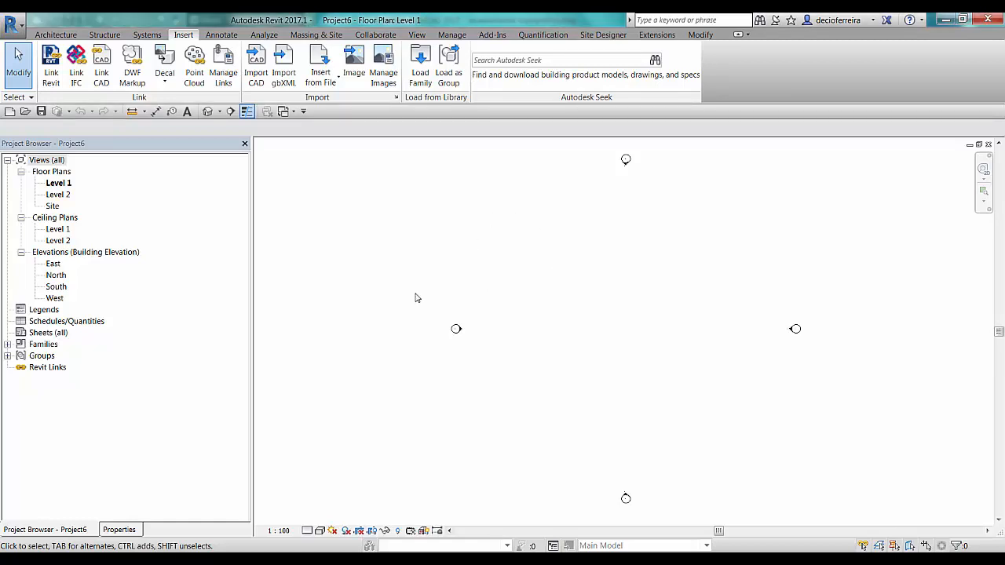
Step: View the base points in the Site floor plan and return to the Level 1 floor plan
click(66, 37)
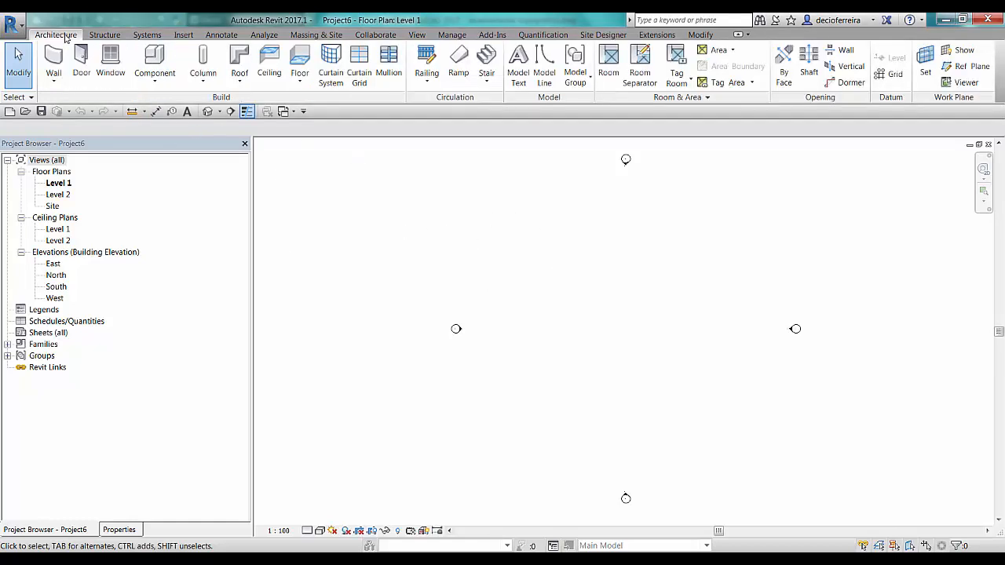
double_click(52, 206)
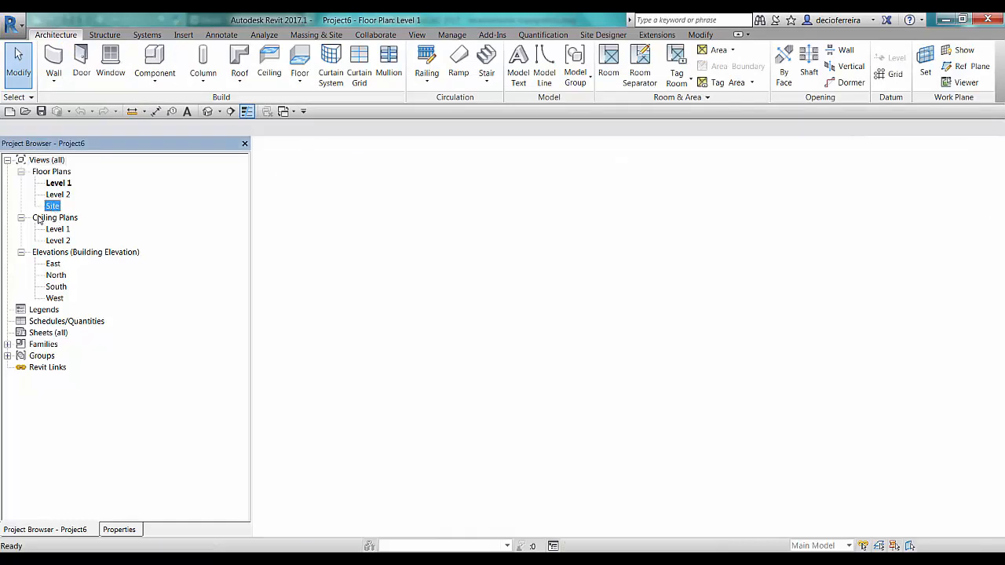
scroll(642, 339, up, 3)
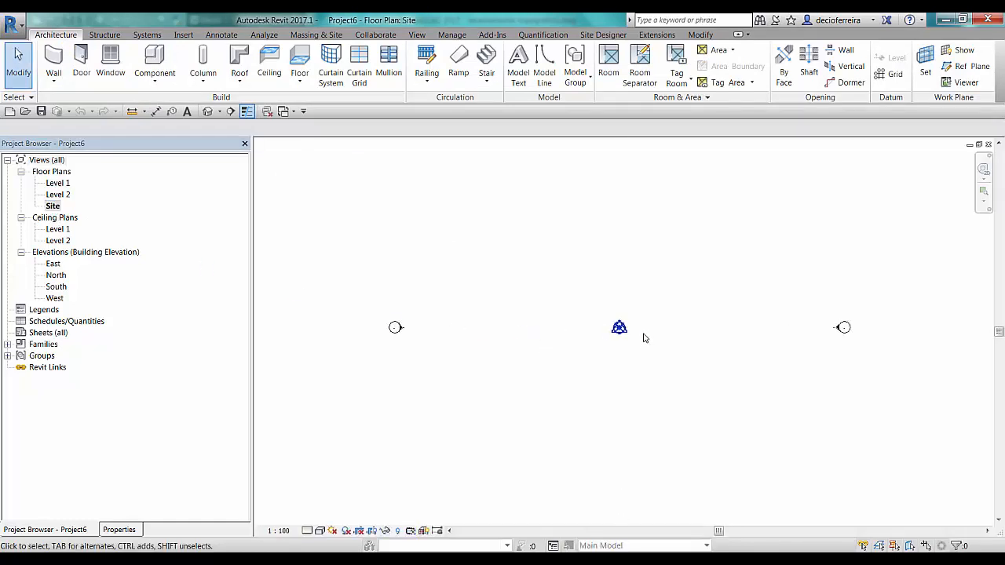
scroll(648, 340, down, 1)
double_click(59, 183)
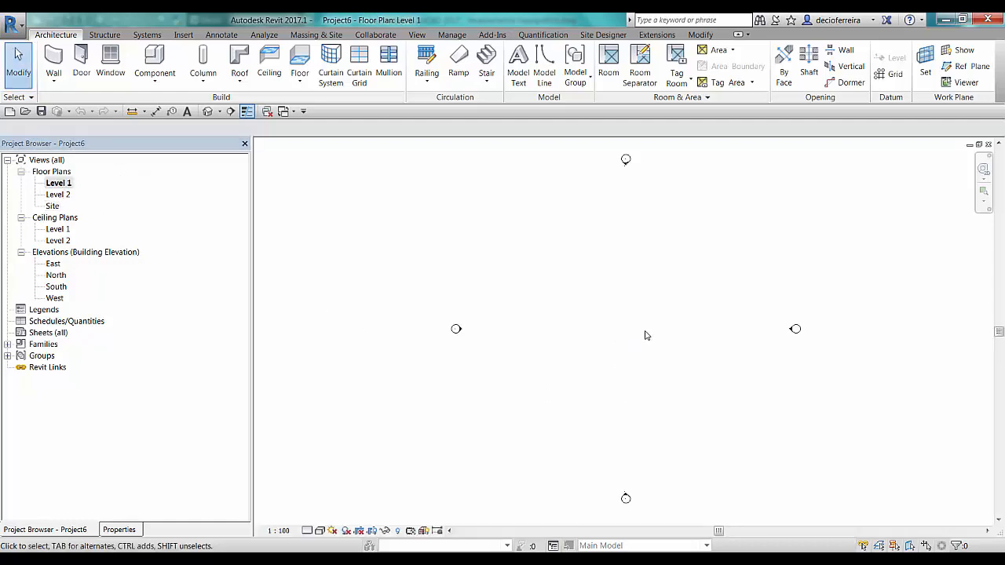
Step: Turn on the Project Base Point and Survey Point subcategories of Site in Level 1's visibility/graphic overrides
click(119, 530)
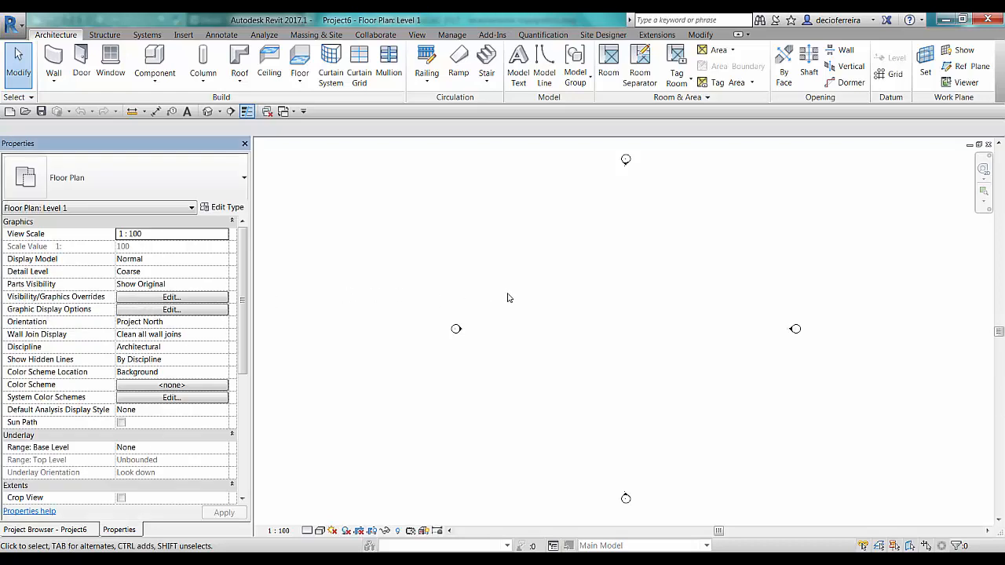
key(v)
key(g)
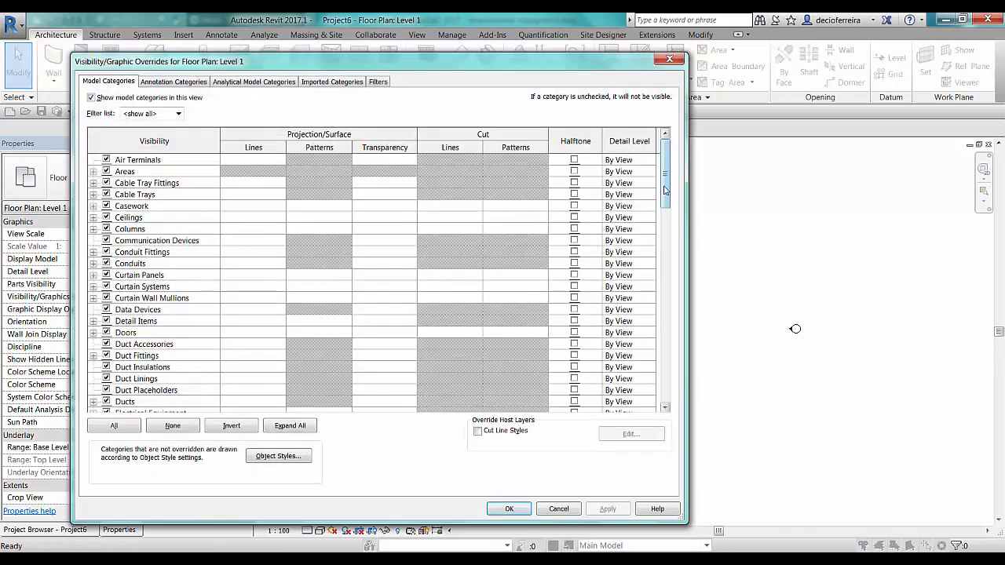
drag(665, 188, 664, 383)
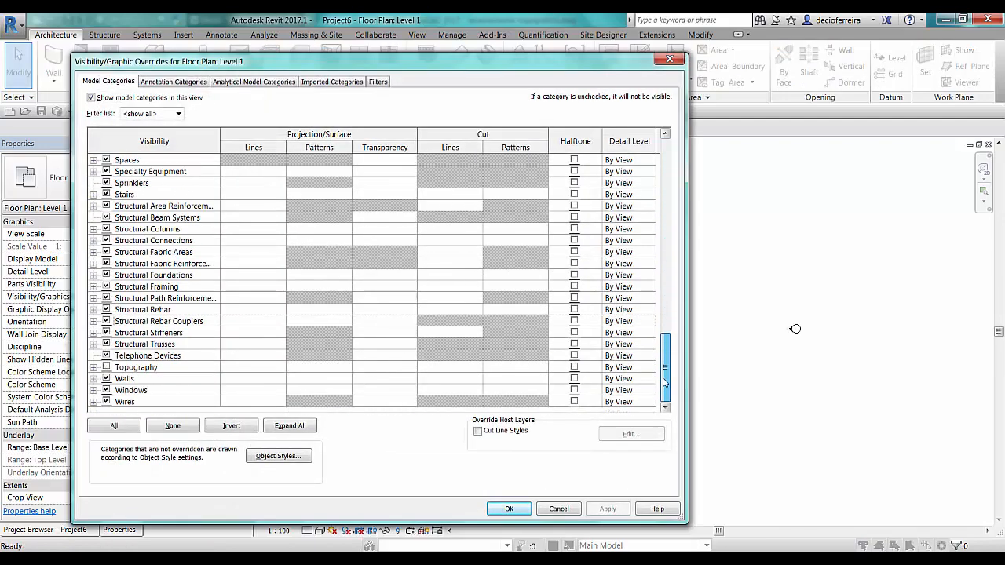
click(131, 213)
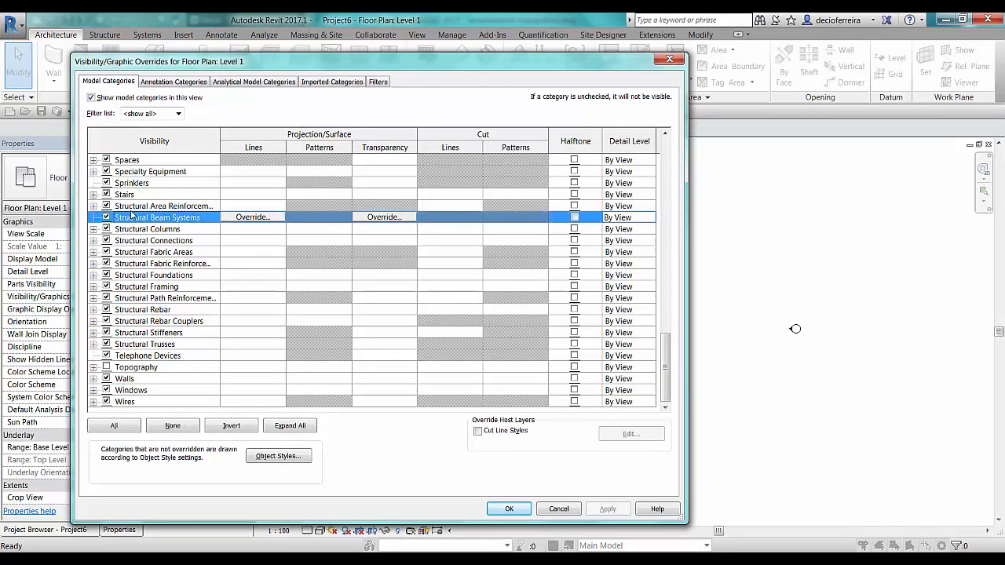
scroll(130, 215, up, 2)
click(94, 219)
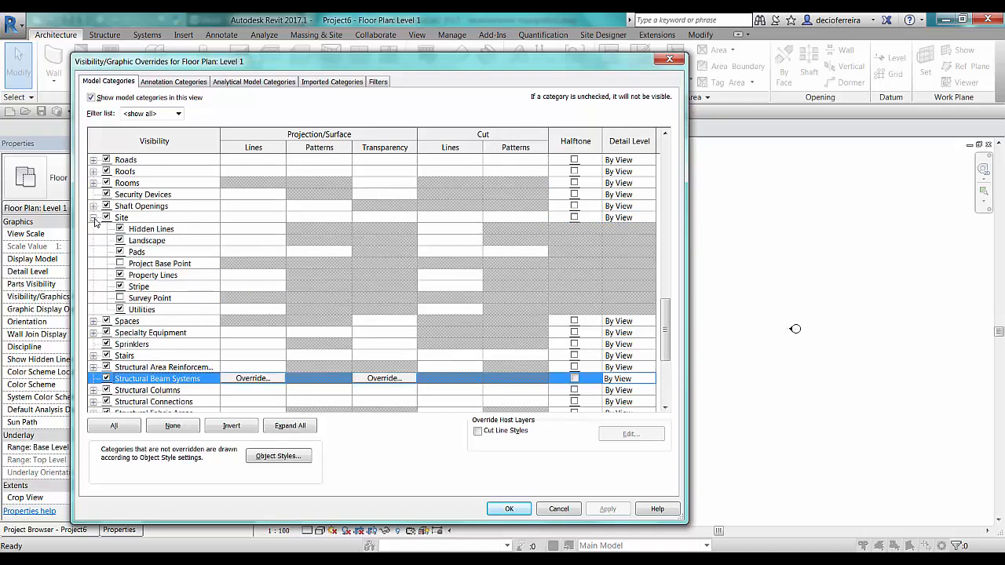
click(119, 263)
click(119, 298)
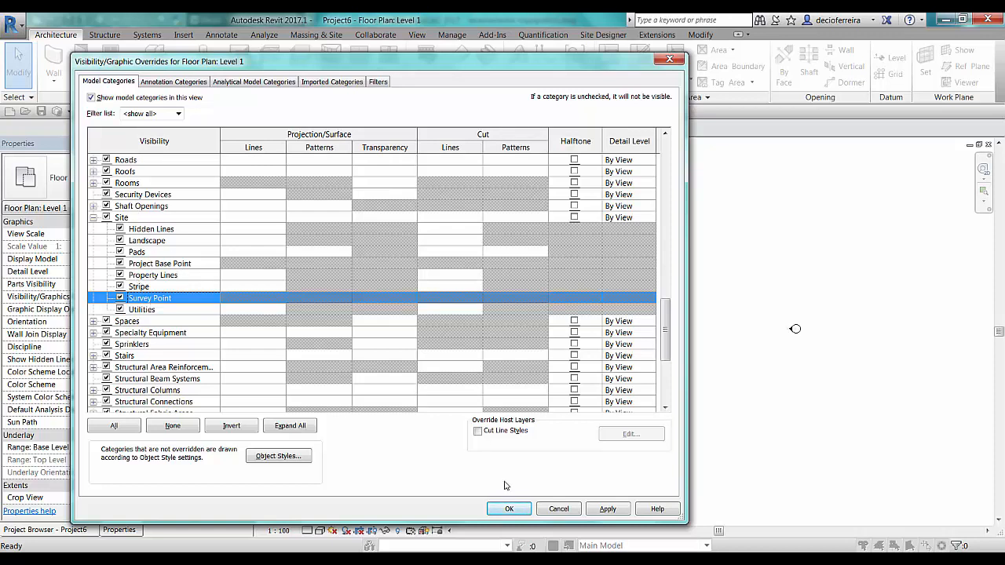
click(512, 510)
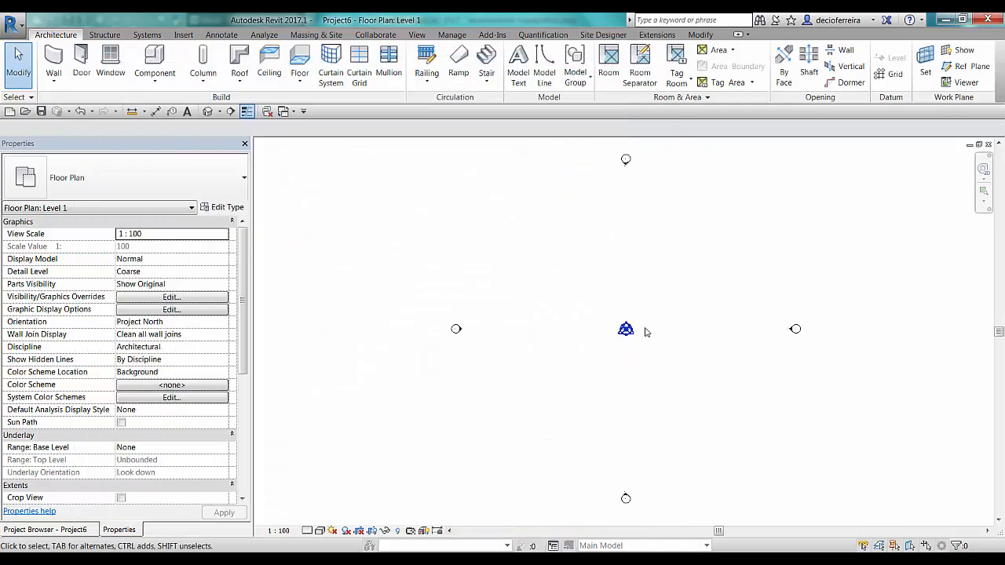
Step: Inspect the project base point's coordinates and clip state in the Level 1 plan
scroll(641, 358, up, 3)
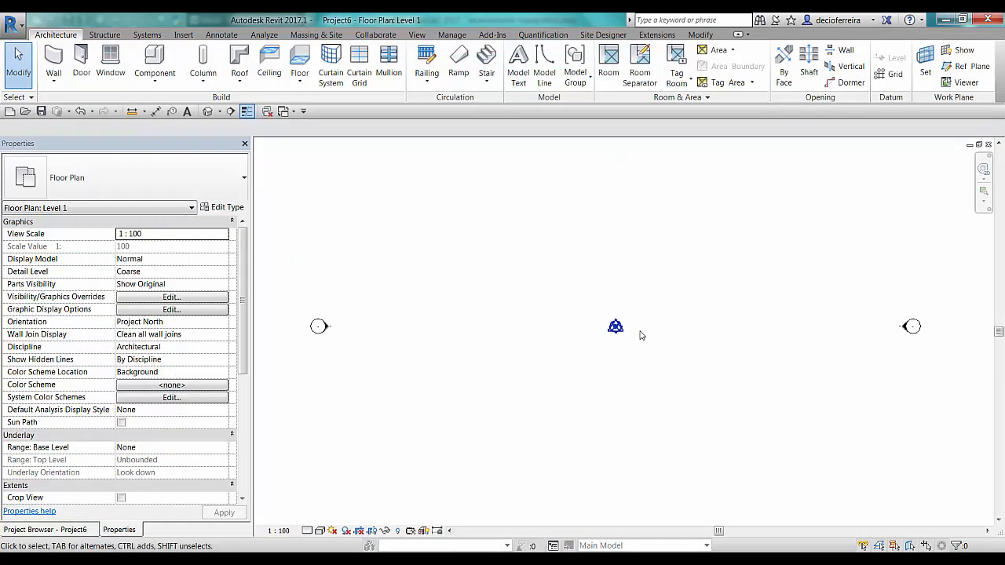
scroll(613, 342, down, 1)
scroll(613, 342, down, 1)
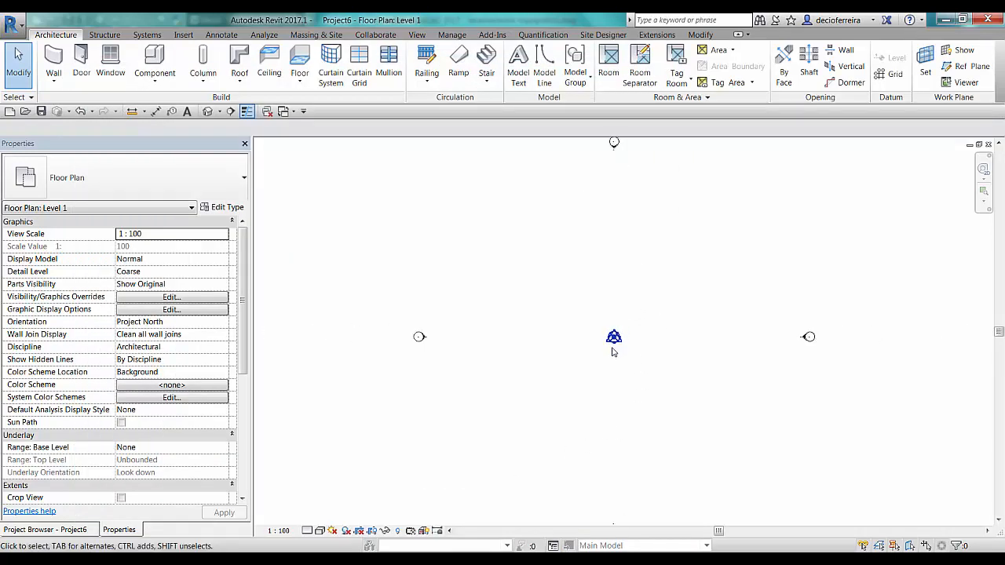
scroll(614, 344, up, 3)
scroll(628, 350, down, 5)
scroll(628, 368, up, 2)
scroll(628, 369, up, 2)
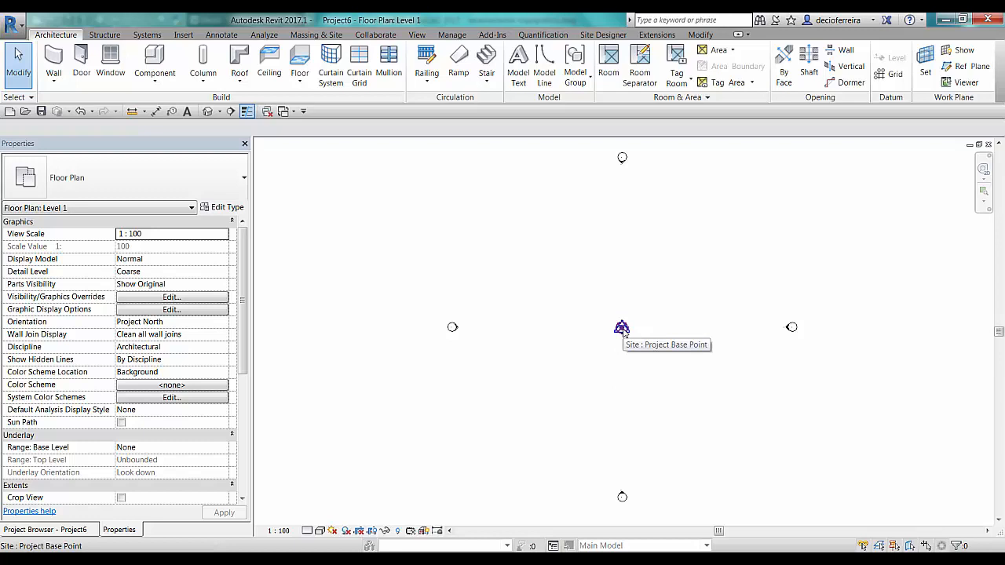
click(622, 328)
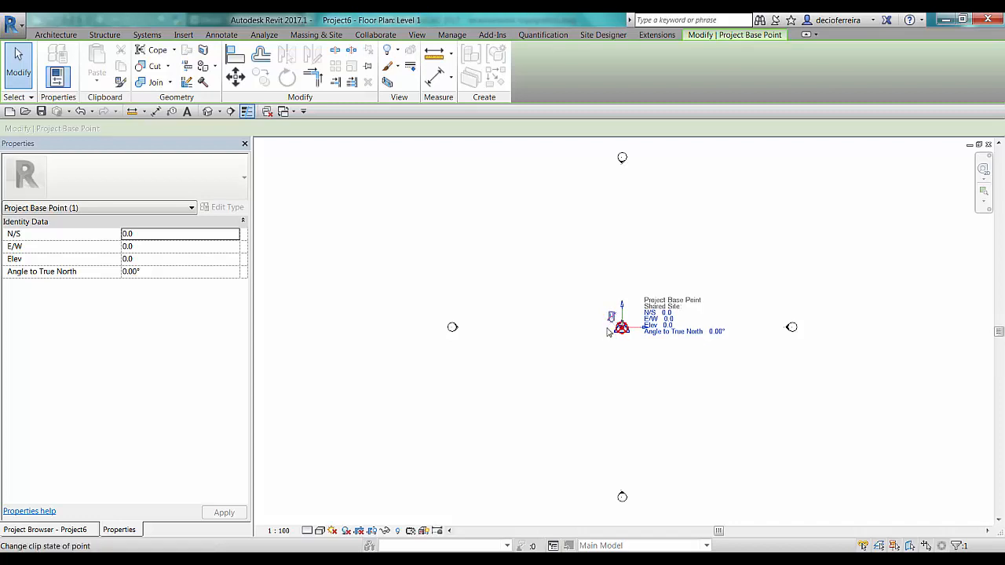
click(581, 365)
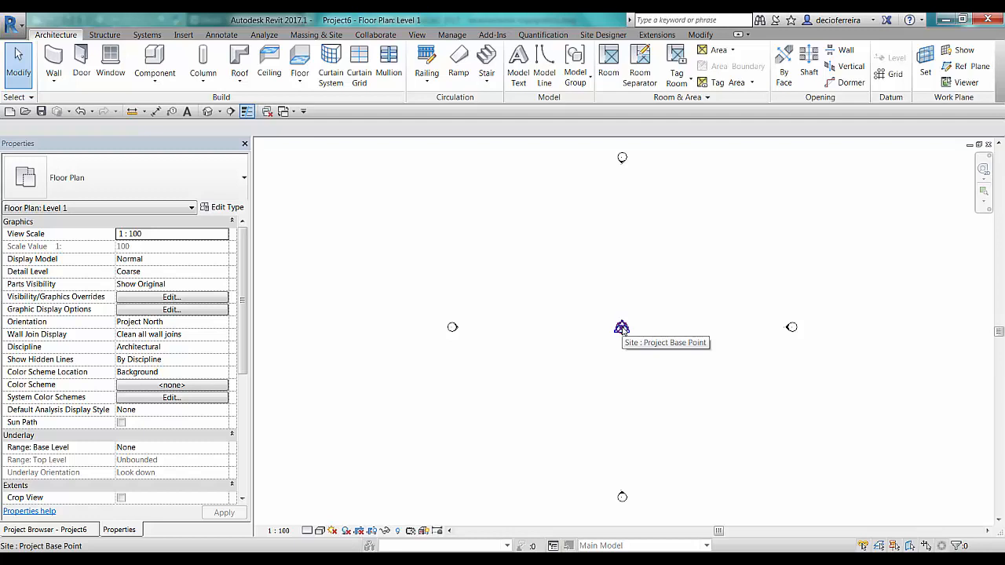
Step: Select the survey point overlapping the project base point, unclip it and clip it again
key(Tab)
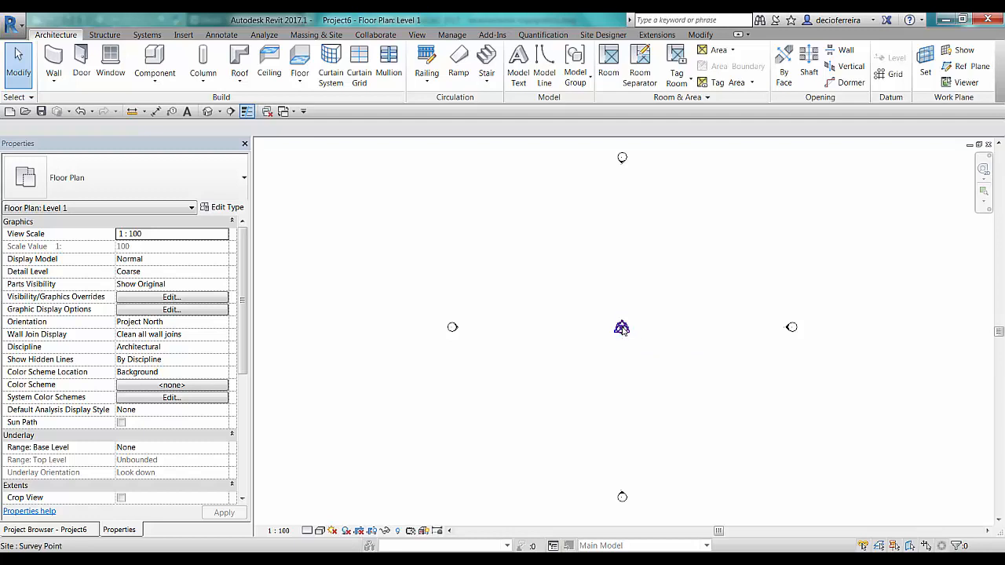
click(622, 328)
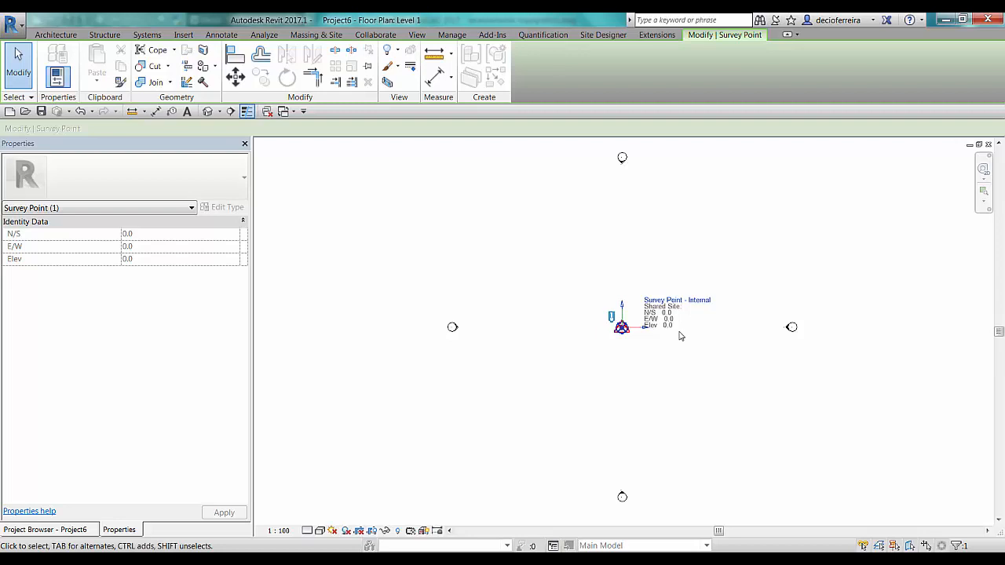
click(612, 319)
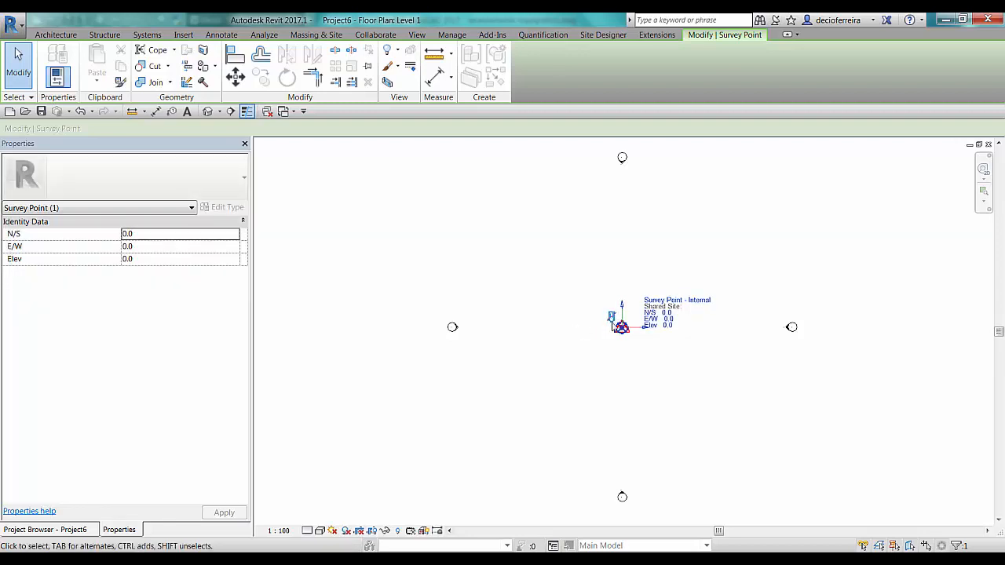
click(612, 318)
click(611, 319)
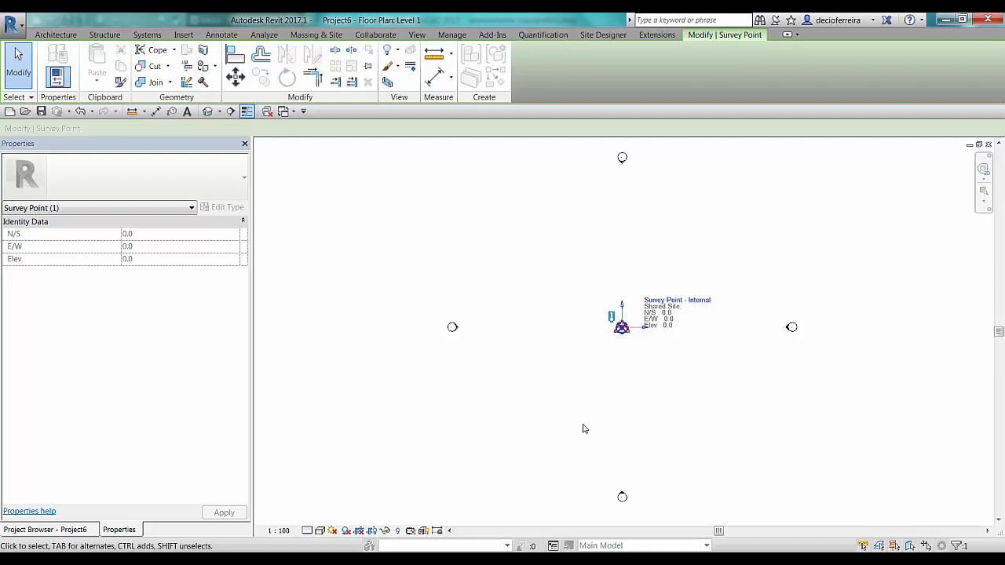
click(645, 406)
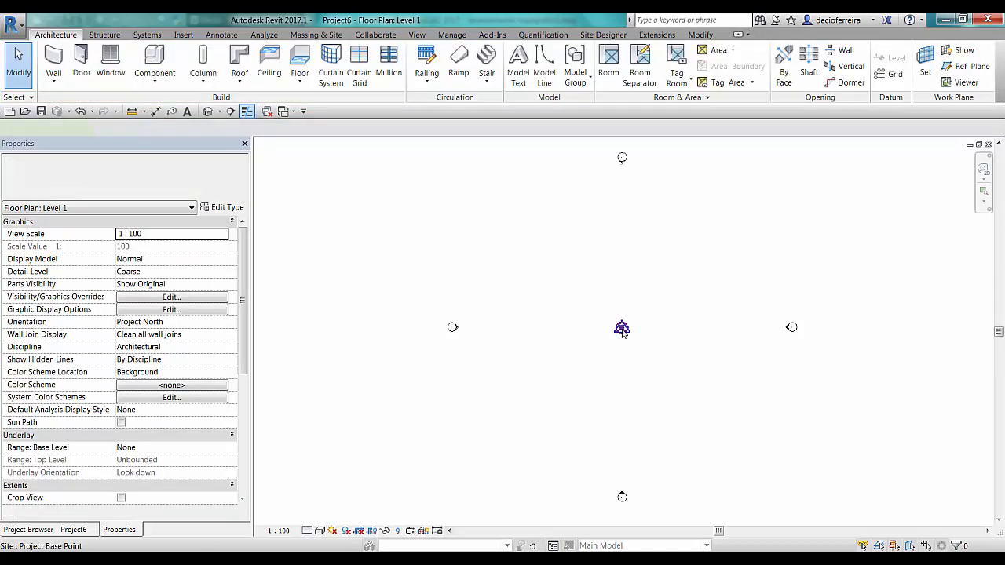
Step: Move the clipped project base point straight north of the survey point, to an N/S value of about 24022
click(621, 328)
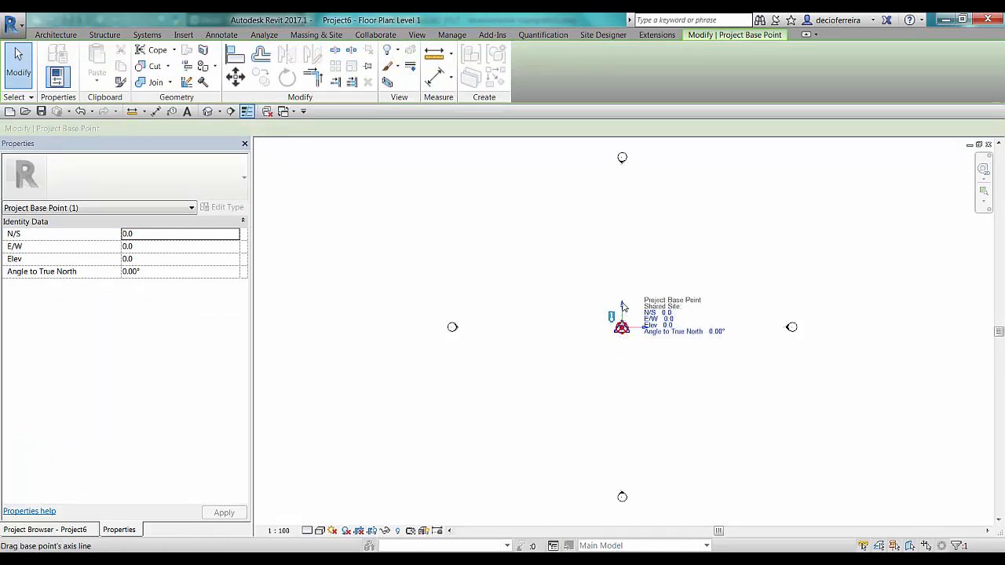
drag(621, 310, 620, 240)
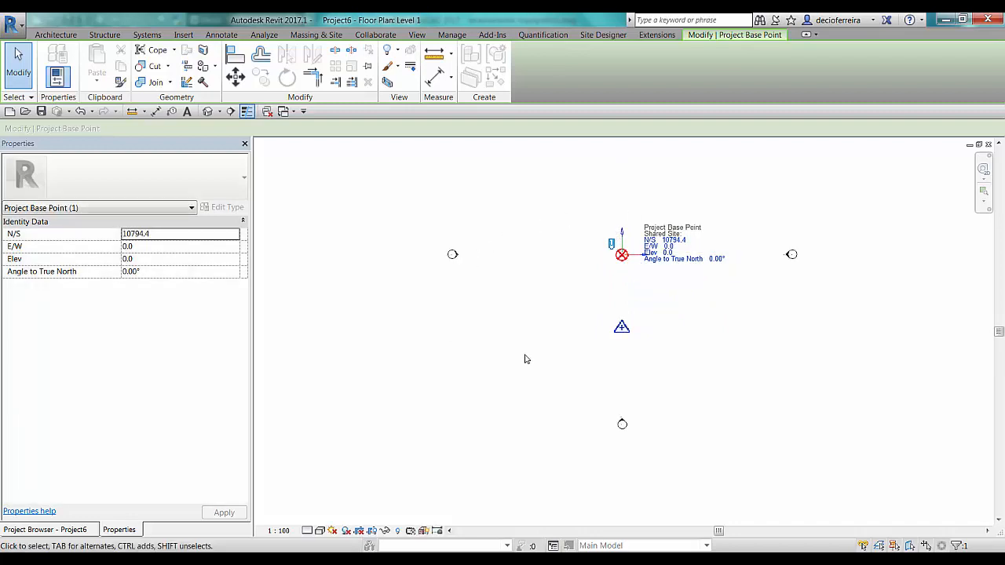
scroll(529, 353, down, 1)
scroll(603, 276, down, 2)
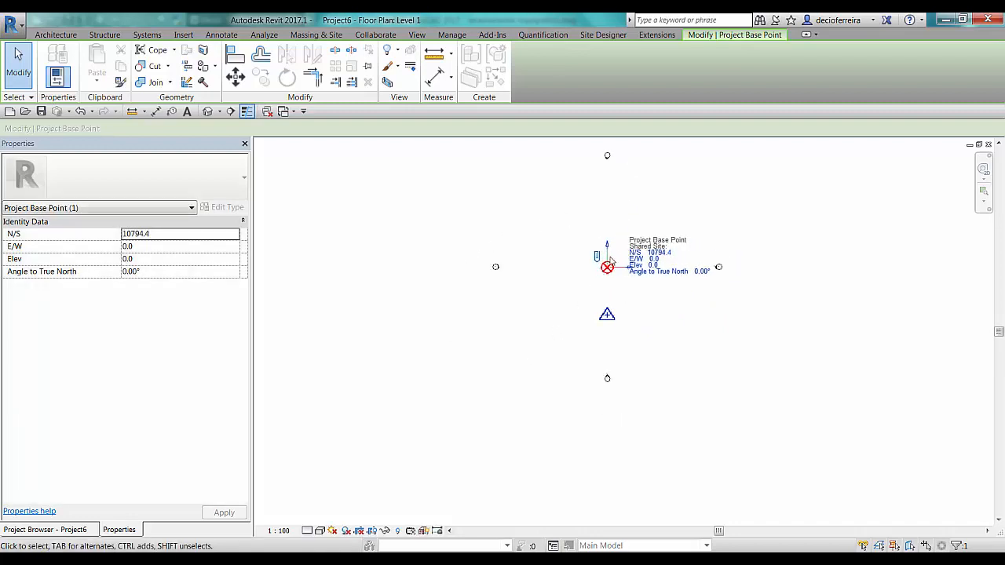
drag(611, 261, 608, 203)
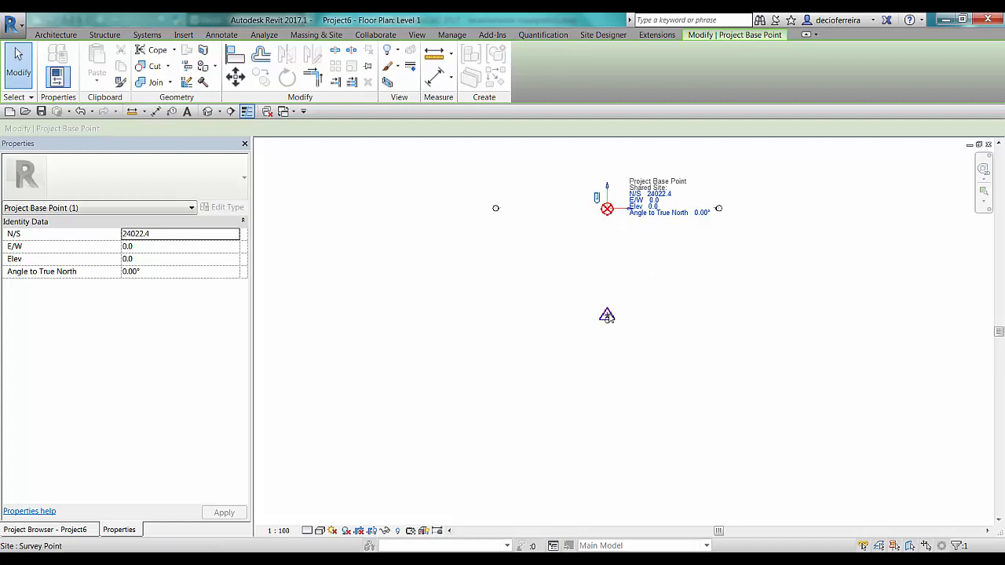
click(640, 308)
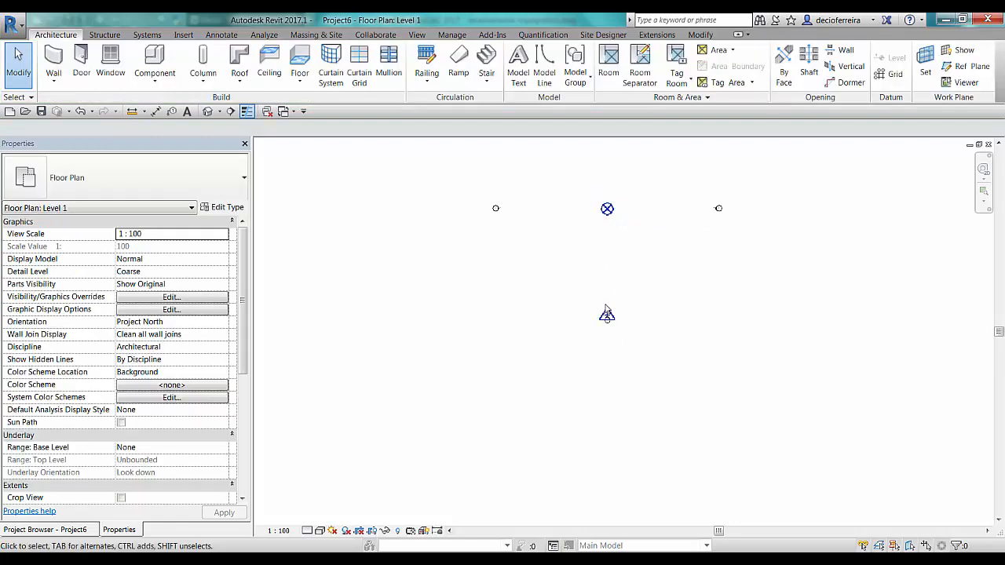
Step: Check the survey point's coordinates and compare them with those of the moved project base point
click(607, 316)
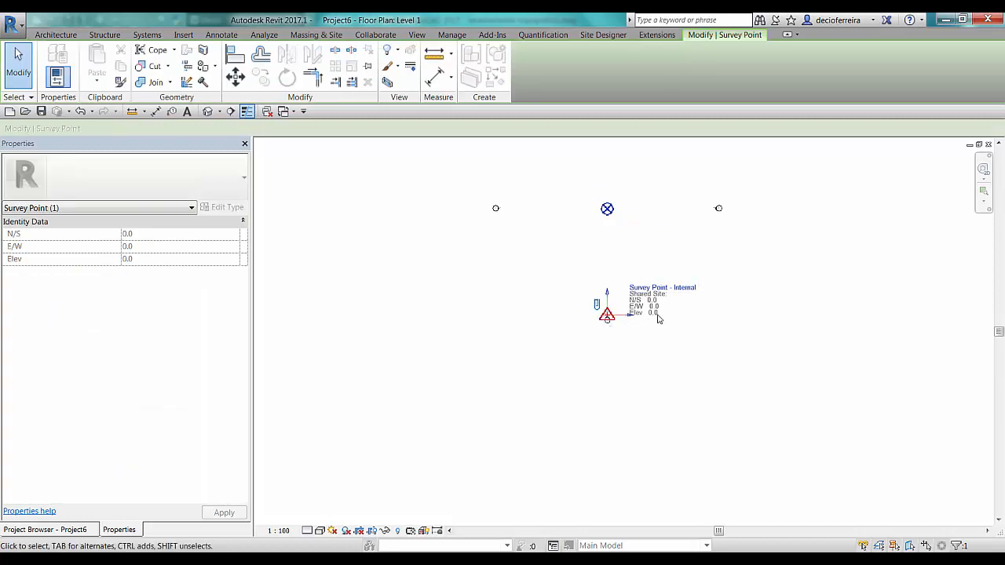
click(612, 267)
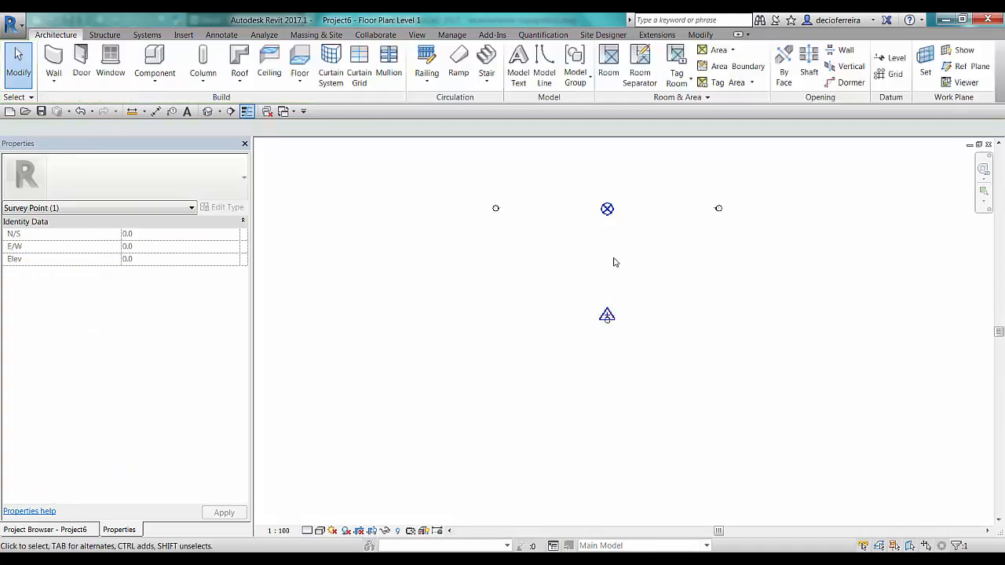
click(607, 209)
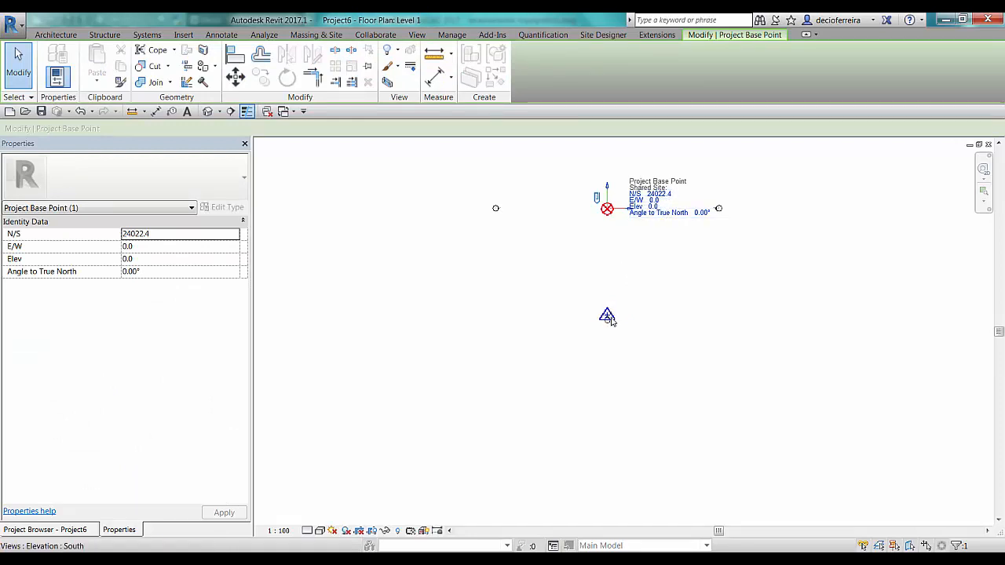
middle_drag(626, 334, 634, 394)
scroll(634, 394, up, 1)
scroll(633, 368, down, 1)
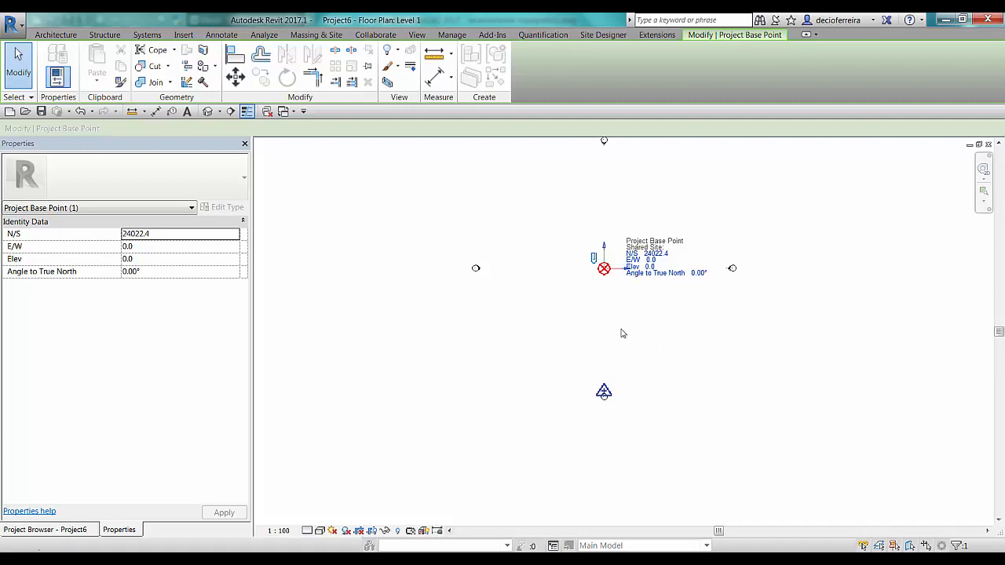
Step: Move the project base point onto the survey point with the Move tool and undo that move
click(652, 257)
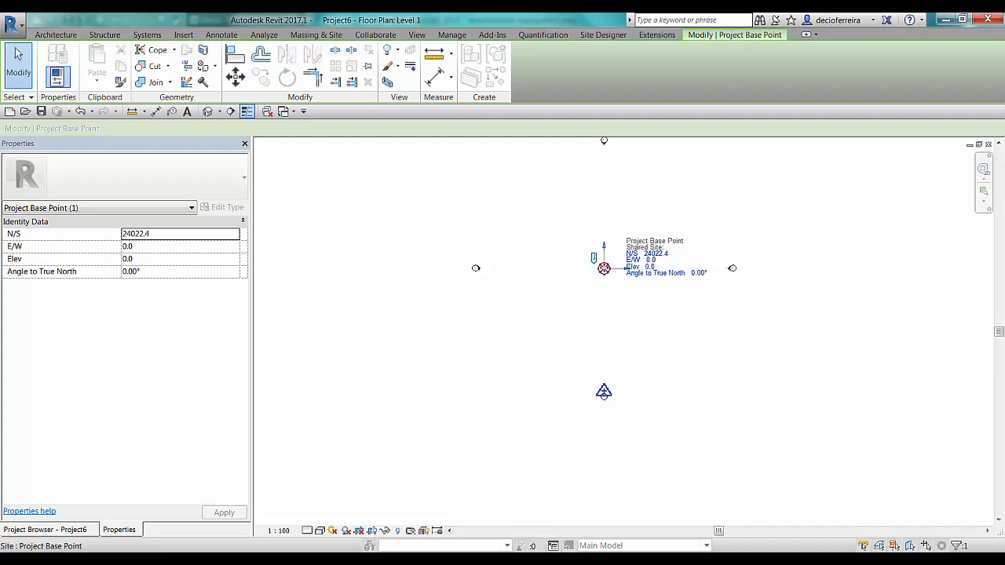
click(236, 76)
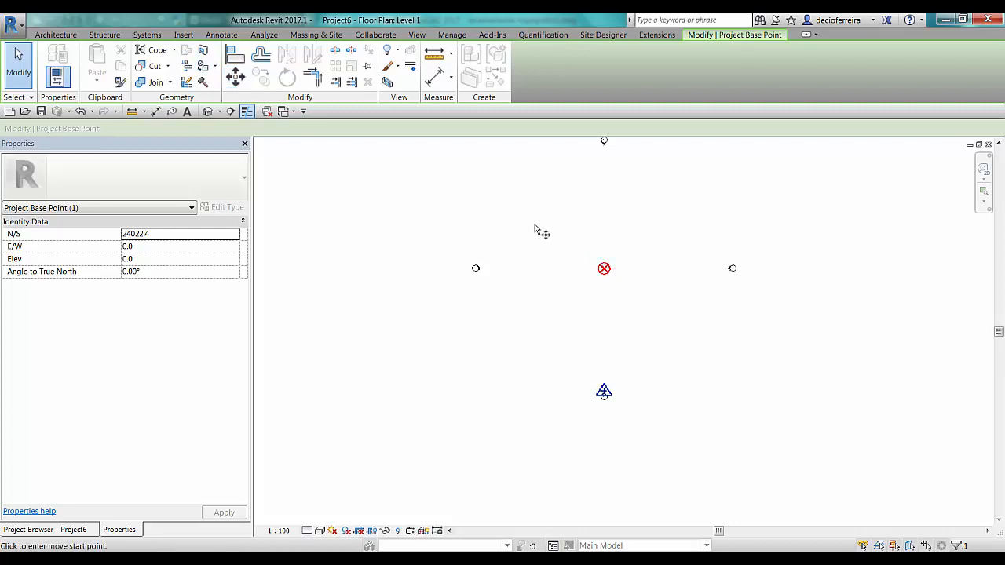
click(604, 268)
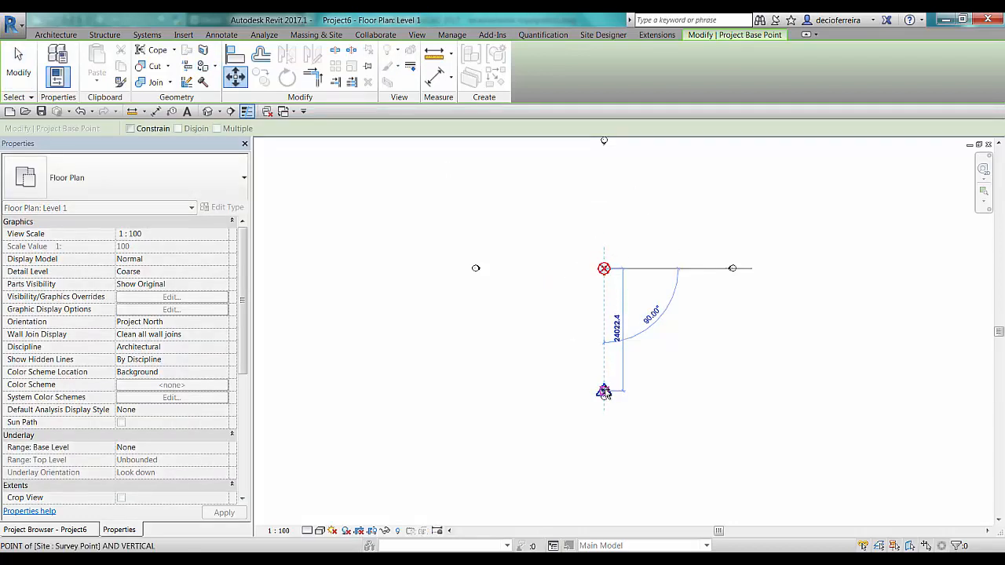
click(604, 391)
click(616, 425)
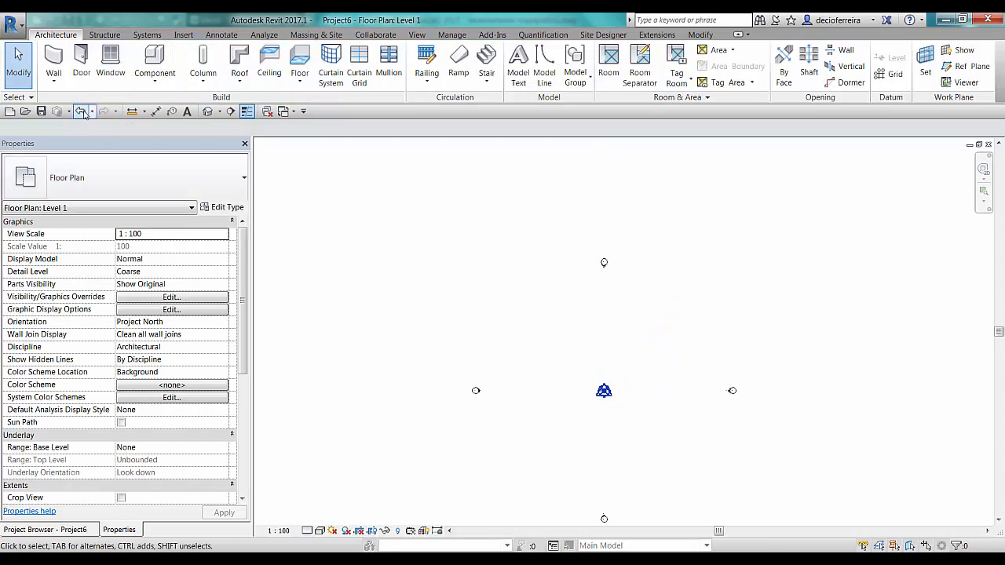
click(80, 110)
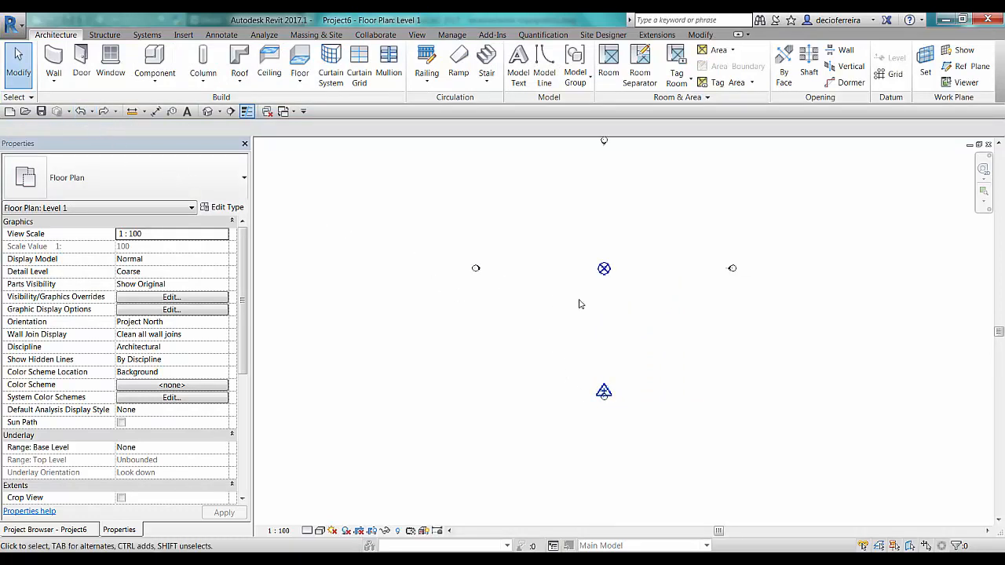
Step: Set the project base point's N/S value to 0
click(604, 269)
click(656, 253)
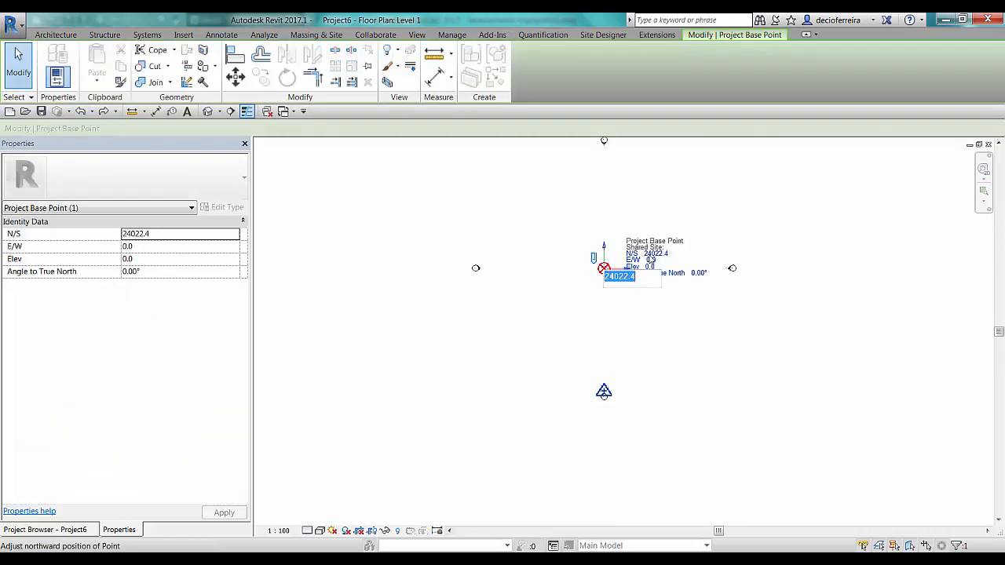
text(0)
key(Return)
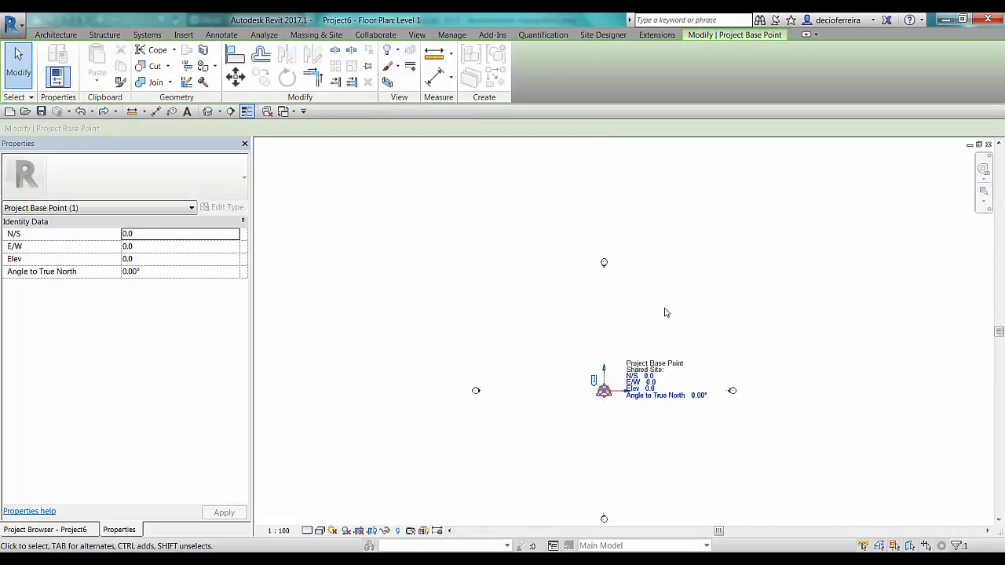
click(671, 319)
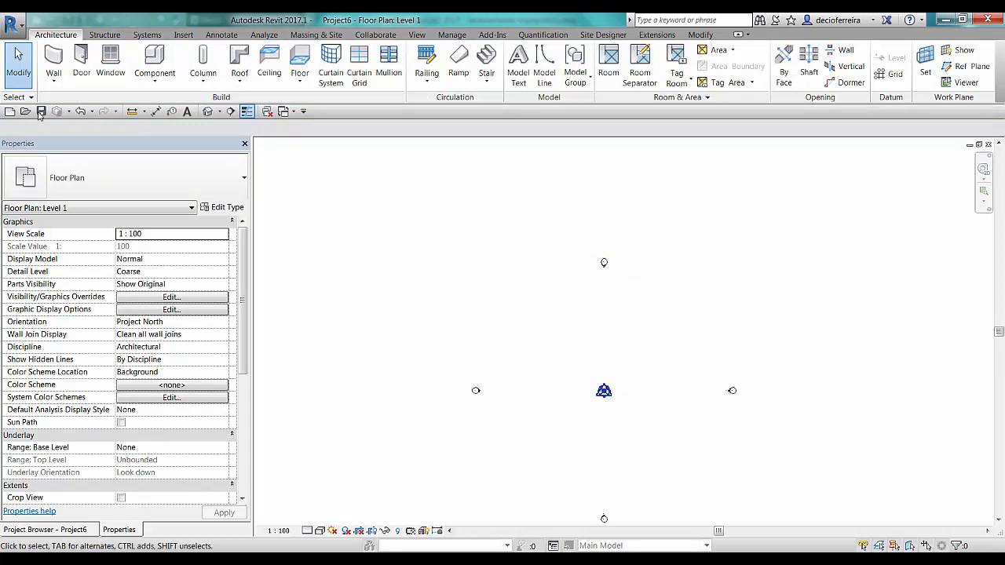
Step: Draw a short horizontal Generic - 200mm wall from the overlapping base and survey points toward the east
click(53, 63)
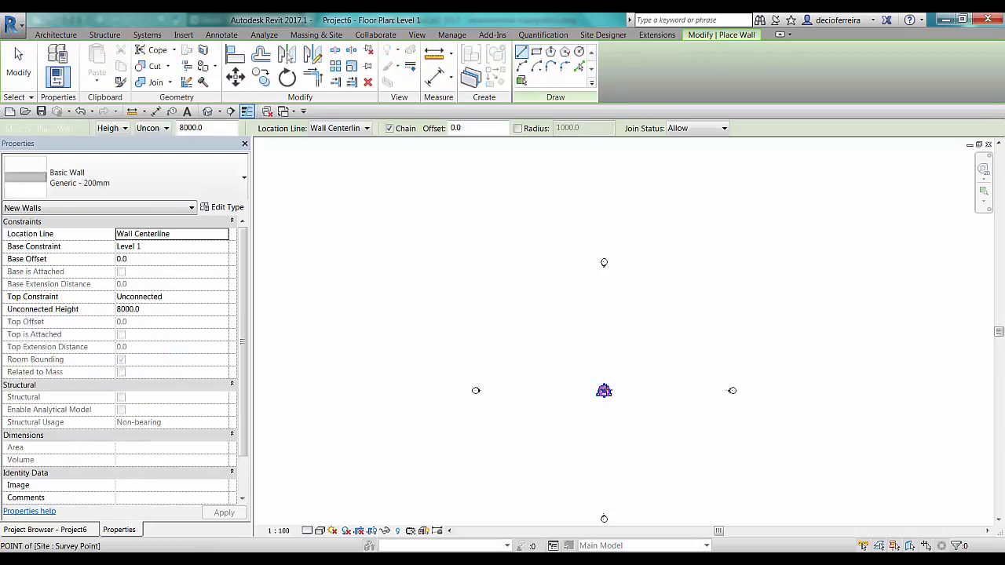
click(604, 390)
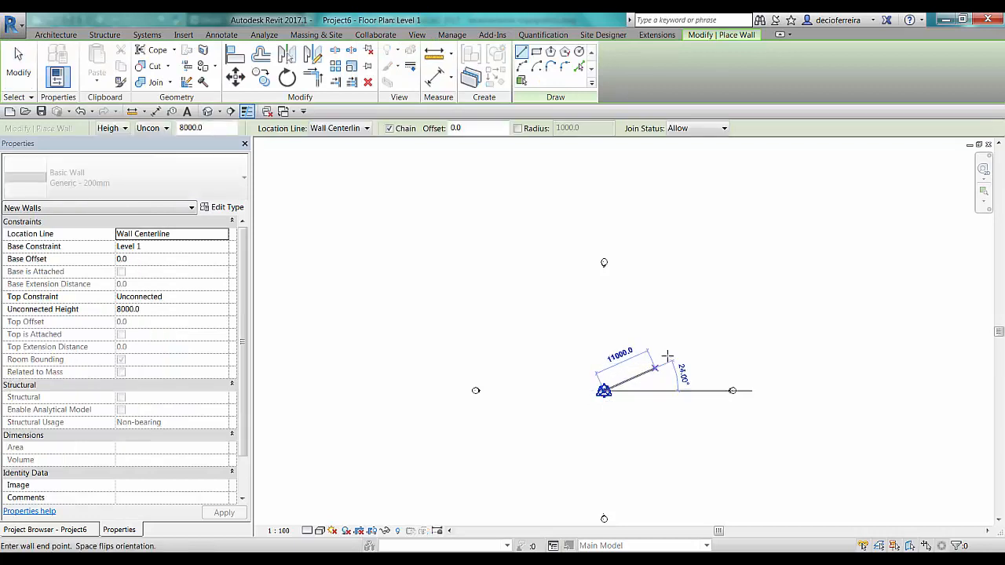
click(644, 390)
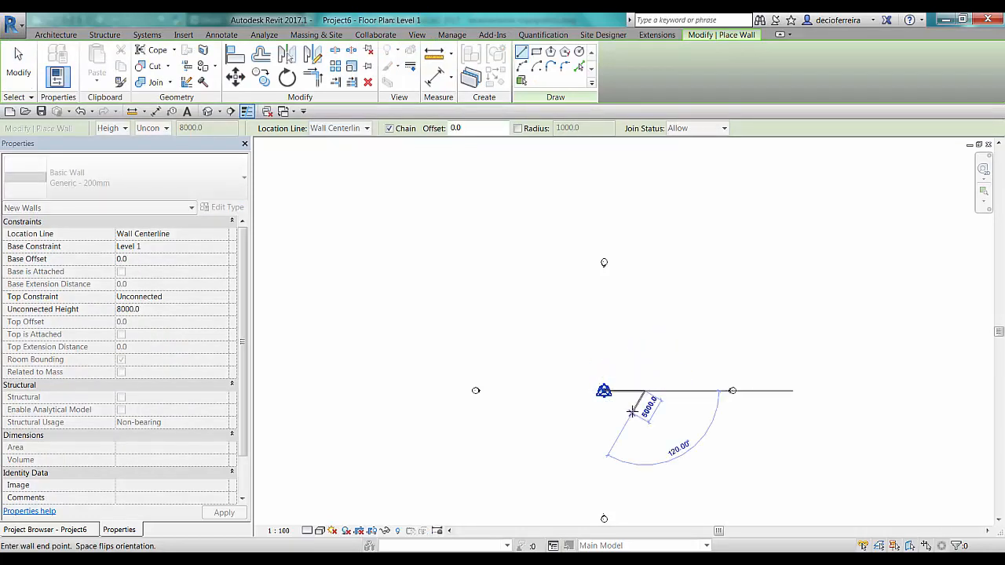
key(Escape)
key(Escape)
Step: Move the clipped project base point north along its axis, back and forth, to an N/S value of about 3934
scroll(615, 404, up, 4)
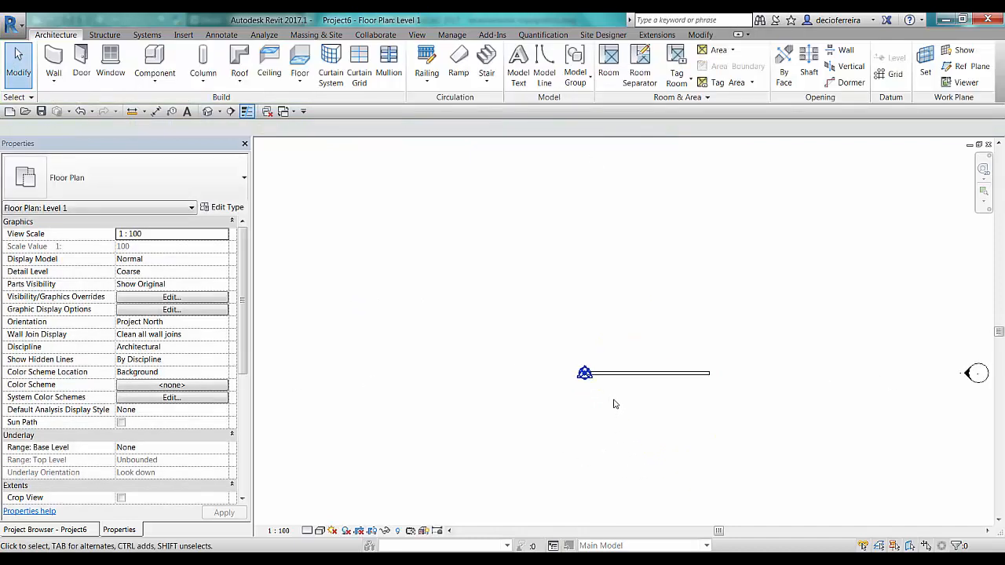
scroll(615, 404, up, 3)
scroll(601, 414, down, 4)
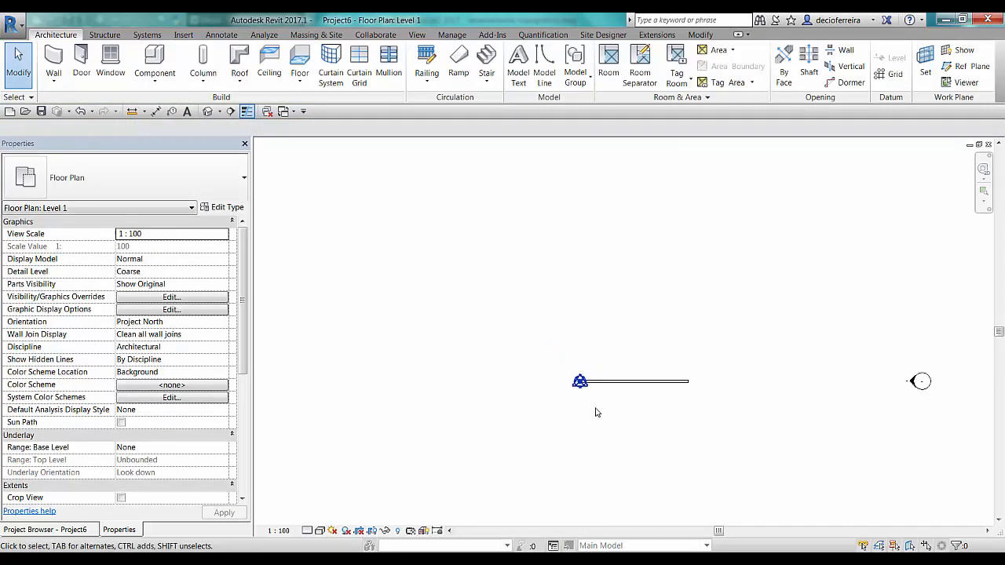
middle_drag(595, 412, 599, 352)
scroll(616, 347, down, 2)
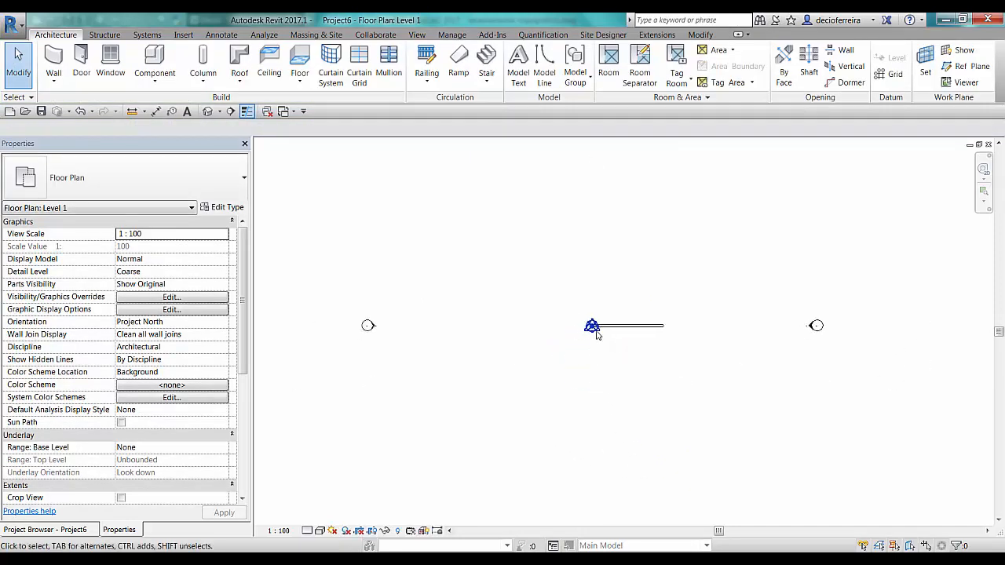
click(593, 329)
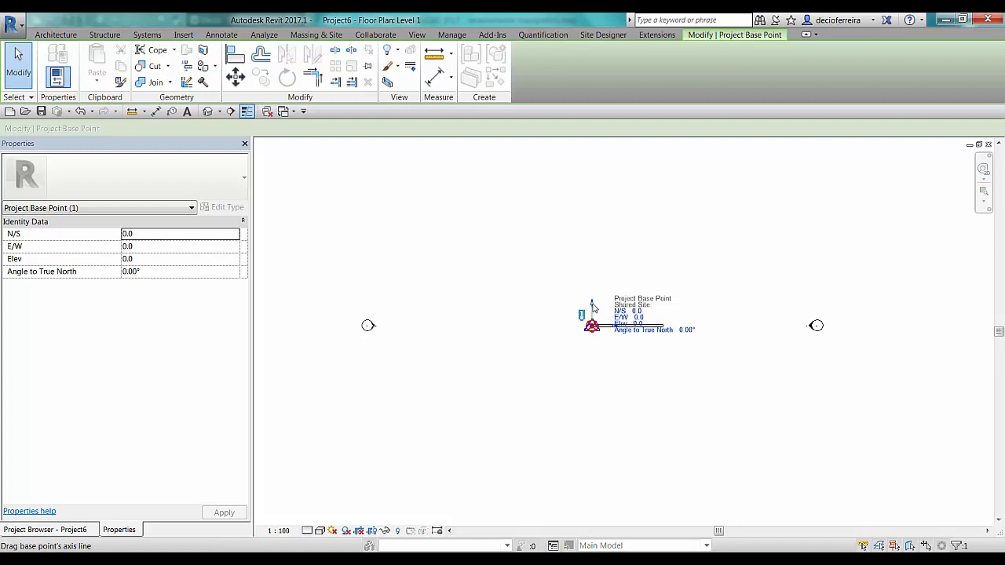
drag(592, 307, 592, 236)
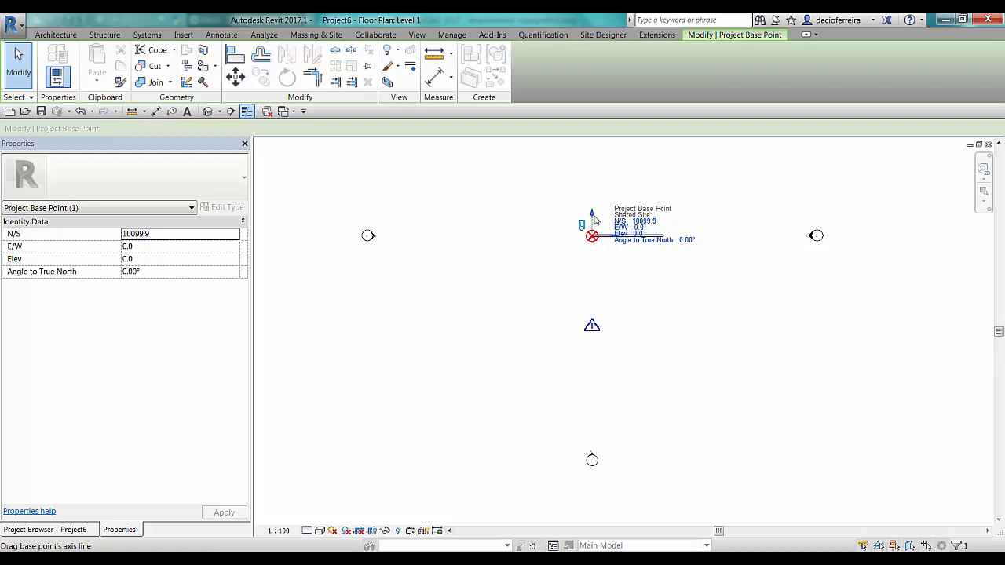
drag(592, 225, 591, 293)
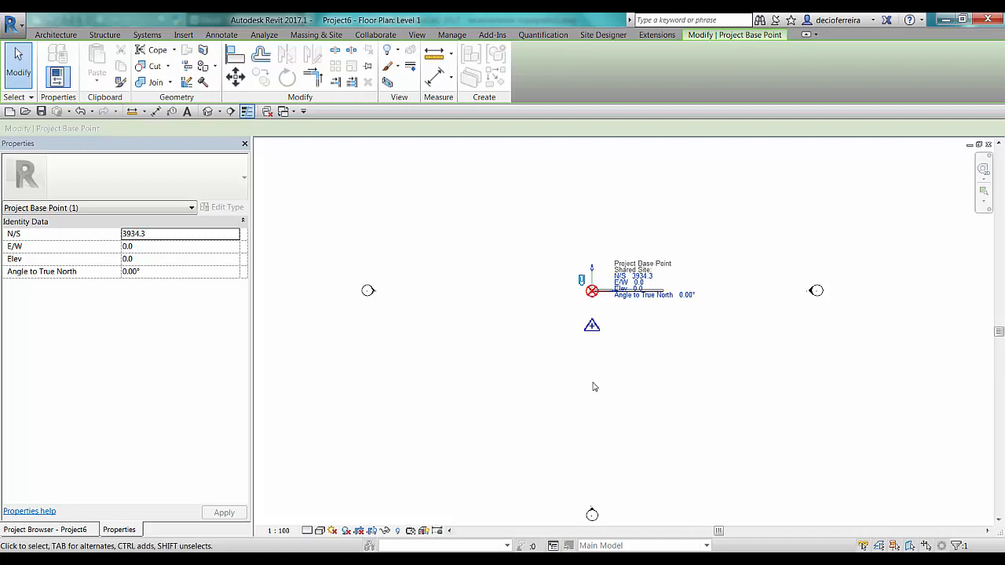
click(568, 302)
Step: Move the project base point in both unclipped and clipped states, ending at about N/S 11685 and E/W -2760
click(592, 291)
drag(592, 291, 476, 217)
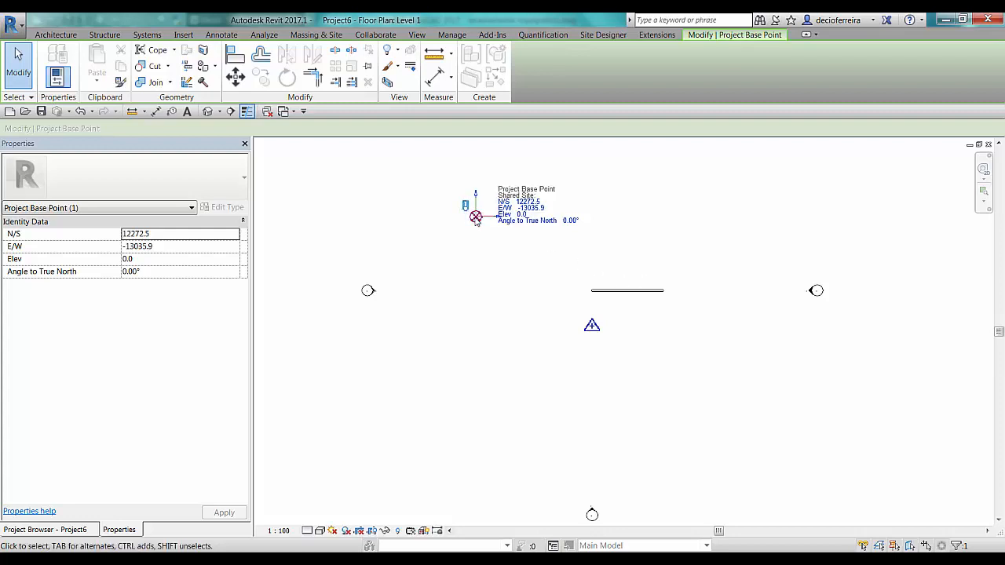
mouse_move(474, 216)
mouse_down()
mouse_move(483, 249)
mouse_move(486, 228)
mouse_up()
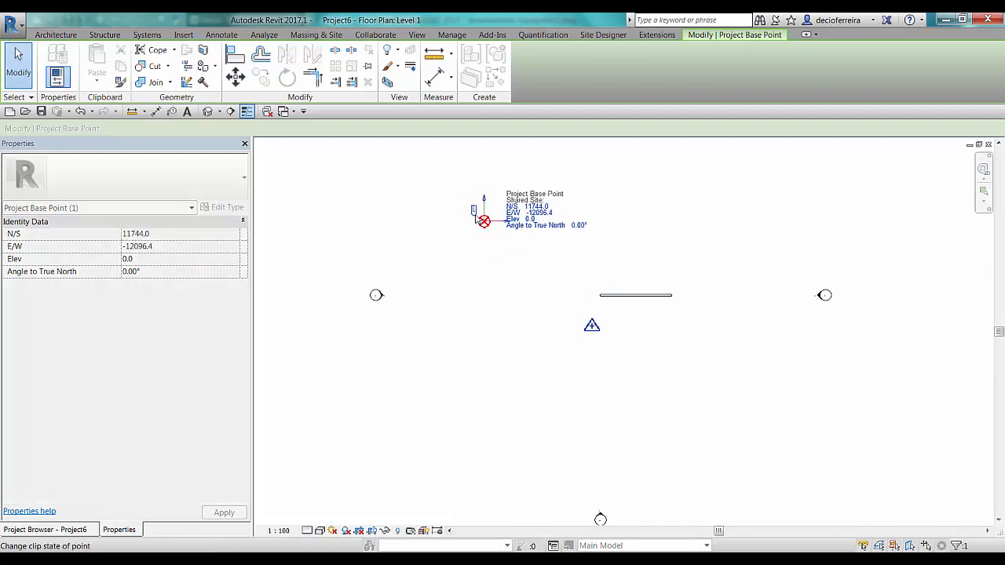
drag(486, 222, 569, 223)
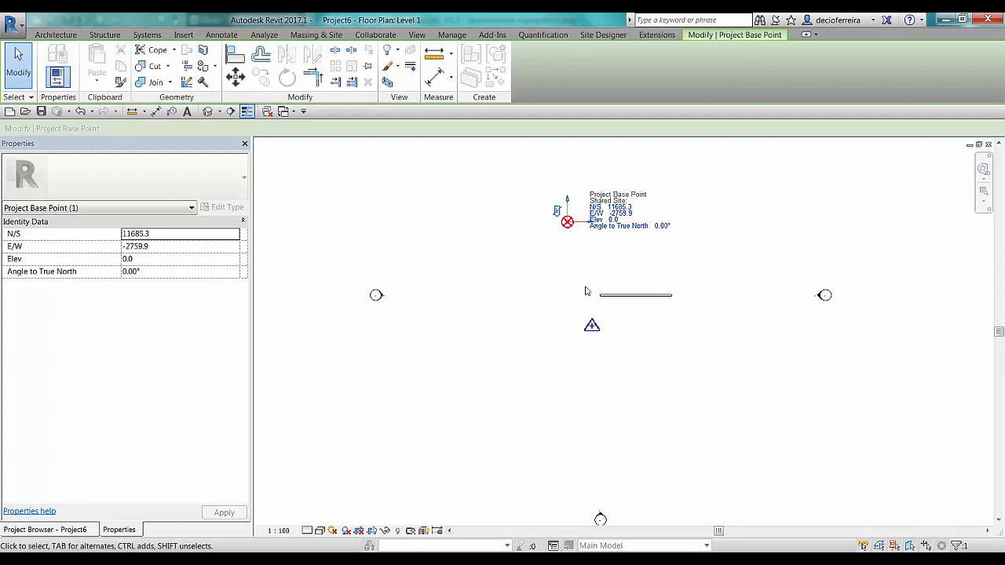
click(665, 359)
Step: Check the survey point's coordinates and compare them with those of the project base point
click(591, 325)
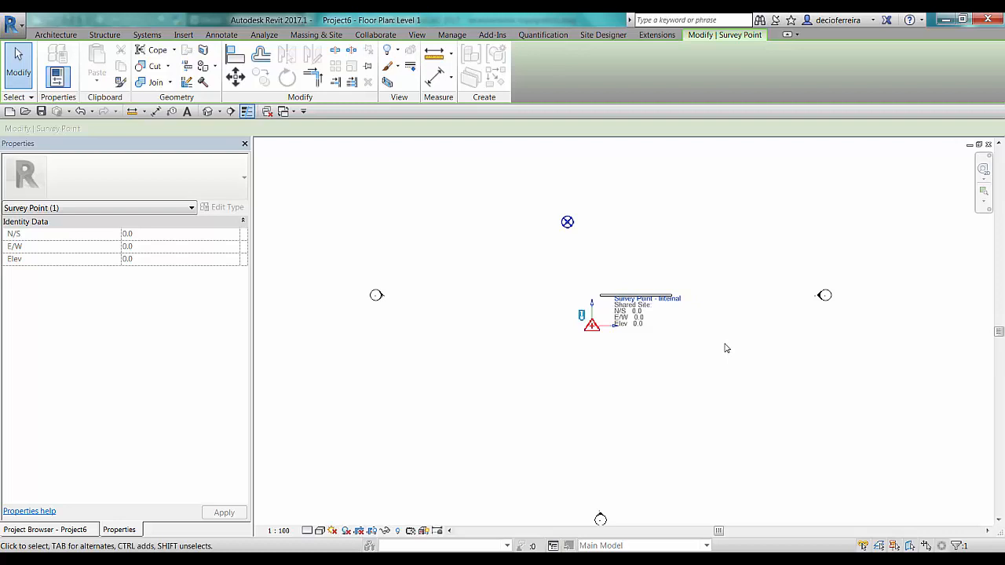
click(623, 240)
click(567, 222)
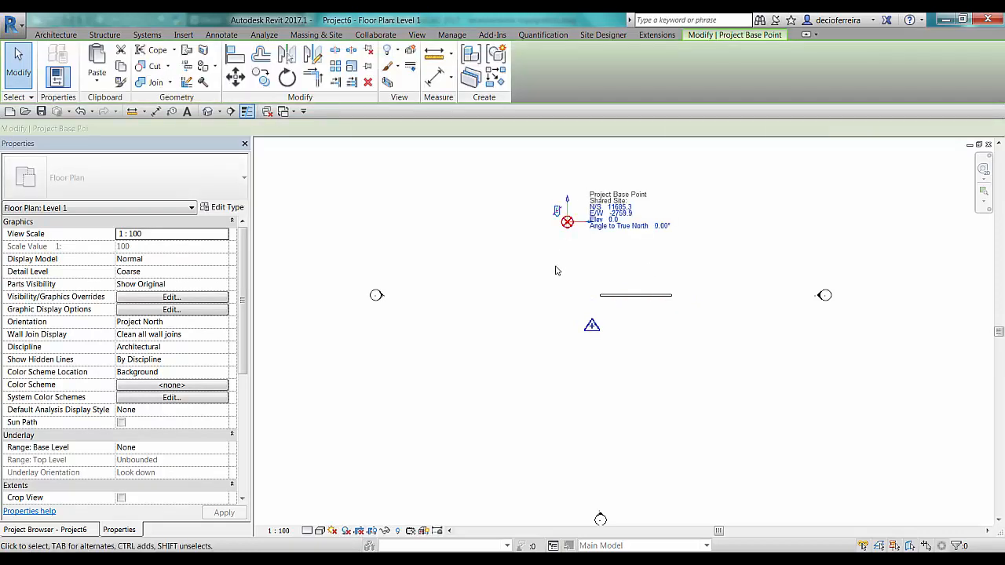
click(567, 267)
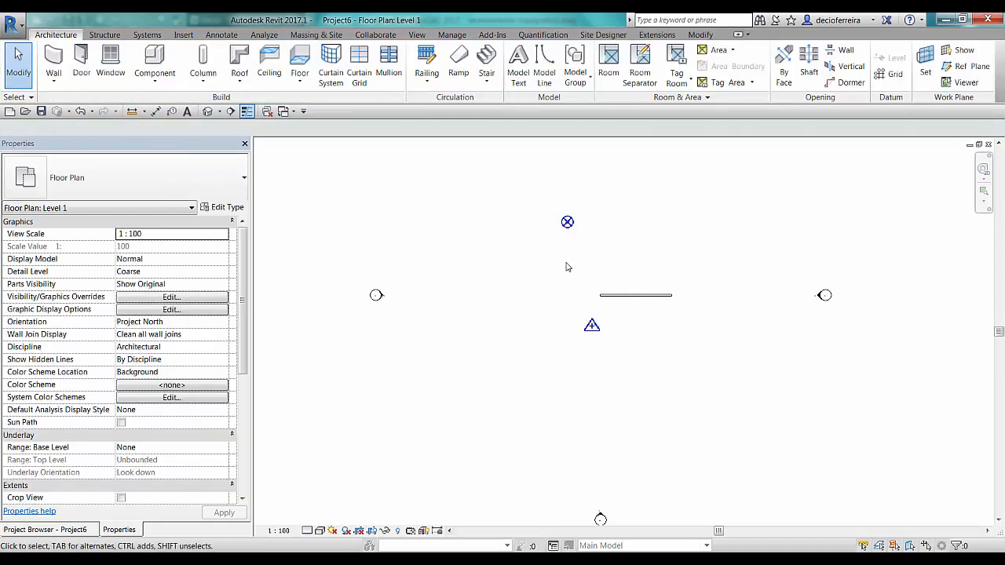
Step: Start the Spot Coordinate tool and open the type properties of its Horizontal type at the coordinate settings
click(223, 35)
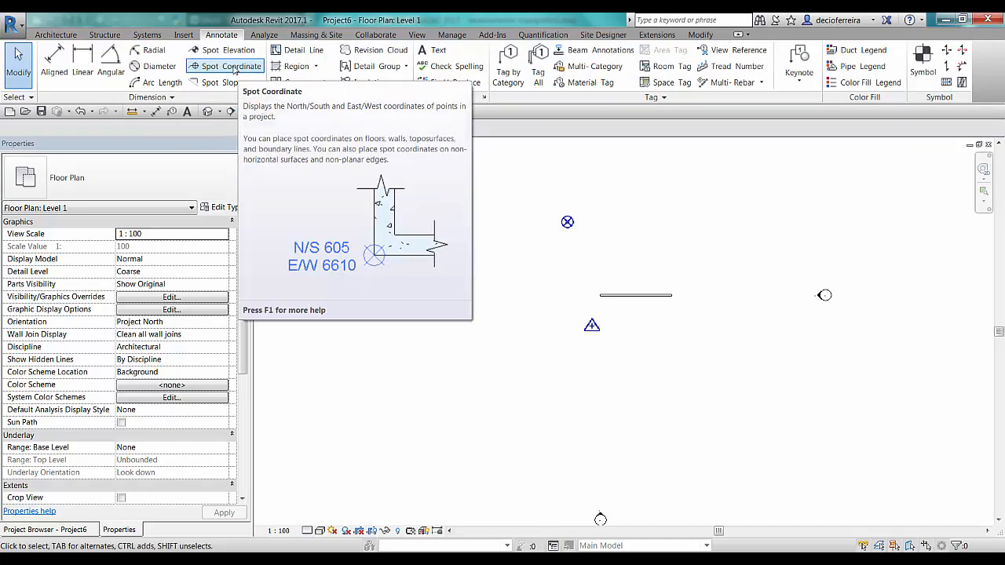
click(234, 71)
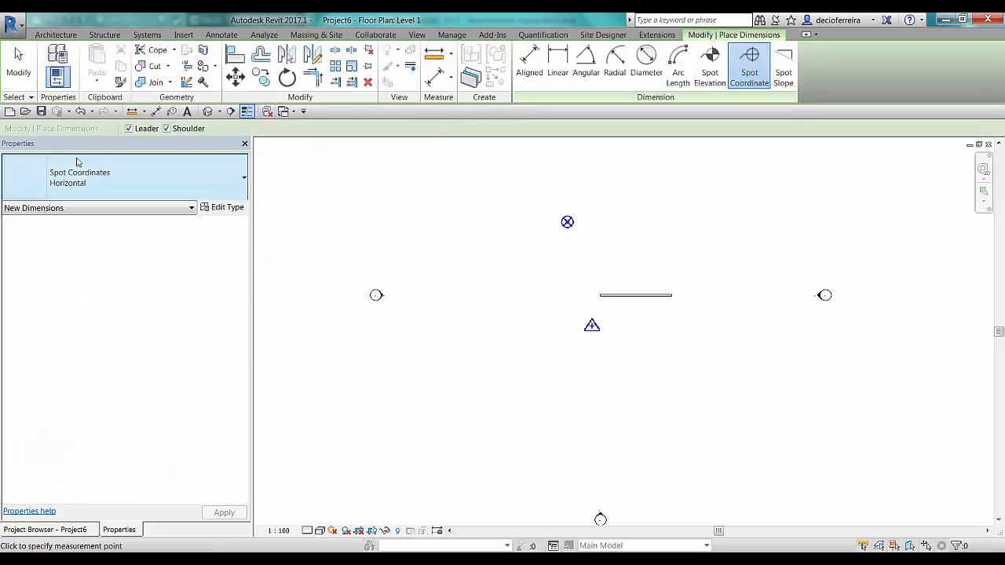
click(122, 178)
click(127, 185)
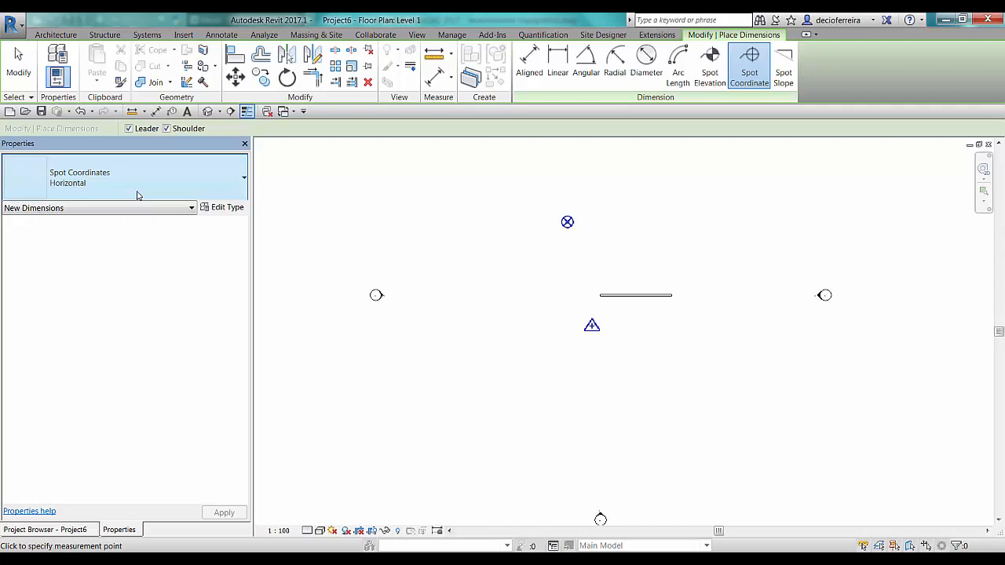
click(224, 209)
drag(293, 29, 353, 86)
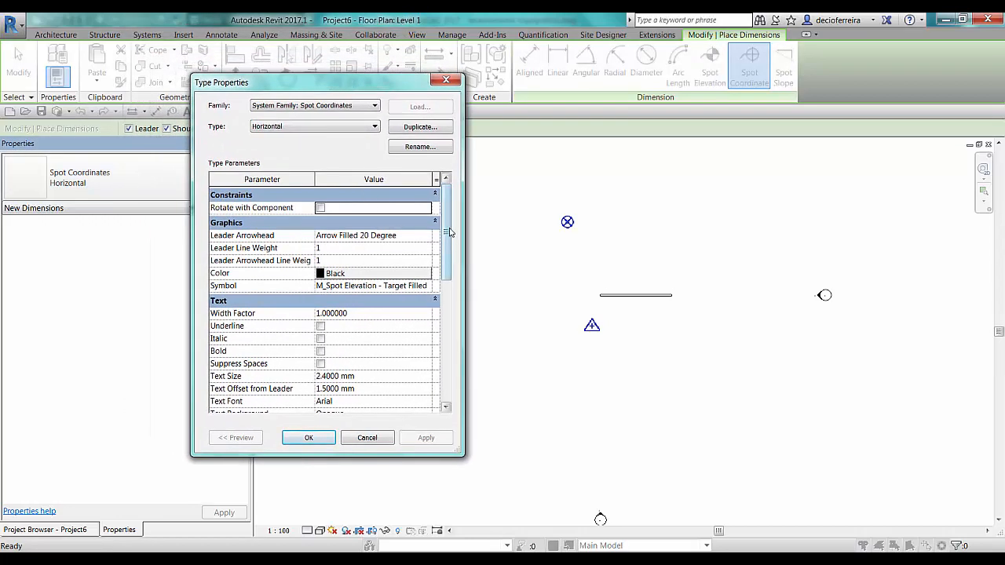
drag(448, 231, 446, 361)
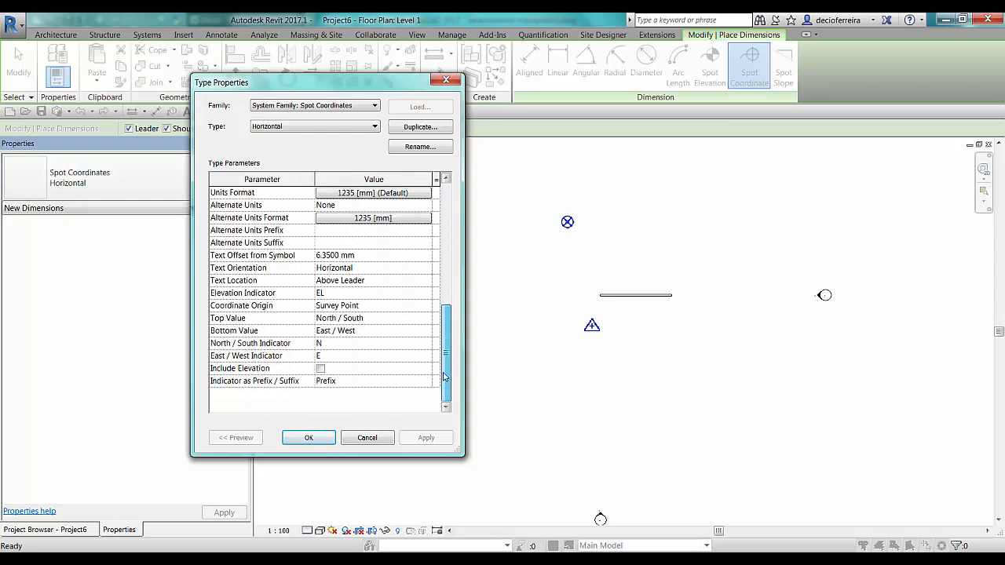
Step: Review the Coordinate Origin options, try Project Base Point, and cancel the type changes and the Spot Coordinate command
click(411, 307)
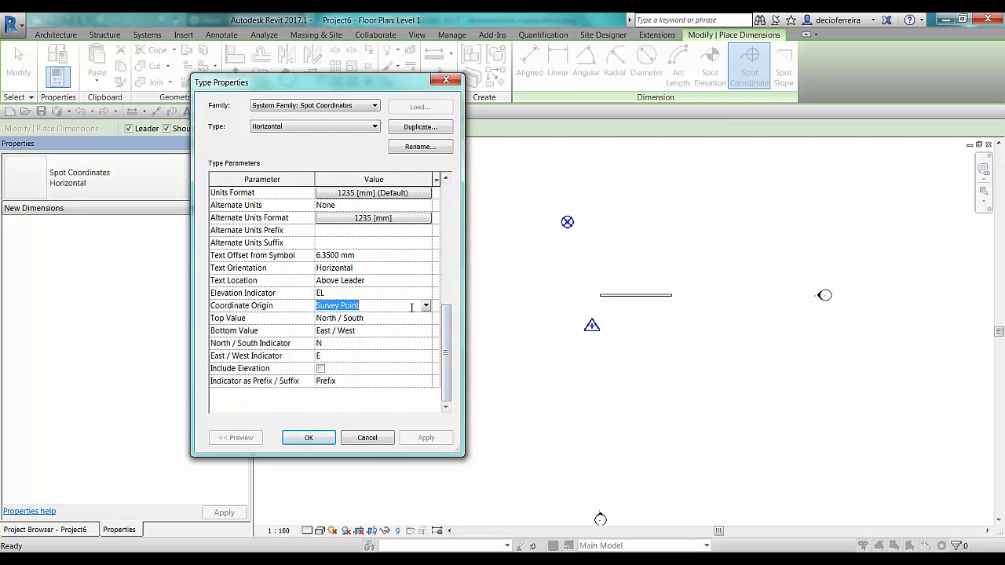
click(428, 307)
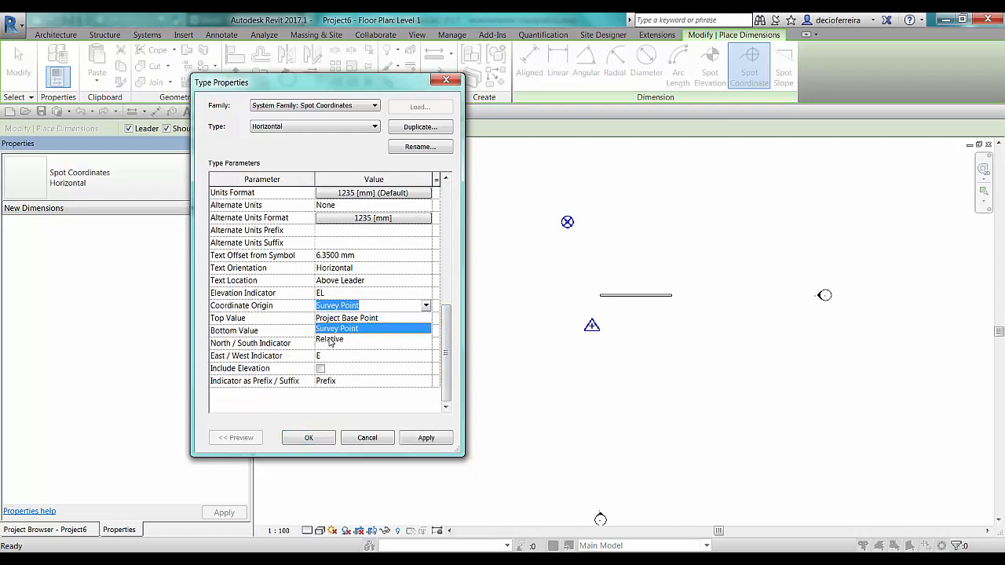
click(371, 306)
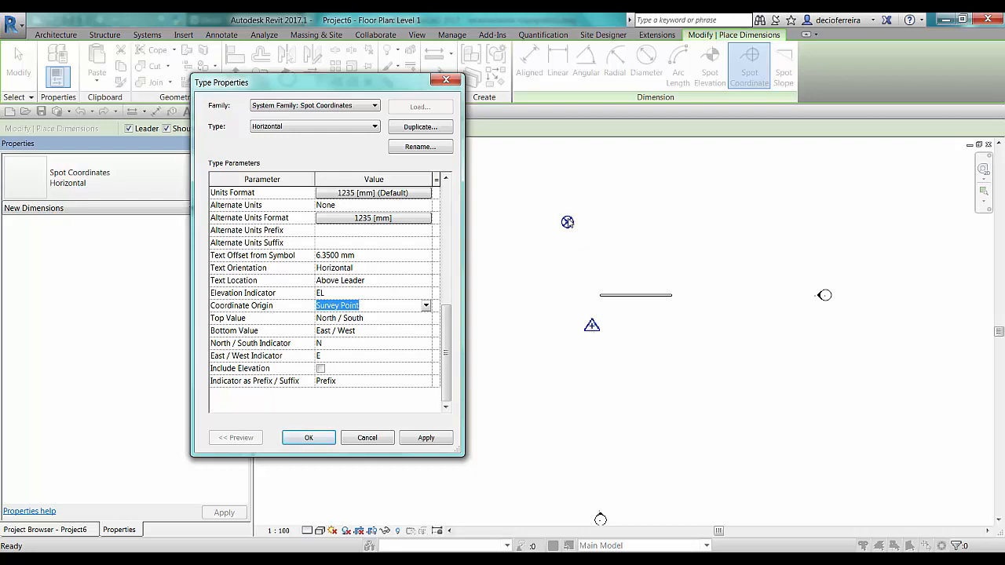
click(427, 305)
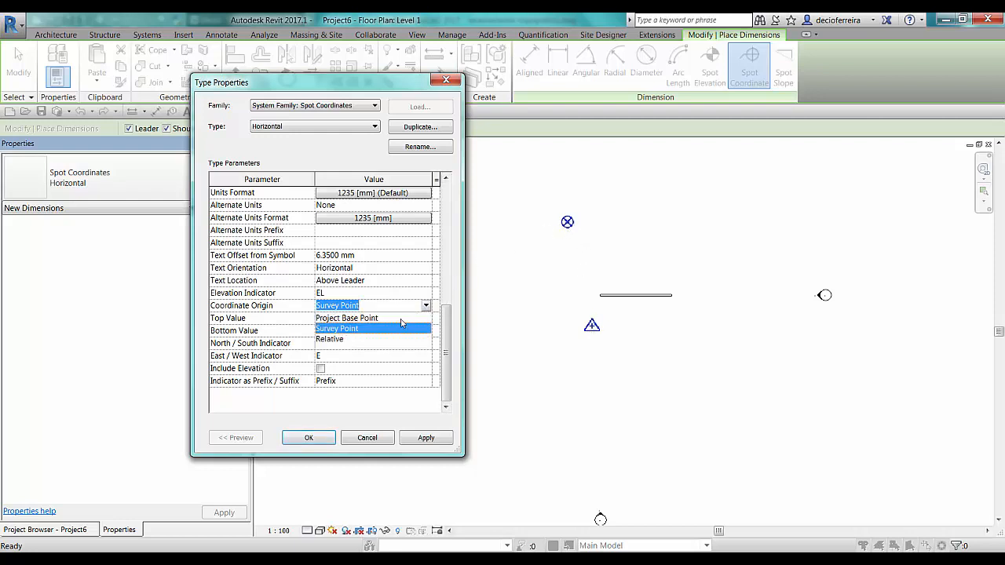
click(343, 319)
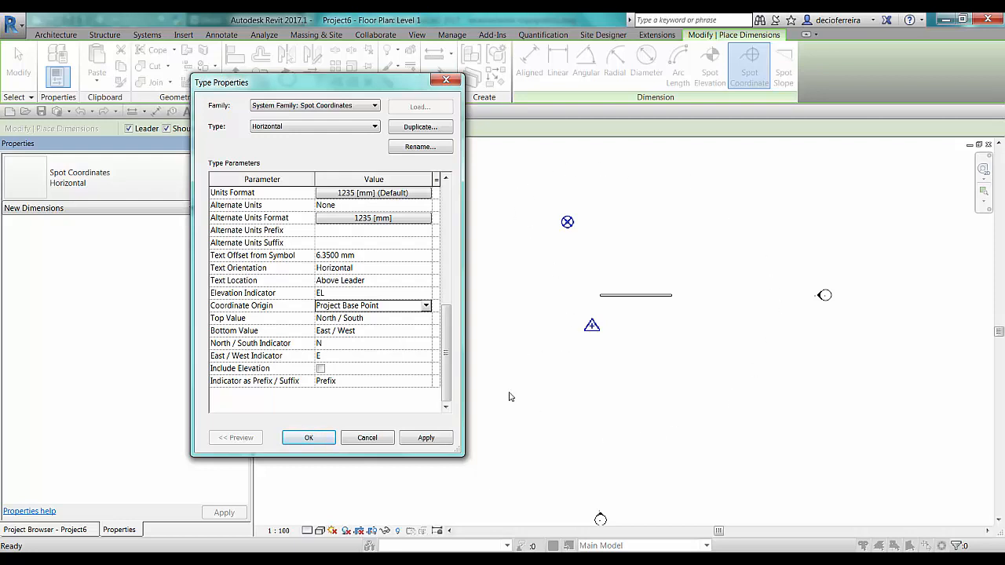
click(365, 440)
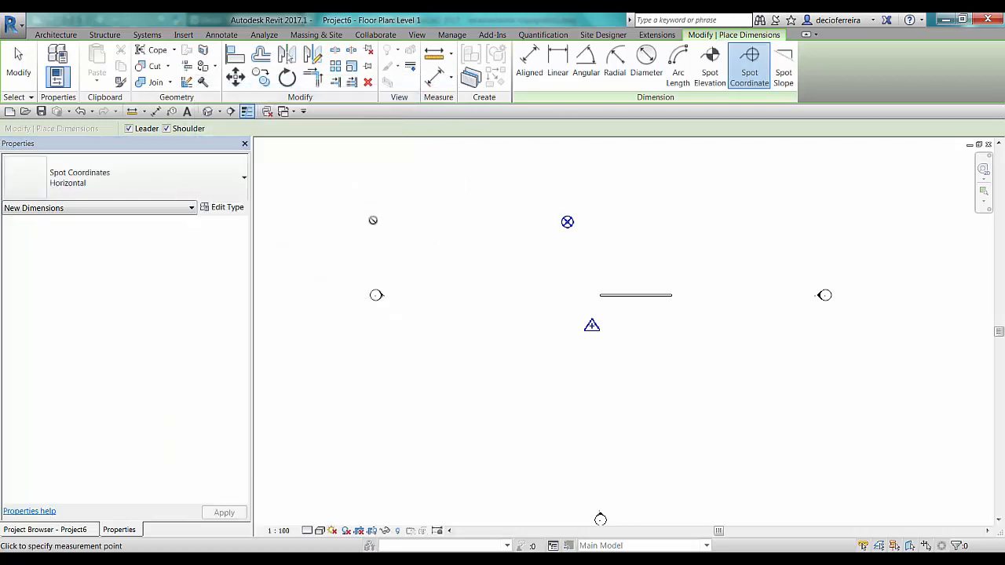
click(10, 58)
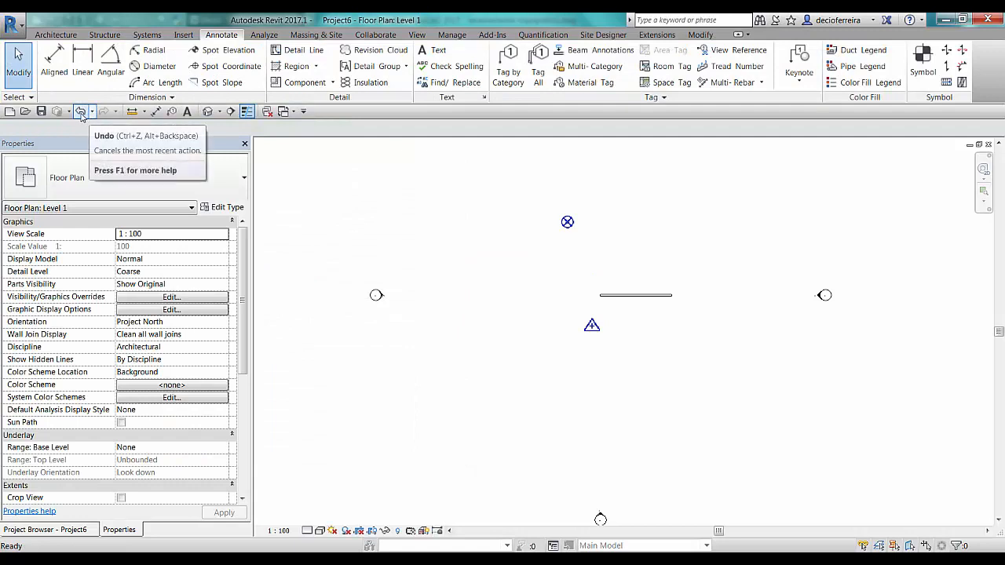
Step: Undo the project base point moves back to its position at the wall's west end and check its coordinates
click(80, 112)
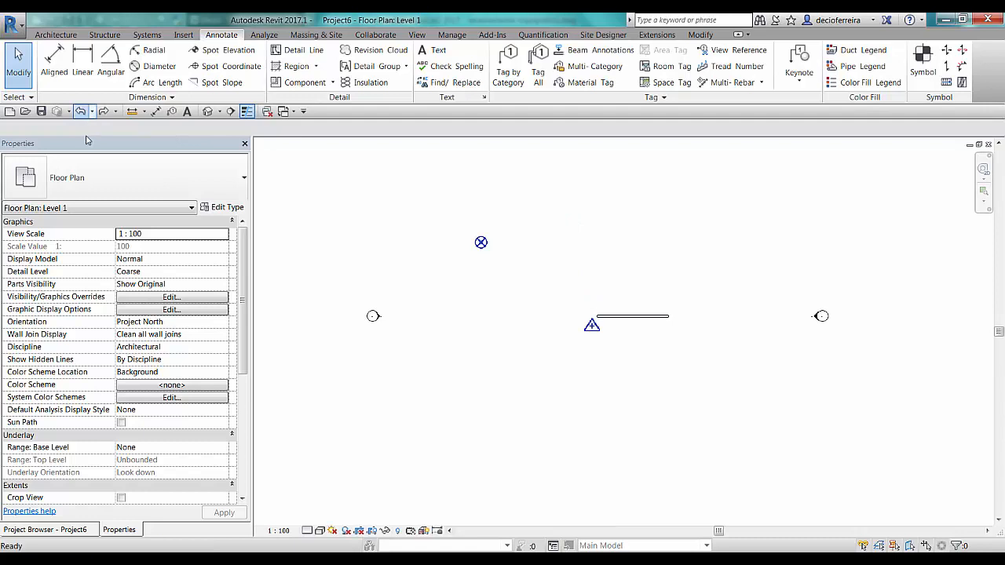
click(80, 113)
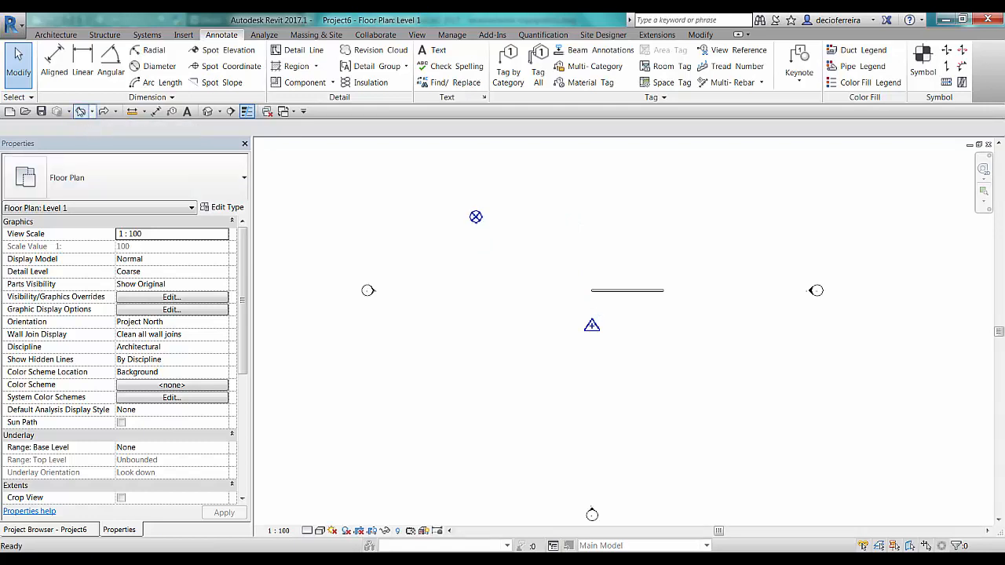
click(80, 112)
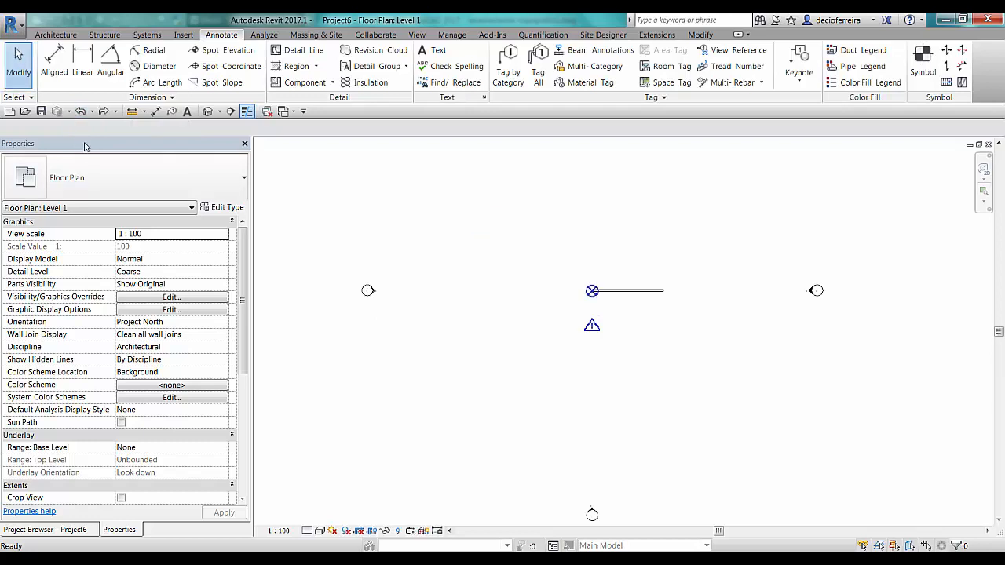
click(591, 290)
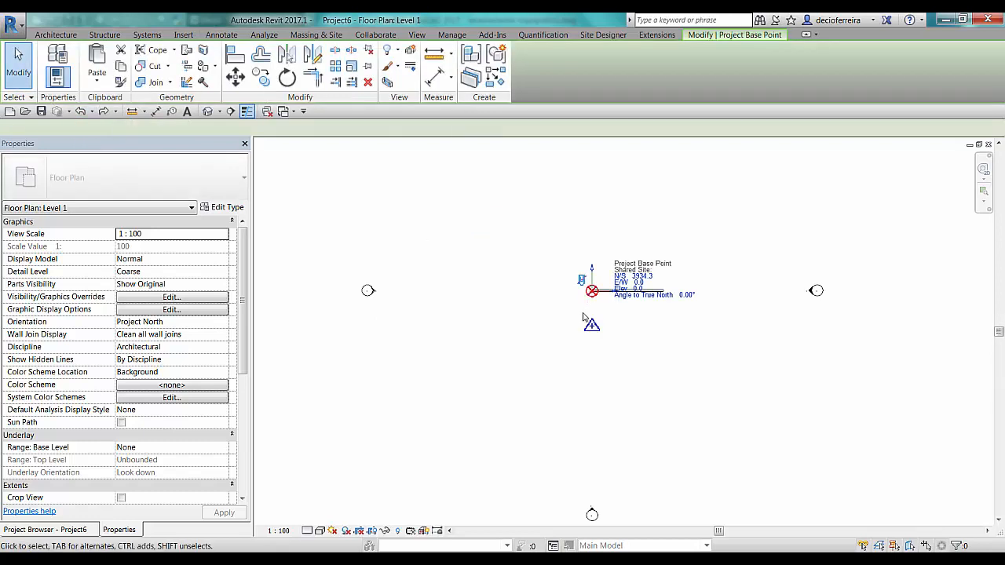
click(640, 329)
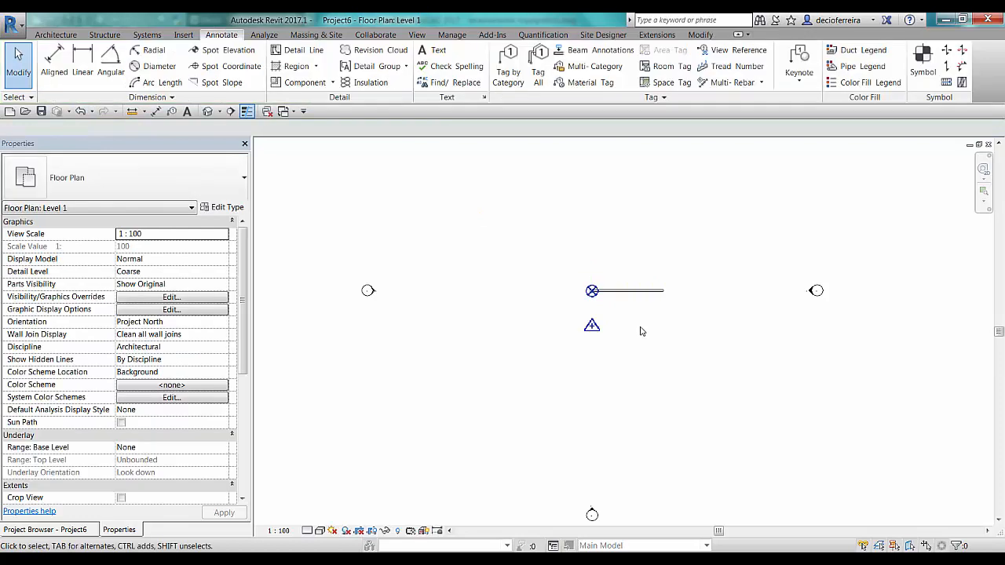
Step: Start the Spot Coordinate tool and duplicate its Horizontal type as "Project Base Point"
scroll(588, 298, up, 3)
scroll(555, 294, up, 6)
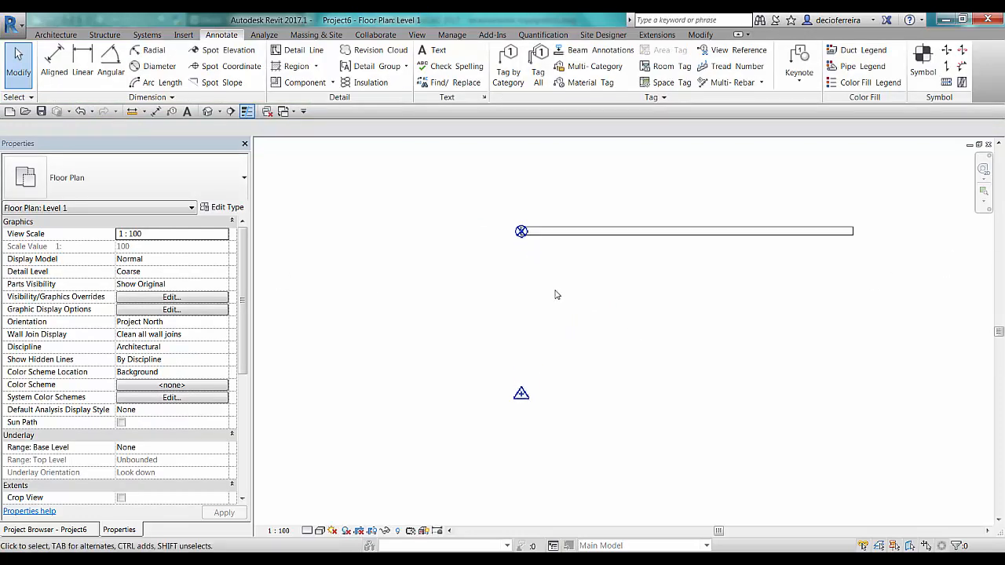
scroll(524, 217, up, 3)
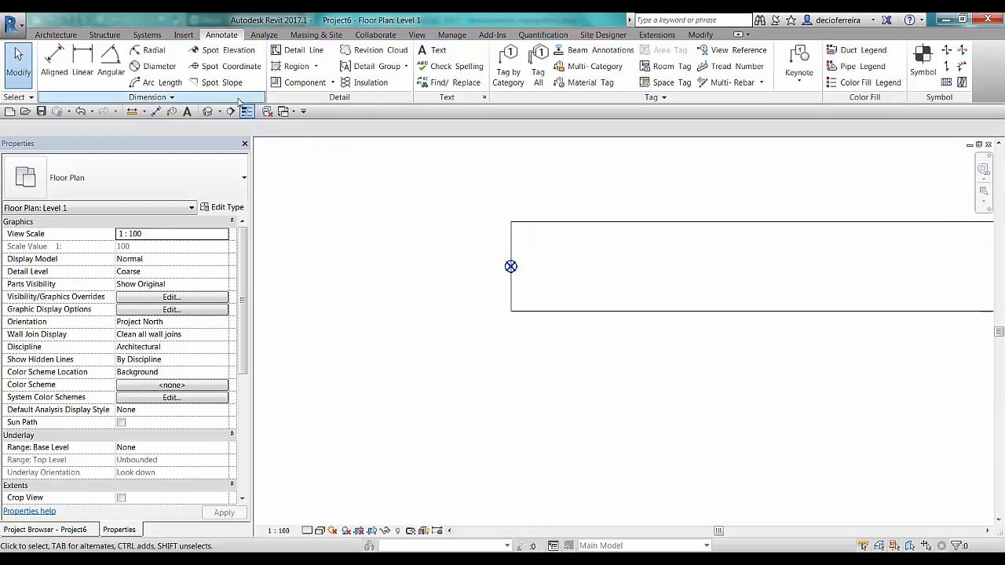
click(213, 66)
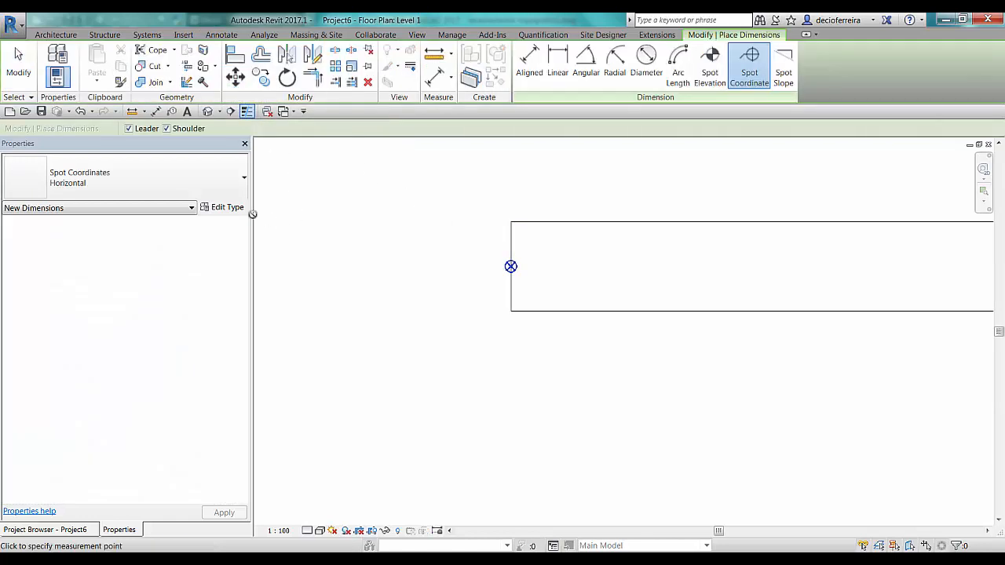
click(226, 207)
drag(326, 86, 251, 84)
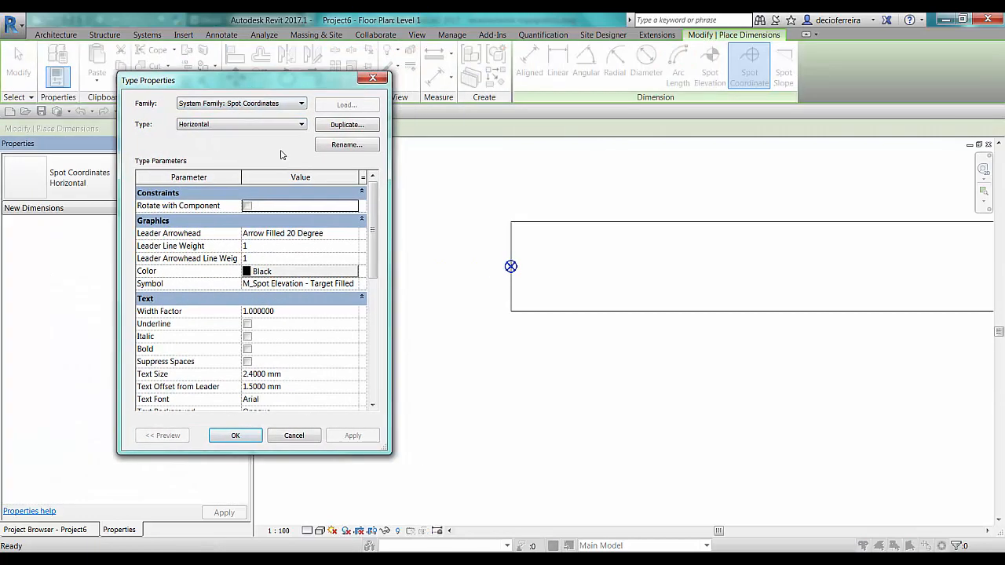
click(345, 125)
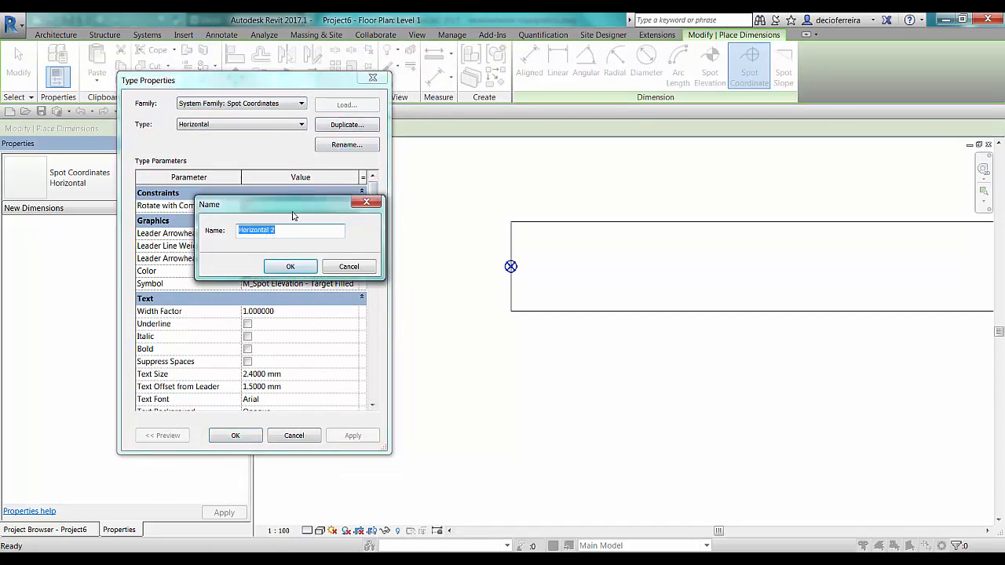
text(Project Base Point)
click(287, 267)
Step: Set the new type's Coordinate Origin to Project Base Point and accept the type properties
scroll(370, 328, down, 5)
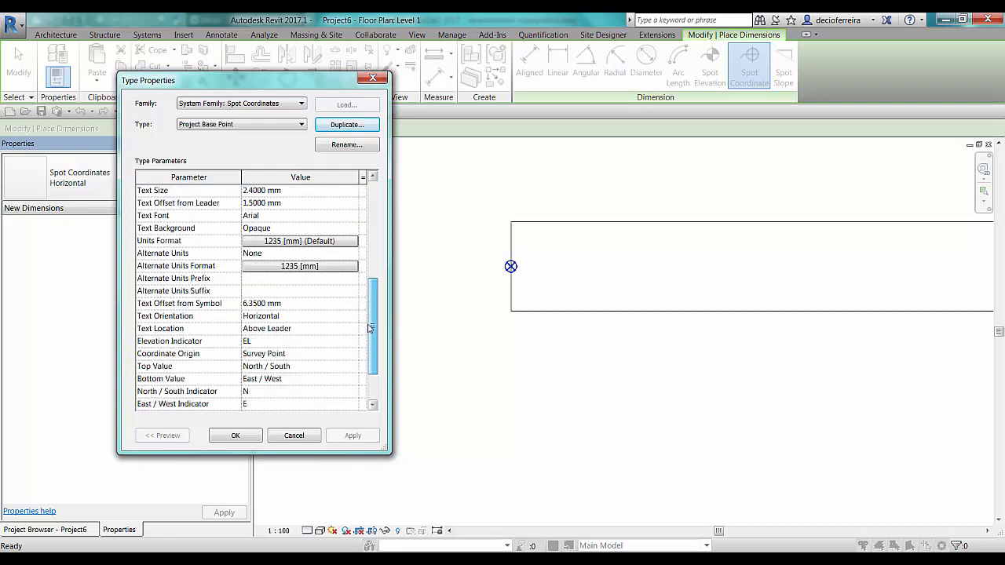
click(354, 356)
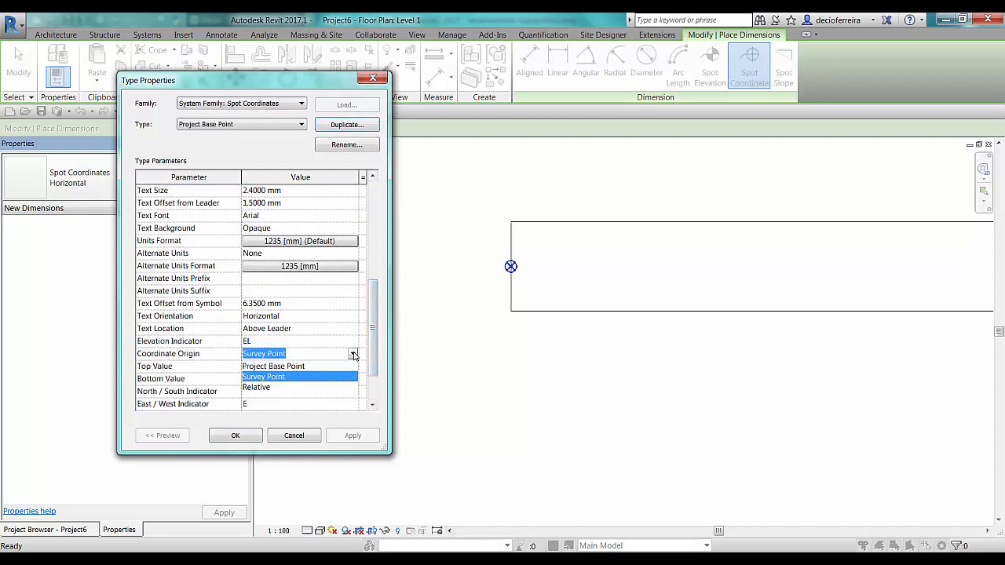
click(273, 366)
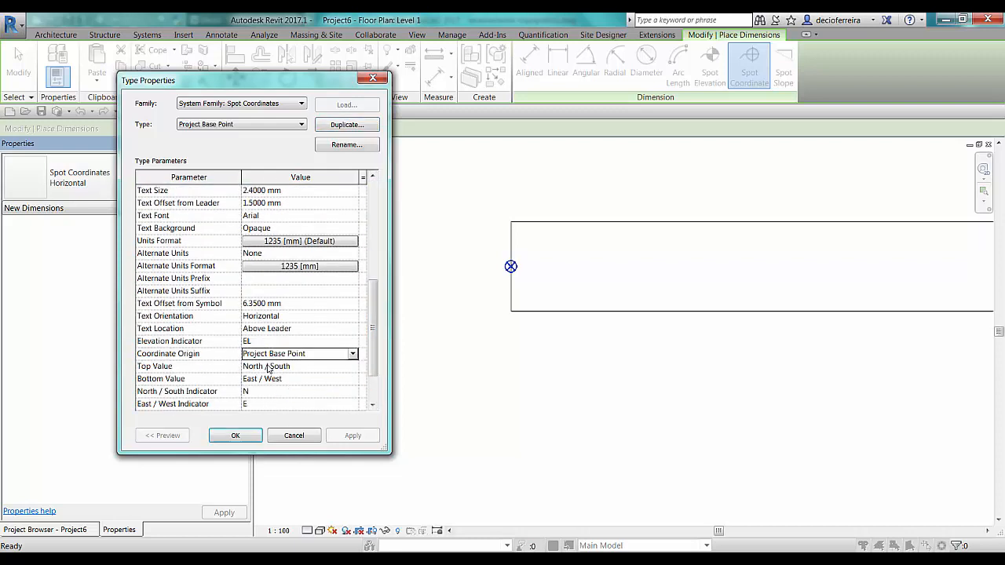
click(234, 436)
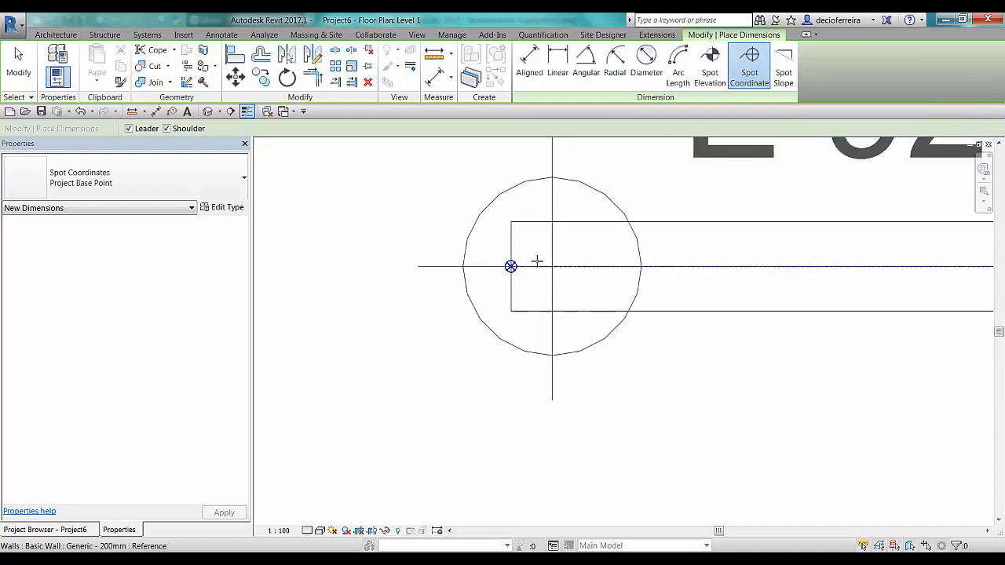
Step: Preview the spot coordinates at the project base point and along the wall's edges and west-end corners
scroll(565, 218, down, 3)
middle_drag(581, 213, 482, 390)
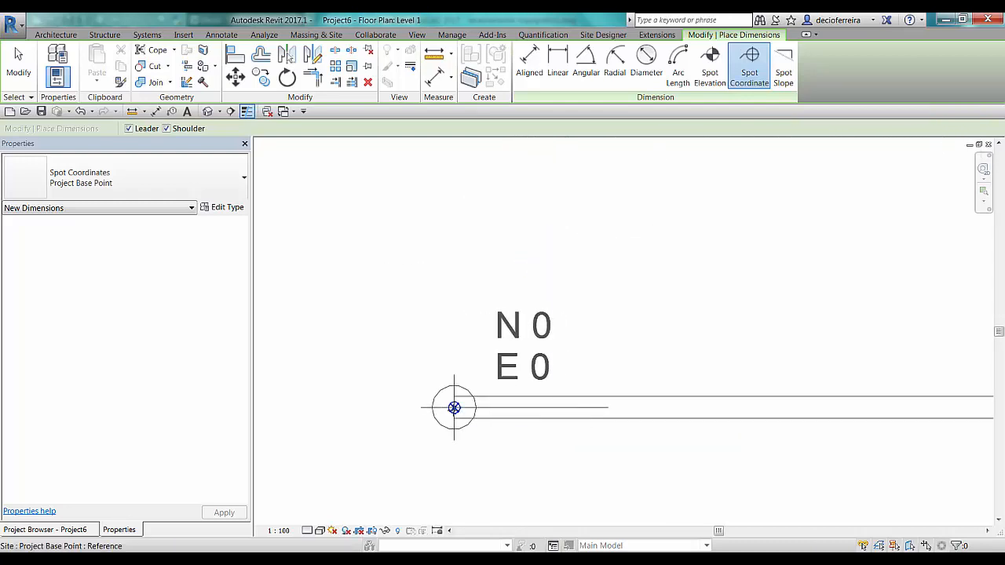
scroll(457, 369, down, 5)
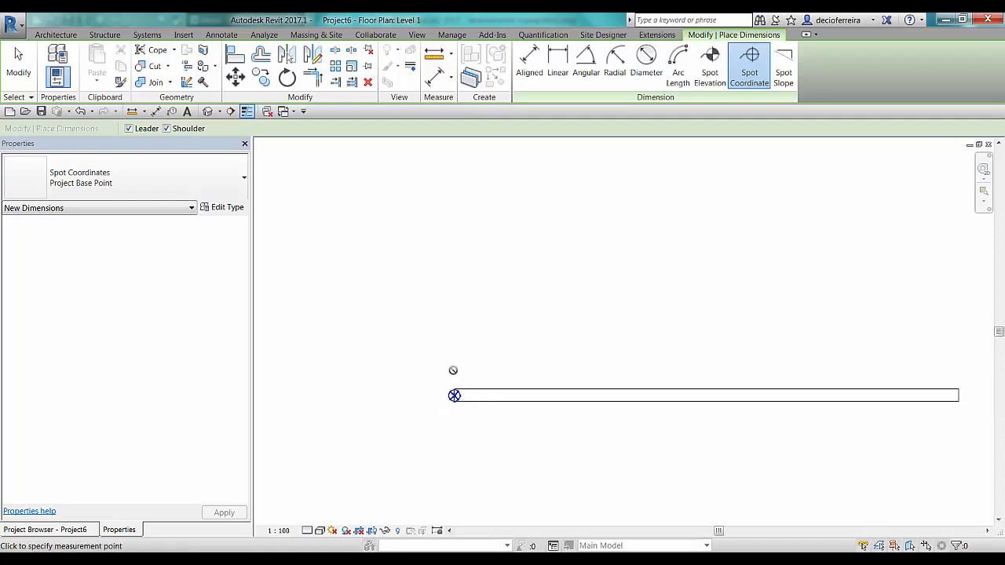
scroll(458, 375, up, 1)
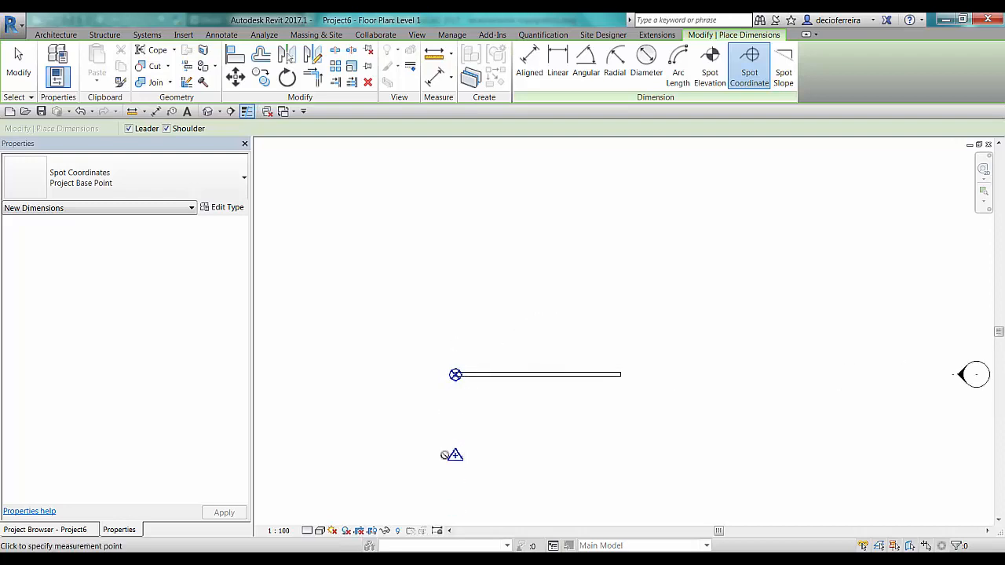
scroll(446, 455, up, 3)
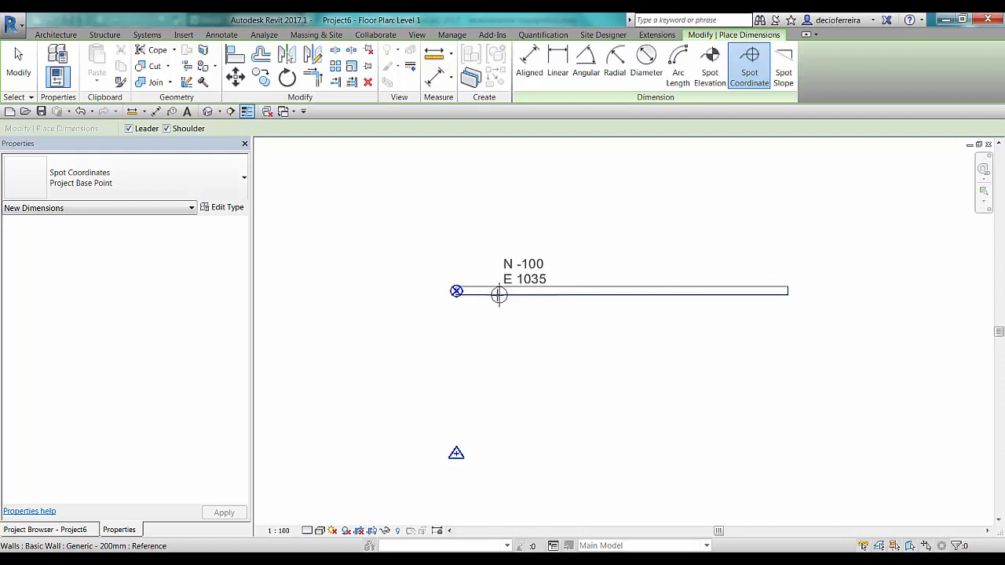
scroll(479, 292, up, 2)
scroll(397, 279, down, 3)
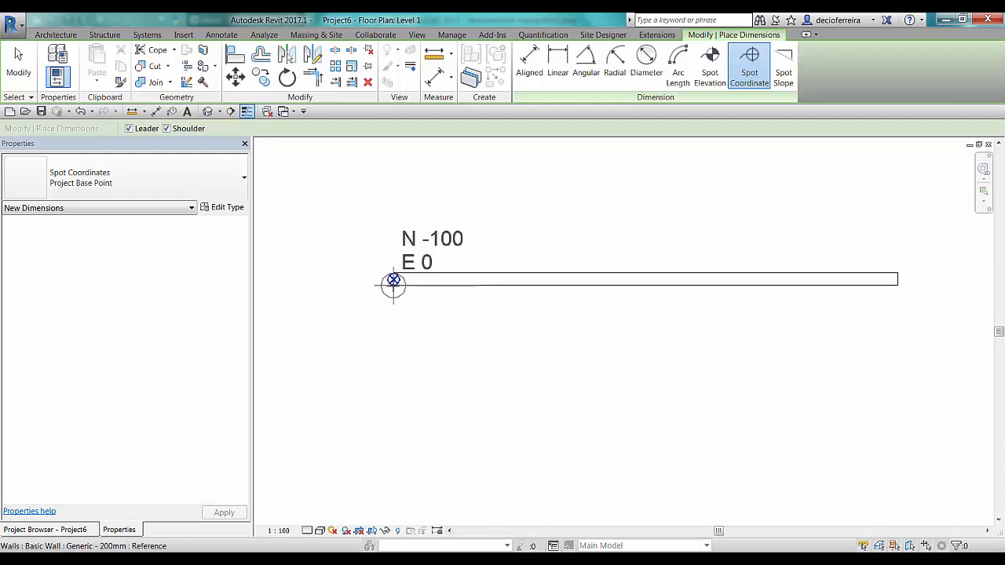
middle_drag(415, 291, 439, 282)
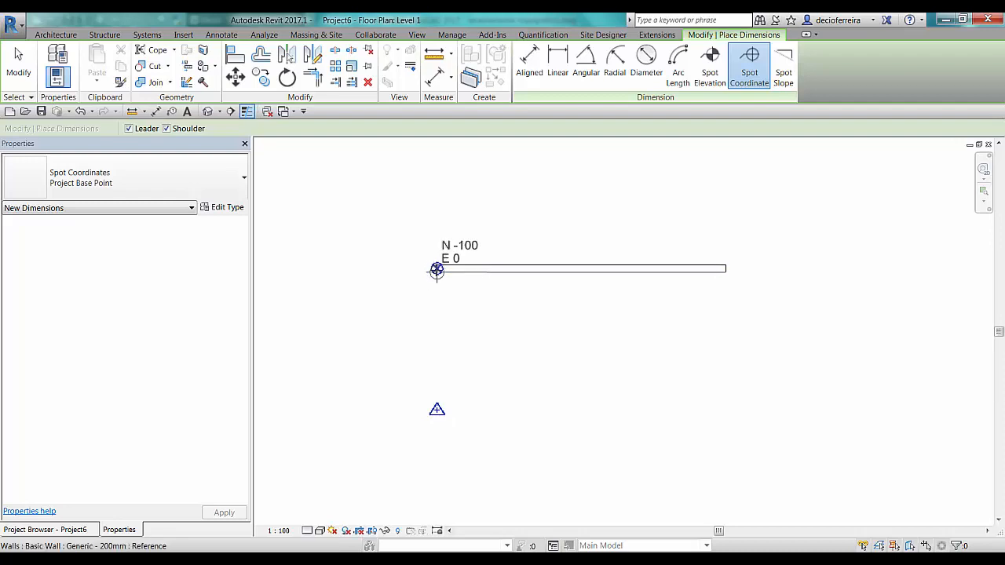
scroll(433, 276, up, 3)
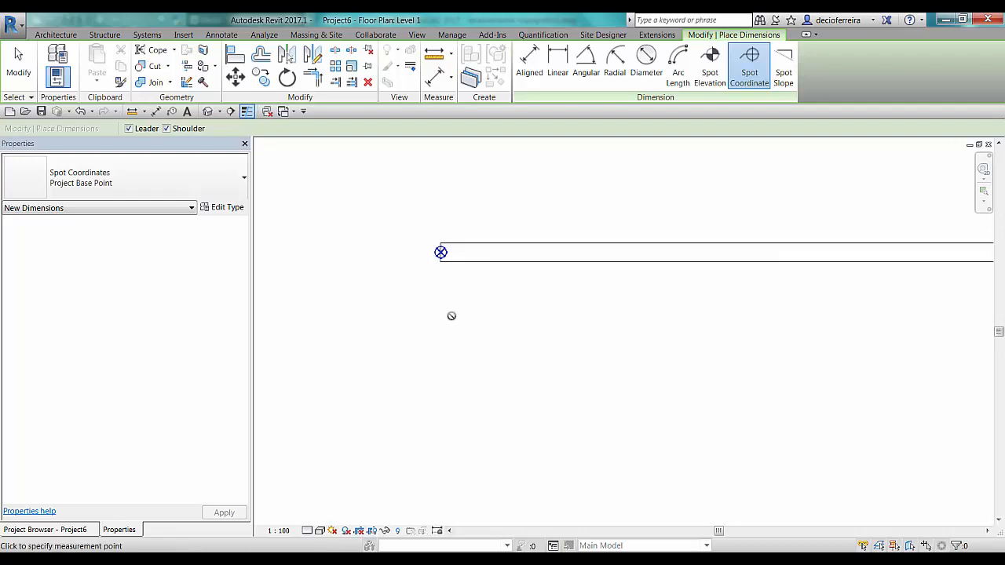
middle_drag(448, 287, 338, 349)
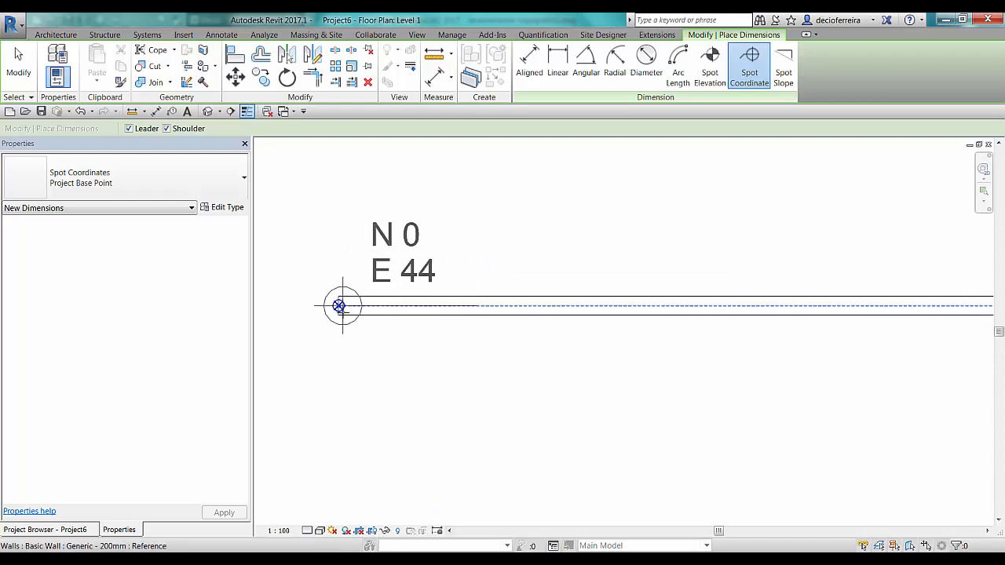
scroll(637, 283, down, 2)
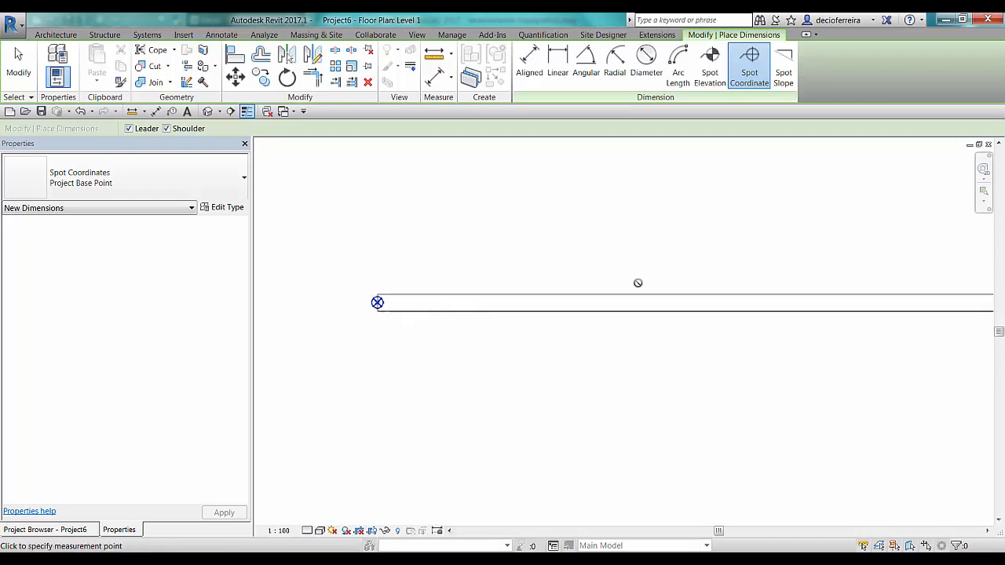
scroll(676, 338, down, 2)
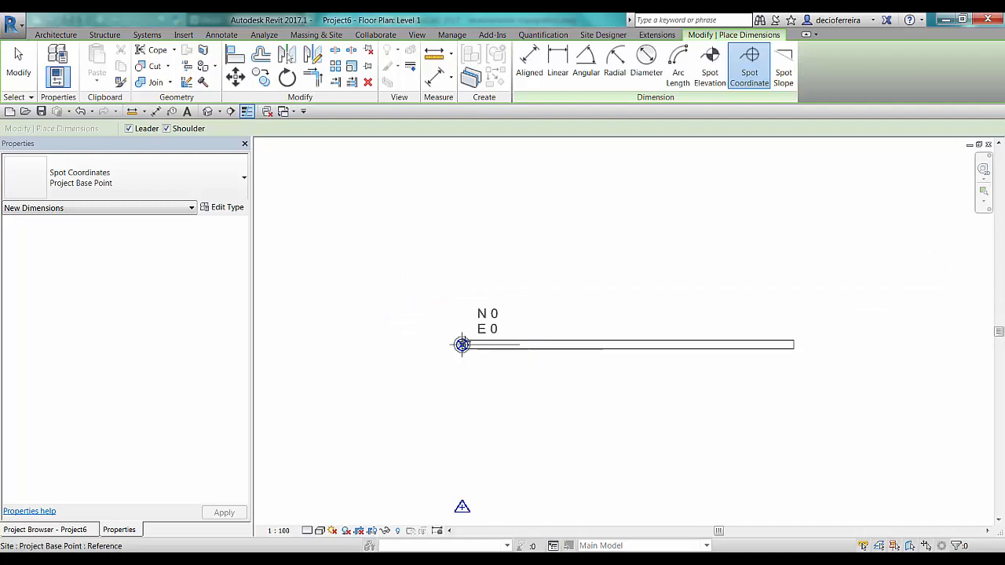
scroll(461, 343, up, 2)
scroll(454, 328, down, 1)
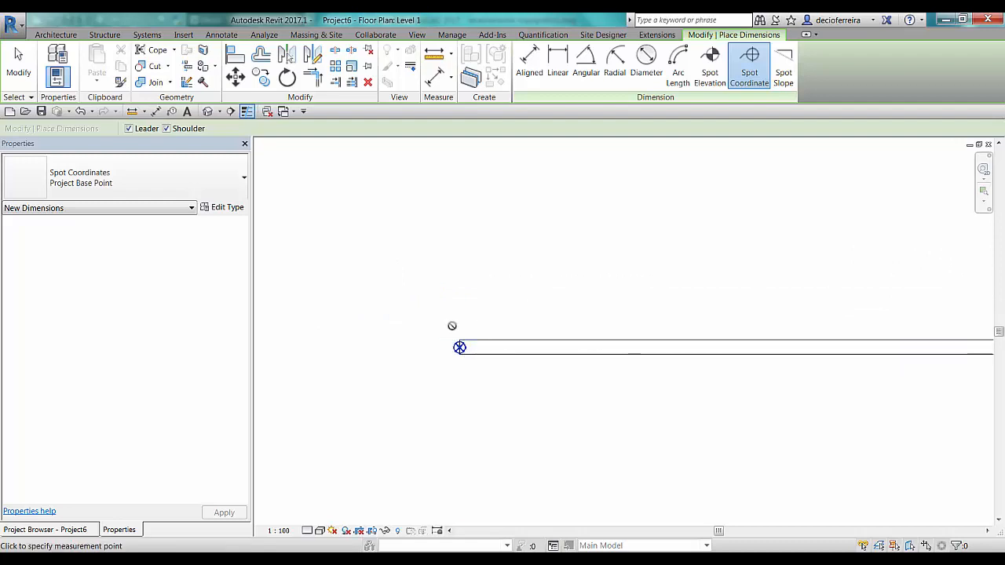
Step: Place a spot coordinate with leader and shoulder on the upper corner of the wall's west end, with its symbol above the wall
scroll(459, 338, up, 3)
click(465, 378)
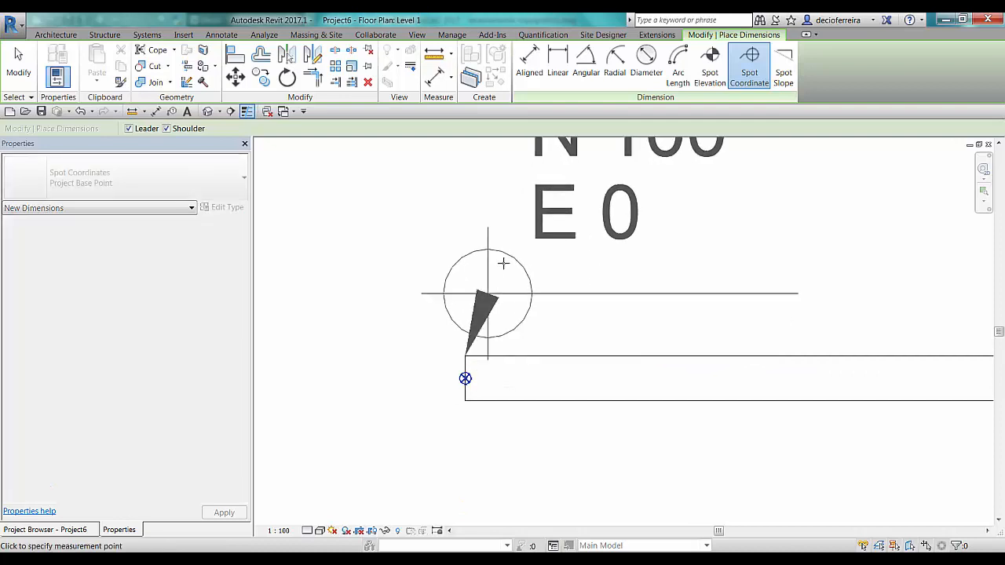
scroll(515, 251, down, 3)
click(504, 287)
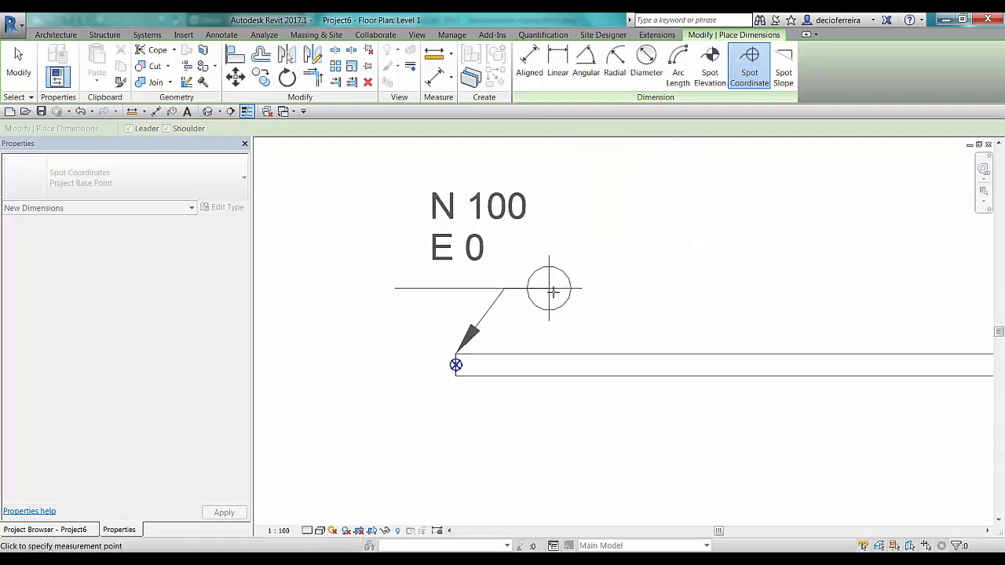
click(663, 288)
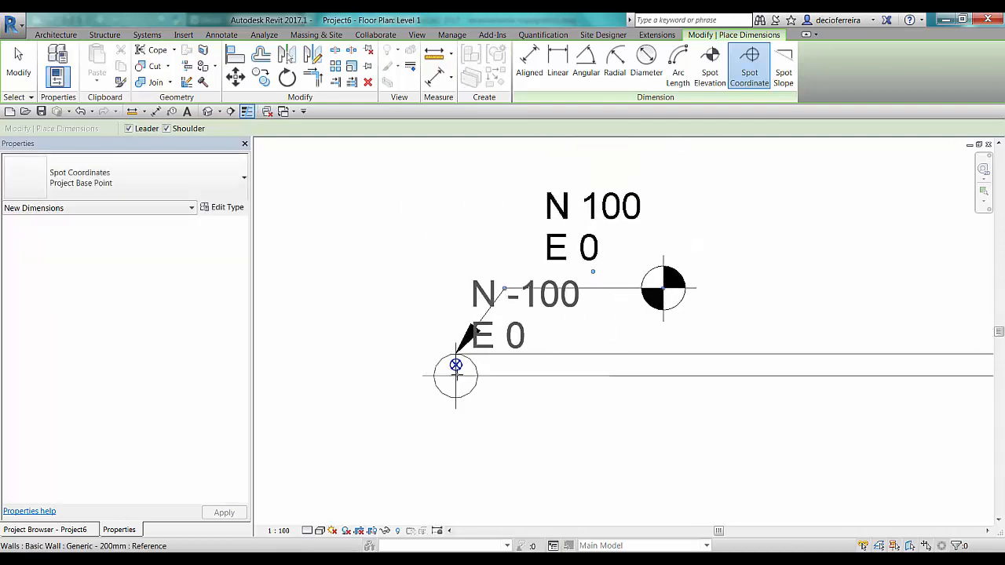
Step: Place a second spot coordinate on the lower corner of the wall's west end, with its symbol below the wall, and end the command
click(455, 365)
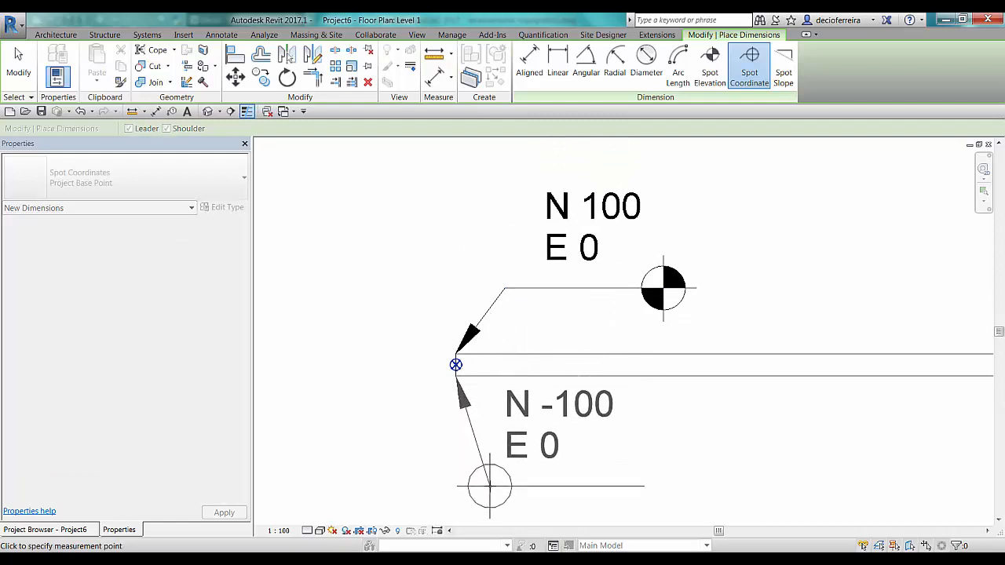
click(489, 484)
click(671, 485)
key(Escape)
key(Escape)
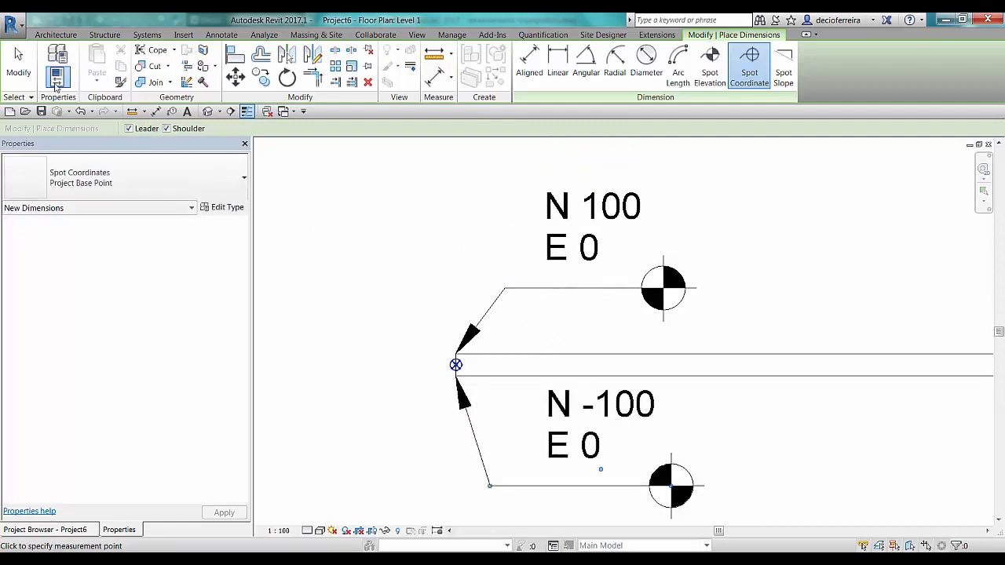
Step: Examine the wall's west end and compare both spot coordinates with the project base point's position
click(522, 360)
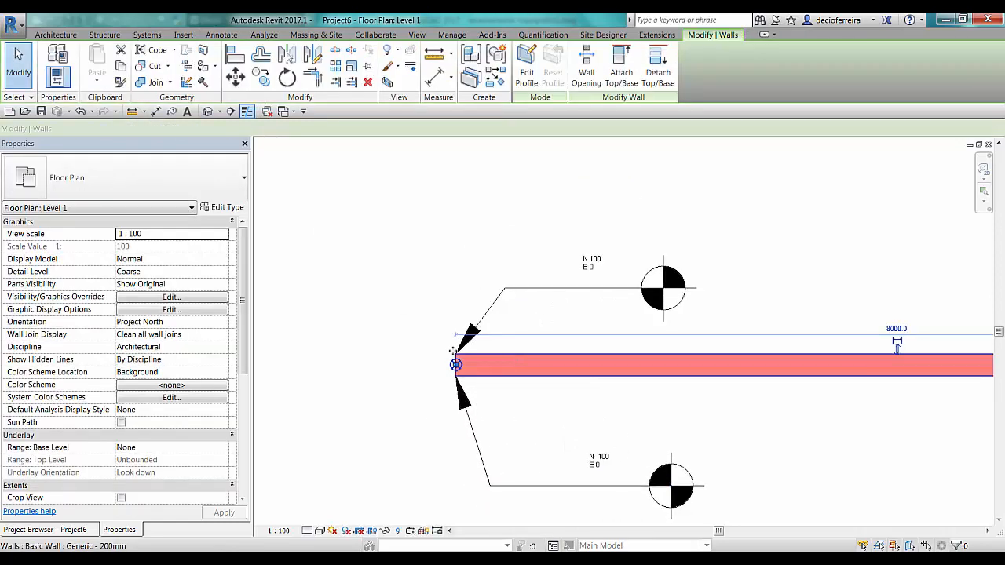
key(Escape)
scroll(454, 357, up, 5)
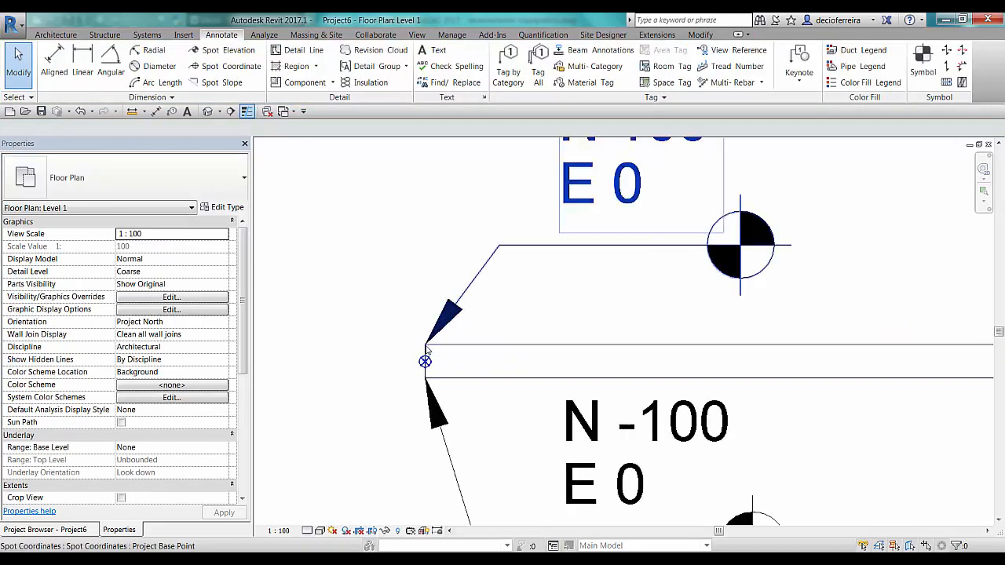
scroll(448, 332, down, 1)
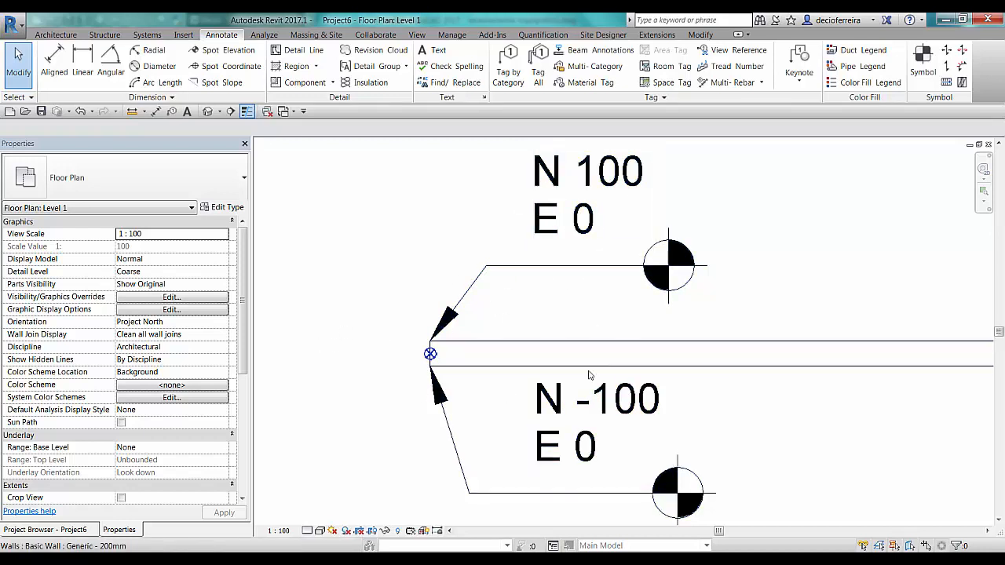
scroll(431, 353, up, 2)
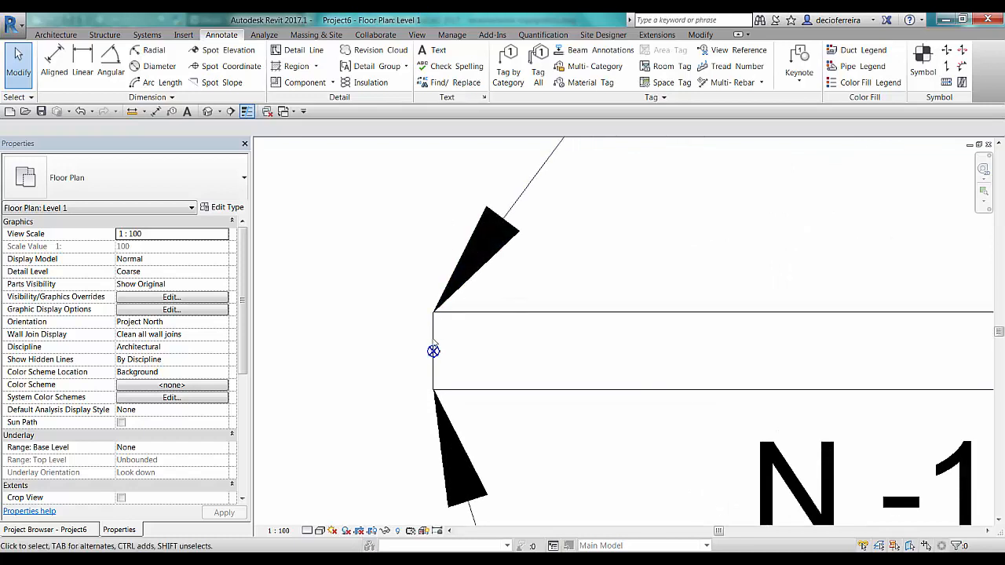
scroll(434, 351, down, 5)
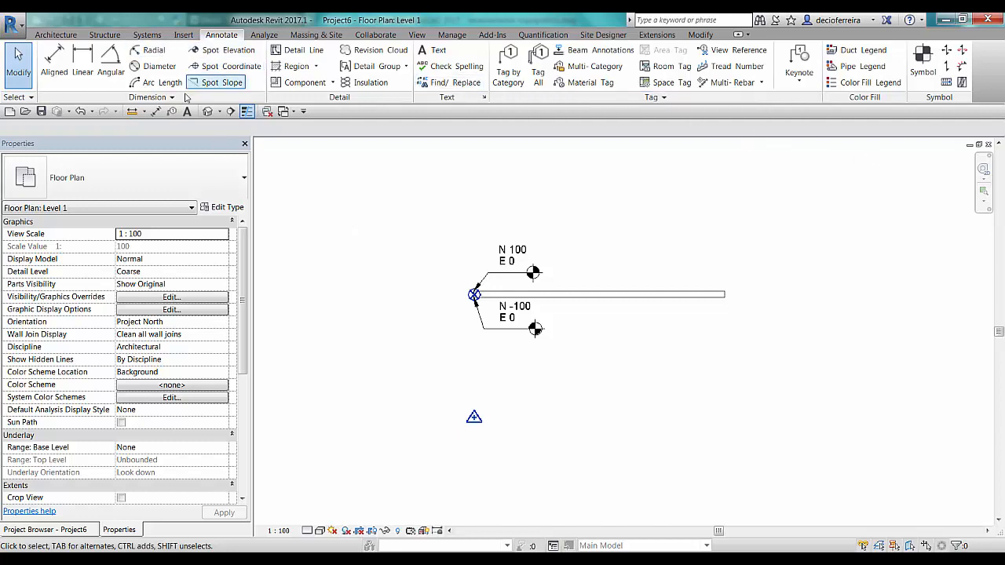
Step: Restart the Spot Coordinate tool and duplicate the Project Base Point type as "Survey Point"
click(225, 66)
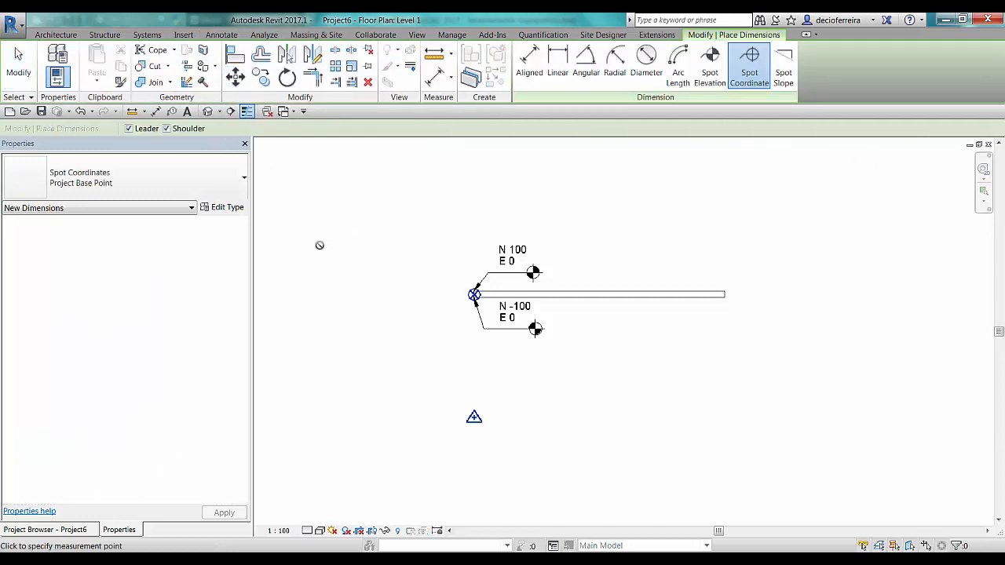
click(100, 189)
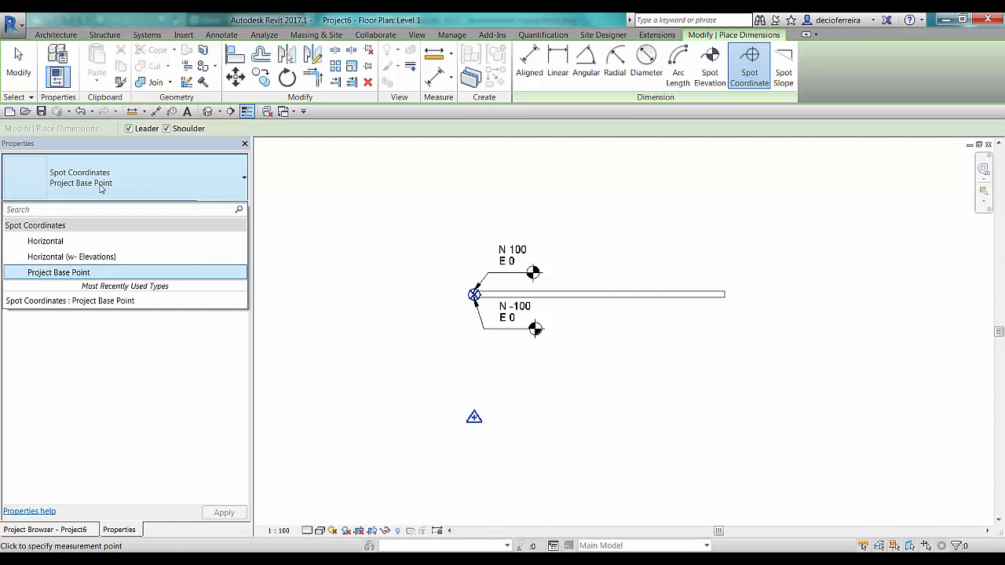
click(231, 210)
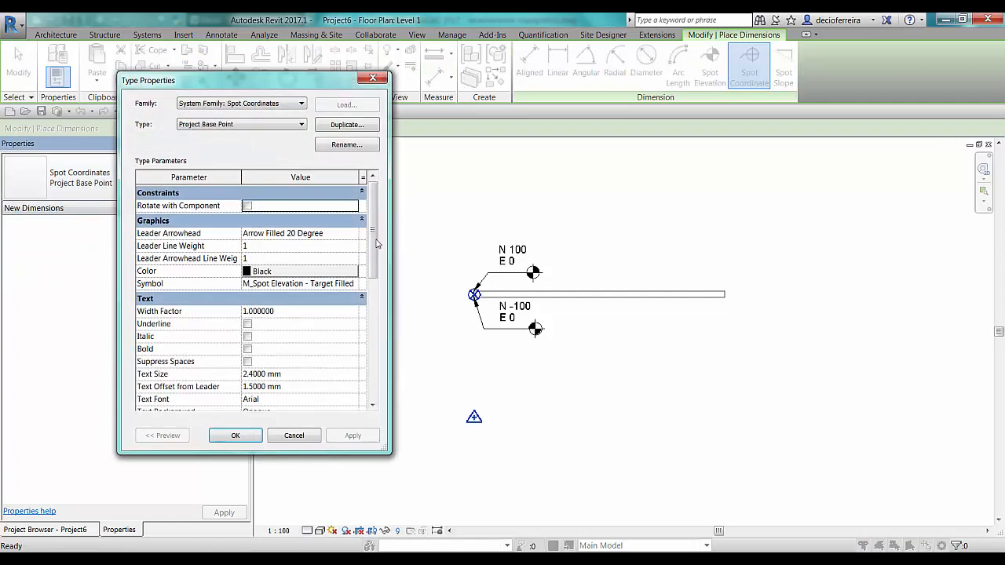
click(346, 124)
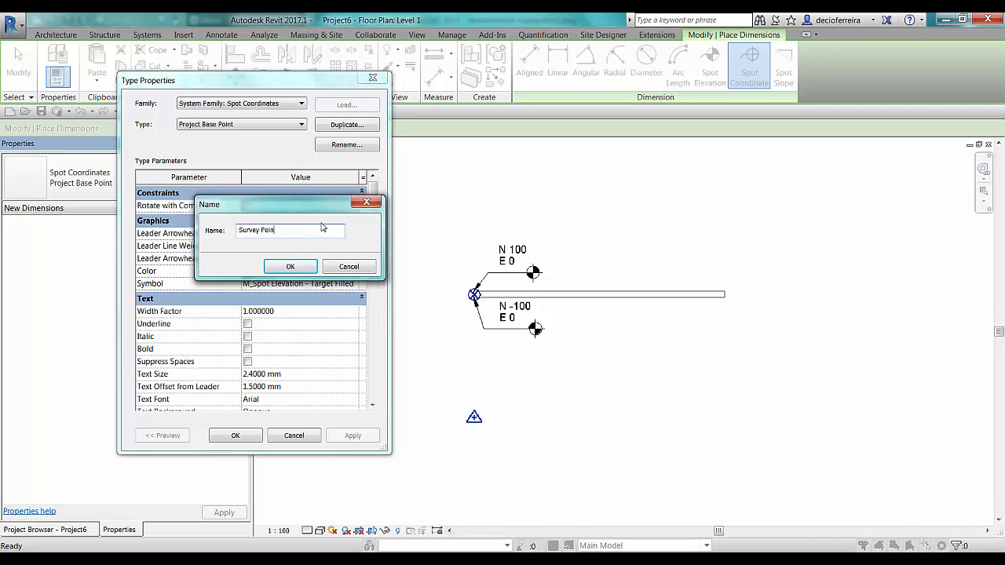
click(290, 267)
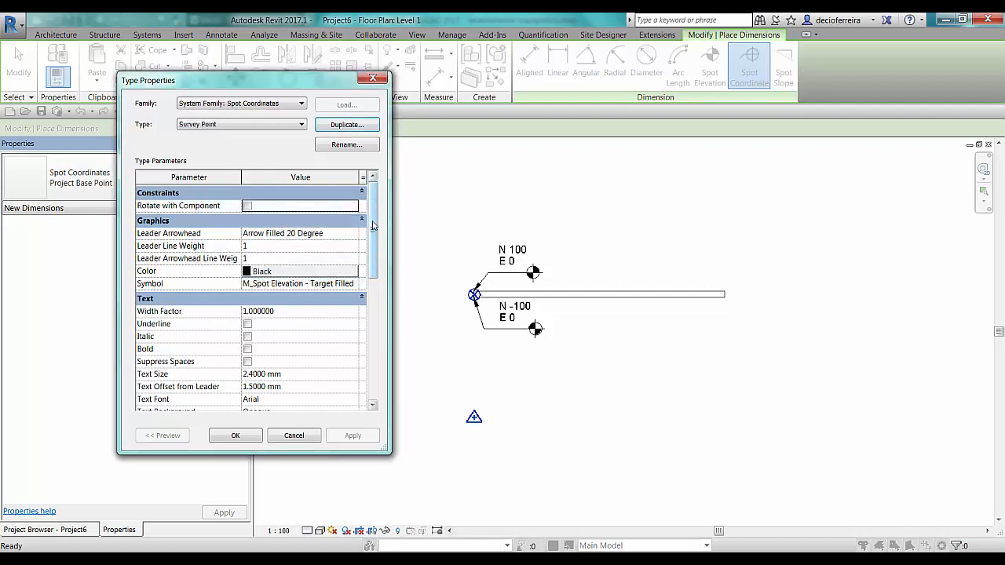
Step: Set the new spot coordinate type's Coordinate Origin to Survey Point and accept the type properties
drag(372, 235, 374, 328)
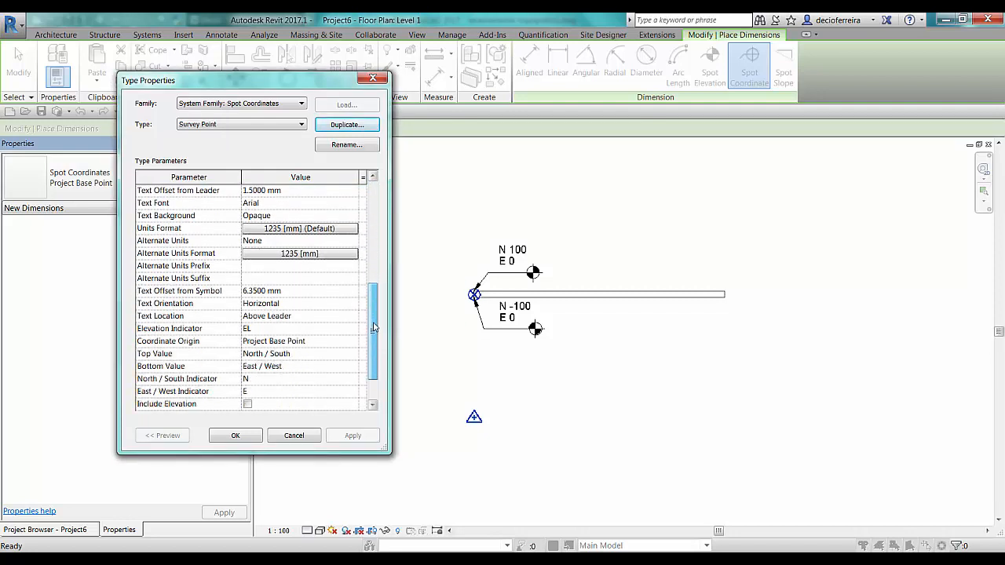
click(352, 343)
click(353, 343)
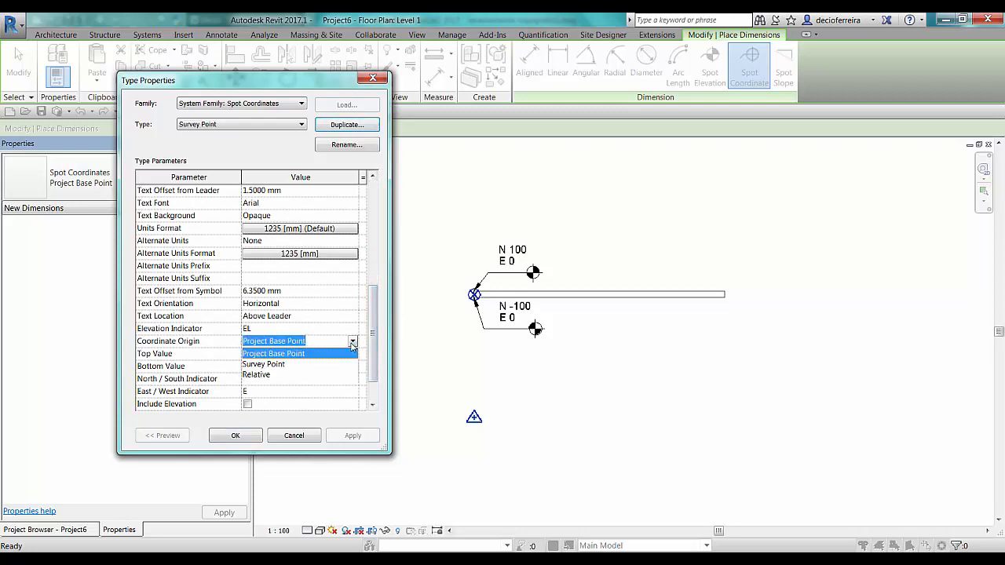
click(272, 365)
click(236, 436)
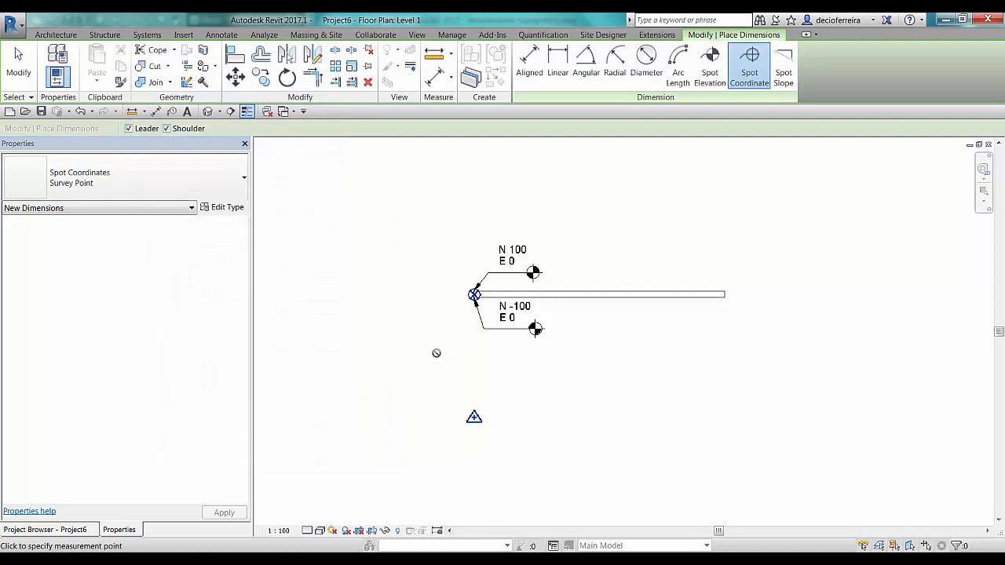
middle_drag(437, 352, 394, 340)
scroll(395, 340, up, 2)
scroll(413, 359, up, 1)
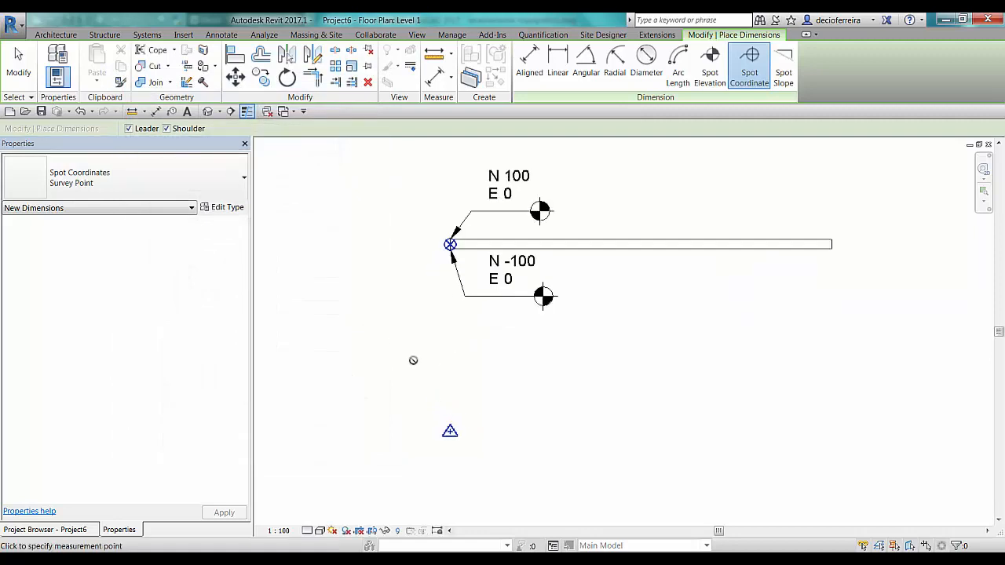
click(451, 433)
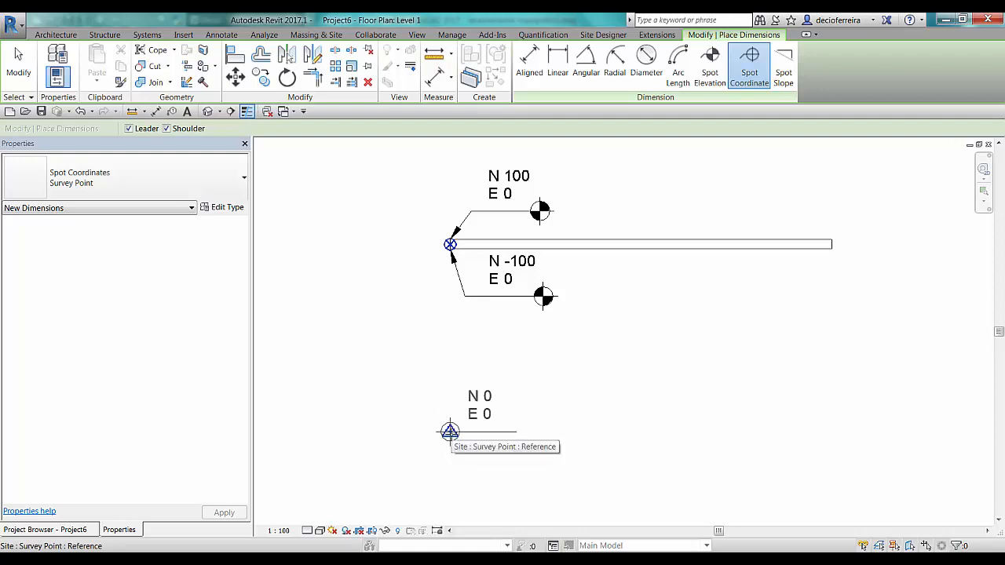
click(99, 182)
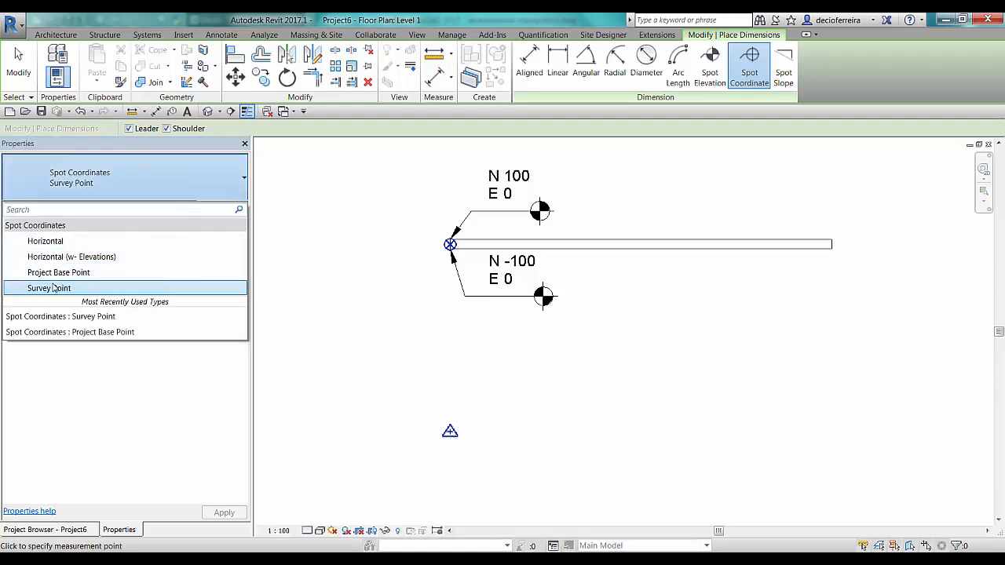
click(64, 274)
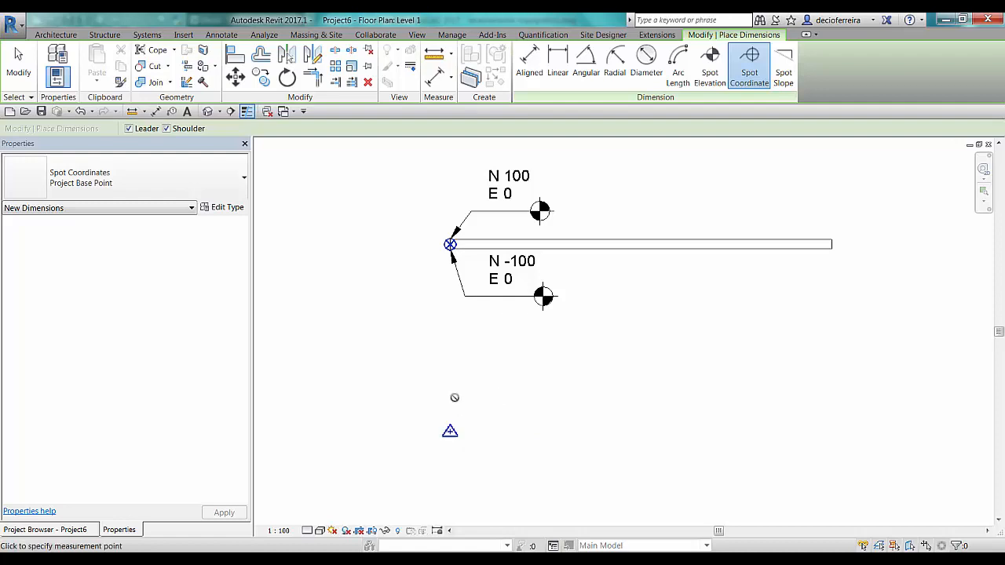
click(158, 187)
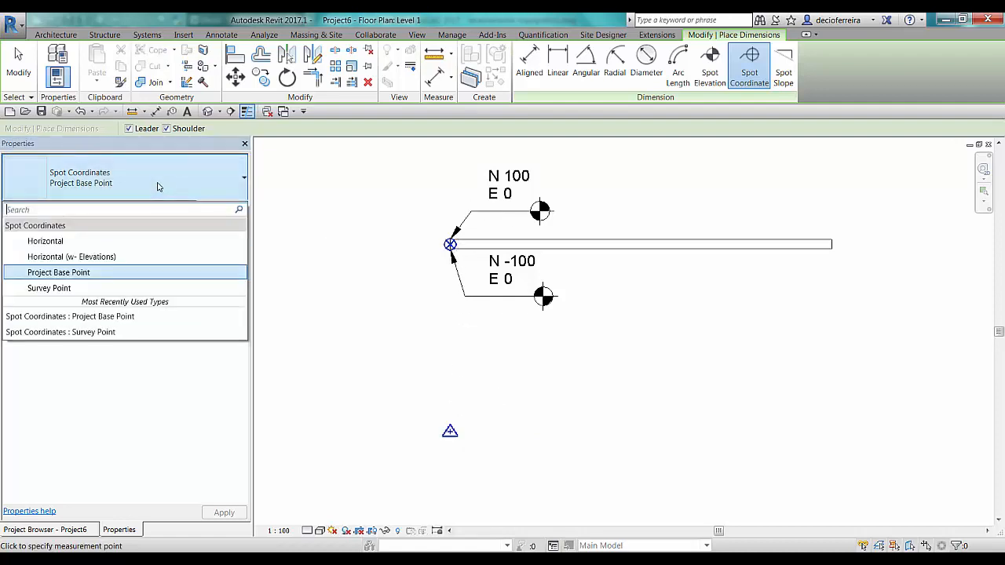
click(44, 288)
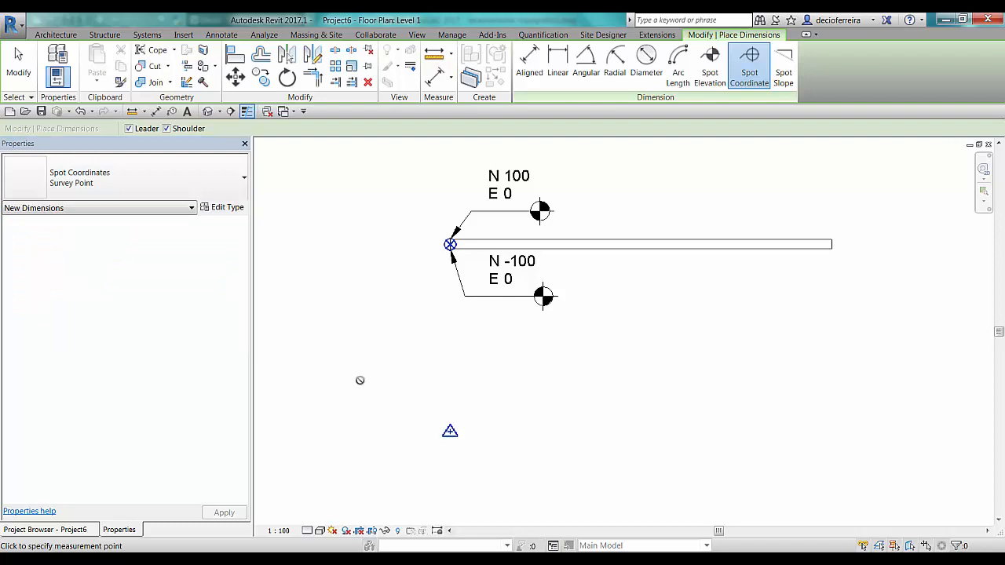
Step: Place Survey Point type spot coordinates with leader and shoulder on the survey point and on the lower corner of the wall's west end
click(450, 431)
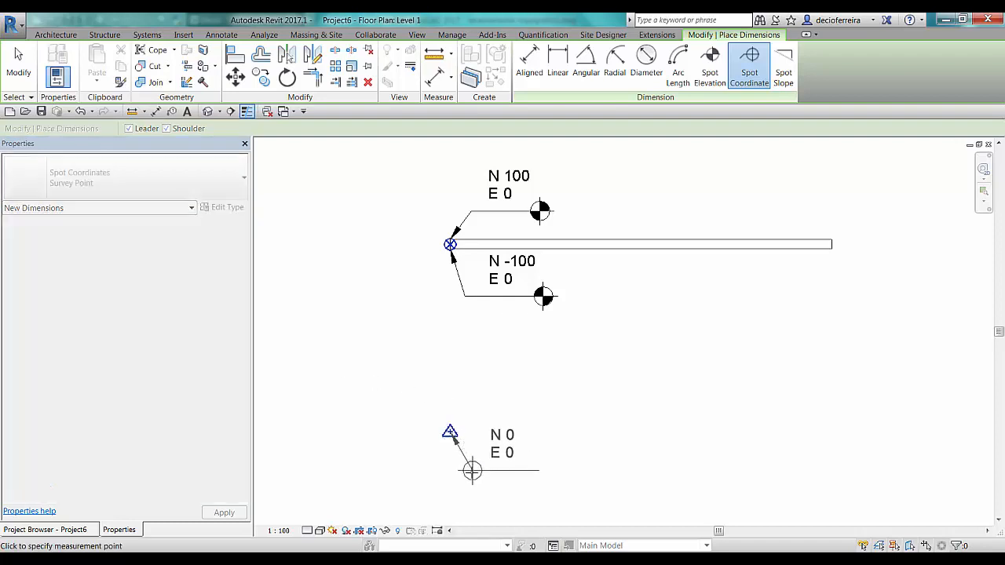
click(546, 472)
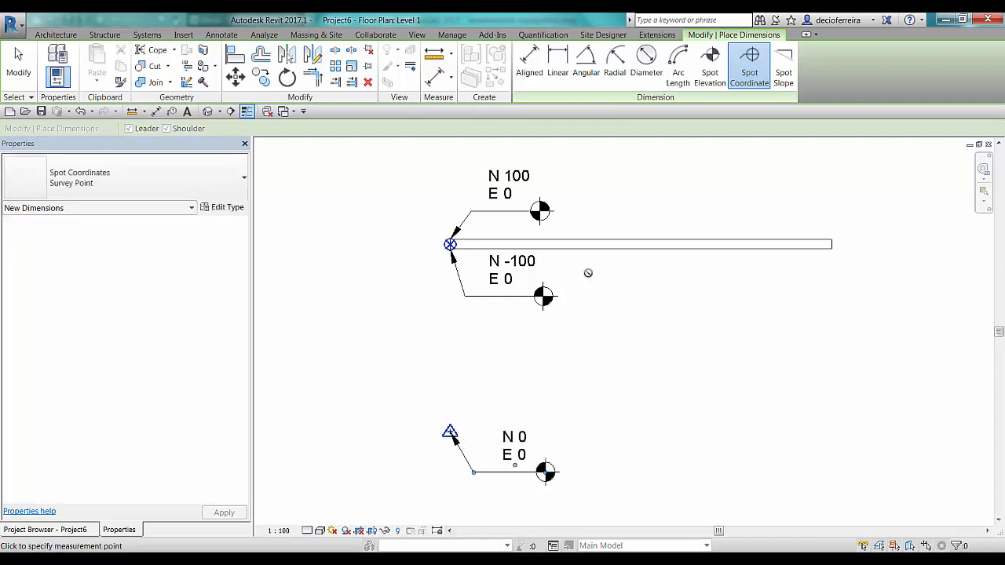
scroll(444, 245, up, 5)
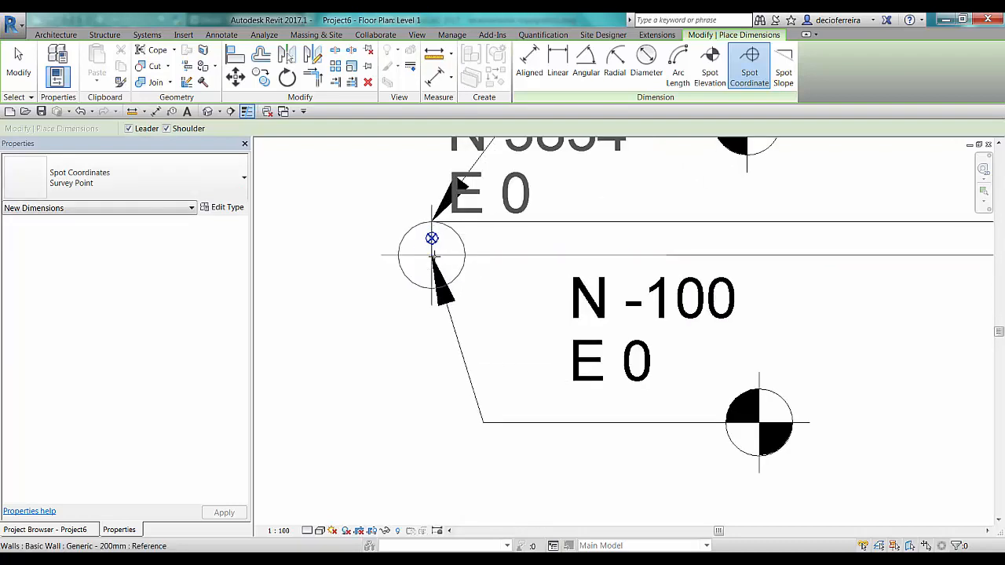
click(432, 255)
scroll(432, 255, down, 5)
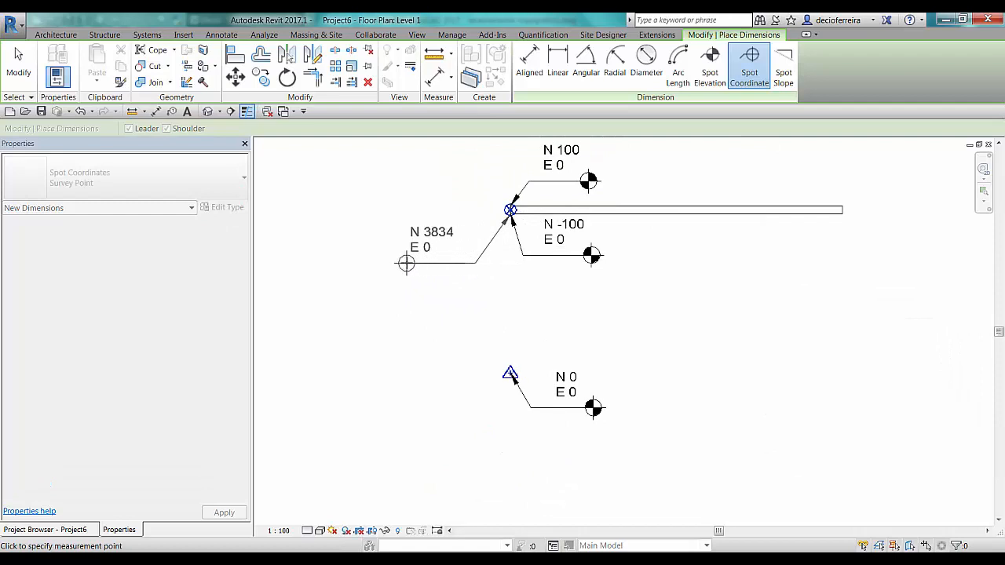
click(401, 260)
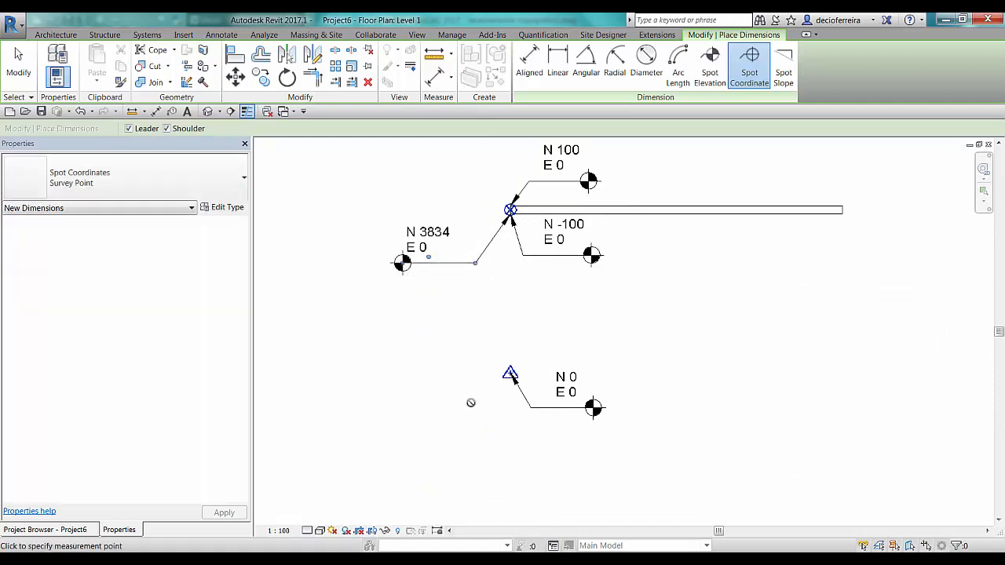
Step: Place another Survey Point type spot coordinate on the lower corner of the wall's east end and end the command
click(842, 213)
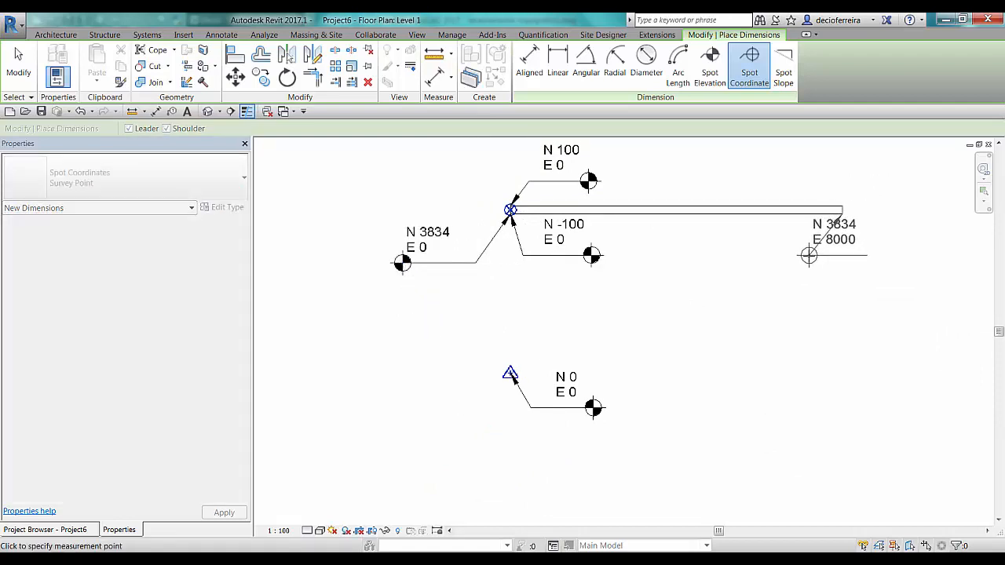
click(747, 256)
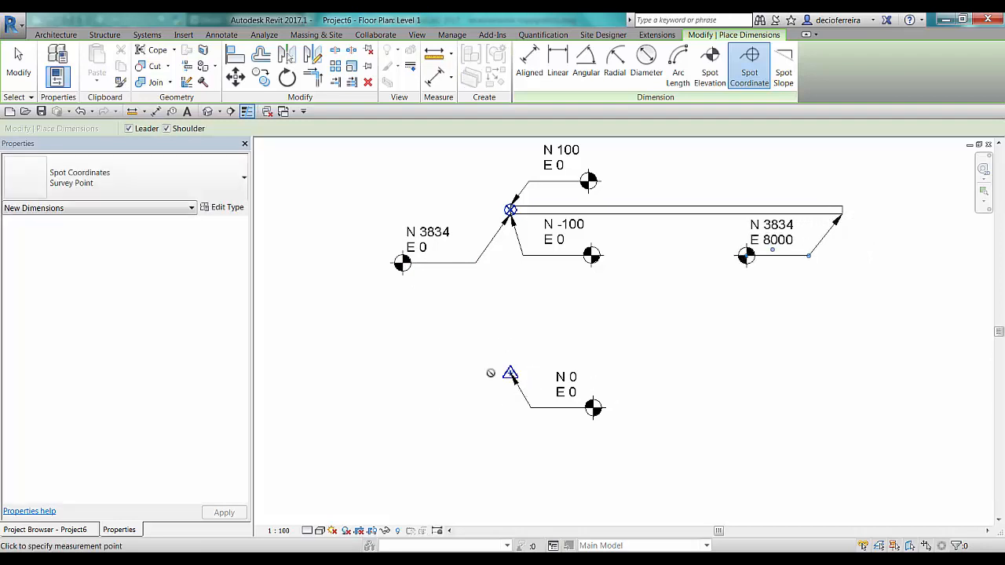
key(Escape)
key(Escape)
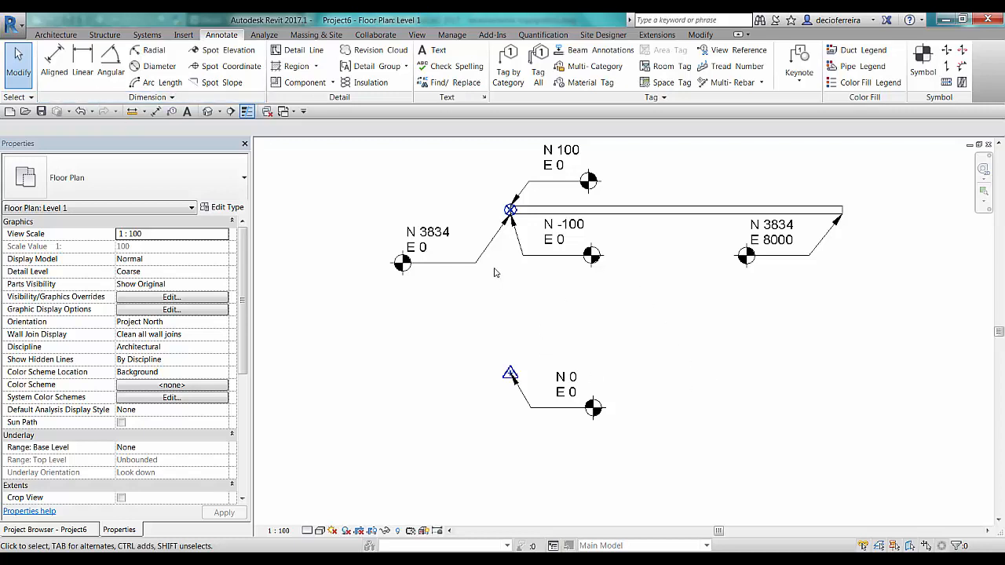
Step: Inspect the project base point's shared-site coordinates and clear the selection
scroll(520, 290, up, 2)
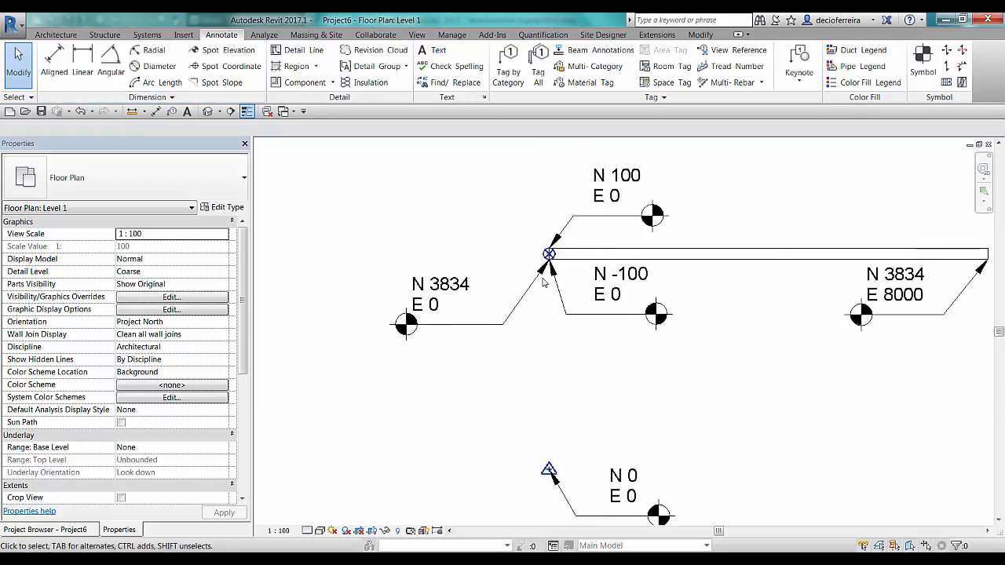
click(549, 253)
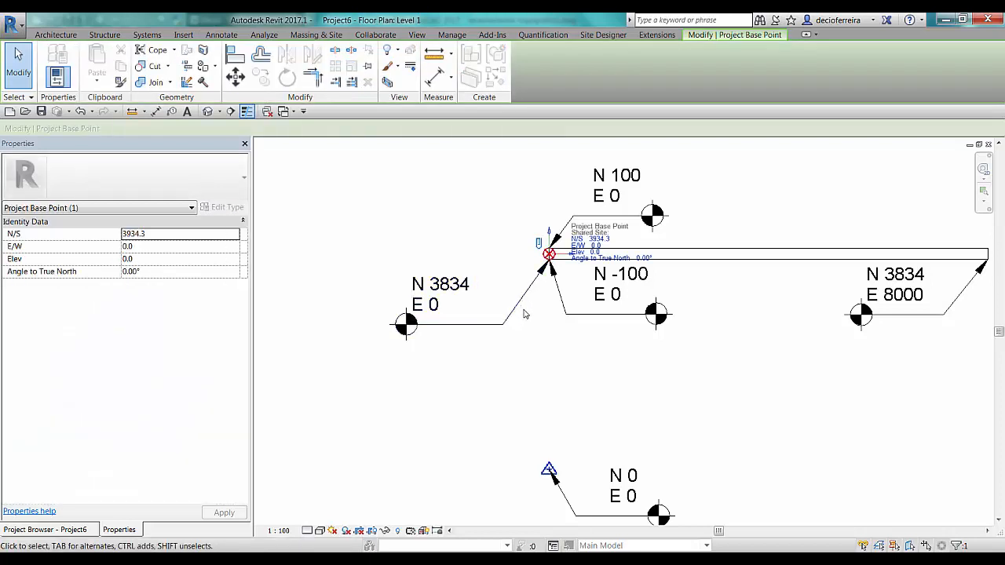
scroll(524, 314, down, 1)
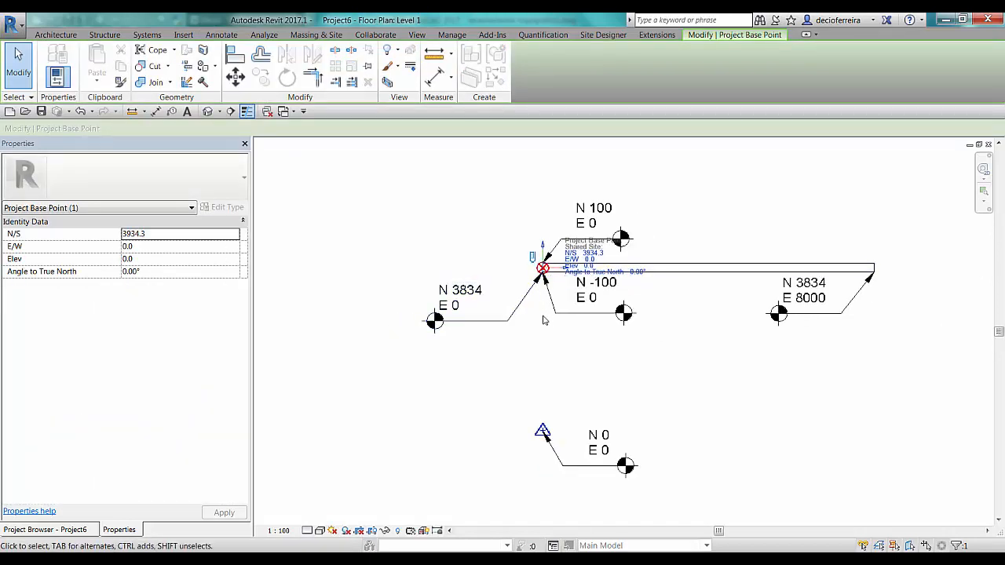
click(525, 352)
Step: Override the projection line color of both Survey Point type spot coordinates at the wall's ends to red in this view
click(525, 322)
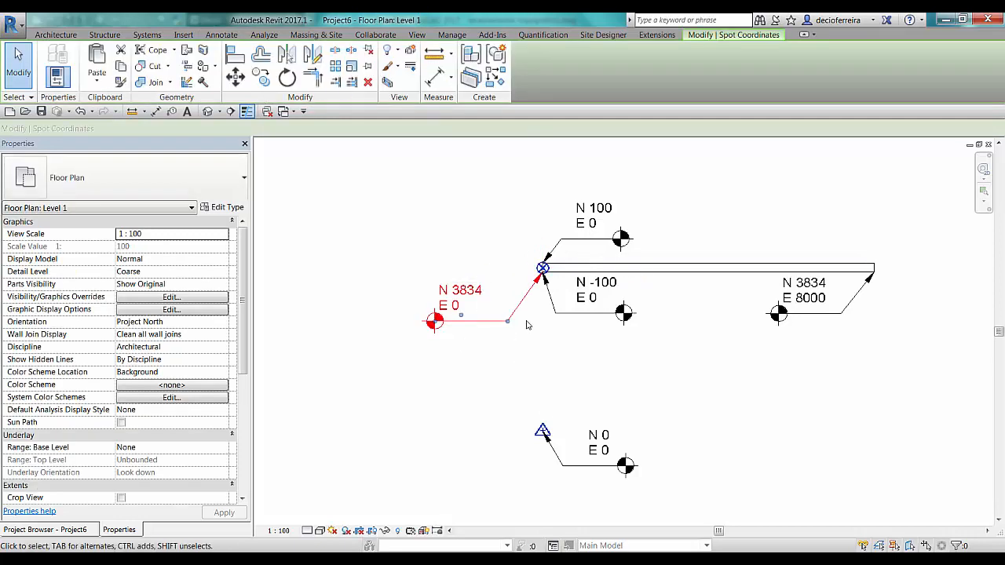
ctrl+click(837, 314)
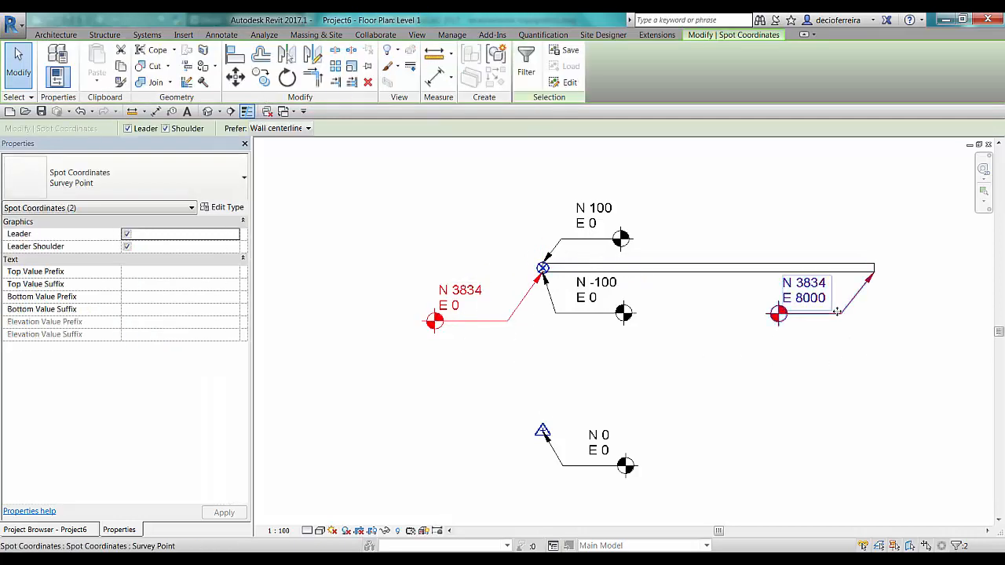
right_click(837, 313)
mouse_move(880, 132)
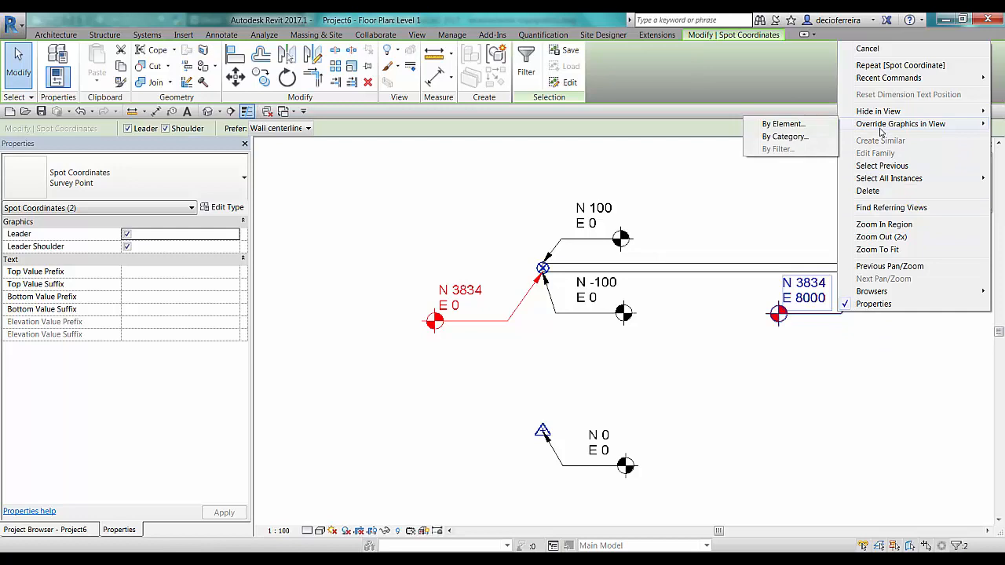
click(783, 124)
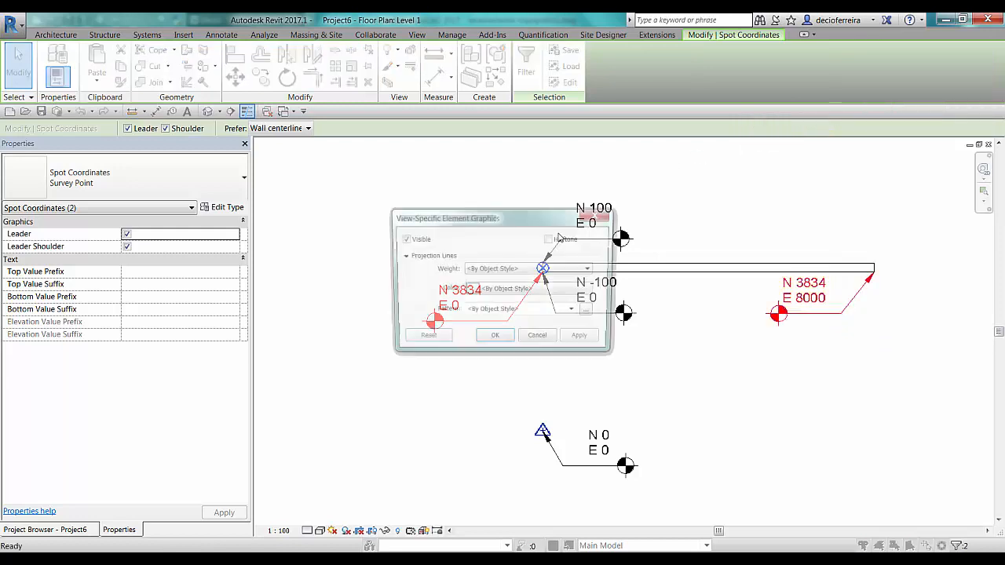
click(501, 294)
click(390, 296)
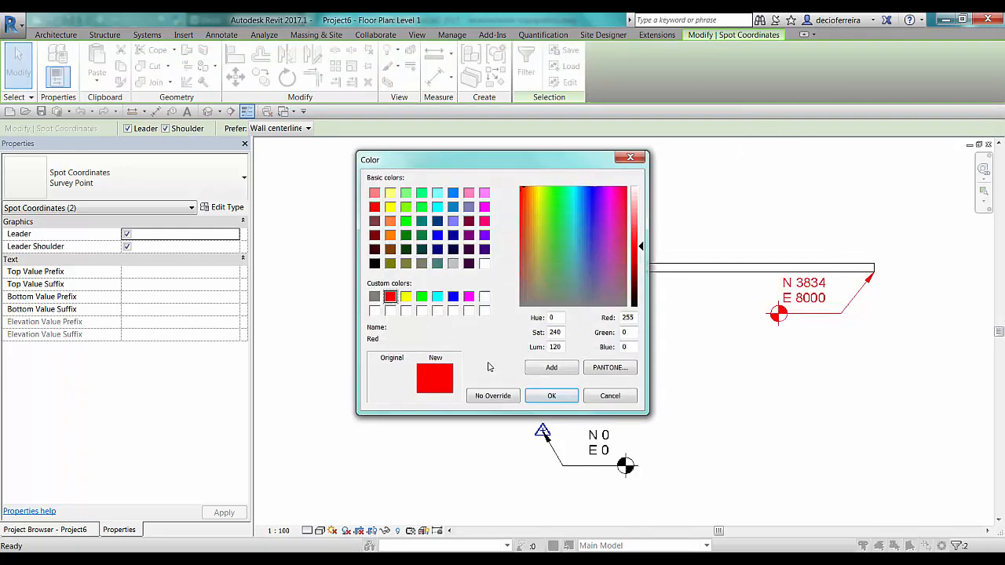
click(550, 396)
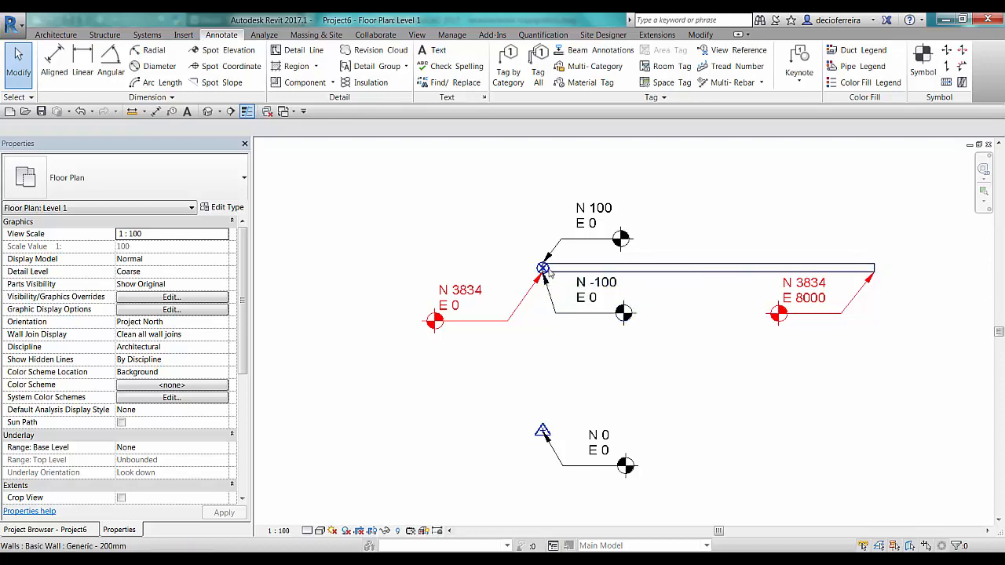
Step: Move the project base point northwest to about N/S 4843.0 and E/W -2006.8, and clear the selection
click(543, 271)
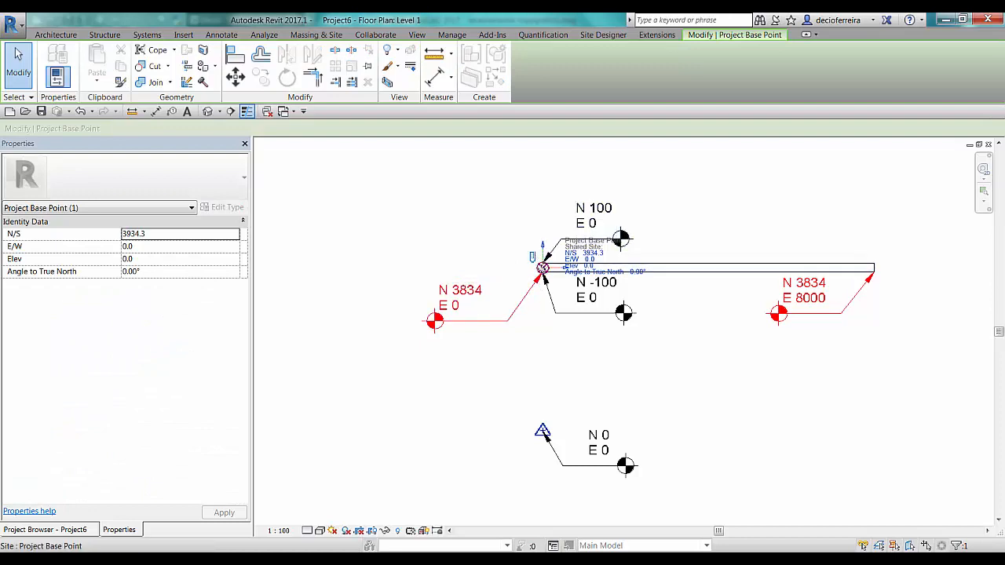
drag(541, 267, 458, 234)
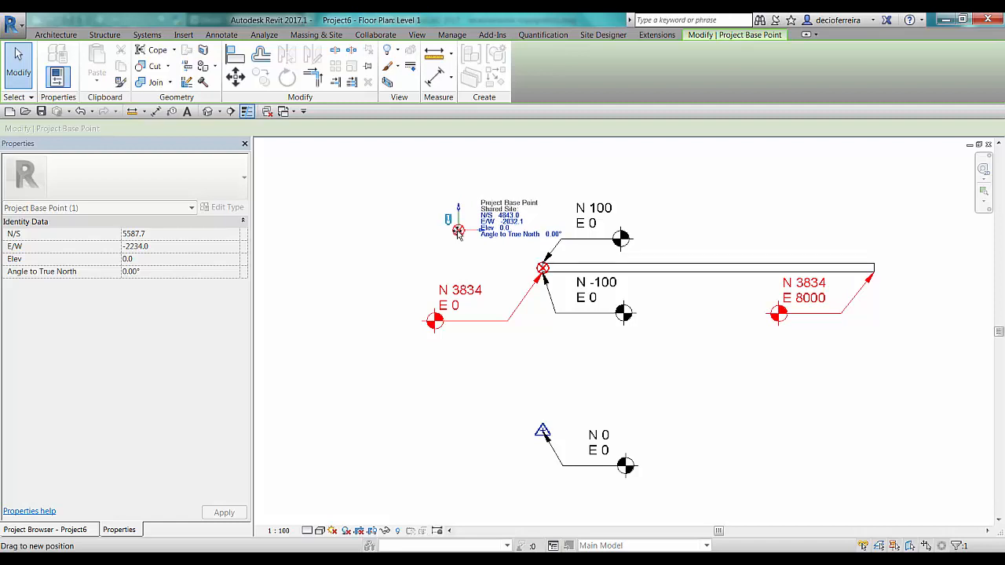
drag(459, 236, 459, 233)
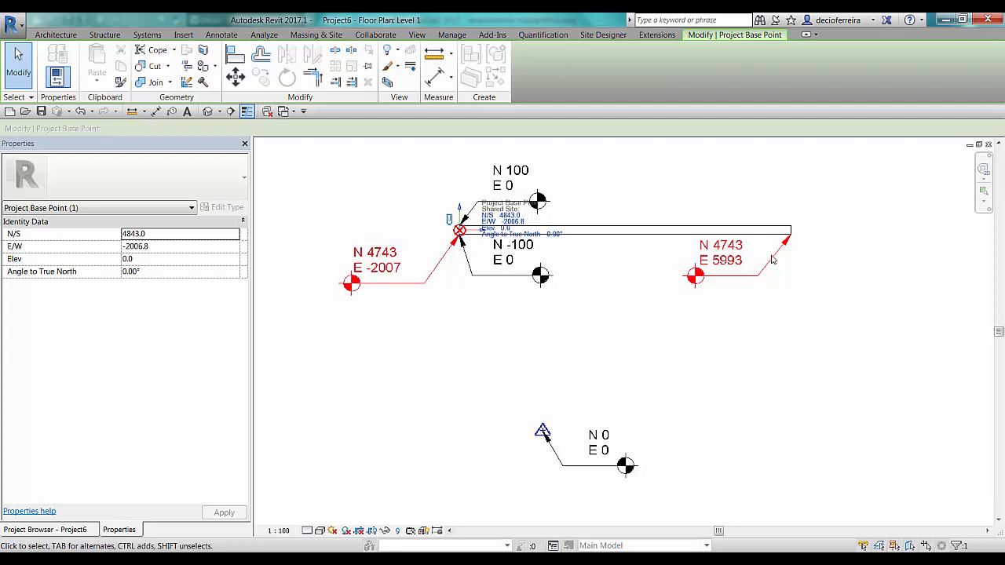
click(590, 361)
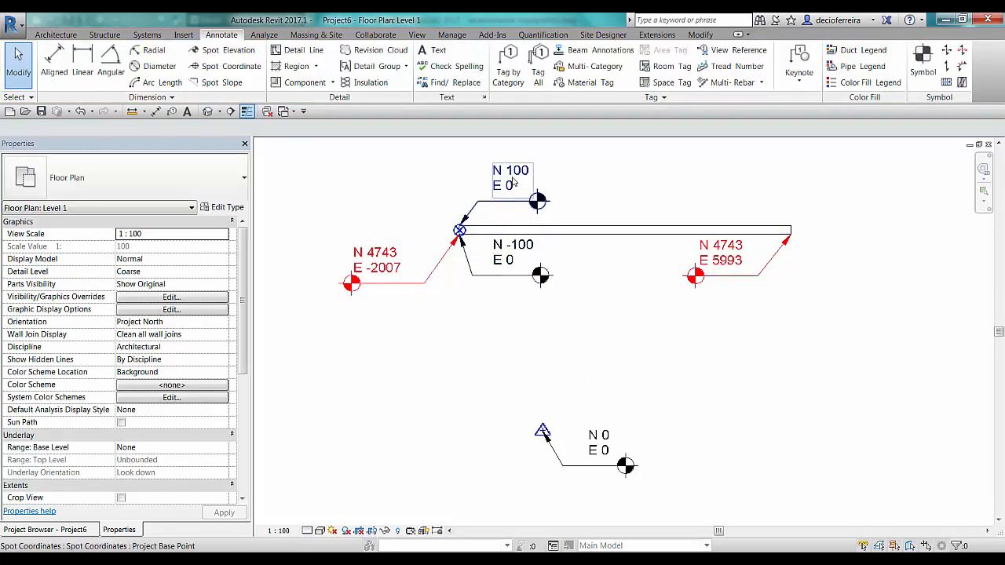
Step: Compare the wall's red survey-based coordinates with its black base-point coordinates and the survey point's position
middle_drag(531, 256, 642, 303)
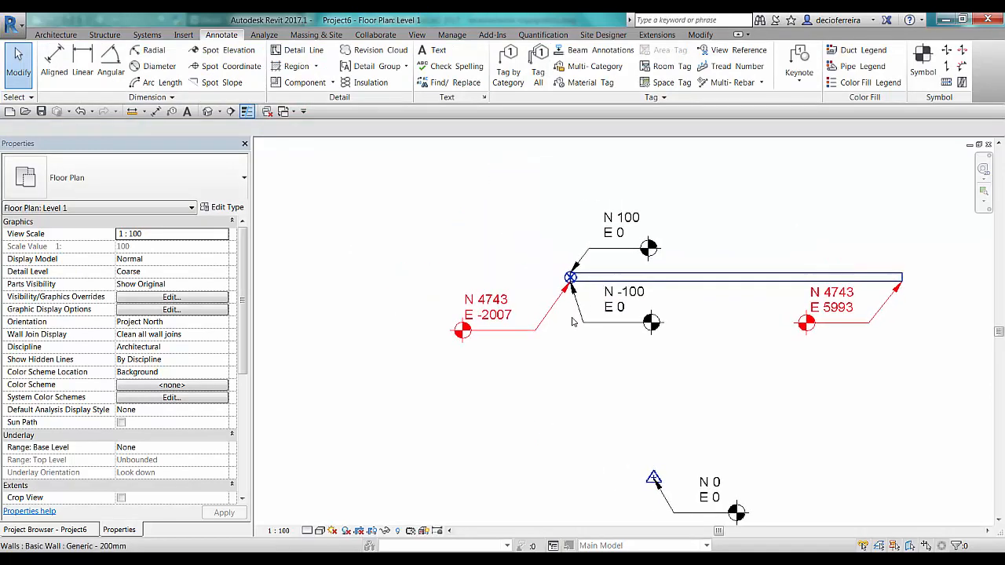
scroll(570, 303, up, 2)
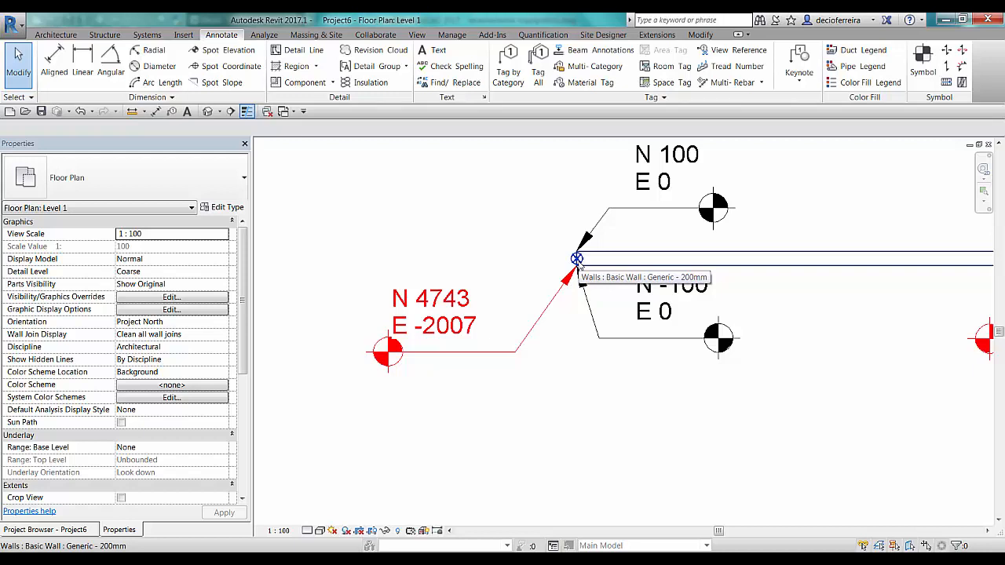
scroll(542, 282, down, 5)
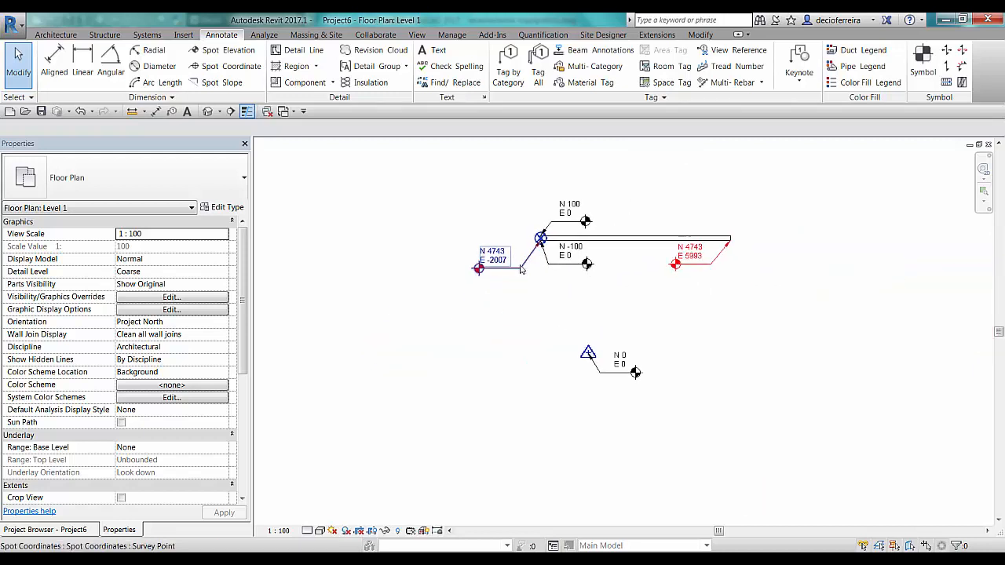
scroll(521, 269, up, 2)
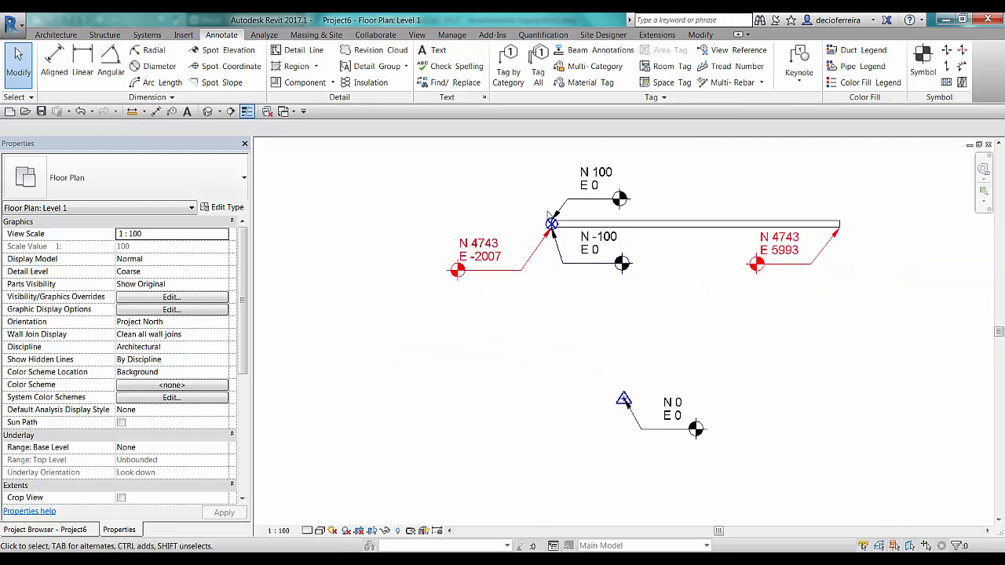
middle_drag(543, 284, 588, 340)
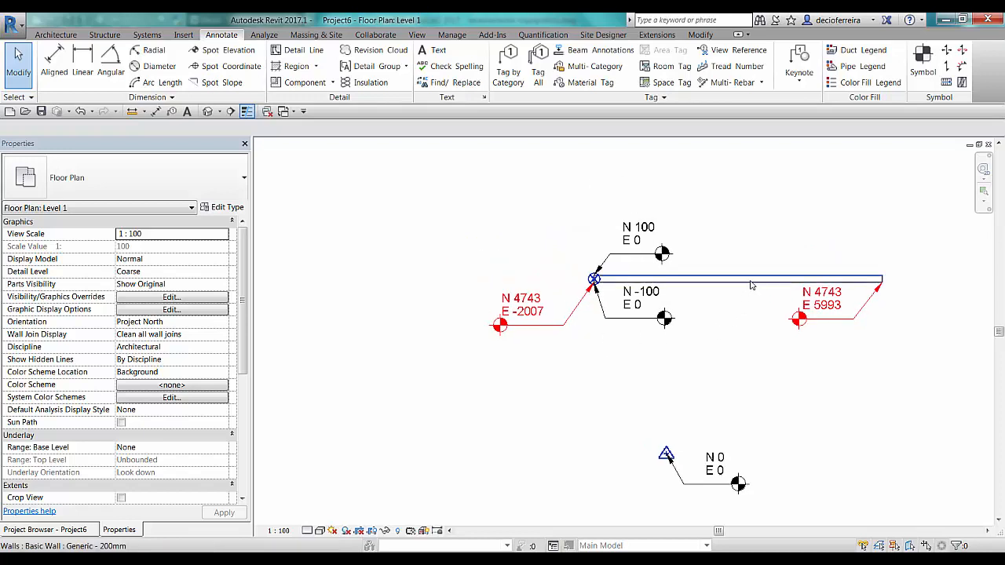
Step: Move the unclipped project base point northwest to about N/S 7136.3 and E/W -6753.1
scroll(591, 292, up, 3)
scroll(591, 292, up, 2)
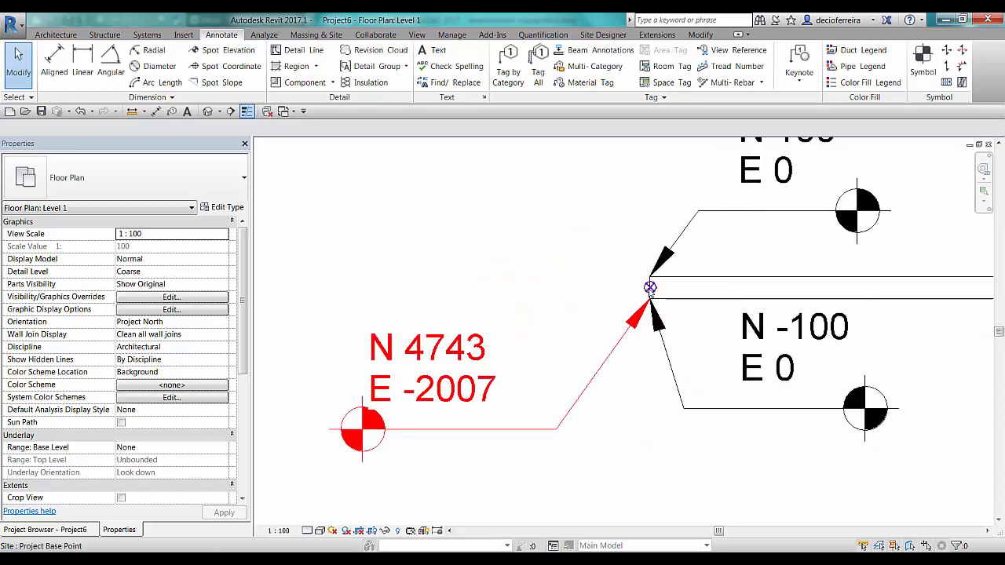
click(646, 287)
scroll(600, 322, down, 3)
scroll(633, 410, down, 4)
middle_drag(633, 396, 590, 313)
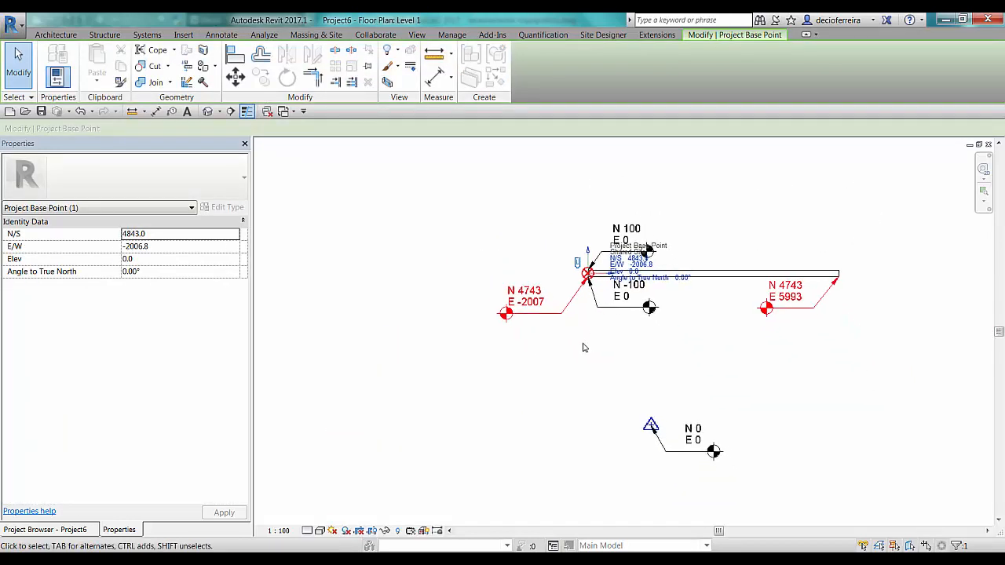
scroll(576, 330, up, 1)
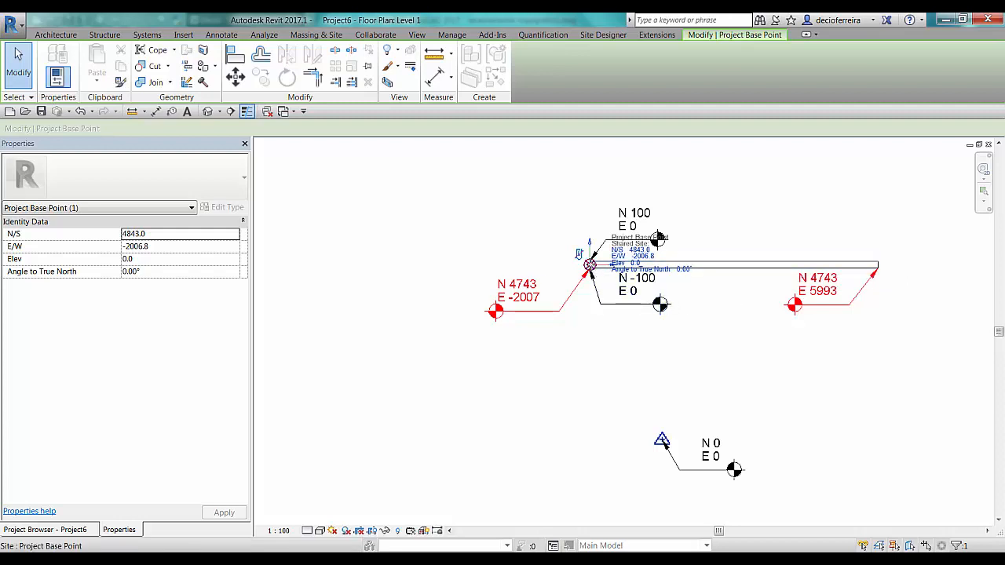
drag(591, 268, 419, 183)
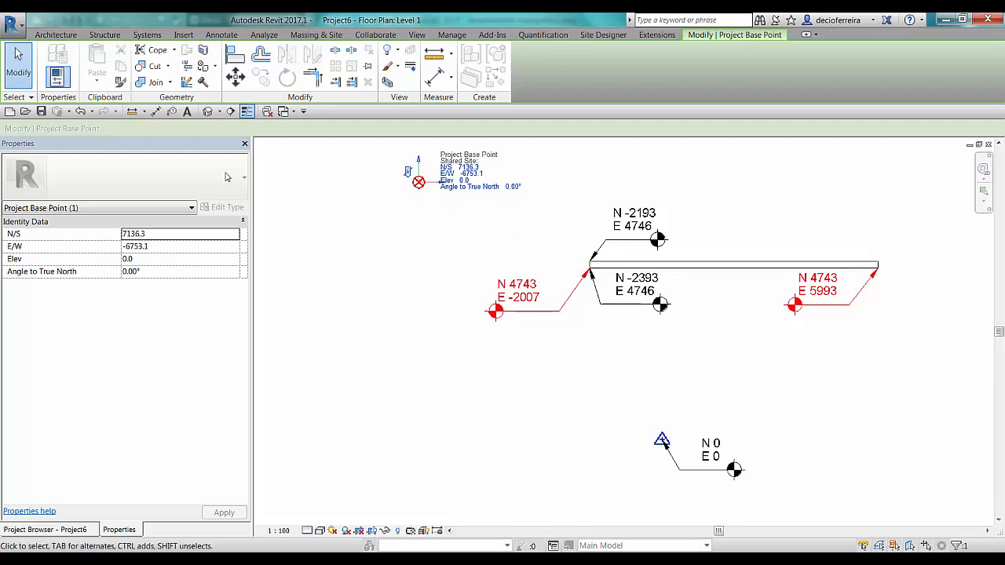
Step: Undo the whole command history back through the Visibility/Graphics change at once
click(92, 113)
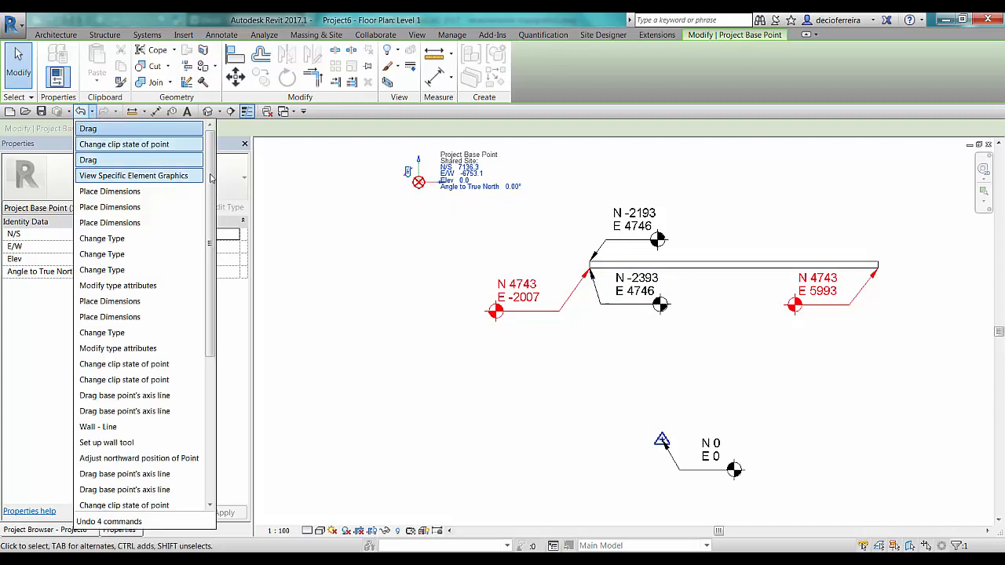
drag(211, 176, 212, 357)
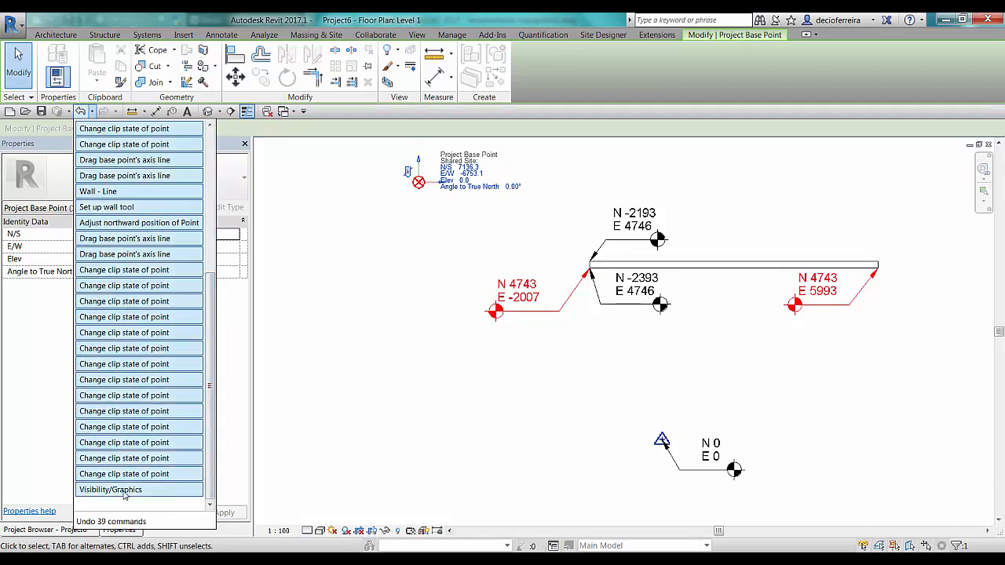
click(123, 492)
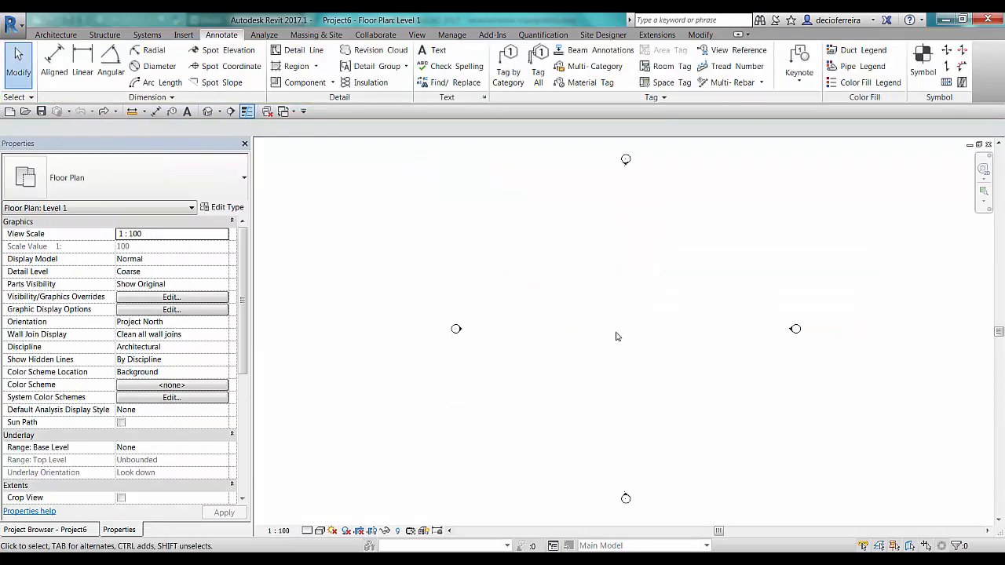
Step: Open the Site floor plan, move the project base point northwest to about N/S 4206.4 and E/W -4406.7, and clear the selection
click(61, 531)
double_click(52, 206)
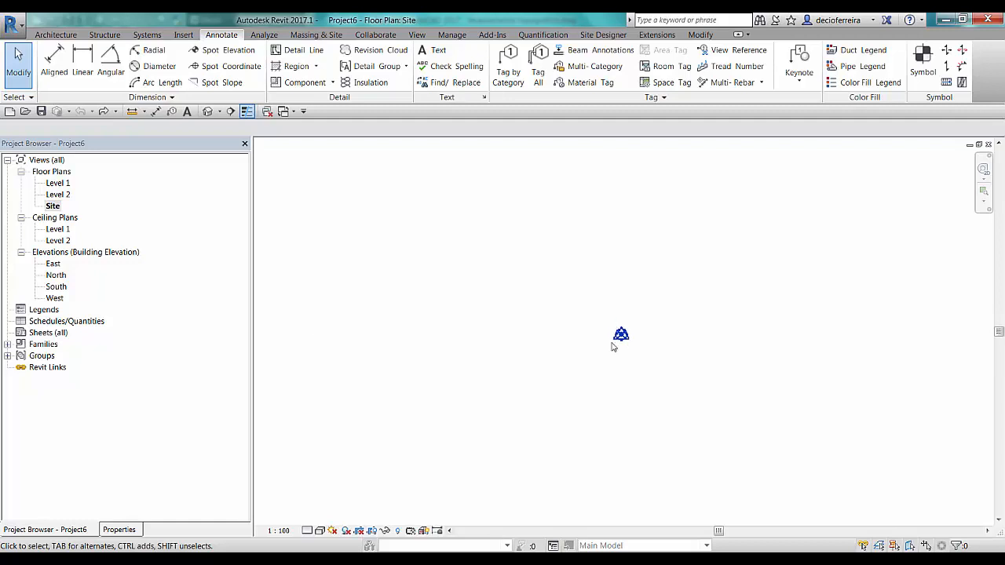
click(627, 330)
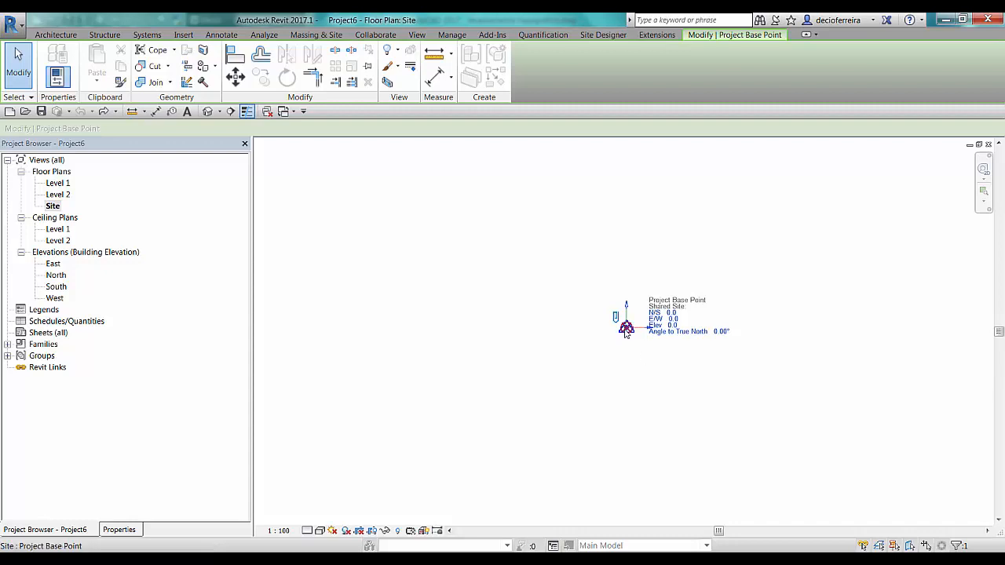
drag(626, 327, 487, 197)
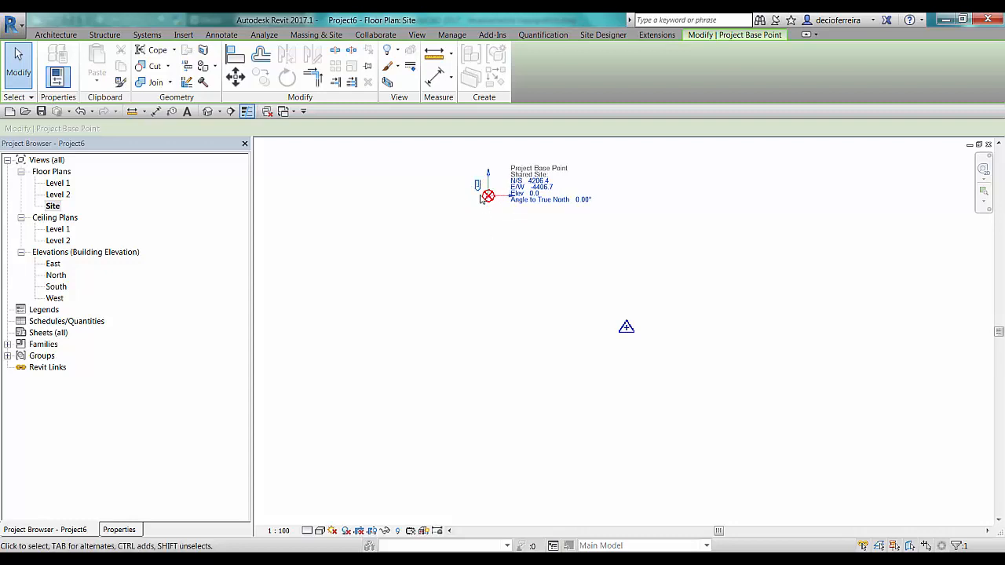
click(477, 186)
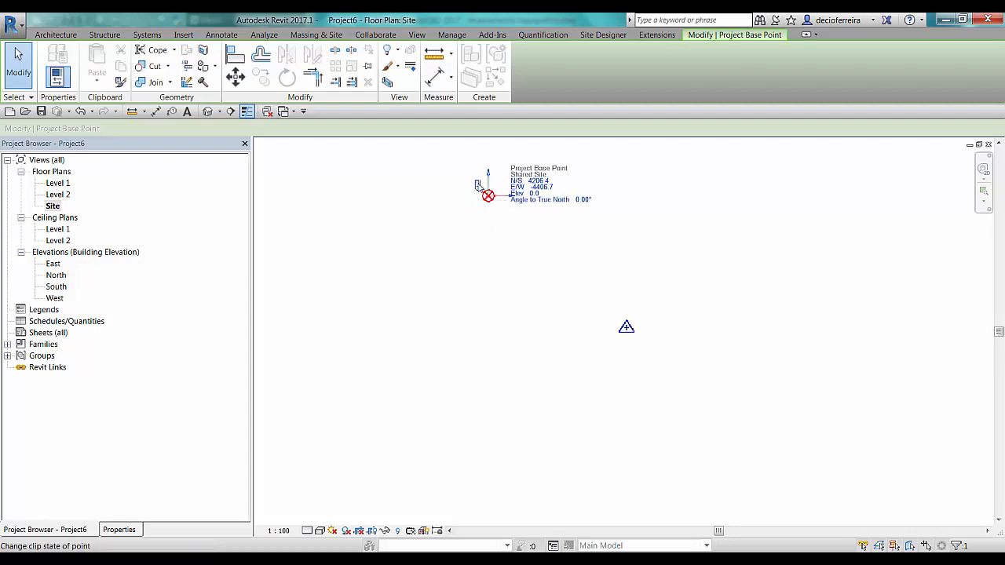
click(296, 175)
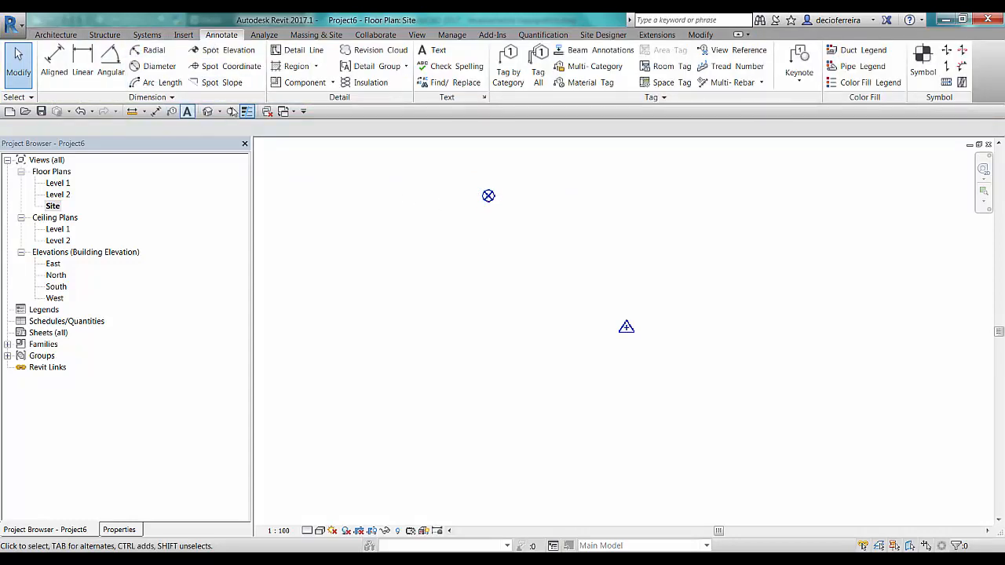
Step: Draw a detail line circle with a radius of about 800 mm centered on the project base point
click(297, 50)
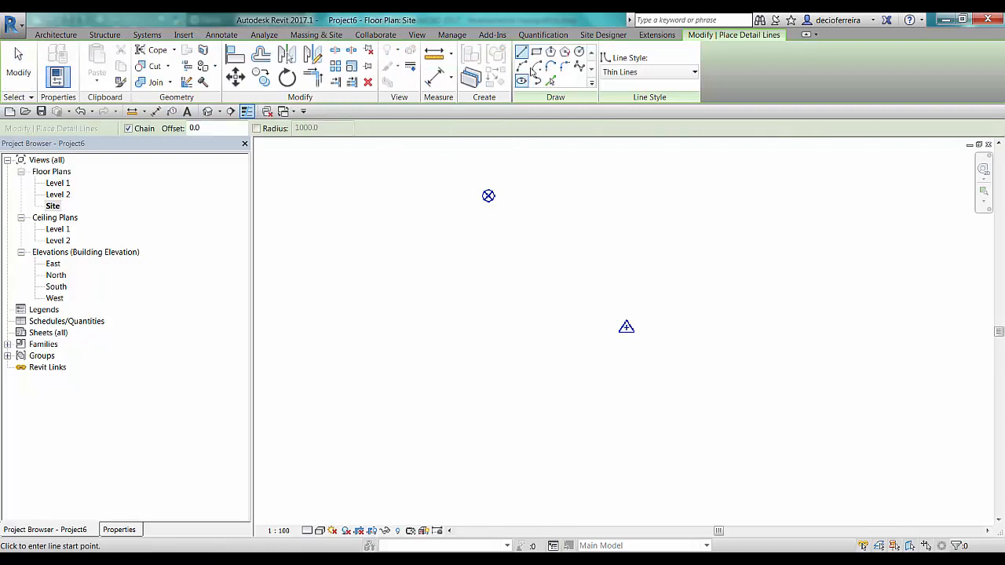
click(579, 52)
click(488, 196)
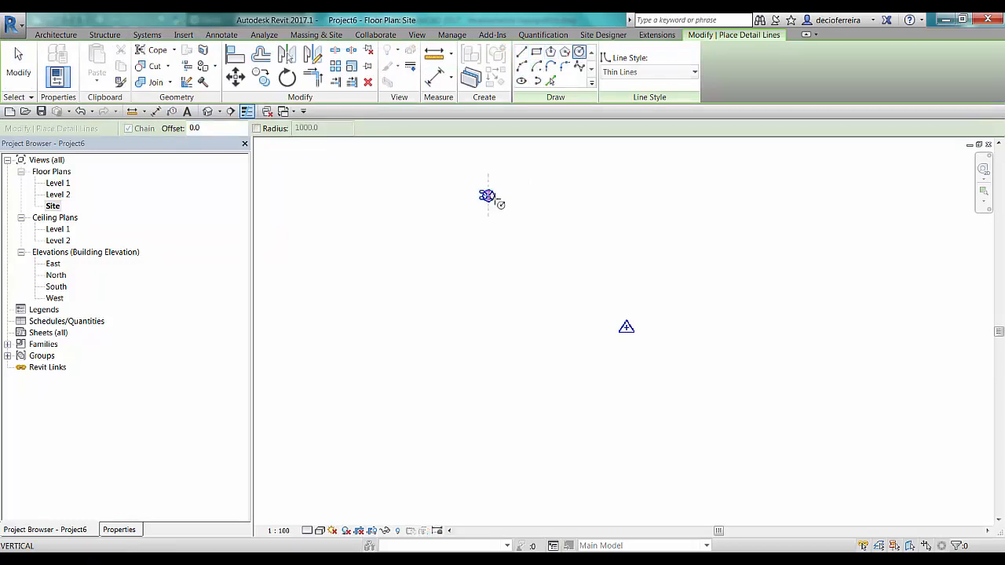
click(506, 213)
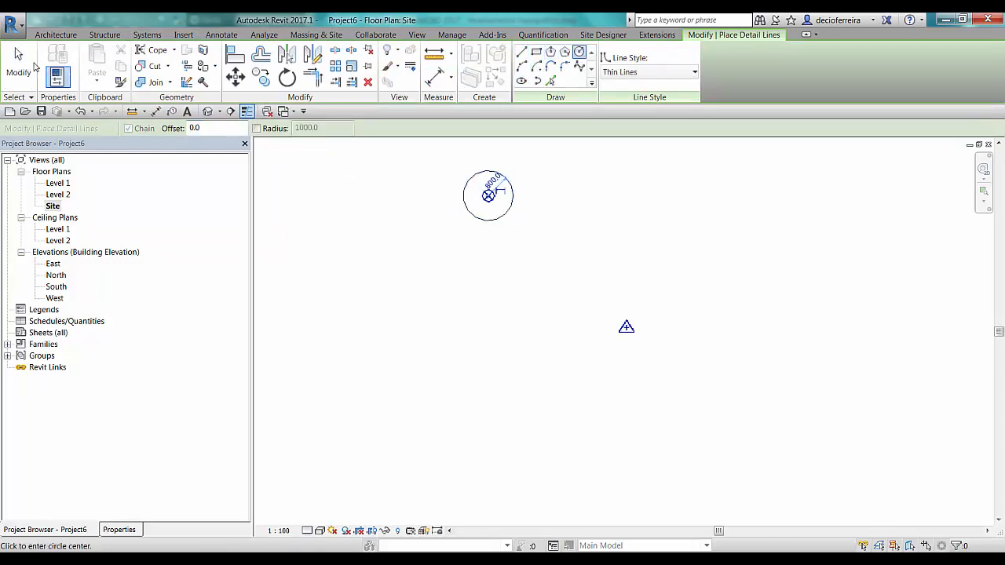
click(27, 65)
middle_drag(446, 235, 483, 272)
scroll(512, 262, up, 2)
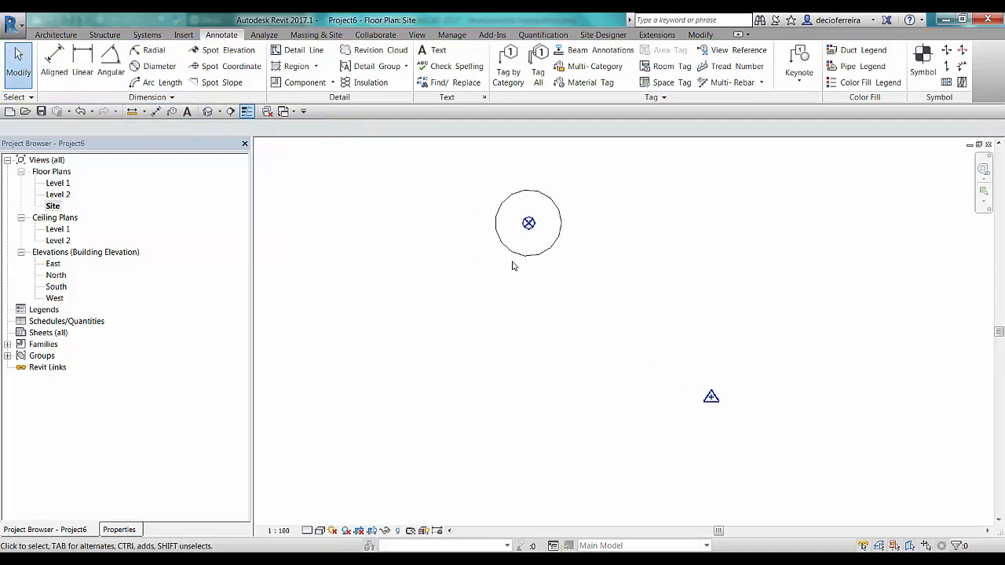
click(561, 224)
click(536, 280)
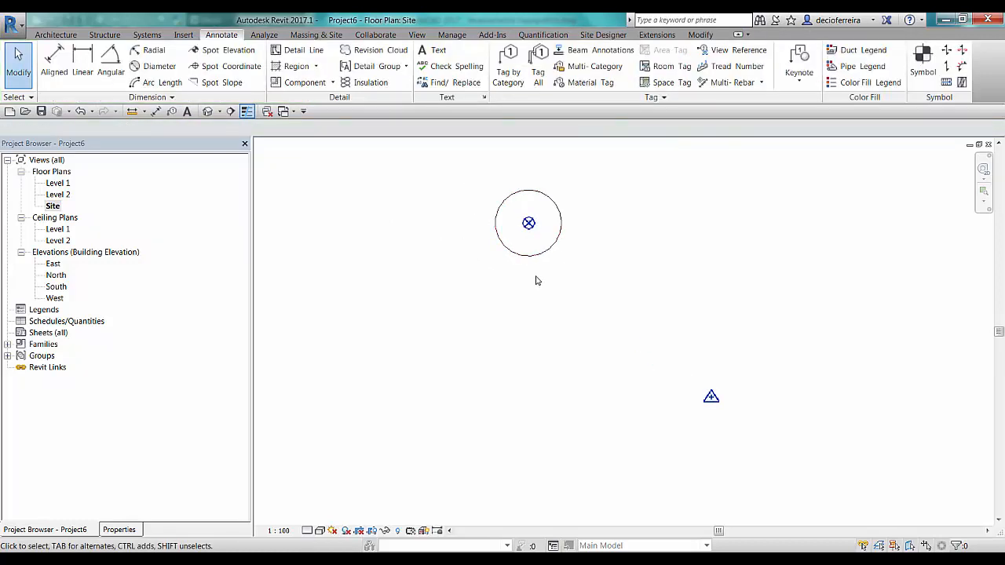
Step: Unclip the project base point, move it southwest to about N/S 1404.4 and E/W -7890.2, and clear the selection
click(529, 224)
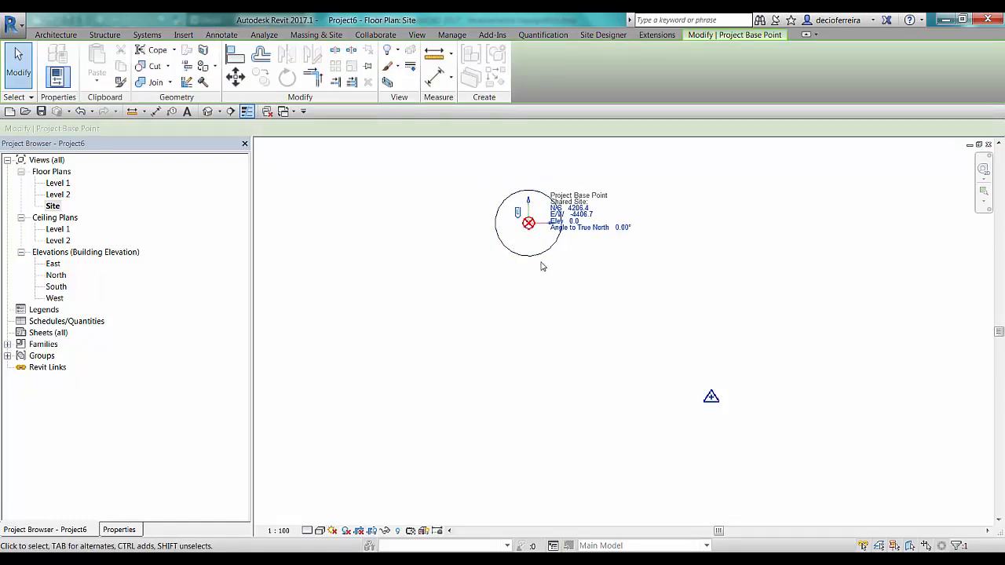
click(517, 213)
drag(528, 228, 381, 351)
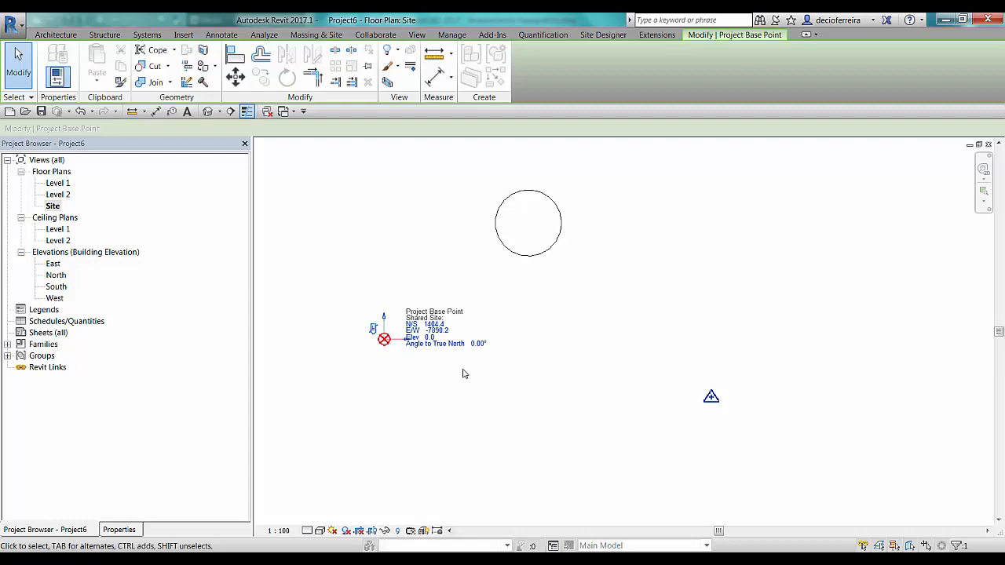
click(456, 396)
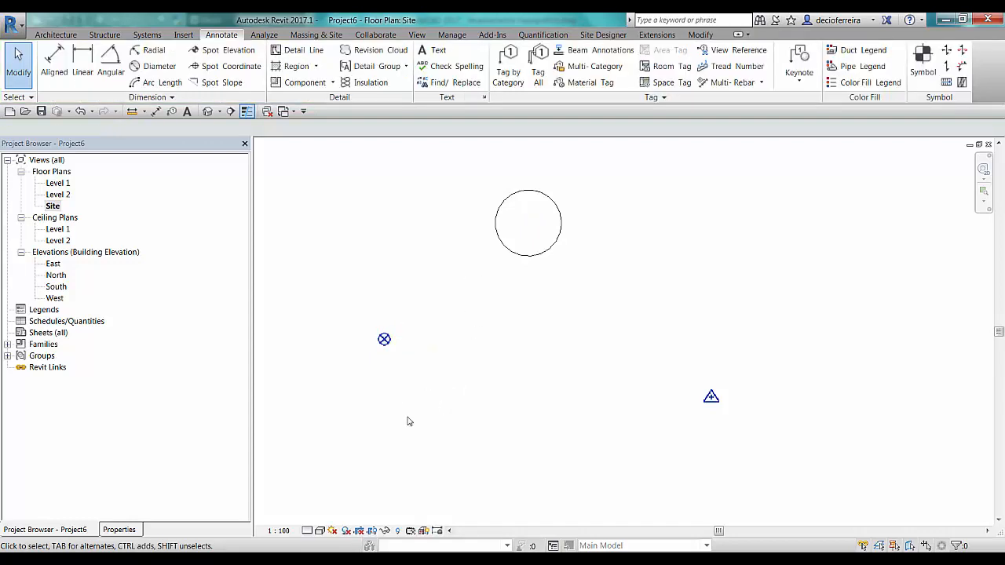
Step: Delete the detail circle and undo the deletion
click(543, 196)
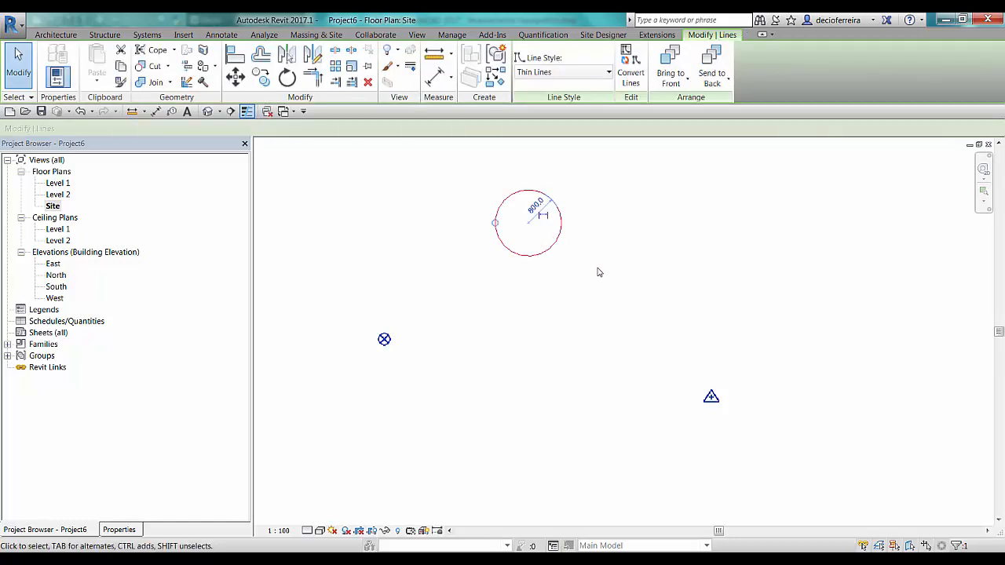
key(Delete)
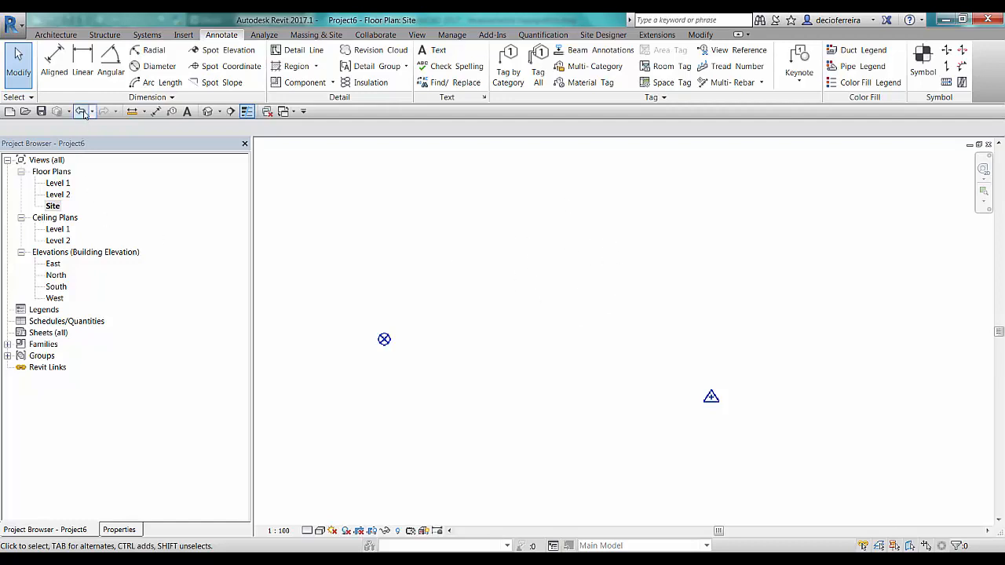
key(ctrl+z)
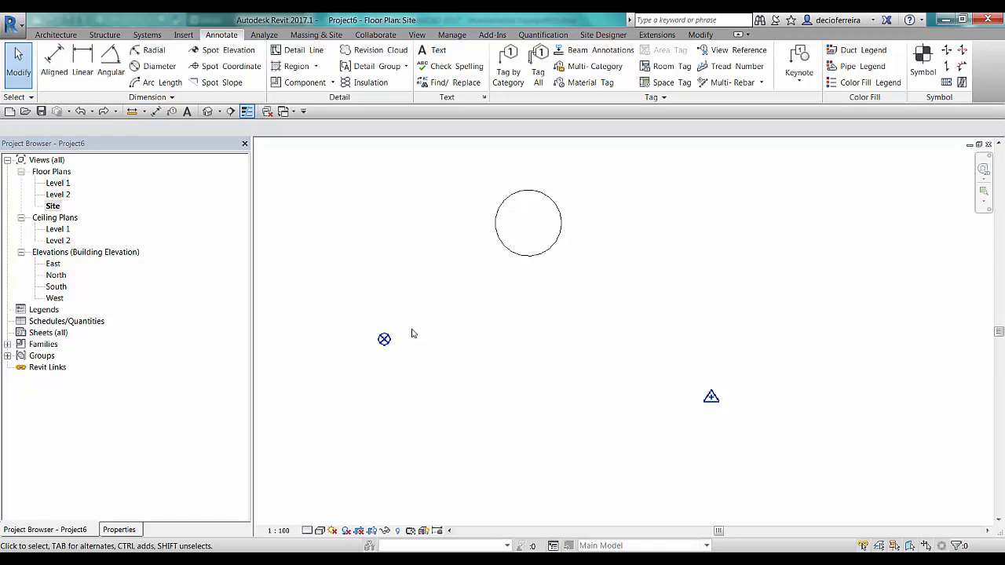
Step: Return the unclipped project base point to its startup location at the circle's center
click(384, 339)
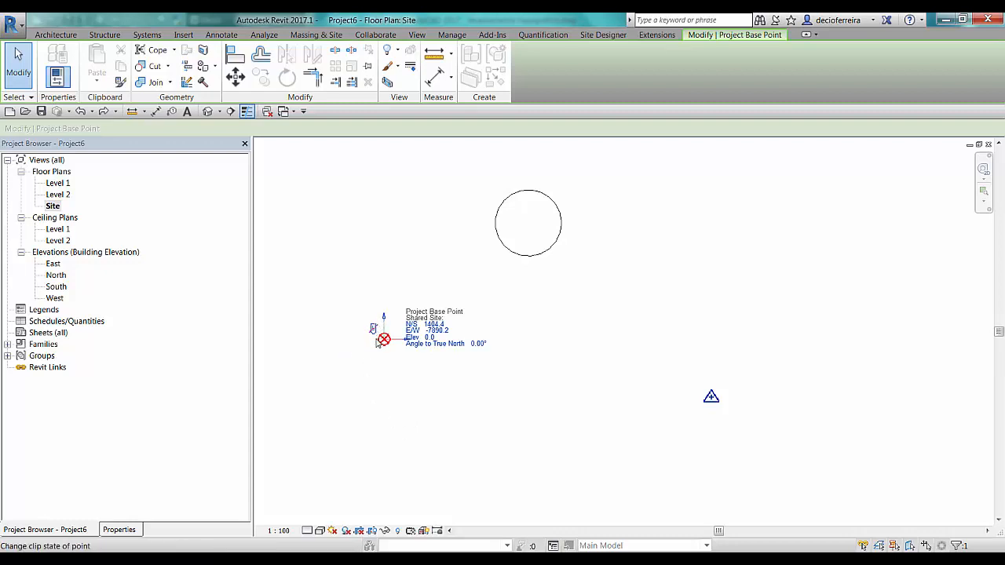
click(373, 390)
click(384, 341)
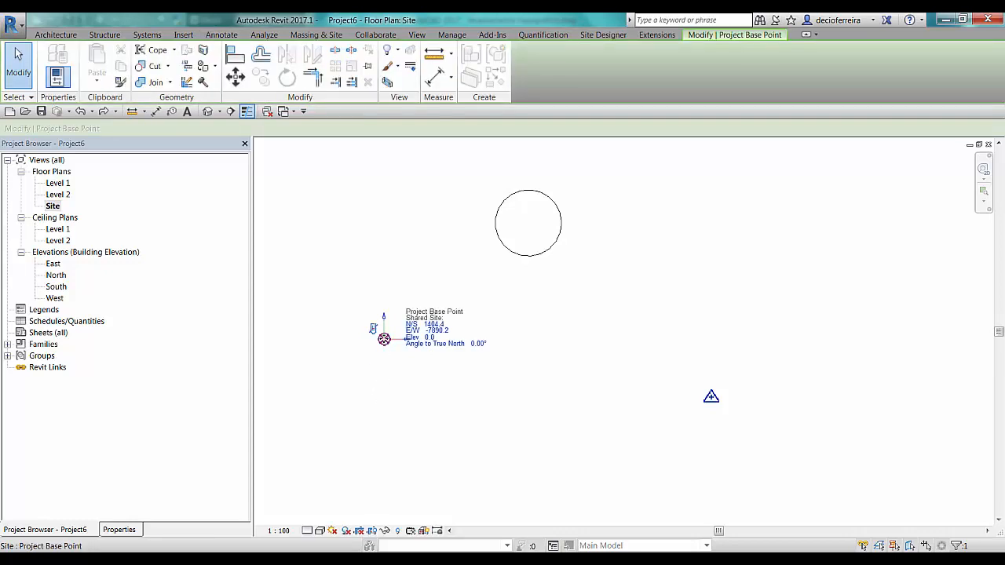
right_click(384, 339)
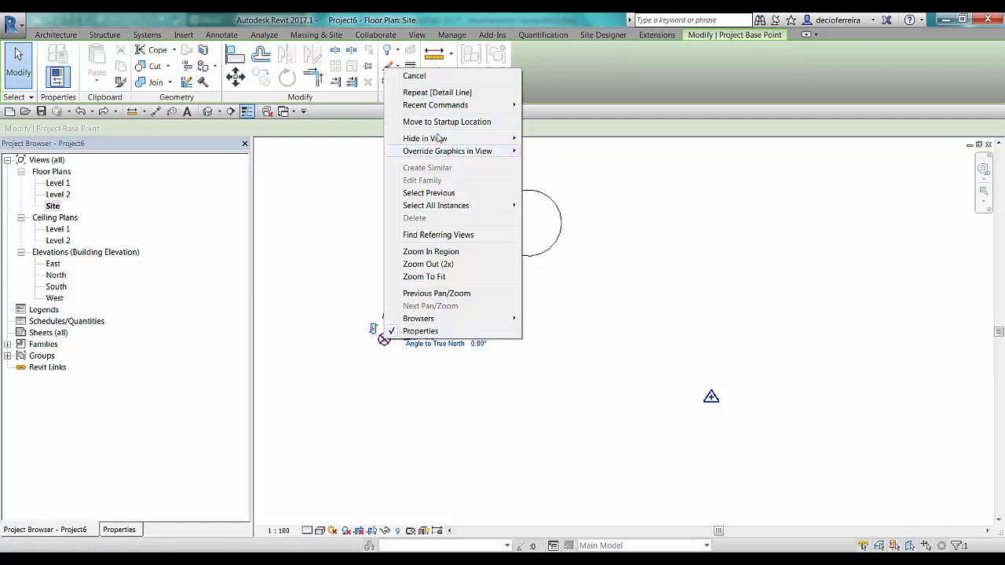
click(444, 122)
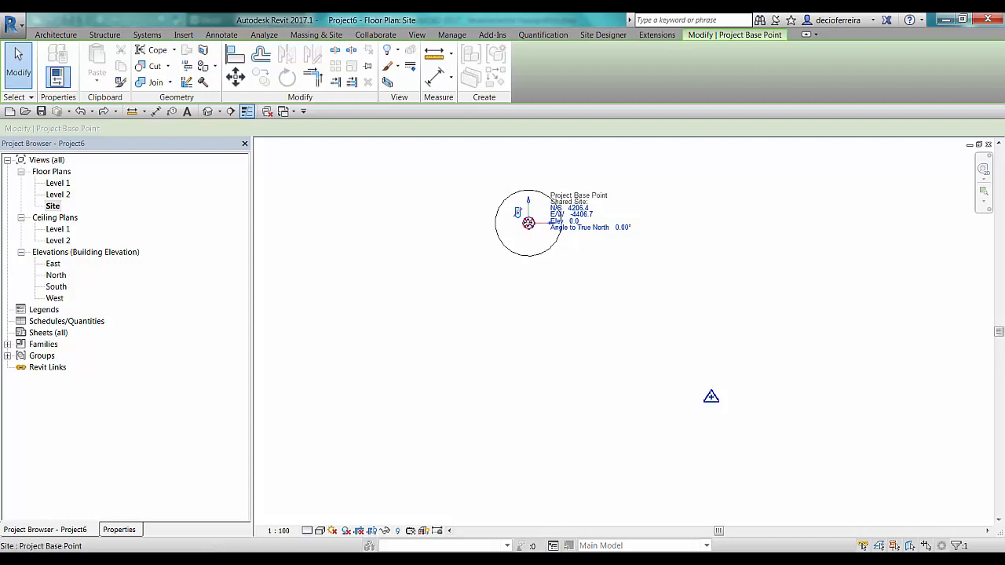
Step: Move the project base point southwest to about N/S 1164.6 and E/W -8231.0 and clip it there
drag(528, 223, 369, 348)
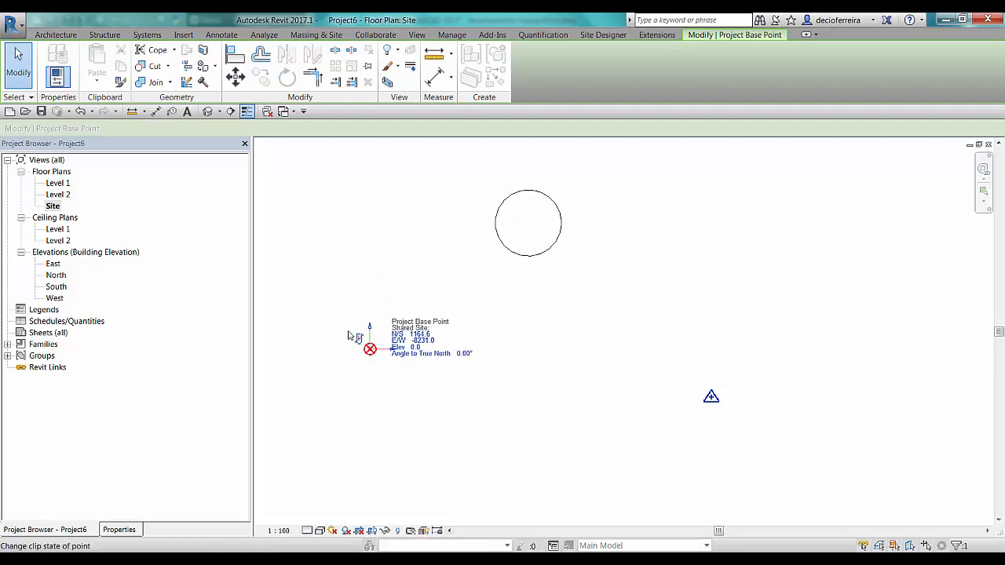
click(358, 338)
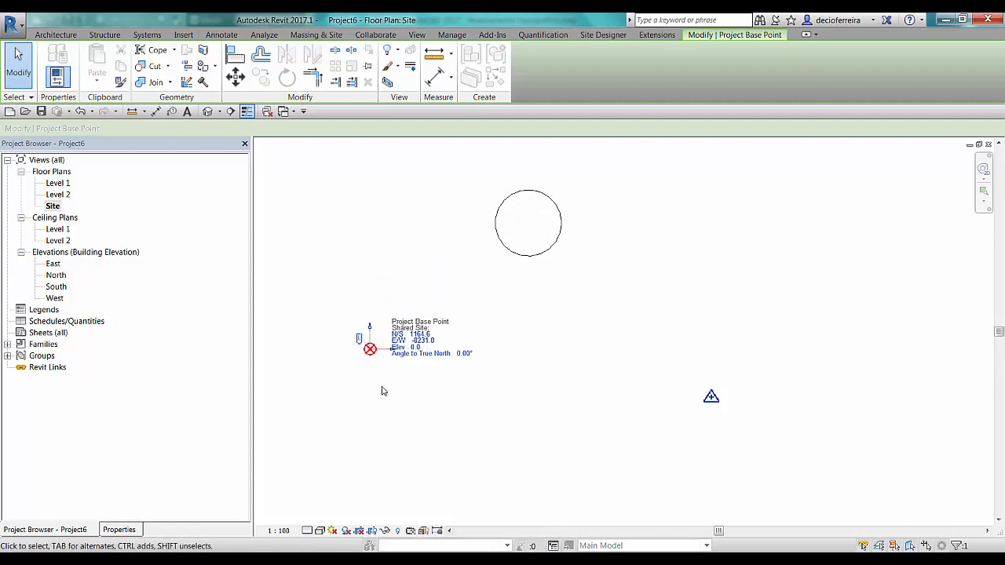
click(381, 393)
Step: Compare the availability of Move to Startup Location for the project base point clipped and unclipped, and clear the selection
click(370, 350)
right_click(369, 349)
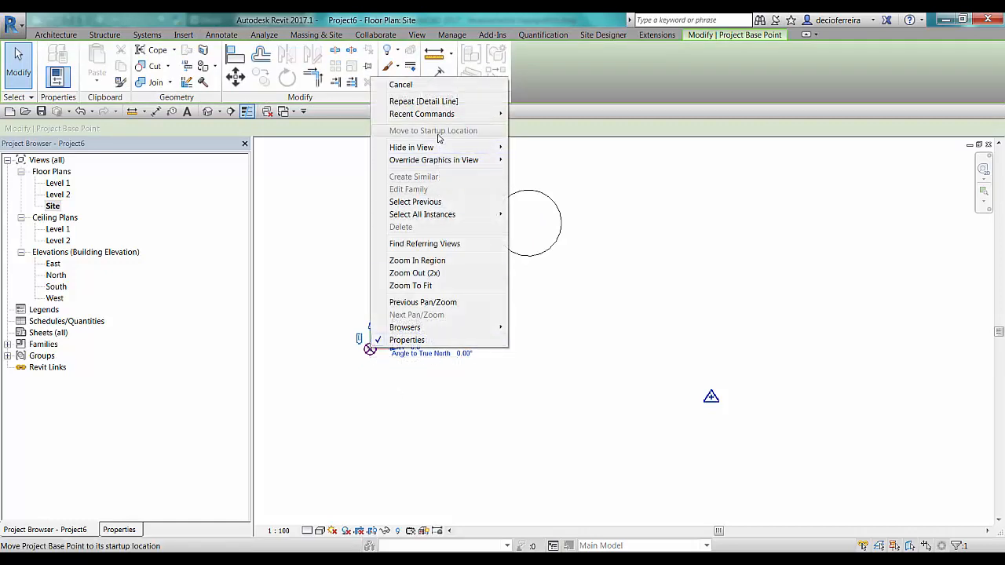
click(344, 260)
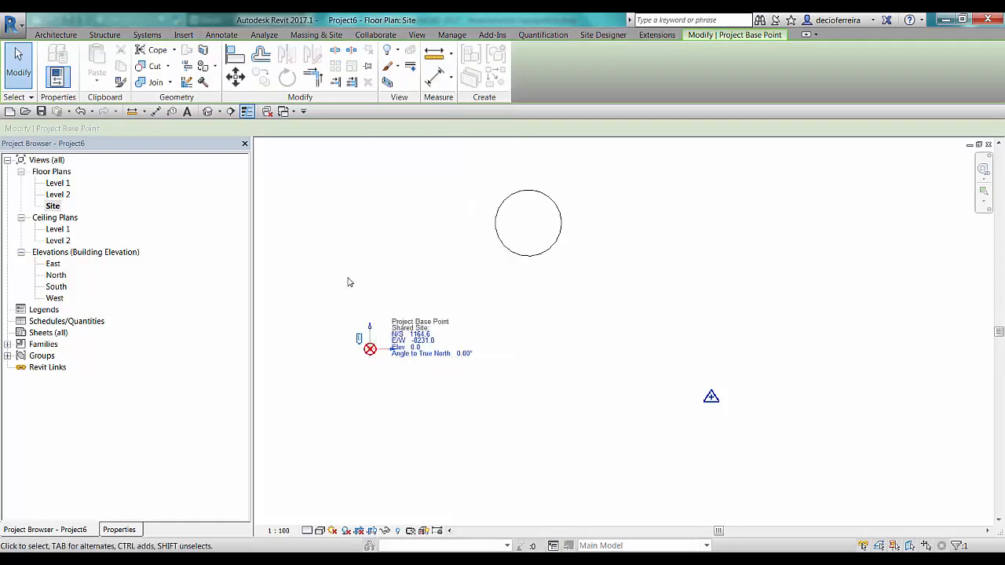
right_click(369, 348)
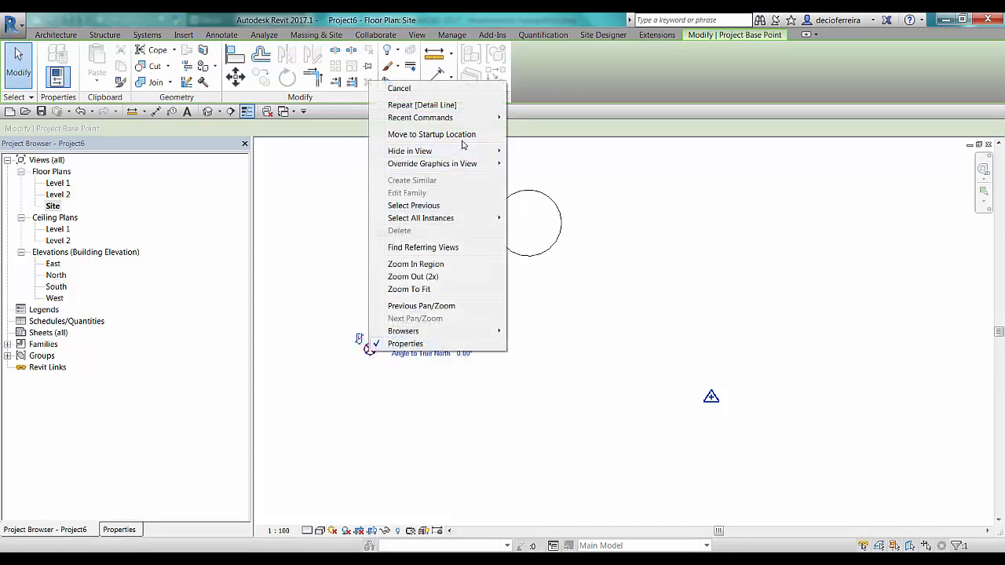
click(567, 366)
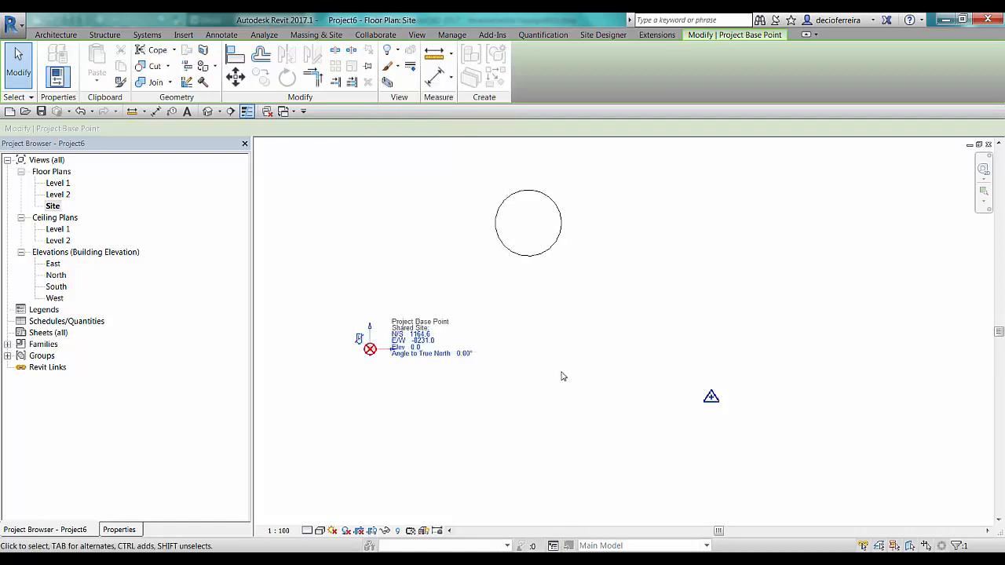
click(563, 375)
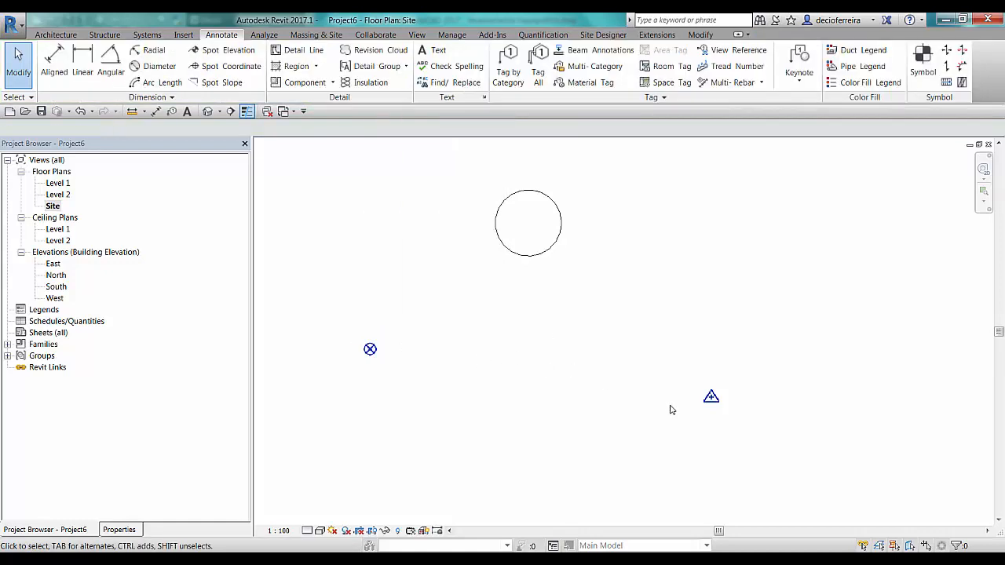
Step: Inspect the shared site coordinates of the survey point and the project base point
click(710, 398)
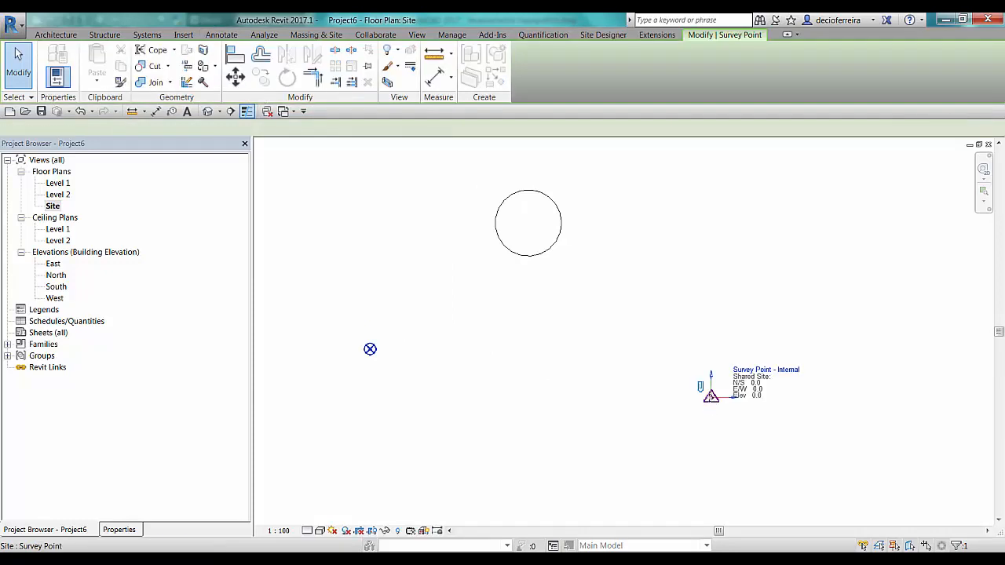
click(576, 411)
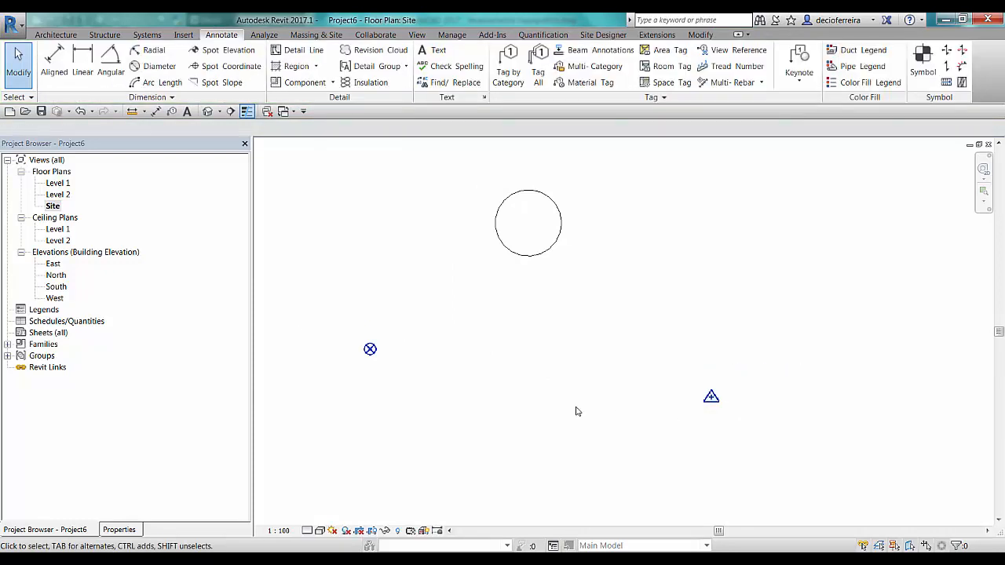
click(370, 349)
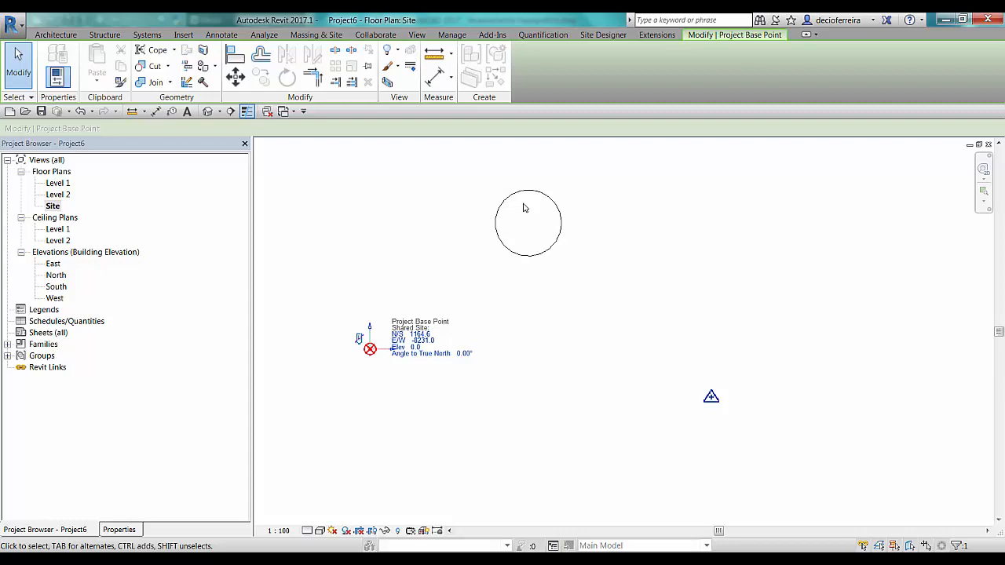
Step: Examine the positioning options for linking a CAD file, and close the link dialog without linking anything
click(185, 35)
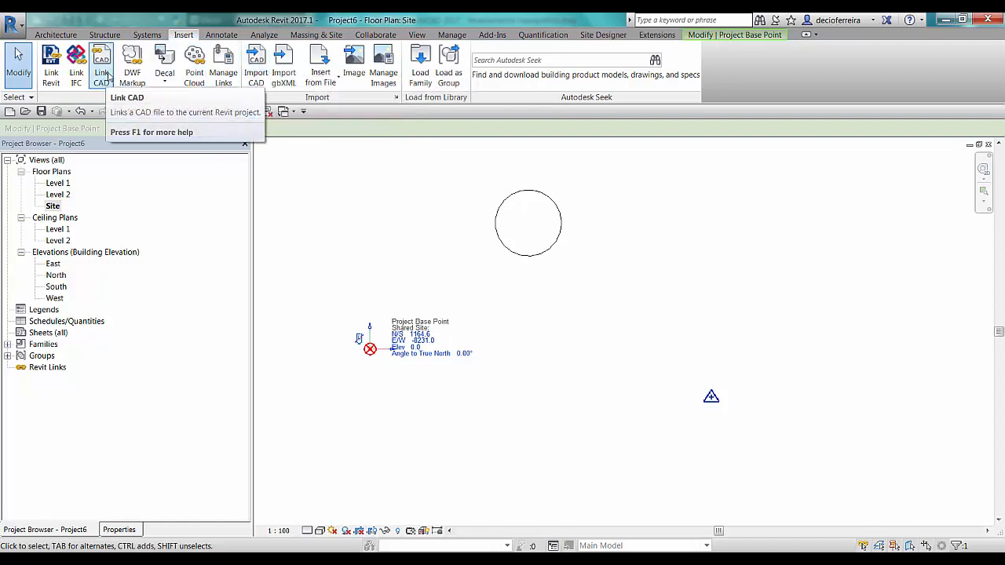
click(102, 81)
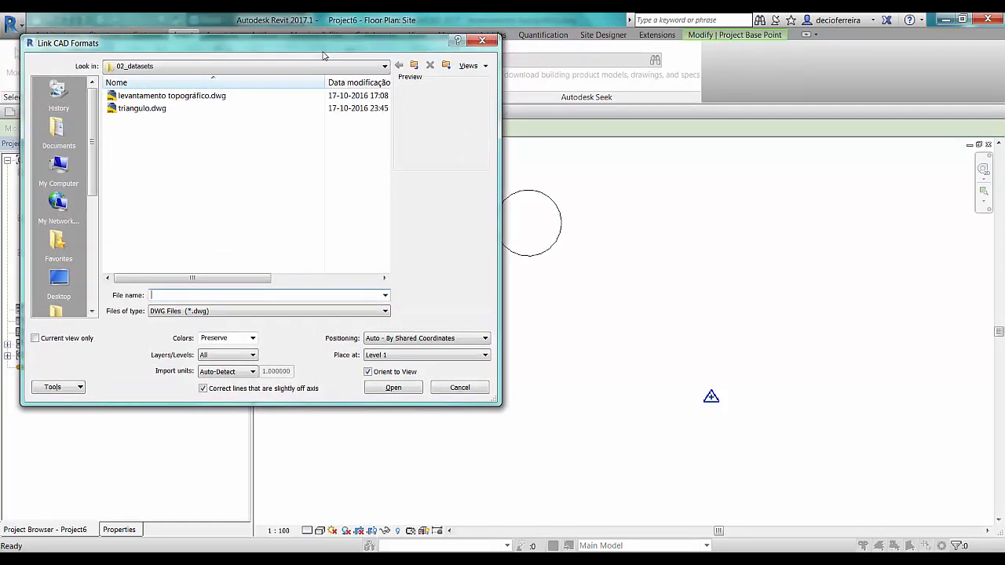
click(425, 343)
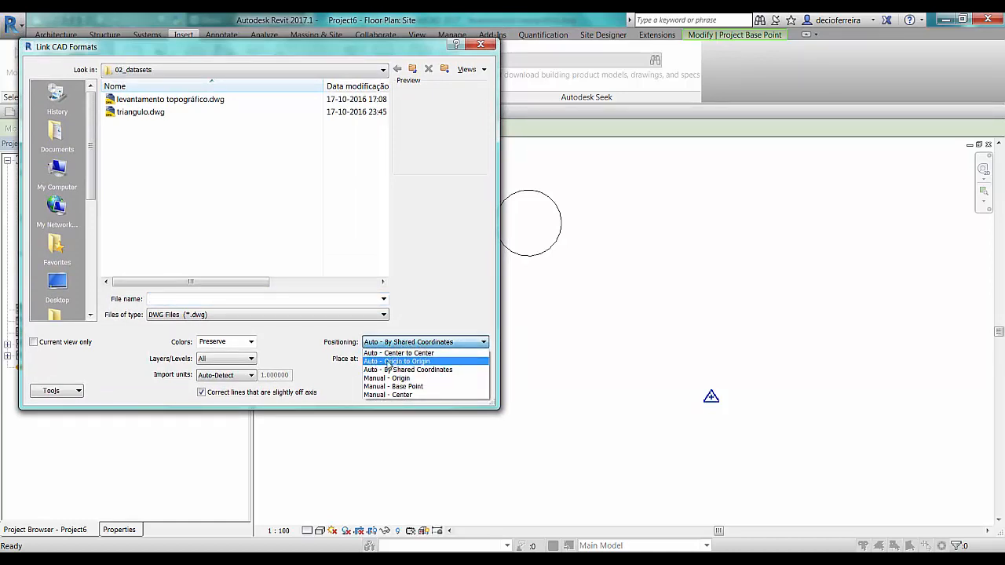
click(403, 52)
drag(403, 51, 245, 66)
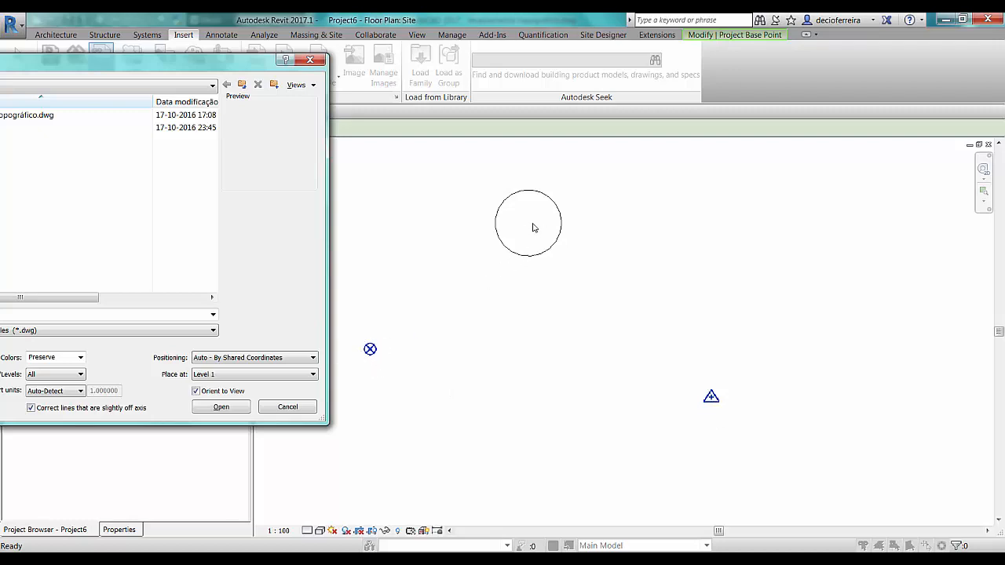
click(306, 358)
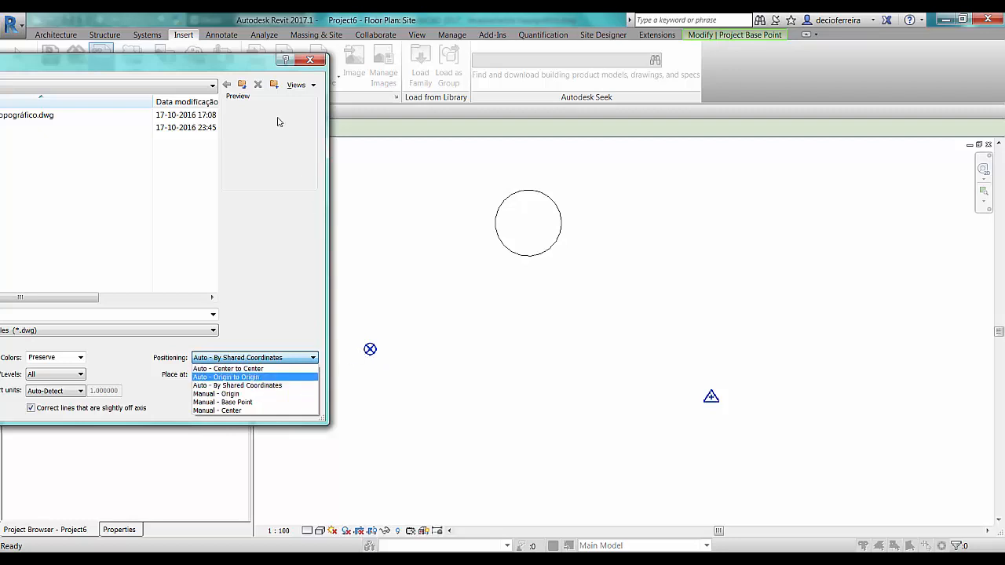
click(219, 68)
drag(234, 64, 577, 98)
click(651, 93)
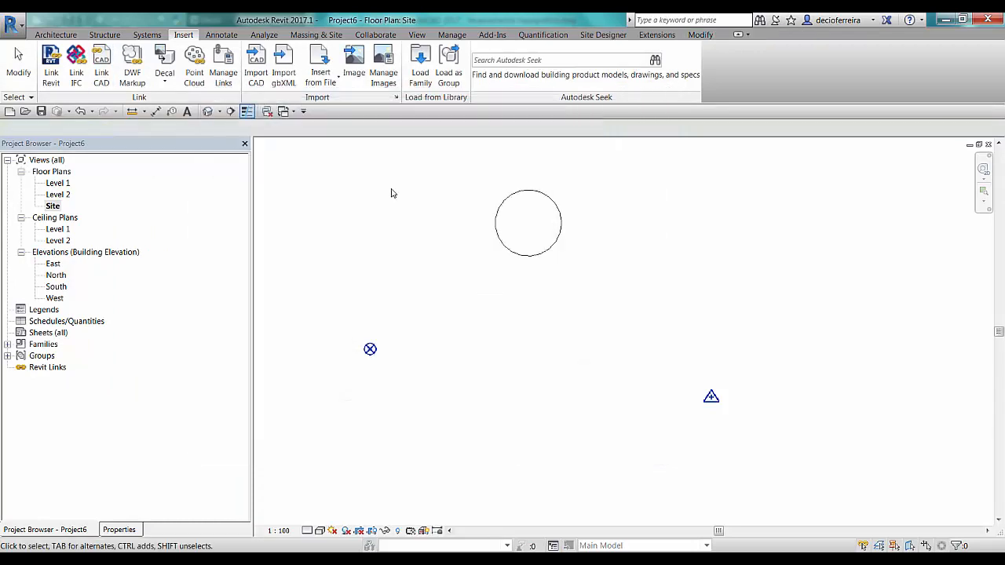
Step: Review the positioning options offered for linking a Revit model
click(51, 69)
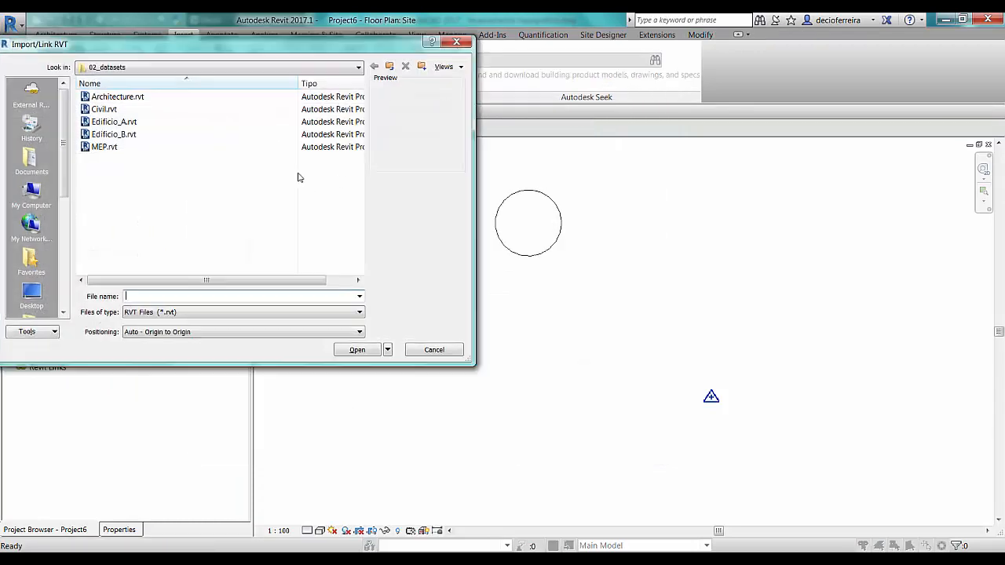
drag(171, 10, 602, 46)
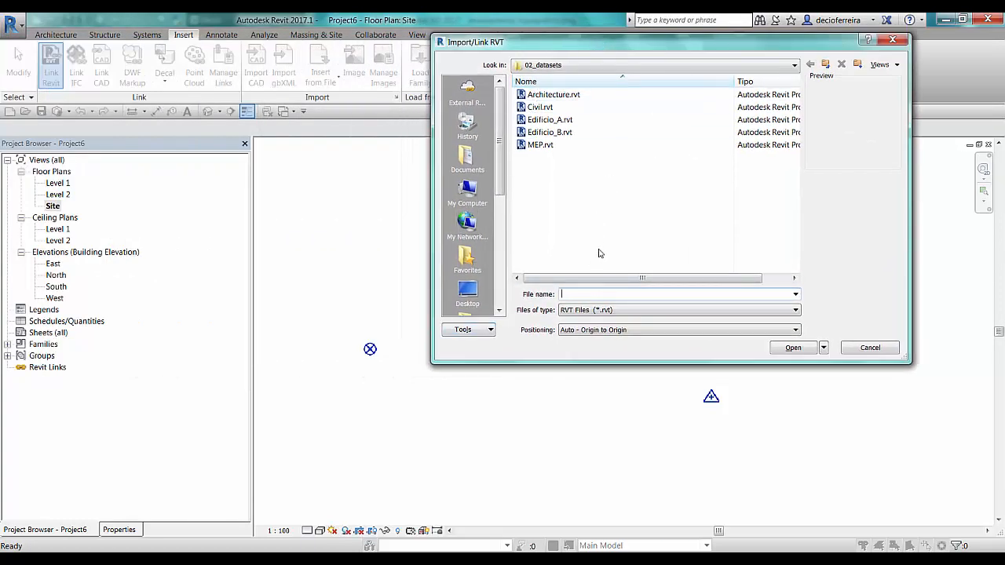
click(615, 310)
click(617, 336)
click(616, 333)
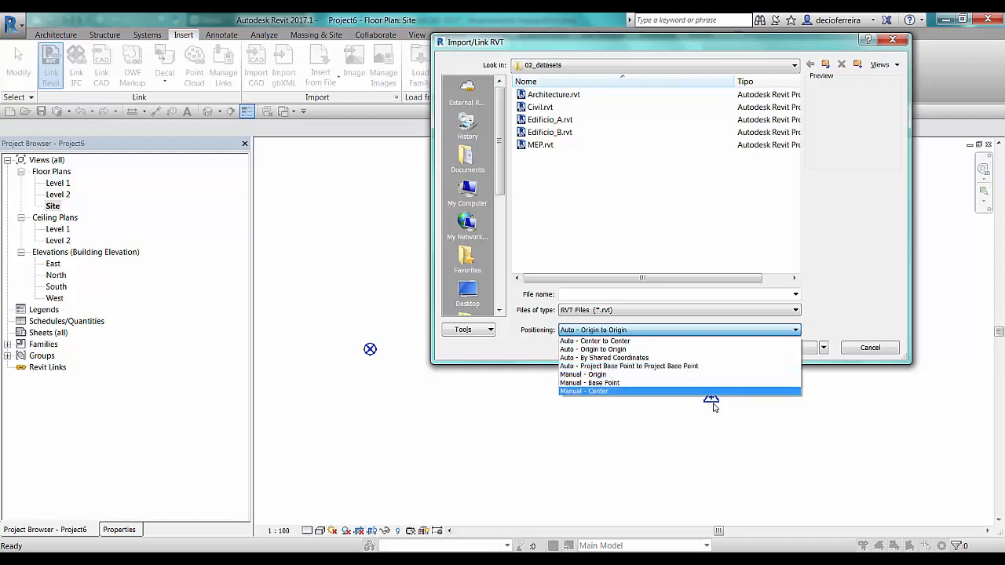
click(707, 155)
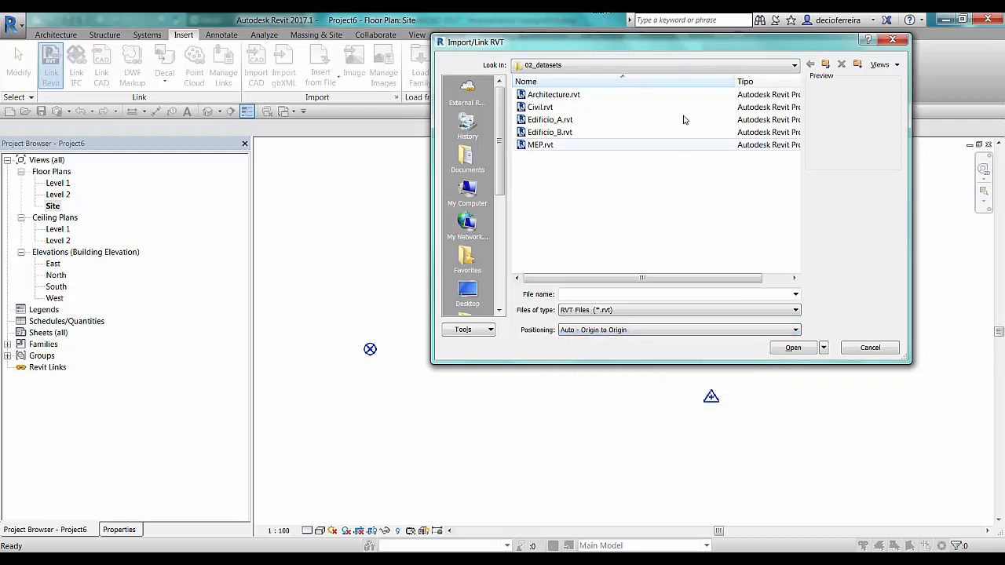
Step: Compare the Revit link positioning options with the circle marking the startup location, and close the dialog without linking a model
drag(653, 42, 703, 281)
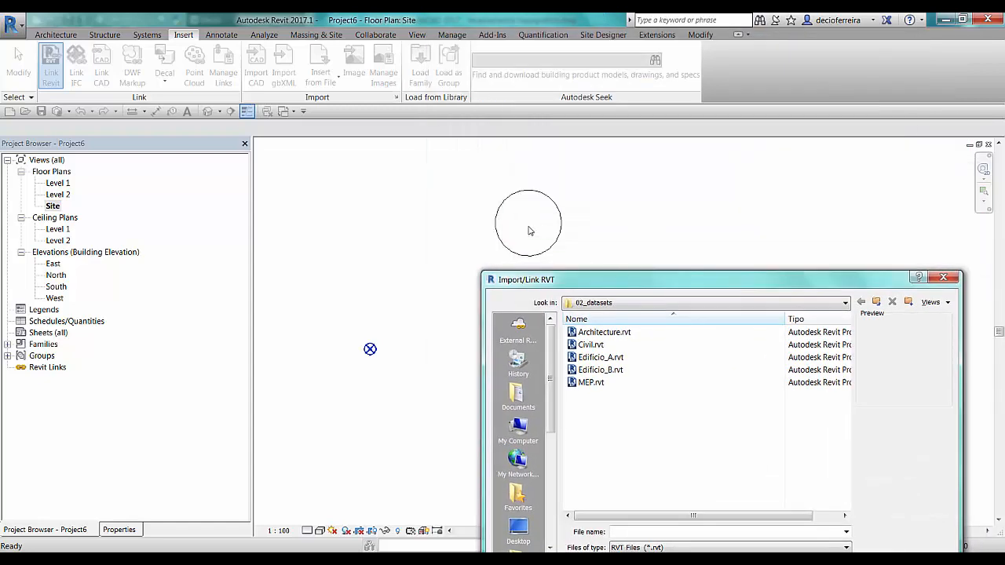
drag(607, 285, 577, 85)
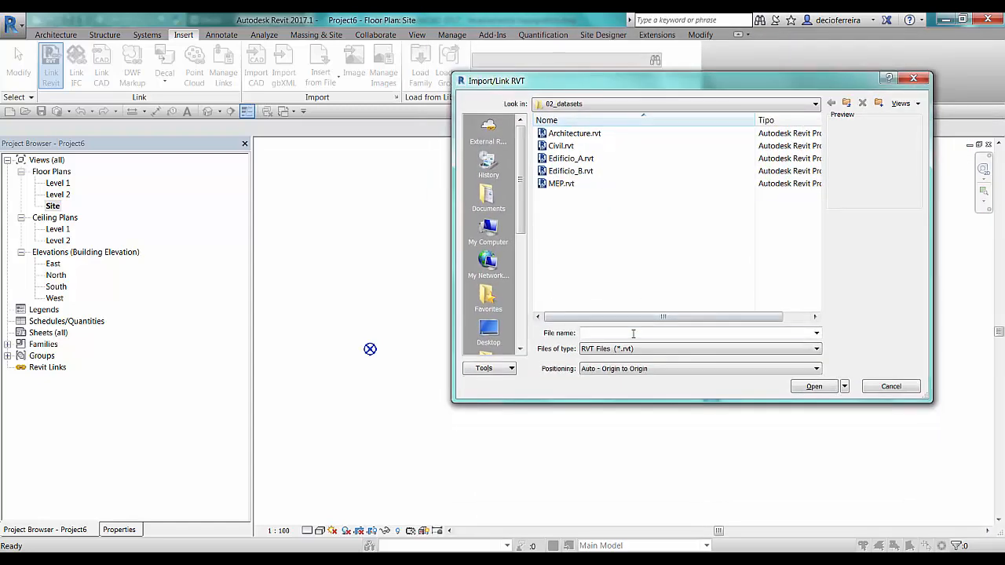
click(633, 350)
click(634, 355)
click(632, 368)
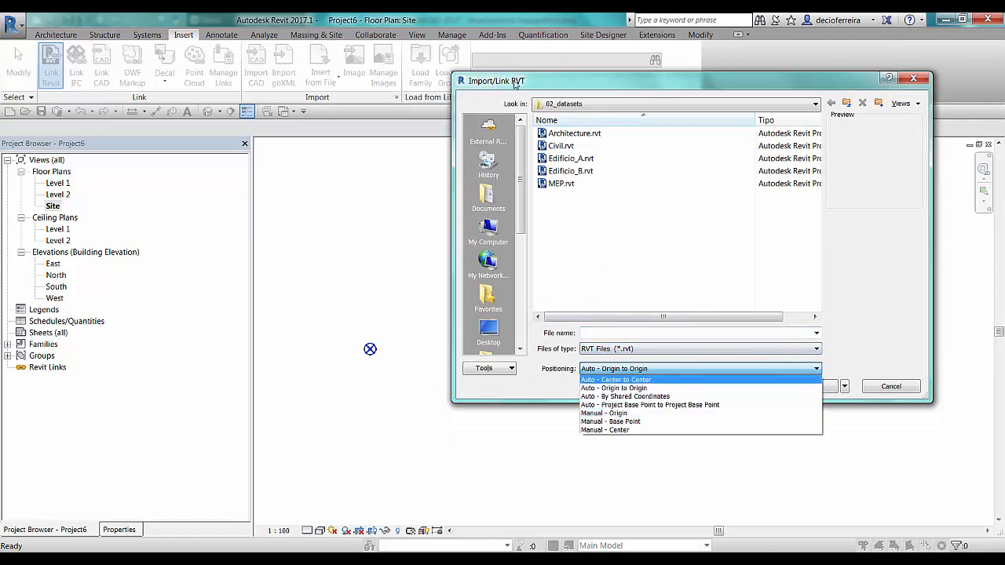
click(544, 84)
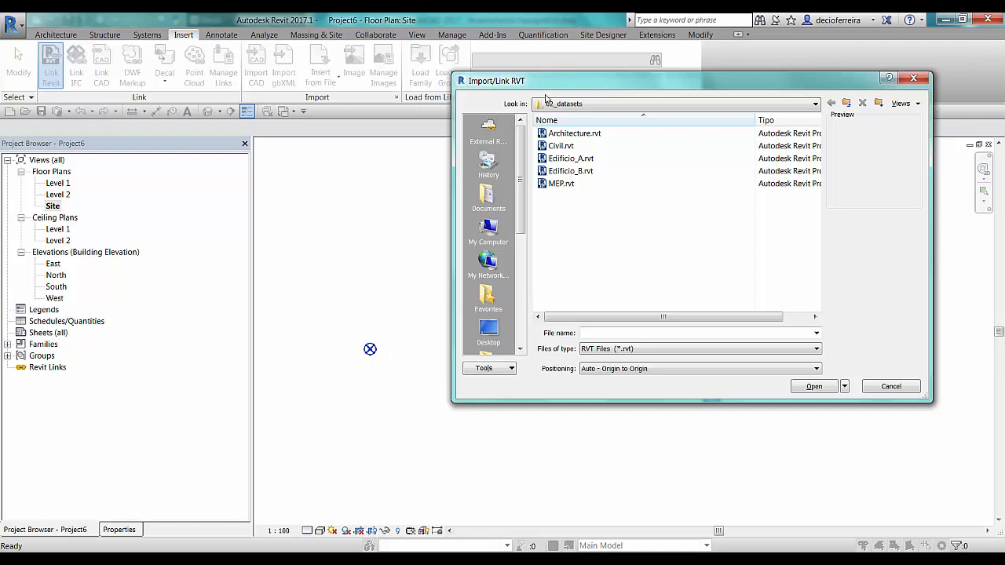
drag(551, 84, 402, 297)
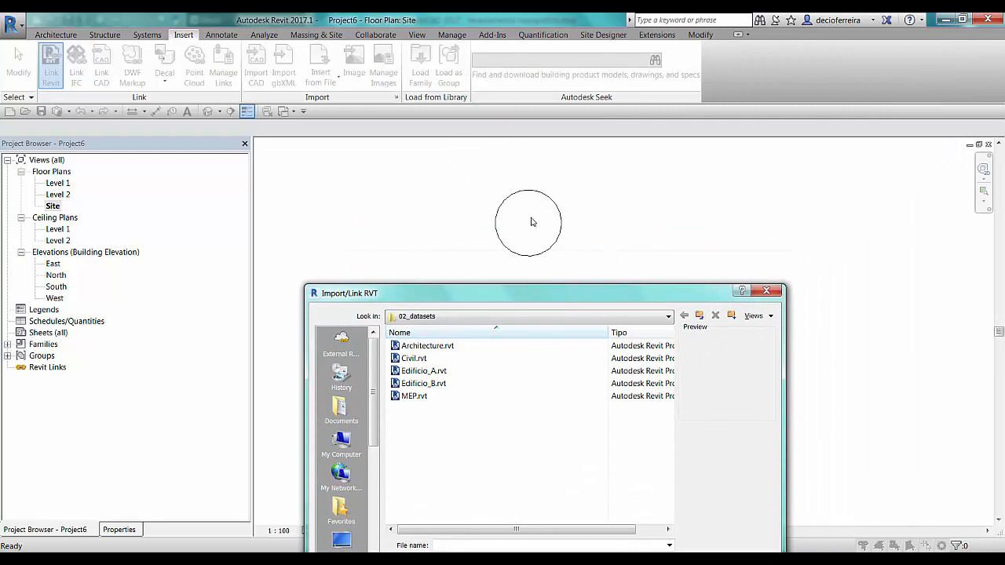
drag(552, 303, 515, 171)
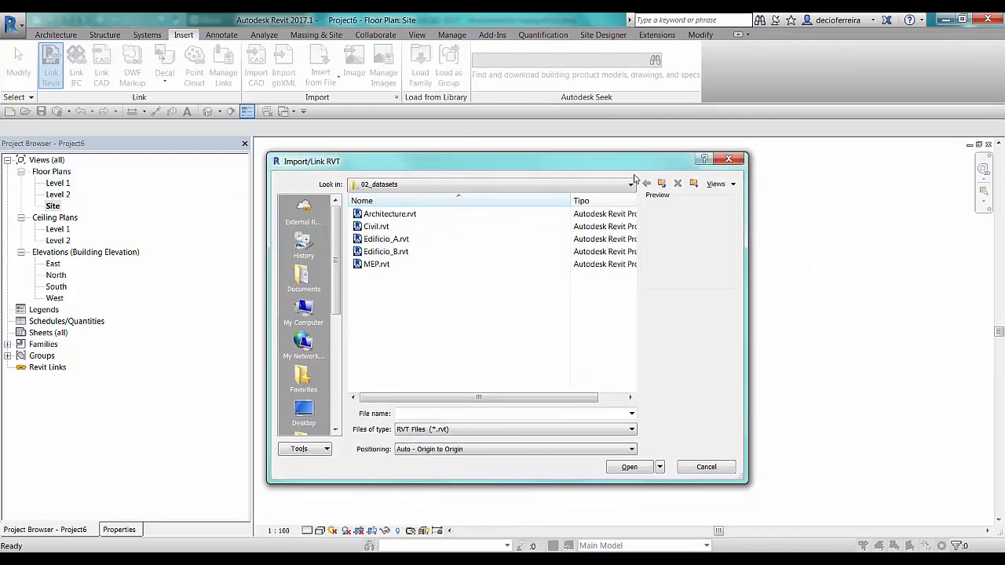
click(726, 160)
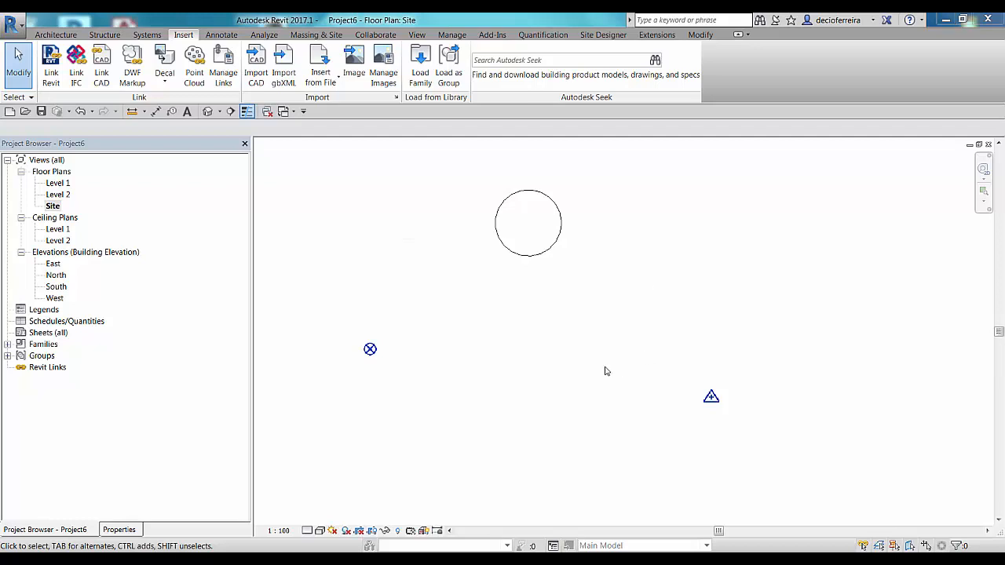
Step: Examine the Orientation choices in the Site floor plan's view properties
click(119, 530)
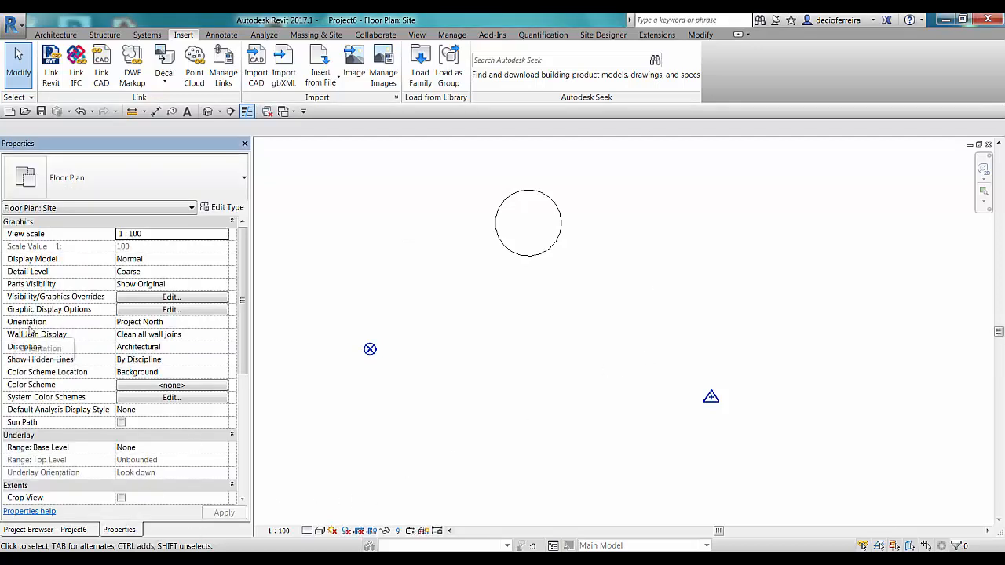
click(143, 322)
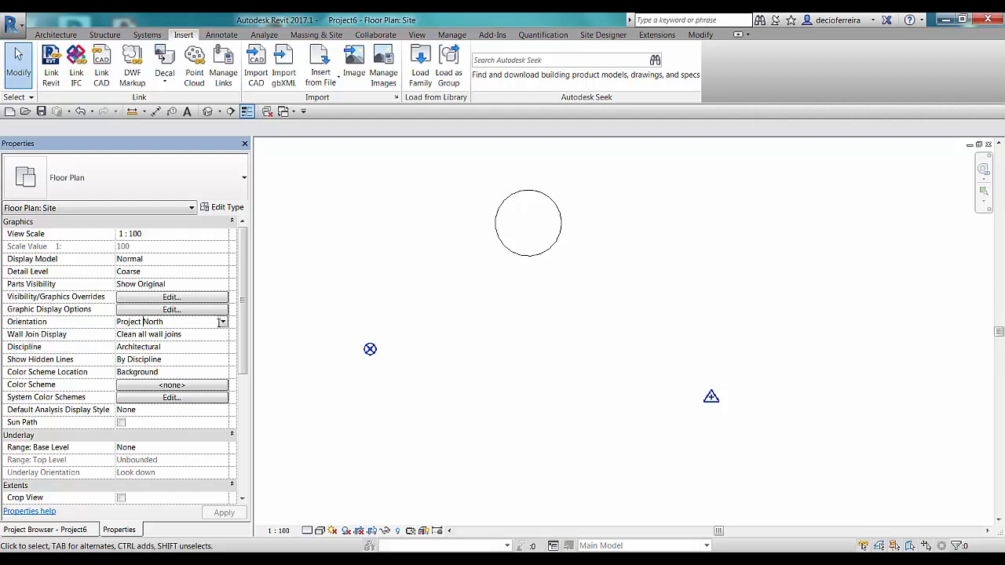
click(224, 322)
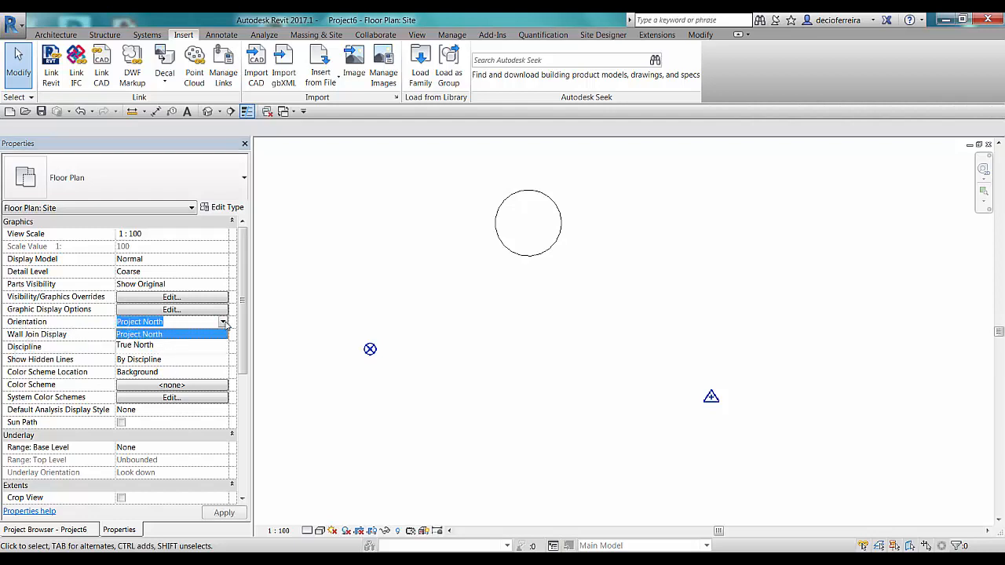
click(171, 321)
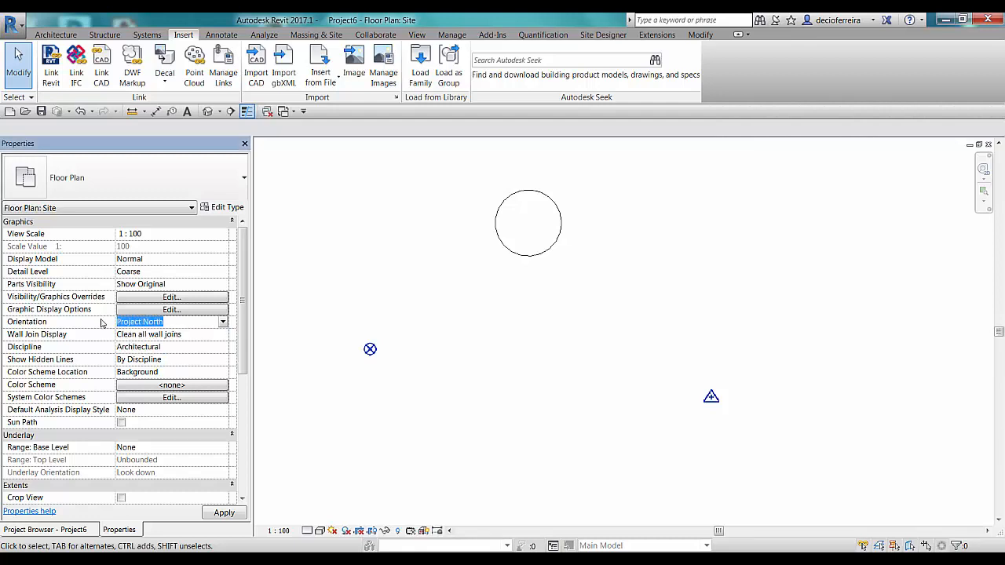
click(426, 373)
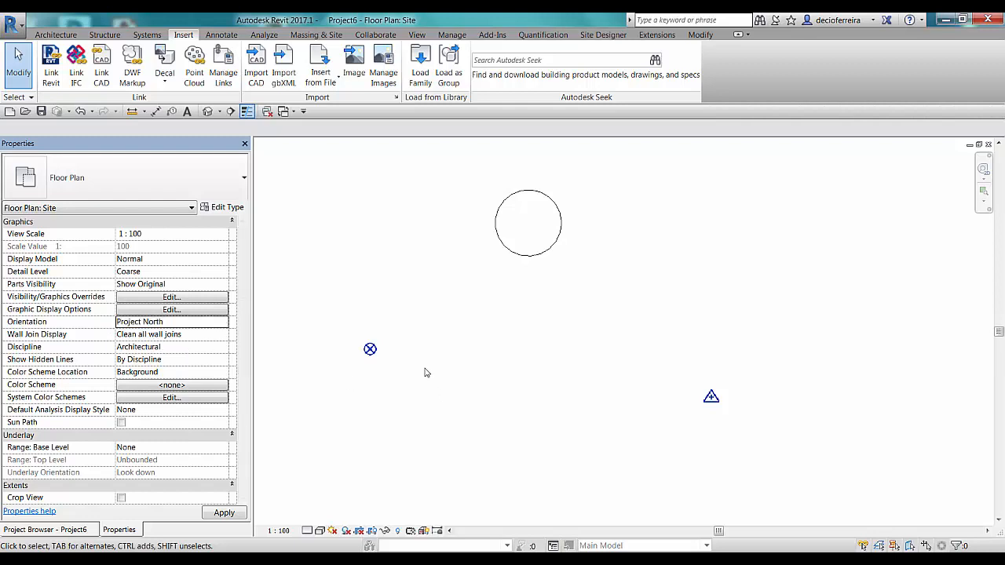
Step: Switch the Site floor plan's orientation to True North and return it to Project North
click(201, 324)
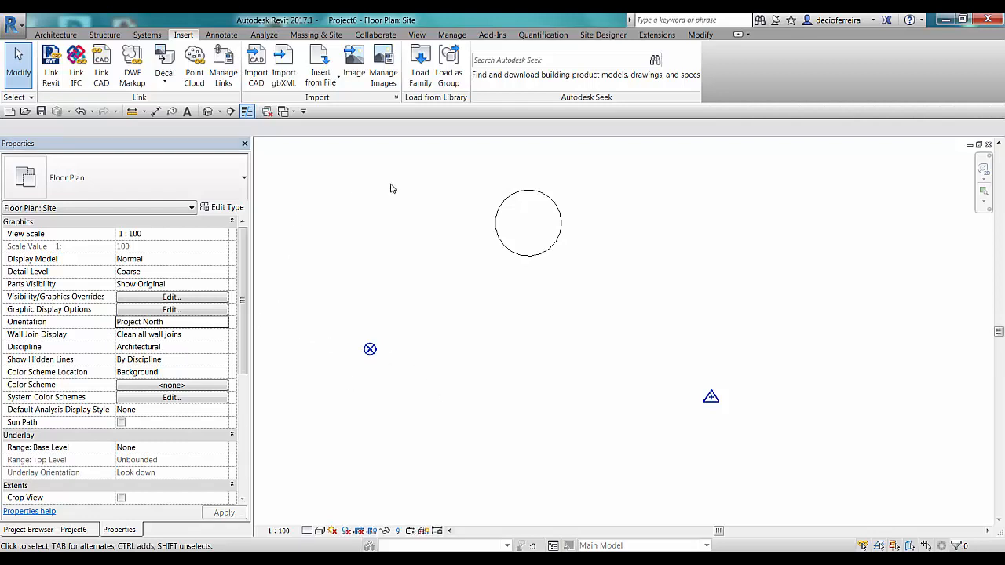
click(198, 324)
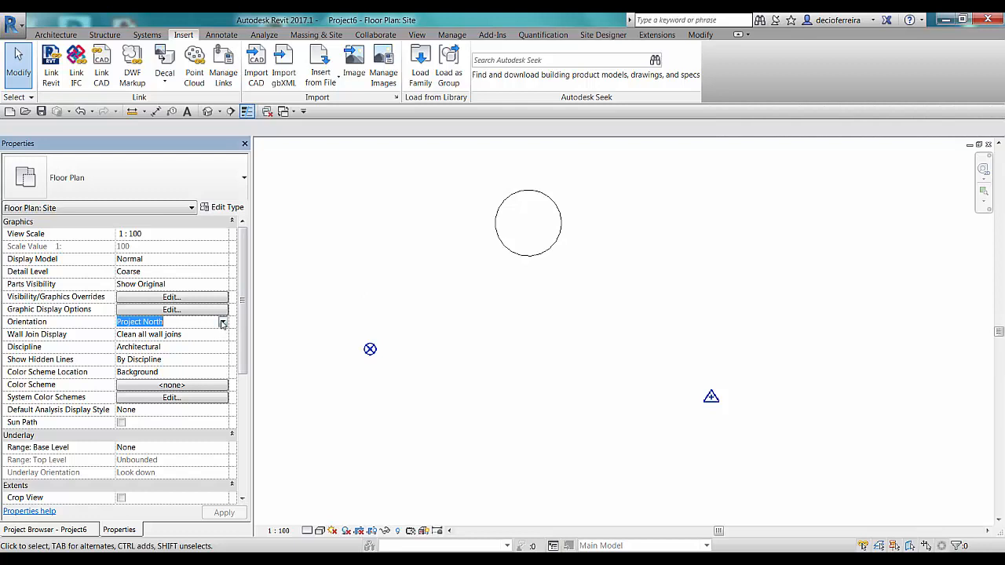
click(223, 322)
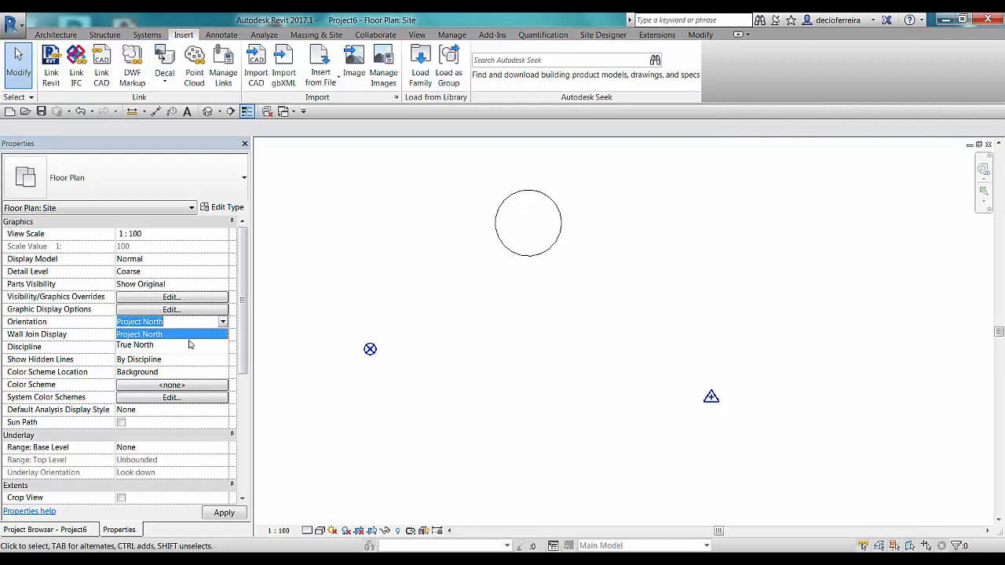
click(135, 346)
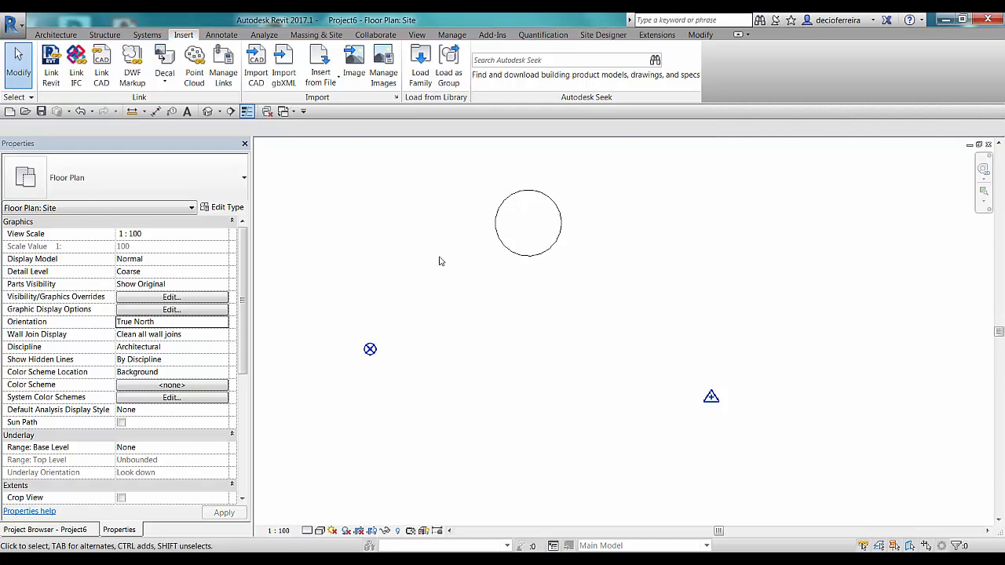
click(224, 322)
click(154, 335)
click(224, 323)
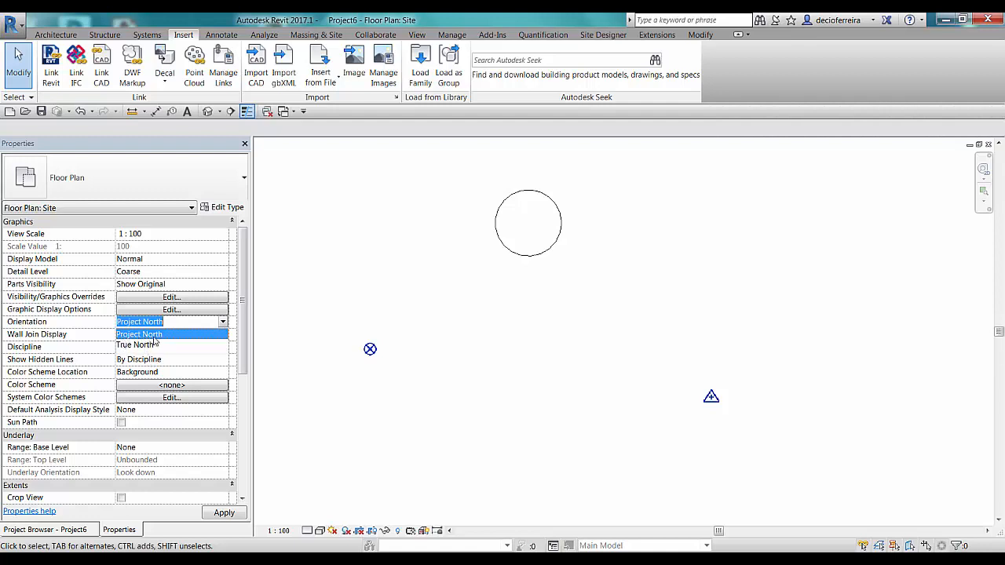
click(487, 339)
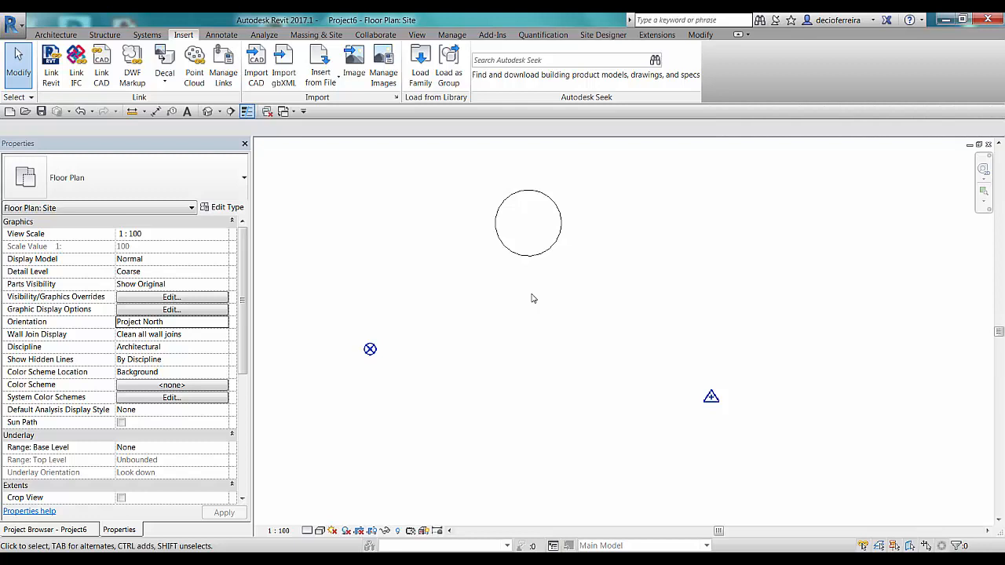
Step: Set the Site floor plan's orientation to True North and recheck the available orientation choices
click(223, 322)
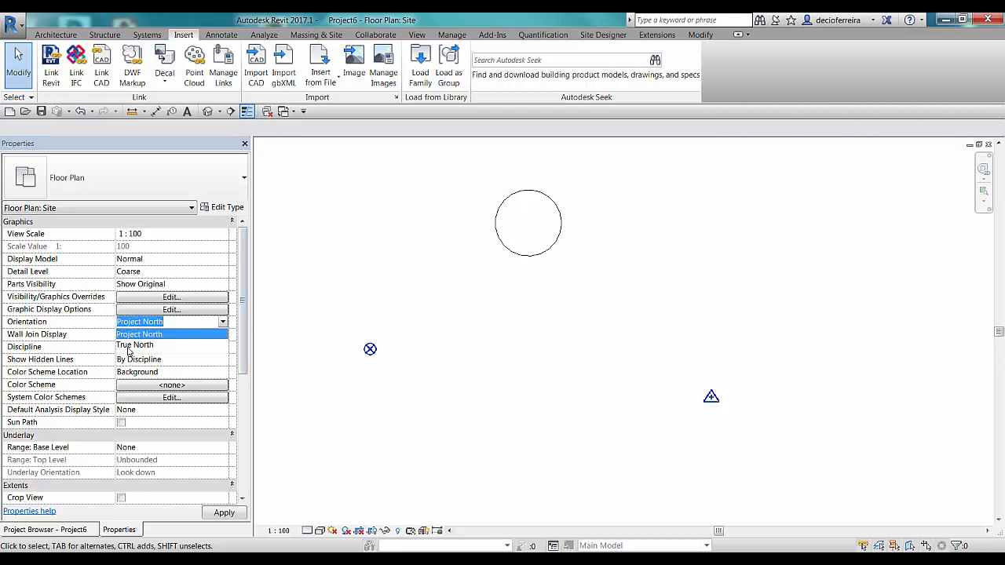
click(128, 346)
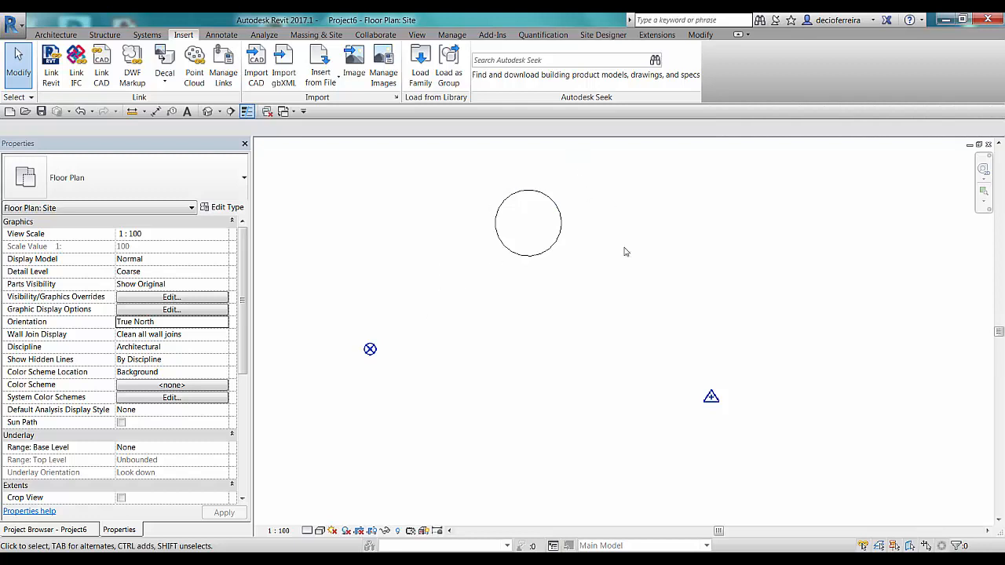
click(224, 323)
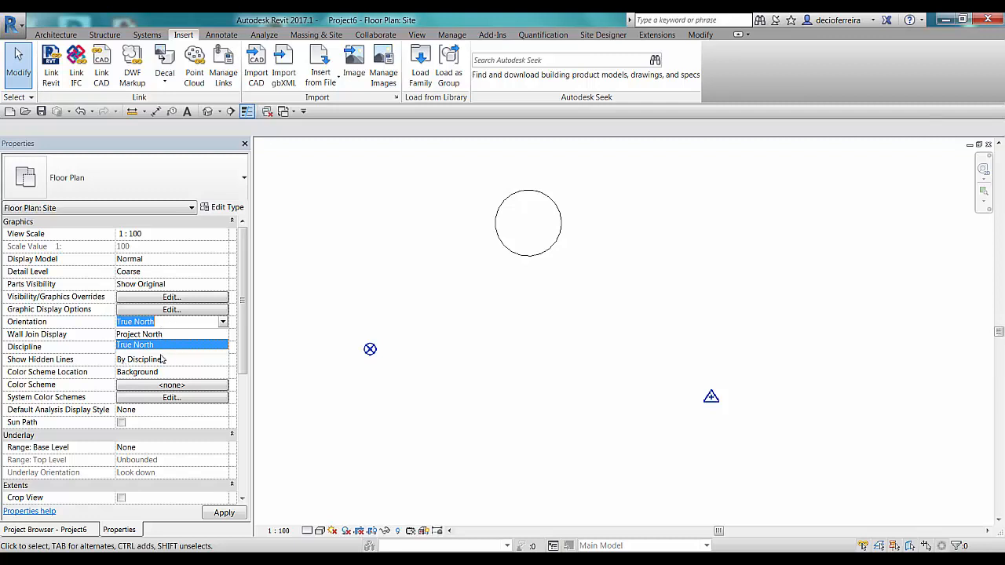
click(364, 326)
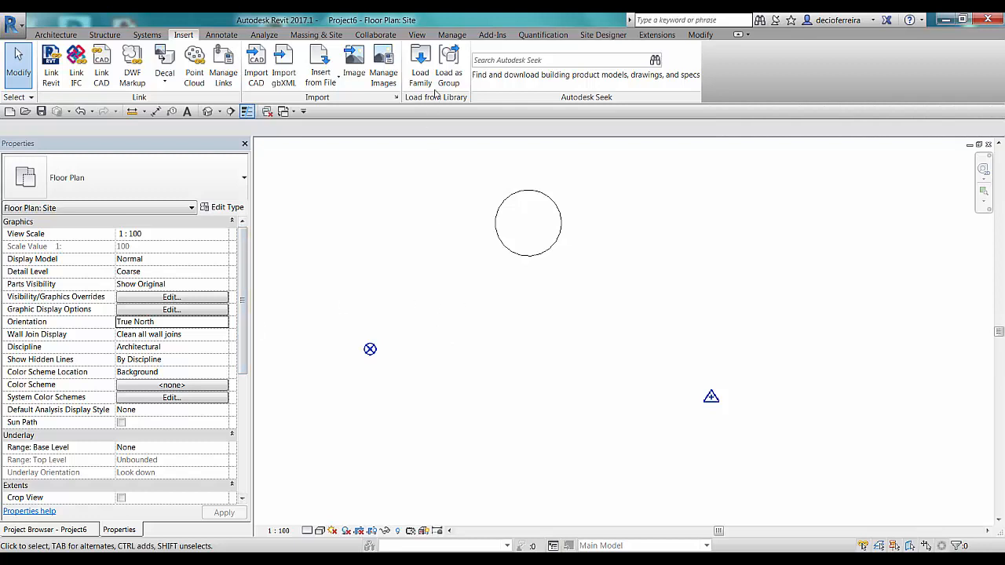
Step: Set the Site floor plan's orientation back to Project North
click(224, 324)
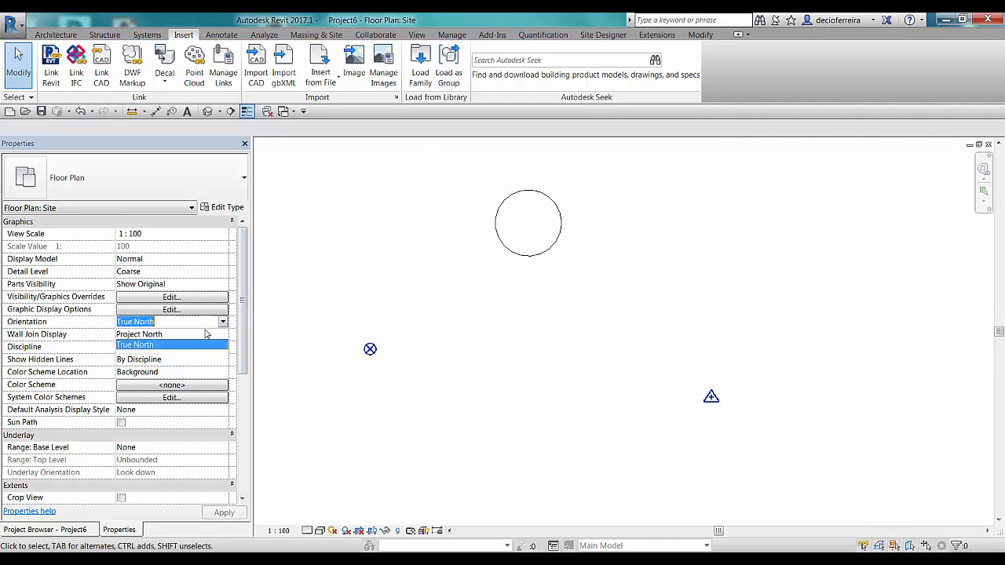
click(148, 336)
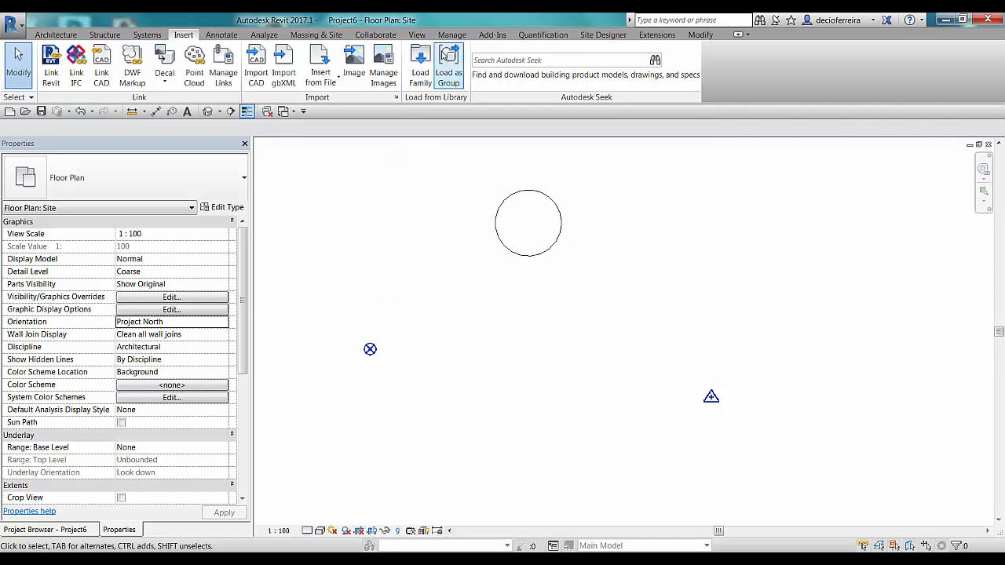
Step: Examine the project location commands for shared coordinates and for relocating, mirroring or rotating the project, without running any
click(452, 35)
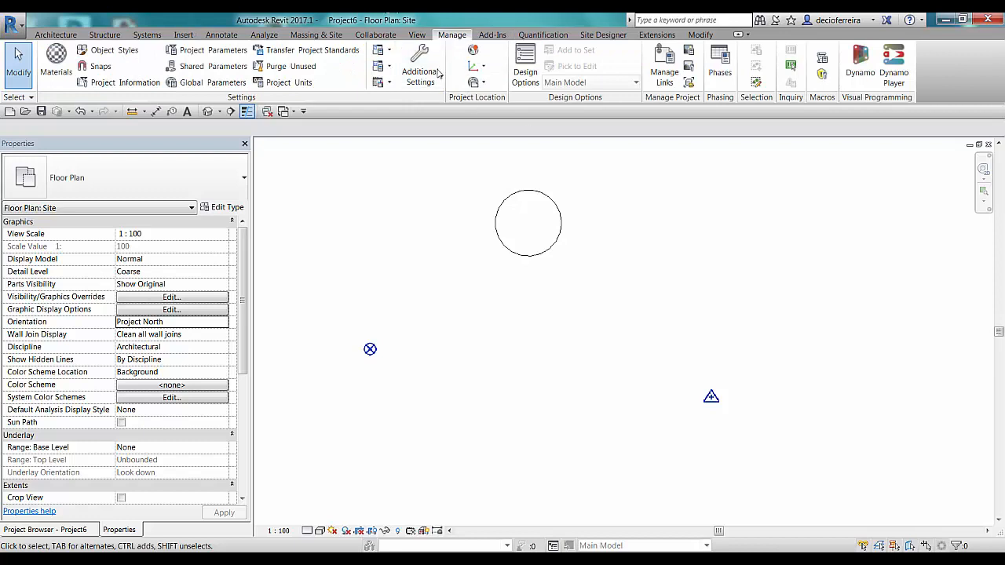
click(484, 67)
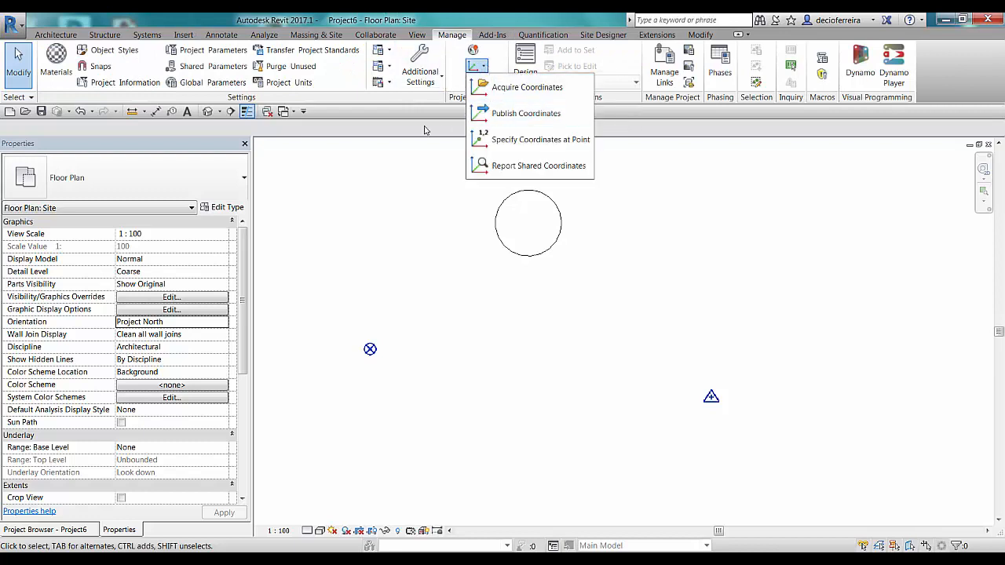
click(450, 164)
click(476, 81)
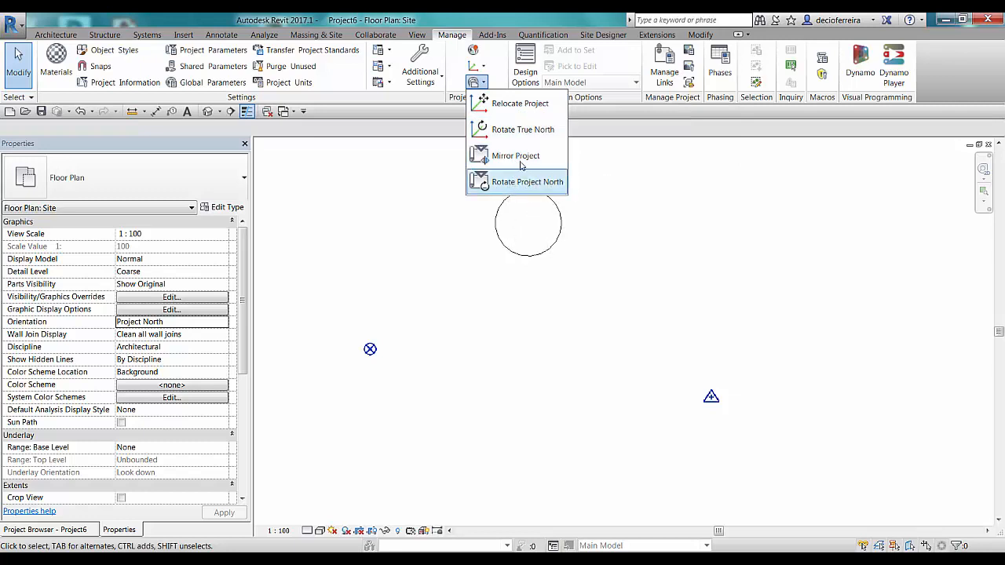
click(479, 292)
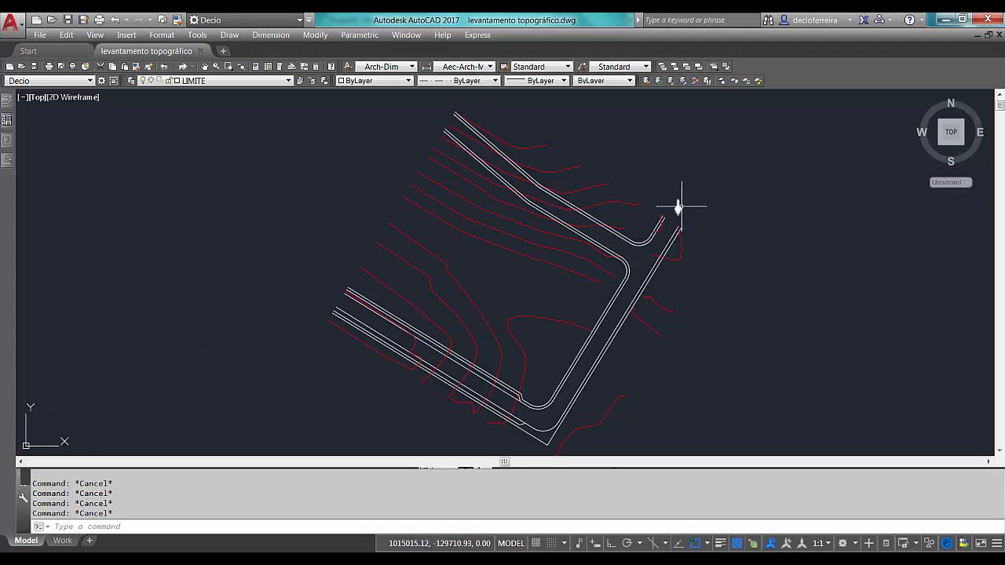
Step: In AutoCAD, inspect the north arrow of the levantamento topográfico.dwg survey and return to the drawing's full extents
scroll(680, 208, up, 5)
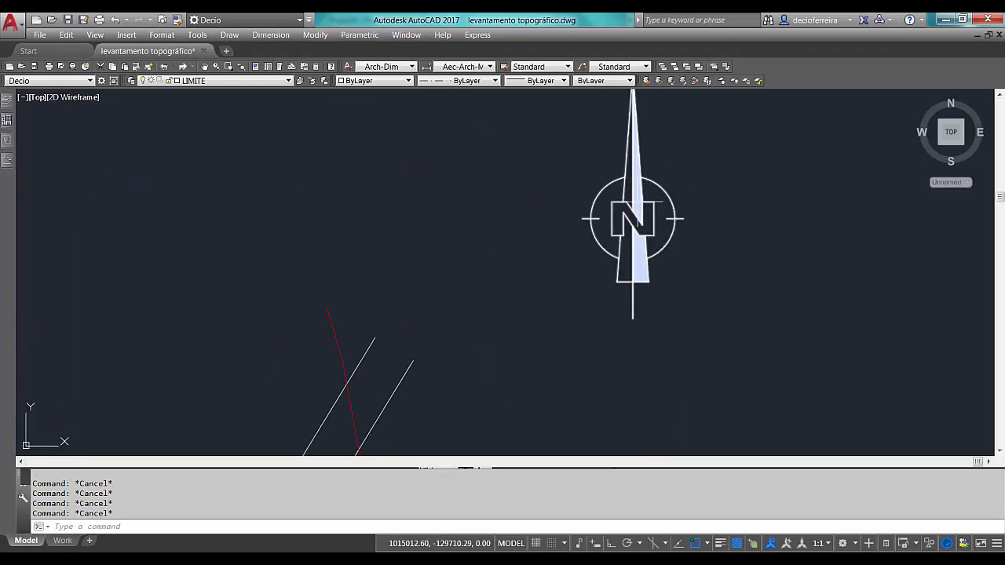
middle_drag(652, 179, 640, 243)
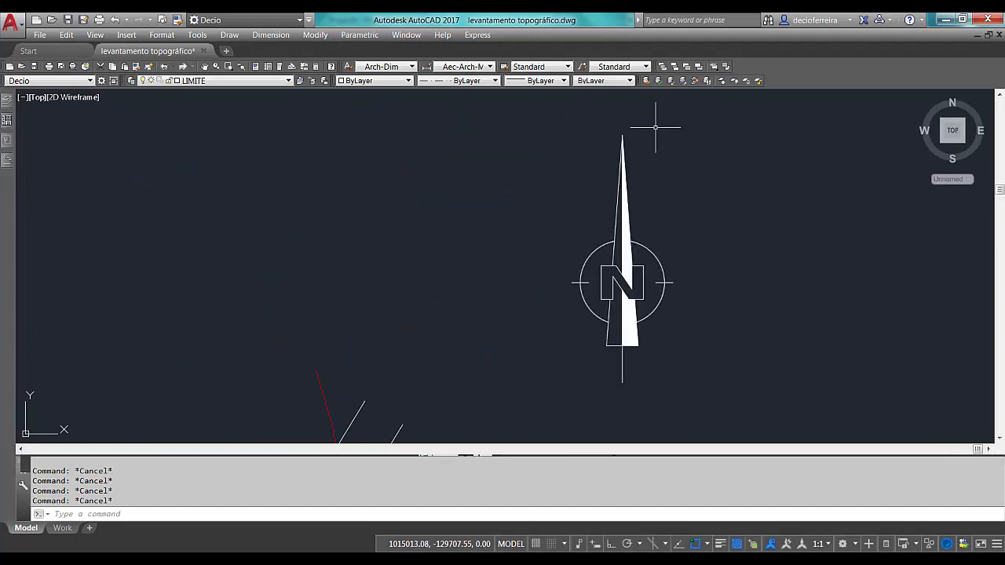
middle_click(561, 168)
middle_click(562, 168)
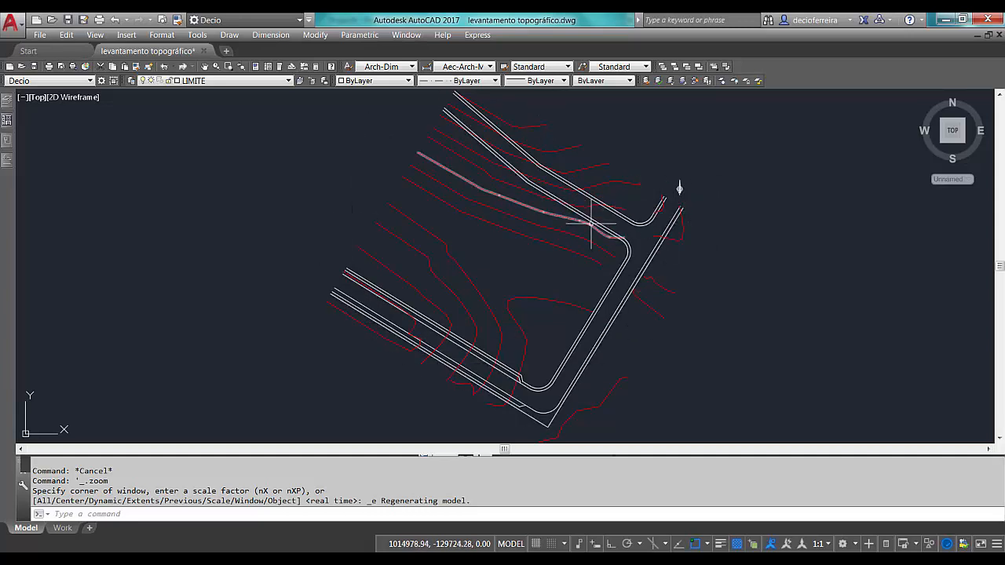
Step: Inspect the inner edge polyline of the upper road in the survey drawing, and clear the selection
scroll(589, 220, up, 6)
click(563, 240)
scroll(564, 240, down, 7)
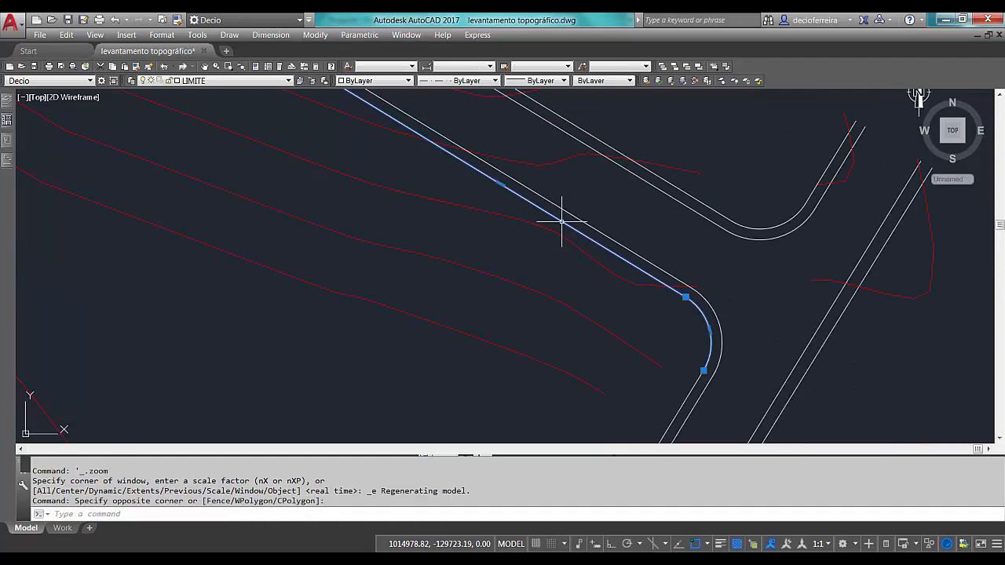
scroll(485, 184, down, 4)
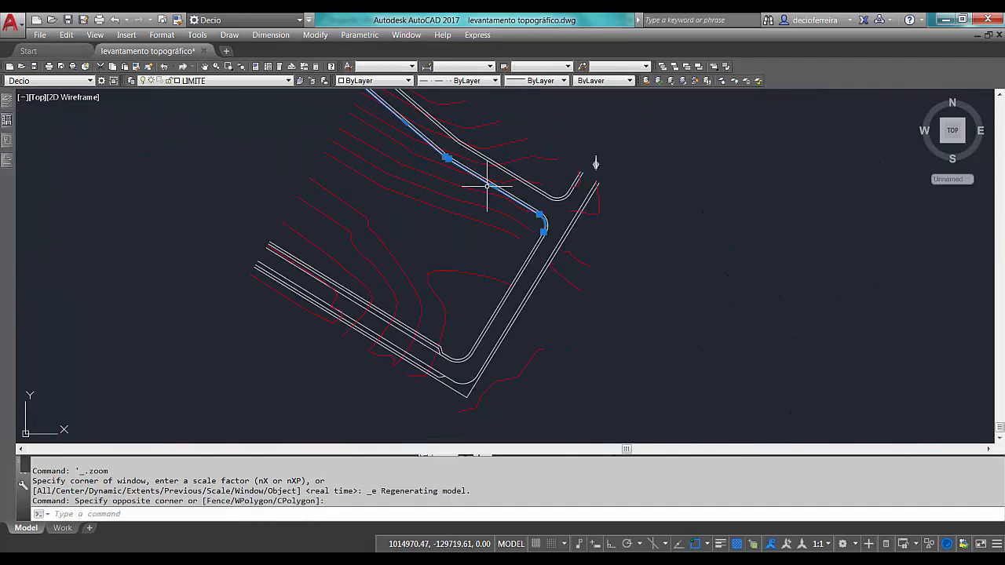
key(Escape)
key(Escape)
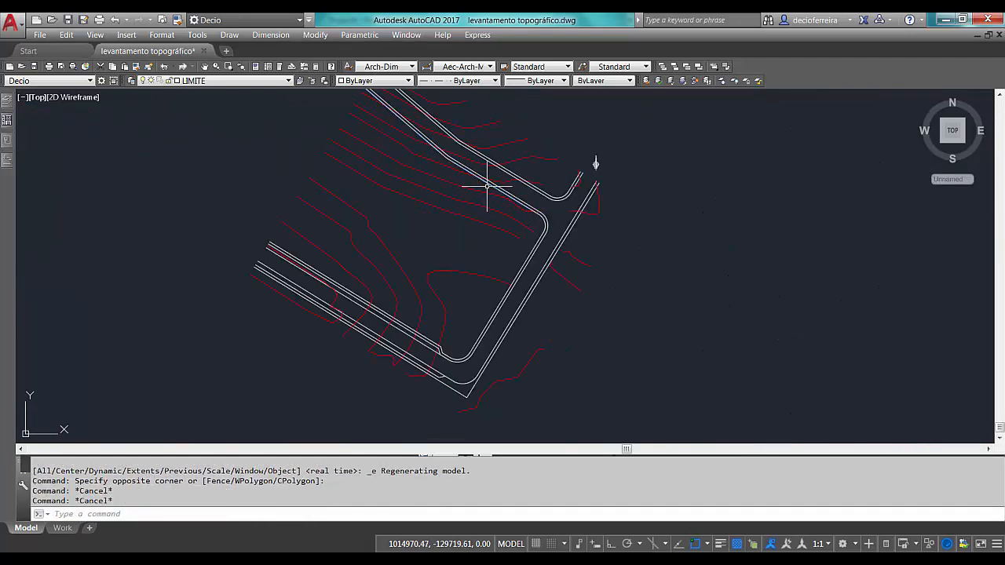
text(ze)
key(Escape)
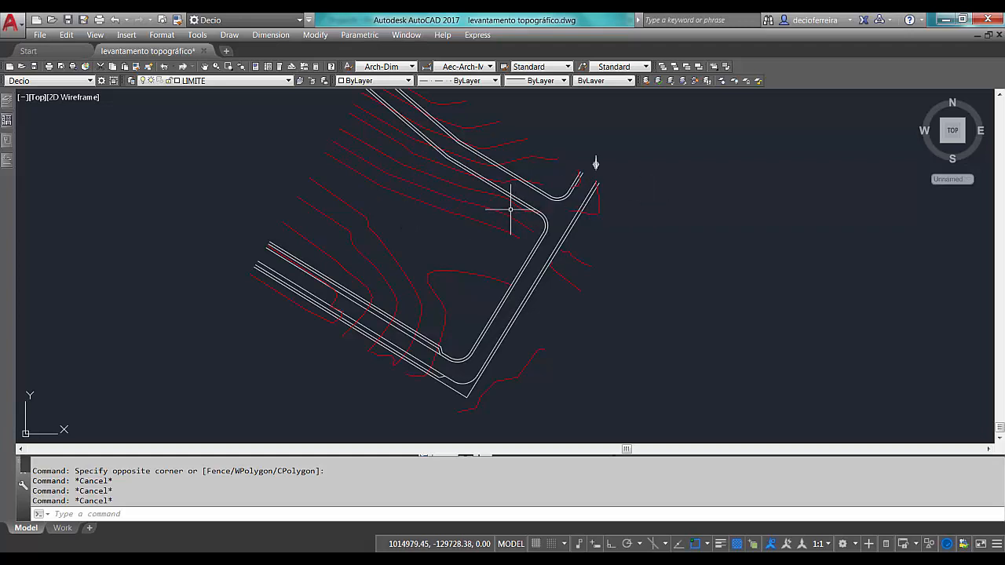
Step: Check the layer and colour of a contour line below the upper road, keeping its properties, and clear the selection
middle_drag(521, 197, 540, 227)
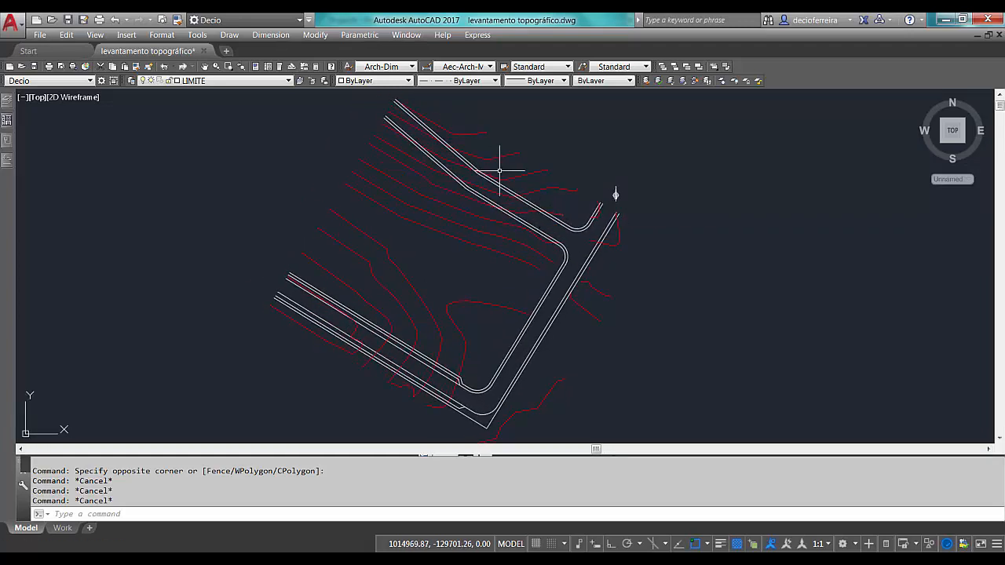
click(445, 230)
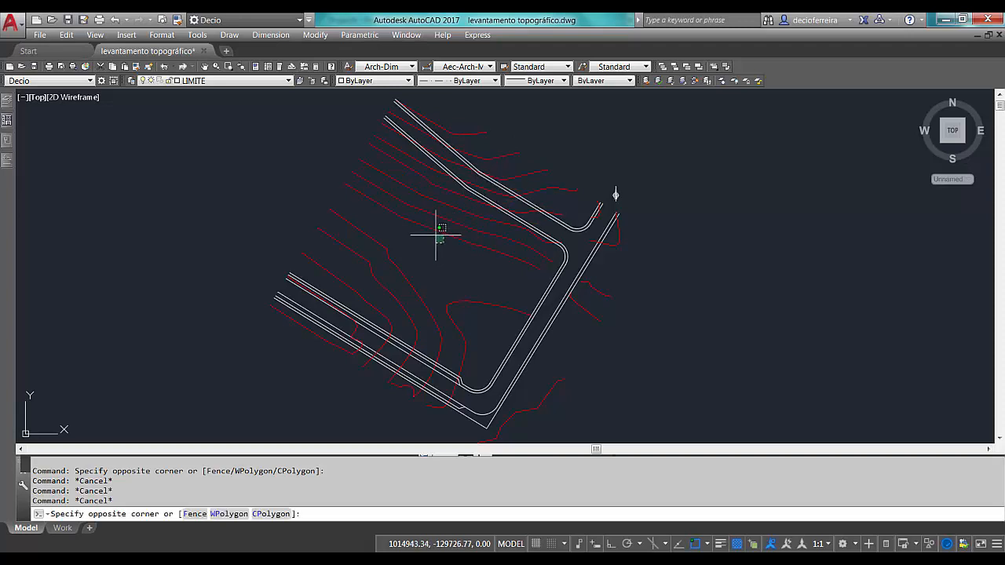
click(434, 226)
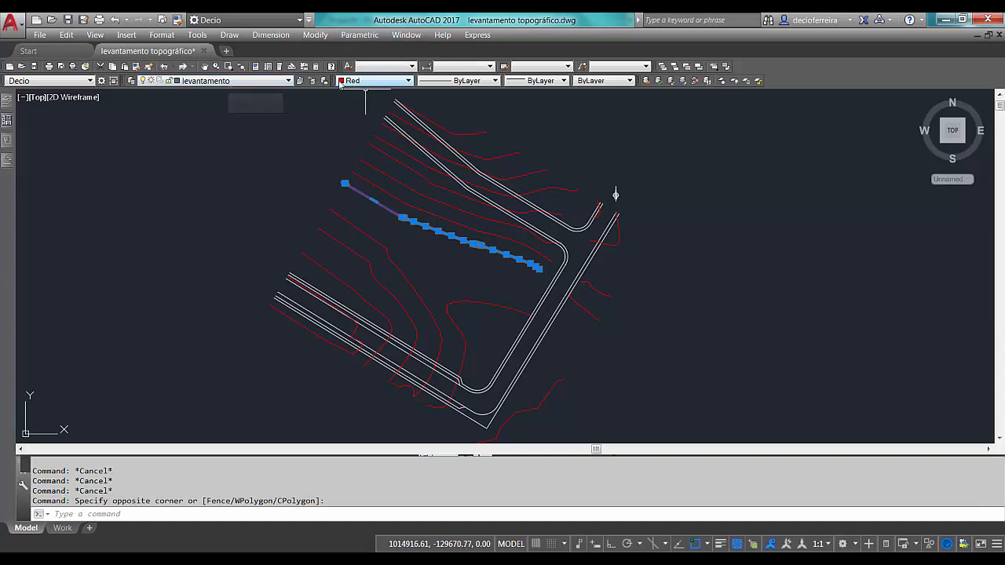
click(366, 82)
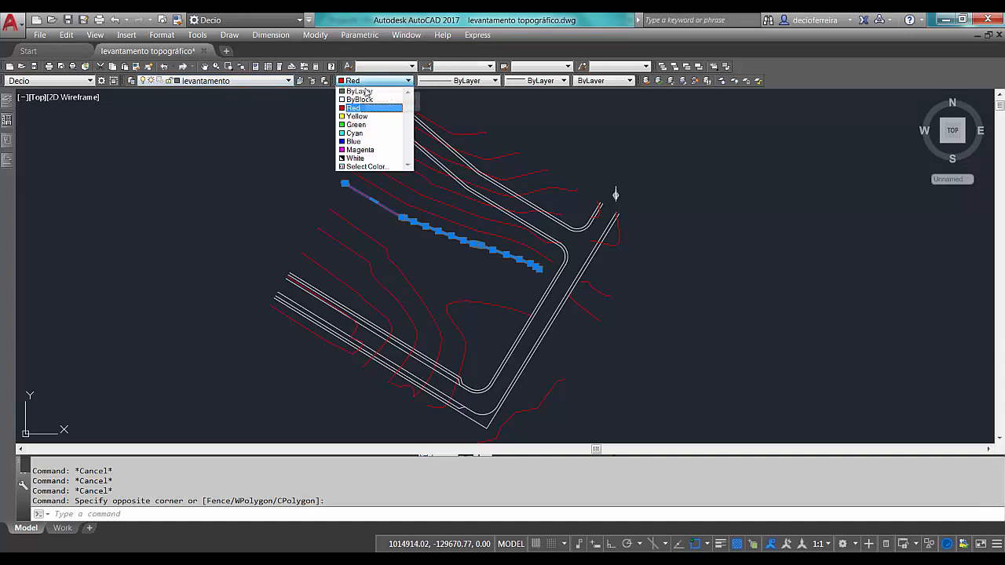
click(264, 123)
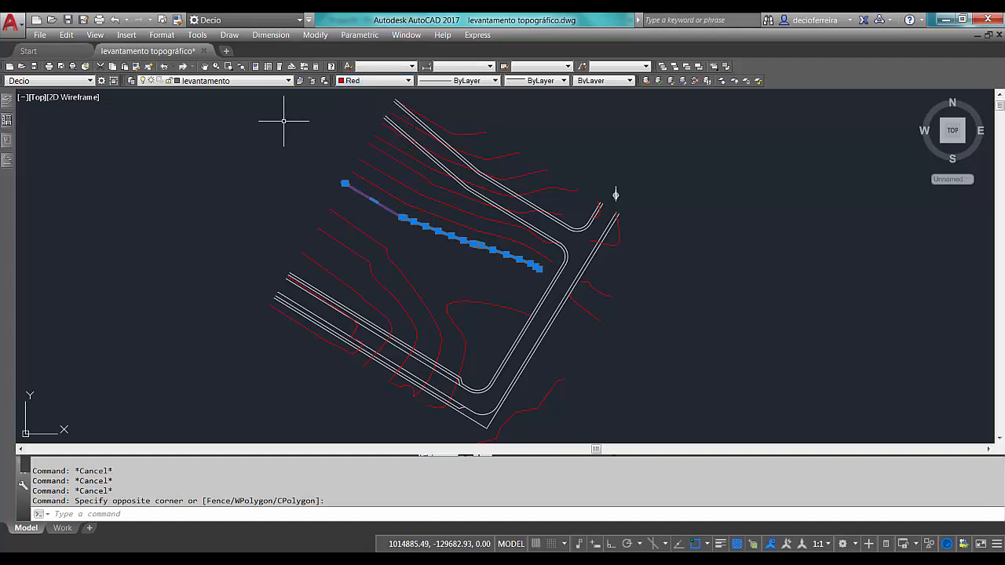
key(Escape)
key(Escape)
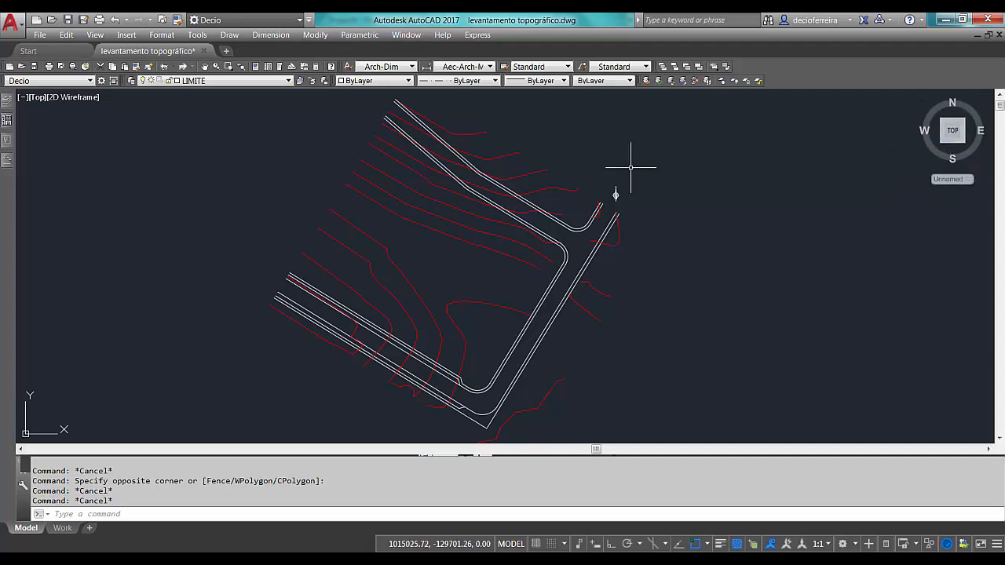
Step: Measure the distance across the upper road near its corner with the DIST command
text(di)
key(Return)
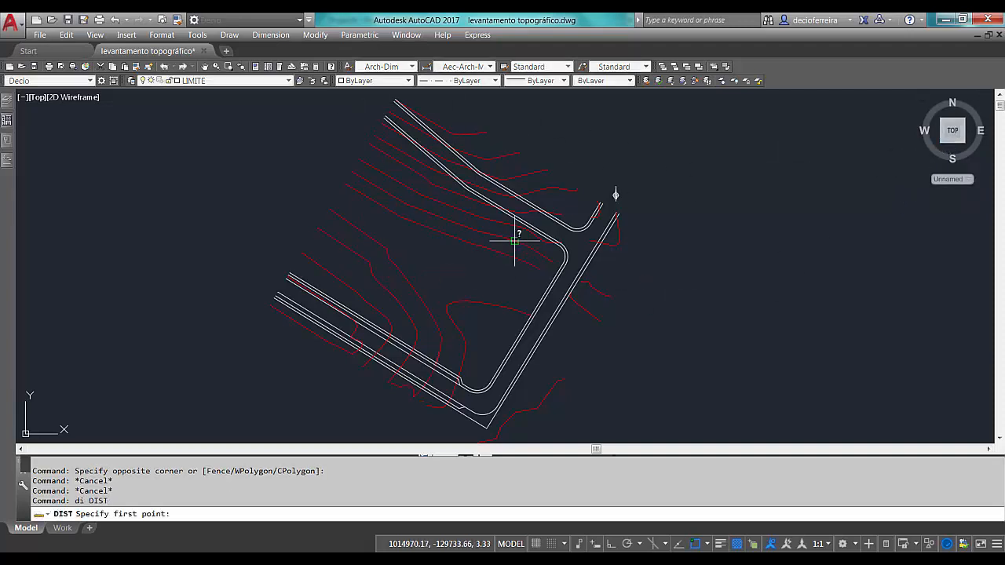
scroll(534, 232, up, 3)
click(567, 251)
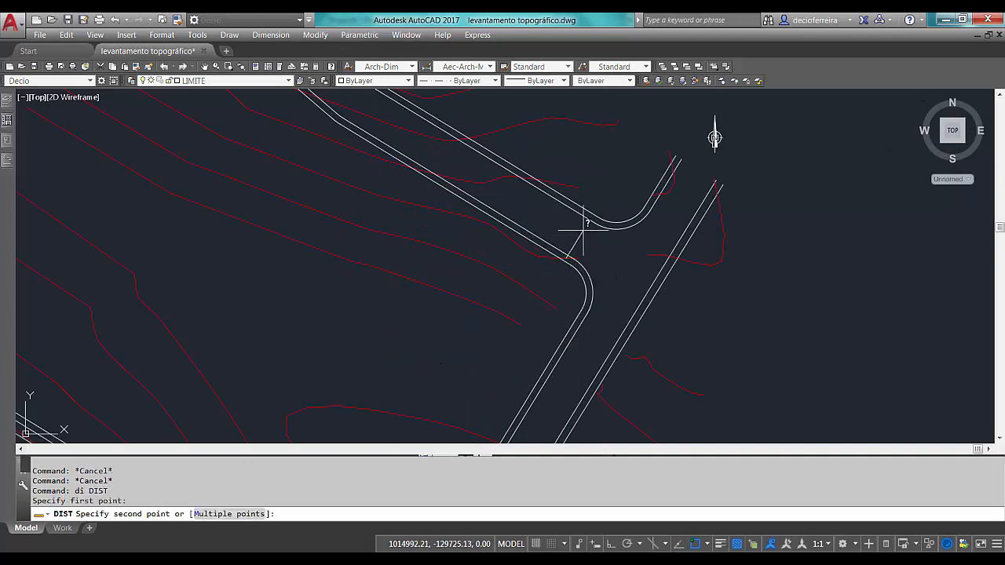
click(568, 181)
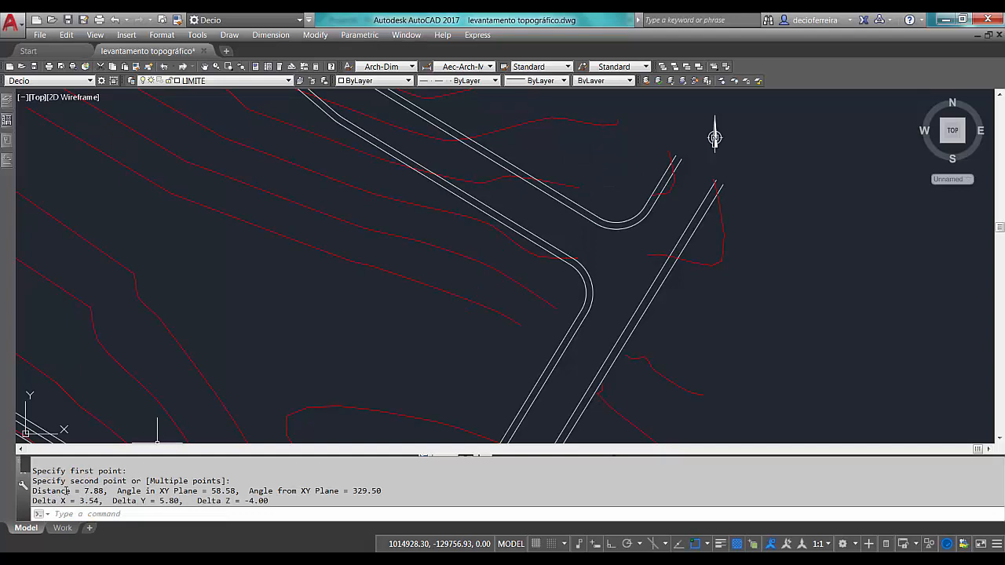
drag(50, 491, 106, 491)
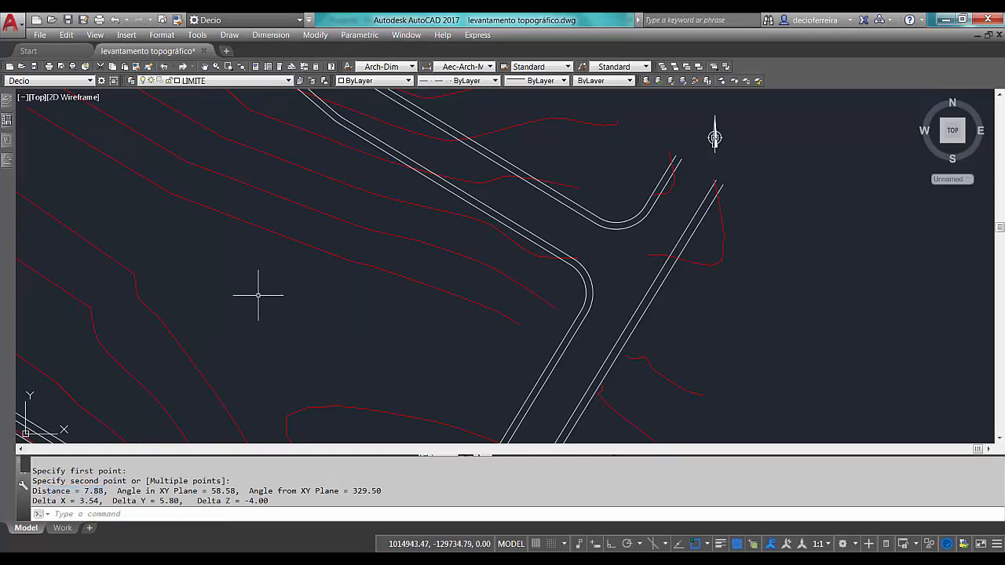
Step: Check the survey drawing's unit settings and insertion scale choices, and close the dialog without changing anything
text(ze)
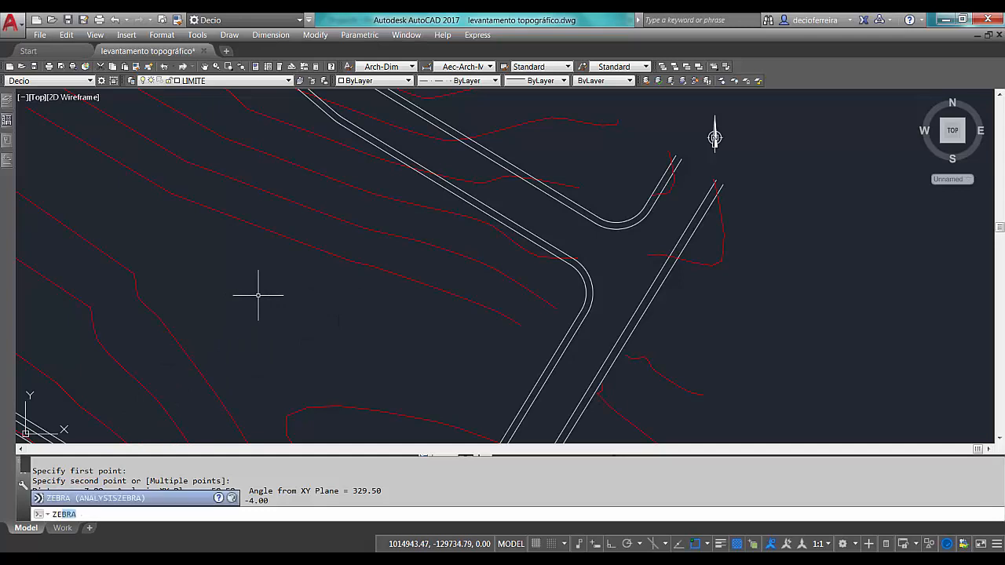
key(BackSpace)
key(BackSpace)
key(Return)
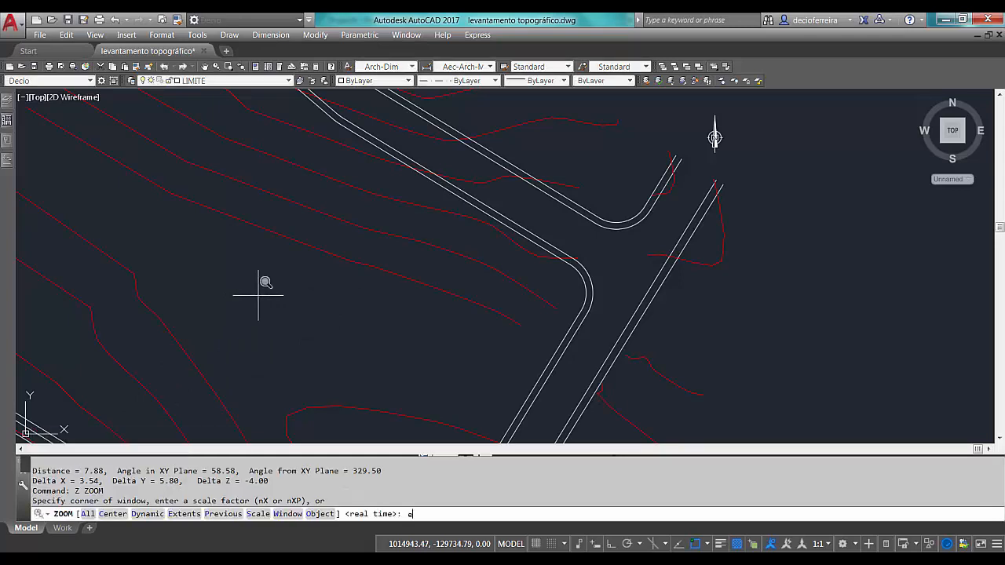
key(Return)
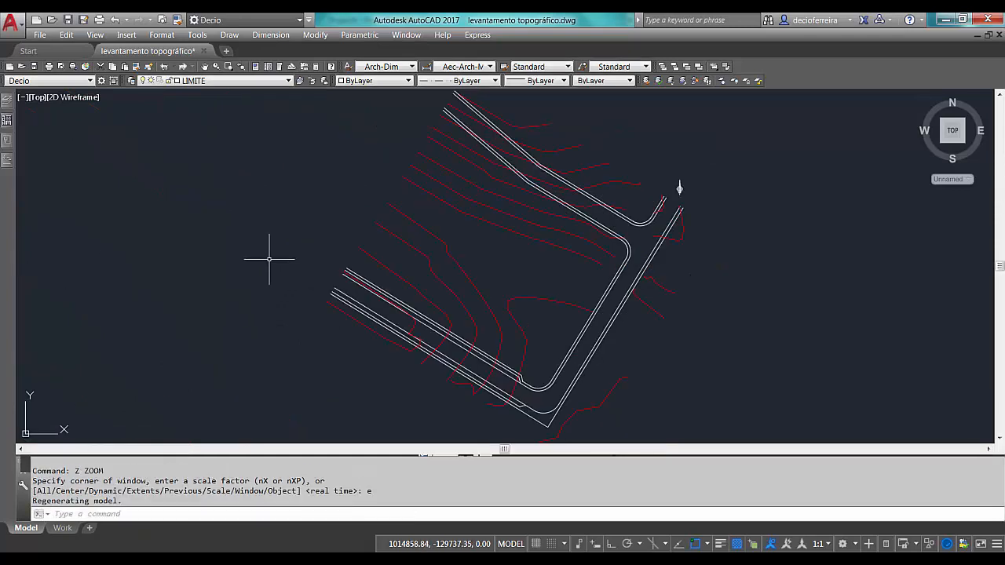
text(u)
key(Return)
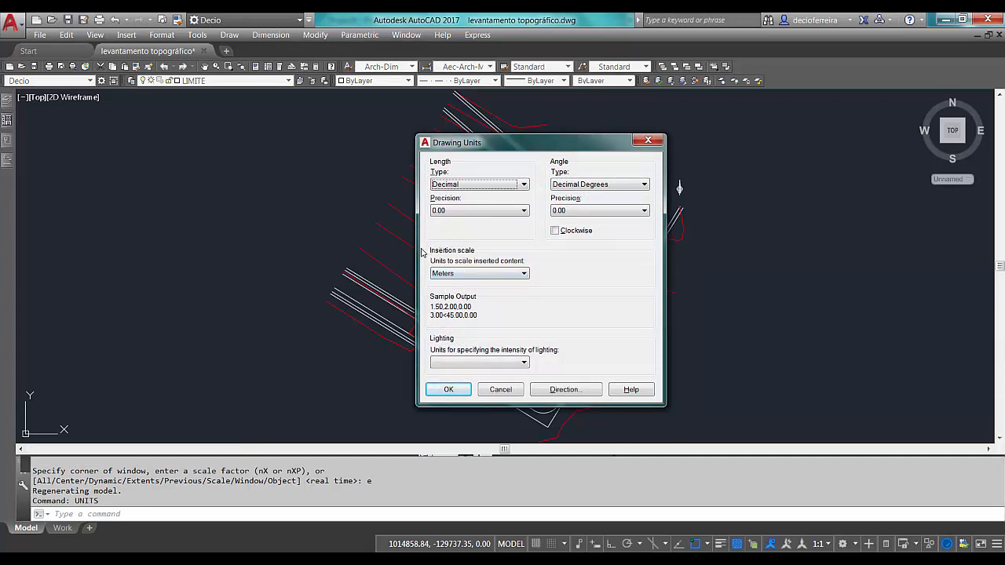
click(505, 274)
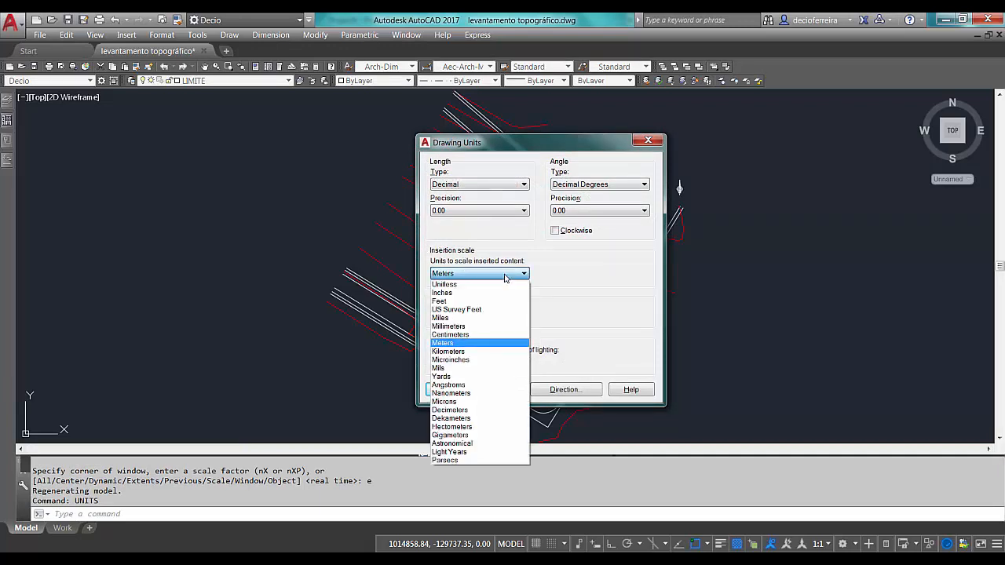
click(504, 274)
drag(587, 144, 556, 135)
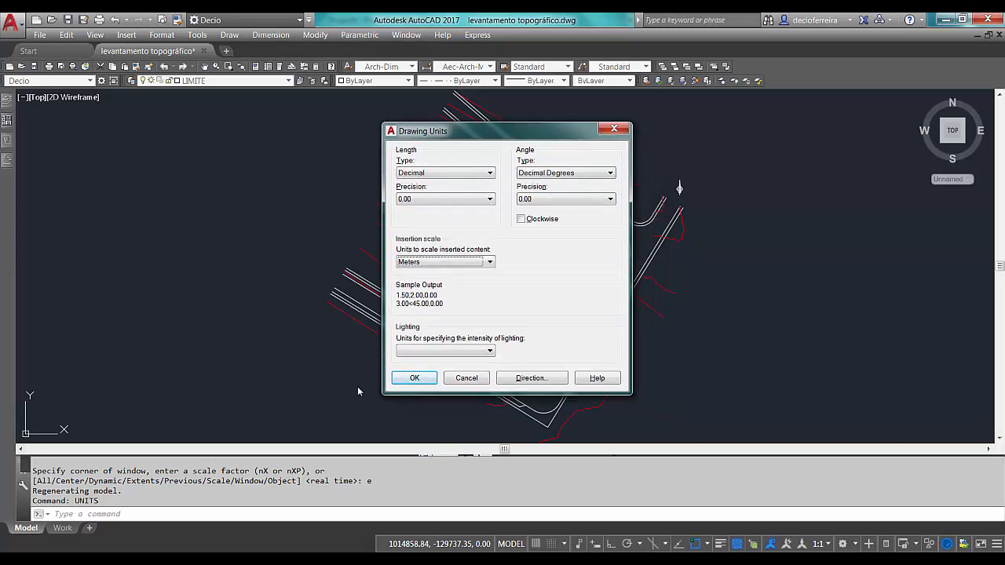
click(464, 378)
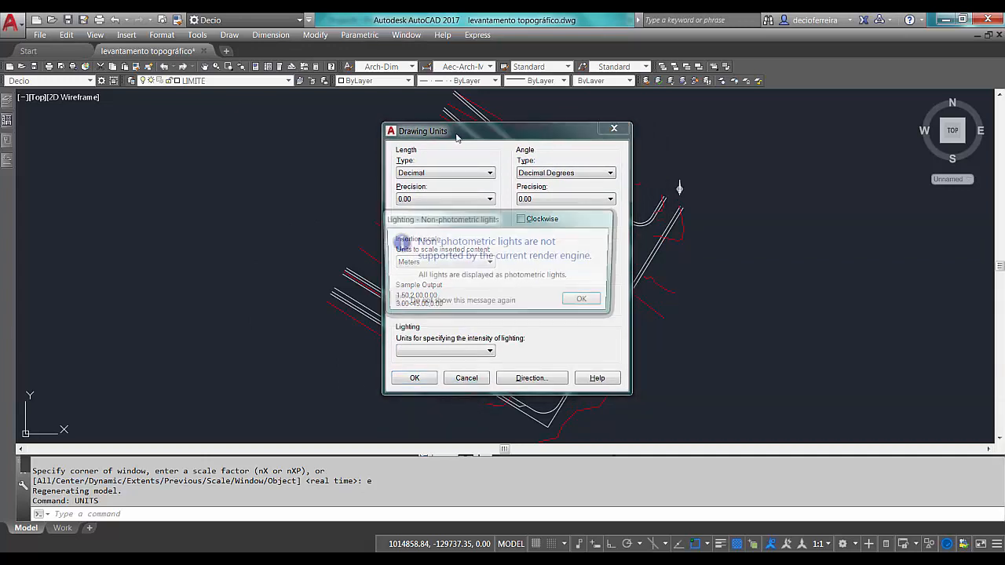
click(583, 303)
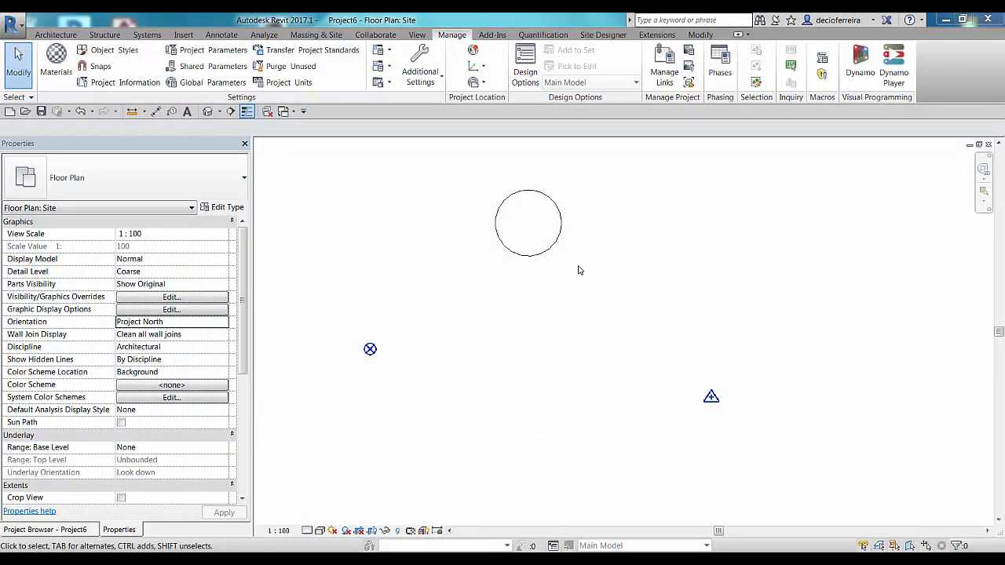
Step: Switch to Revit and delete the circle marking the startup location in the Site floor plan
click(532, 243)
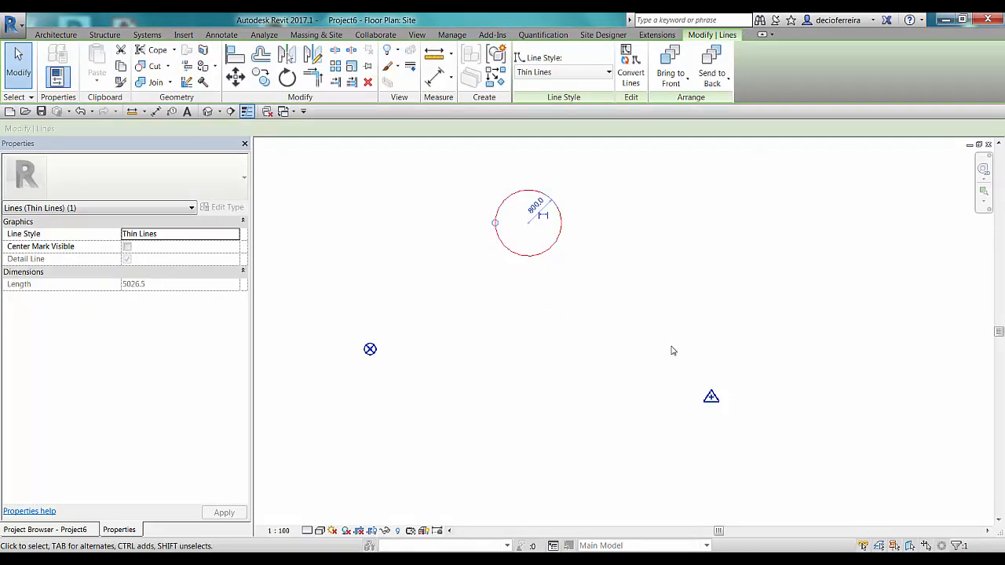
key(Delete)
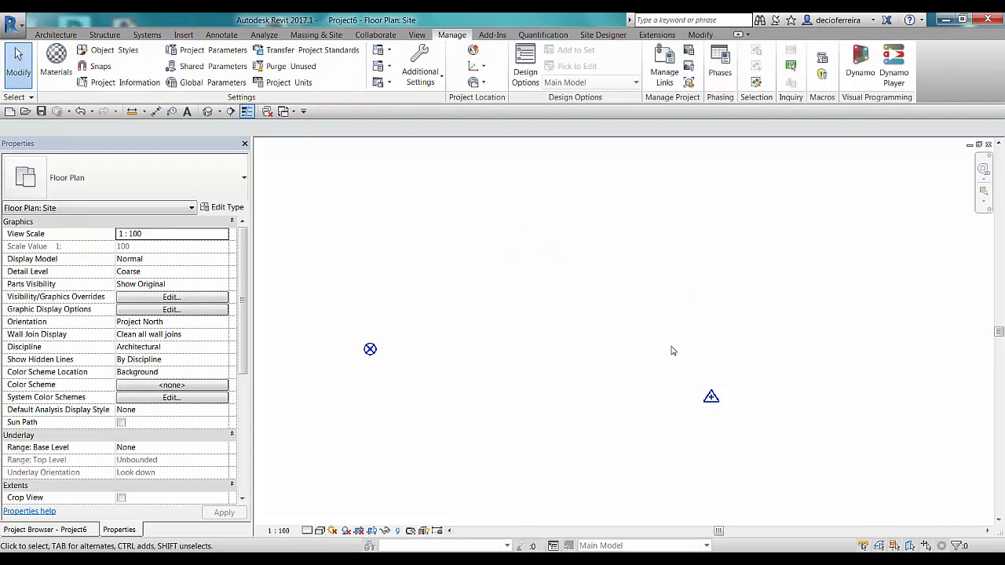
Step: Move the project base point to its startup location in the Site floor plan
click(370, 349)
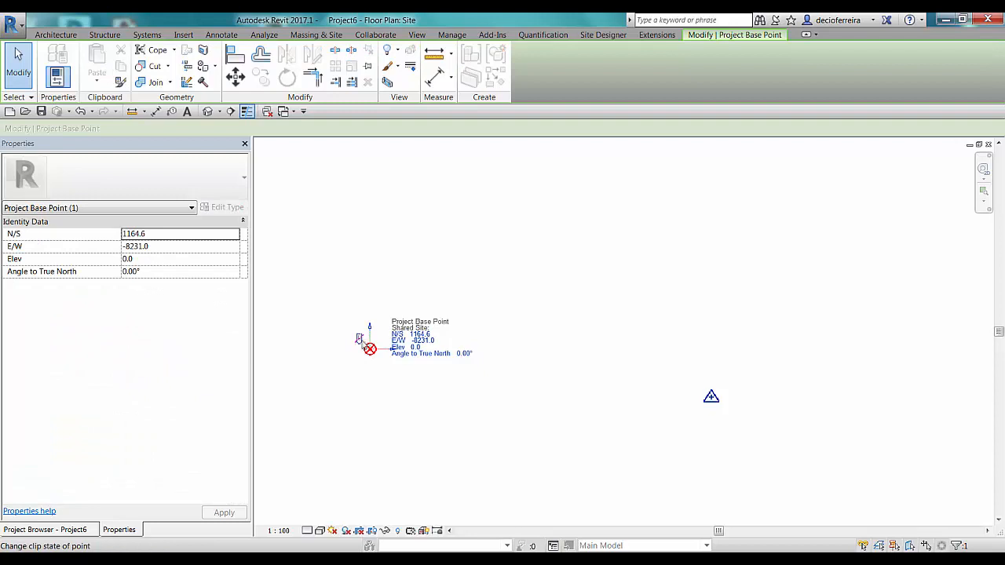
right_click(369, 350)
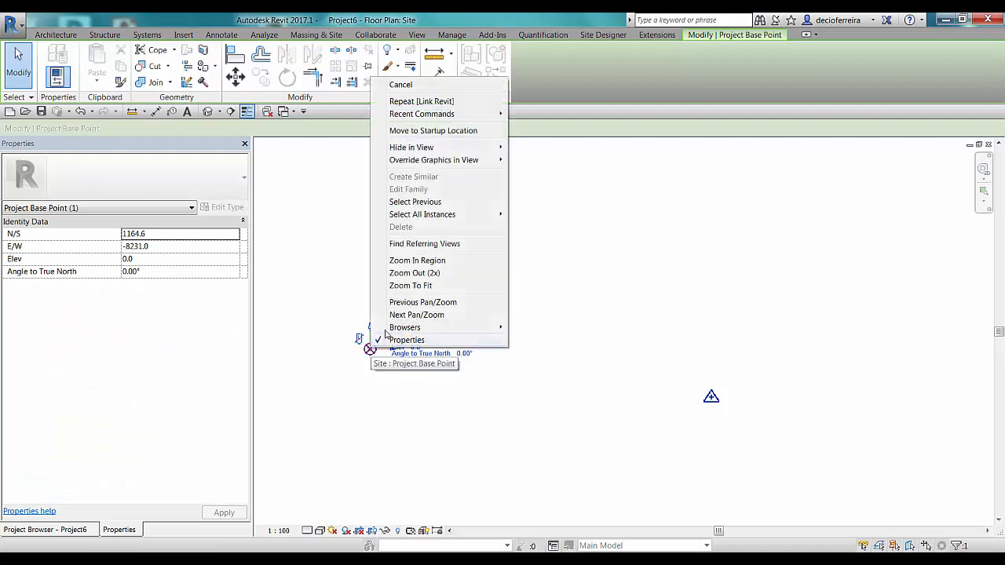
click(431, 132)
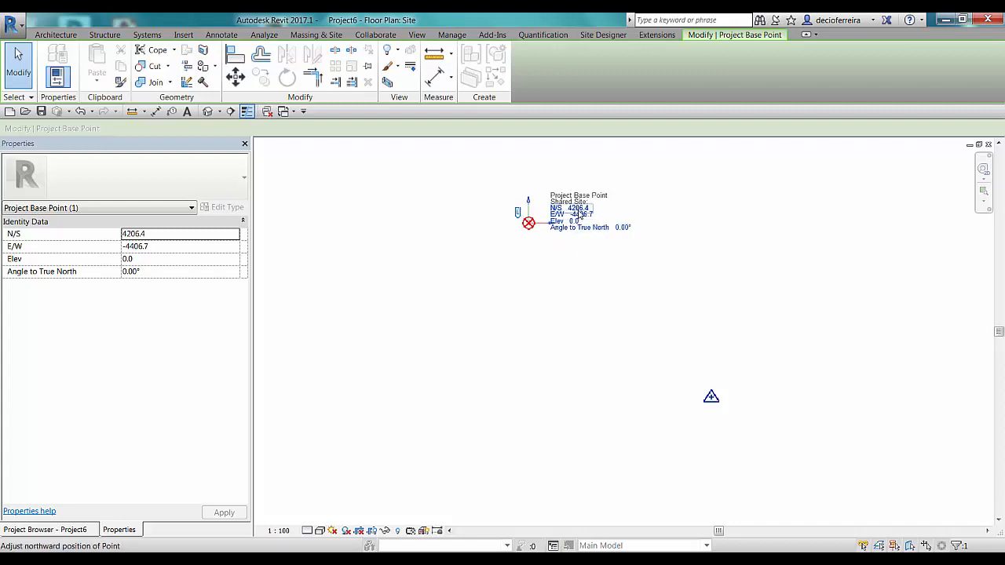
Step: Set the project base point's N/S and E/W coordinates to 0, clear the selection and fit the whole Site plan in view
click(581, 212)
text(0)
key(Return)
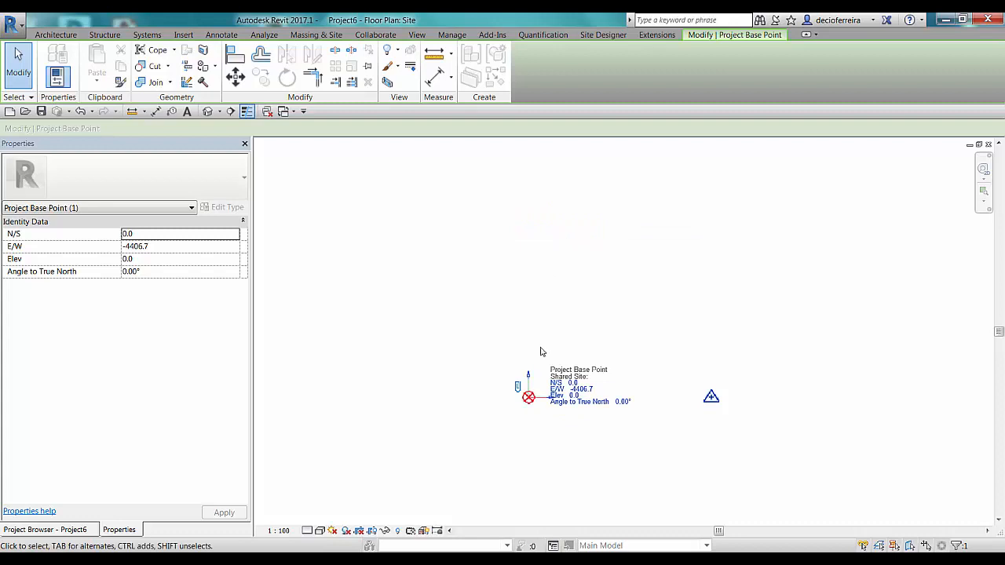
click(582, 390)
text(0)
key(Return)
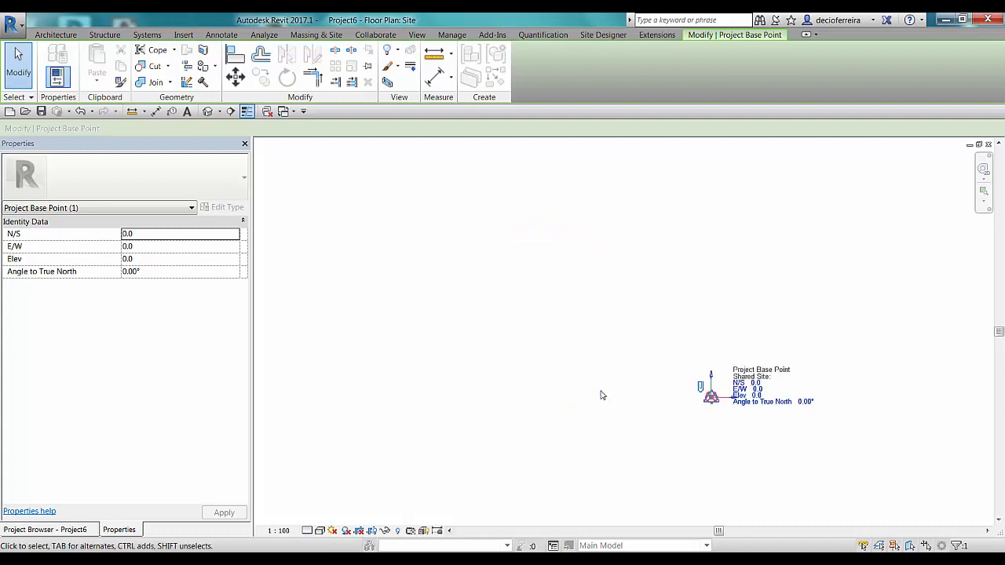
click(717, 441)
scroll(718, 416, up, 2)
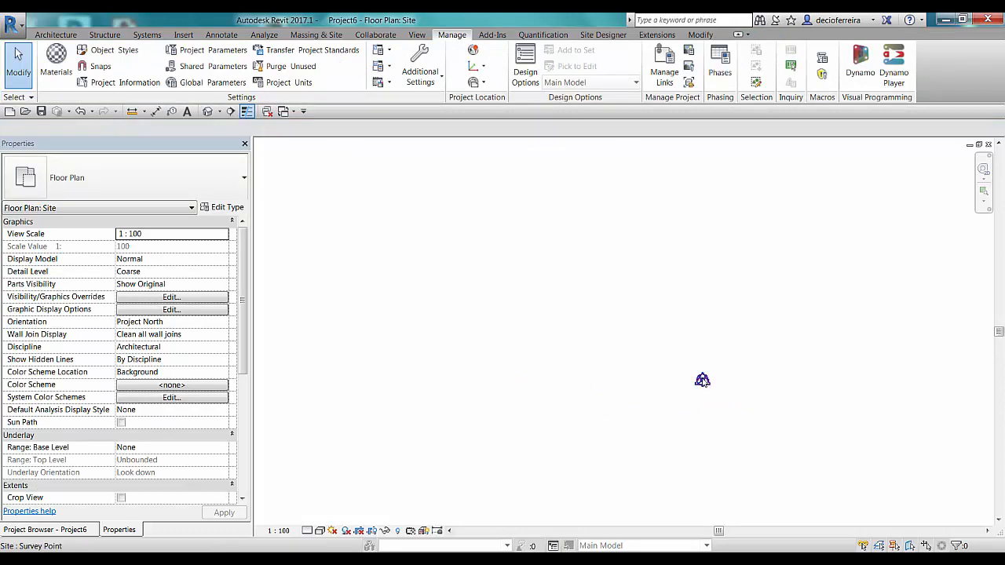
click(702, 382)
click(719, 439)
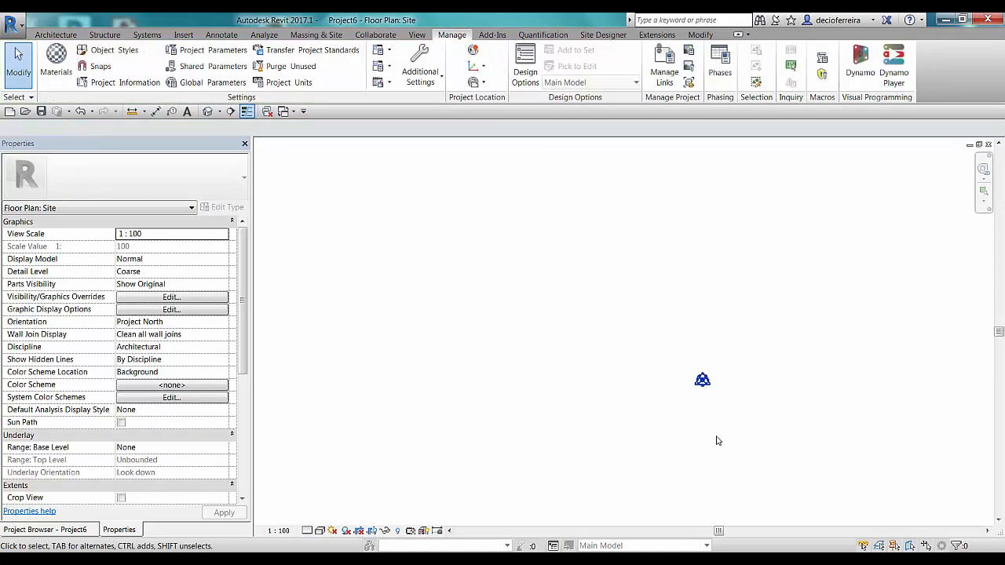
middle_click(701, 446)
middle_click(701, 446)
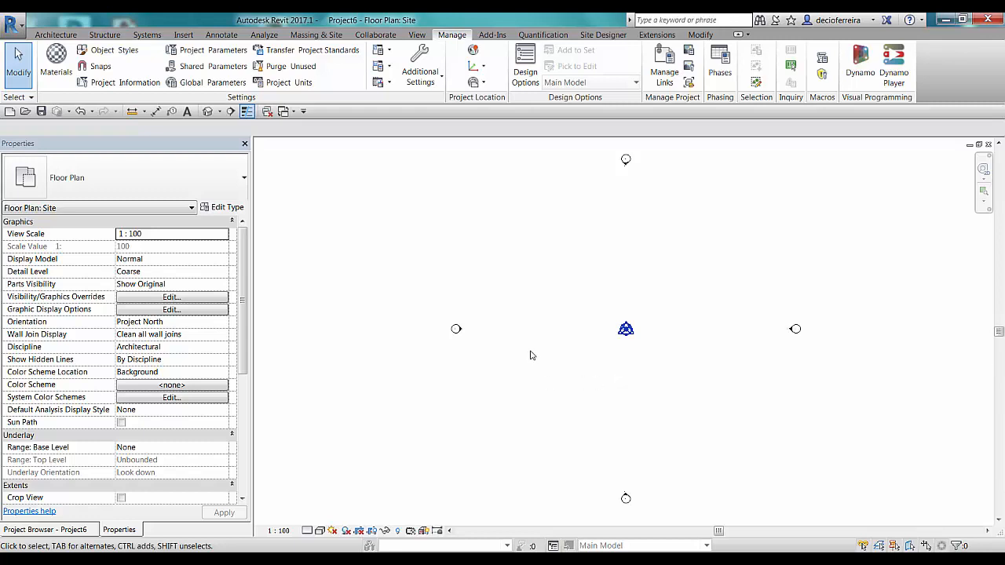
Step: Set the Site floor plan's orientation to True North
click(67, 530)
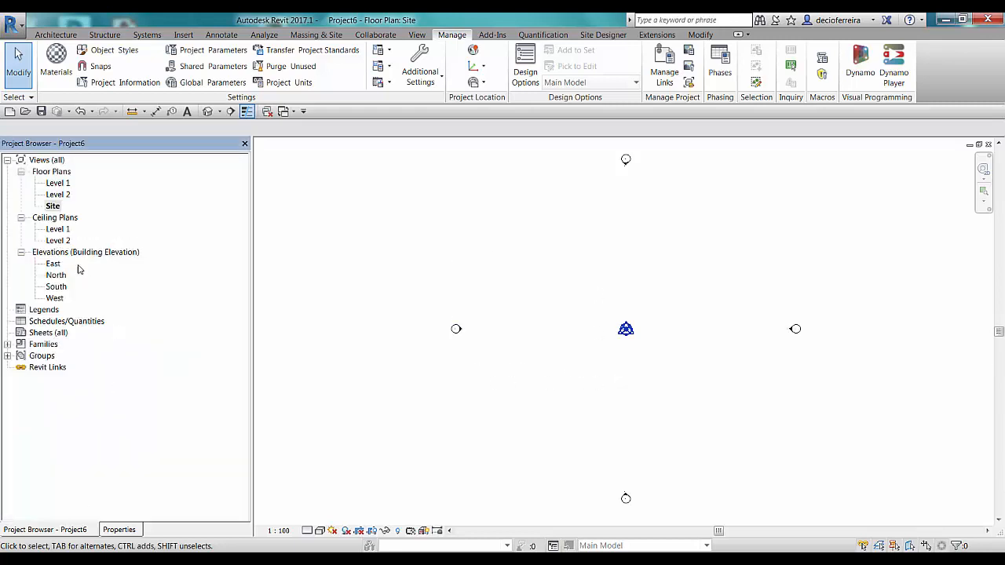
click(125, 530)
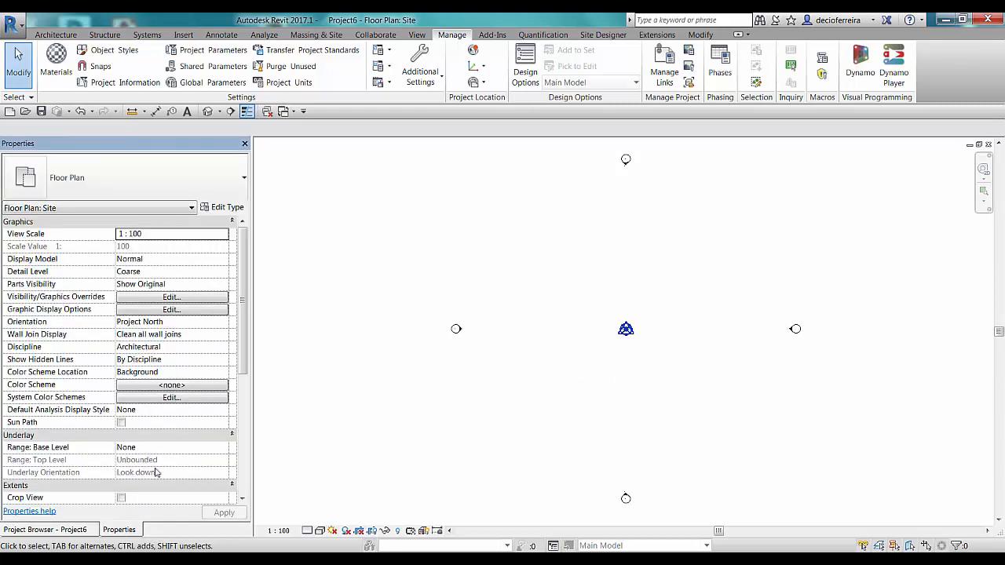
click(192, 324)
click(192, 325)
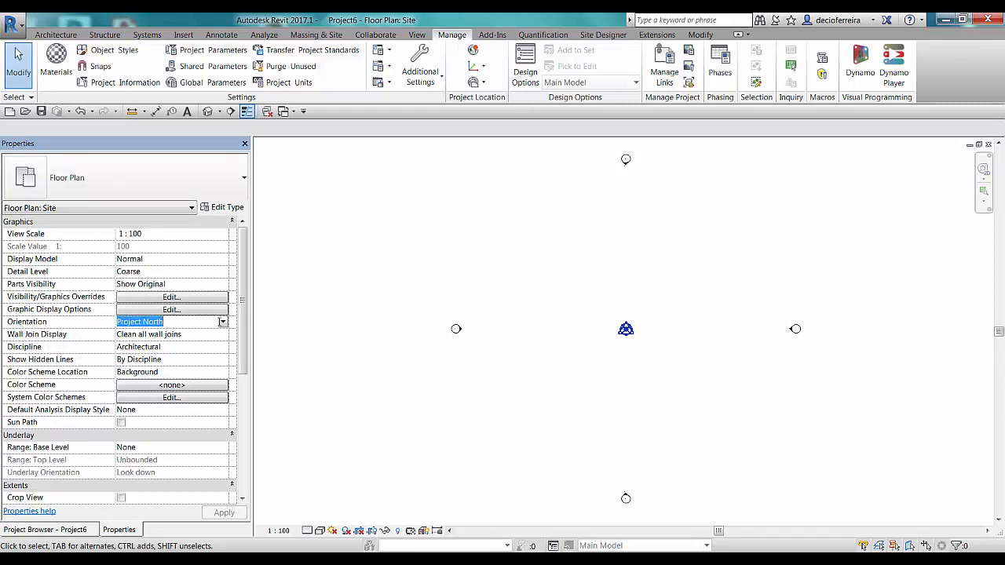
click(224, 323)
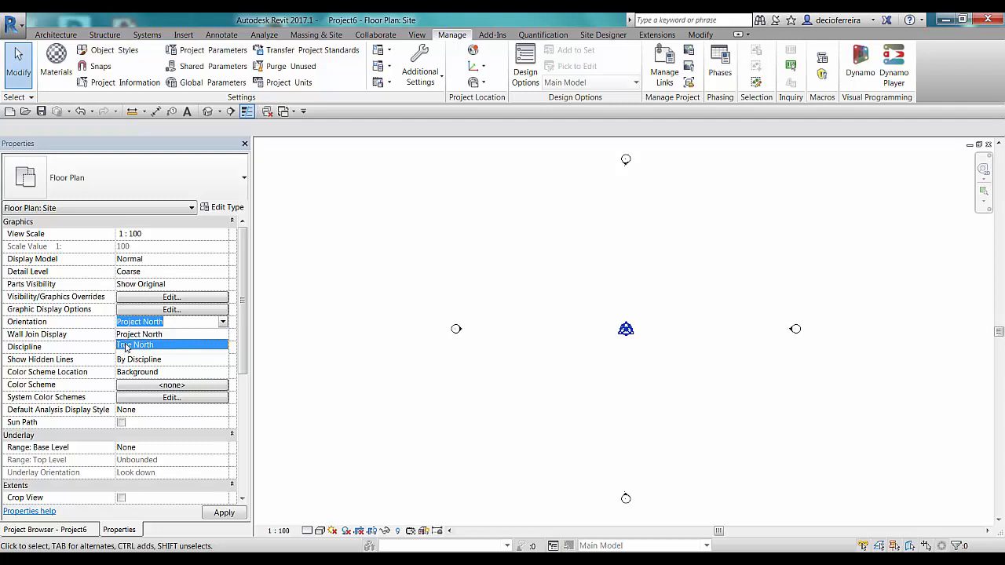
click(126, 347)
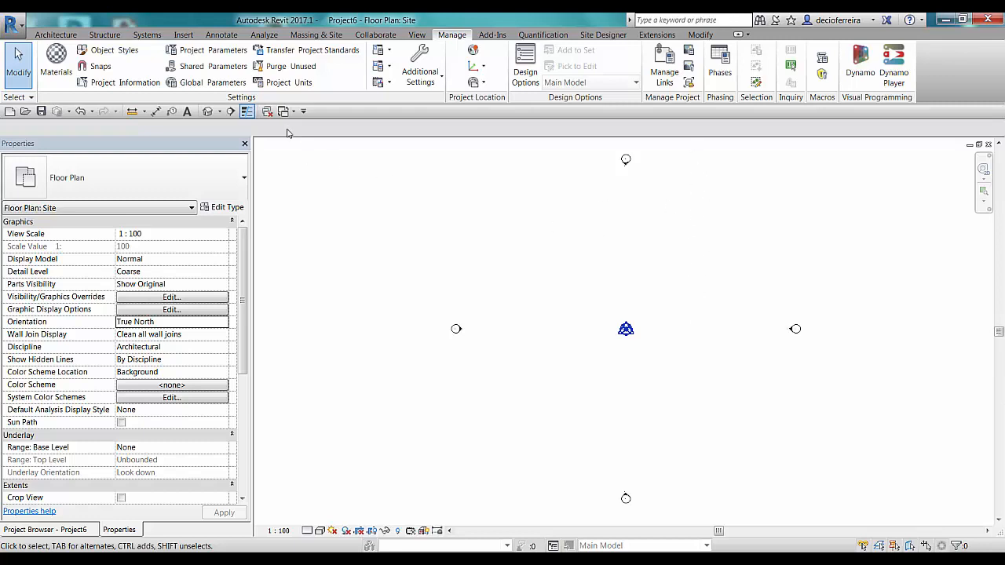
Step: Start a CAD link, dismiss the save reminder, choose levantamento topográfico.dwg and set its import units to meter
click(186, 35)
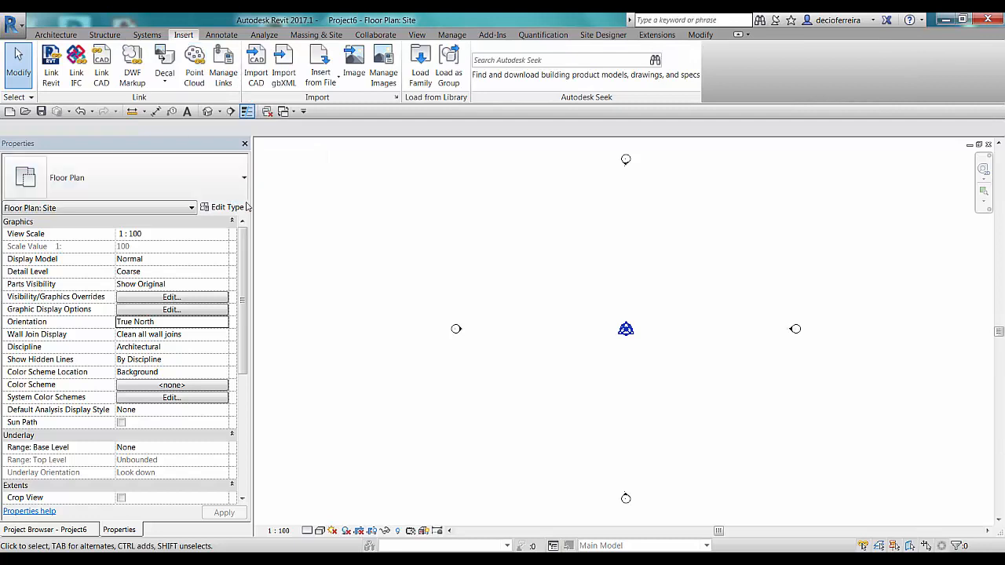
click(97, 74)
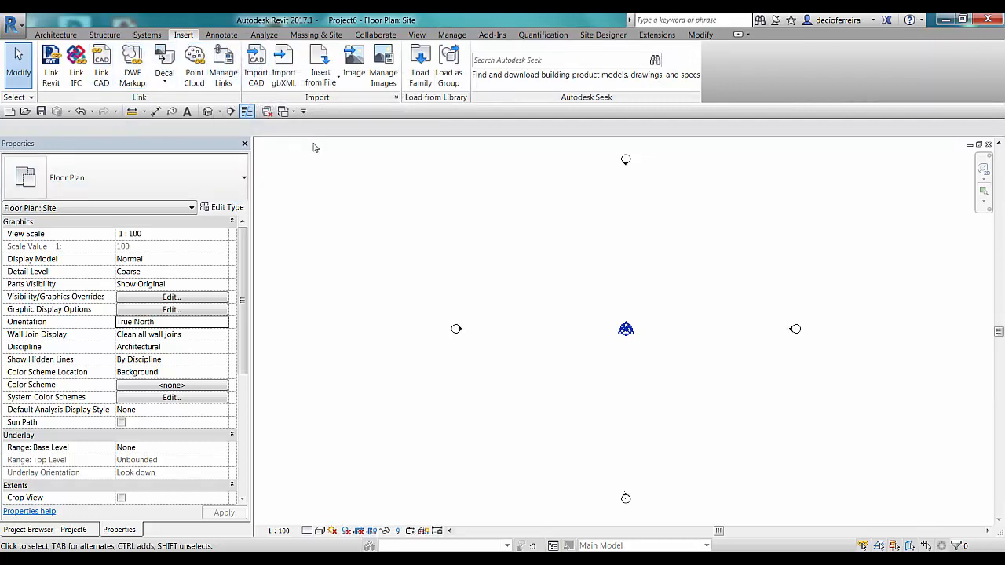
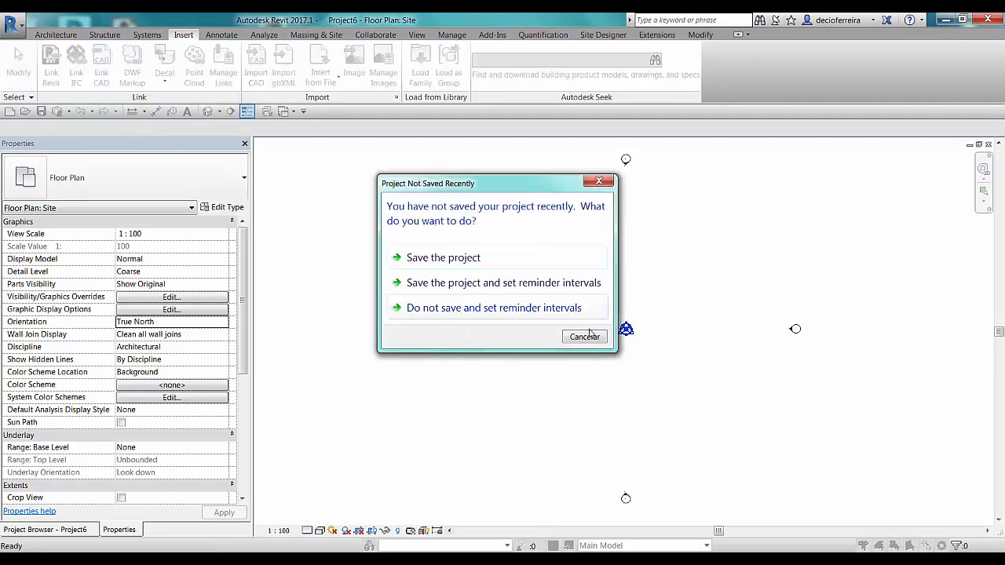
click(581, 330)
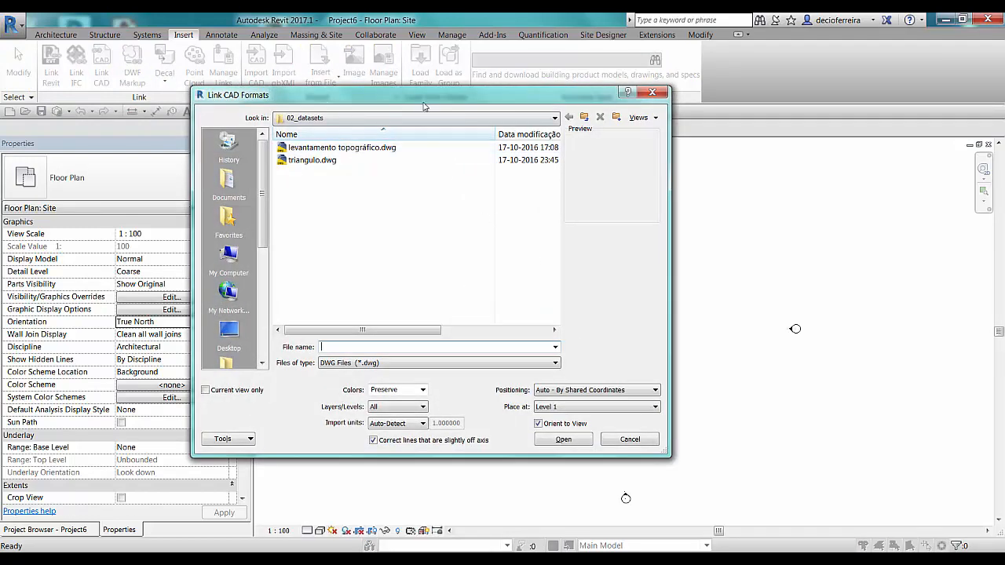
click(334, 151)
drag(399, 107, 276, 80)
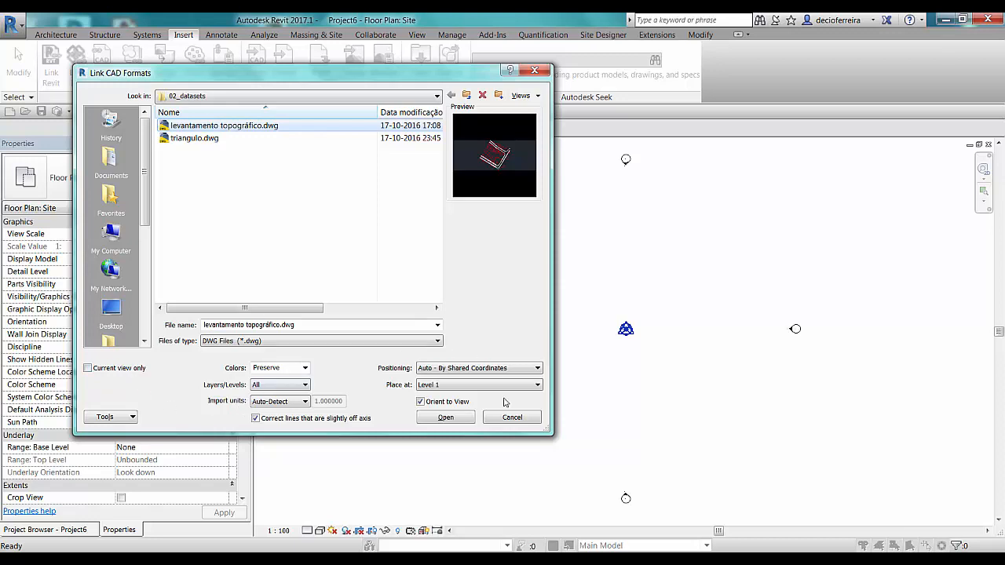
click(290, 401)
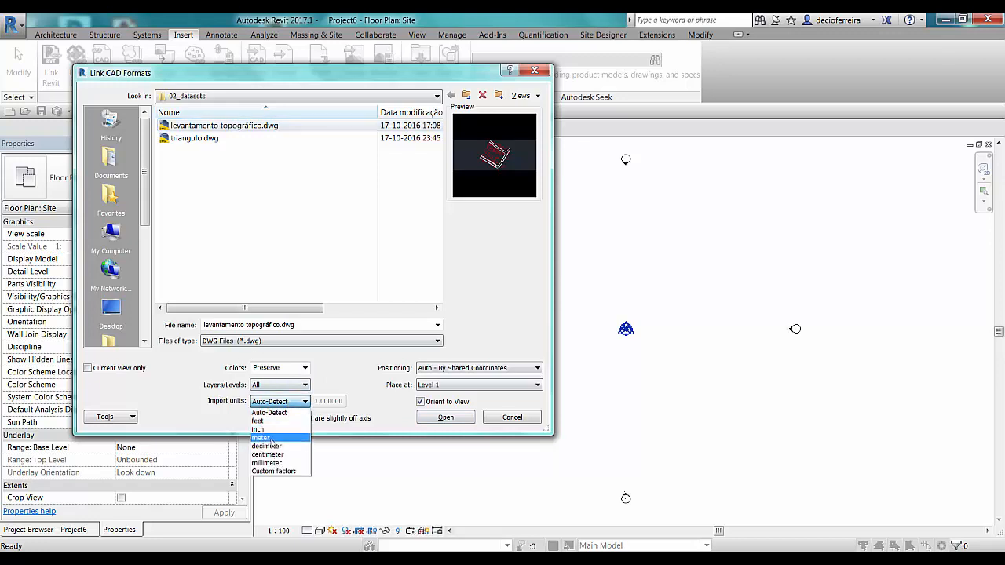
click(271, 438)
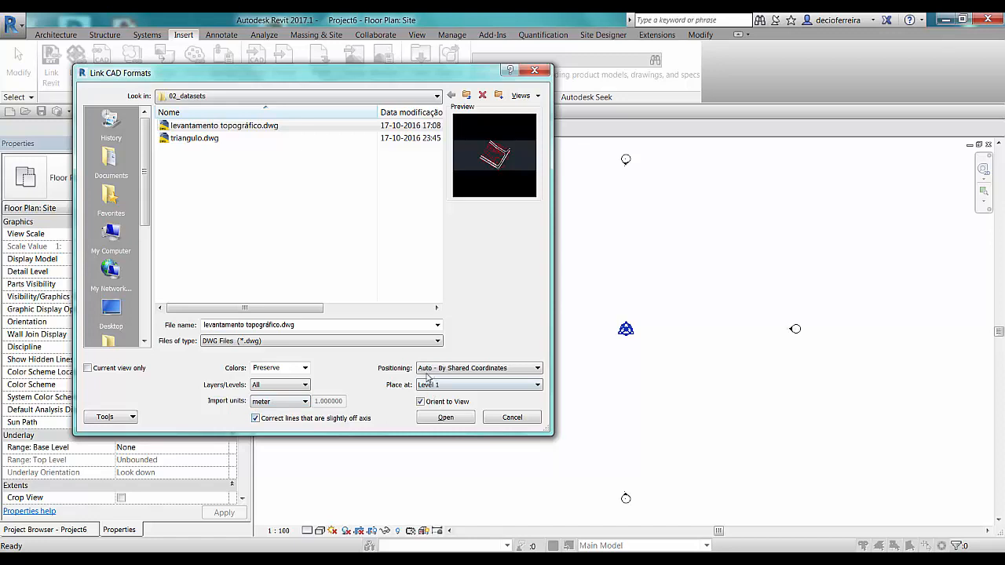
click(480, 368)
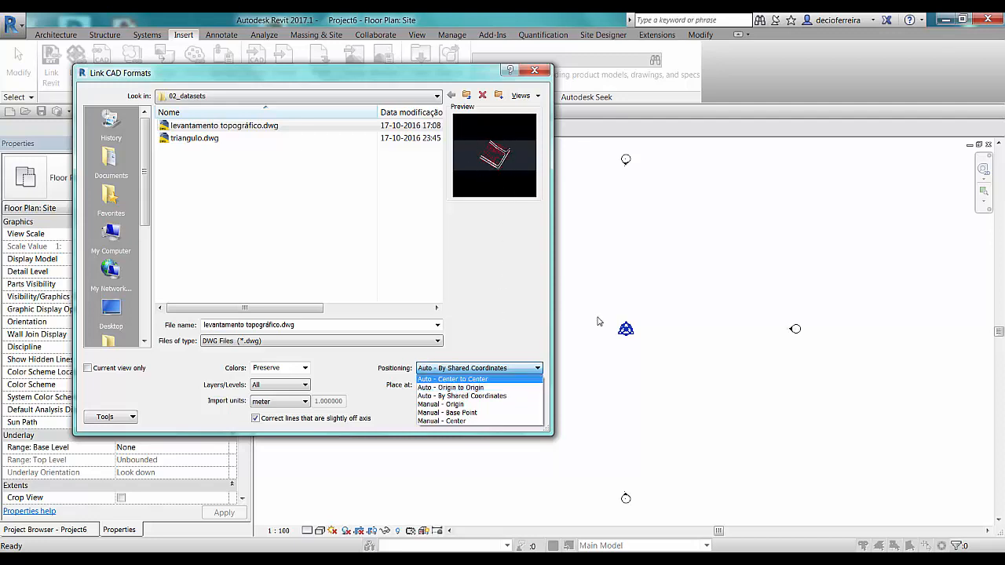
click(529, 298)
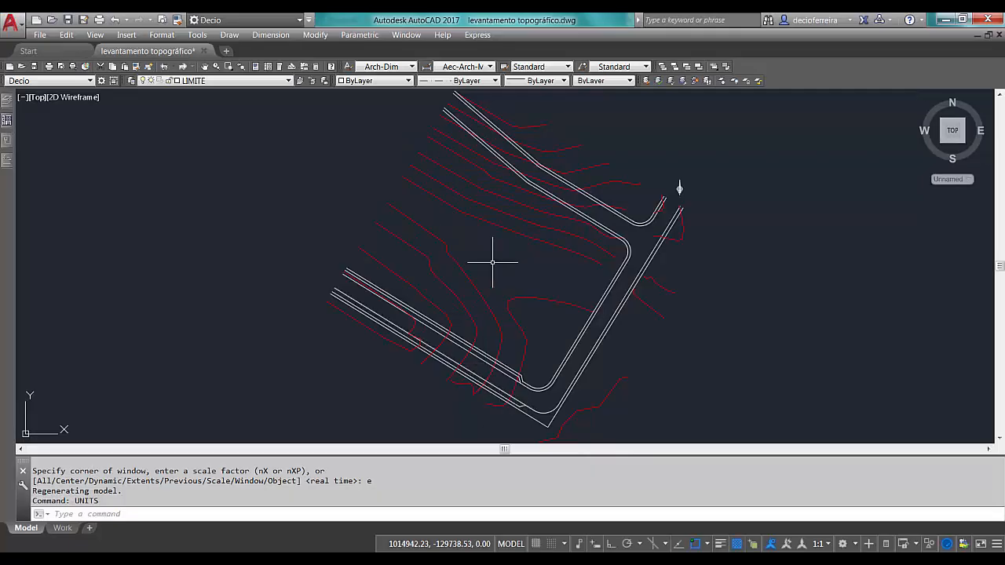
Step: Switch to AutoCAD and check the survey drawing's insertion scale units, closing the dialog without changes
key(Return)
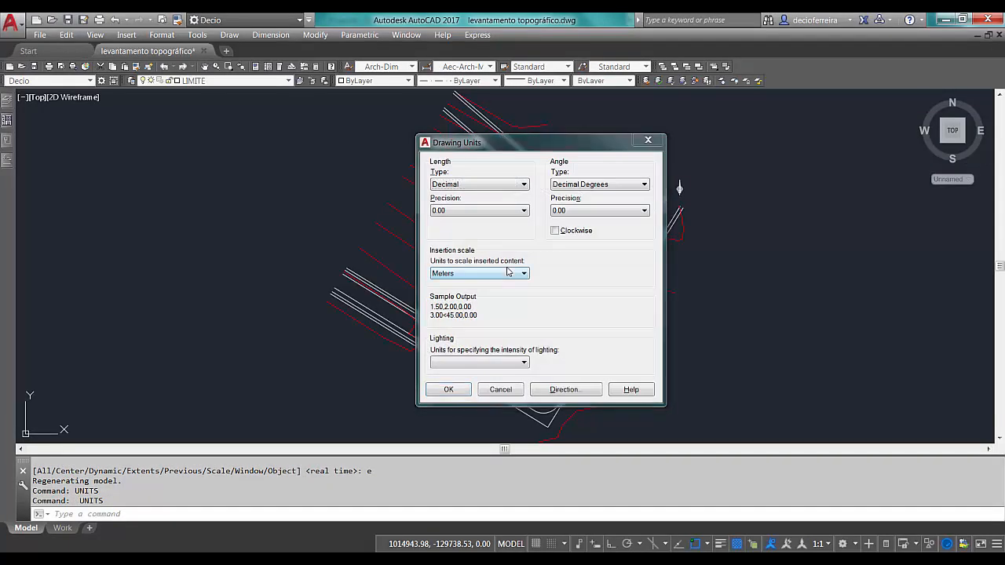
click(585, 302)
click(500, 390)
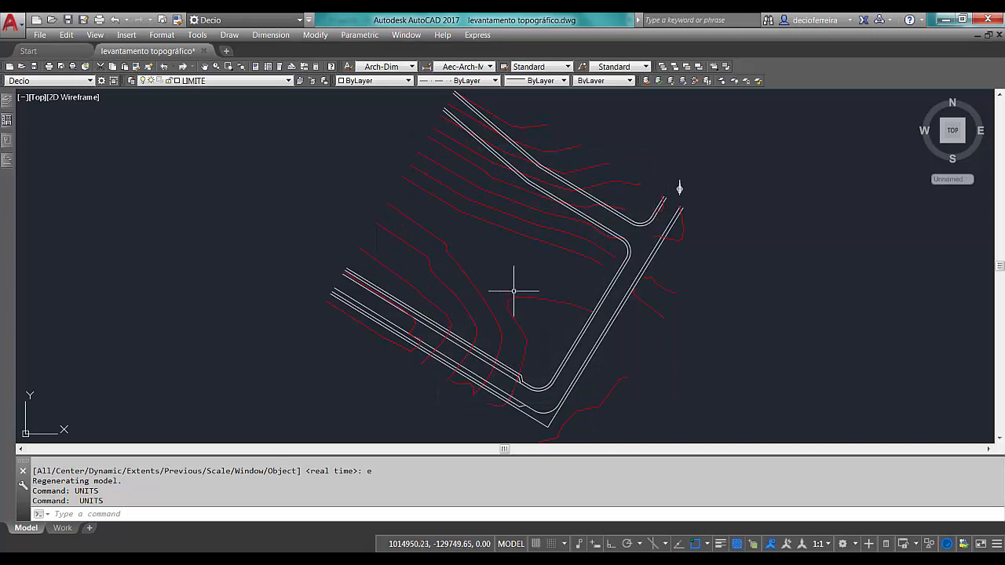
Step: Draw a circle centred on the drawing origin 0,0 with its radius reaching the survey linework
text(c)
key(Return)
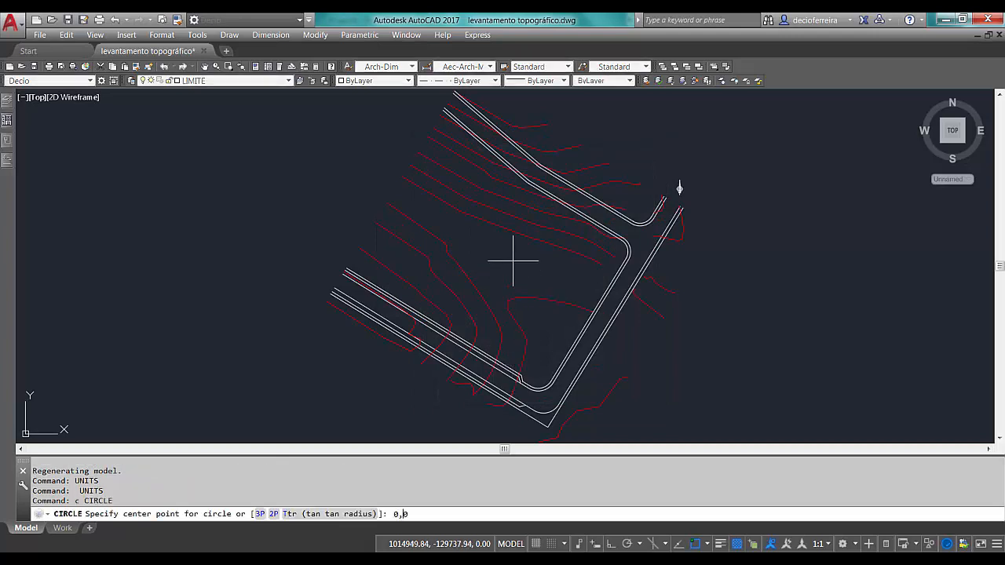
key(Return)
scroll(518, 228, down, 5)
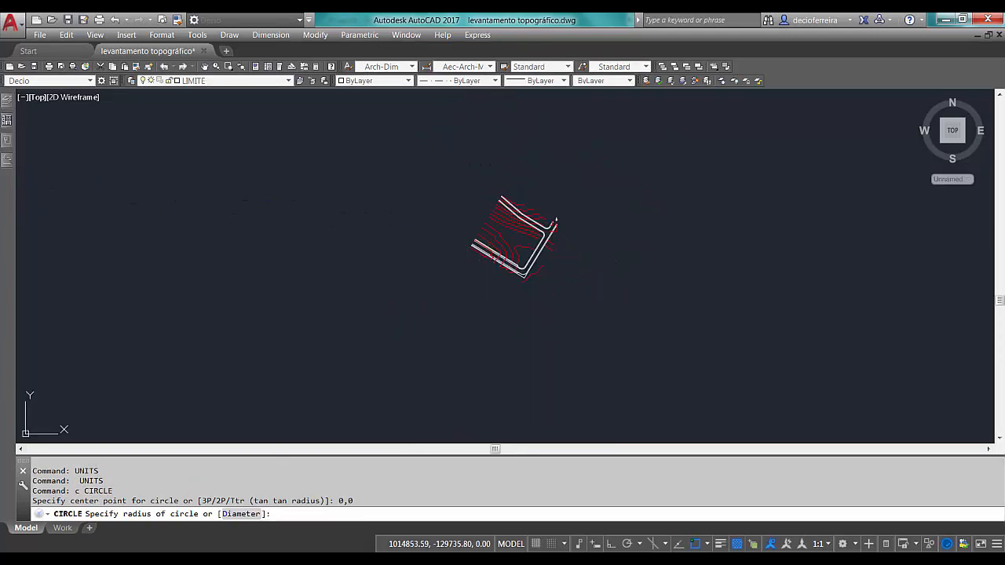
click(440, 241)
scroll(438, 240, down, 12)
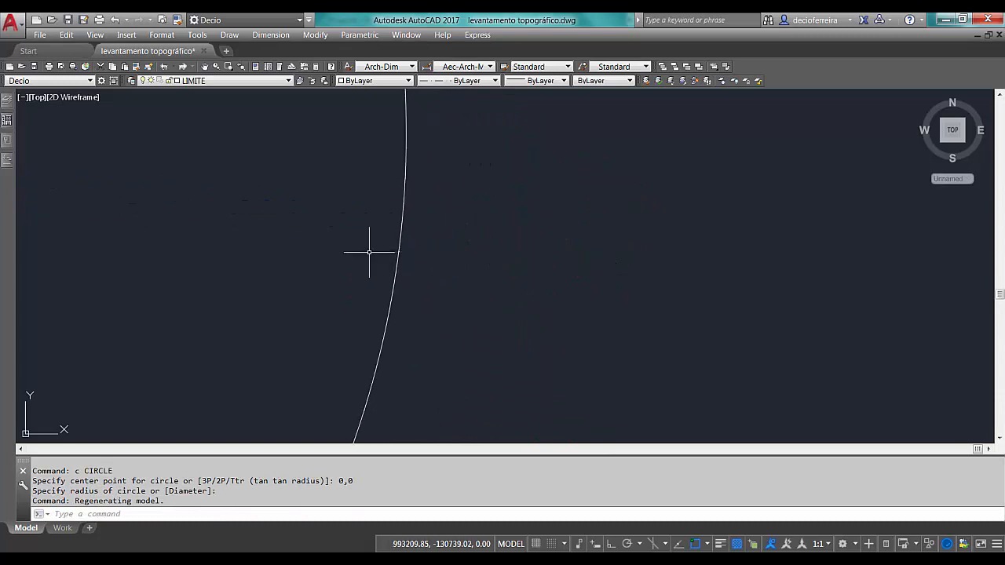
scroll(362, 253, down, 9)
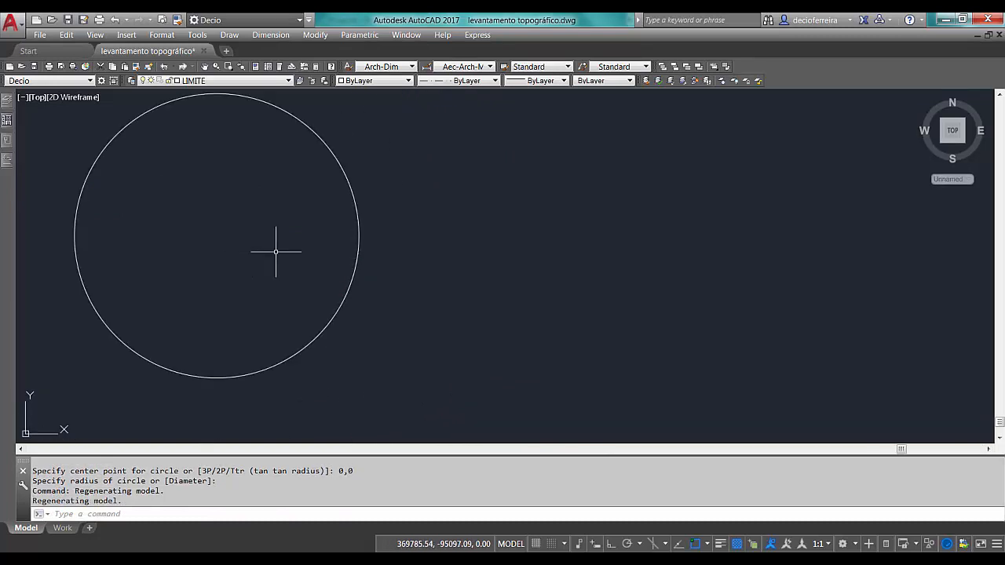
Step: Select the survey linework at the circle's edge to examine its distance from the origin, and clear the selection
click(331, 240)
click(370, 267)
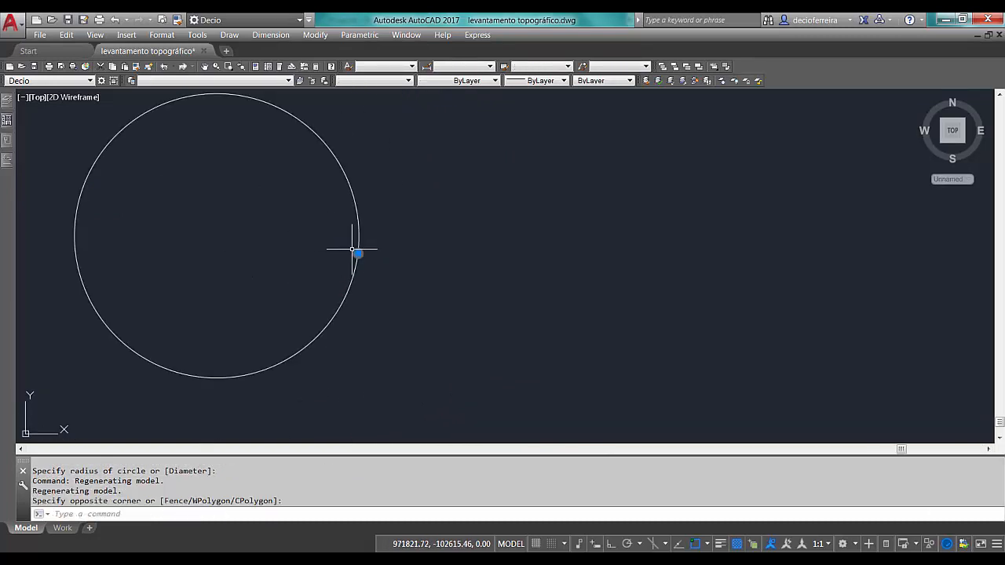
scroll(341, 249, up, 2)
mouse_move(322, 253)
middle_down()
mouse_move(577, 285)
mouse_move(616, 304)
middle_up()
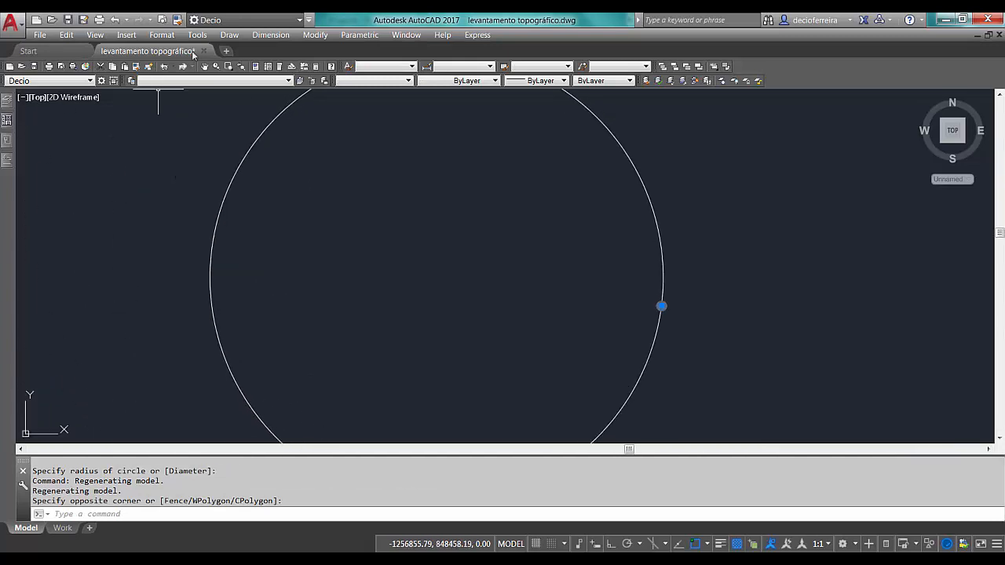
key(Escape)
key(Escape)
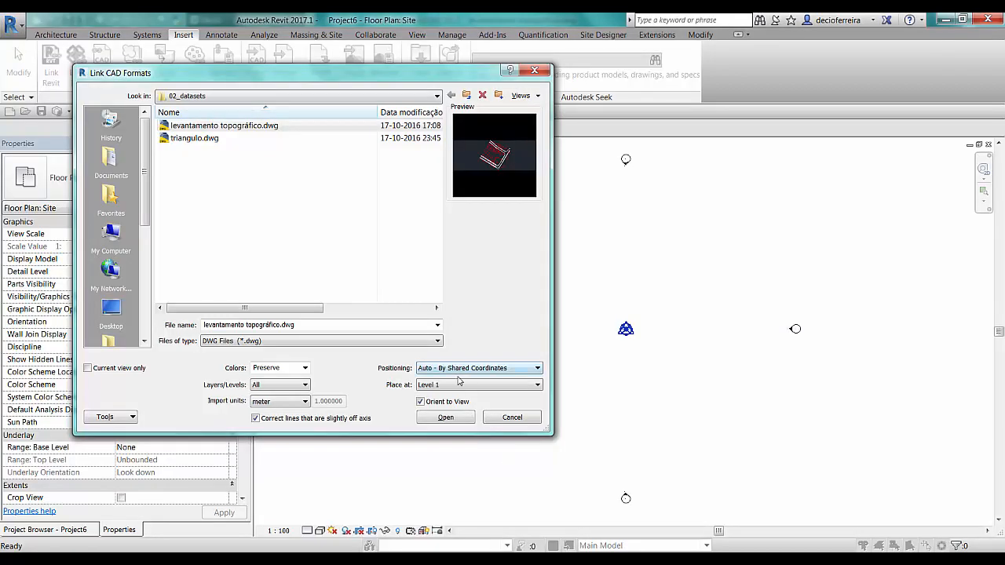
Step: Switch back to Revit and set the CAD link's positioning to Auto - Origin to Origin, keeping the link dialog open
click(453, 369)
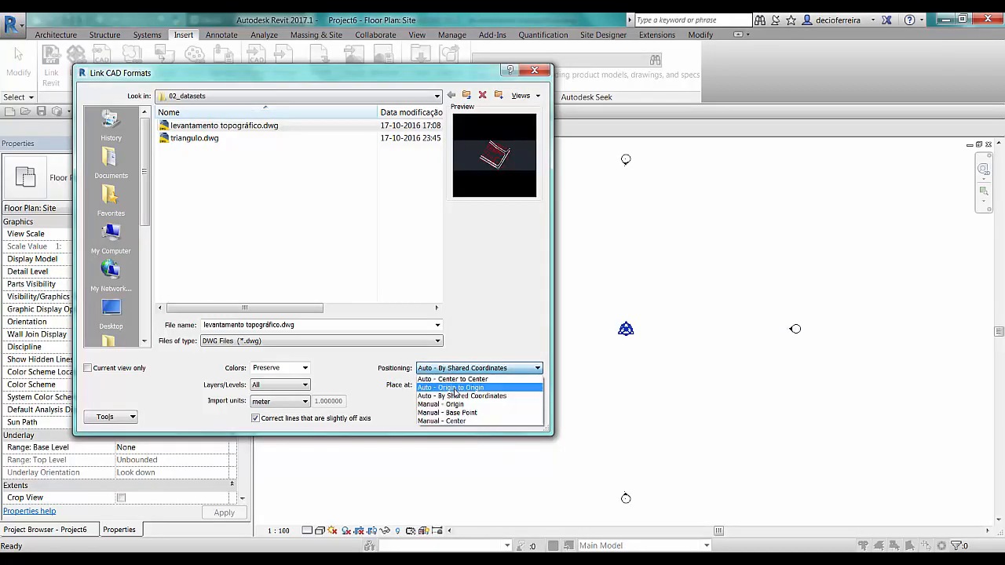
click(456, 388)
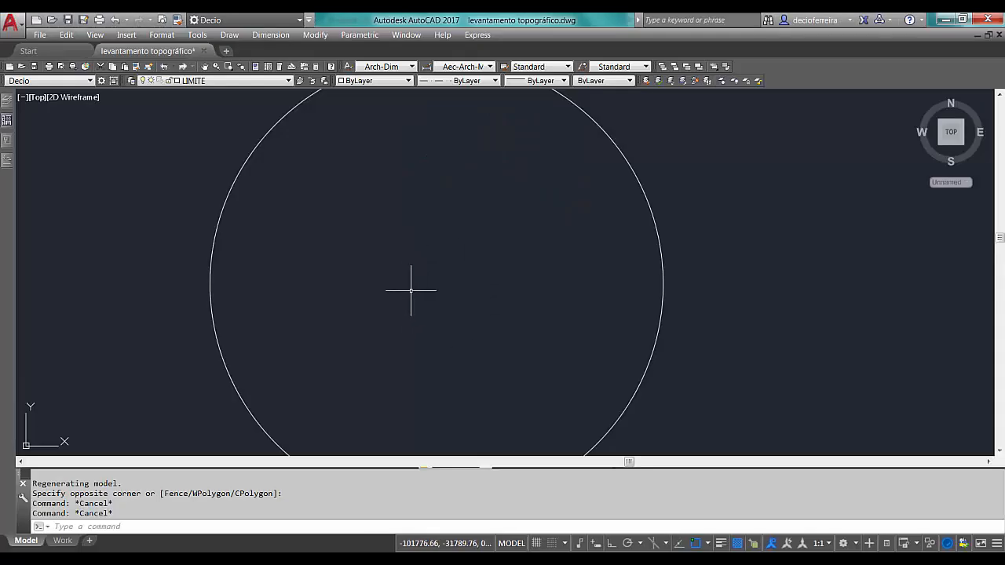
click(661, 311)
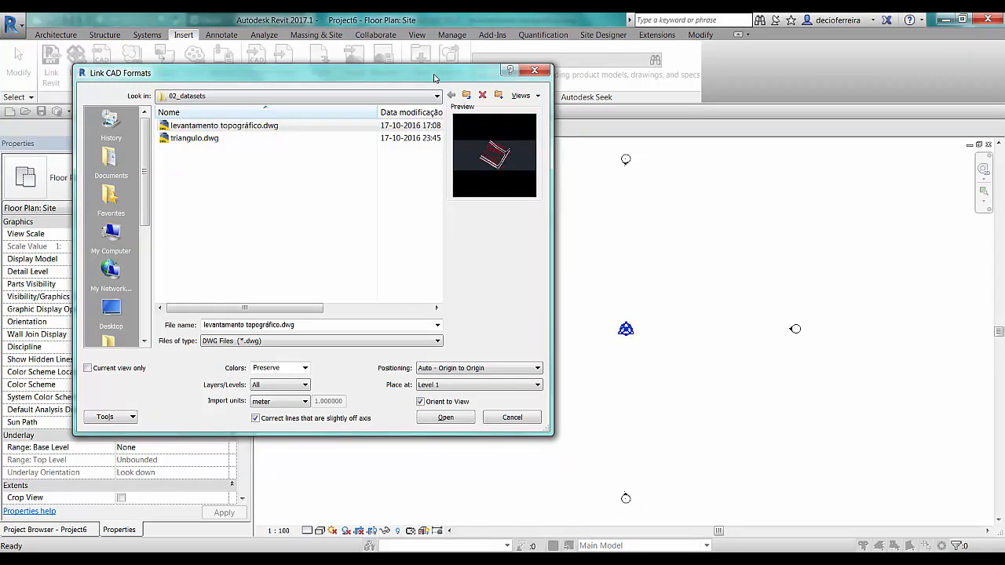
drag(433, 77, 394, 53)
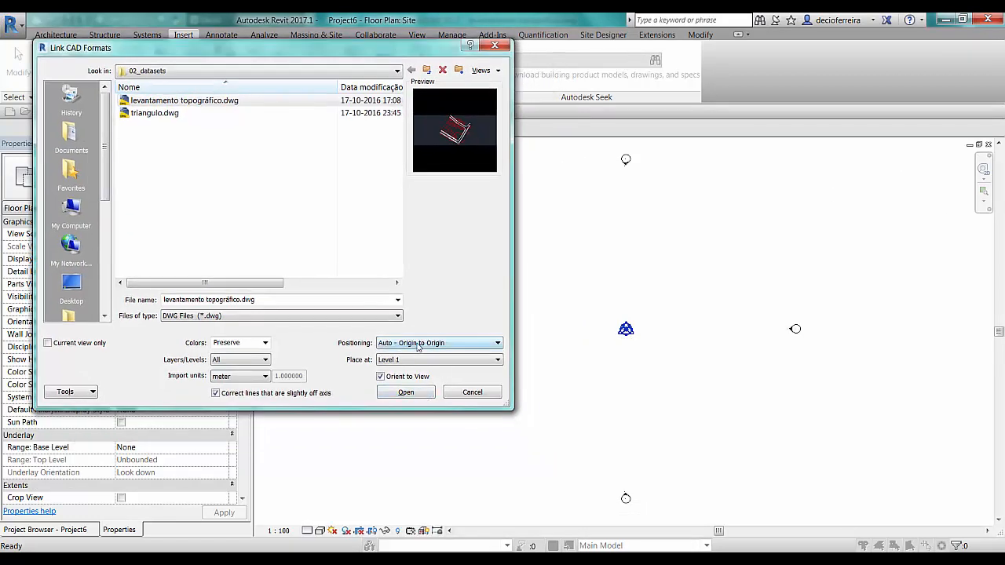
Step: Link levantamento topográfico.dwg at Level 1 in metres with Auto - Origin to Origin positioning
click(418, 344)
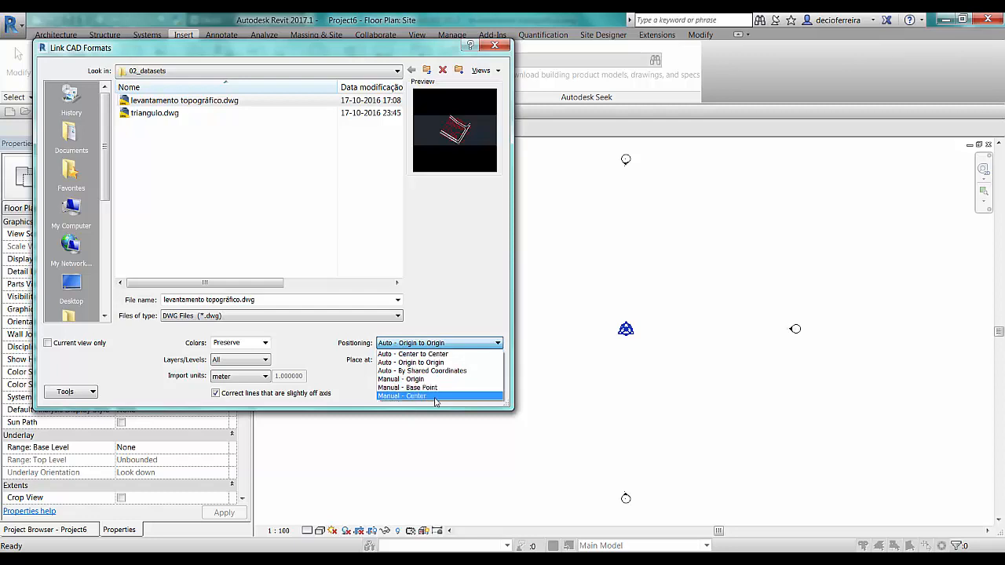
click(417, 364)
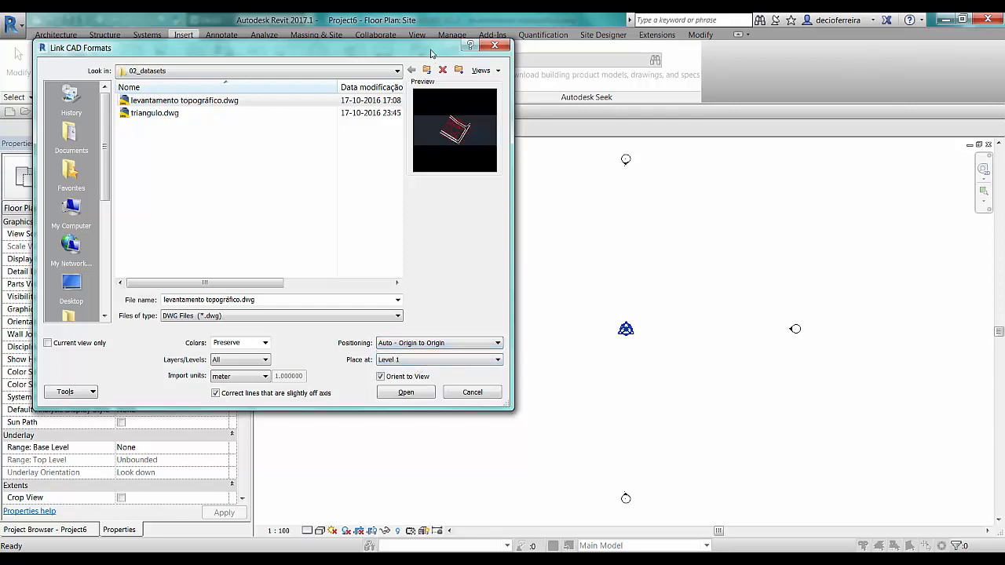
drag(430, 53, 290, 44)
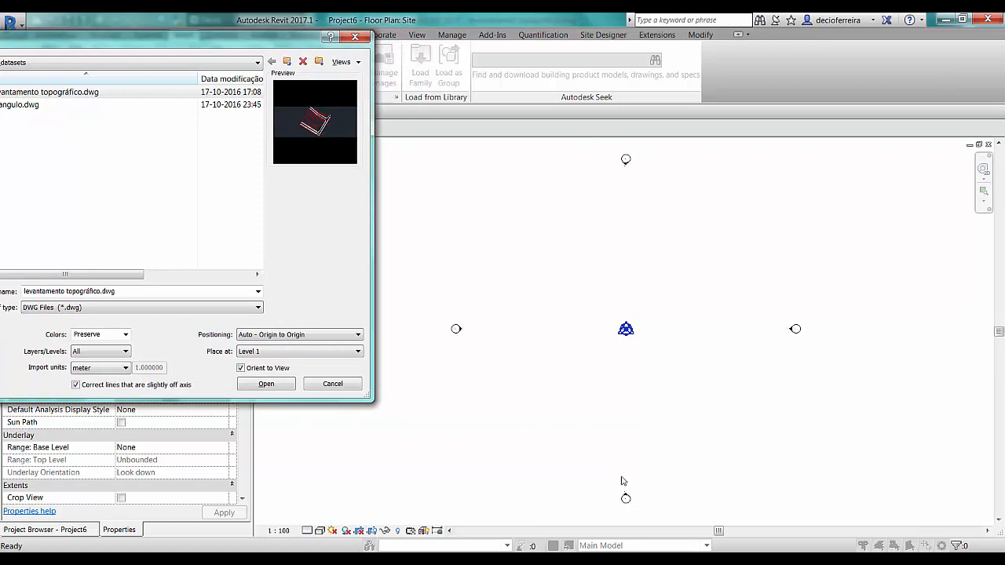
drag(271, 44, 565, 66)
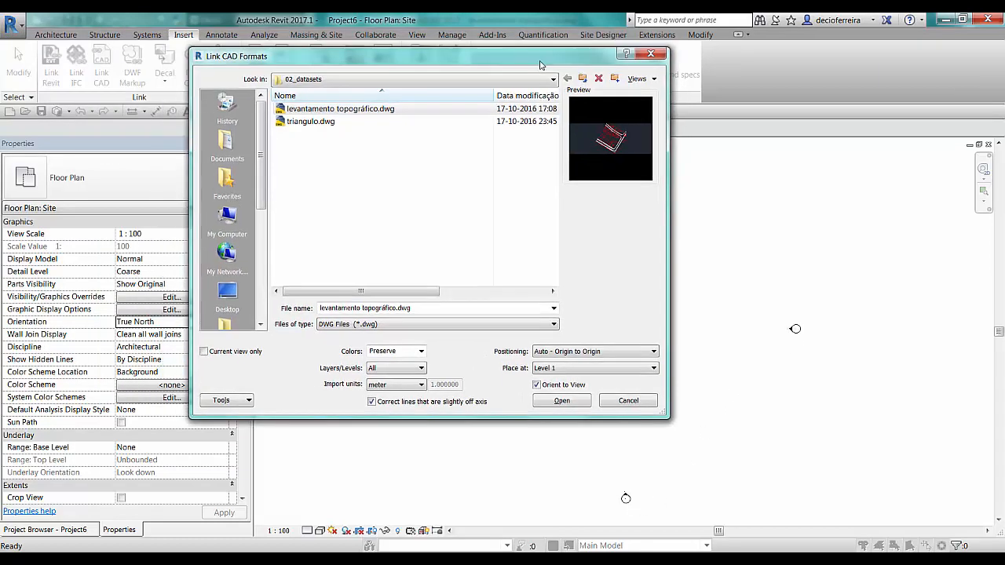
click(556, 404)
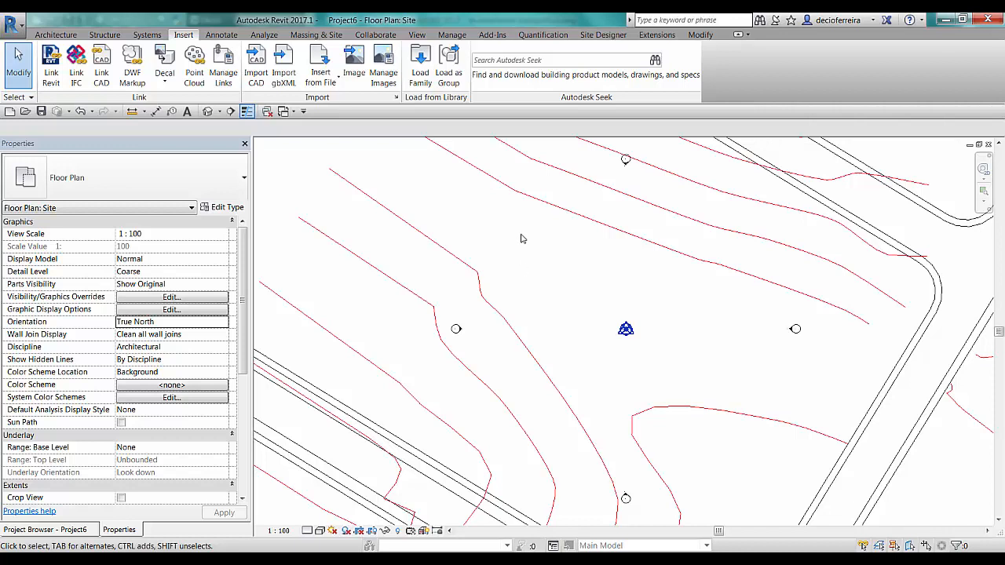
Step: Unpin the linked survey and try moving it away from the project origin, undo the move, and recheck the link's selection
scroll(659, 314, down, 3)
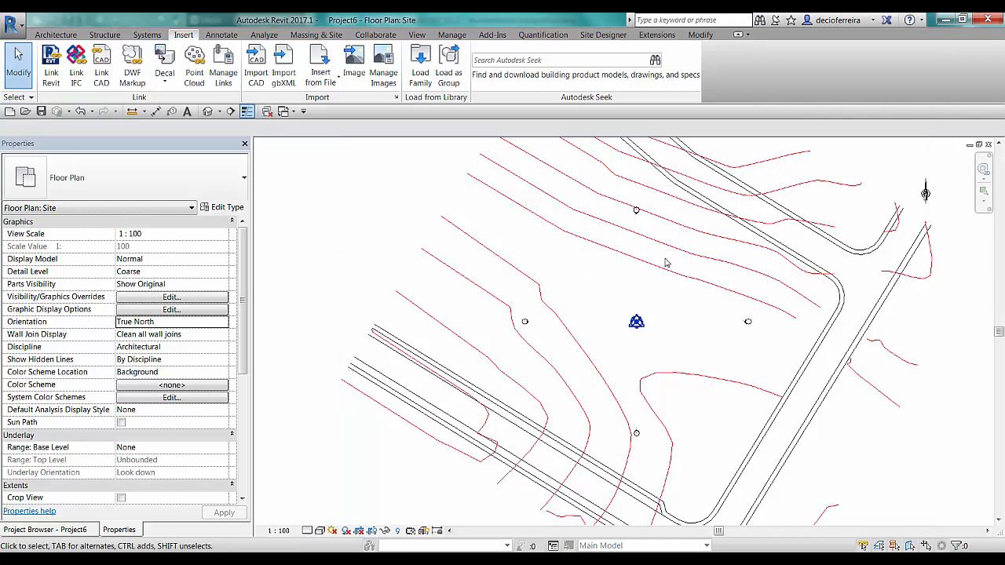
scroll(673, 274, down, 2)
scroll(634, 307, down, 2)
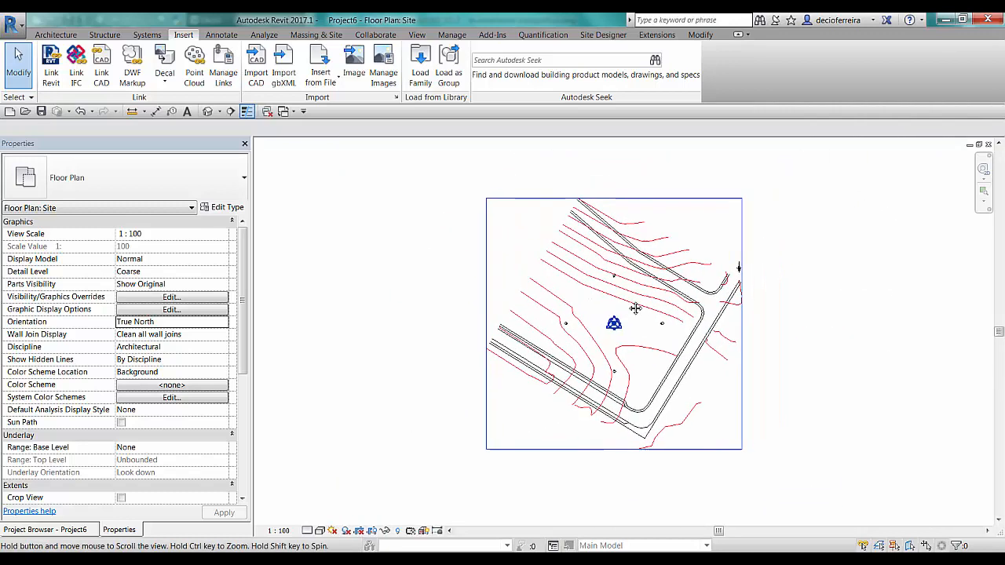
scroll(610, 286, up, 1)
click(632, 296)
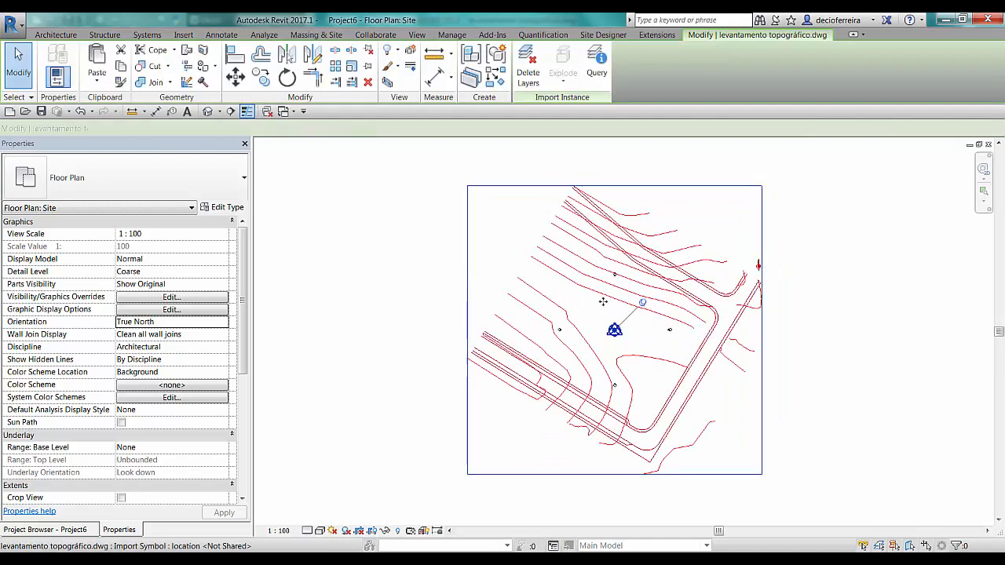
click(644, 304)
drag(617, 301, 438, 222)
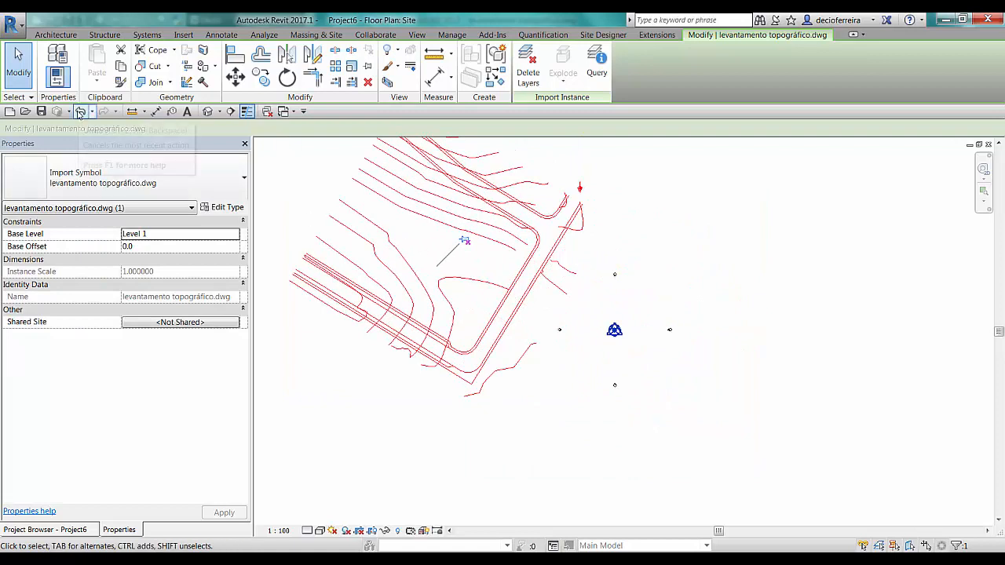
click(80, 112)
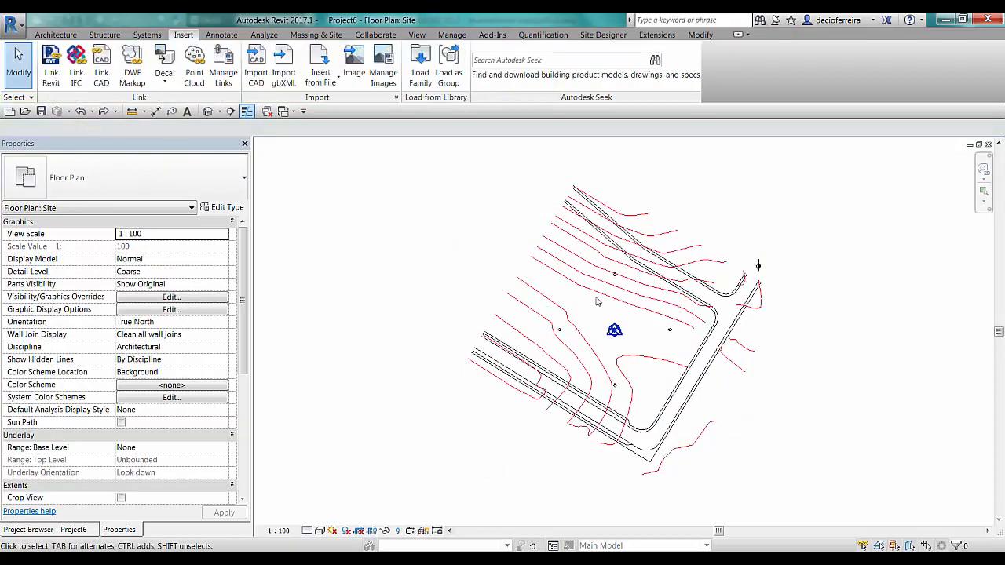
click(633, 311)
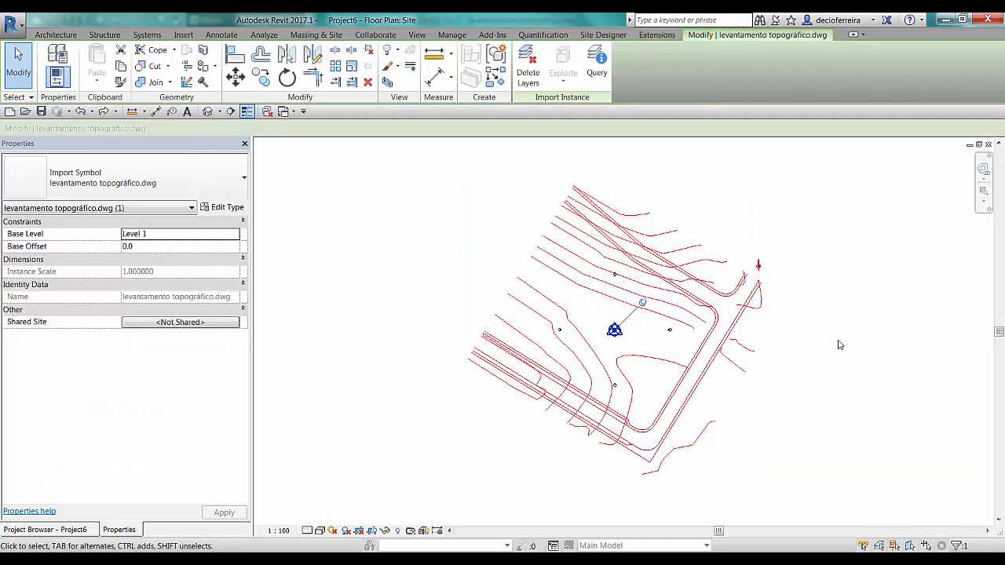
click(869, 320)
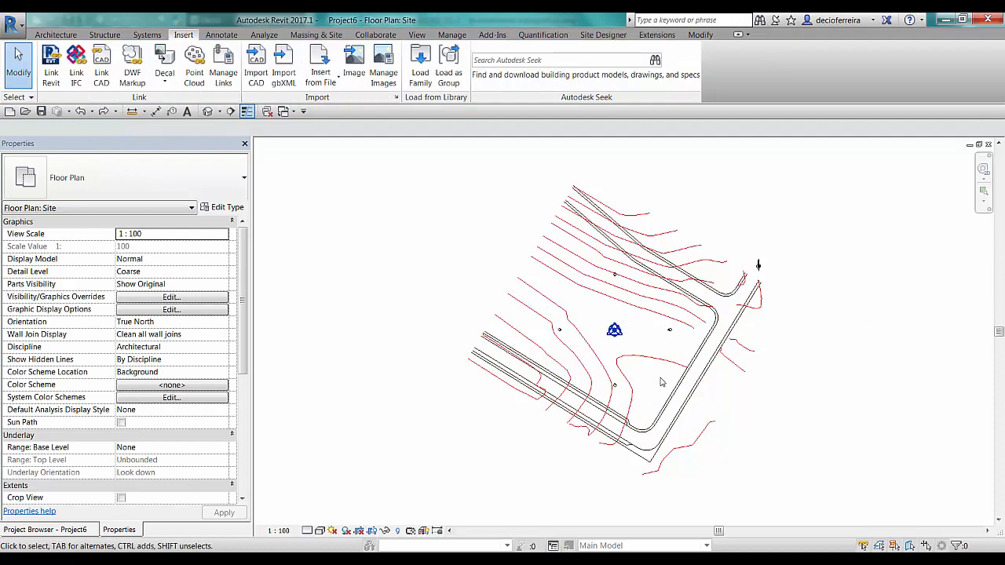
scroll(760, 262, up, 3)
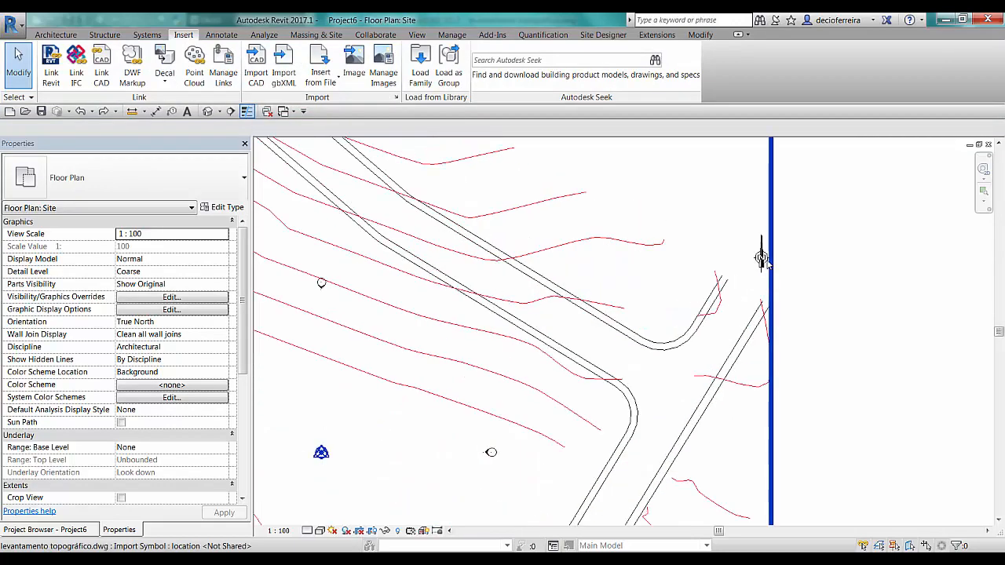
middle_drag(763, 256, 871, 253)
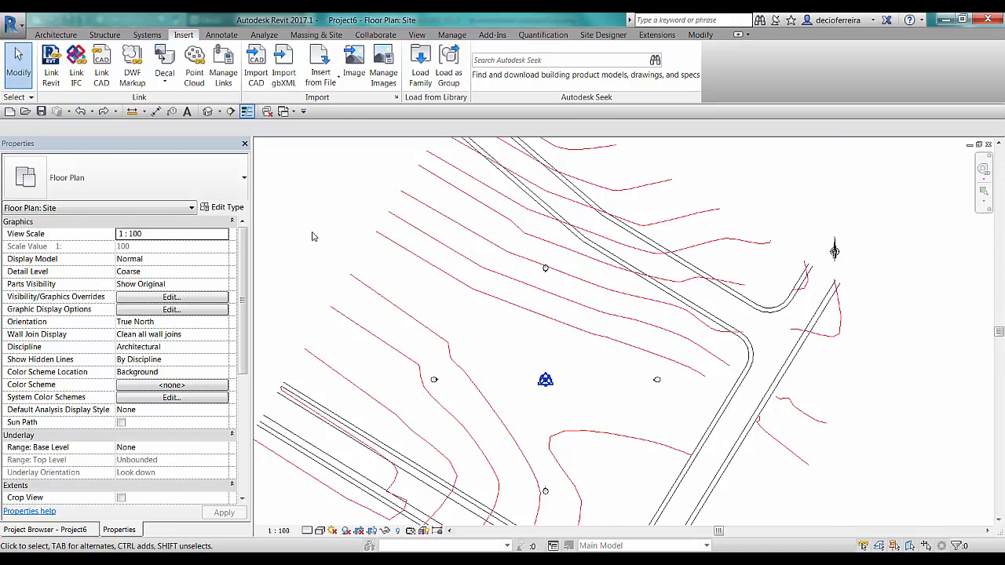
scroll(394, 228, down, 2)
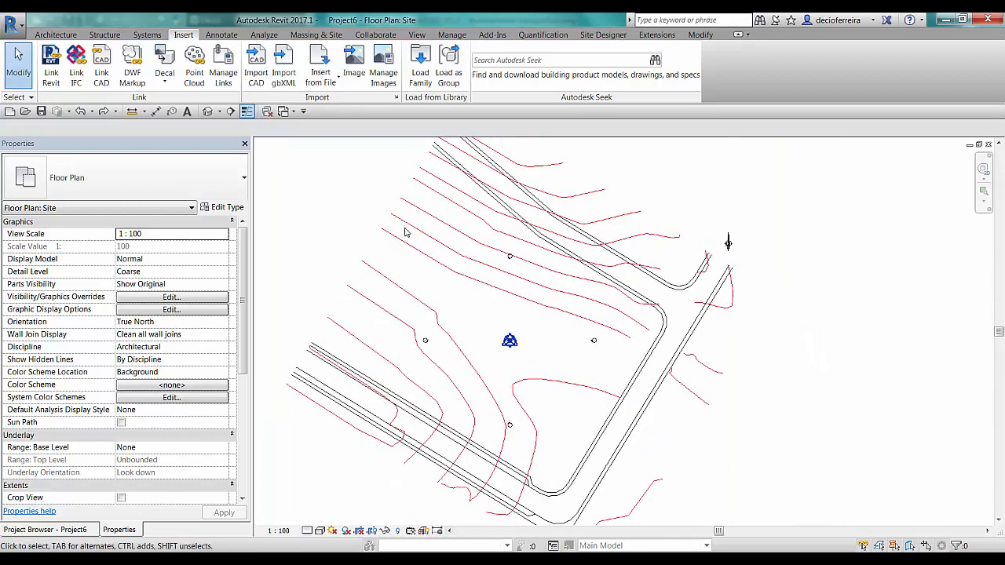
middle_drag(442, 204, 437, 250)
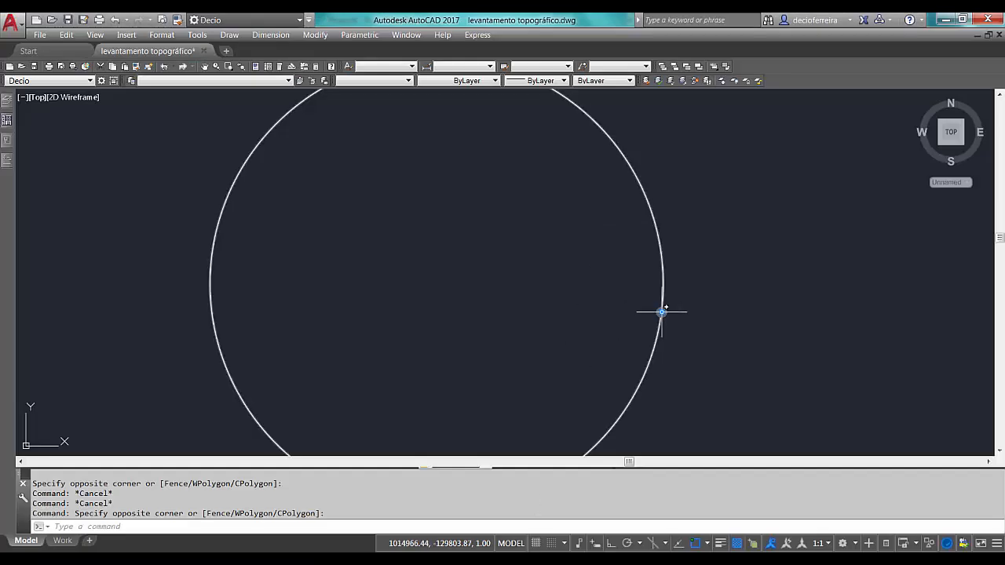
Step: Switch to AutoCAD and erase the large circle centred on the drawing origin
click(664, 284)
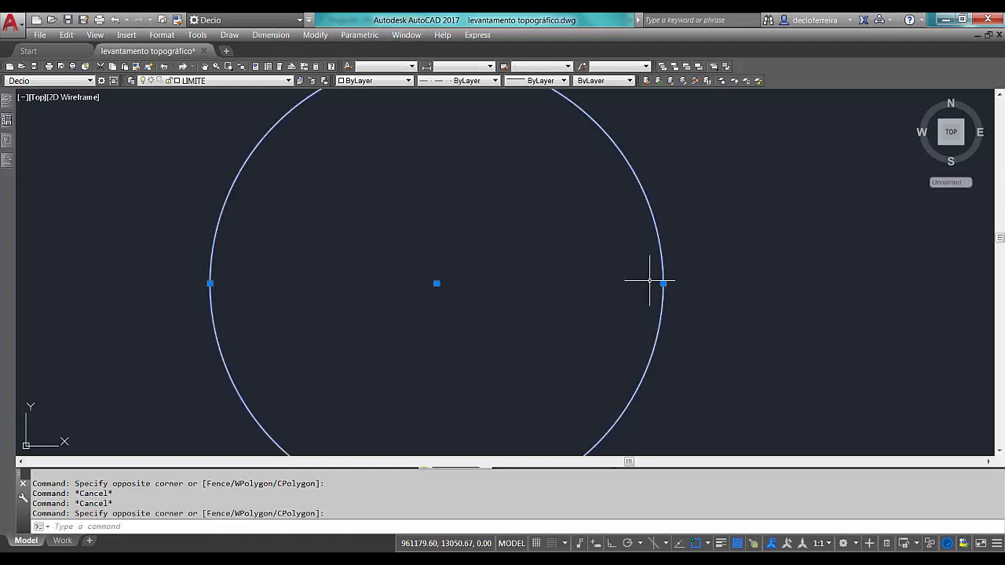
text(e)
key(Return)
text(z)
key(Return)
text(e)
key(Return)
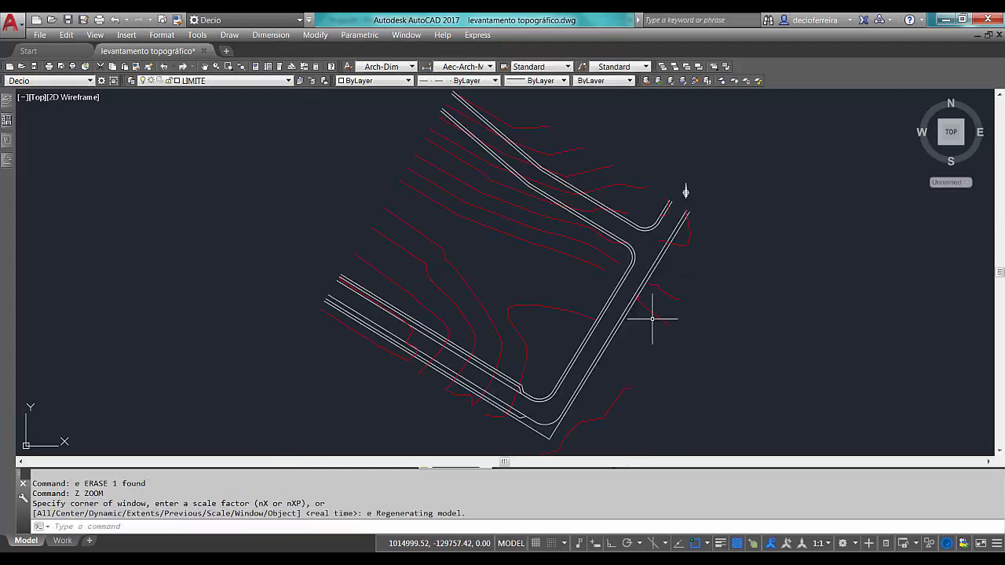
Step: Add an X ordinate dimension at the end of the road edge beside the north symbol, with its leader running upward
scroll(664, 216, up, 4)
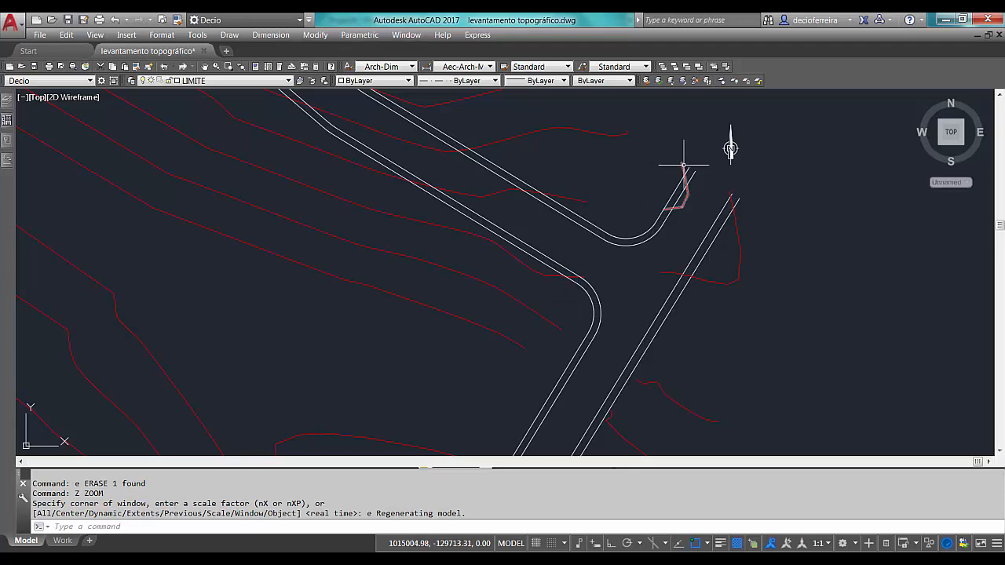
scroll(617, 211, down, 2)
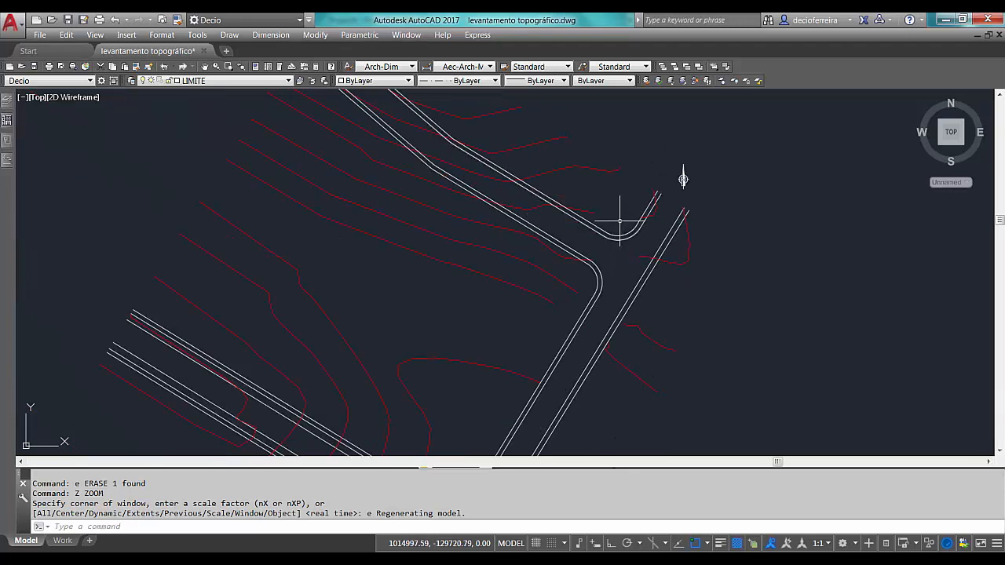
scroll(616, 224, up, 4)
middle_drag(620, 213, 555, 313)
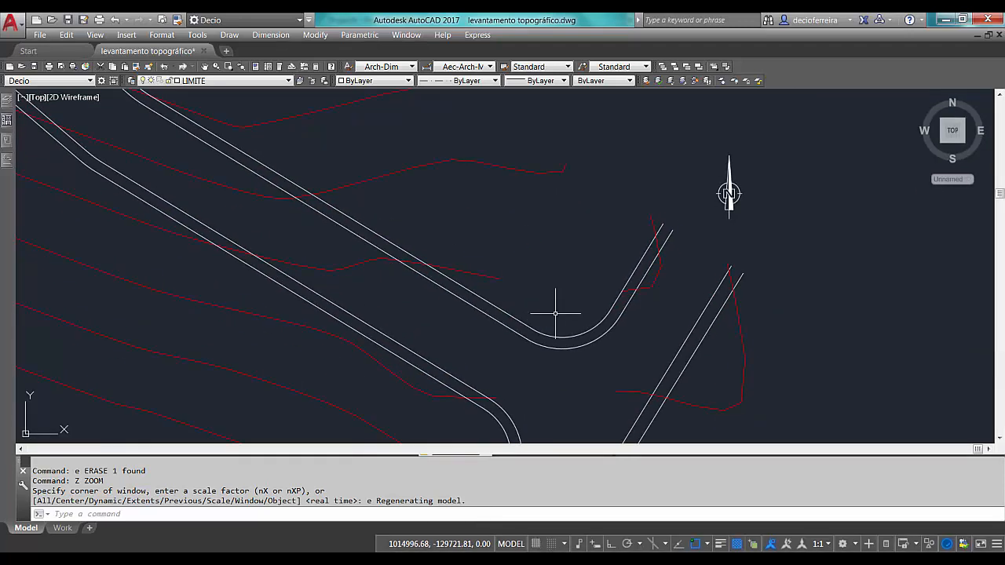
text(or)
key(Return)
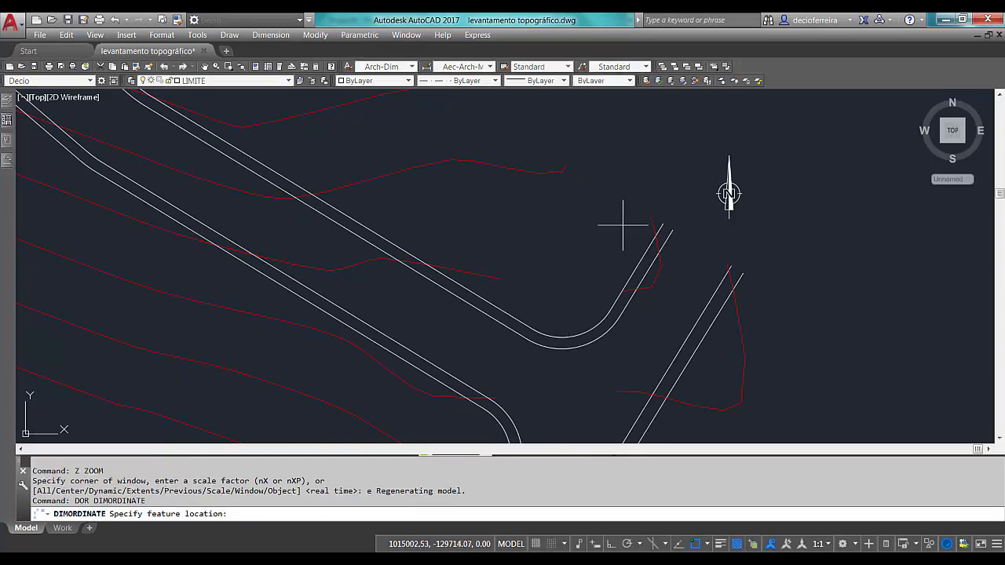
scroll(568, 274, up, 3)
click(539, 310)
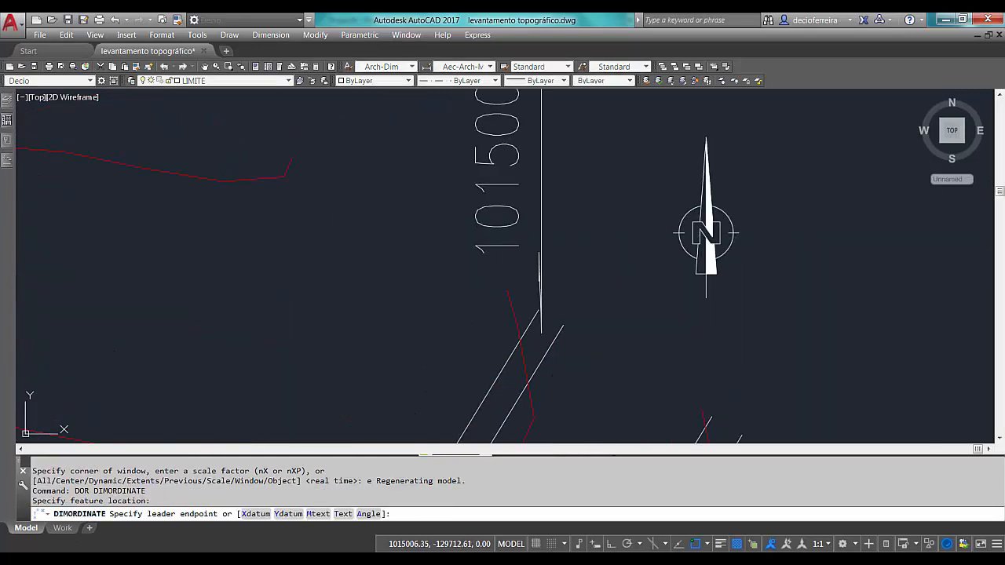
scroll(539, 272, down, 2)
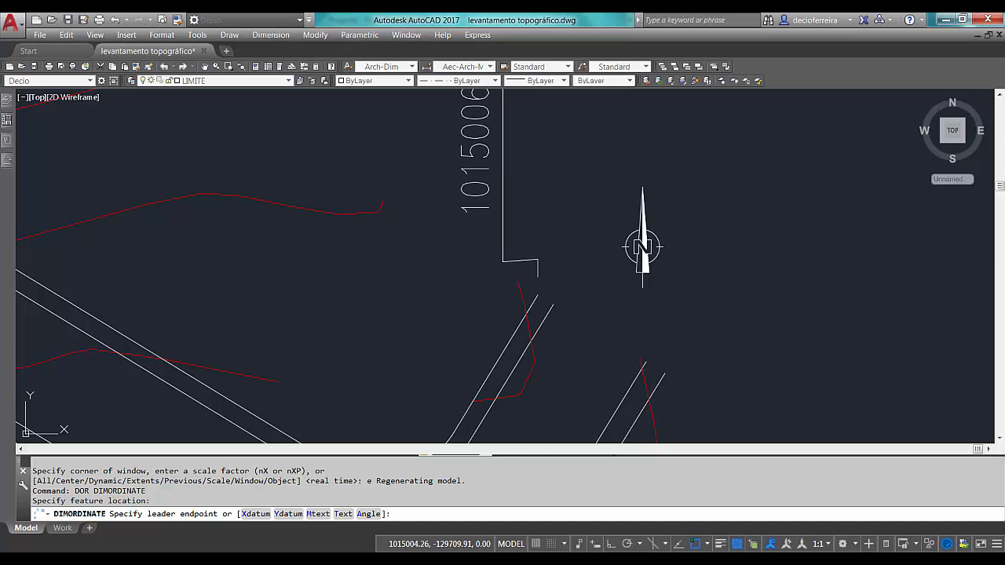
click(503, 220)
middle_drag(559, 243, 470, 267)
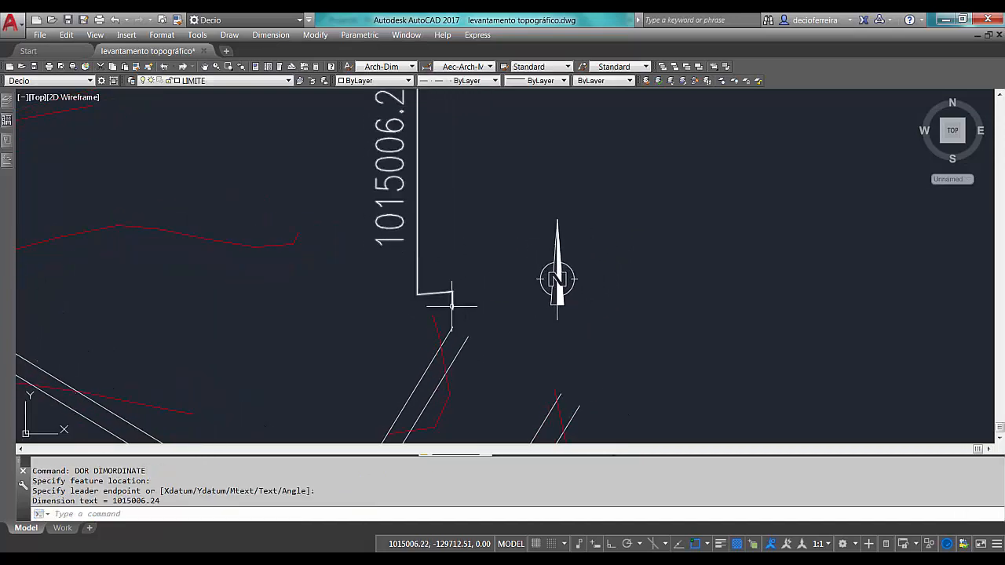
Step: Add a Y ordinate dimension at the same road-edge endpoint, placing its text below the north symbol
key(Return)
click(455, 330)
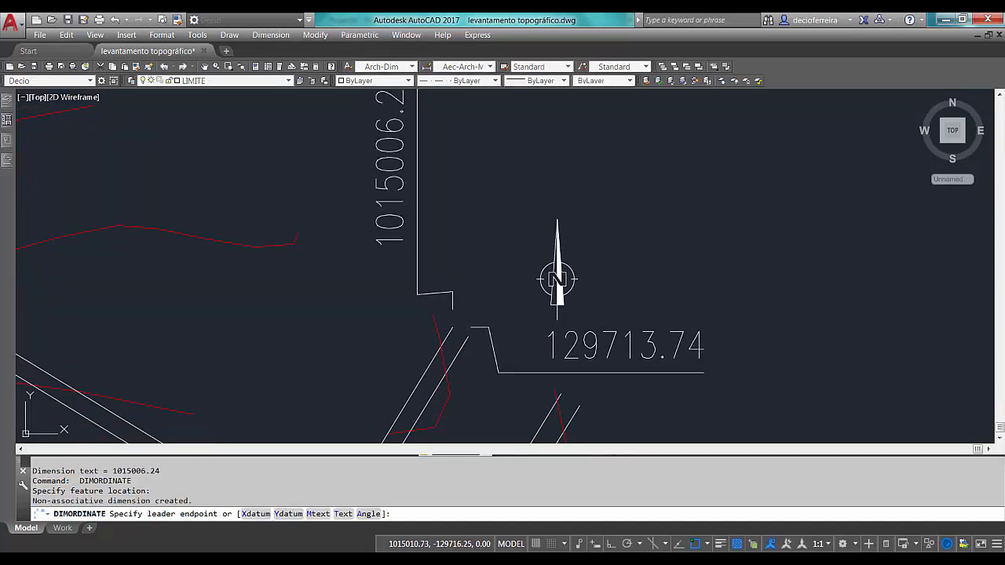
click(533, 378)
scroll(519, 336, down, 1)
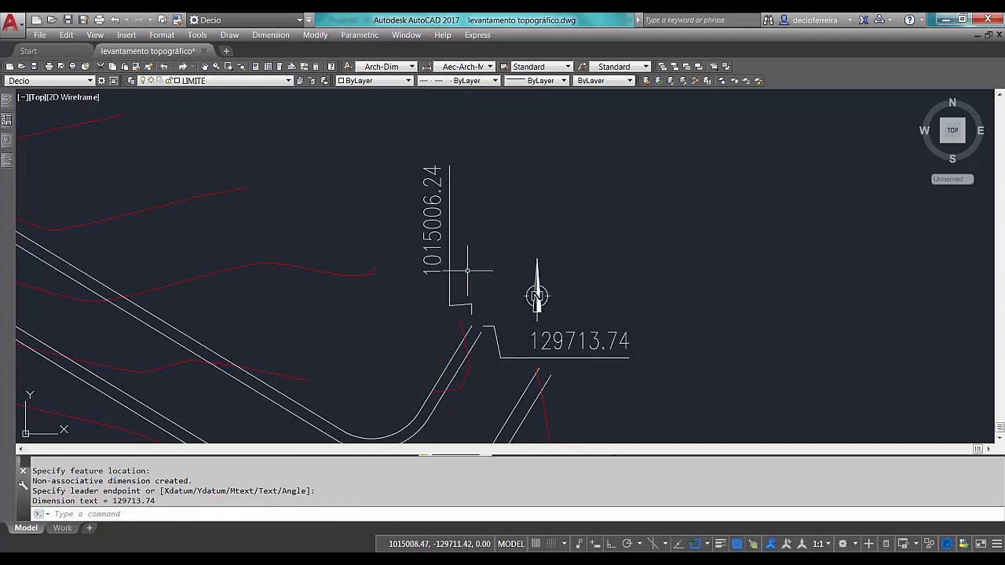
Step: Compare the dimensioned survey corner with the linked drawing in Revit, and minimise AutoCAD to return to Revit
key(alt+Tab)
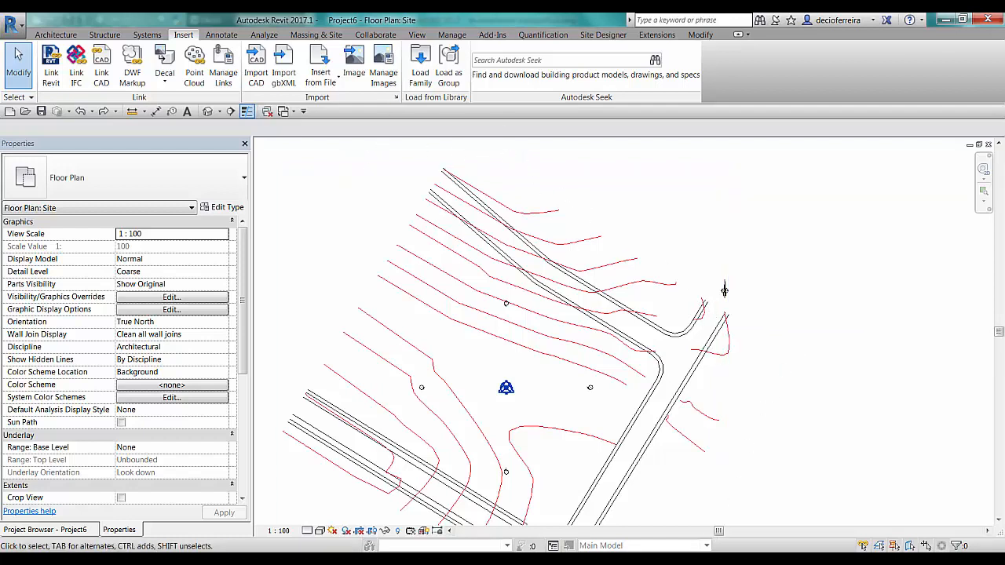
key(alt+Tab)
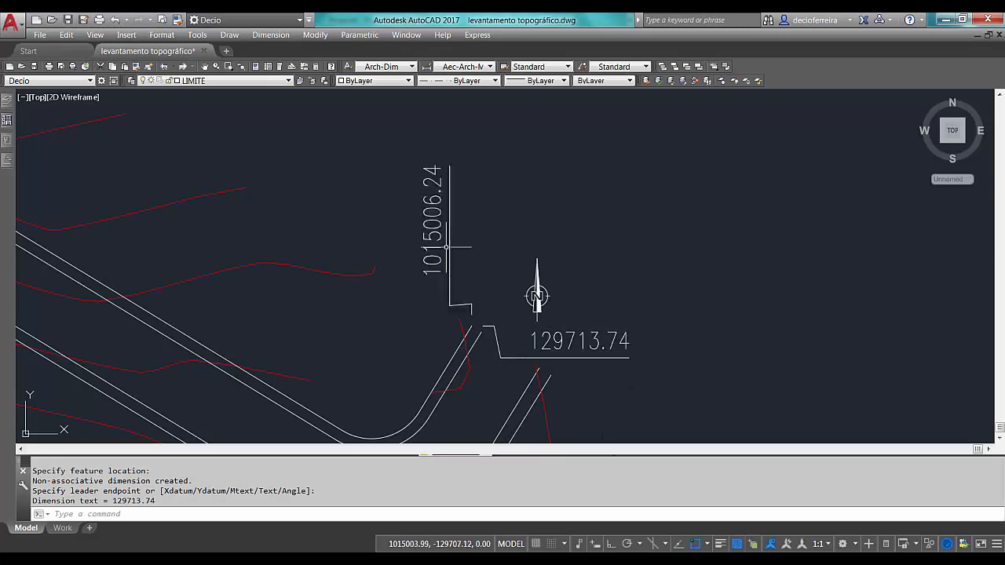
click(948, 19)
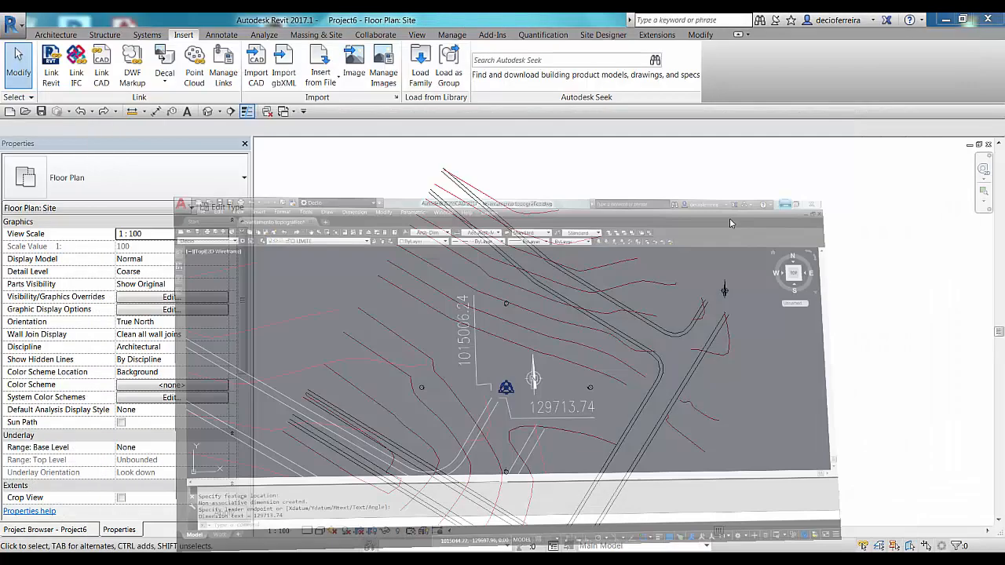
Step: Check the shared coordinates of the matching road-edge endpoint using Specify Coordinates at Point, cancelling without changes
scroll(739, 304, up, 2)
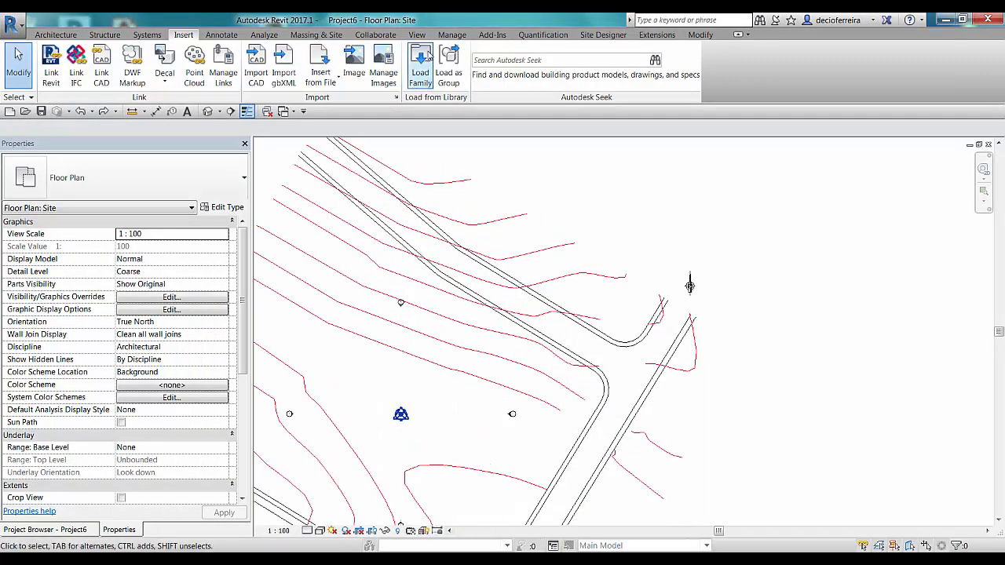
click(448, 38)
click(482, 66)
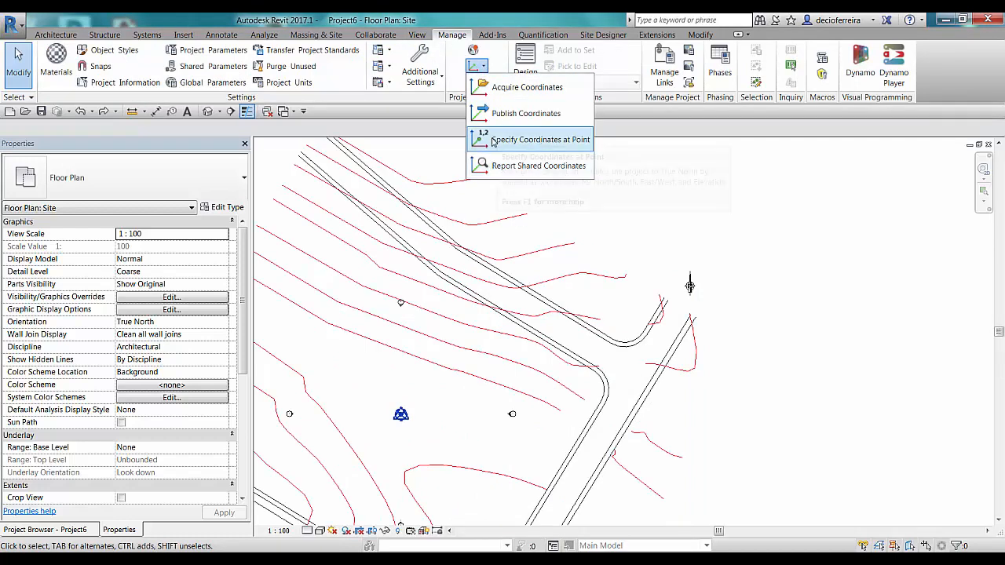
click(564, 141)
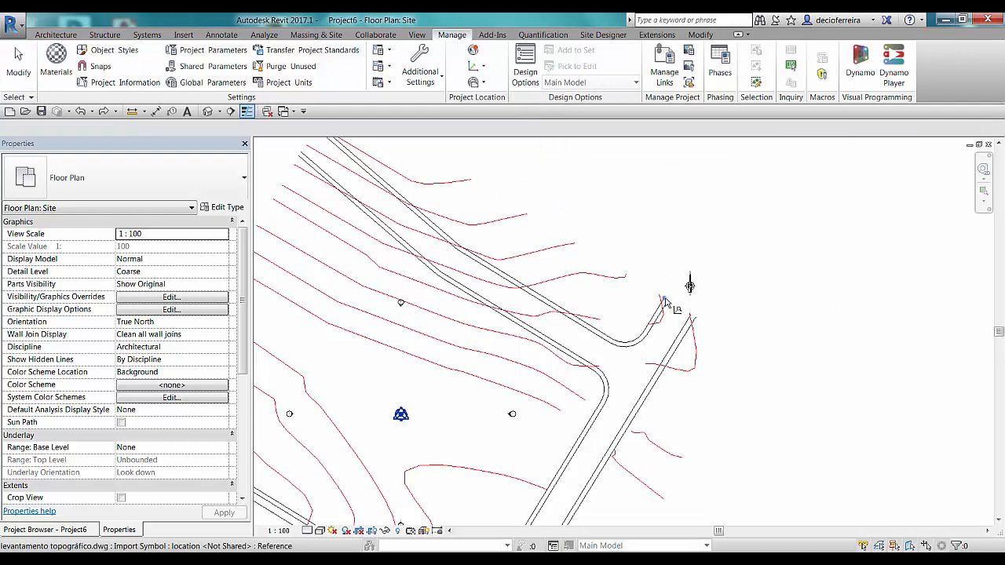
click(664, 301)
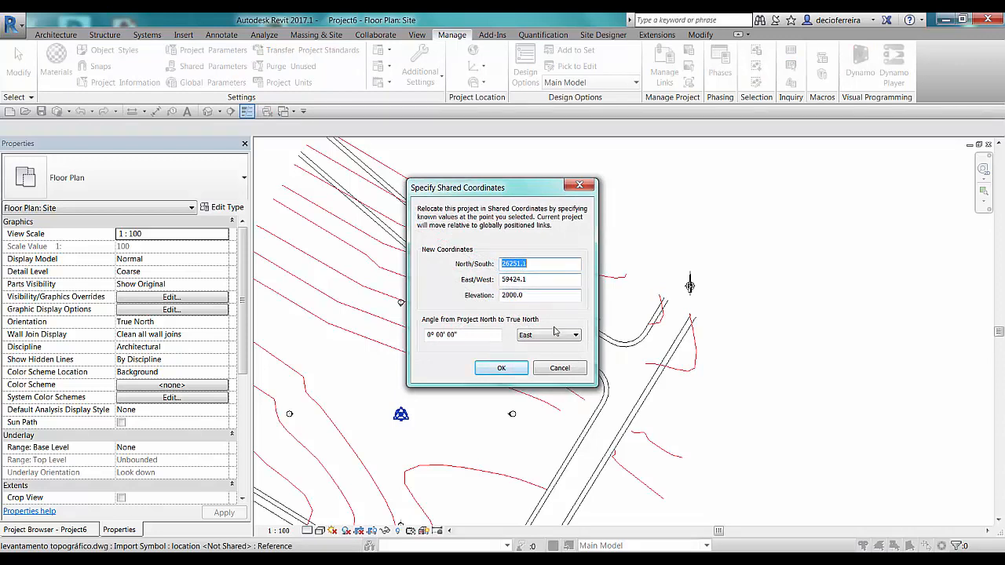
click(560, 368)
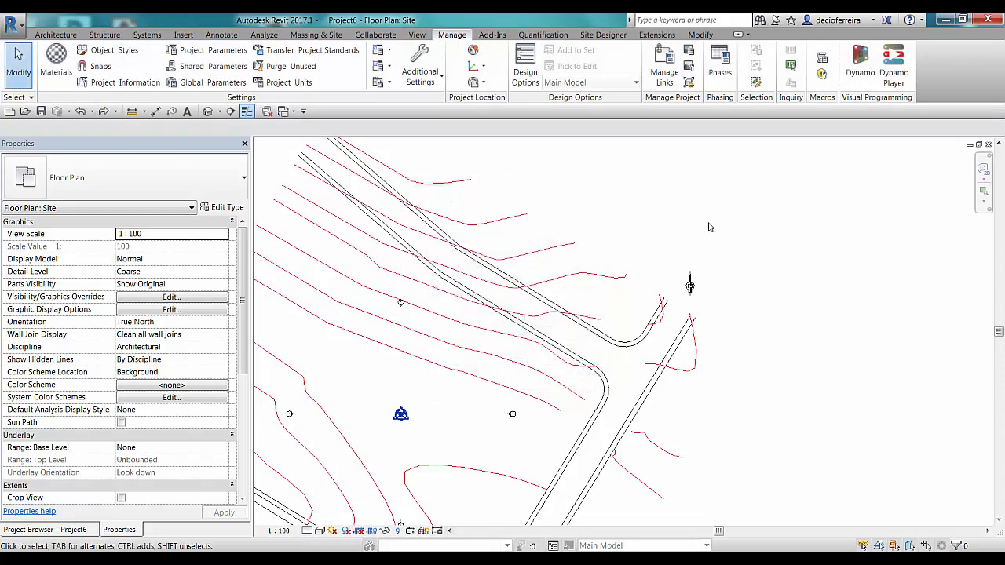
Step: Acquire the shared coordinate system from the linked topographic survey drawing
click(479, 68)
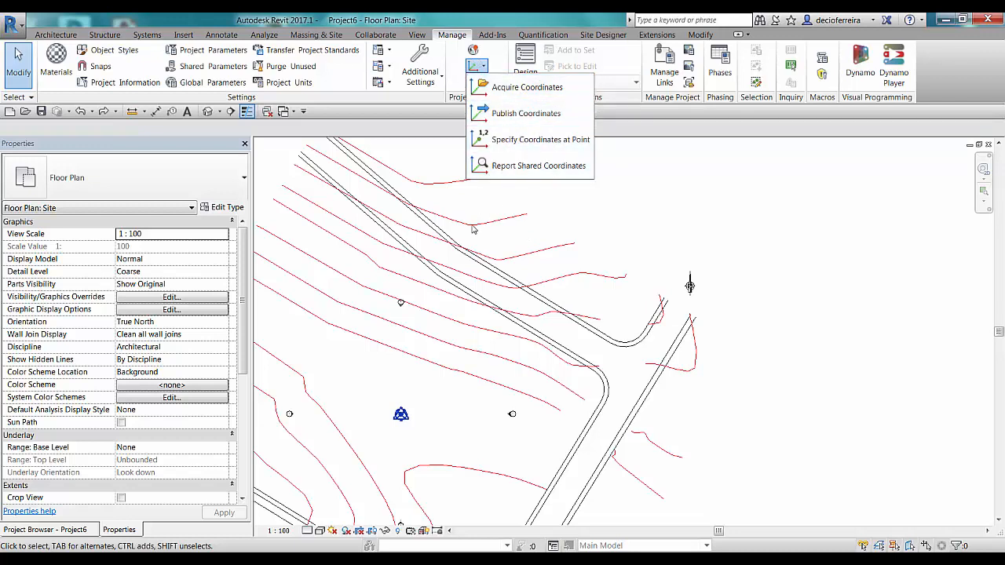
click(510, 88)
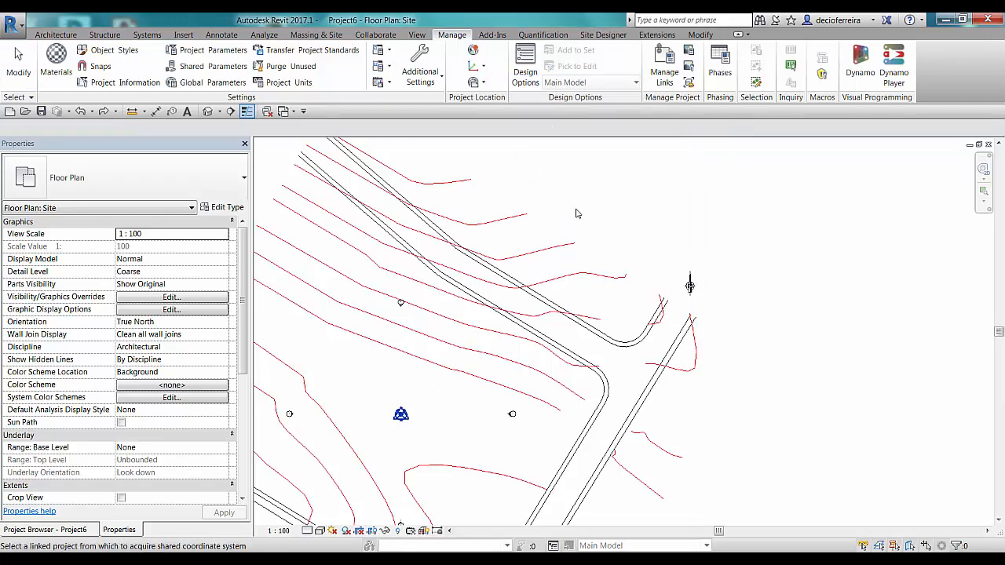
click(558, 251)
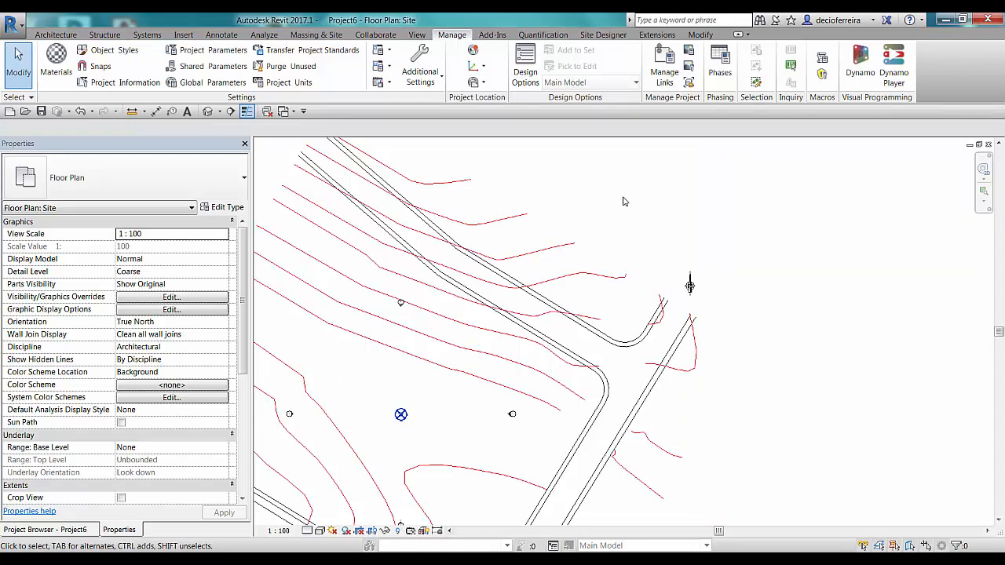
Step: Draw two reference planes meeting at the road-edge endpoint beside the north symbol, one sloping up-left at 64° and one running right
scroll(663, 314, up, 3)
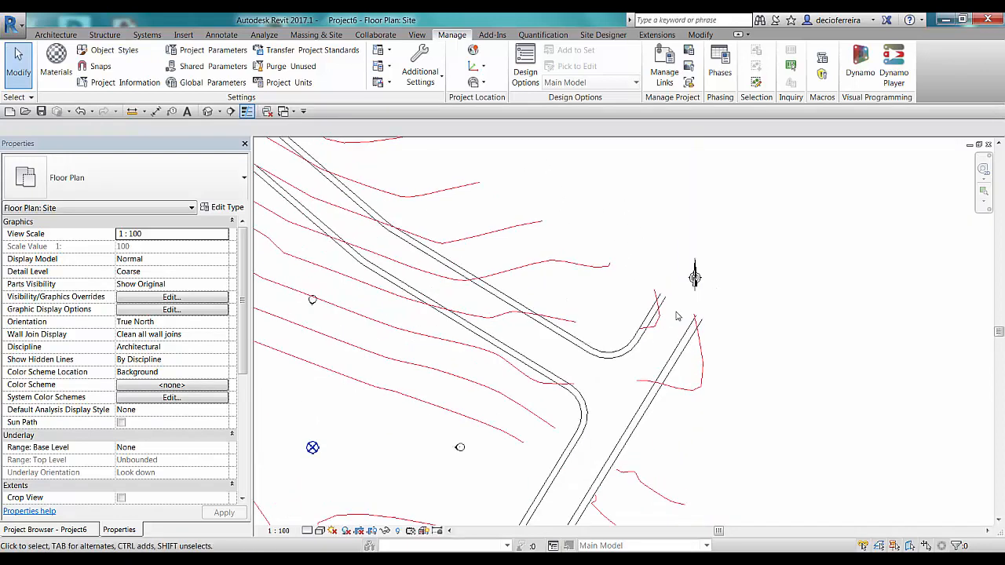
scroll(663, 318, up, 3)
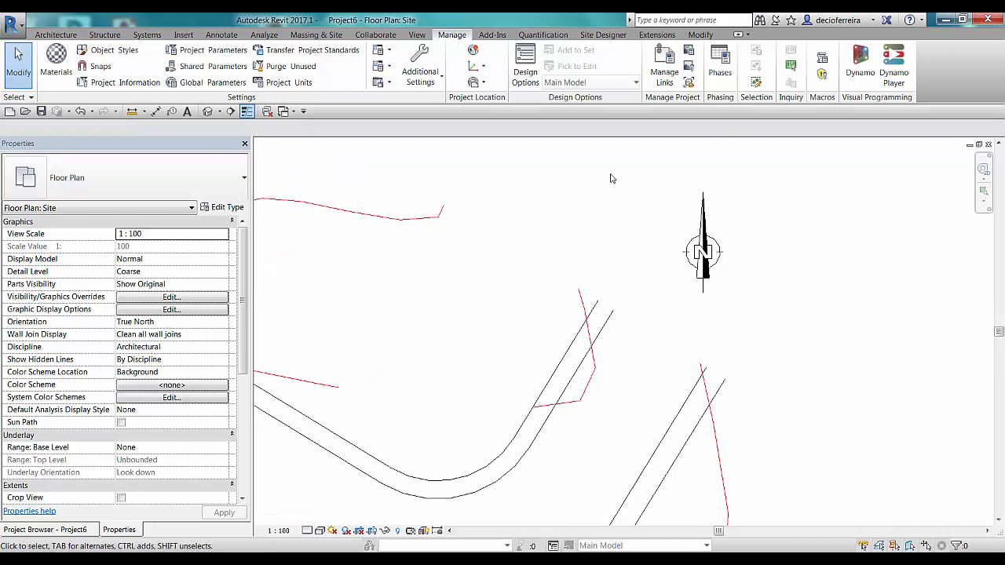
click(56, 35)
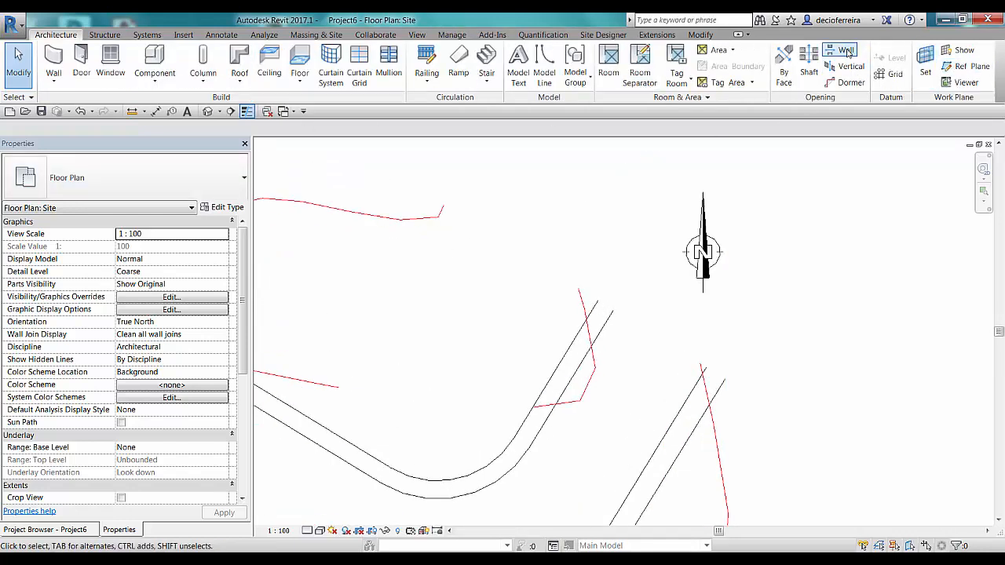
click(966, 66)
click(597, 300)
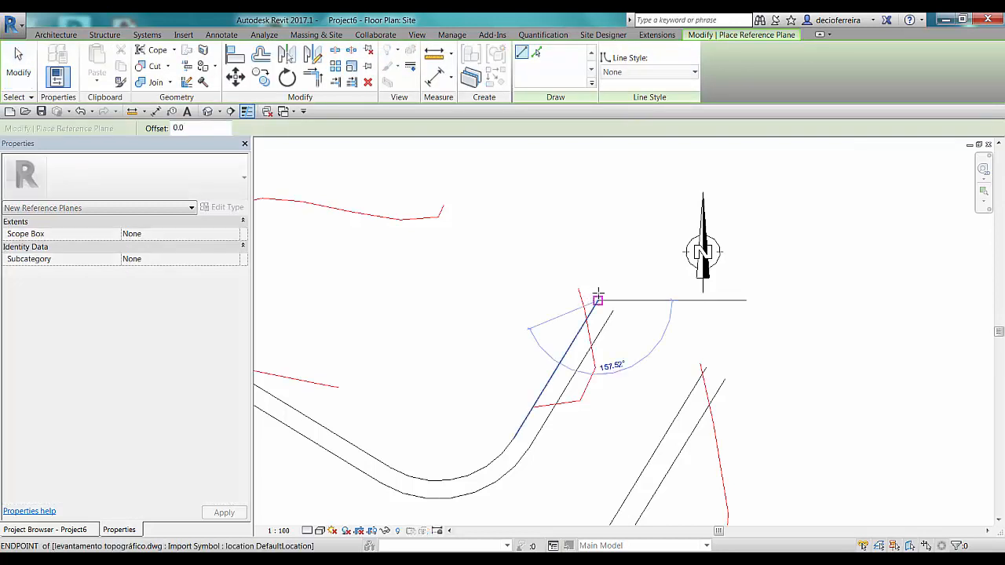
click(554, 212)
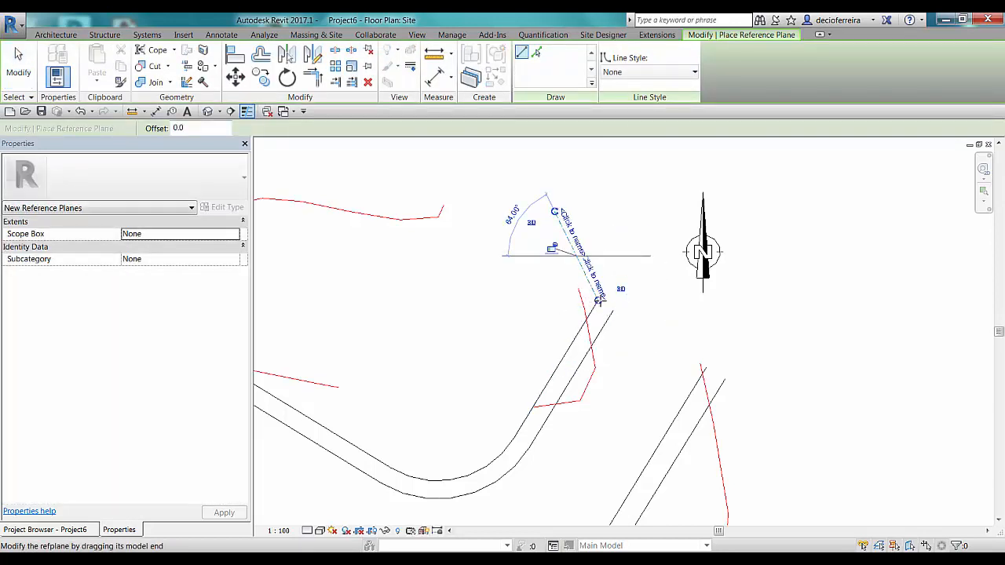
click(730, 317)
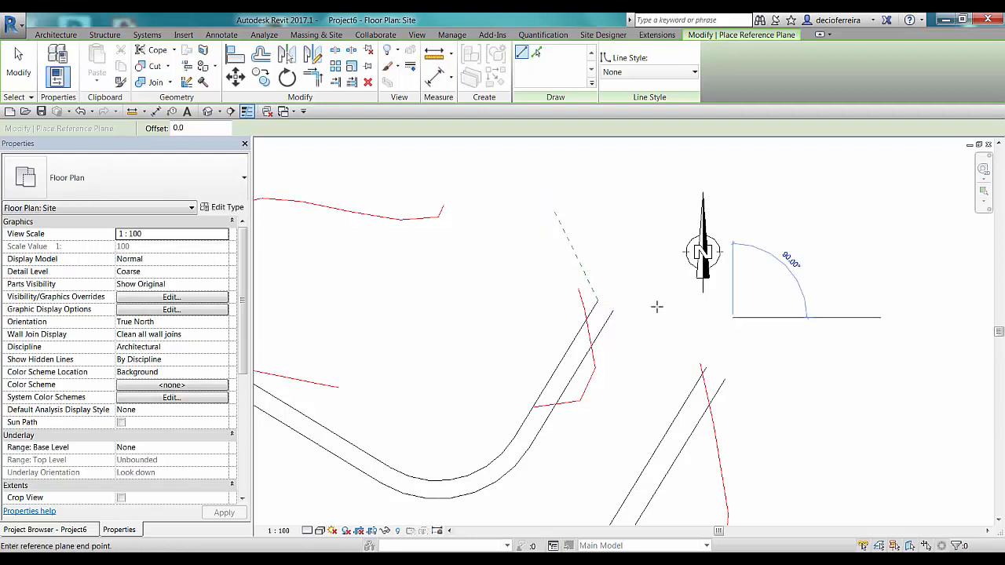
click(598, 301)
key(Escape)
key(Escape)
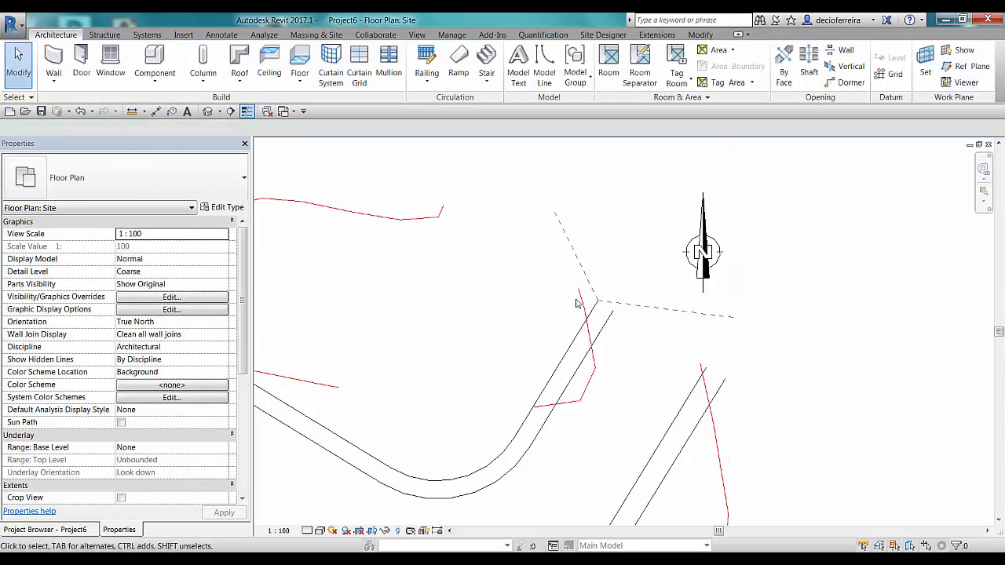
Step: Switch to AutoCAD to review the ordinate dimensions at the road-edge endpoint, and return to Revit
scroll(582, 302, up, 2)
click(495, 559)
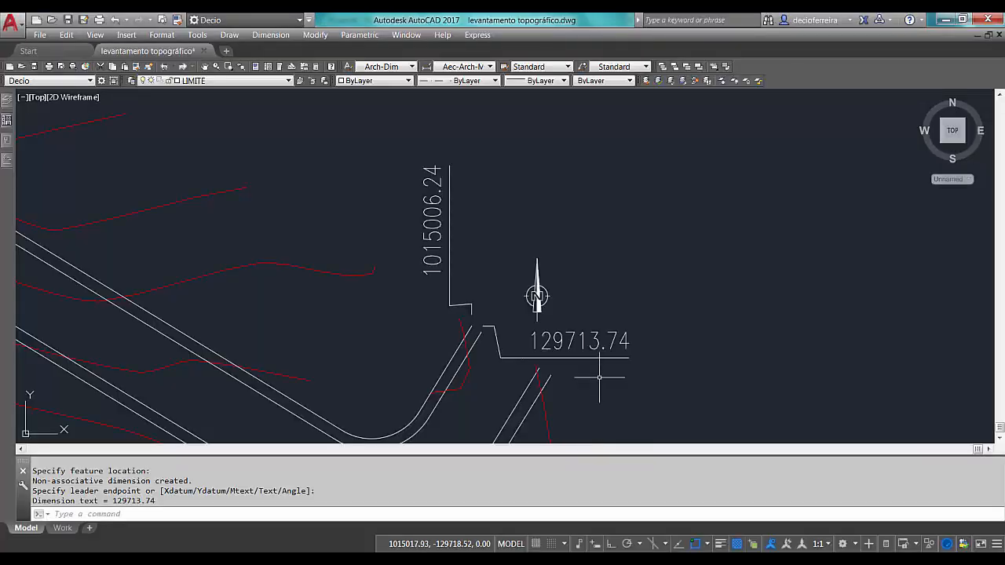
click(945, 21)
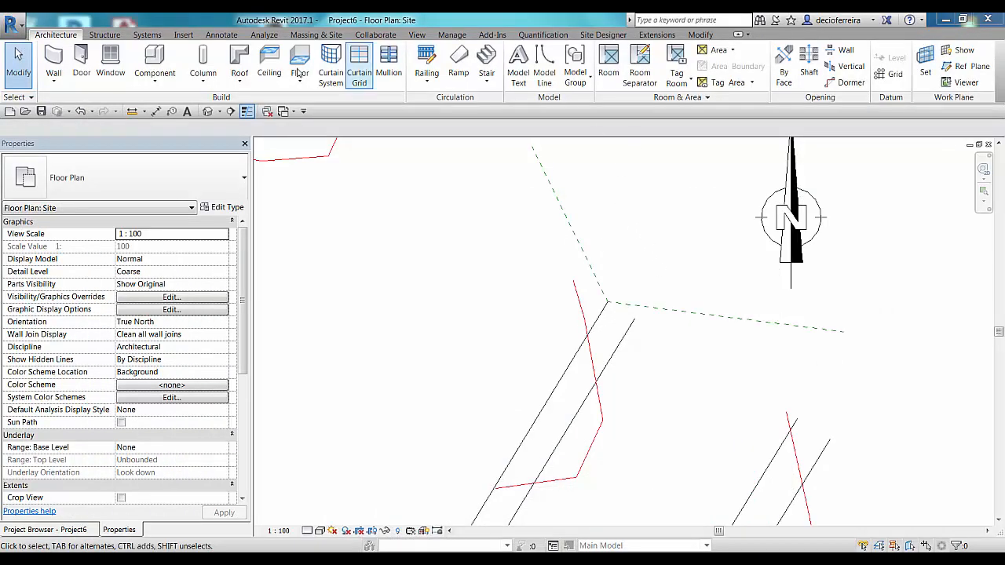
Step: Preview a Spot Coordinate of type Horizontal at the road-edge endpoint where the reference planes meet
click(147, 36)
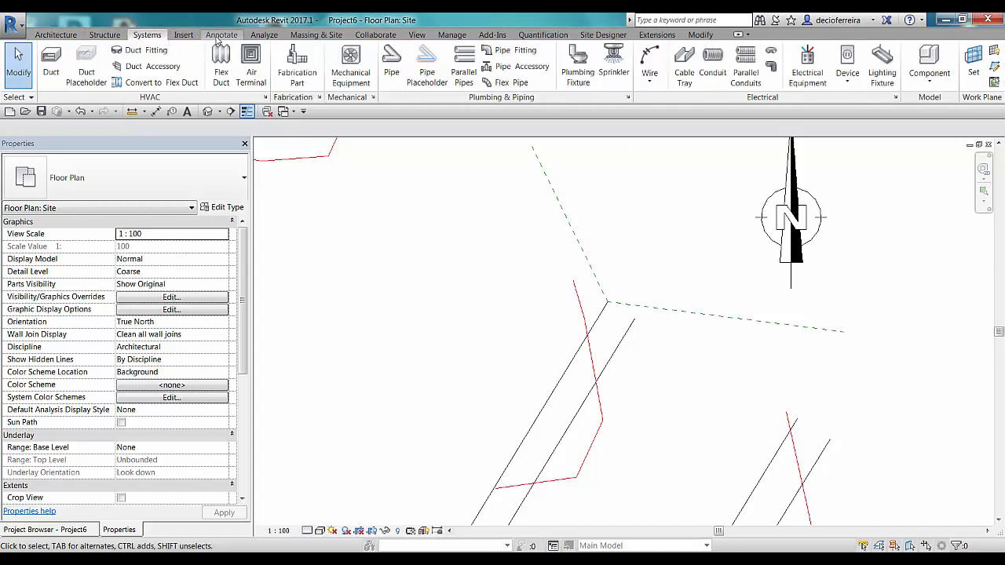
click(222, 35)
click(227, 66)
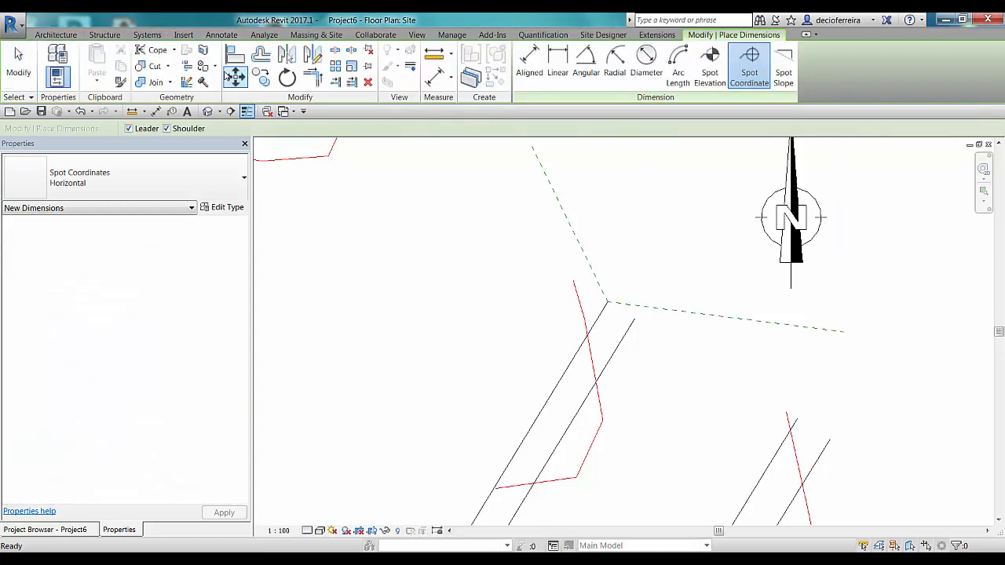
click(168, 184)
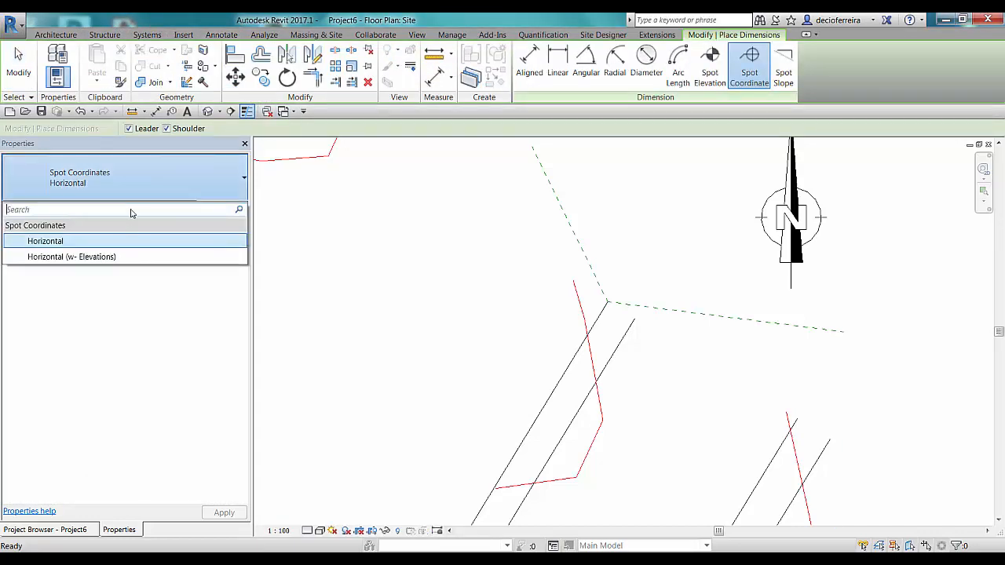
click(146, 176)
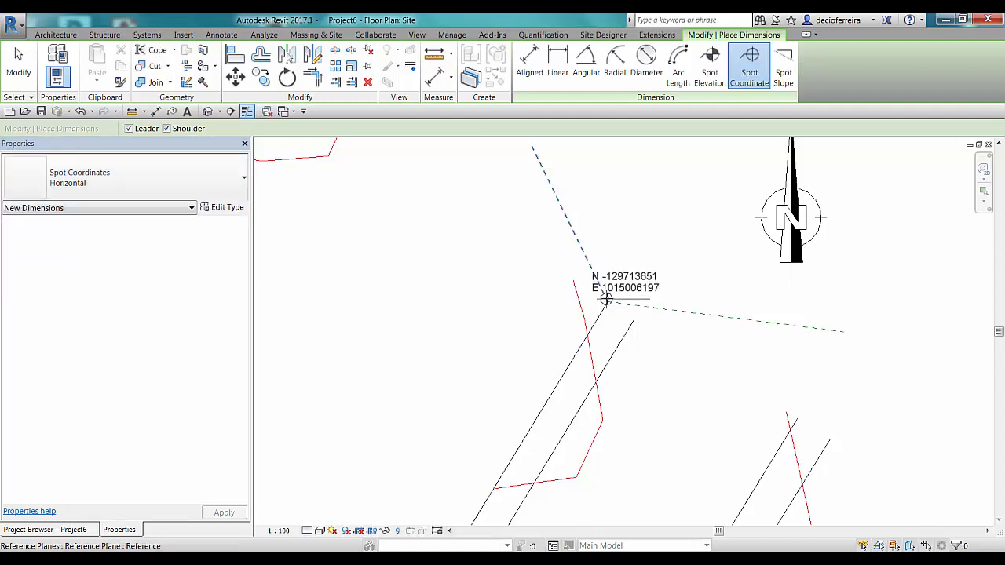
Step: Examine the Horizontal spot coordinate type's Coordinate Origin setting, and recheck the coordinates at the reference-plane intersection without placing the annotation
click(234, 209)
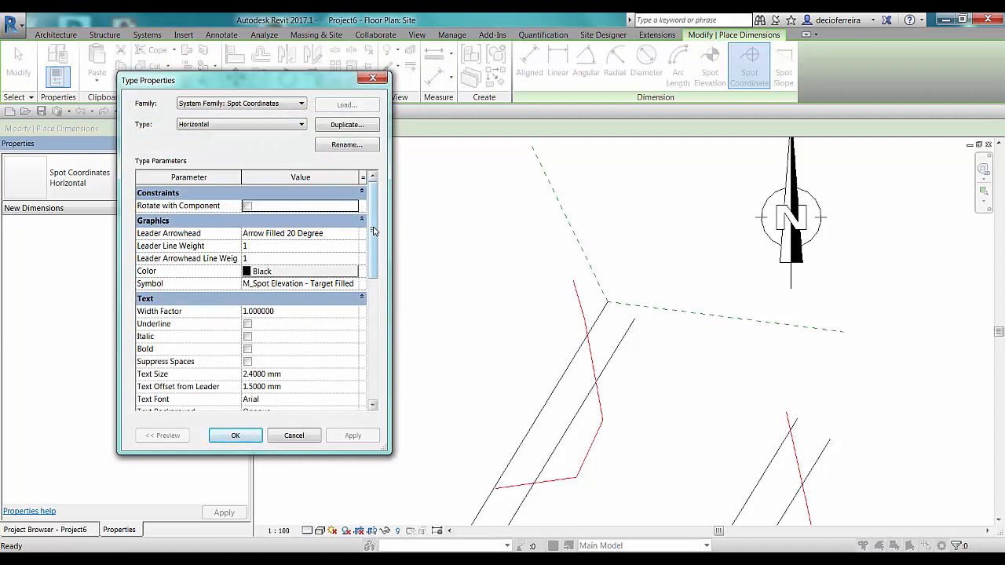
scroll(373, 230, down, 6)
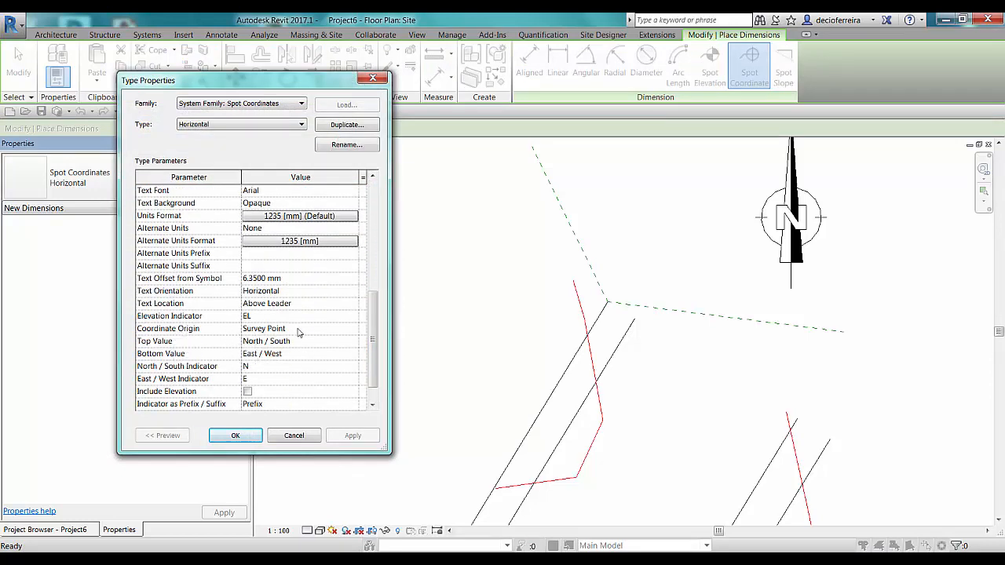
click(236, 437)
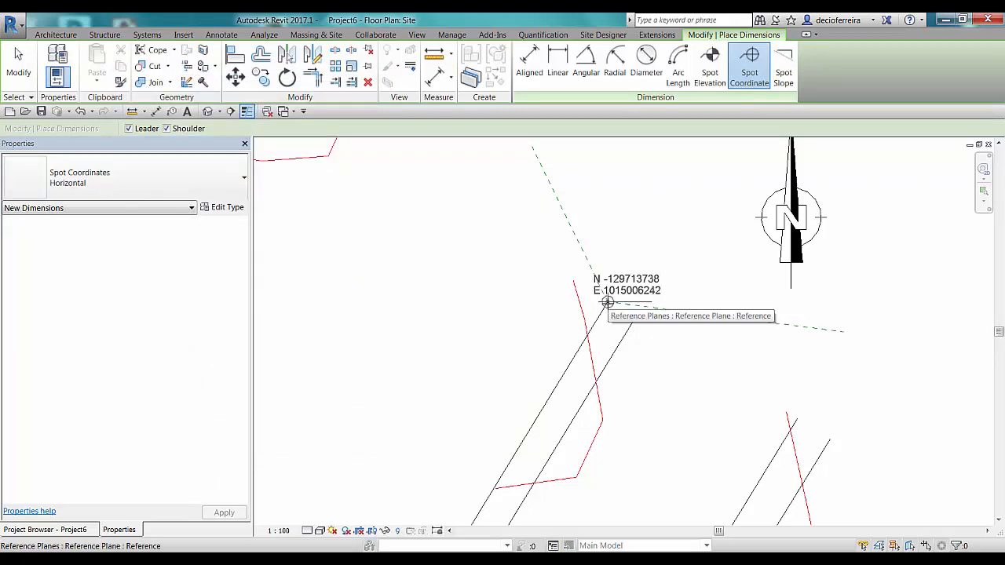
scroll(609, 302, up, 2)
key(Escape)
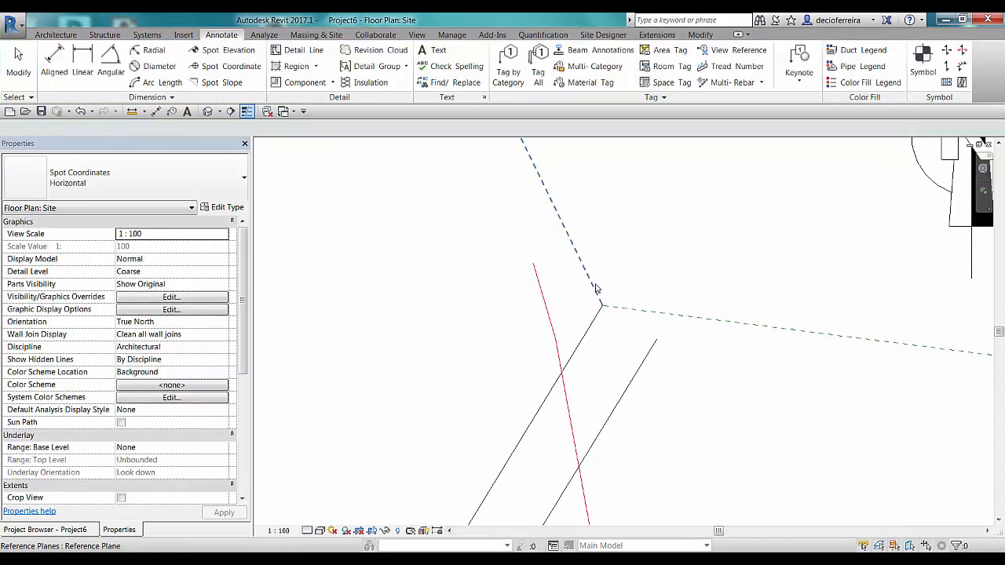
Step: Delete the up-left reference plane at the road-edge endpoint and restart Spot Coordinate at that point
click(596, 288)
key(Delete)
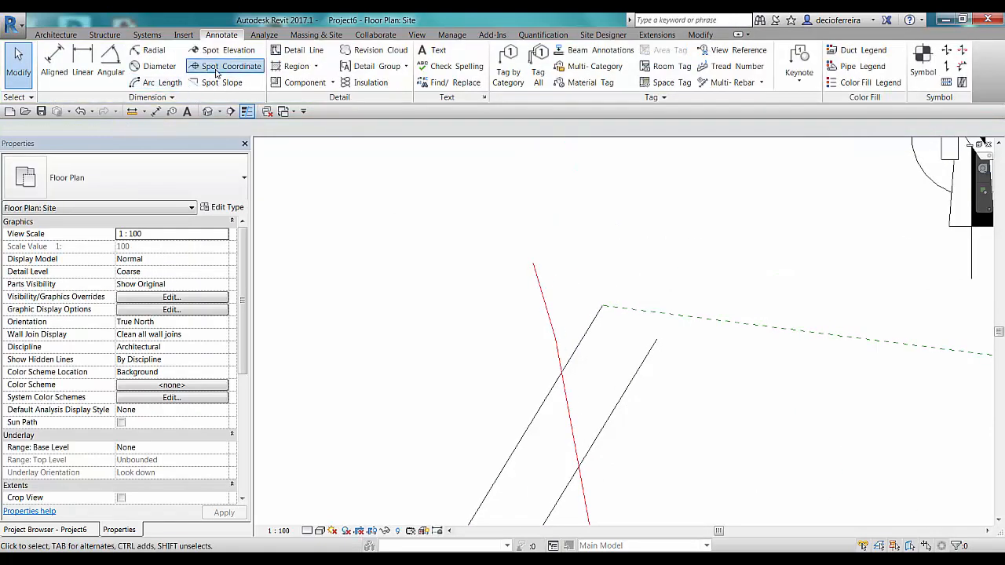
click(197, 66)
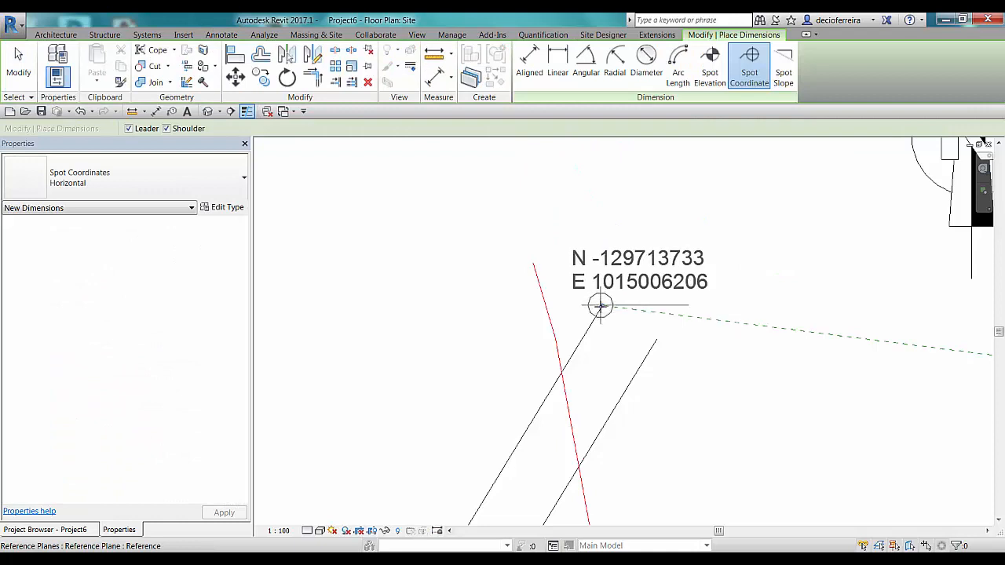
Step: Place a spot coordinate with leader and shoulder on the upper endpoint of the road edge line near the north arrow
click(602, 305)
click(632, 272)
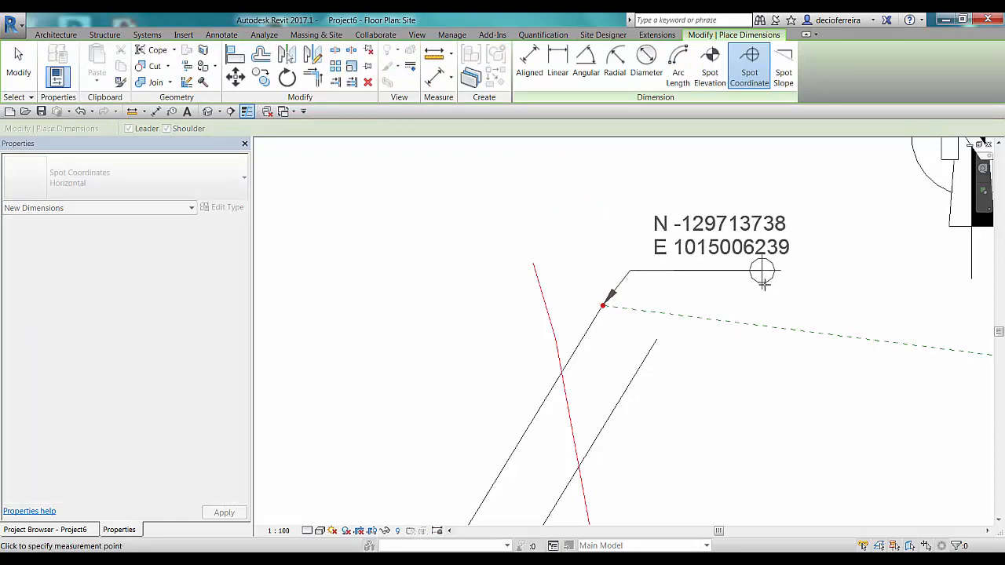
click(772, 272)
key(Escape)
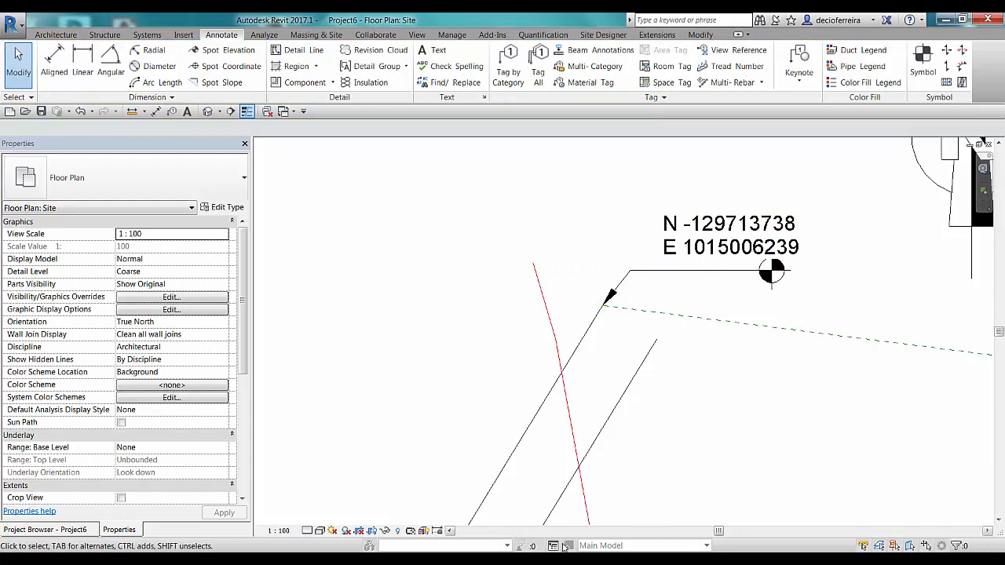
Step: Switch to AutoCAD and compare the ordinate dimensions at the same road endpoint with the spot coordinate in Revit
click(549, 563)
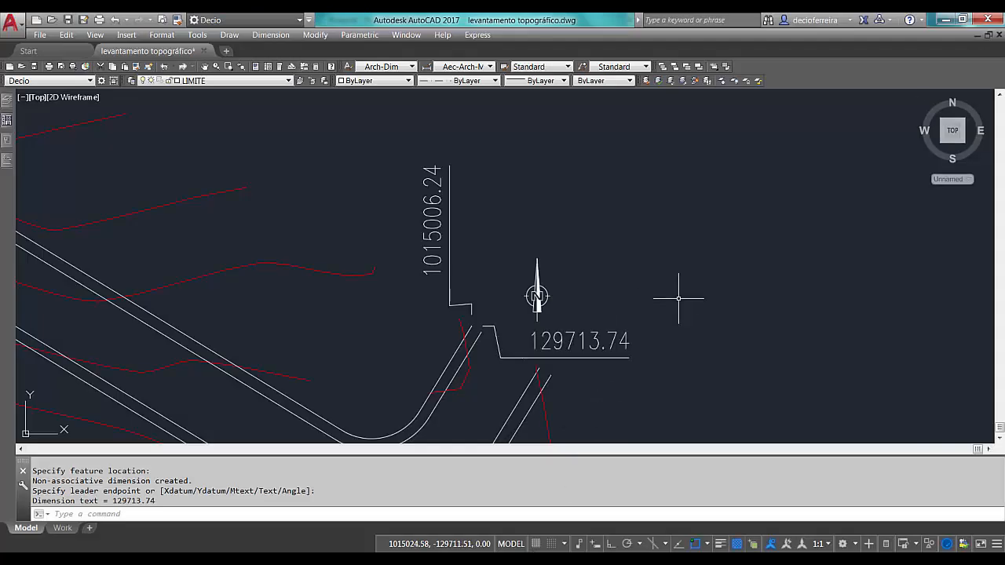
middle_drag(683, 294, 687, 308)
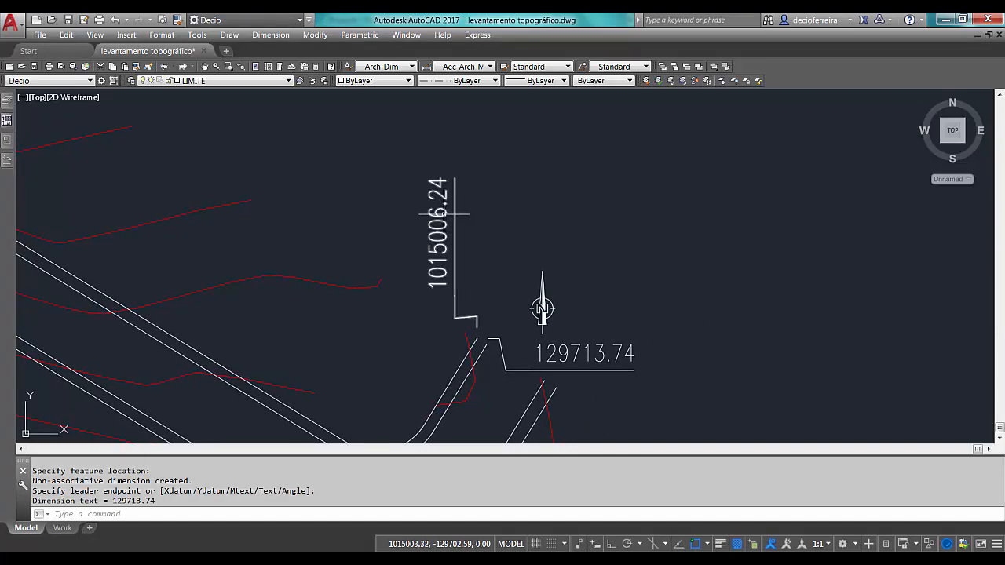
click(944, 20)
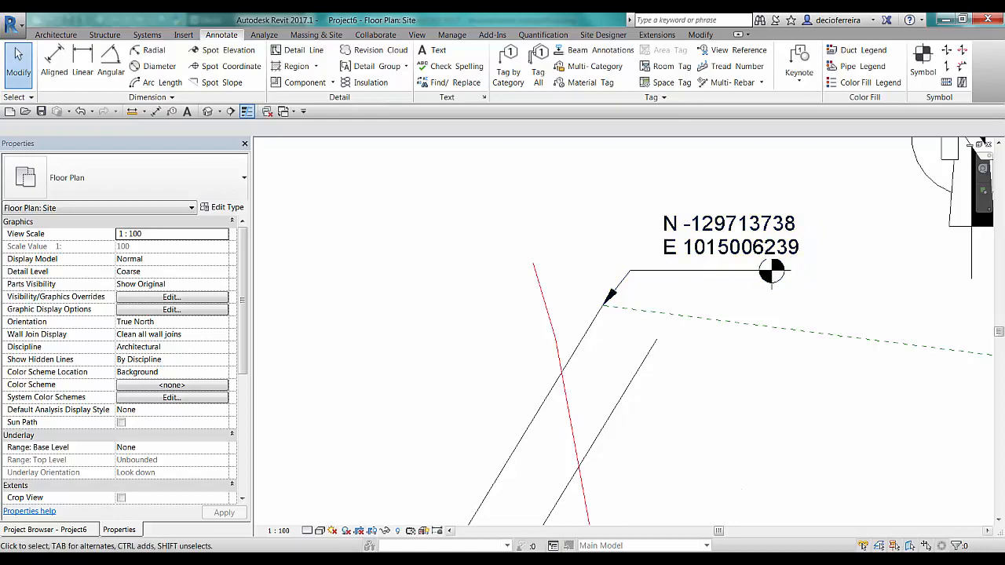
key(alt+Tab)
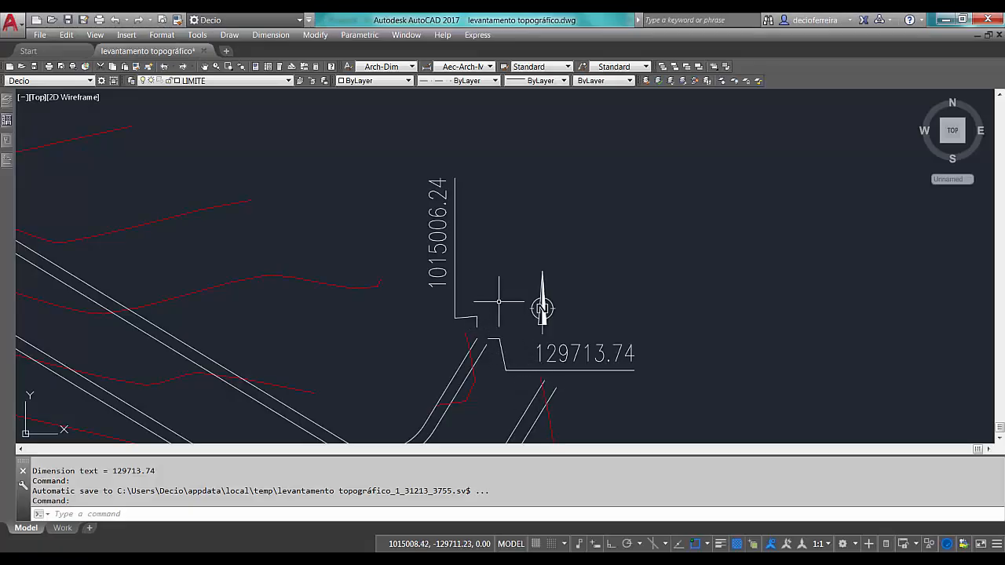
scroll(493, 282, up, 2)
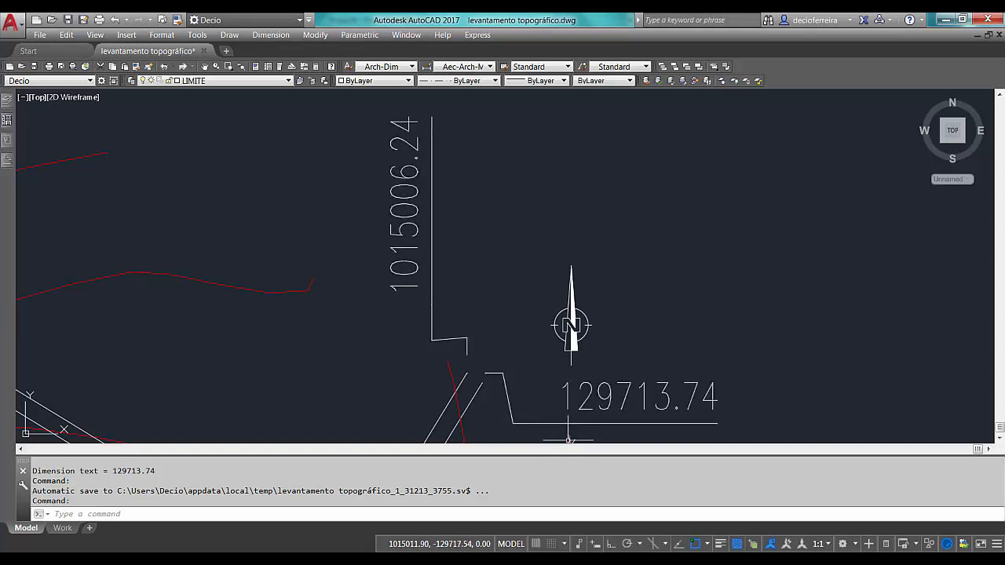
key(alt+Tab)
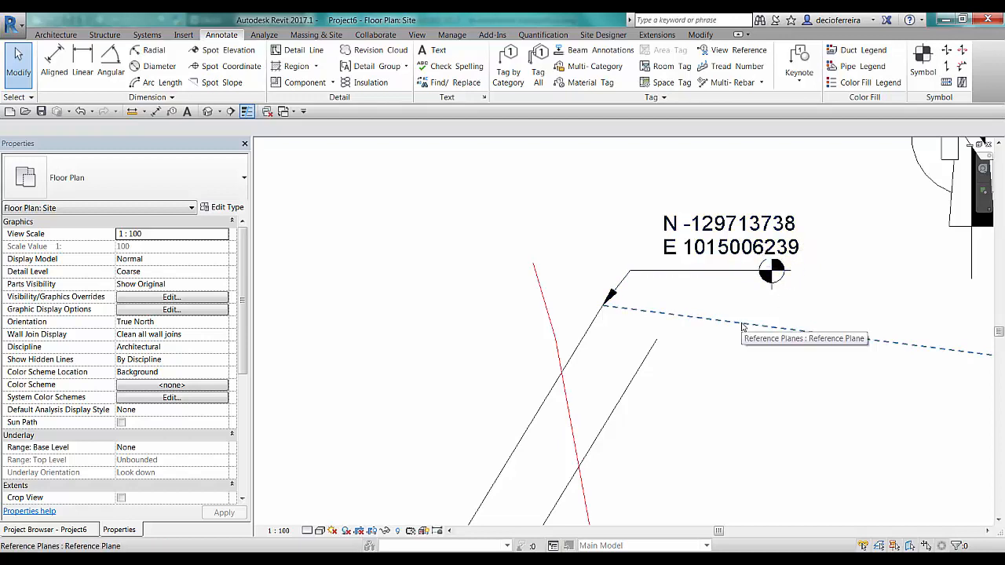
Step: Examine the spot coordinate and the imported topographic survey around the project base point in the Site plan
scroll(743, 290, down, 4)
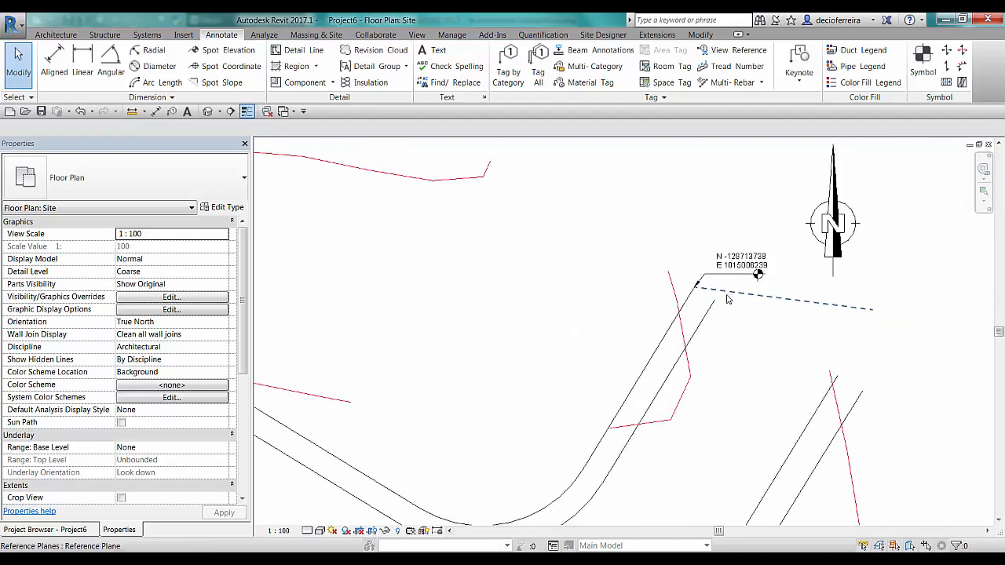
scroll(758, 292, down, 3)
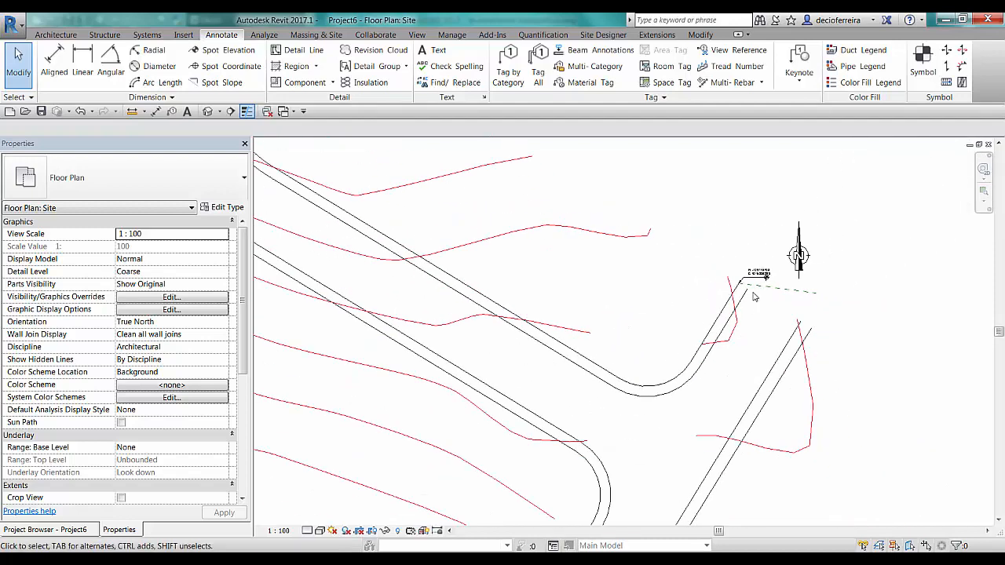
scroll(746, 291, up, 5)
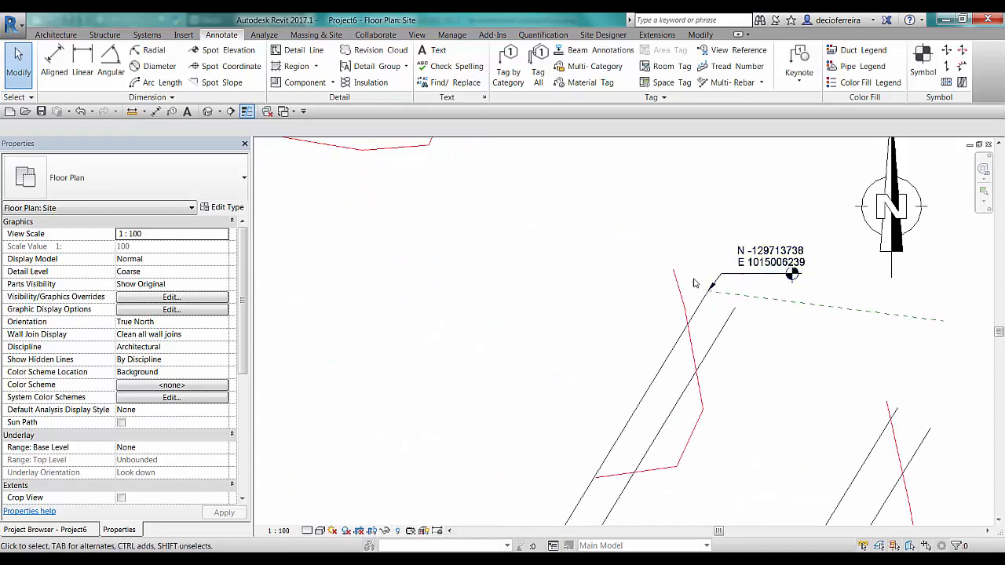
scroll(628, 296, down, 2)
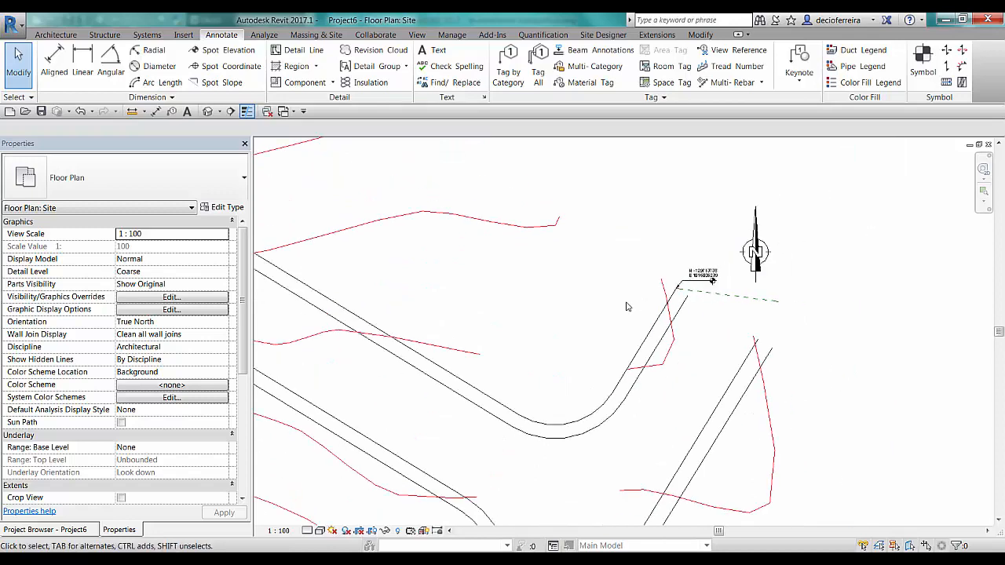
scroll(628, 306, down, 3)
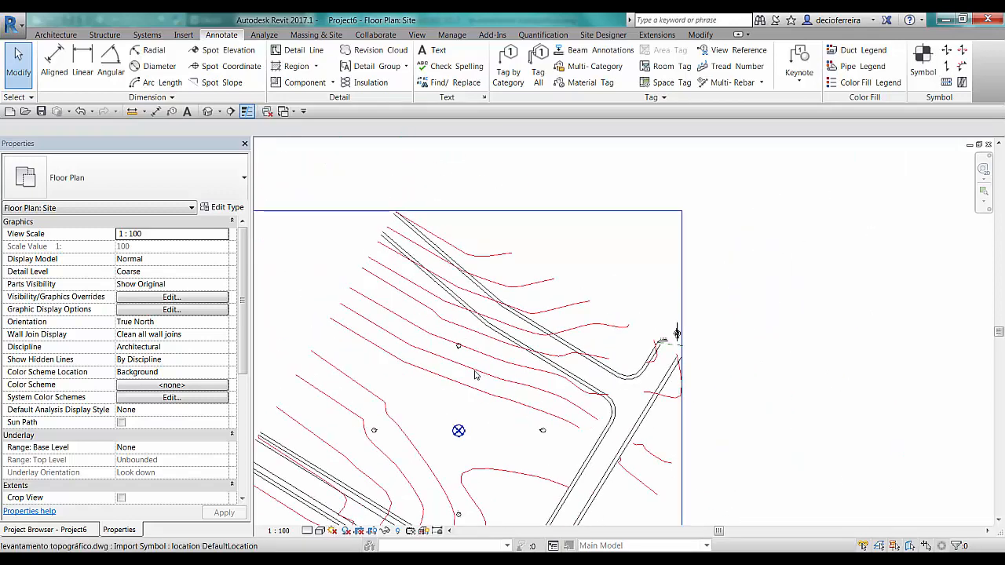
middle_drag(449, 410, 557, 358)
scroll(557, 361, up, 3)
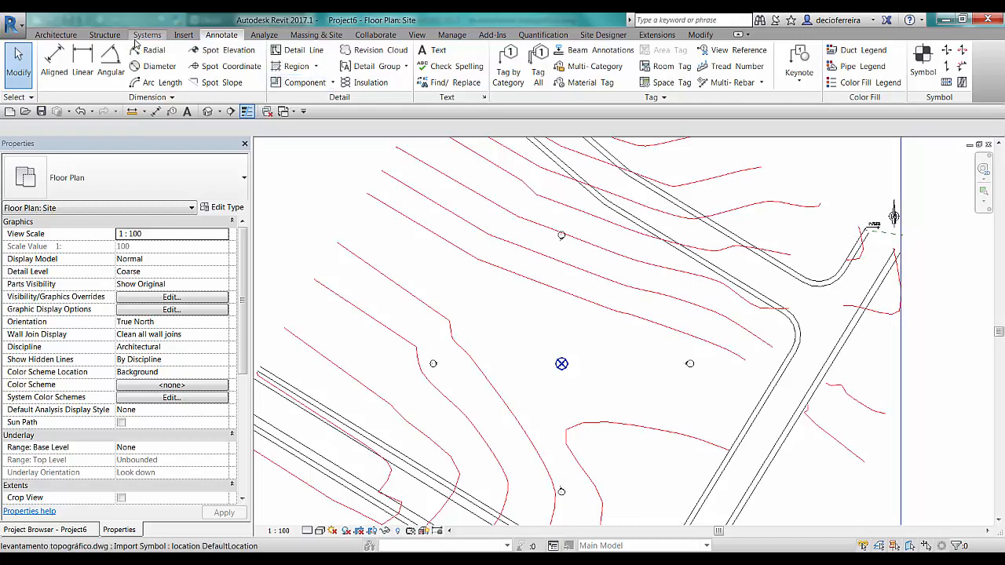
click(183, 34)
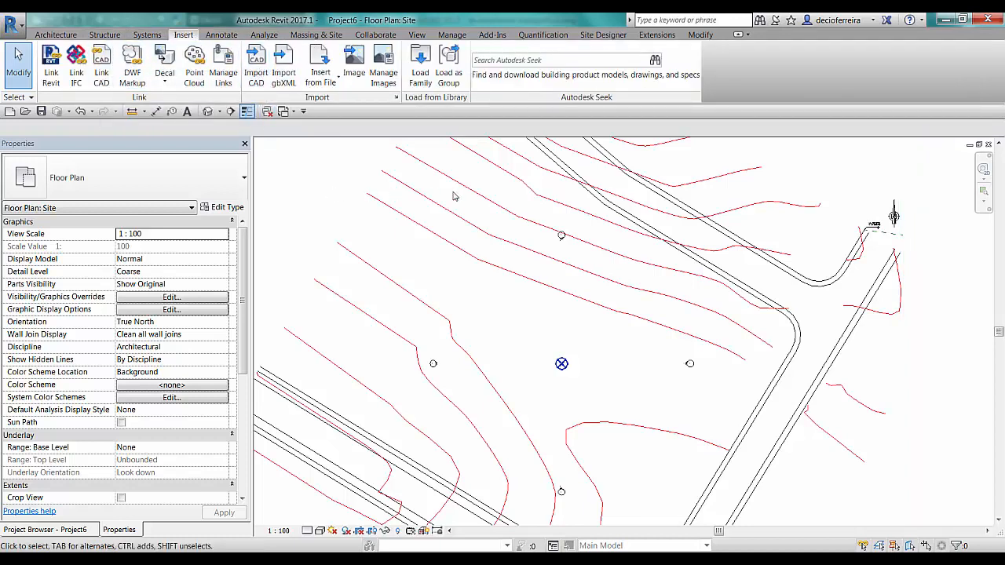
middle_drag(654, 261, 628, 287)
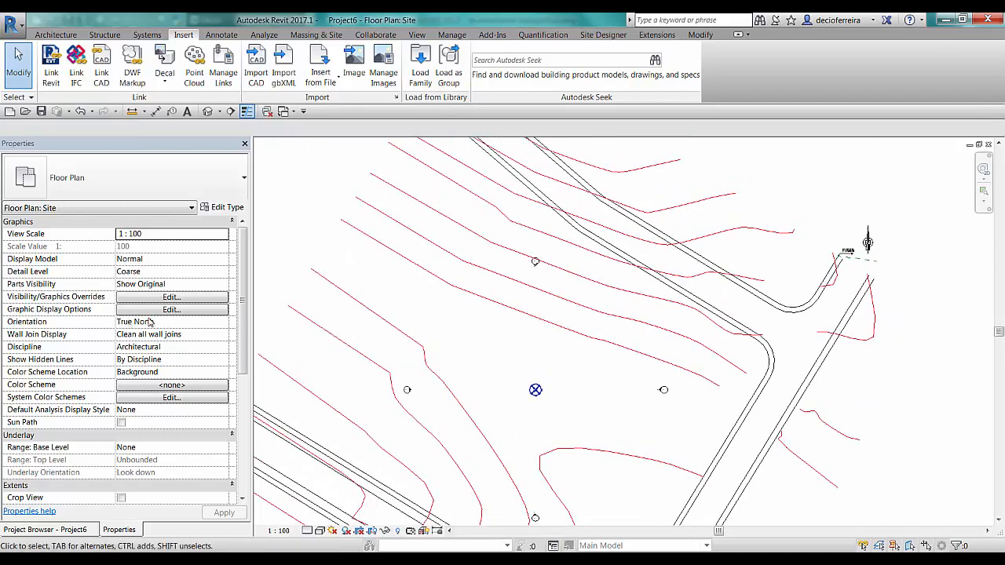
Step: Set the Site floor plan's orientation to Project North
click(206, 322)
click(222, 323)
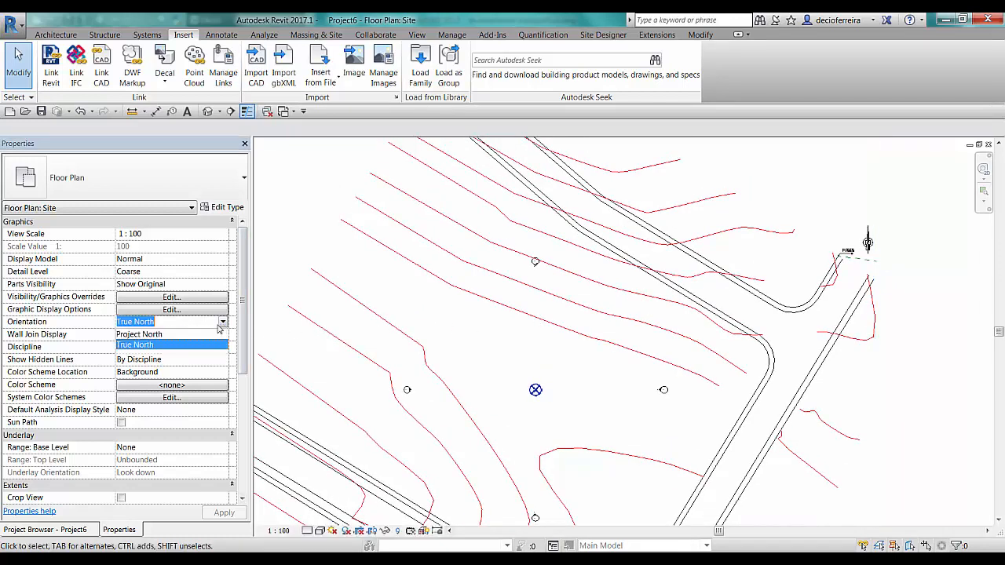
click(160, 334)
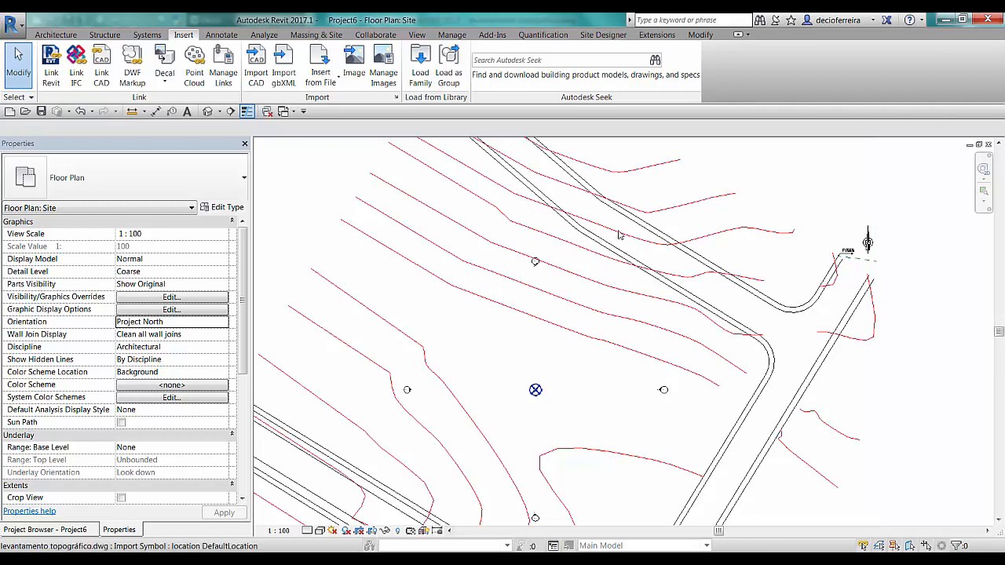
Step: Rotate Project North with the option to align a selected line, using the straight road edge above the project base point
click(452, 35)
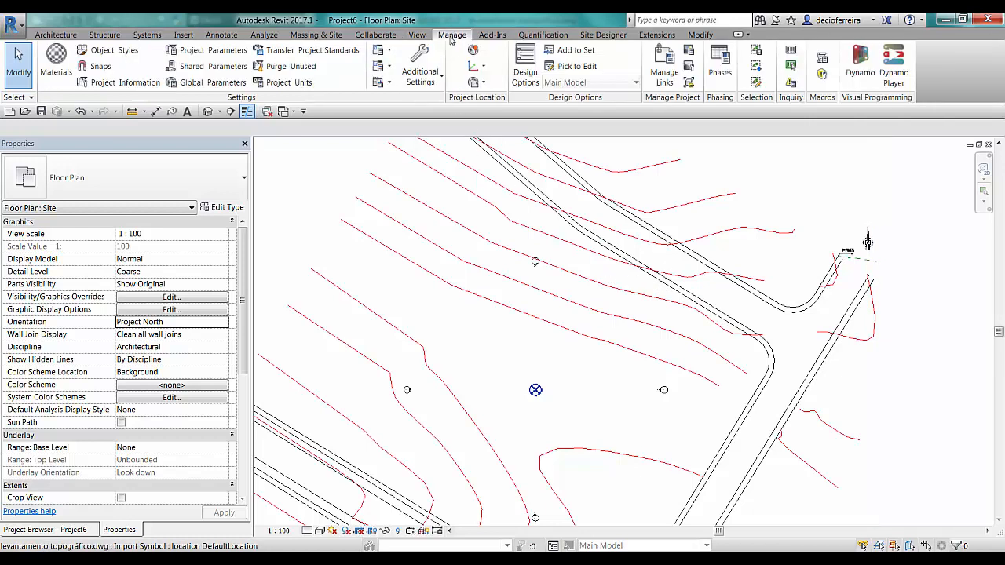
click(484, 82)
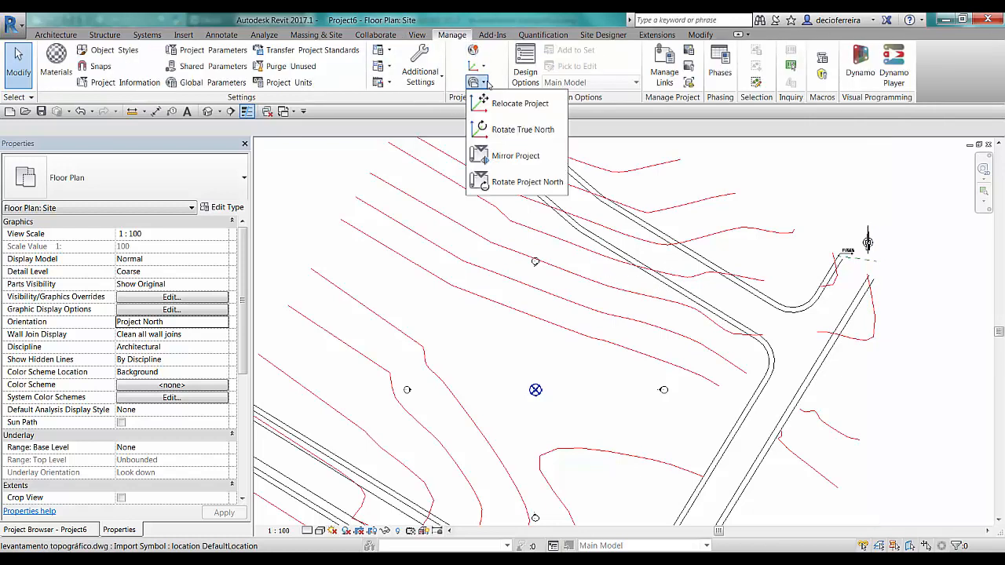
click(518, 185)
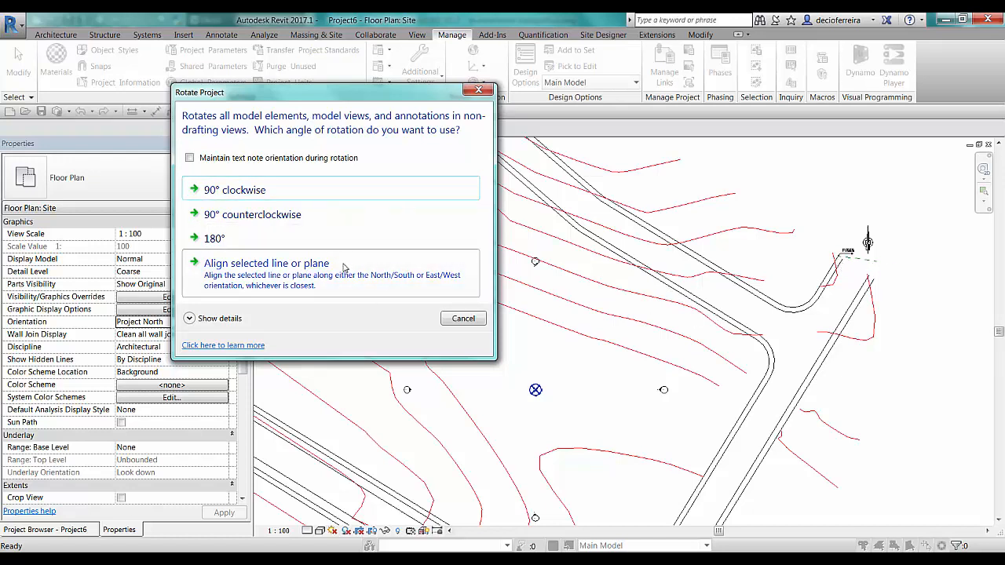
click(189, 320)
click(191, 416)
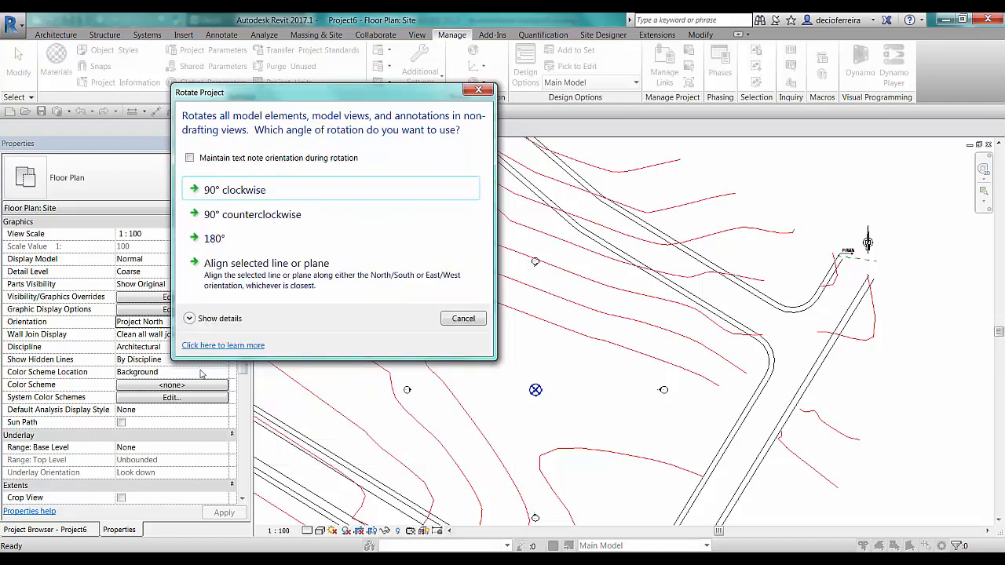
click(188, 318)
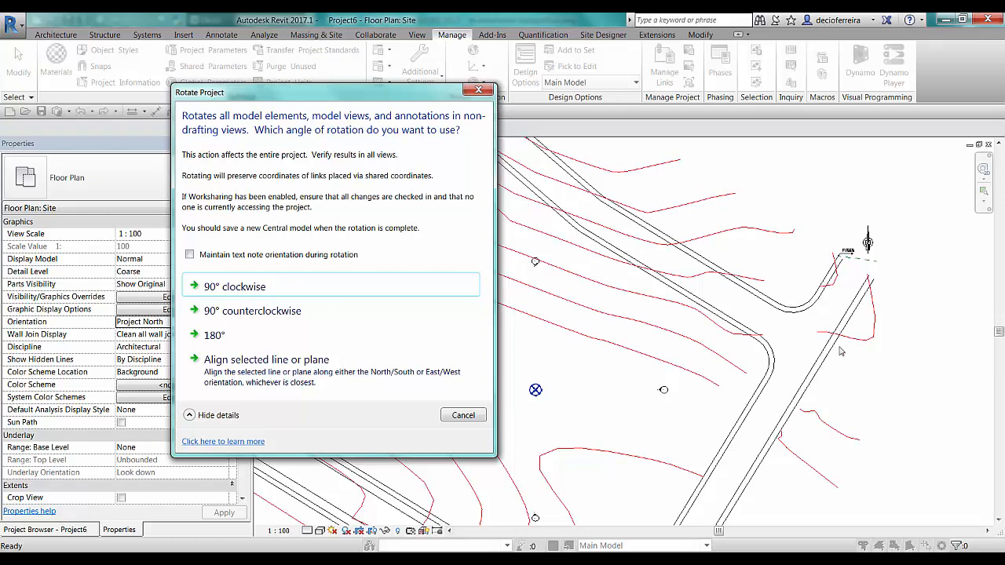
click(237, 378)
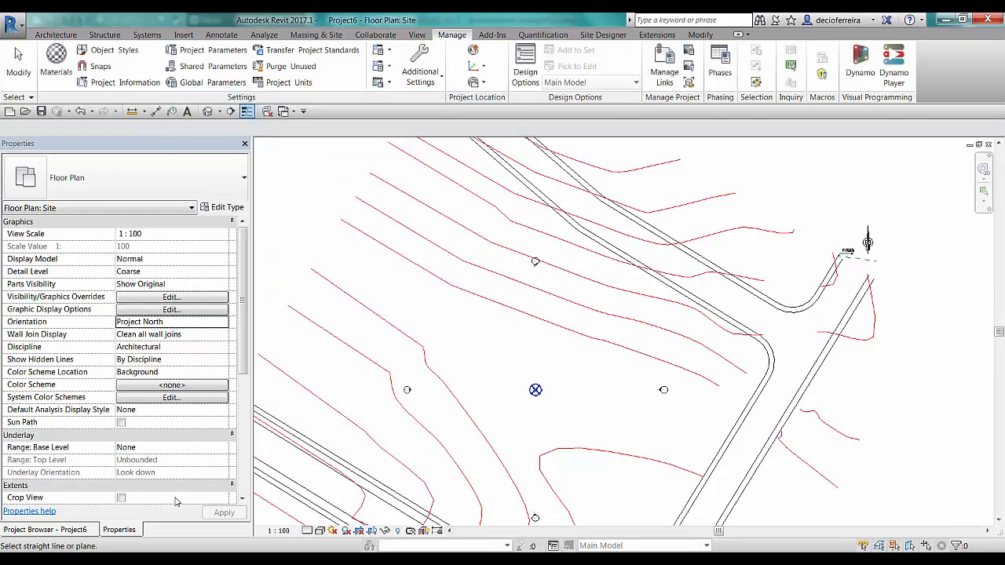
click(651, 281)
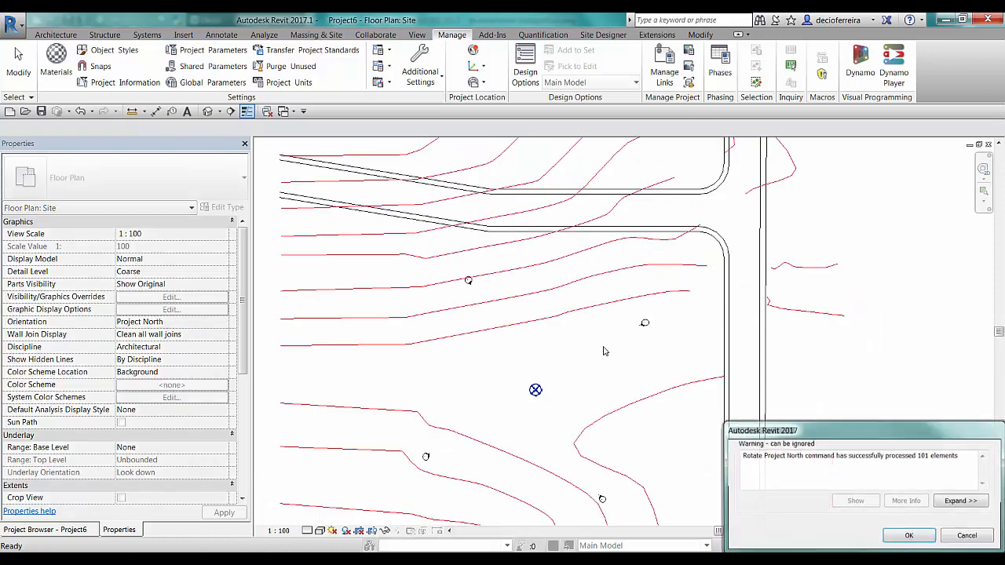
drag(843, 431, 534, 215)
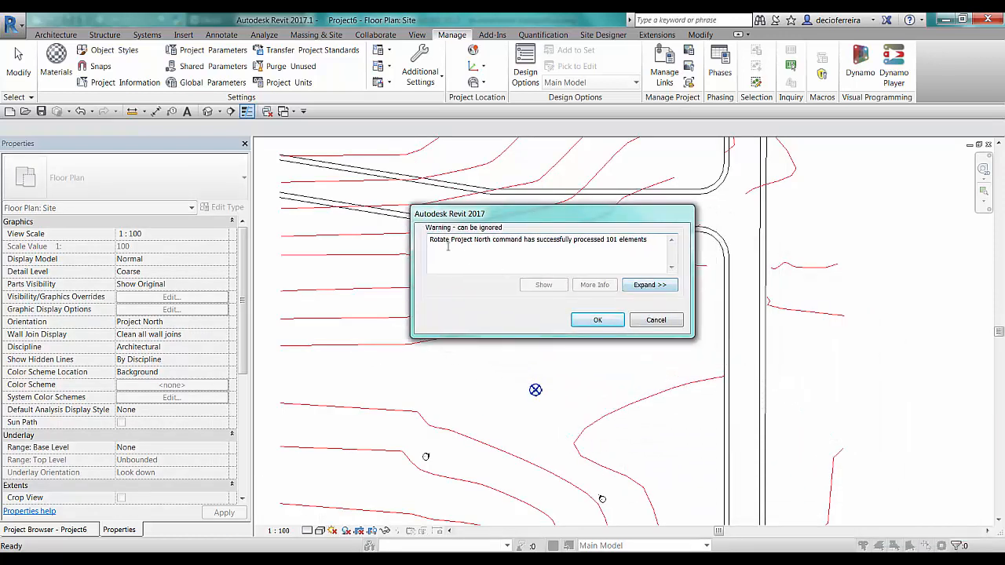
mouse_move(645, 241)
mouse_down()
mouse_move(479, 244)
mouse_move(655, 246)
mouse_up()
click(599, 319)
Step: Check the spot coordinate at the road endpoint after the rotation, and inspect the survey point's coordinates
scroll(726, 173, up, 5)
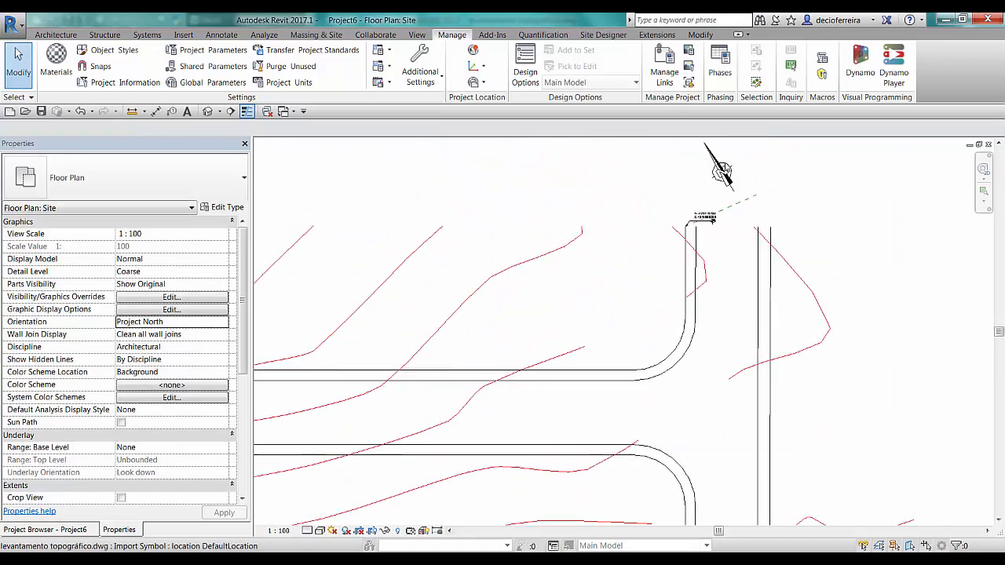
scroll(608, 248, down, 2)
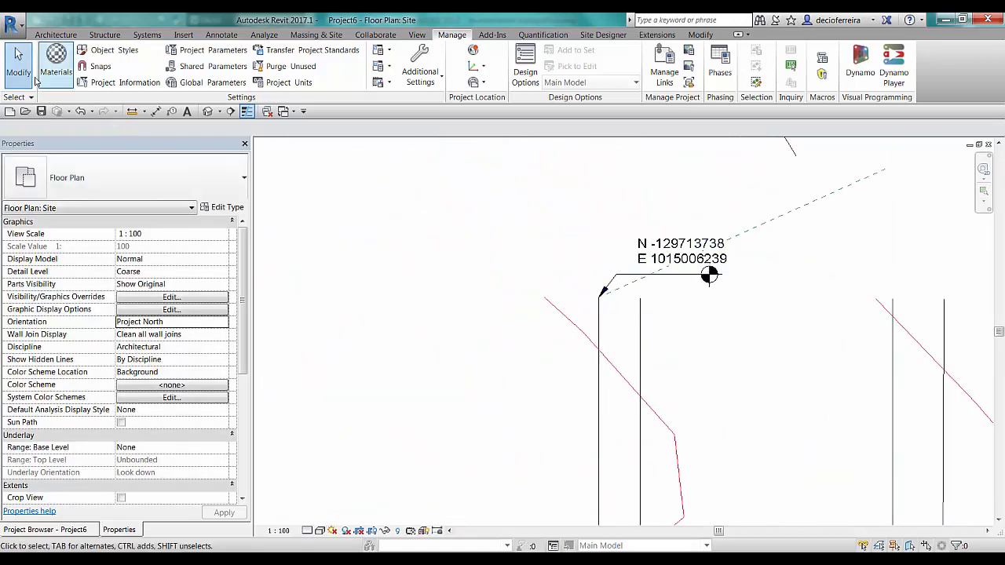
scroll(570, 248, down, 6)
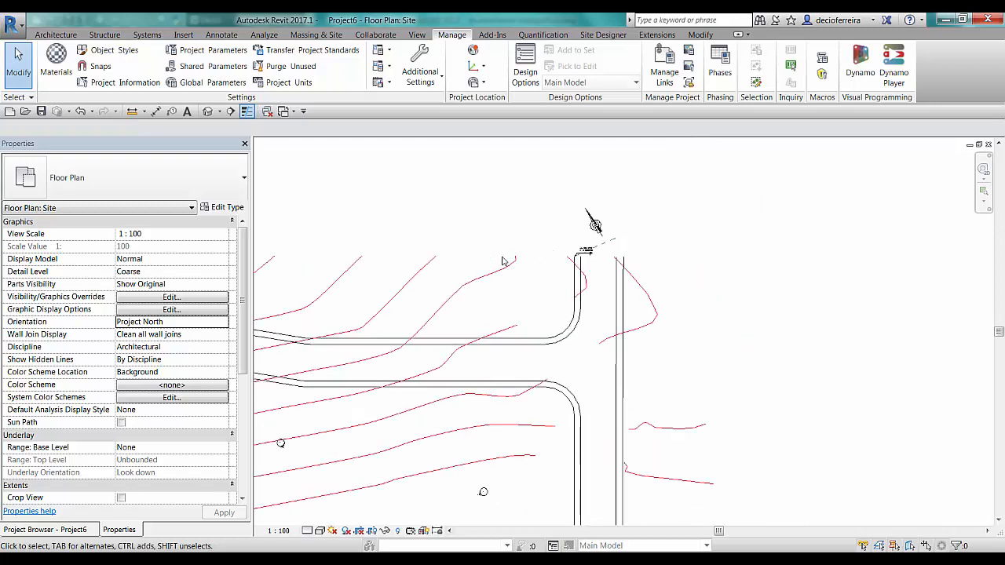
middle_drag(502, 267, 686, 214)
middle_click(683, 213)
middle_click(682, 216)
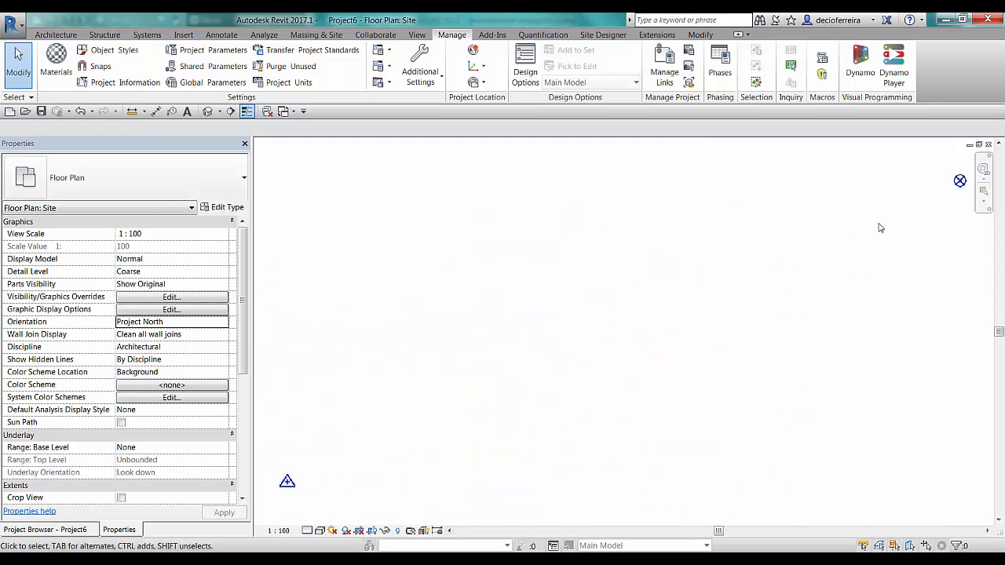
scroll(278, 493, up, 3)
click(295, 474)
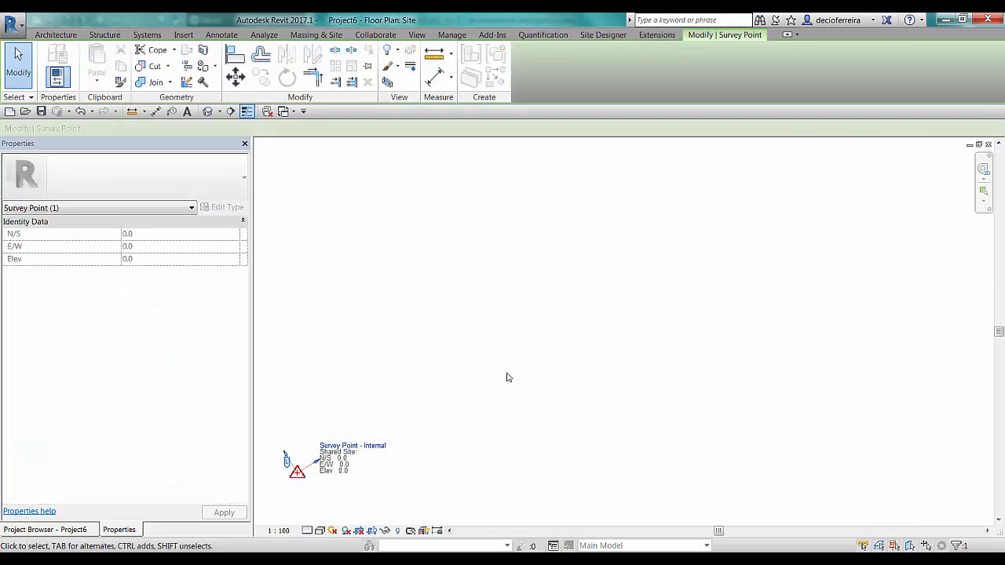
click(659, 278)
Step: Examine the rotated survey from the project base point to the spot coordinate near the north arrow
scroll(659, 278, down, 1)
middle_drag(660, 278, 502, 393)
middle_drag(691, 279, 499, 353)
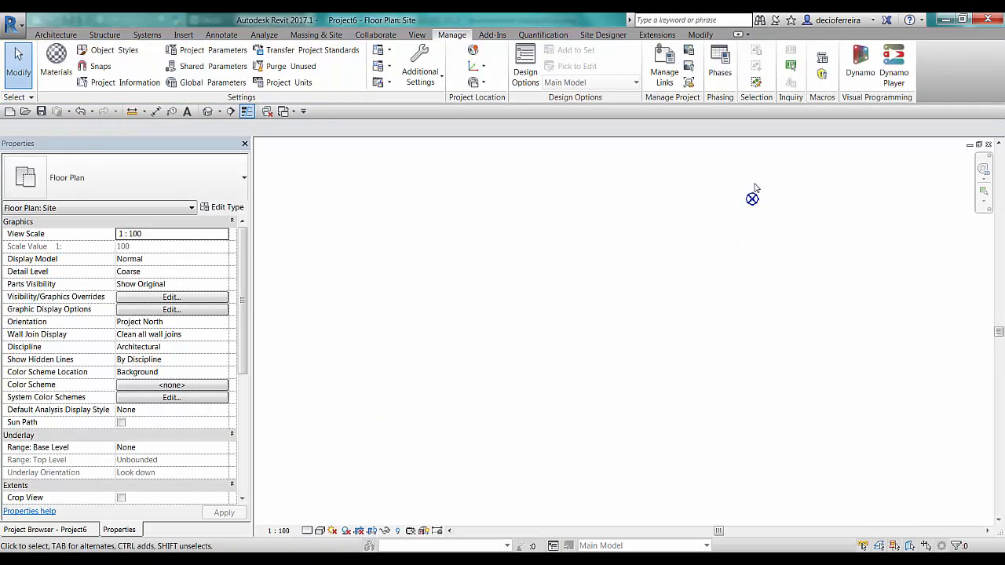
scroll(753, 188, up, 3)
scroll(744, 214, up, 5)
scroll(751, 233, up, 6)
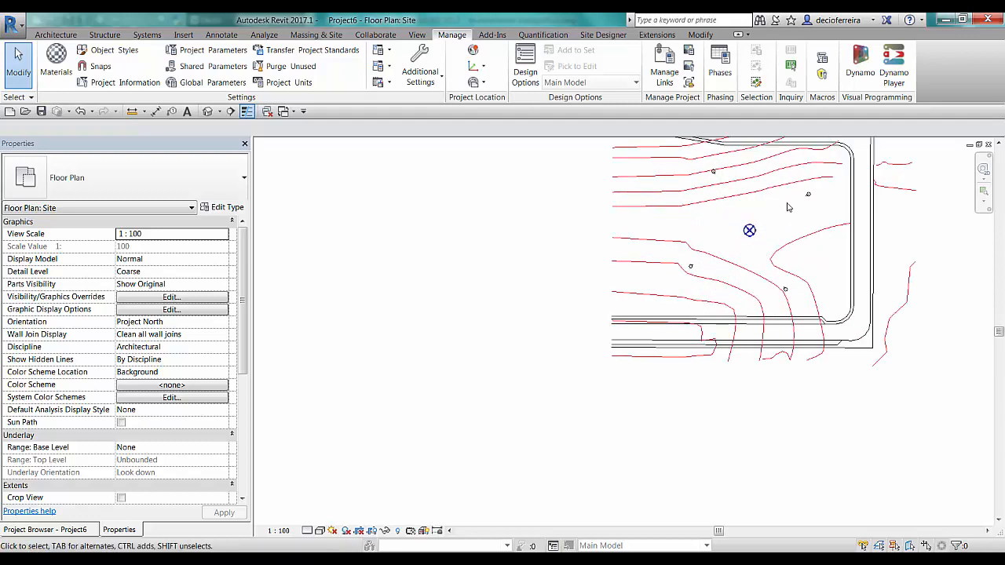
middle_drag(798, 210, 679, 315)
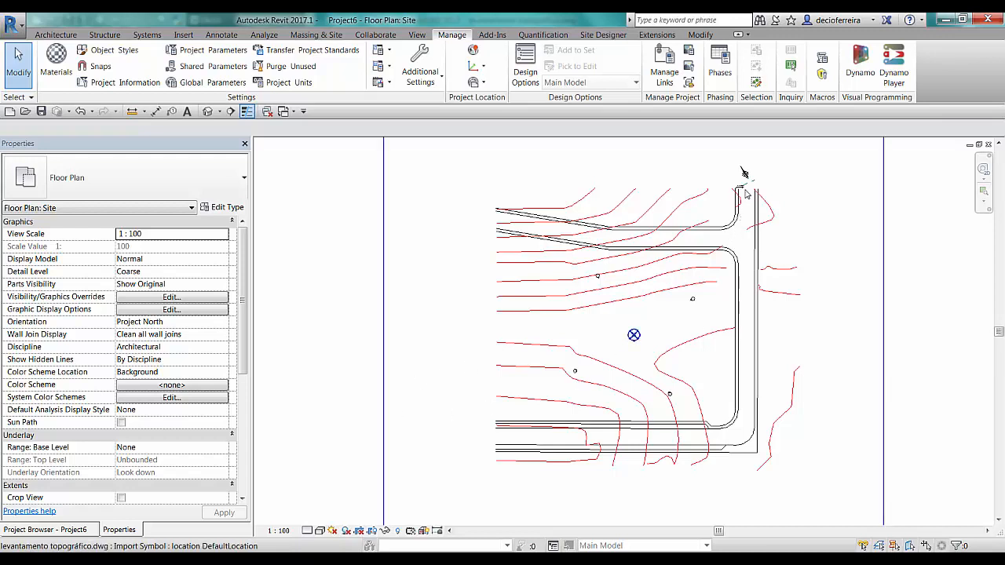
scroll(742, 176, up, 5)
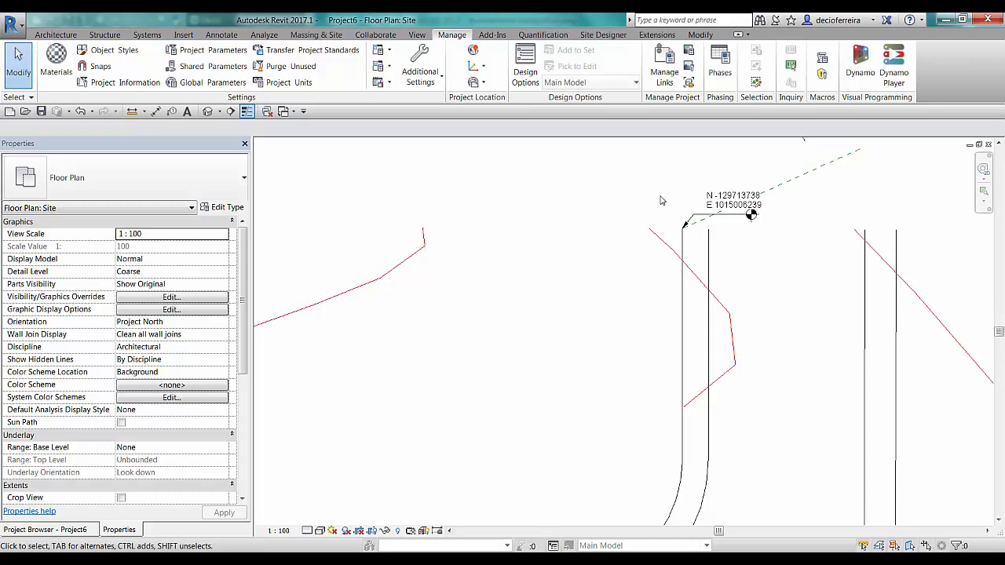
Step: Switch the Site plan's orientation to True North and back to Project North to compare the two views
scroll(712, 264, down, 5)
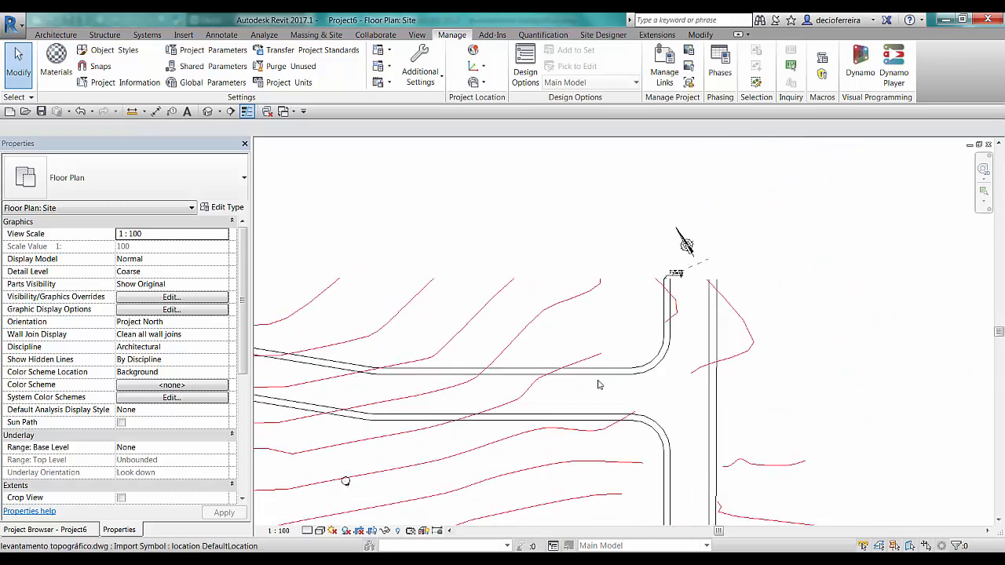
middle_drag(537, 404, 570, 365)
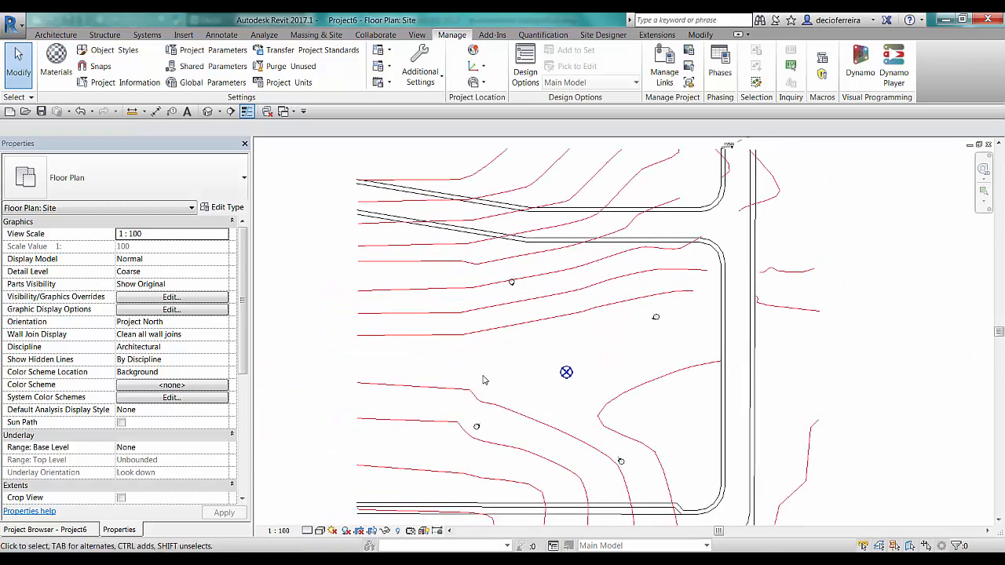
click(223, 323)
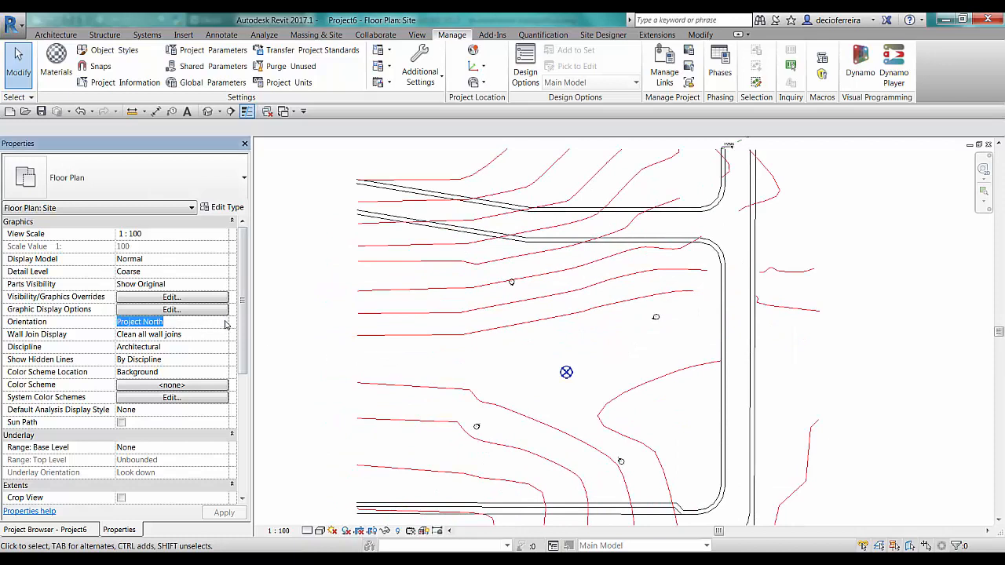
click(225, 324)
click(165, 347)
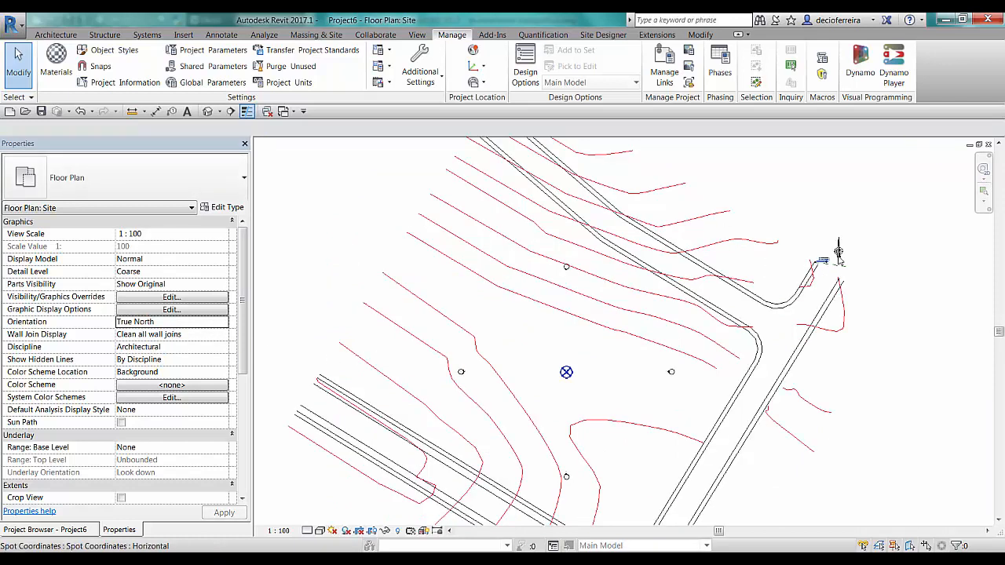
click(223, 324)
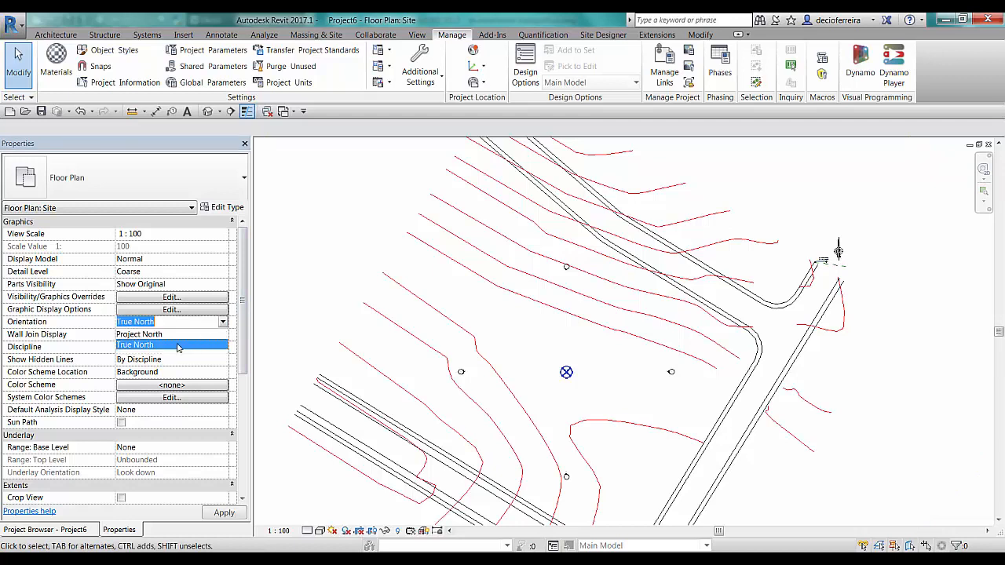
click(171, 335)
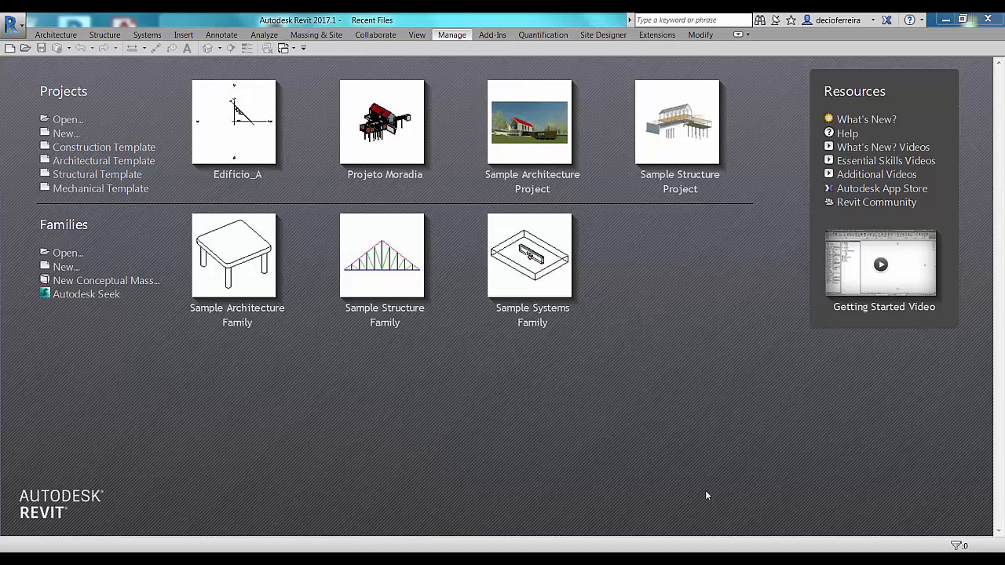
Step: Create a new project from the DefaultMetric.rte template in the 02_datasets folder
click(64, 134)
click(333, 160)
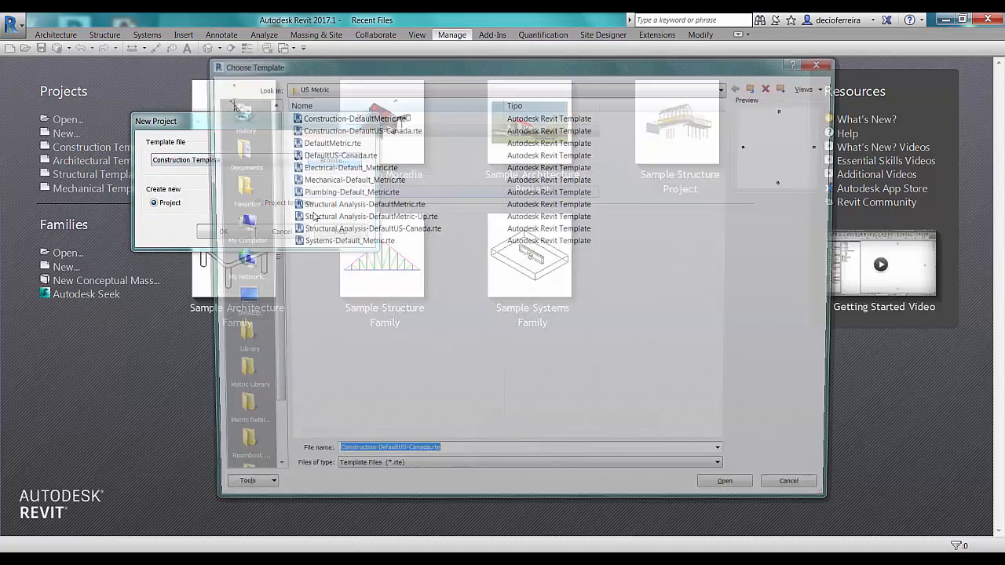
click(728, 459)
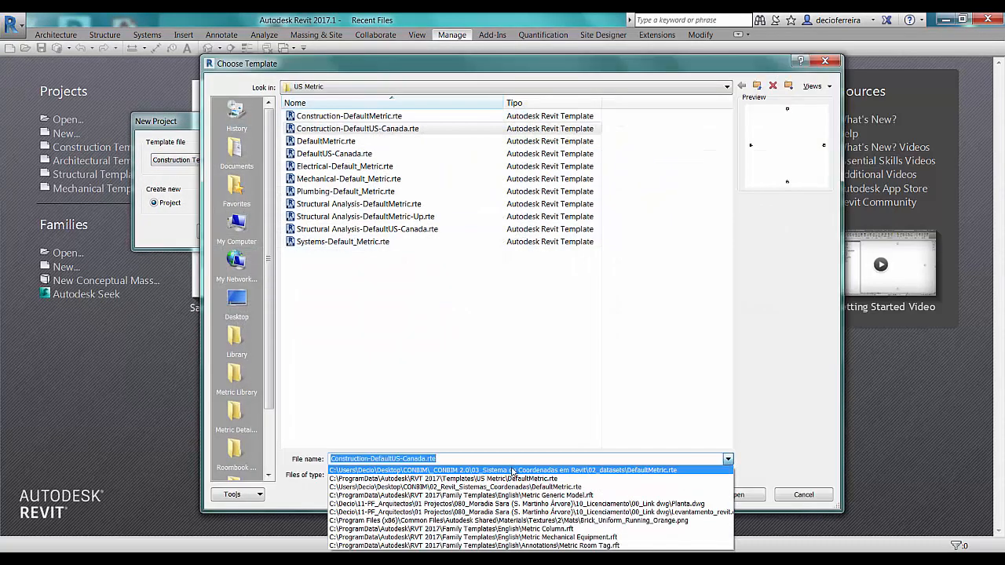
click(698, 469)
drag(476, 62, 442, 43)
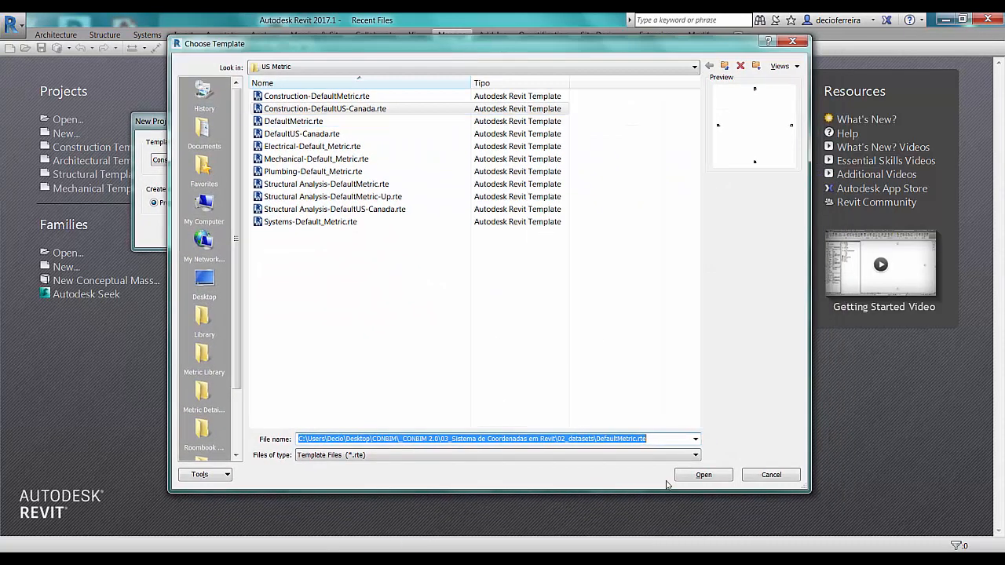
click(704, 475)
click(211, 233)
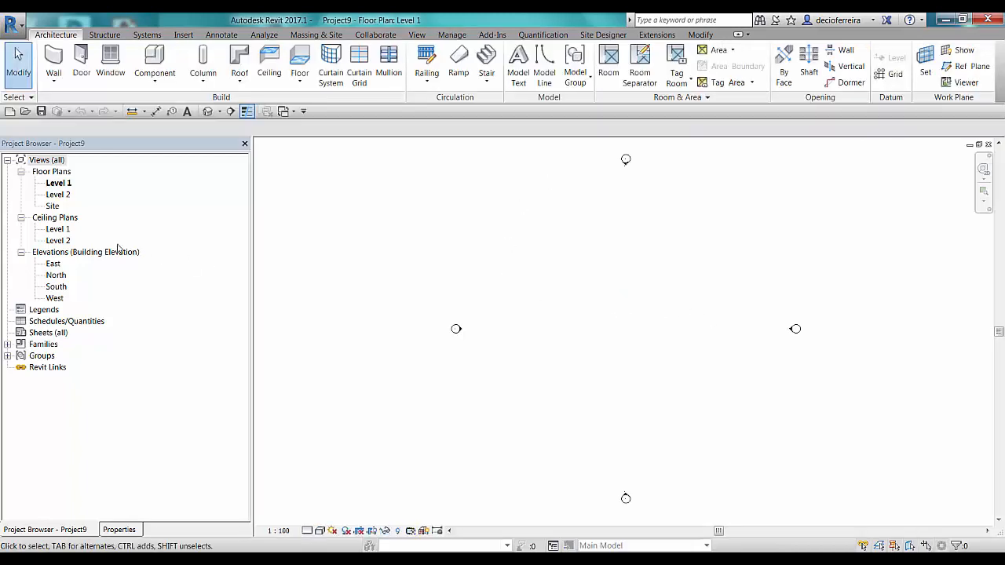
Step: Open the Site floor plan and draw a horizontal grid line from the project base point toward the west
double_click(53, 207)
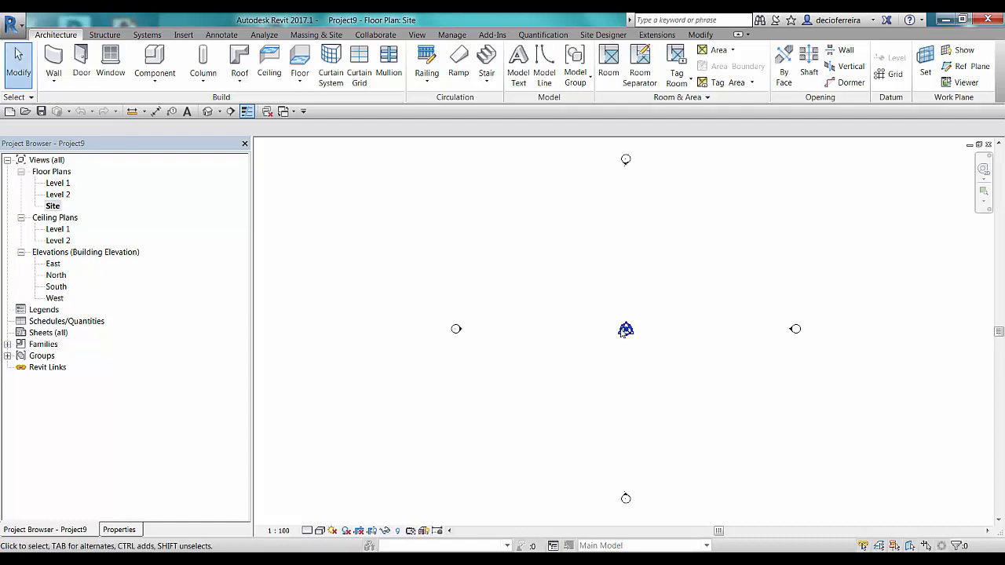
scroll(628, 336, up, 3)
click(221, 35)
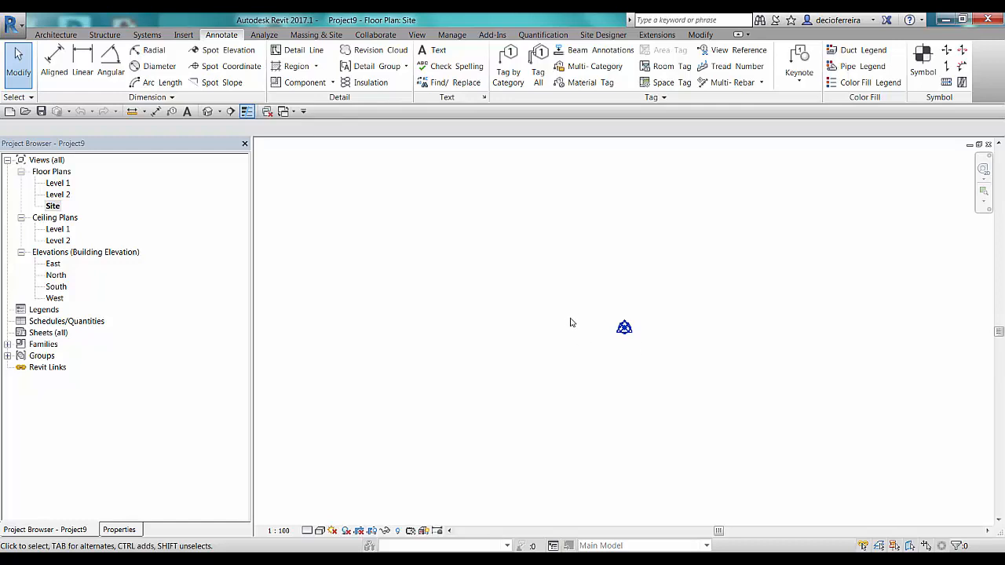
click(56, 34)
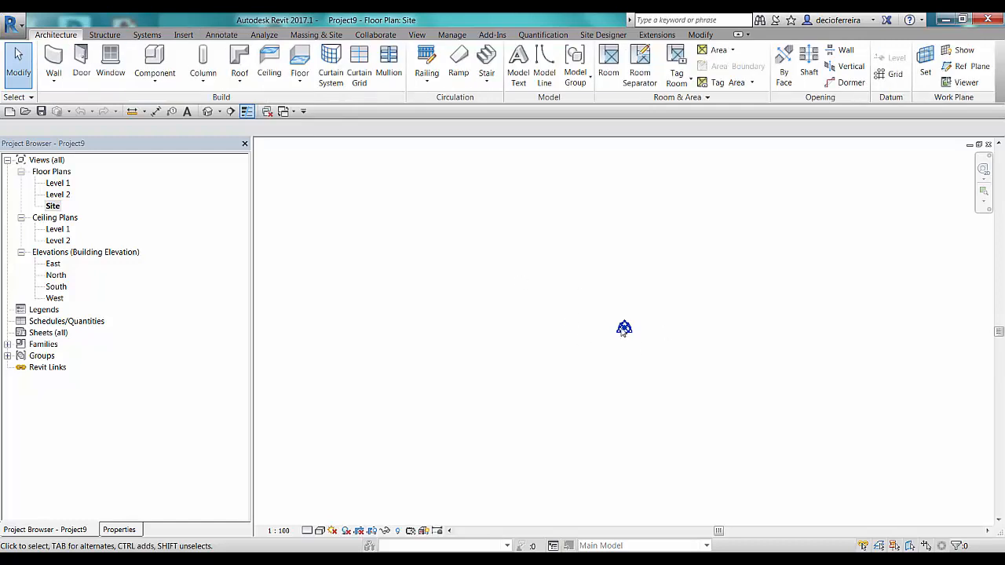
click(890, 73)
click(624, 328)
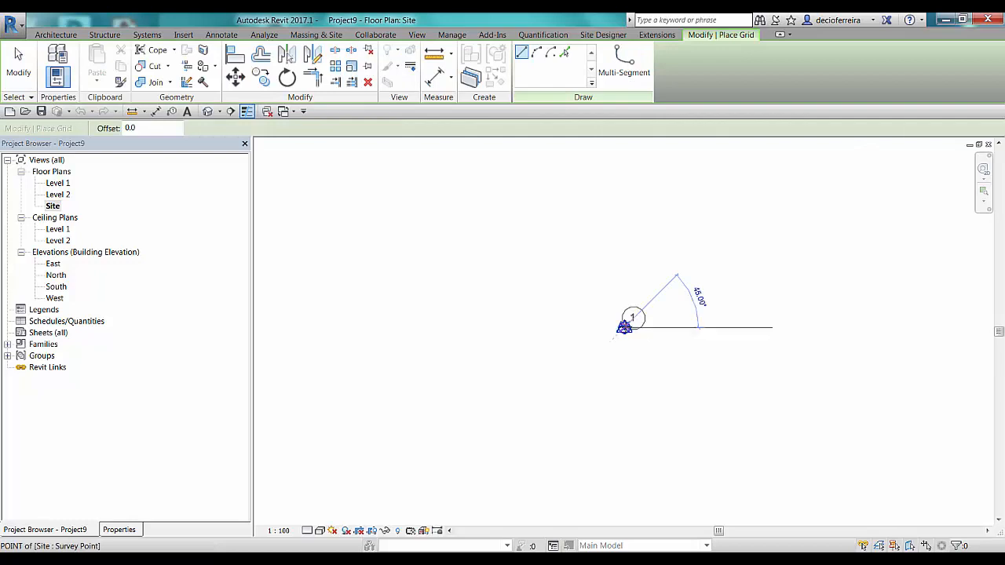
click(462, 327)
key(Escape)
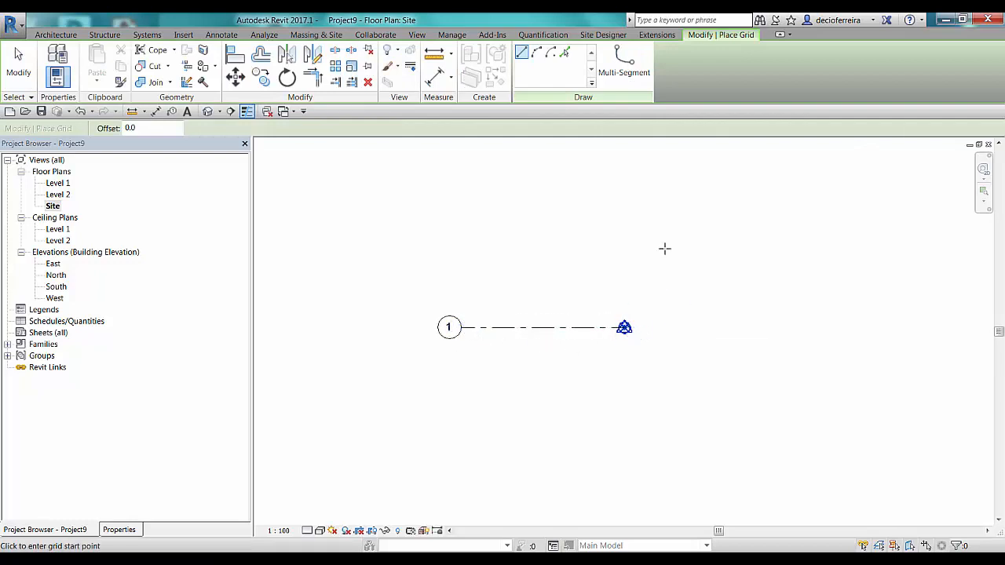
key(Escape)
Step: Draw a vertical grid line from the project base point toward the north
click(890, 73)
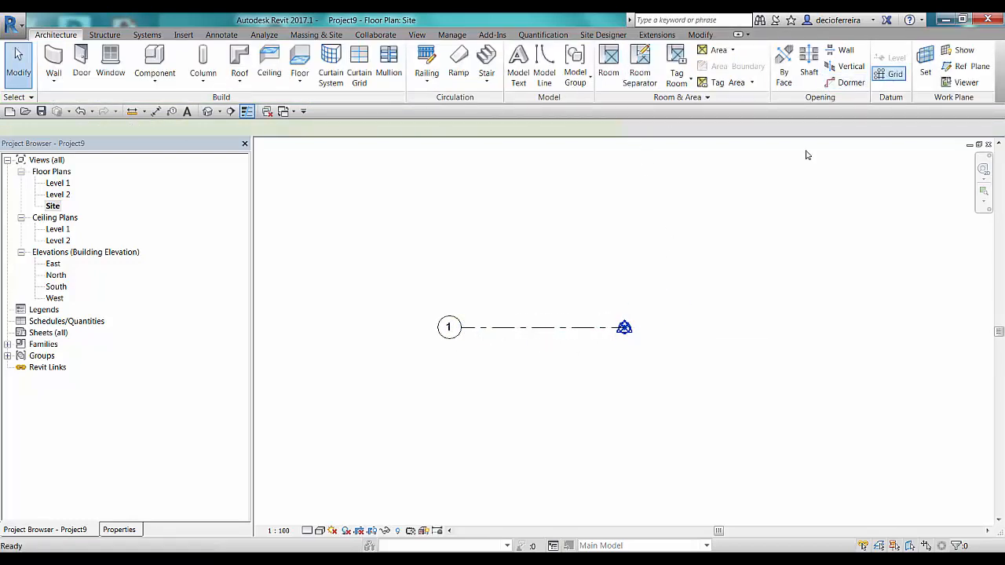
click(624, 327)
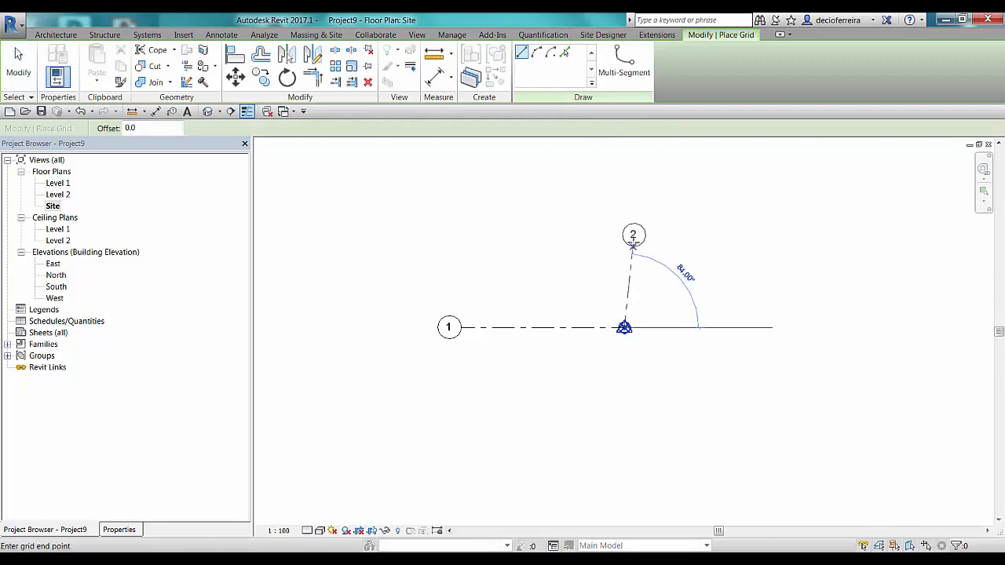
click(625, 222)
key(Escape)
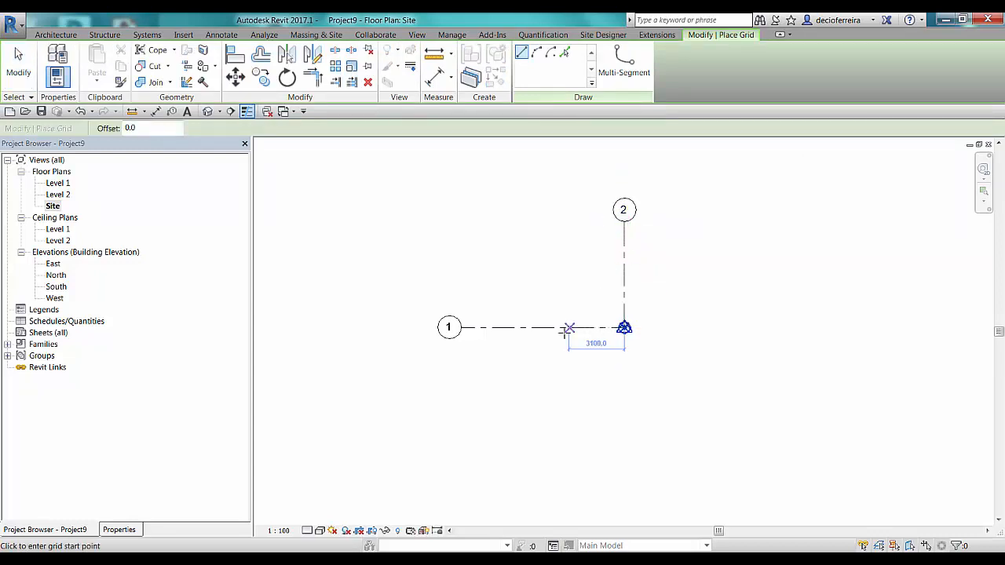
key(Escape)
Step: Extend the free ends of both grid lines past the project base point so the grids cross there
click(624, 328)
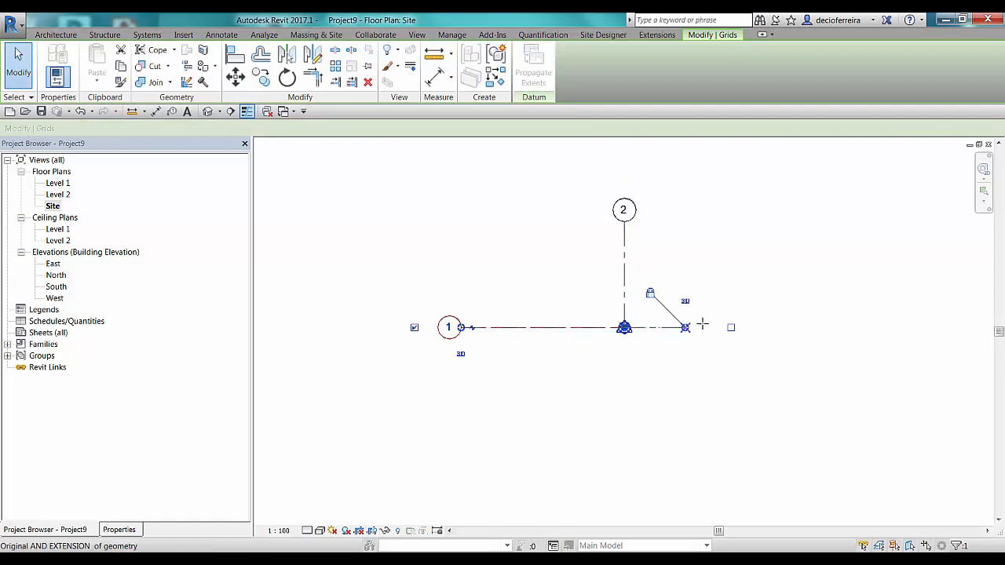
key(Escape)
click(633, 314)
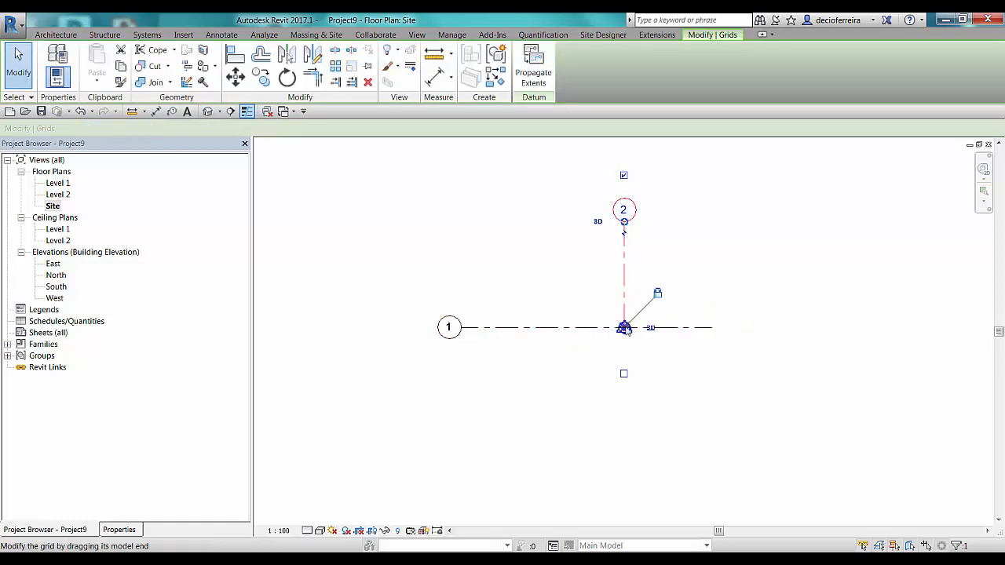
drag(625, 327, 624, 385)
key(Escape)
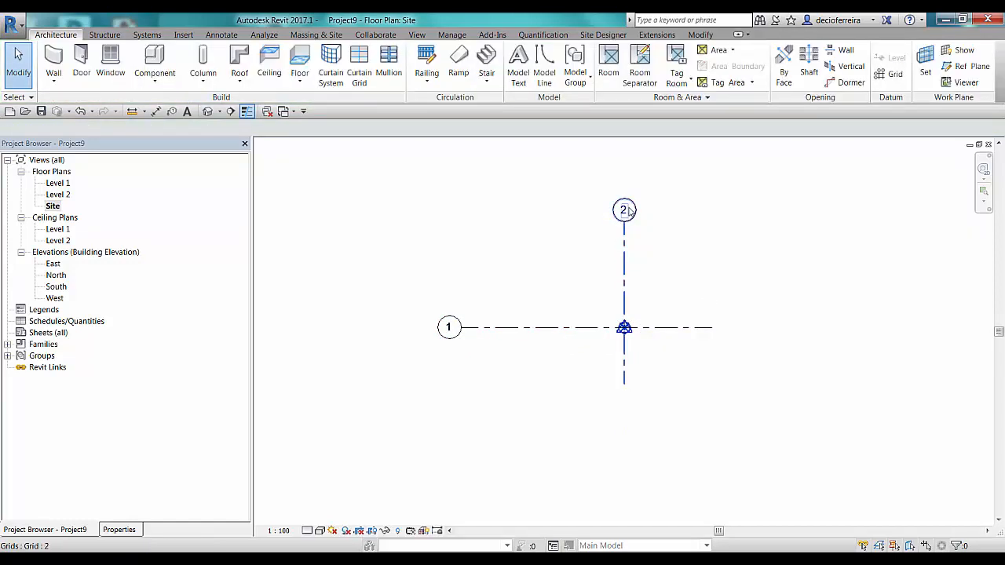
Step: Rename the vertical grid line as A
click(624, 211)
click(625, 212)
text(A)
key(Return)
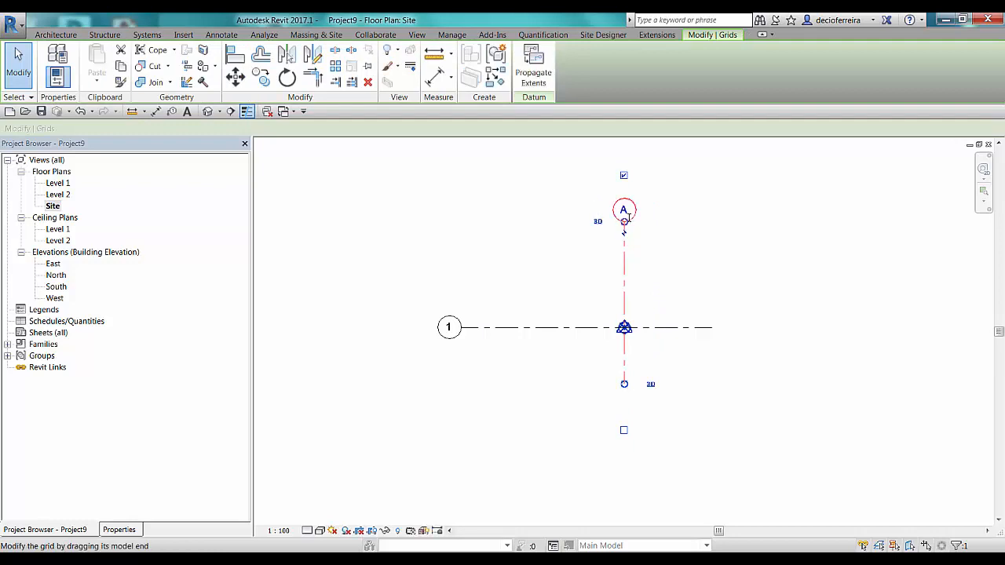
key(Escape)
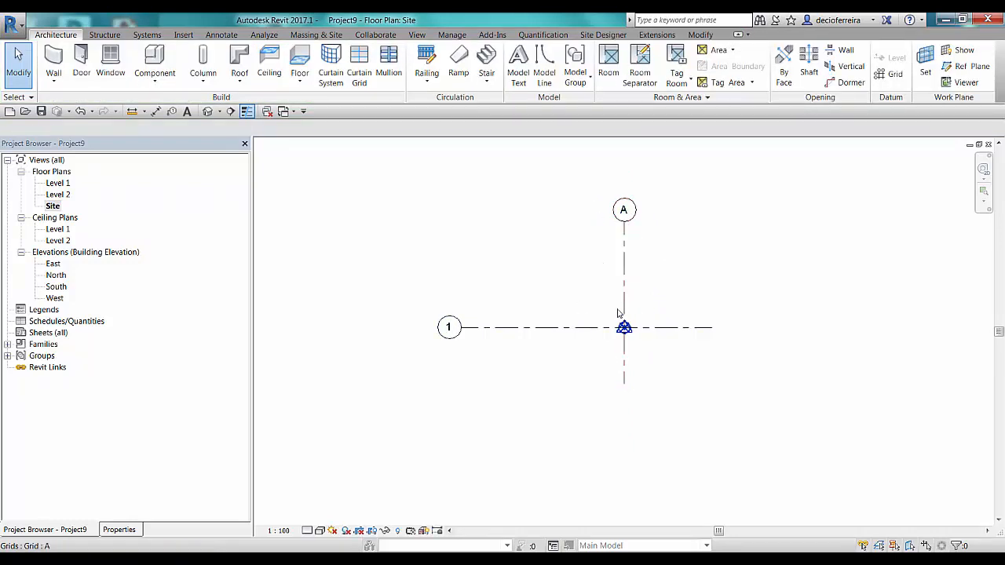
Step: Specify shared coordinates at the project base point, with North/South 41178174 and East/West -8609125
scroll(624, 327, up, 2)
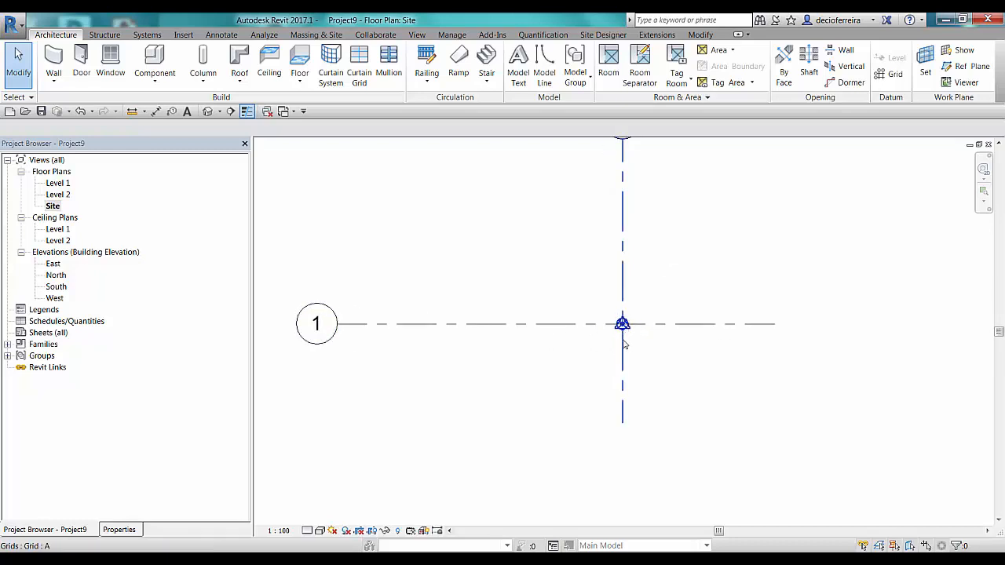
click(453, 34)
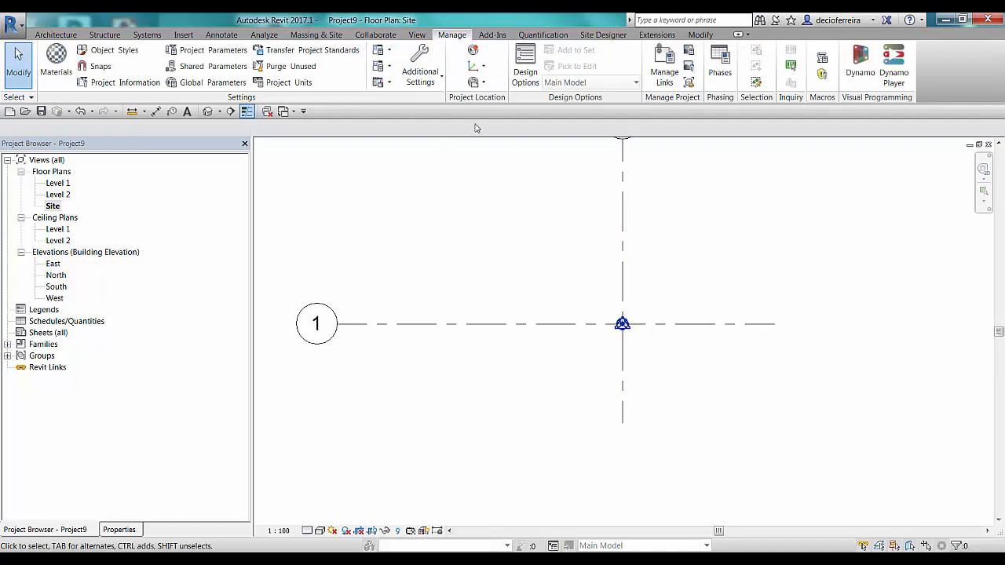
click(473, 67)
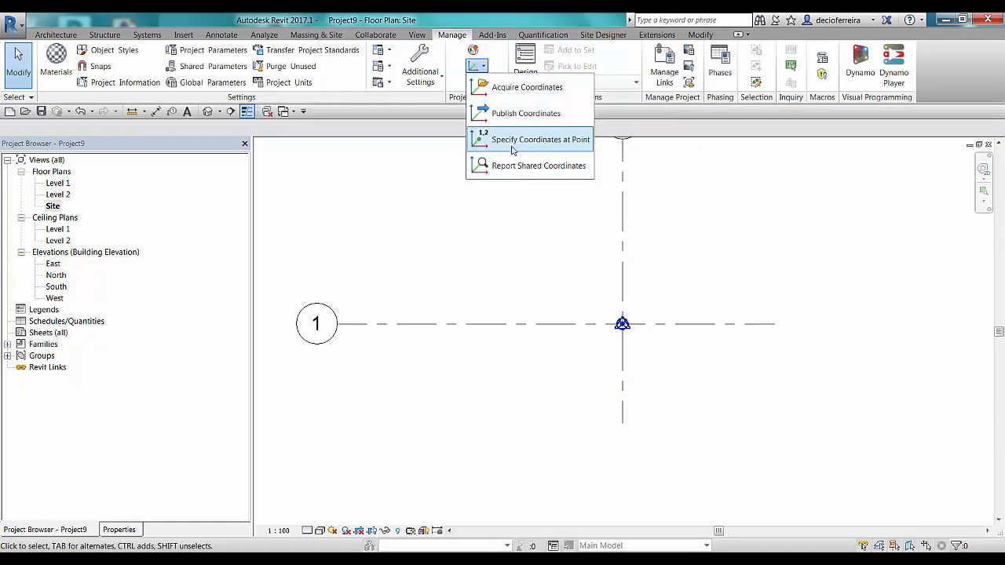
click(513, 148)
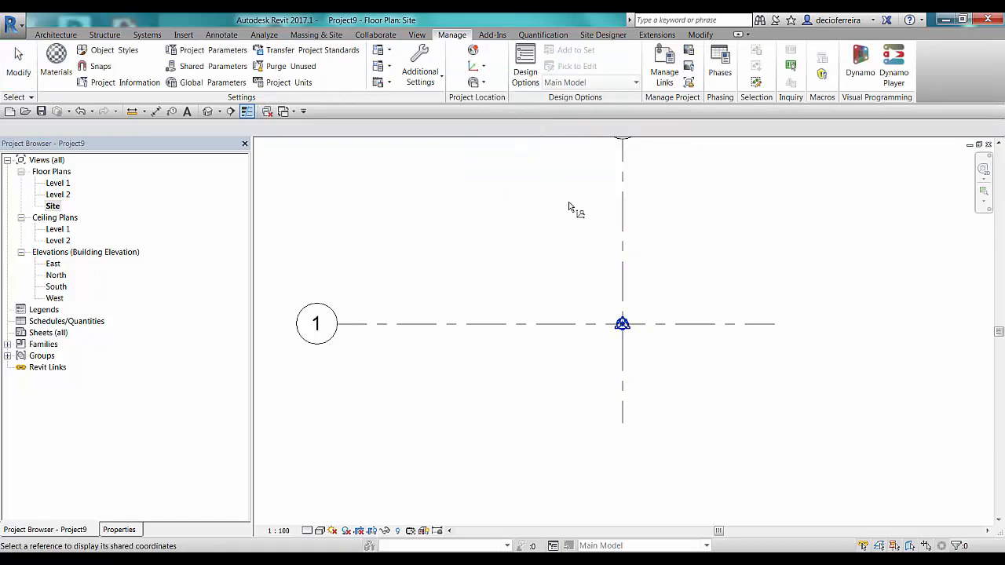
click(622, 325)
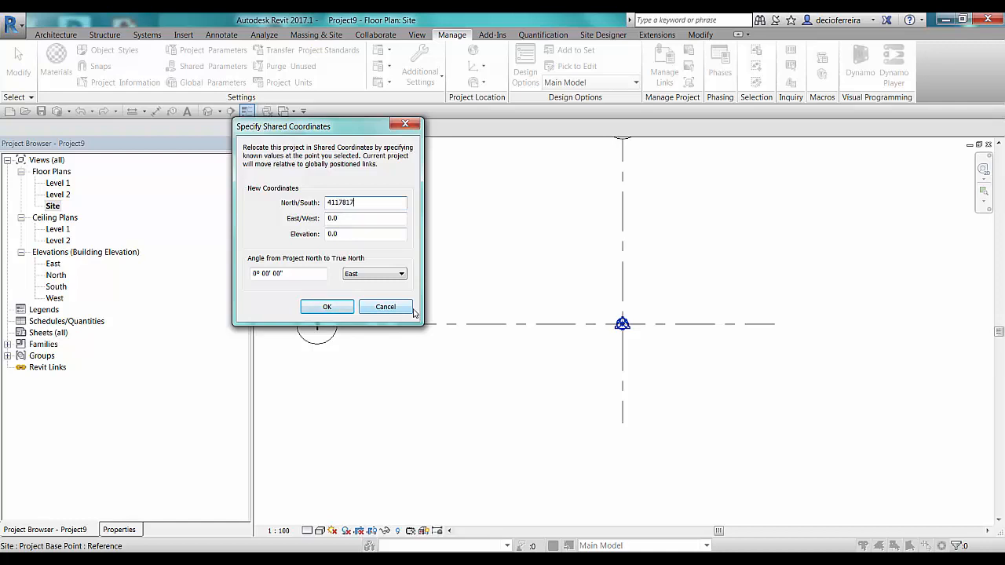
key(Tab)
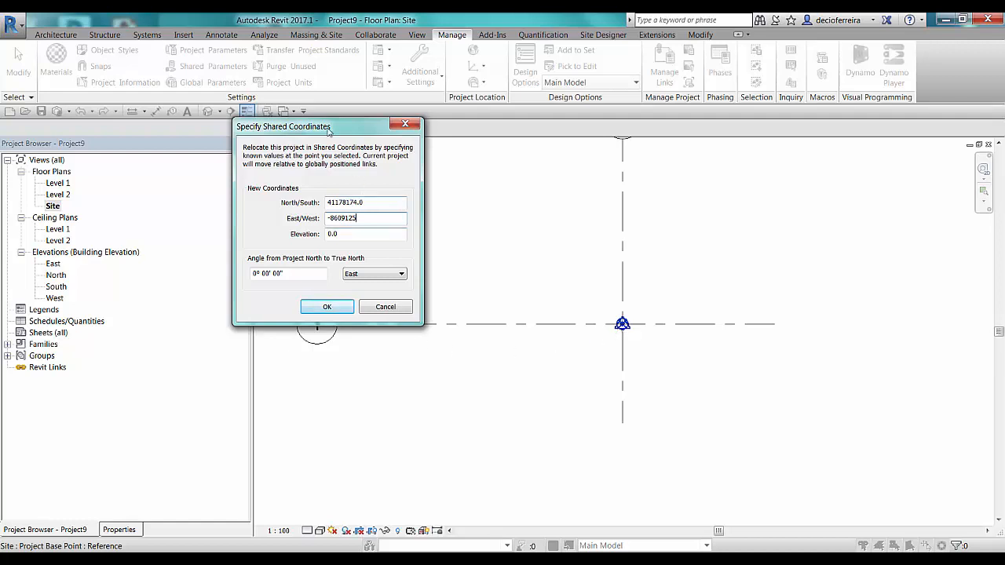
drag(328, 130, 443, 111)
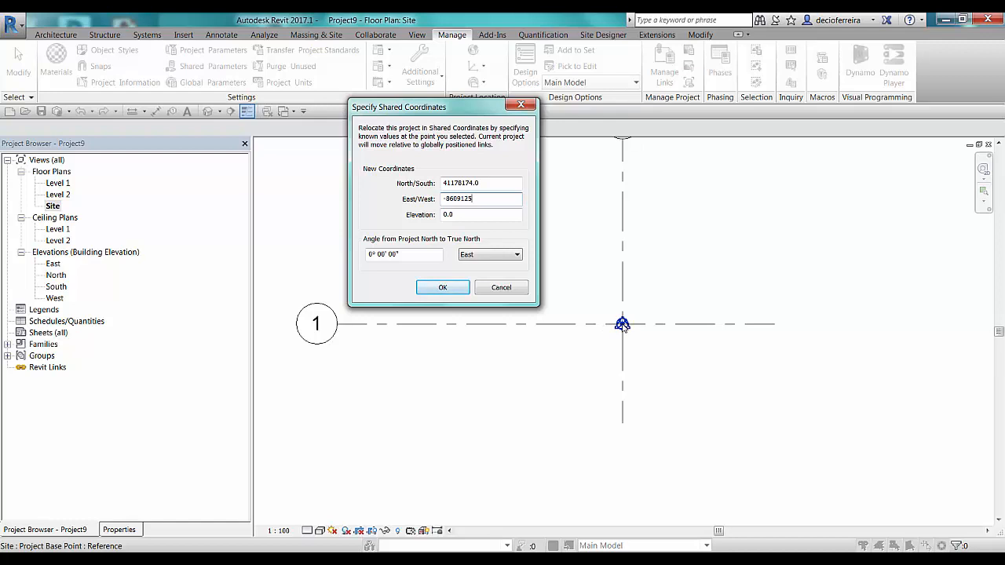
click(443, 288)
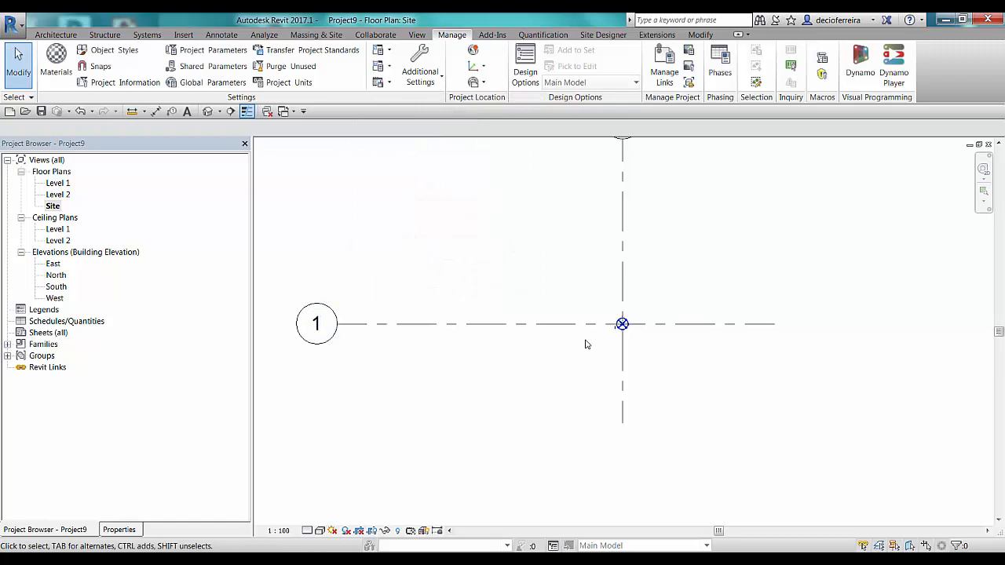
Step: Inspect the shared coordinates of the survey point and of the project base point at the grid intersection
middle_click(570, 285)
middle_click(569, 284)
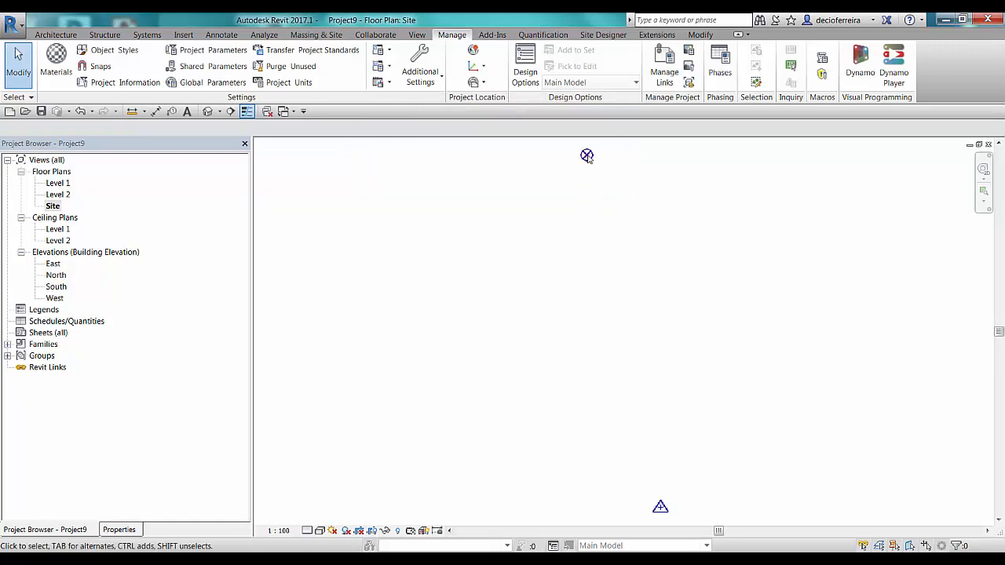
click(660, 506)
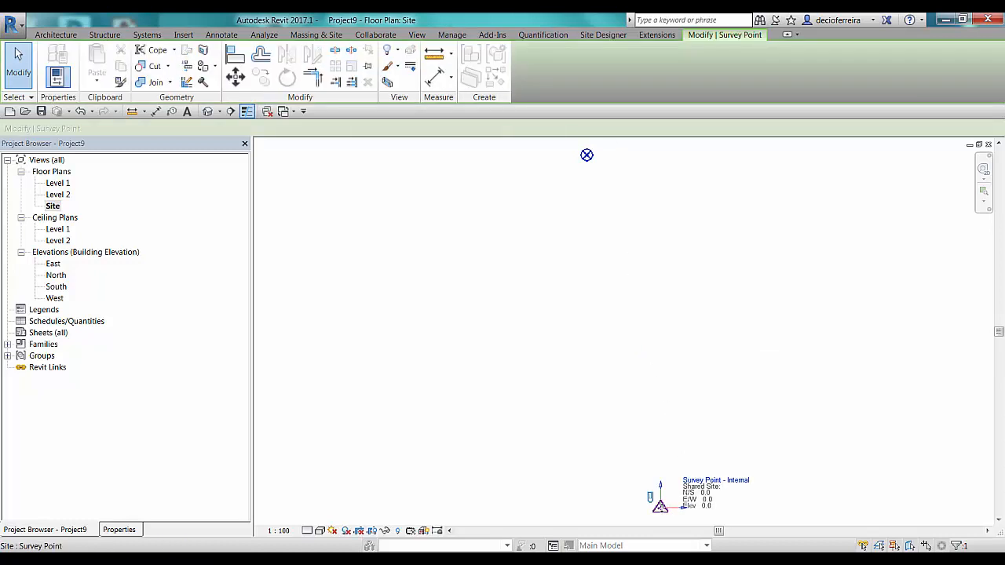
click(668, 374)
key(z)
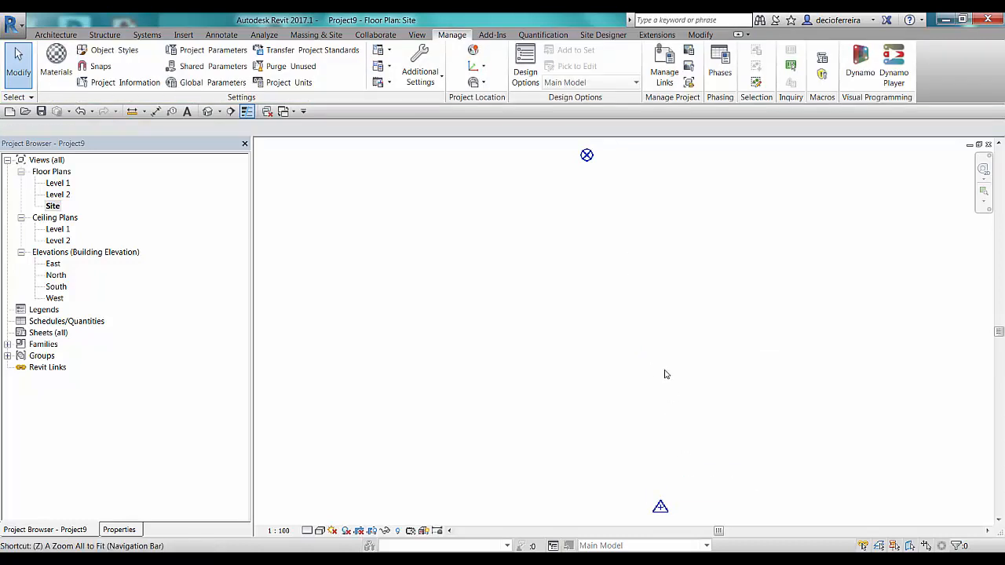
key(p)
click(623, 325)
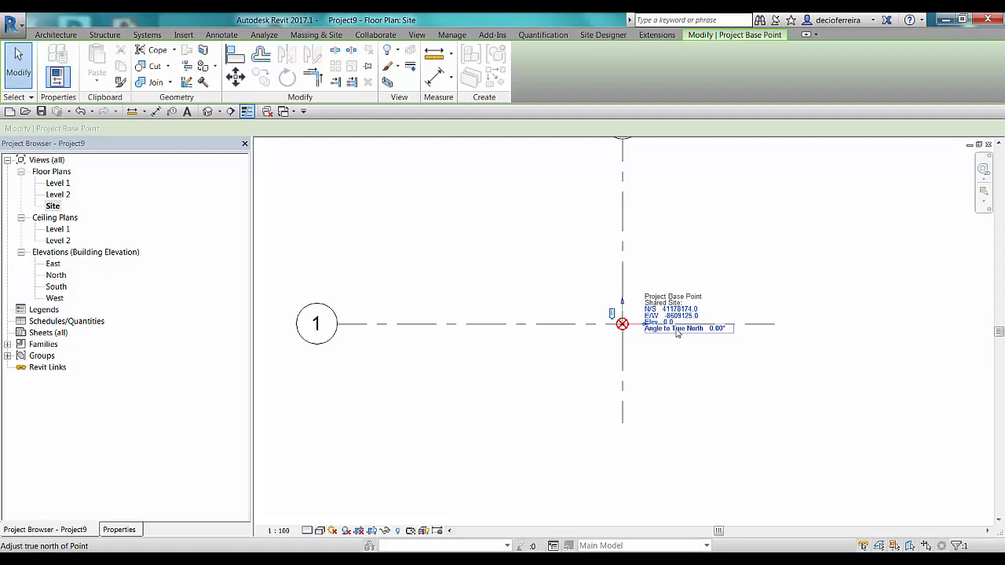
Step: Try to unclip the project base point and move it to its startup location
click(614, 314)
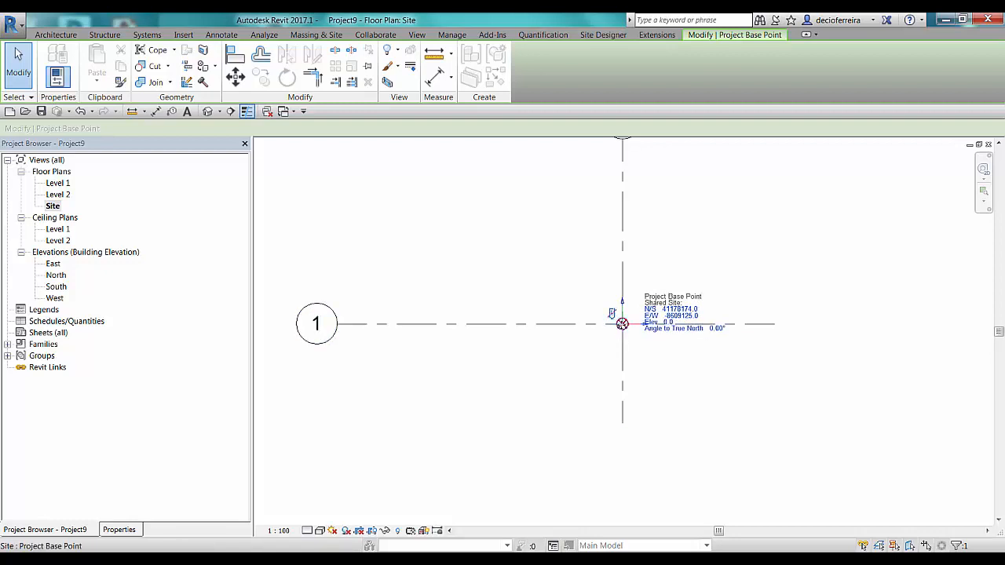
right_click(621, 323)
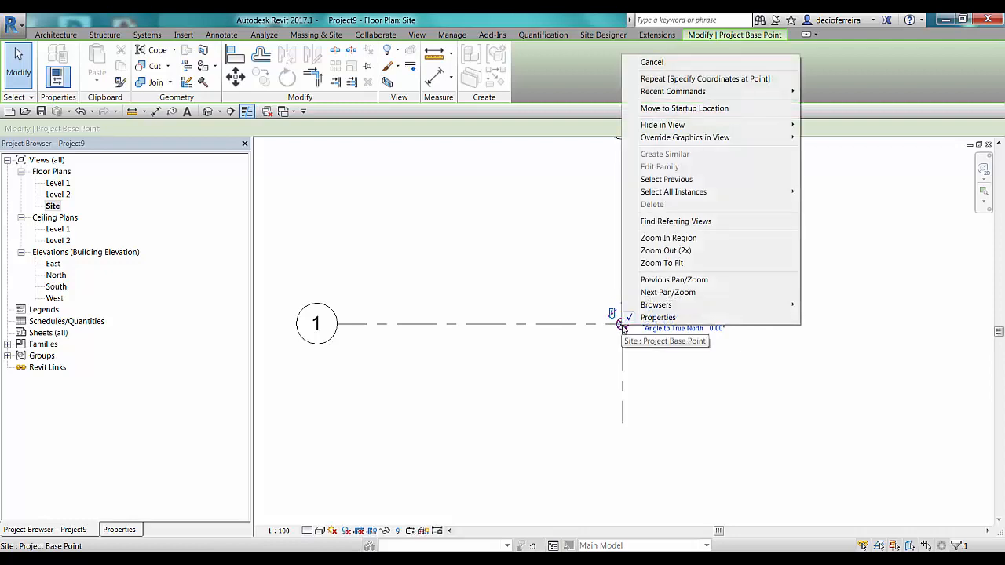
click(684, 109)
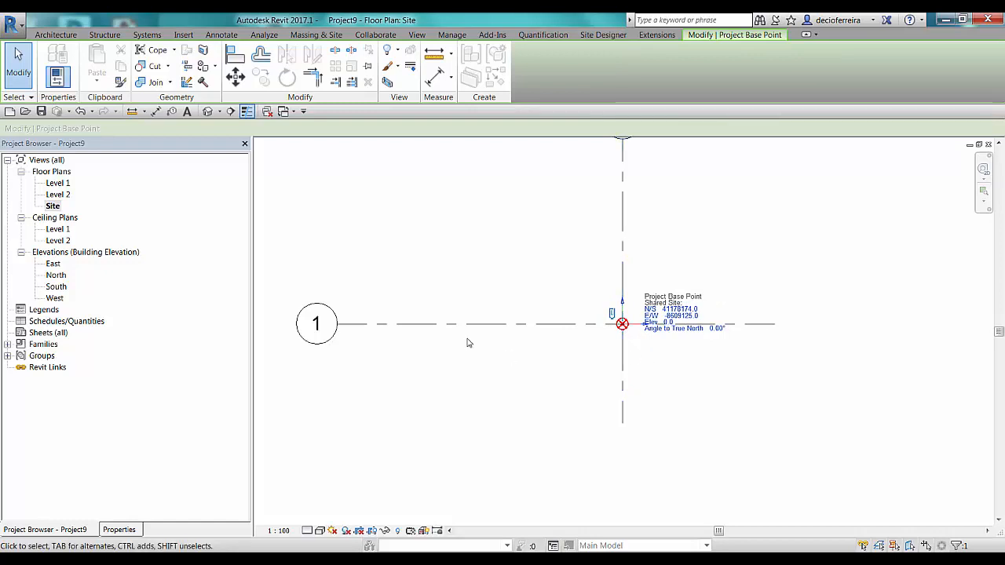
click(581, 284)
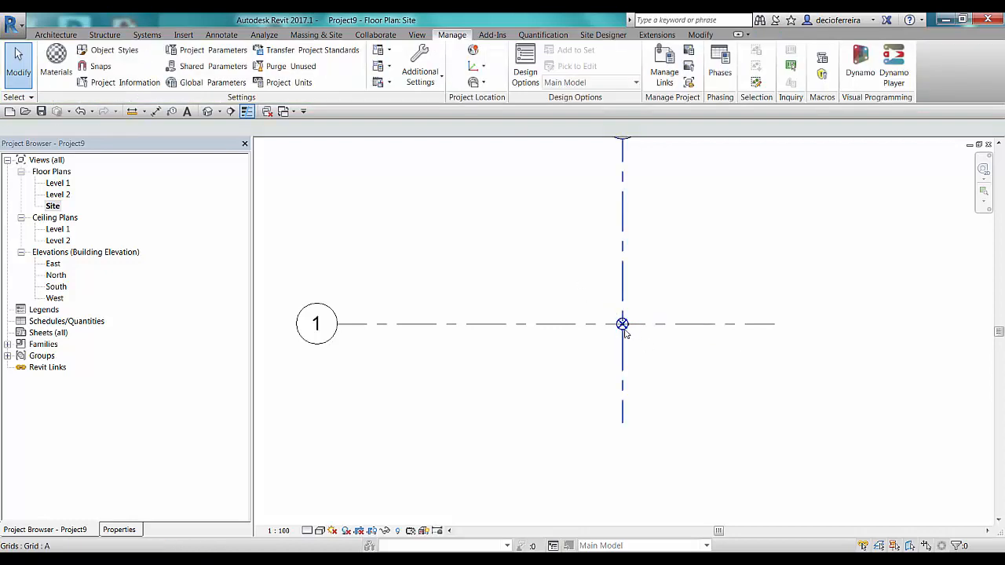
Step: Save the gridded project as Implantação in the 02_datasets folder
click(41, 111)
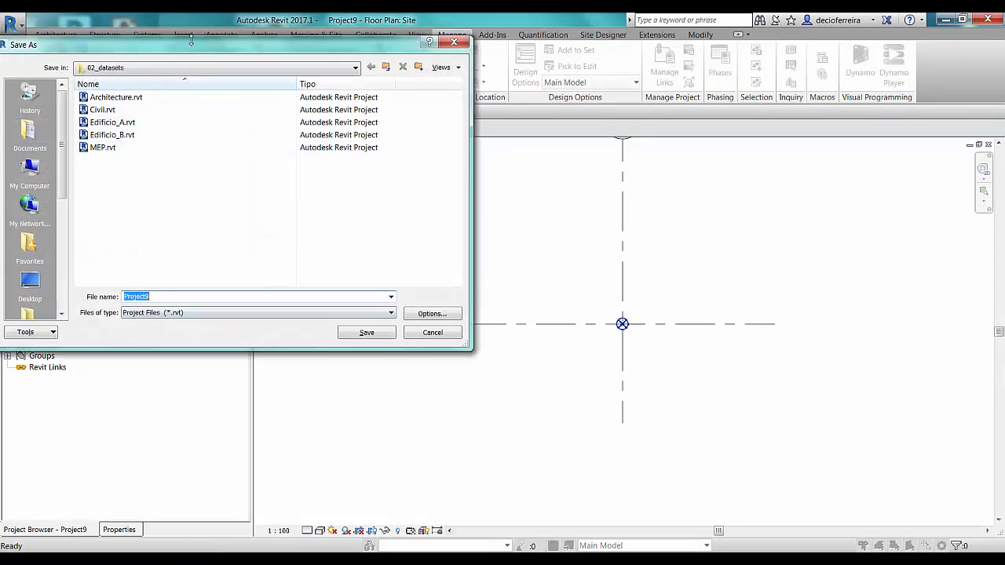
drag(186, 46, 246, 100)
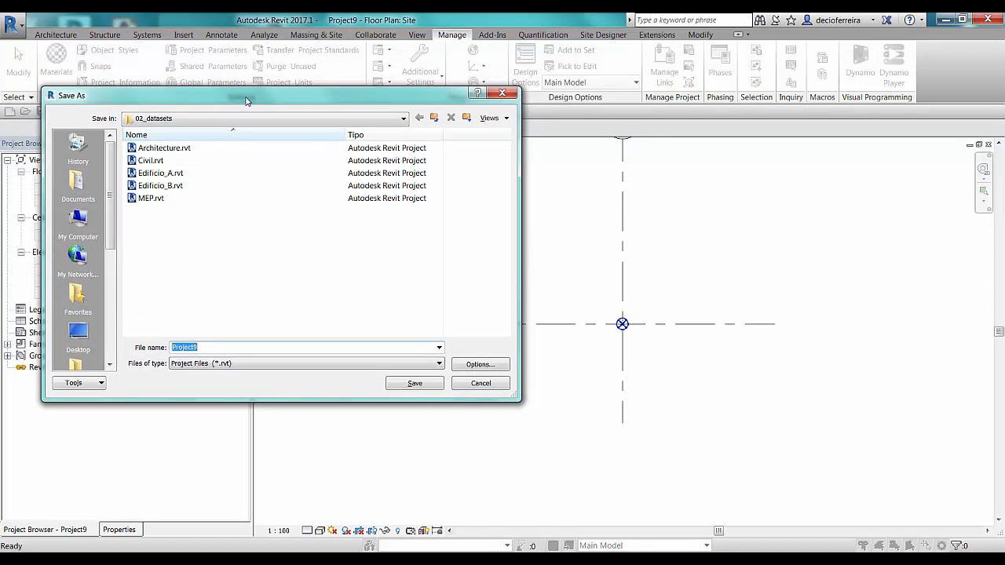
text(1)
text(mplantação)
click(413, 383)
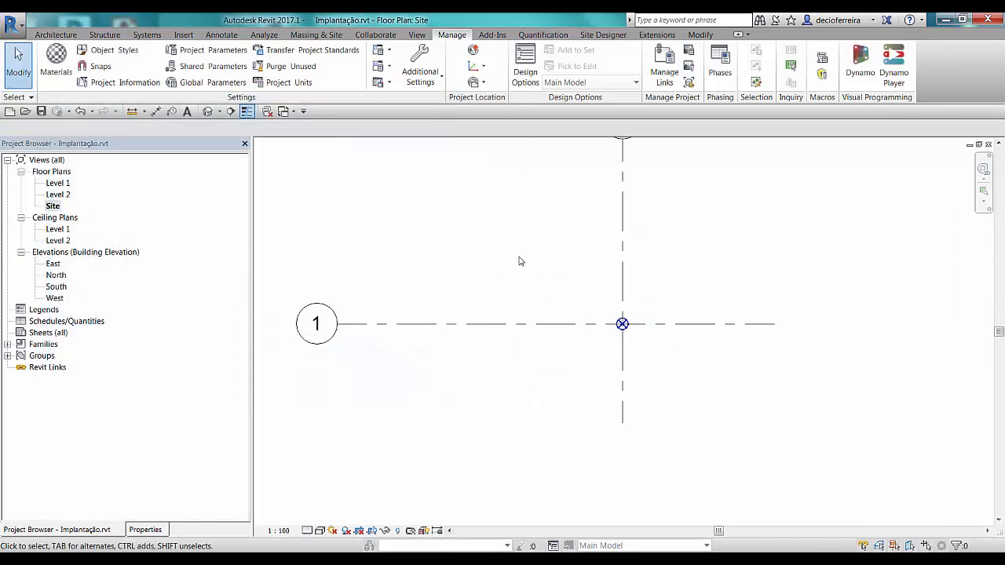
Step: Open the Edificio_A.rvt project from the 02_datasets folder
scroll(510, 267, down, 1)
scroll(512, 272, down, 1)
middle_drag(524, 287, 535, 316)
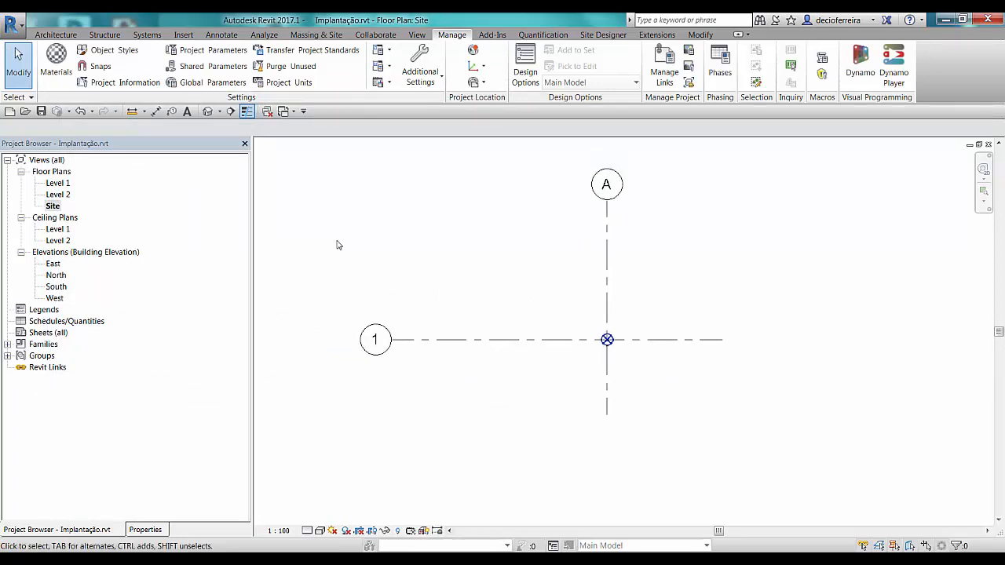
click(25, 111)
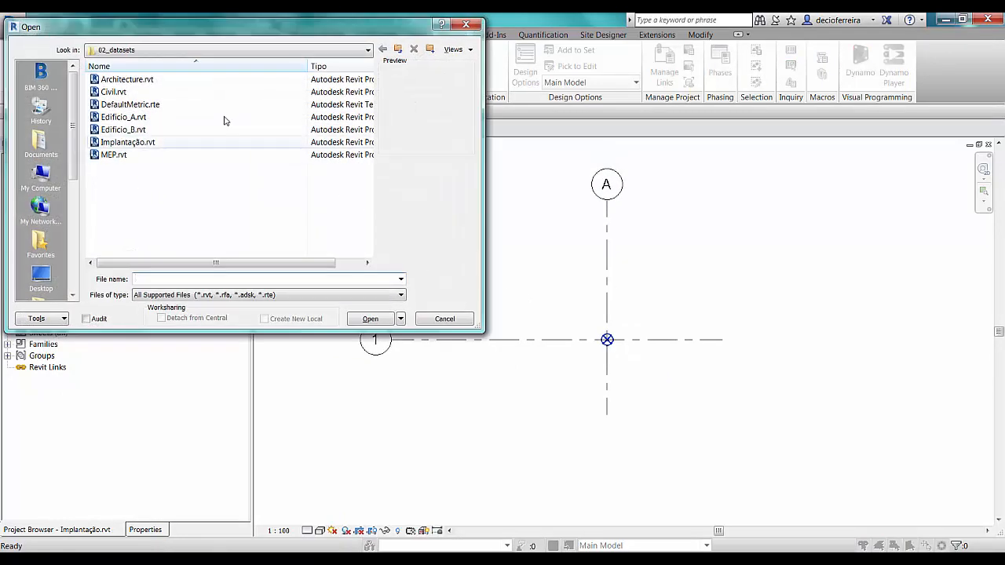
drag(205, 31, 241, 59)
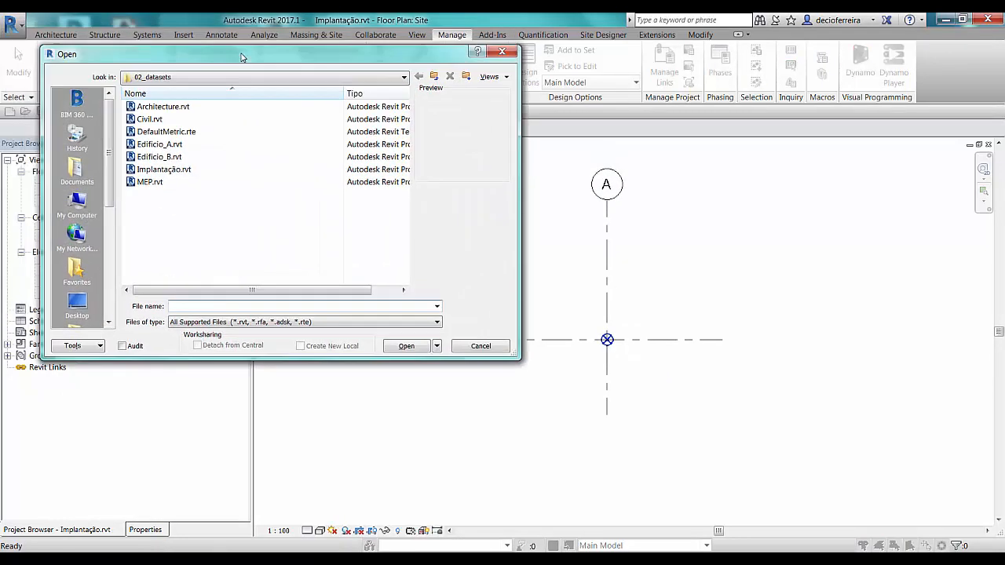
click(160, 146)
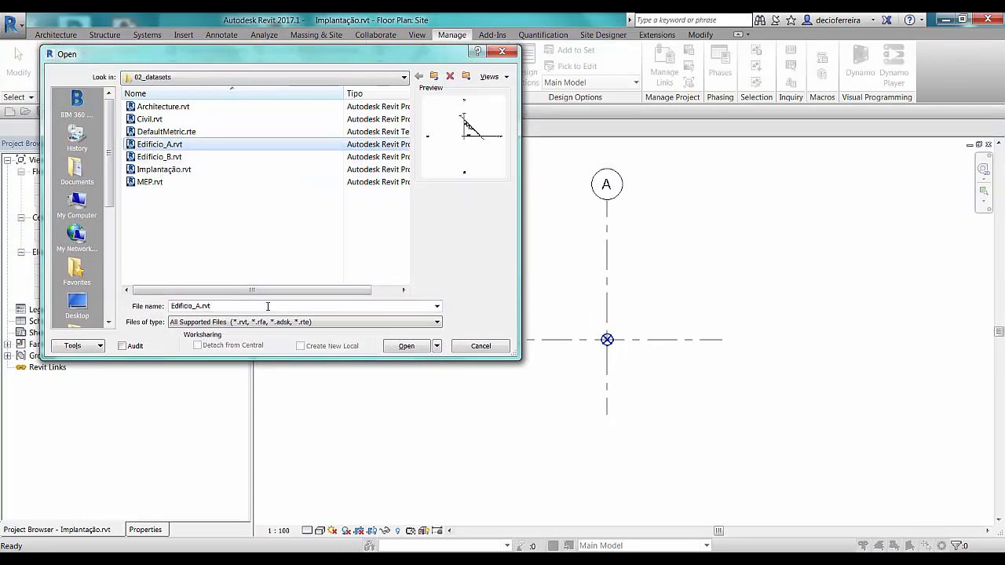
click(407, 346)
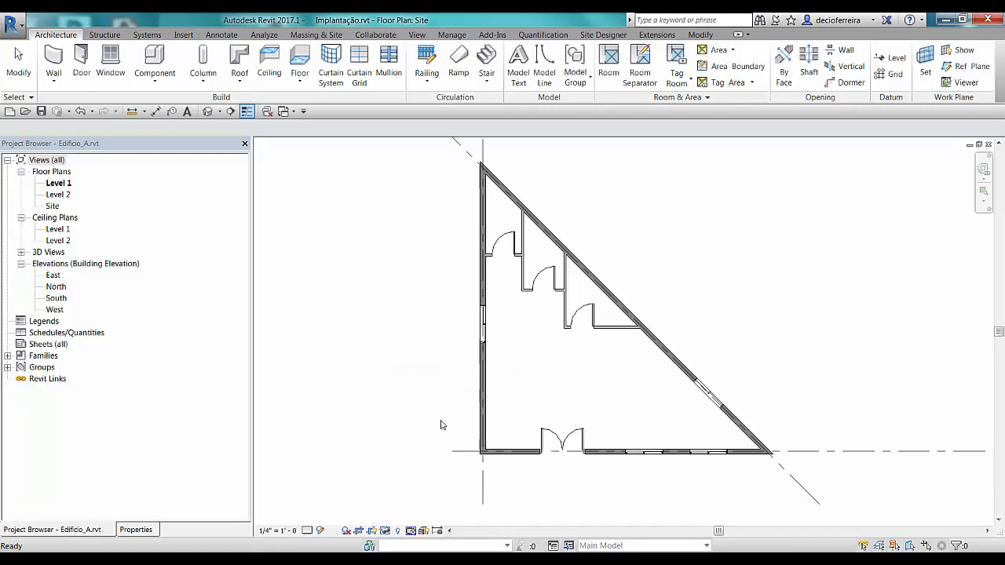
Step: Examine the Site floor plan of Edificio_A, checking where the base and survey points sit relative to the grid intersection
click(144, 530)
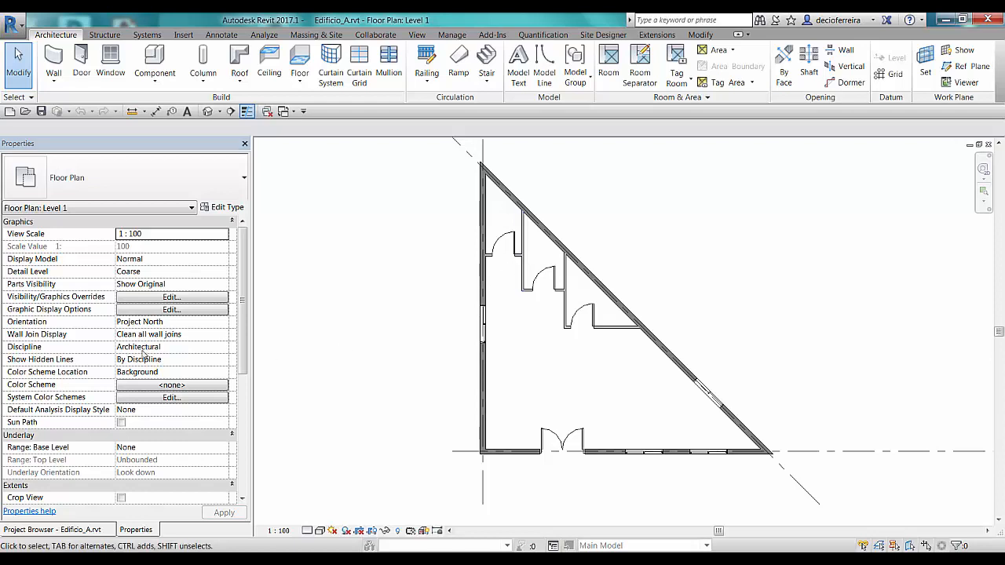
click(81, 532)
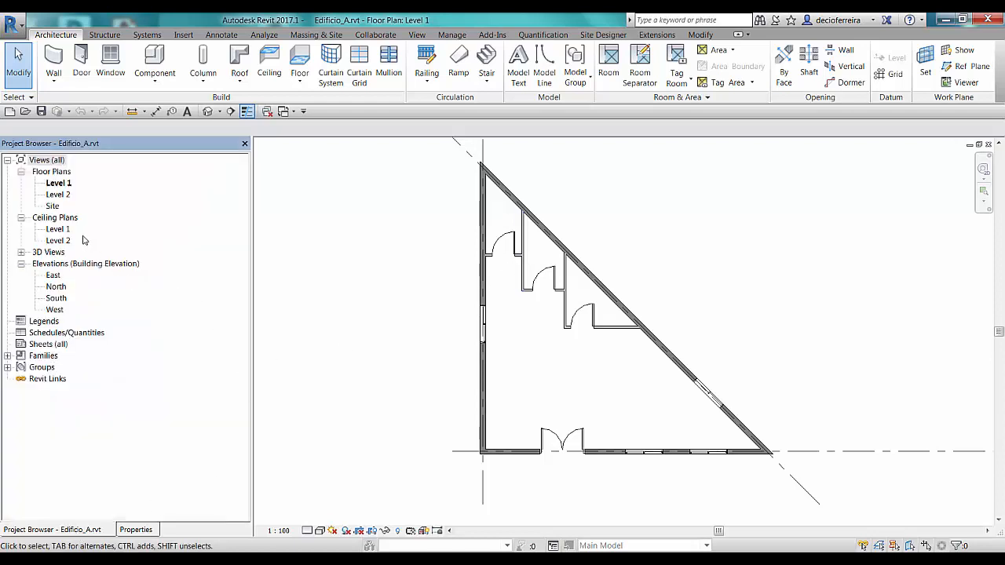
double_click(51, 208)
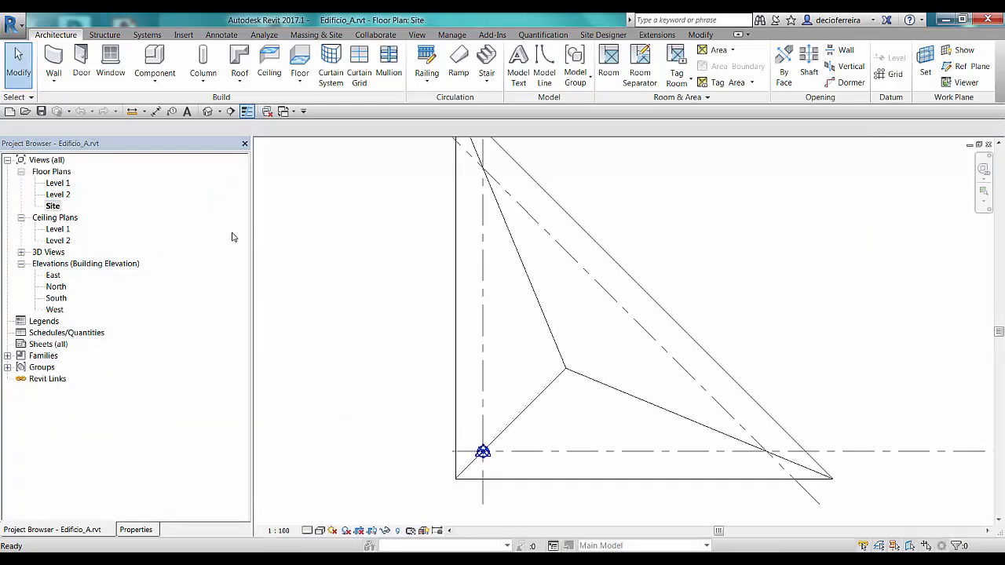
scroll(487, 400, down, 3)
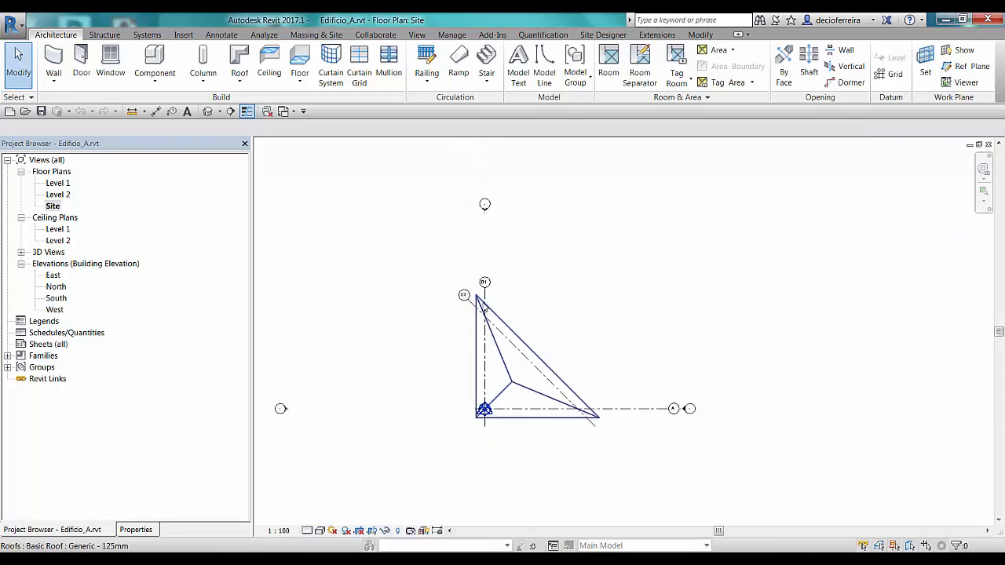
scroll(484, 409, up, 5)
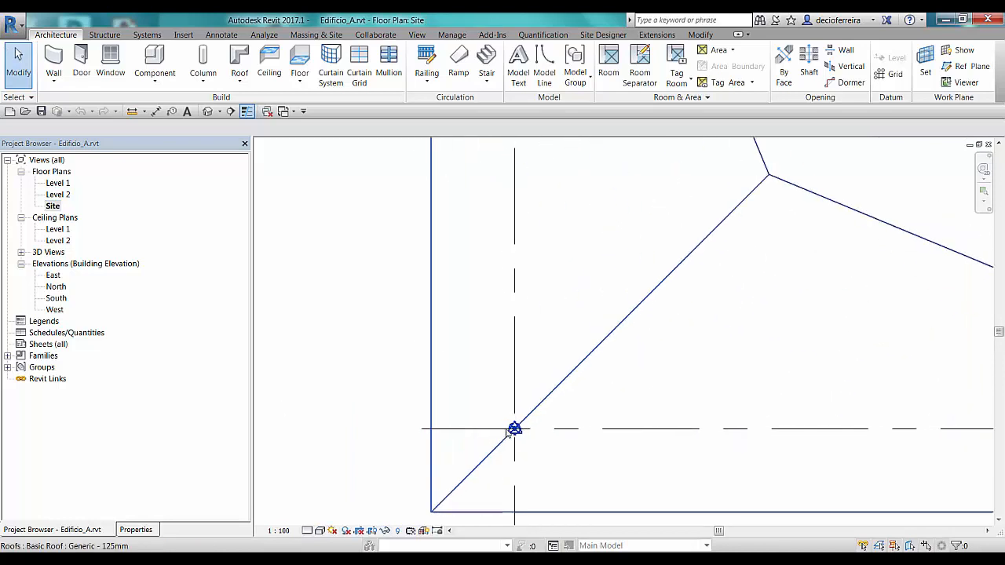
scroll(515, 428, down, 2)
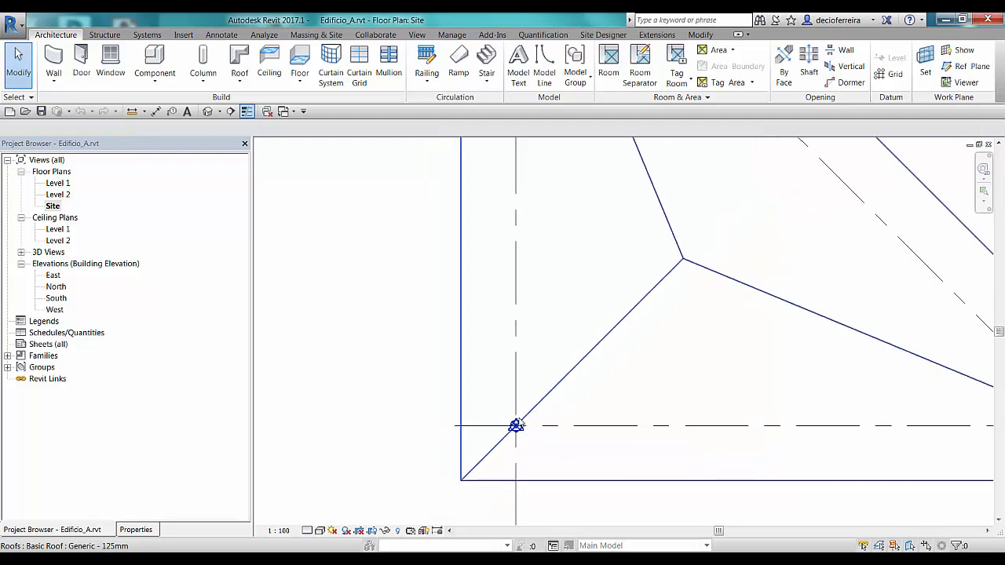
scroll(515, 426, down, 2)
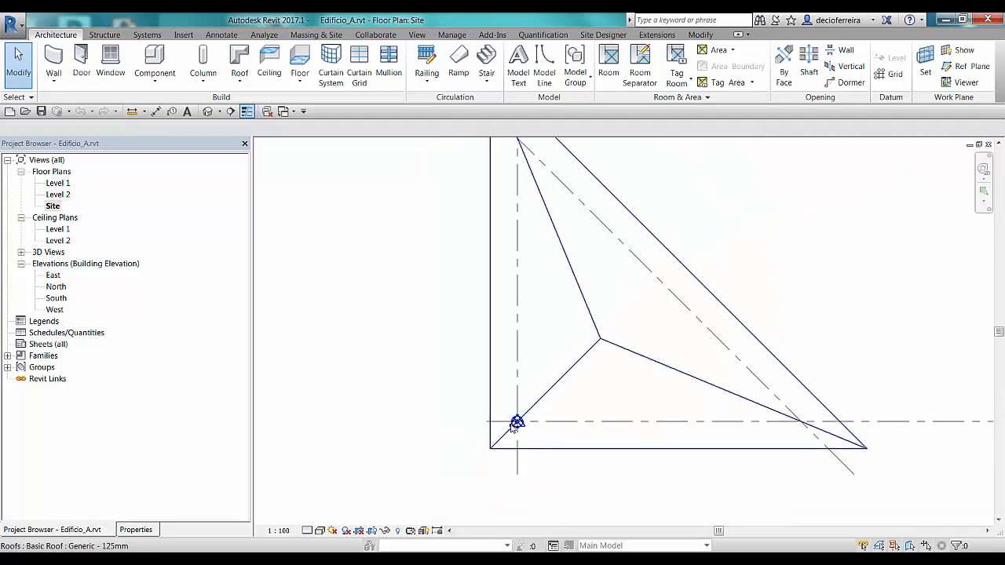
Step: Open the Edificio_B.rvt project from the 02_datasets folder
click(25, 112)
click(159, 156)
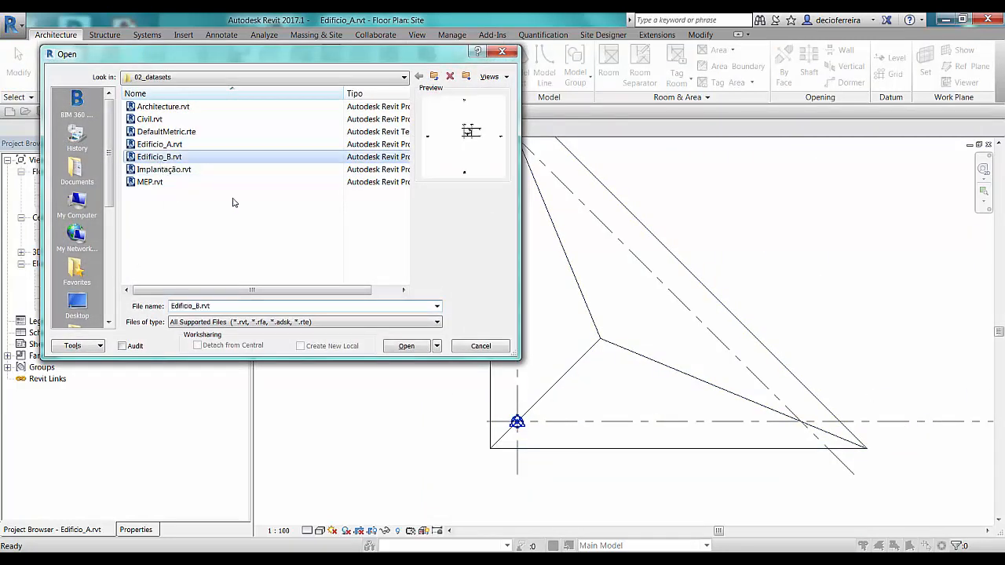
click(405, 346)
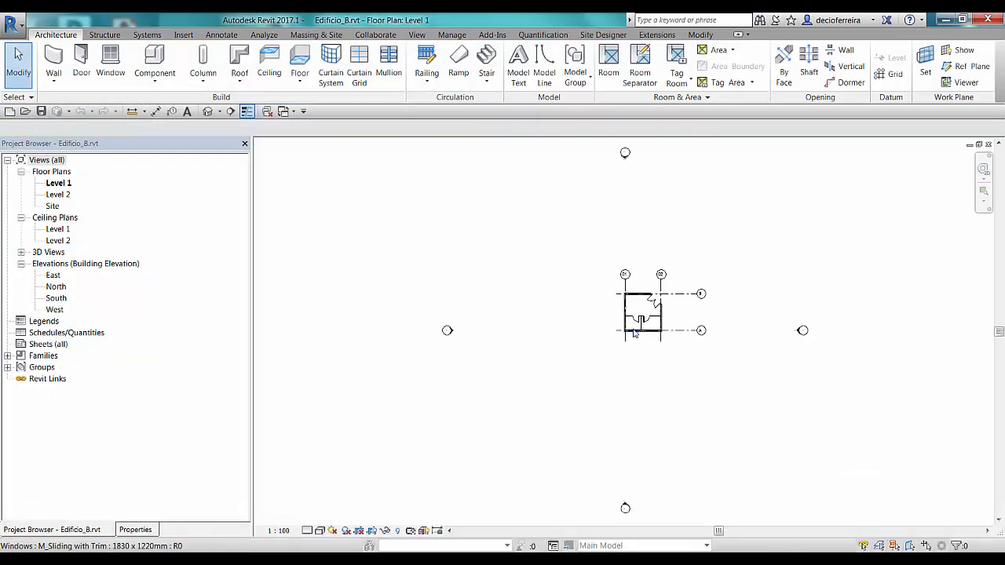
Step: Examine the Site floor plan of Edificio_B, checking the base and survey points at the intersection of grids 01 and A
double_click(53, 206)
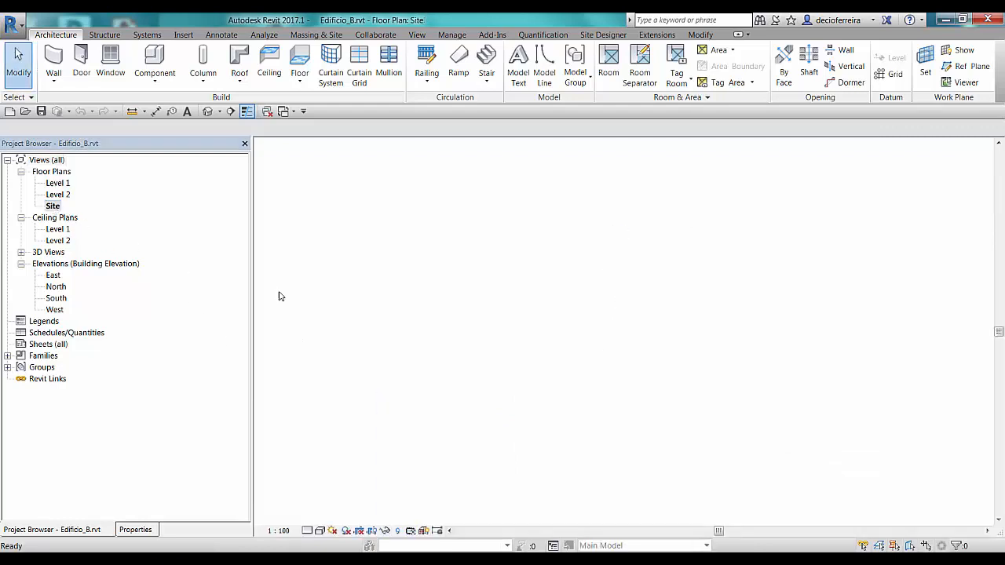
scroll(620, 336, up, 4)
scroll(632, 339, up, 3)
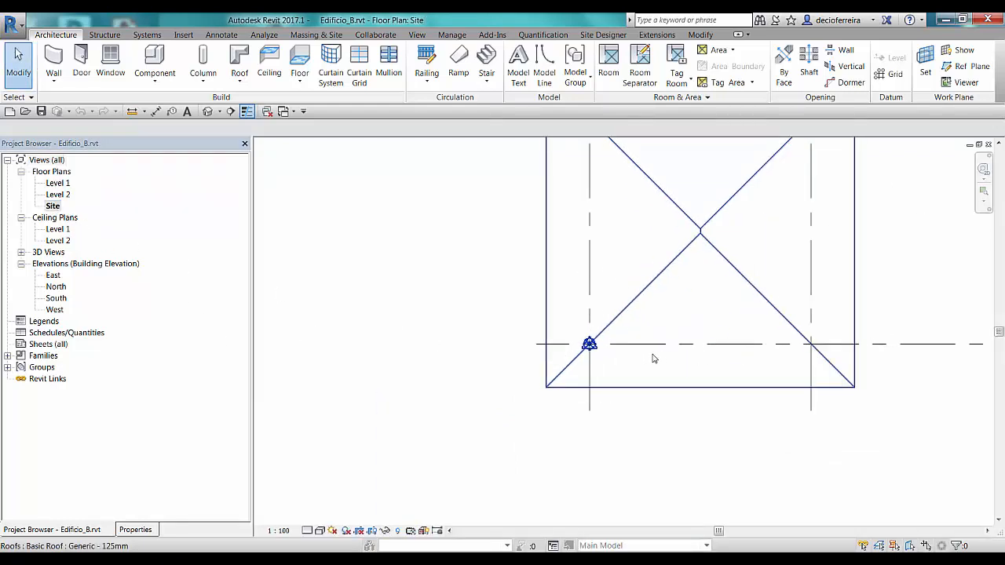
scroll(593, 315, down, 4)
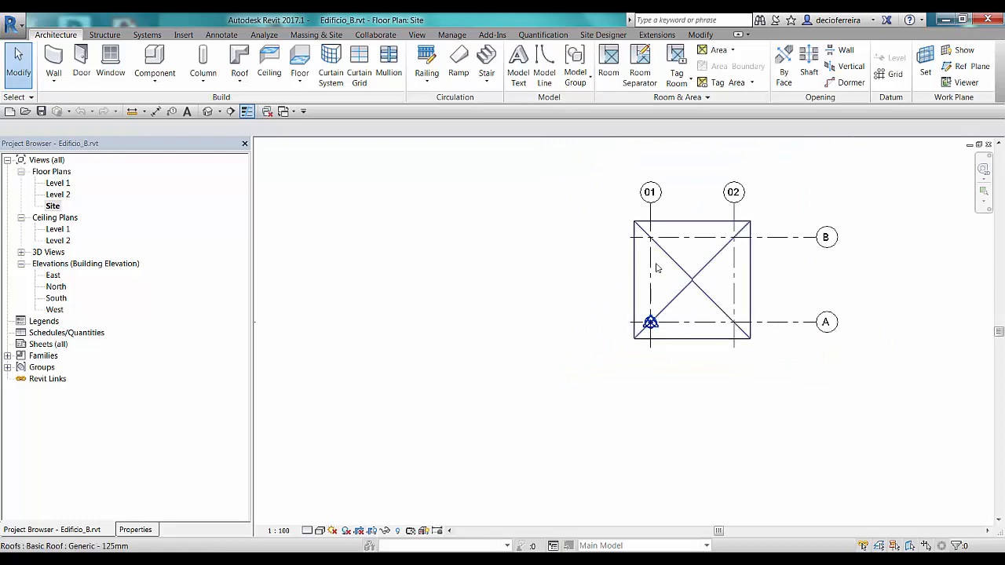
scroll(635, 333, up, 6)
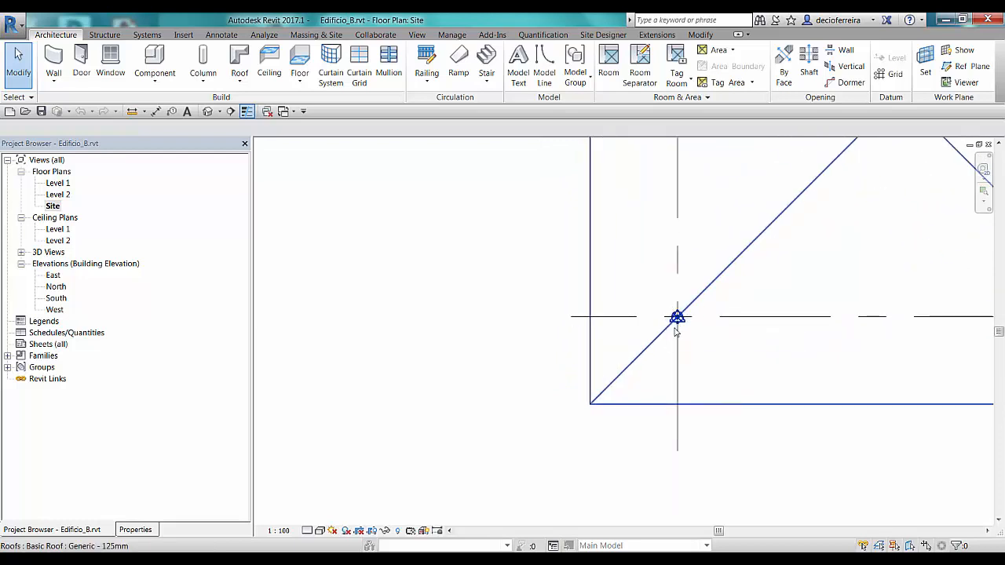
Step: Set the orientation of Edificio_B's Site floor plan to True North
click(135, 530)
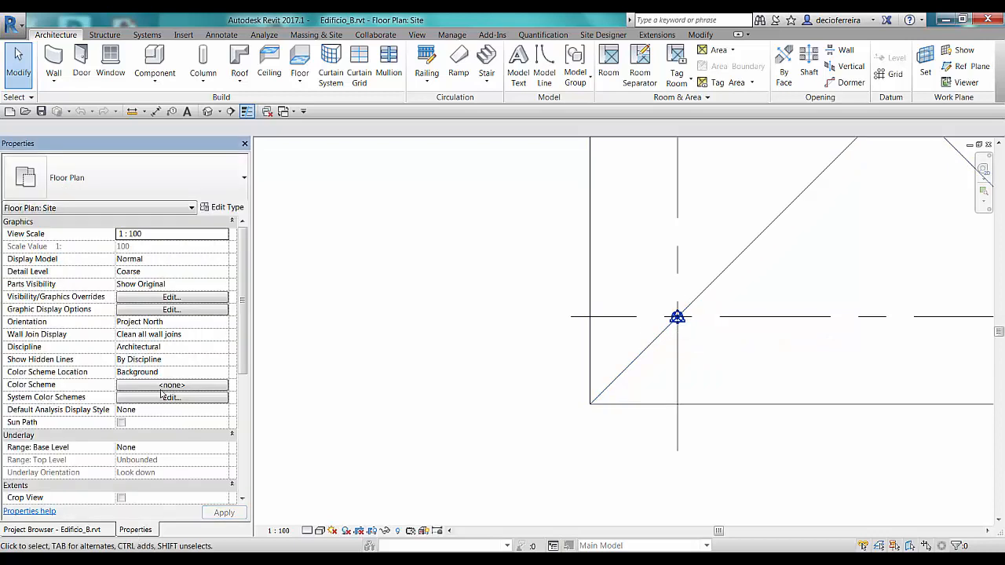
click(226, 325)
click(141, 343)
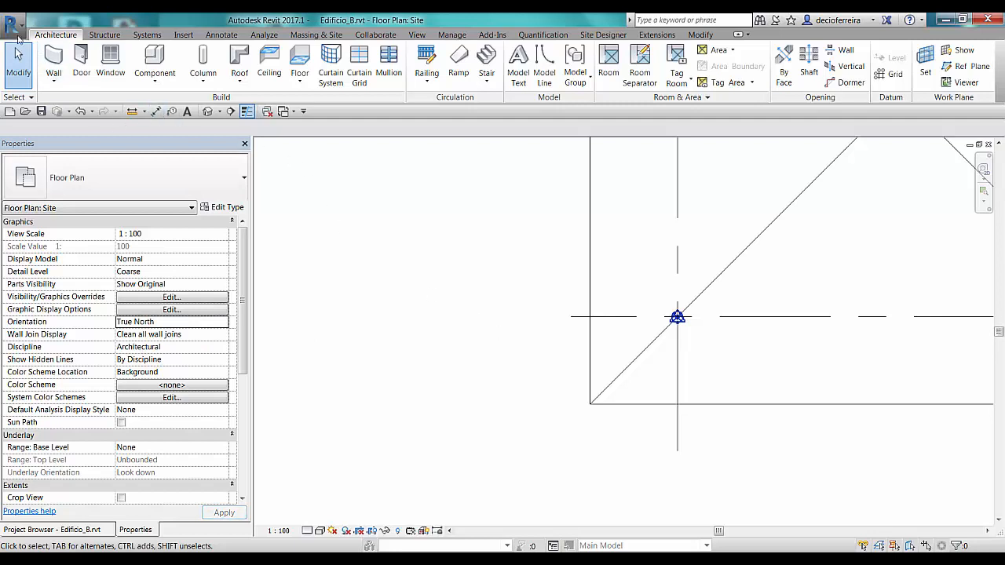
Step: Close Edificio_B without saving its changes, and close Edificio_A to return to the Implantação project
click(16, 33)
click(47, 385)
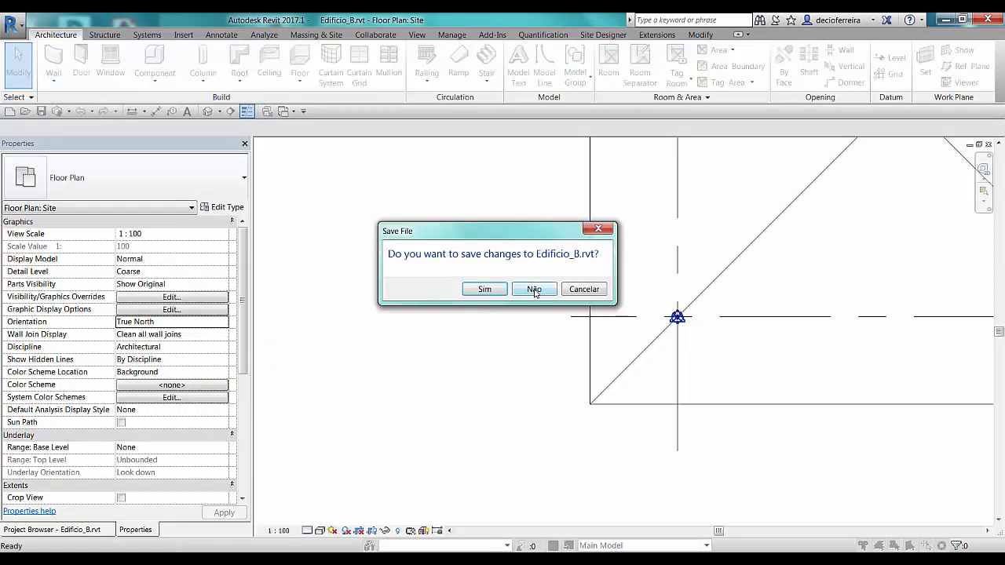
click(534, 290)
click(16, 33)
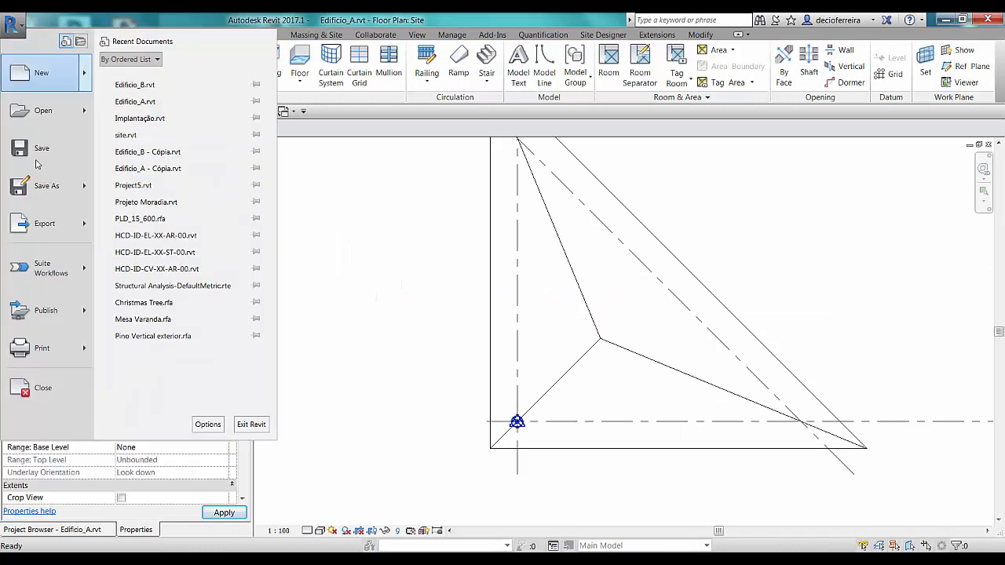
click(25, 391)
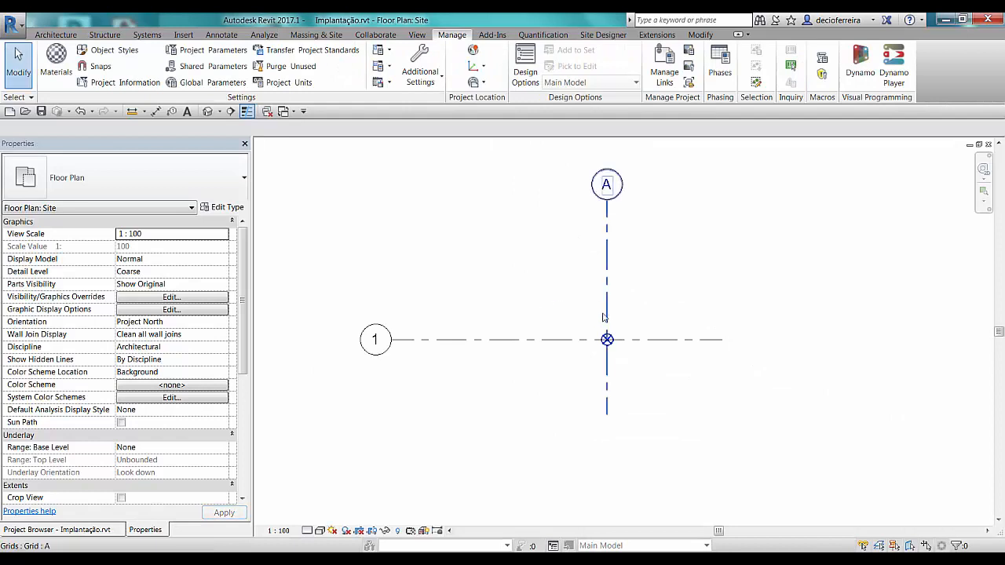
Step: Link Edificio_A.rvt from the 02_datasets folder into the Implantação project with Auto - Origin to Origin positioning
scroll(534, 275, down, 1)
scroll(572, 297, down, 2)
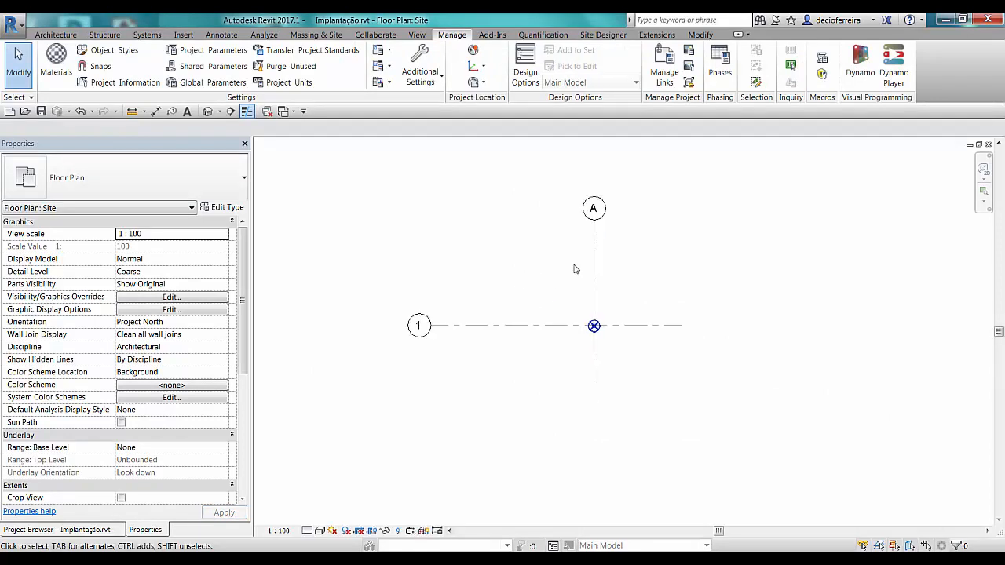
click(103, 529)
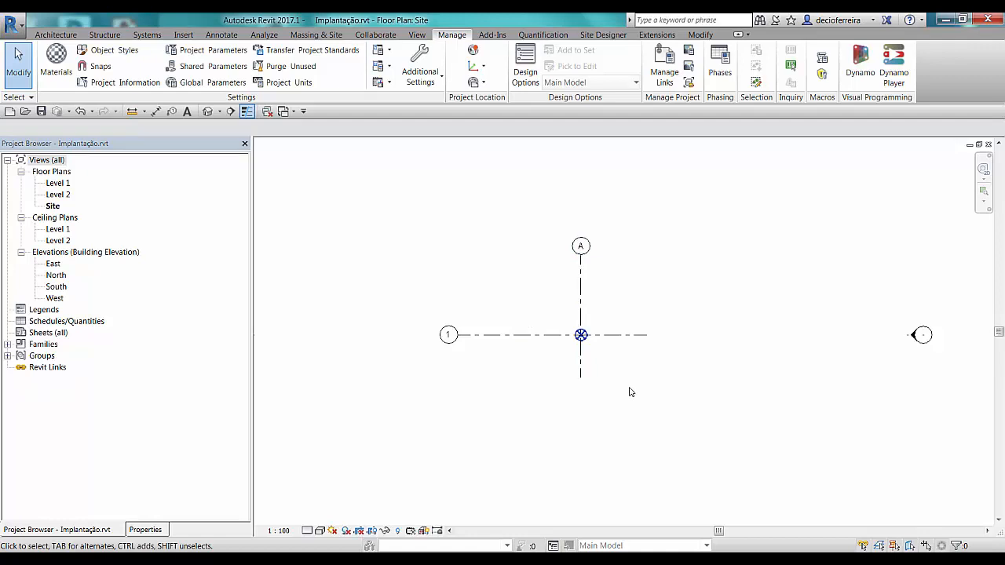
click(187, 36)
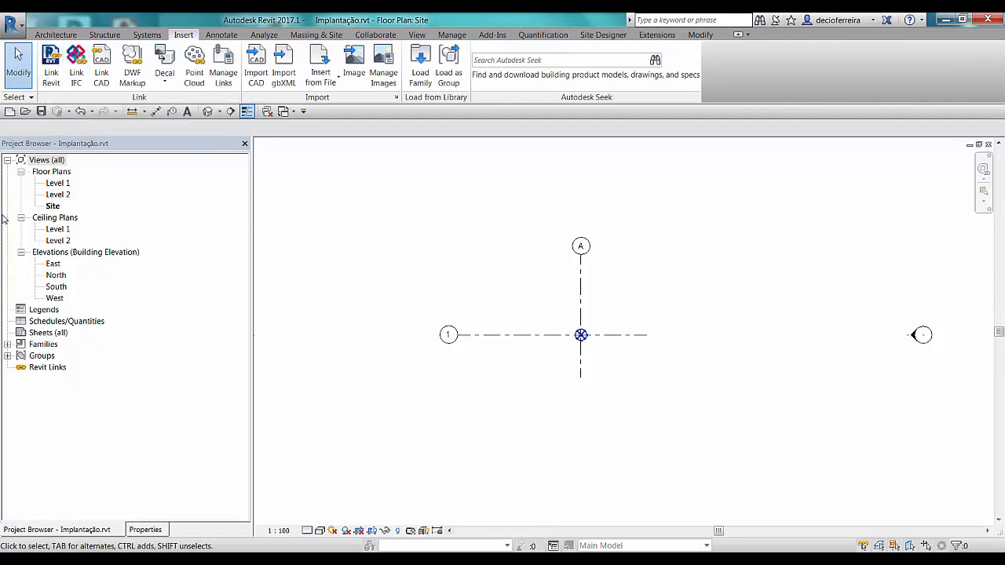
click(41, 369)
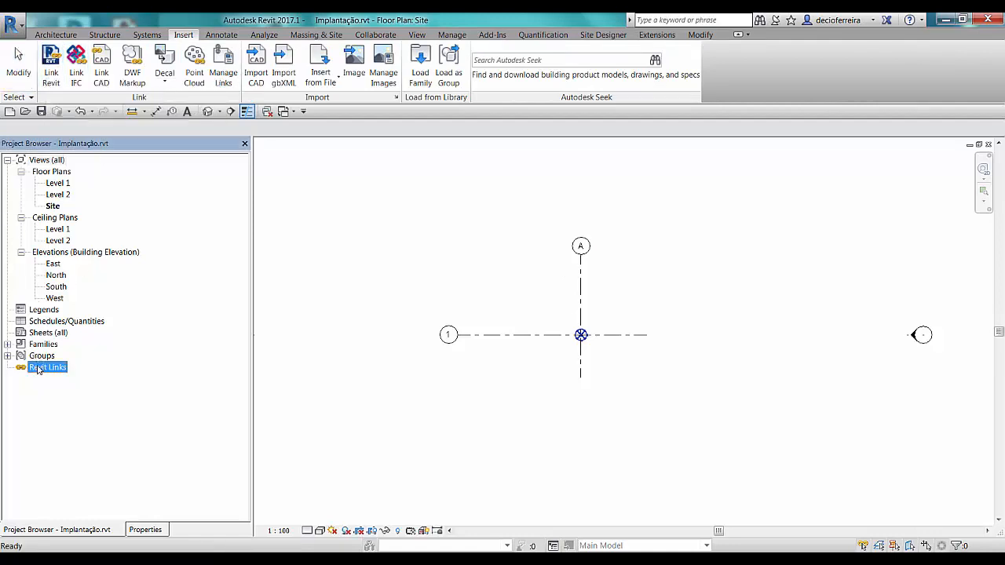
right_click(39, 370)
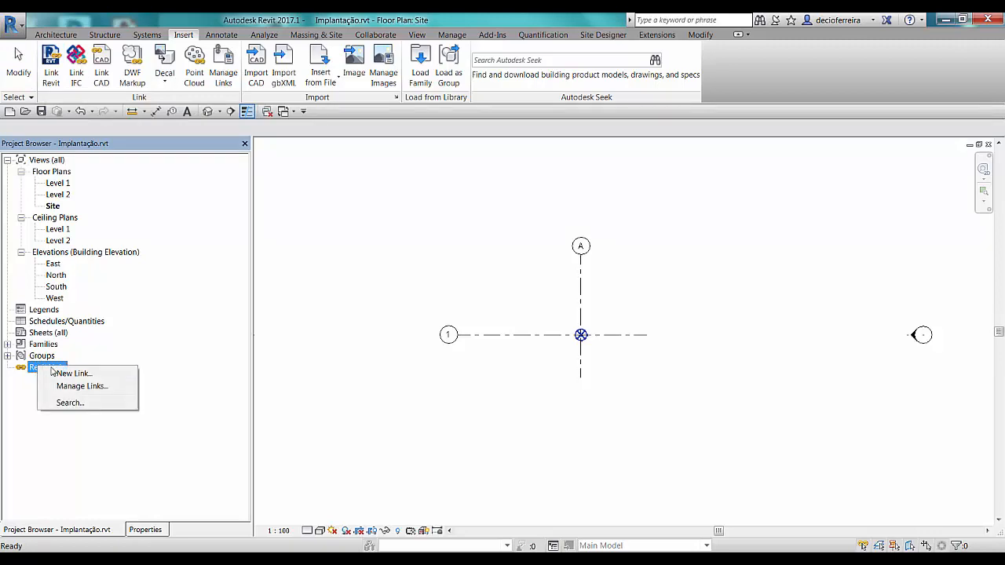
click(64, 375)
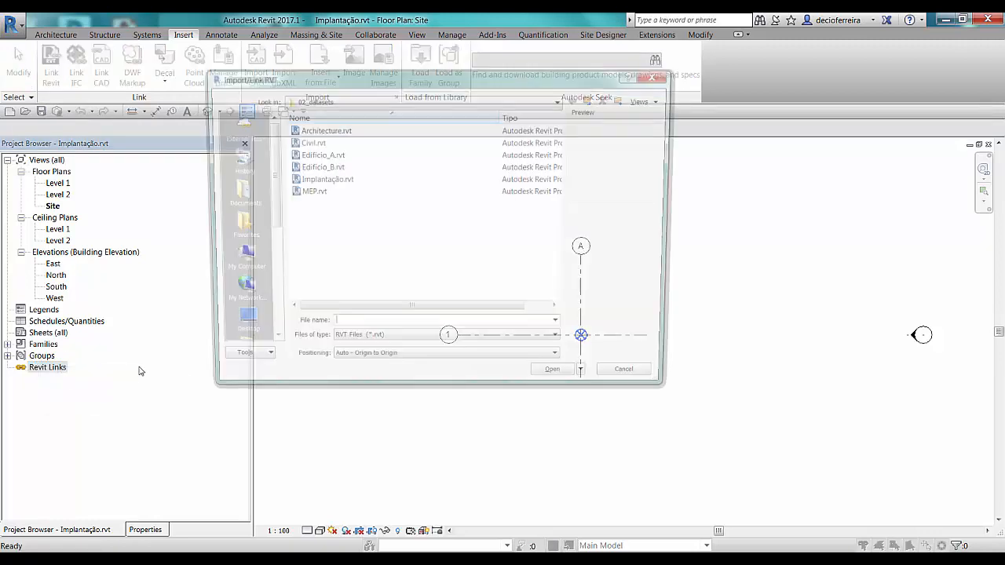
drag(394, 79, 300, 109)
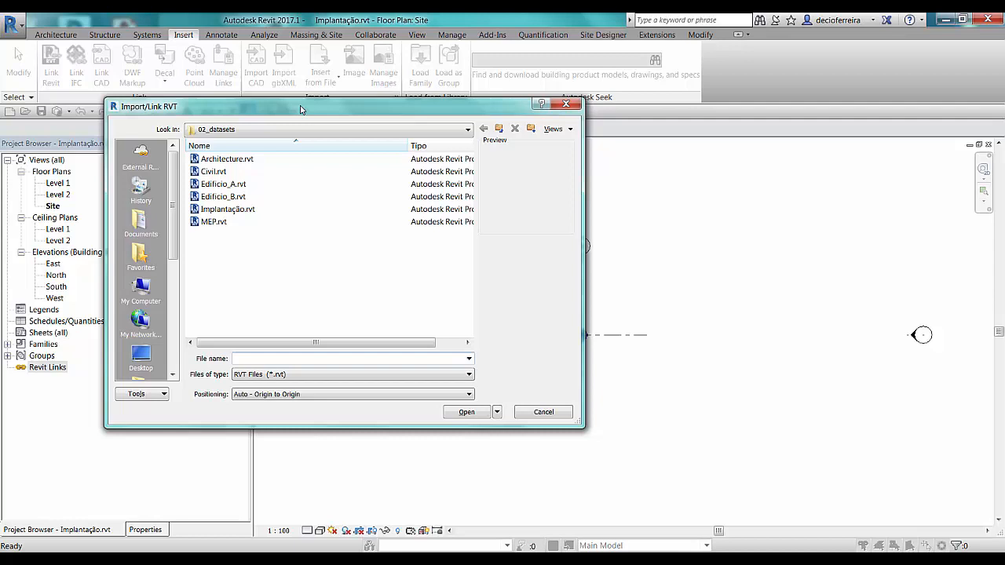
click(235, 183)
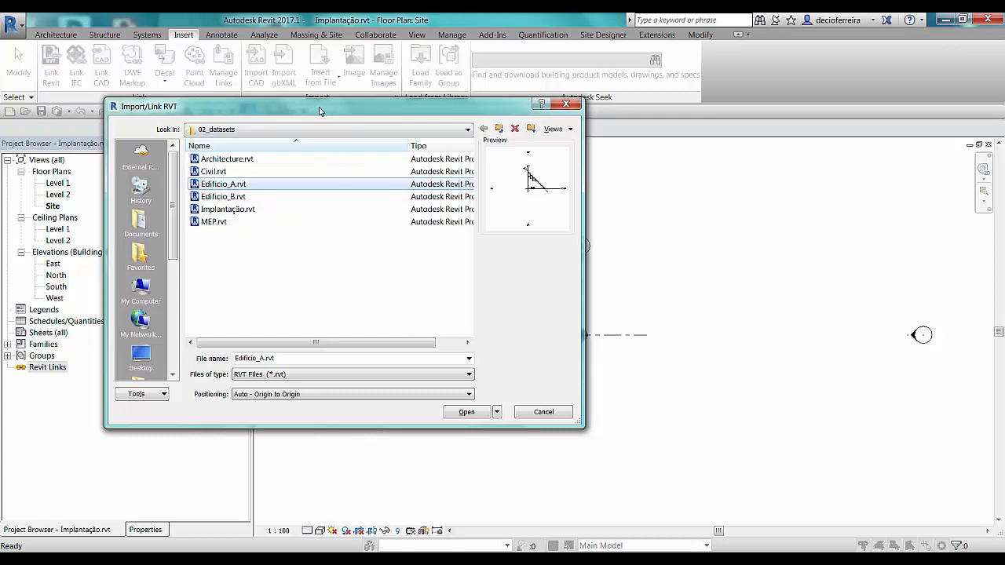
drag(319, 111, 220, 72)
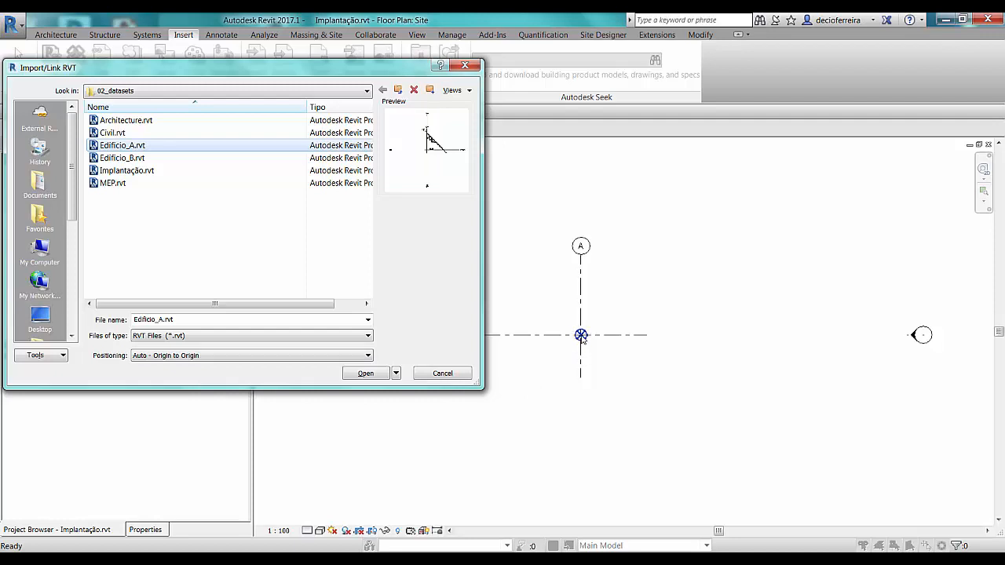
click(366, 374)
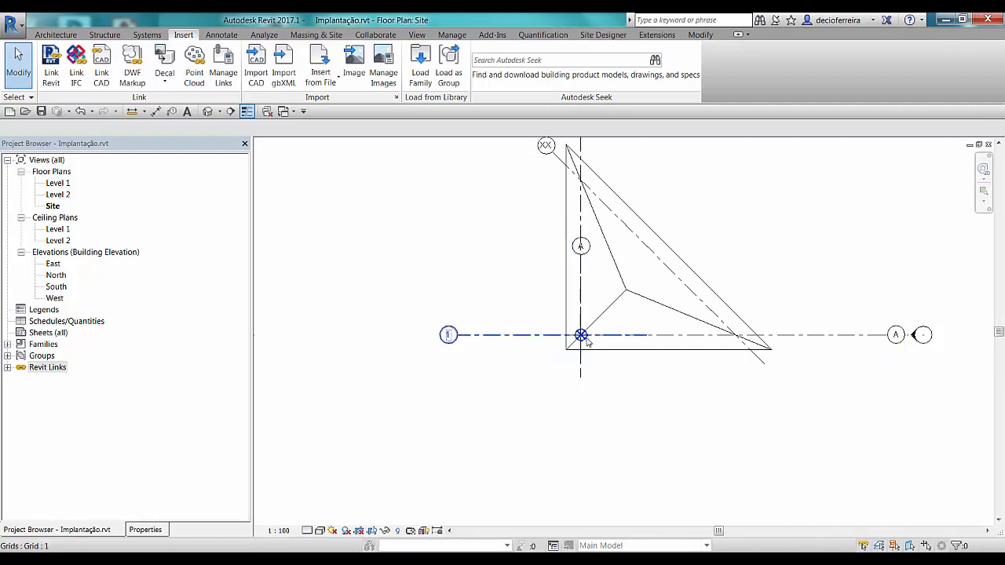
Step: Move the linked Edificio_A model up and to the right, clear of the intersection of grids 1 and A
middle_drag(595, 349, 532, 399)
scroll(533, 394, up, 1)
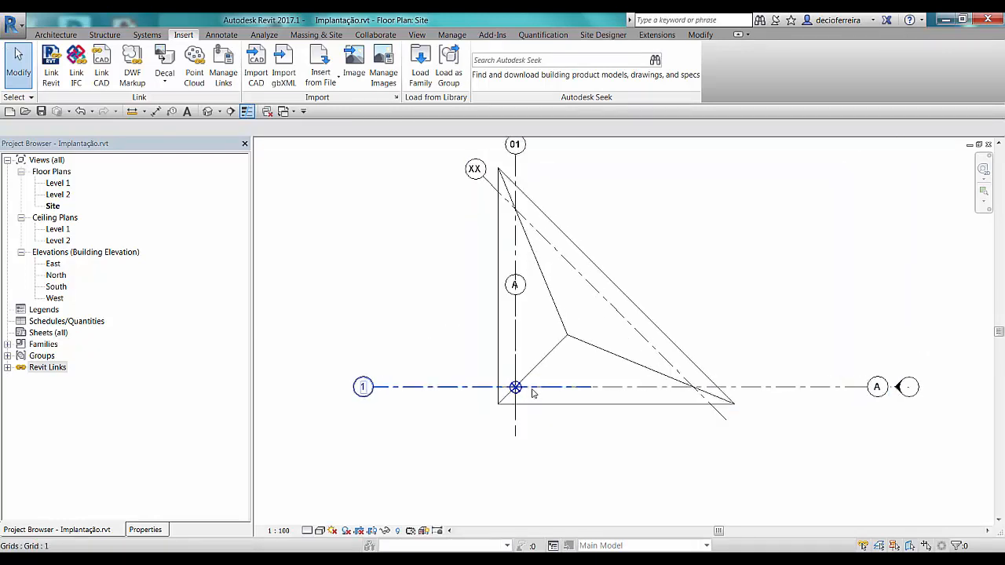
scroll(532, 391, down, 2)
middle_drag(472, 429, 355, 470)
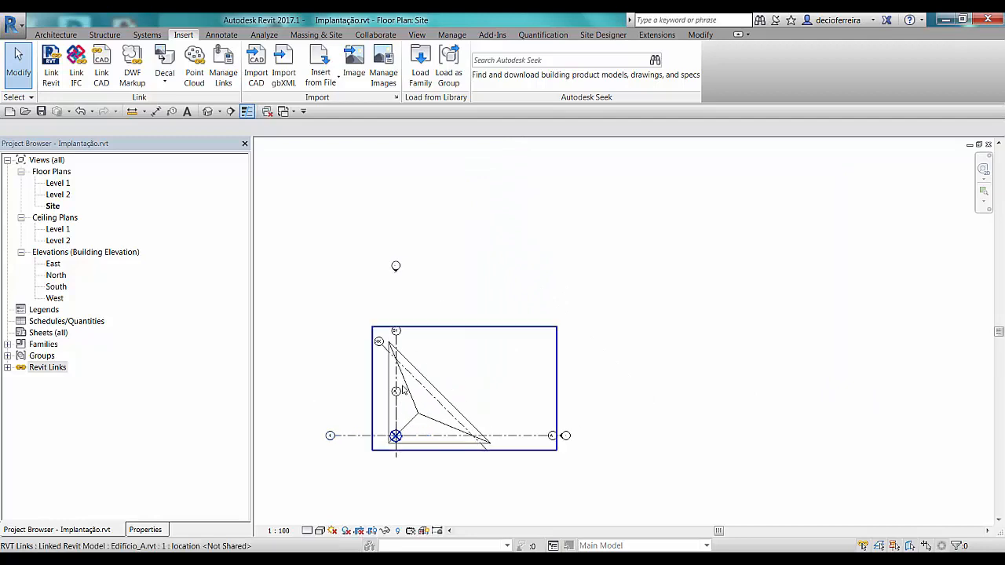
click(410, 418)
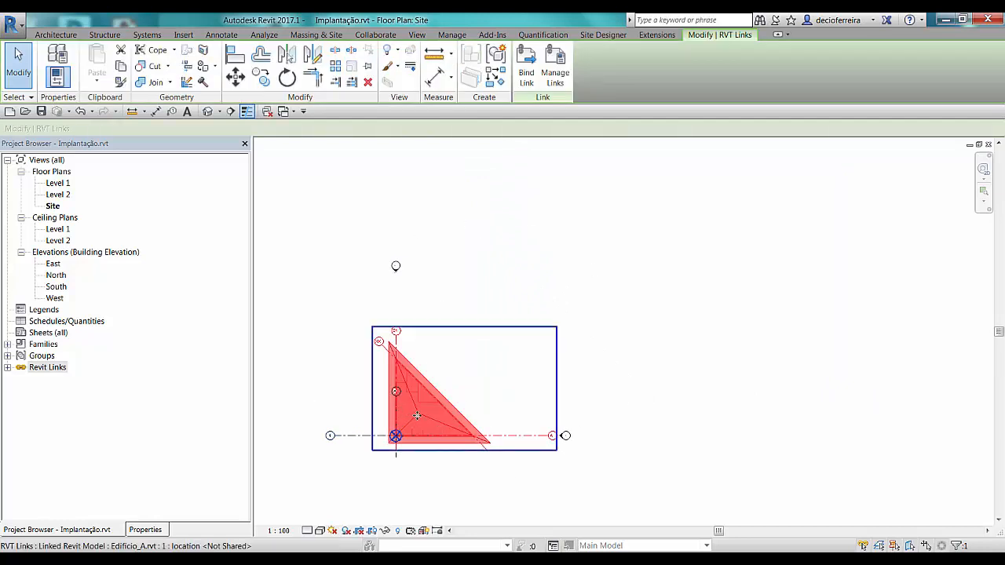
drag(417, 416, 542, 333)
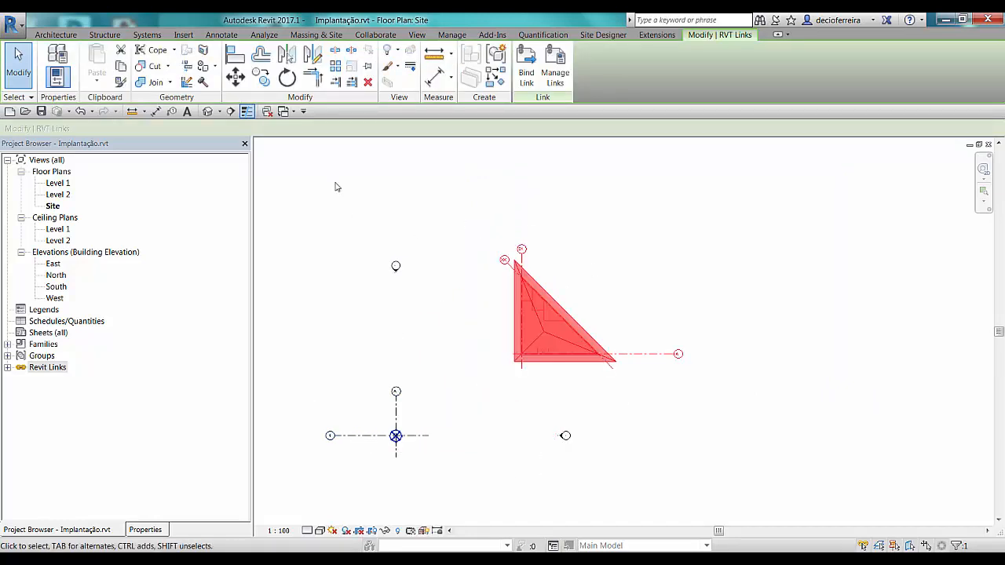
Step: Rotate the linked Edificio_A model 45° counterclockwise about its centre
click(287, 76)
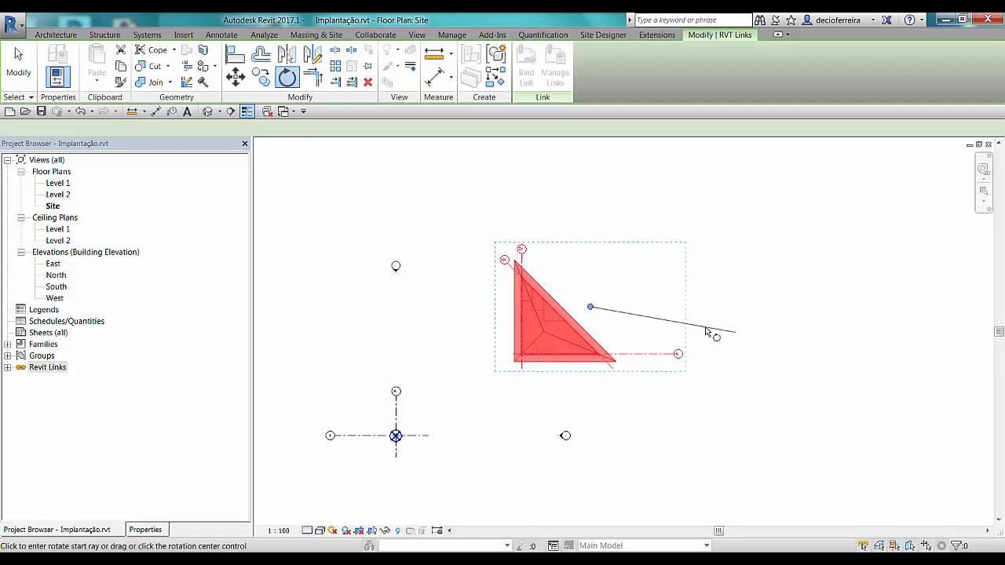
click(760, 306)
text(45)
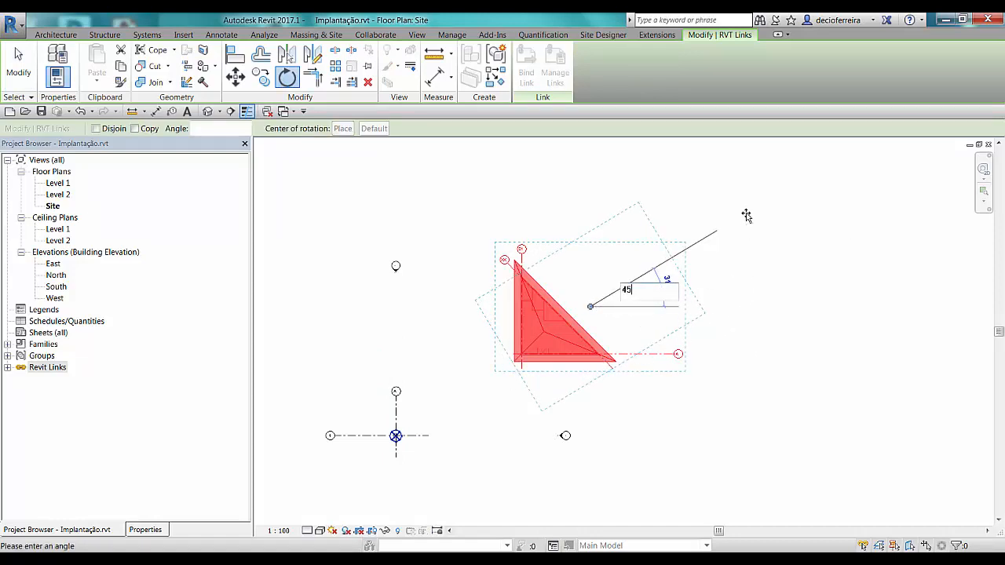
key(Return)
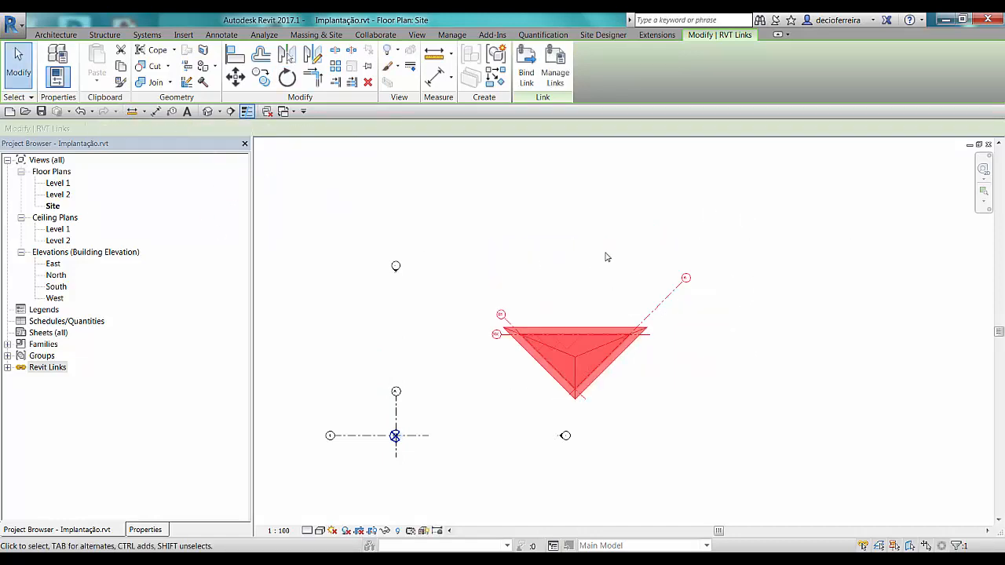
Step: Shift the rotated Edificio_A link slightly up and to the left, and clear the selection
click(608, 257)
click(588, 331)
drag(573, 363, 535, 295)
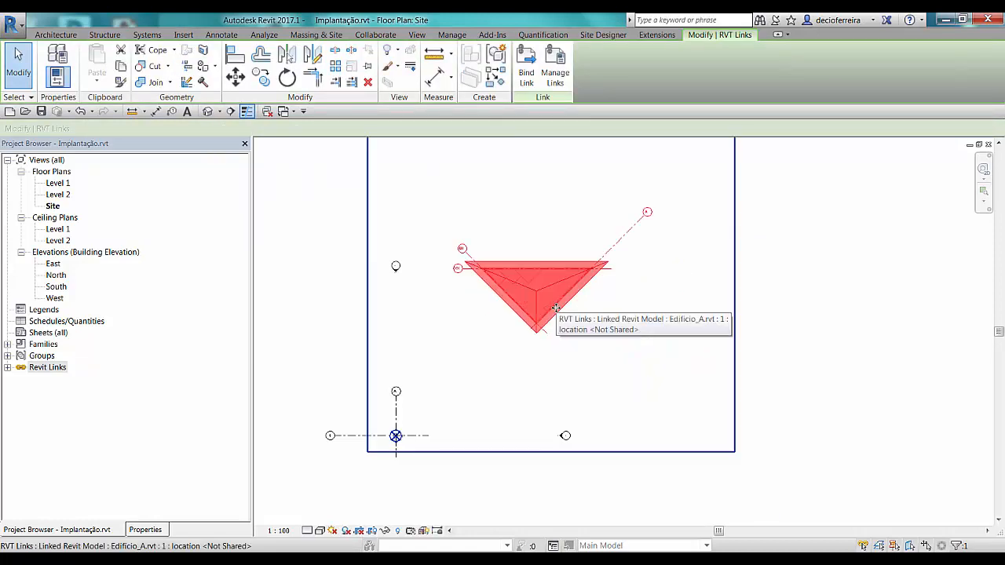
click(767, 381)
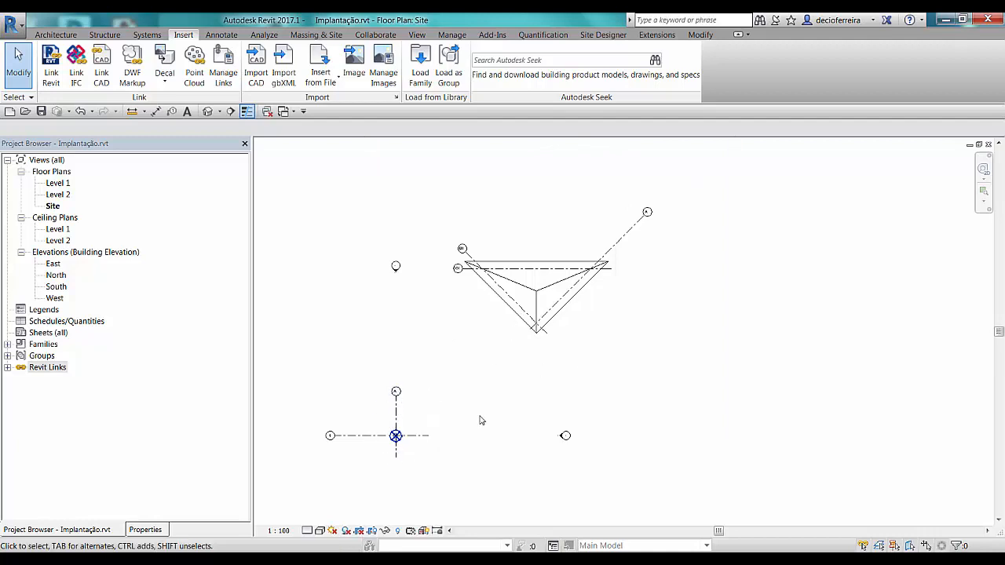
Step: Start Publish Coordinates and choose the linked Edificio_A model to receive the project's shared coordinate system
click(323, 36)
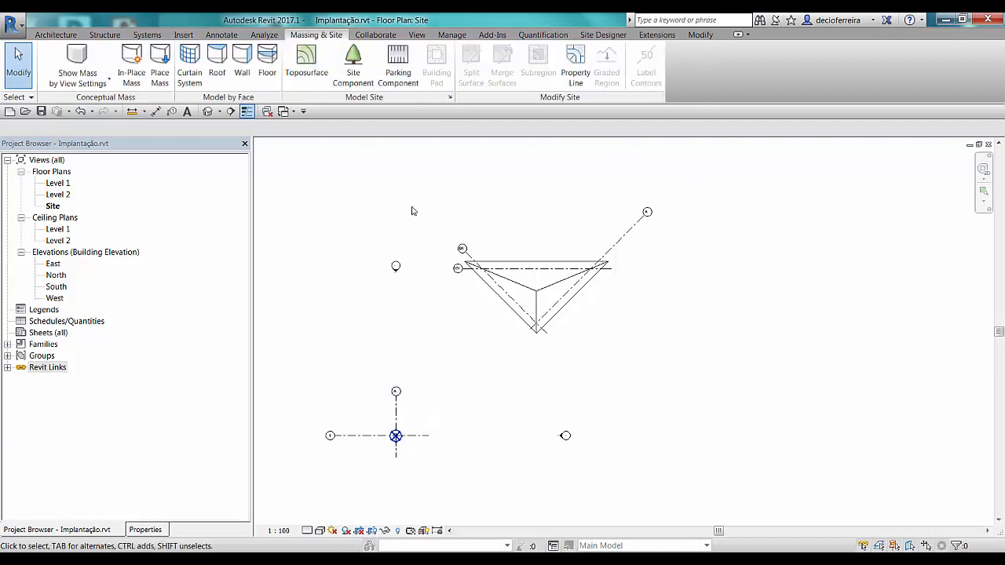
click(451, 35)
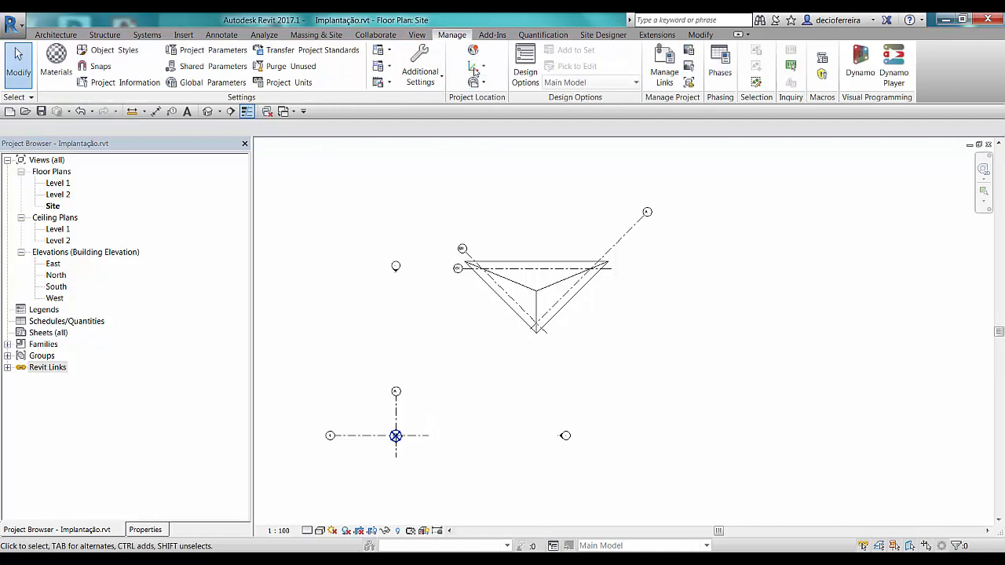
click(479, 67)
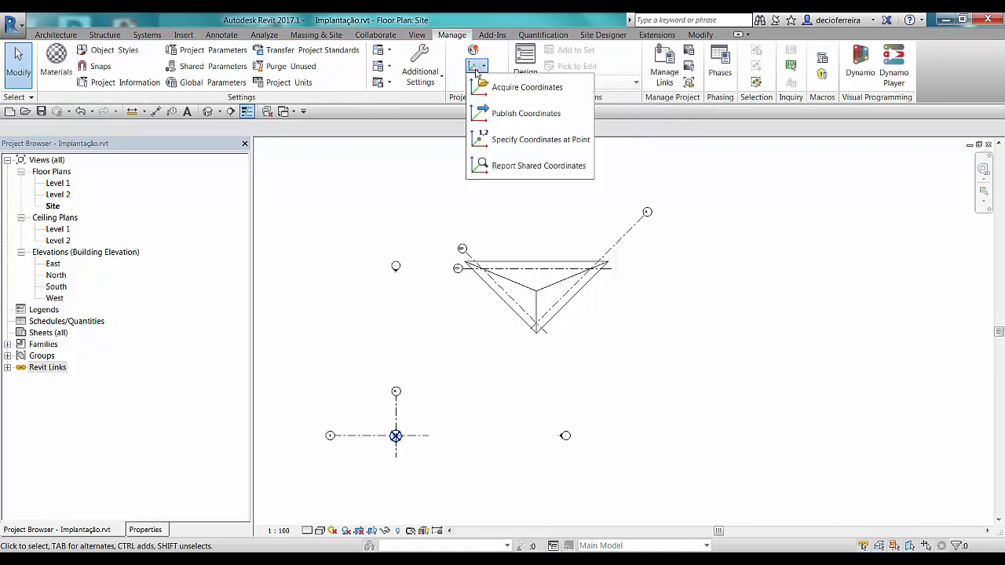
click(371, 186)
click(479, 67)
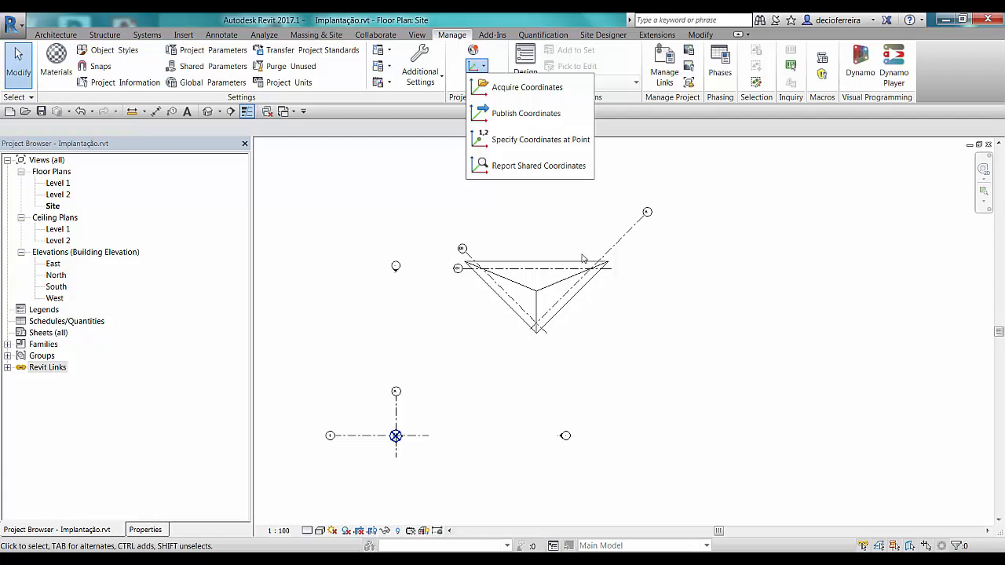
click(526, 115)
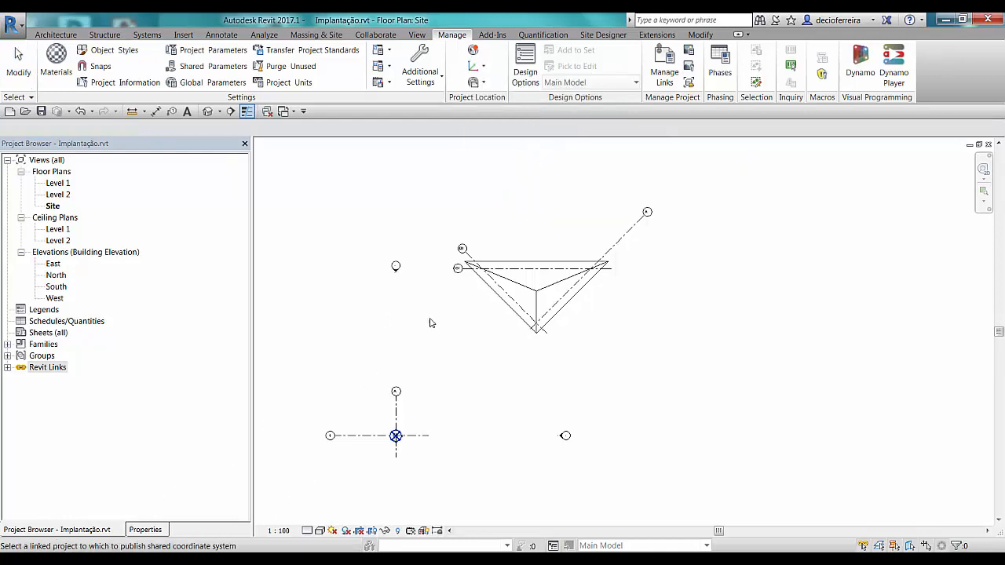
click(536, 294)
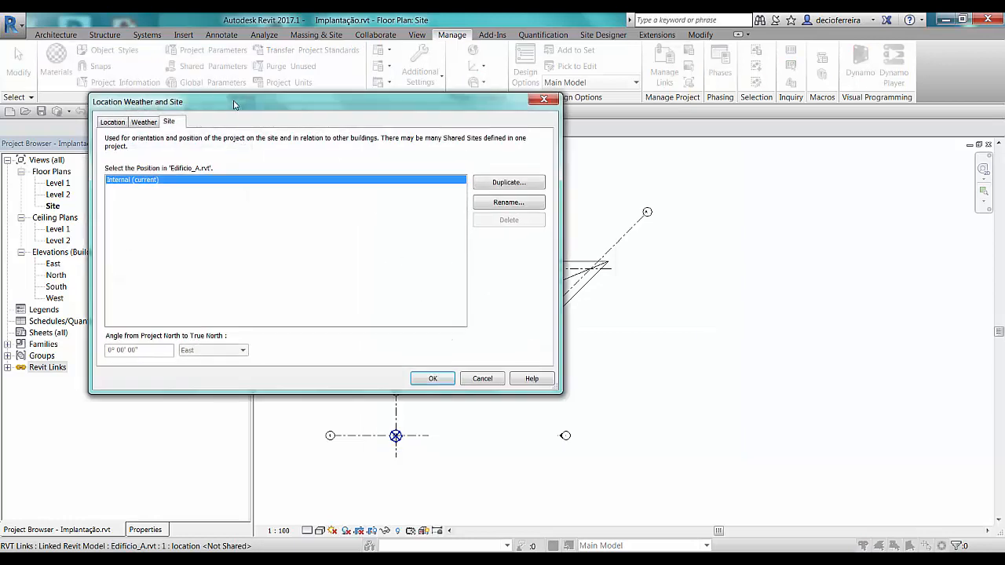
Step: Rename the Internal site position of Edificio_A.rvt as Edifício A and publish the coordinates to it
drag(234, 102, 305, 104)
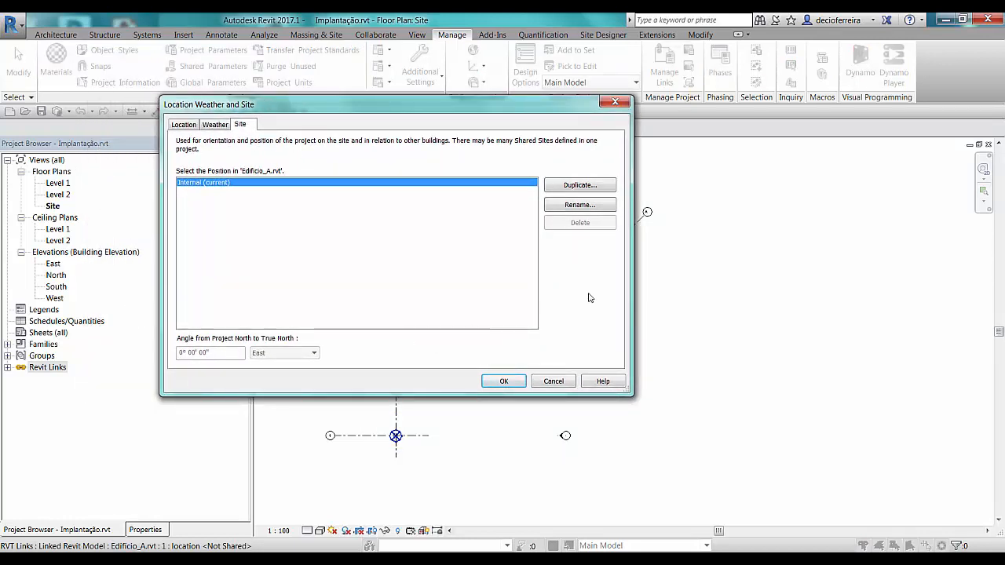
drag(554, 102, 430, 88)
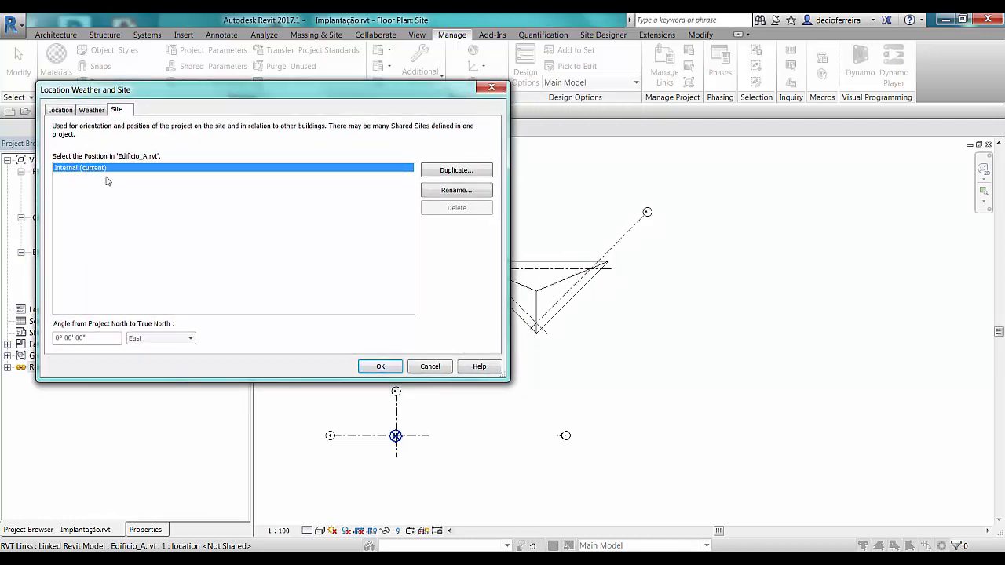
click(456, 193)
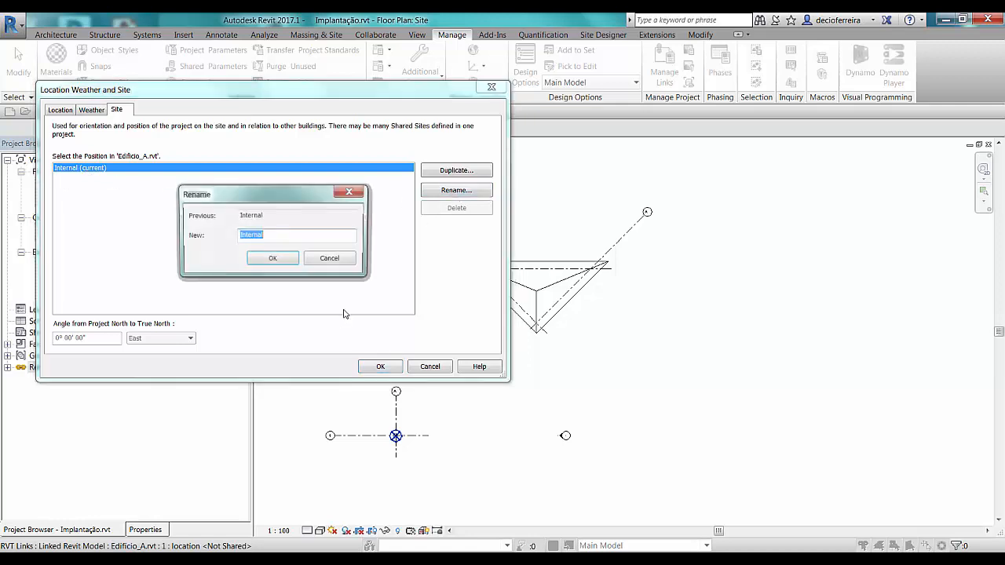
text(Edifício A)
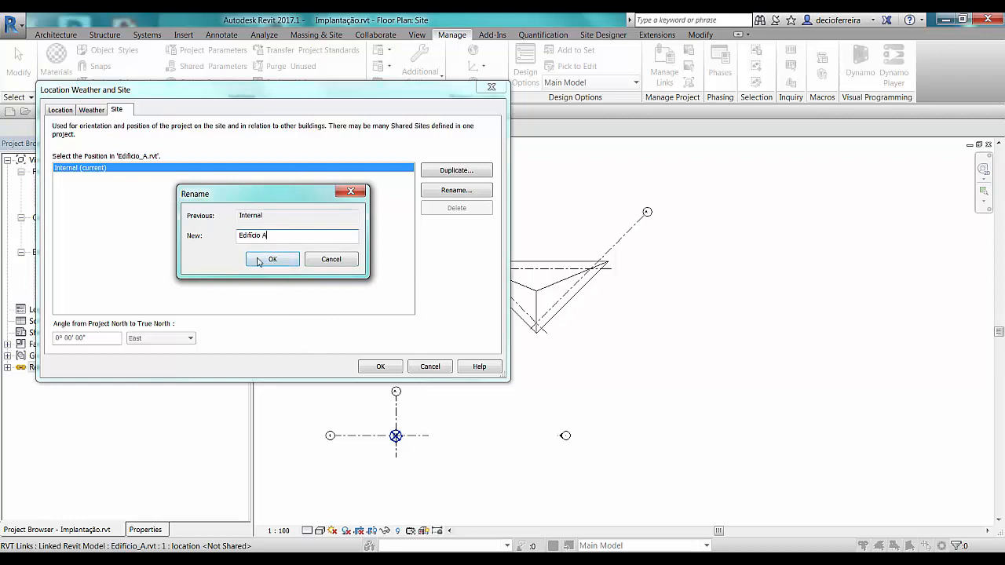
click(259, 260)
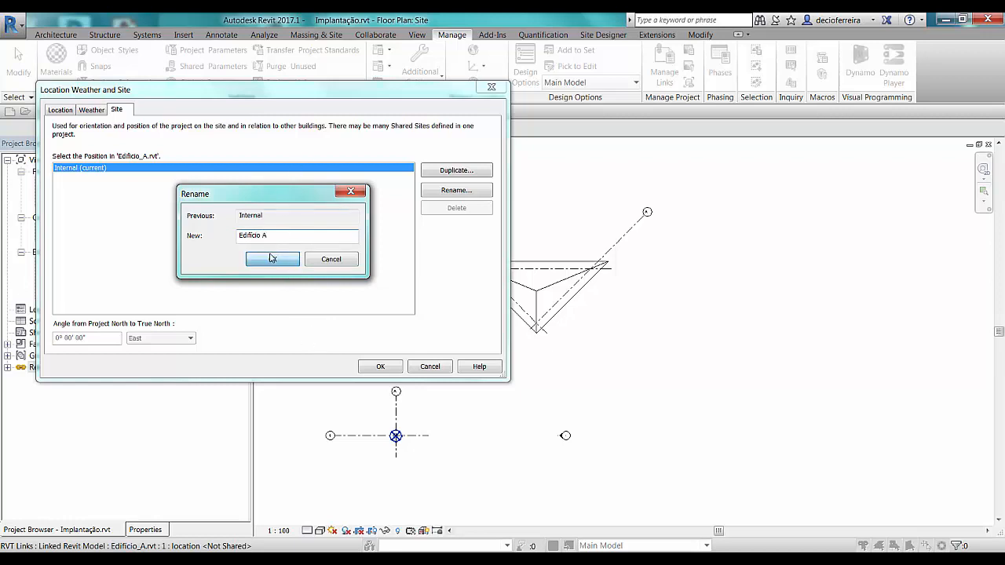
click(380, 366)
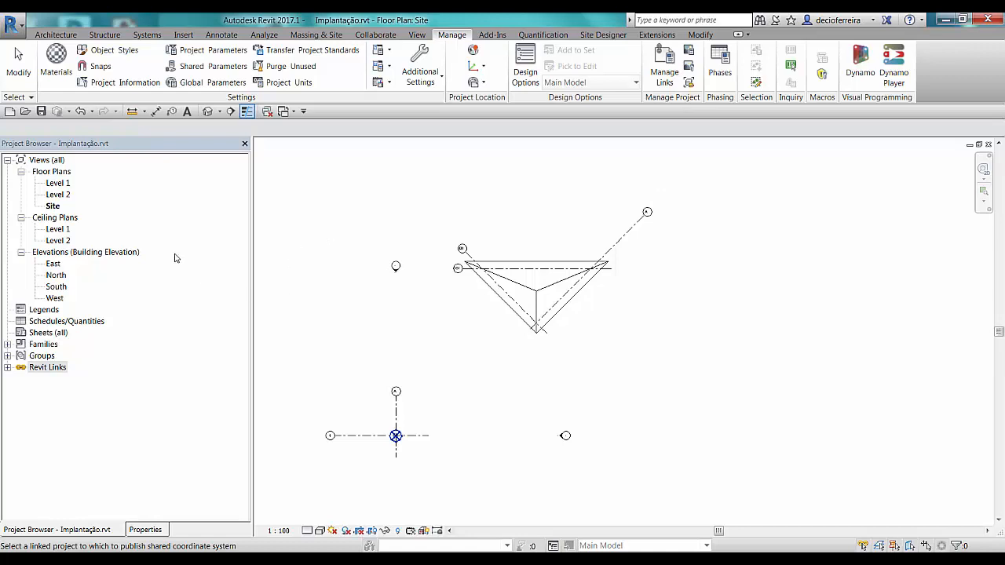
Step: Save the Implantação project and save the new position back to the Edificio_A link
click(41, 111)
drag(386, 154, 343, 125)
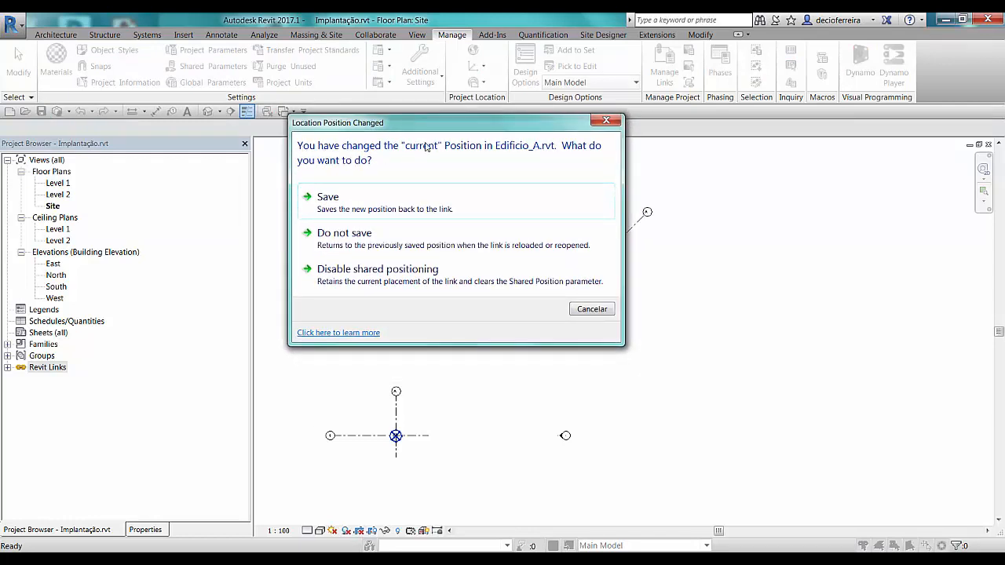
drag(418, 128, 245, 133)
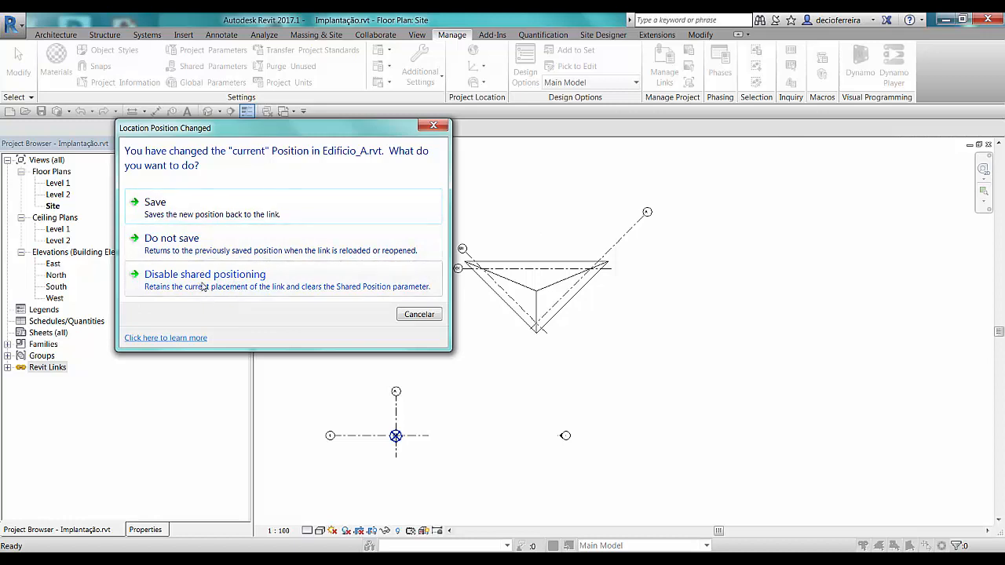
click(179, 209)
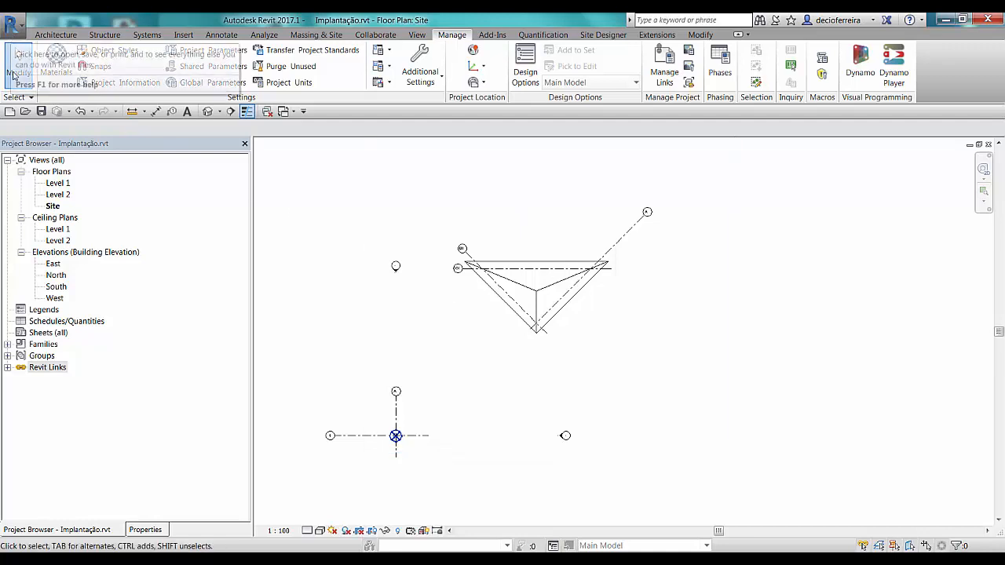
click(12, 33)
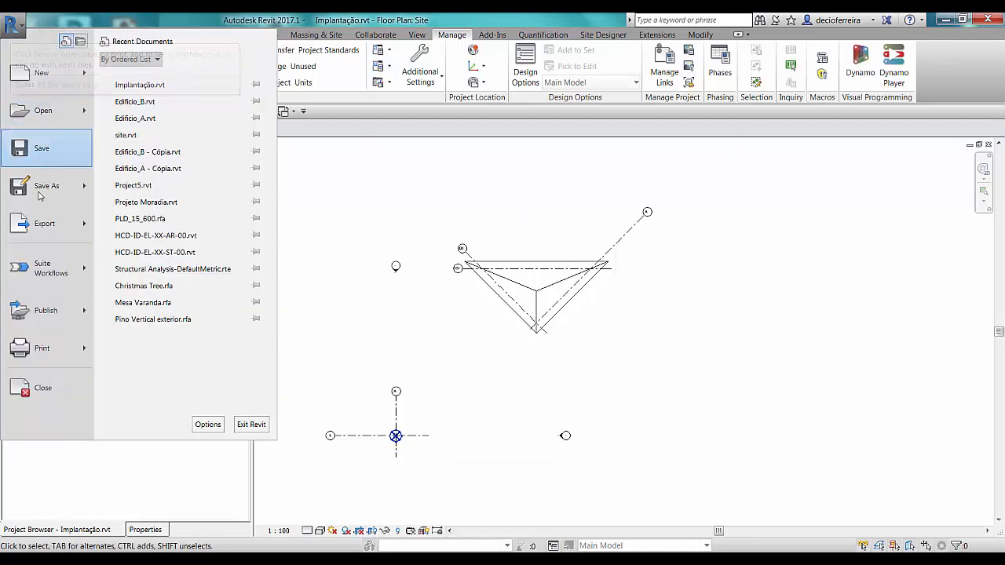
click(367, 220)
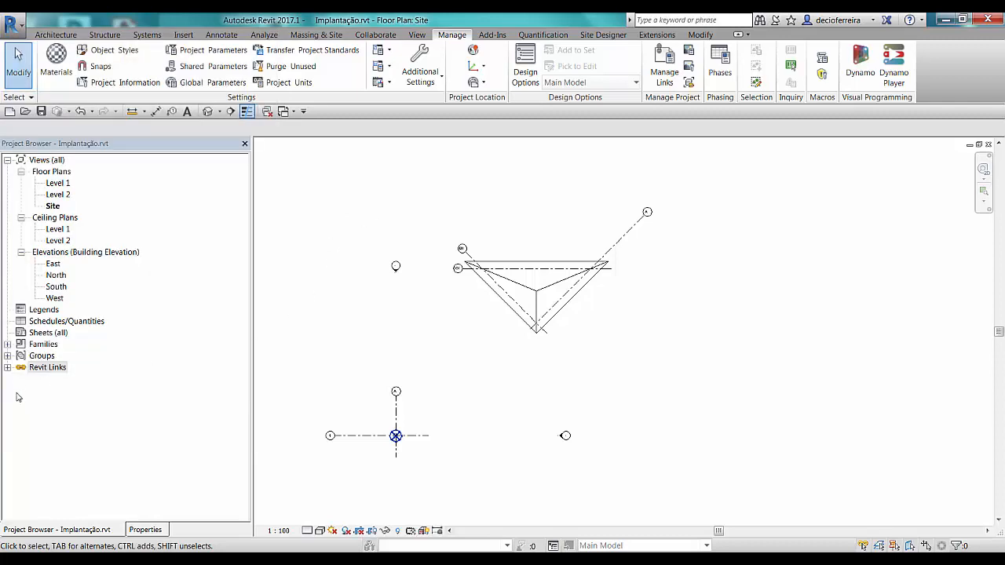
Step: Link Edificio_B.rvt from the 02_datasets folder into the project with Auto - Origin to Origin positioning
right_click(41, 369)
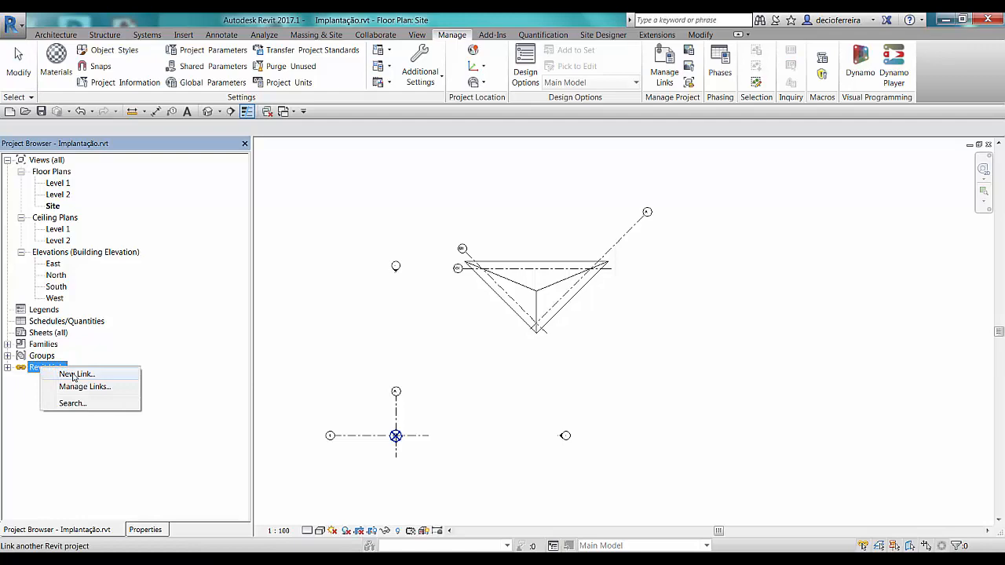
click(74, 374)
drag(191, 74, 215, 56)
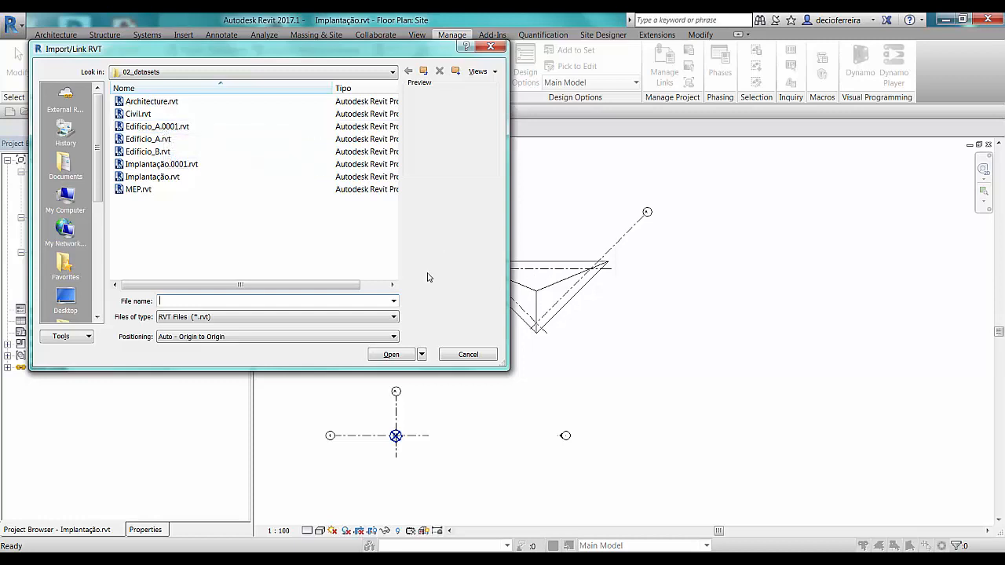
click(148, 153)
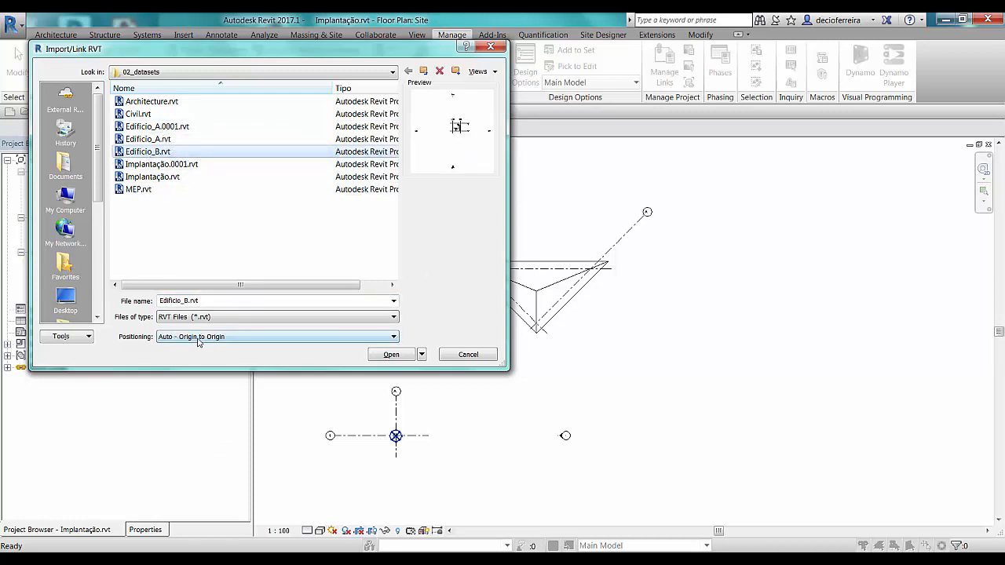
click(391, 355)
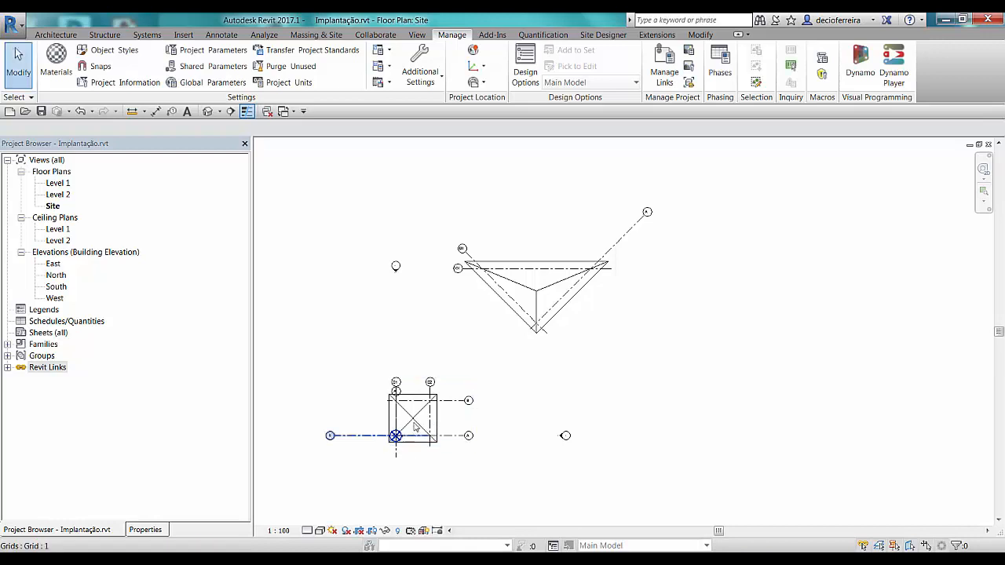
Step: Move the Edificio_B link below and to the right of the grid intersection and rotate it 45° counterclockwise
middle_drag(431, 409, 424, 296)
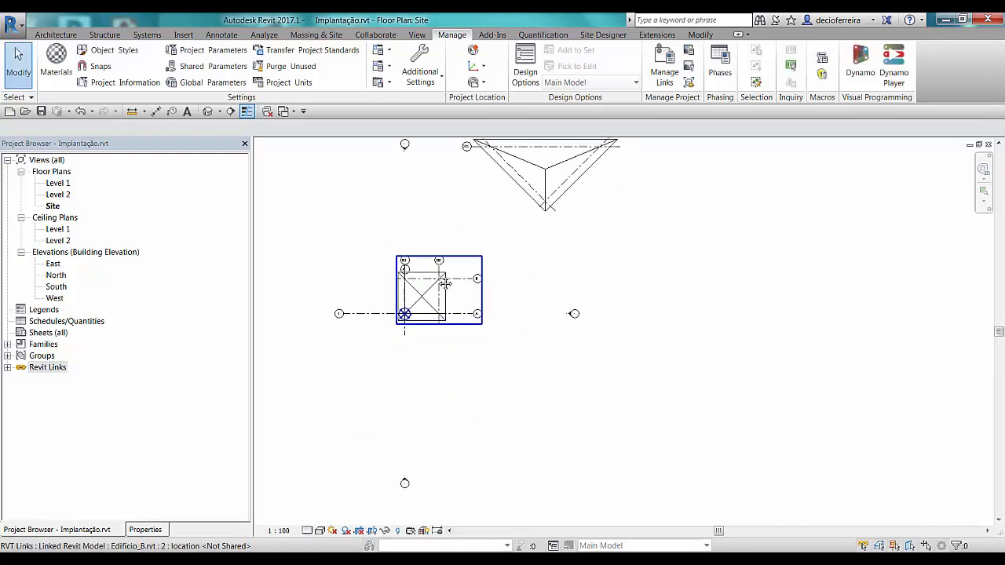
click(424, 297)
drag(424, 297, 454, 361)
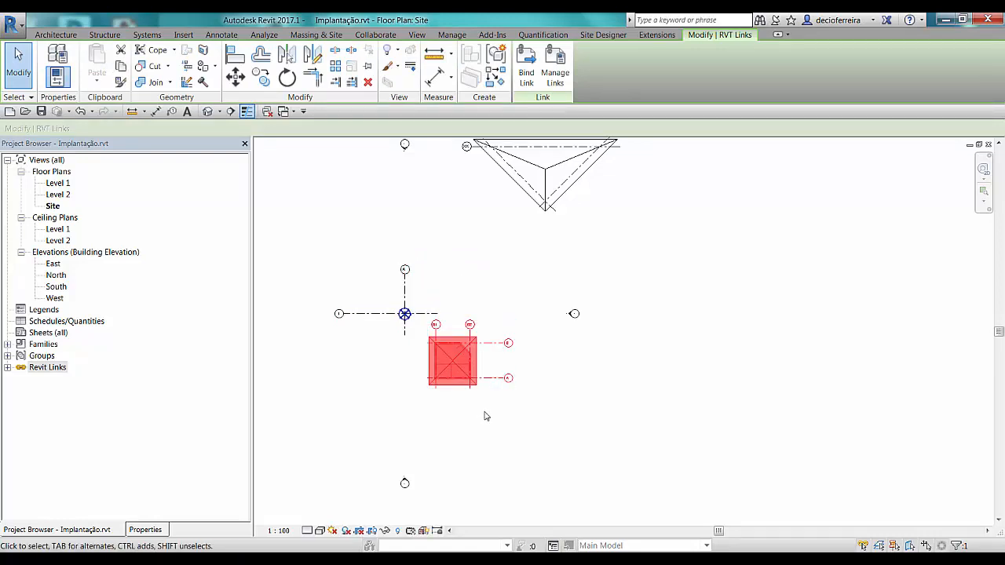
key(r)
key(o)
click(559, 354)
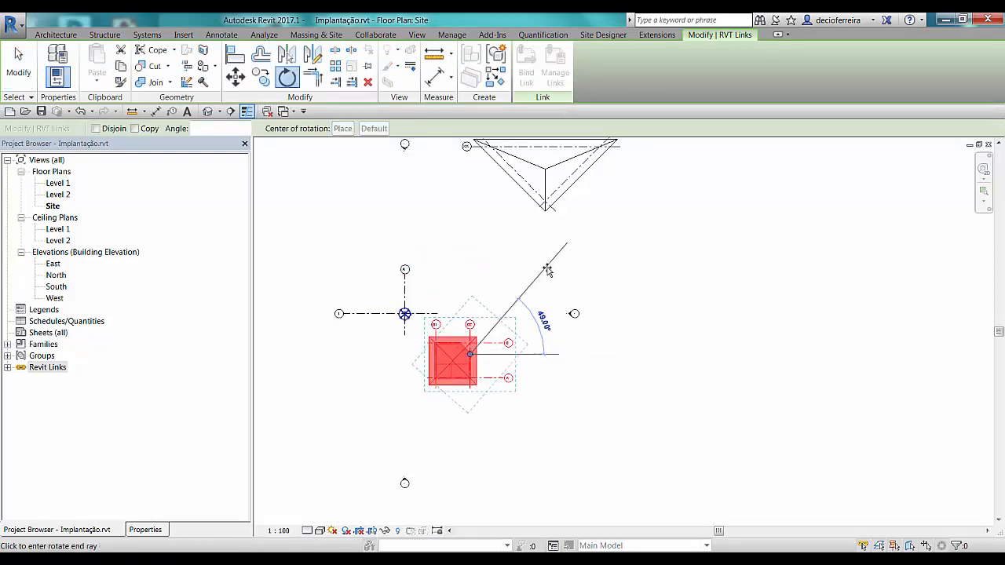
text(45)
key(Return)
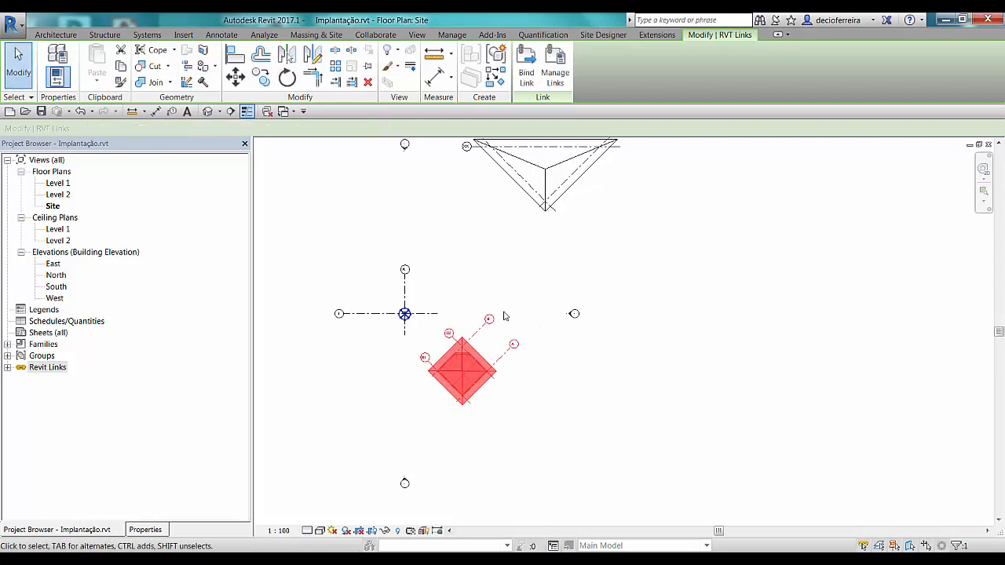
Step: Copy the rotated Edificio_B link horizontally to the right, clear of the original
key(m)
key(v)
click(487, 430)
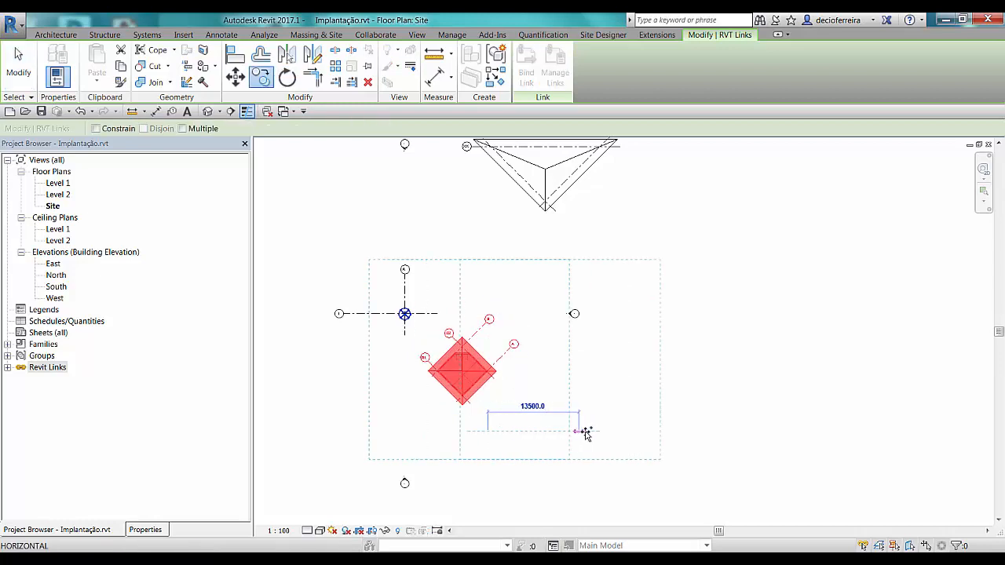
click(621, 431)
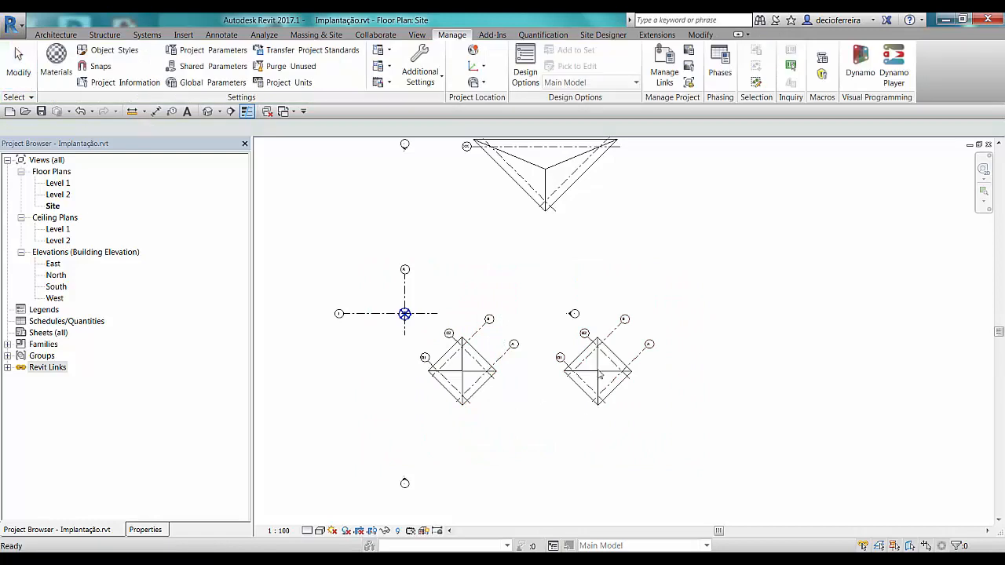
Step: Rotate the copied Edificio_B link by 180° and clear the selection
key(r)
key(o)
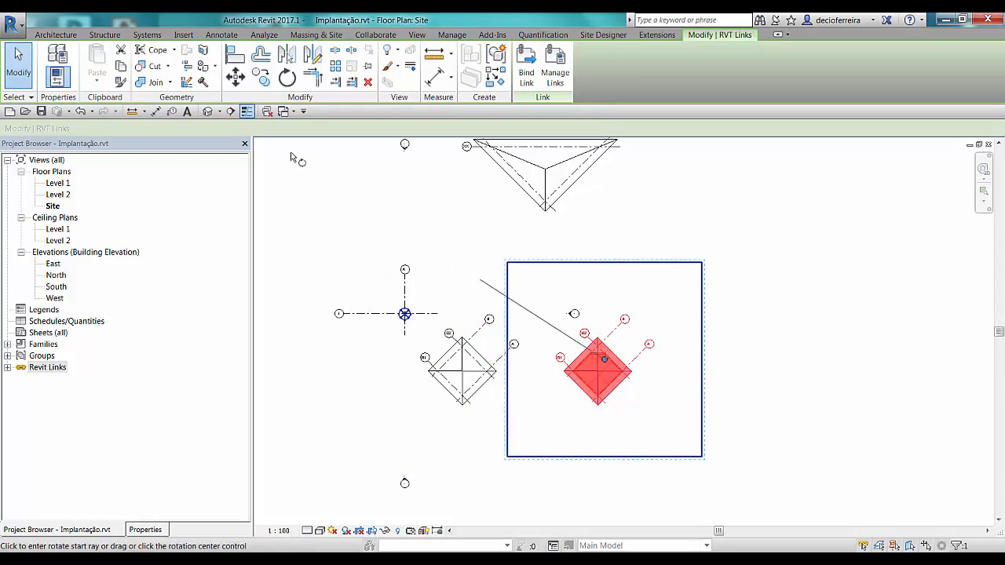
click(222, 129)
text(18)
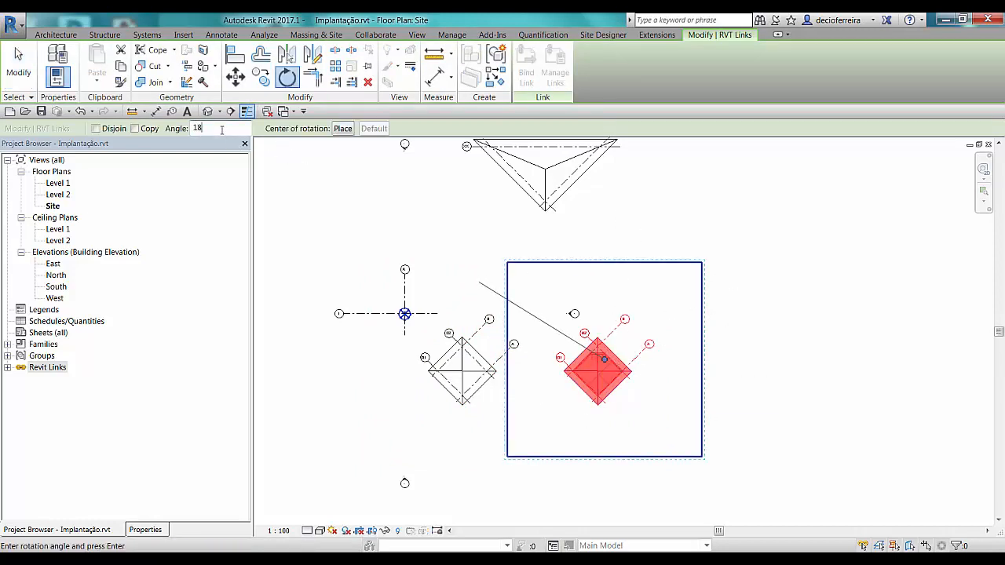
text(0)
key(Return)
key(Escape)
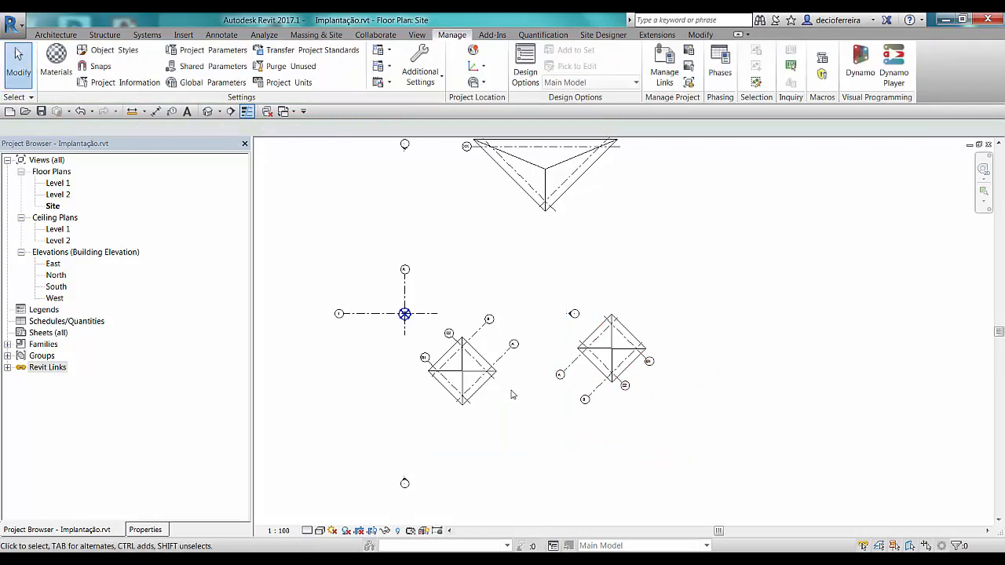
Step: Draw a horizontal detail line from the first Edificio_B link's upper roof corner to beyond the copied link
key(d)
key(l)
scroll(479, 365, up, 1)
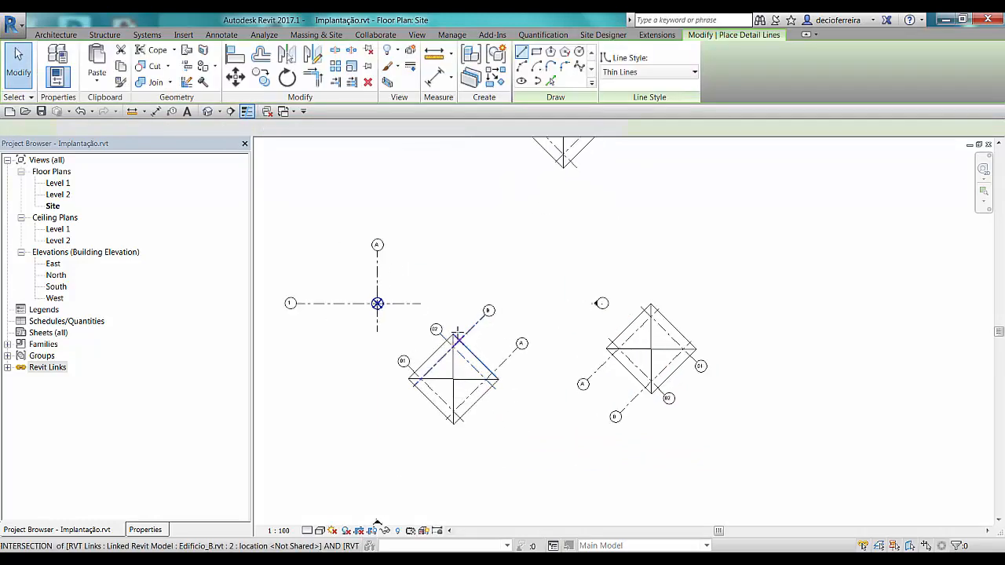
click(453, 335)
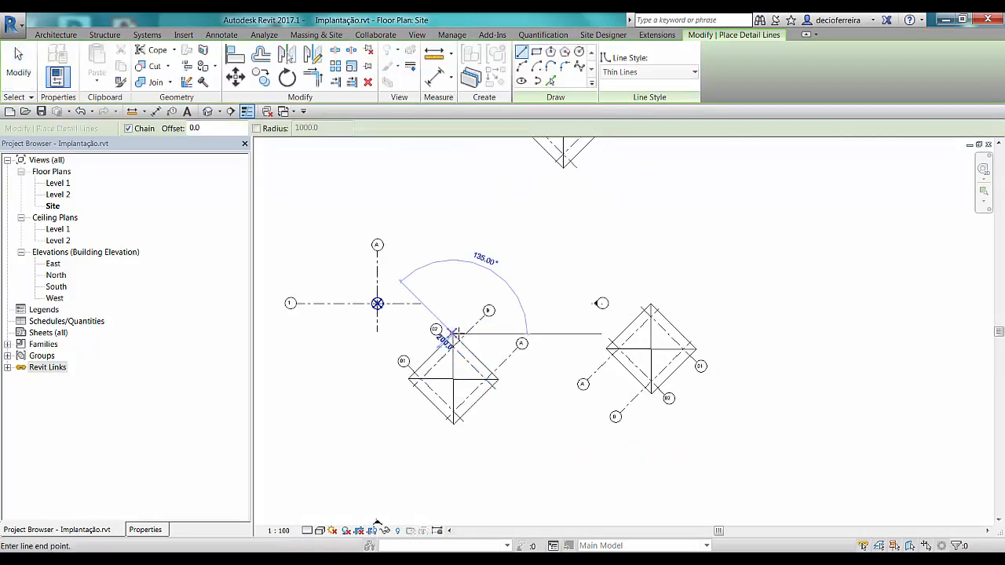
click(773, 335)
key(Escape)
key(Escape)
Step: Move the copied Edificio_B link straight down so its upper roof corner meets the detail line, and delete the line
click(660, 349)
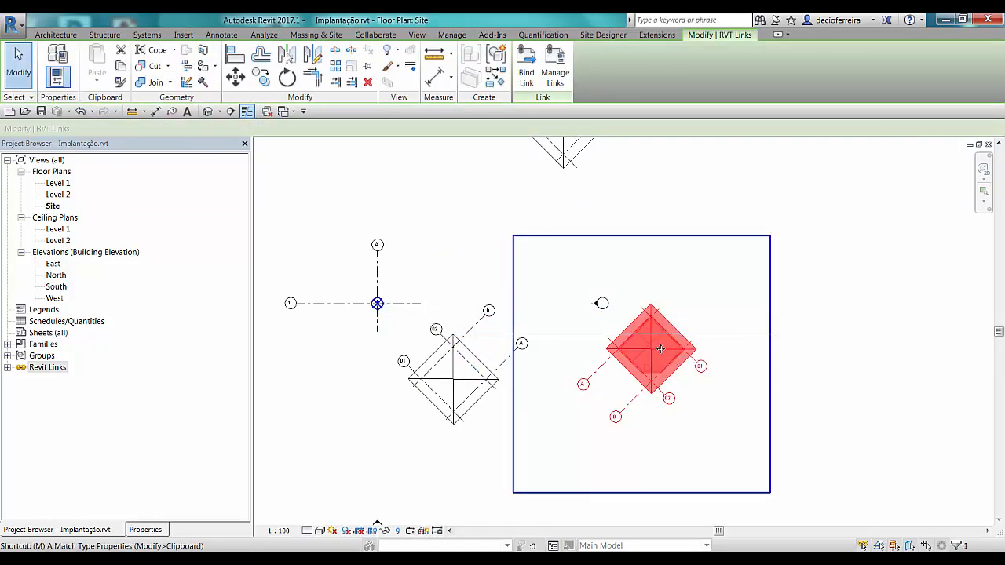
key(m)
key(v)
click(651, 303)
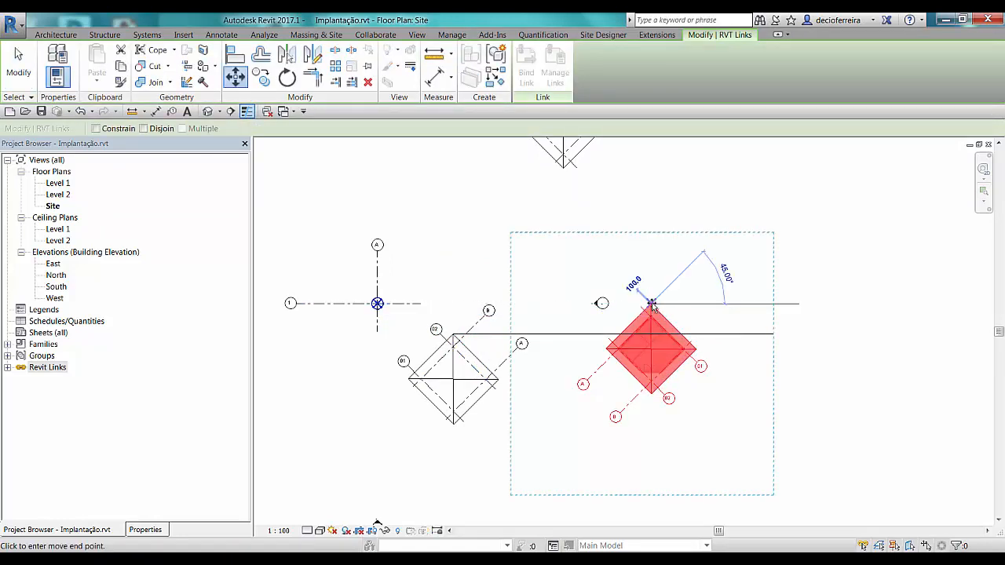
click(751, 336)
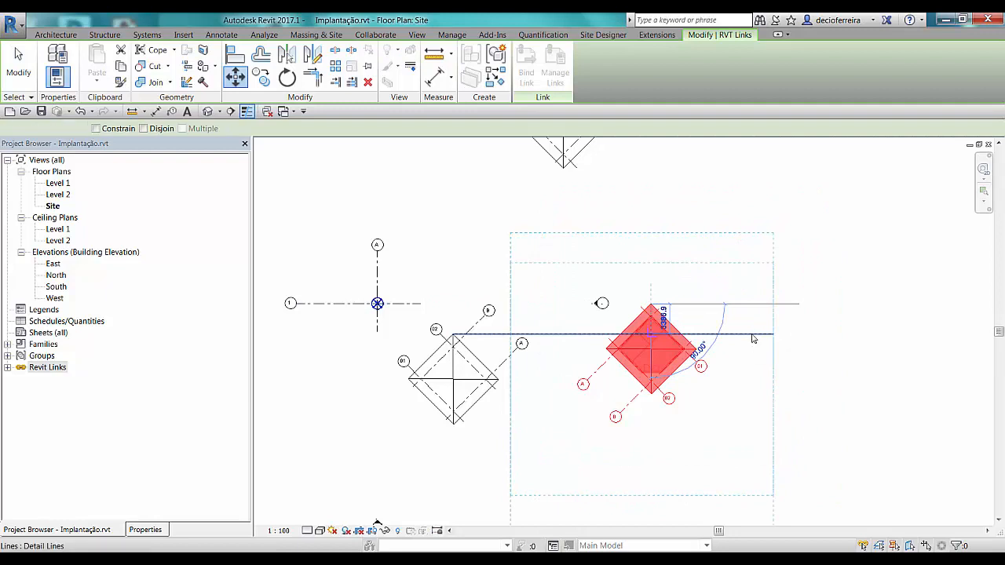
key(Escape)
click(746, 337)
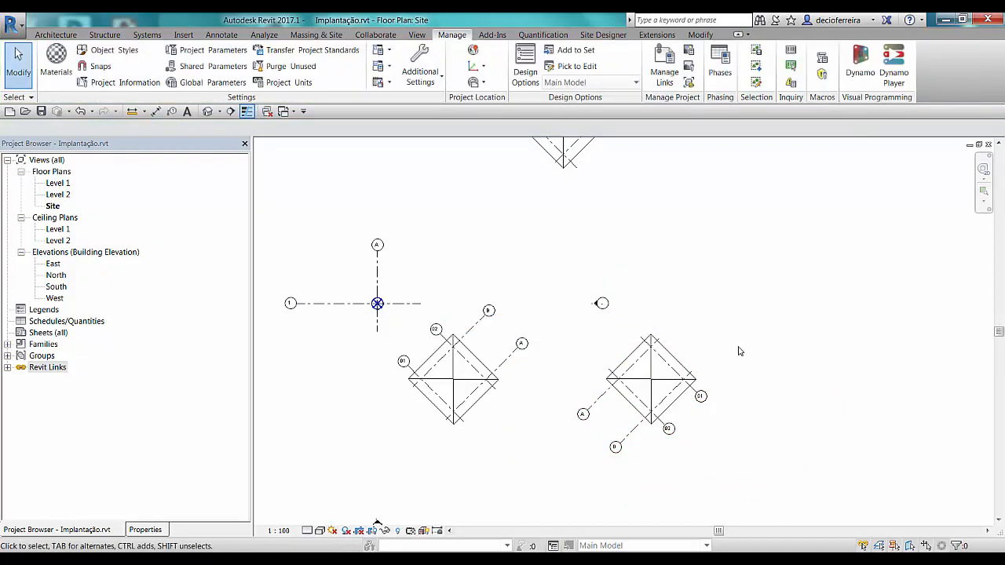
key(Delete)
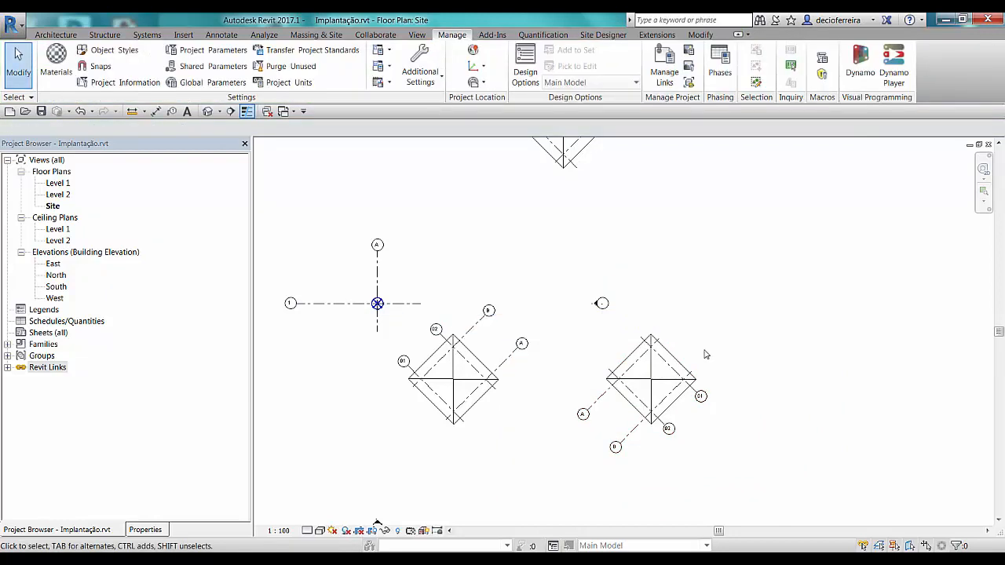
Step: Examine the three linked buildings in the default 3D view and return to the Site floor plan
click(208, 111)
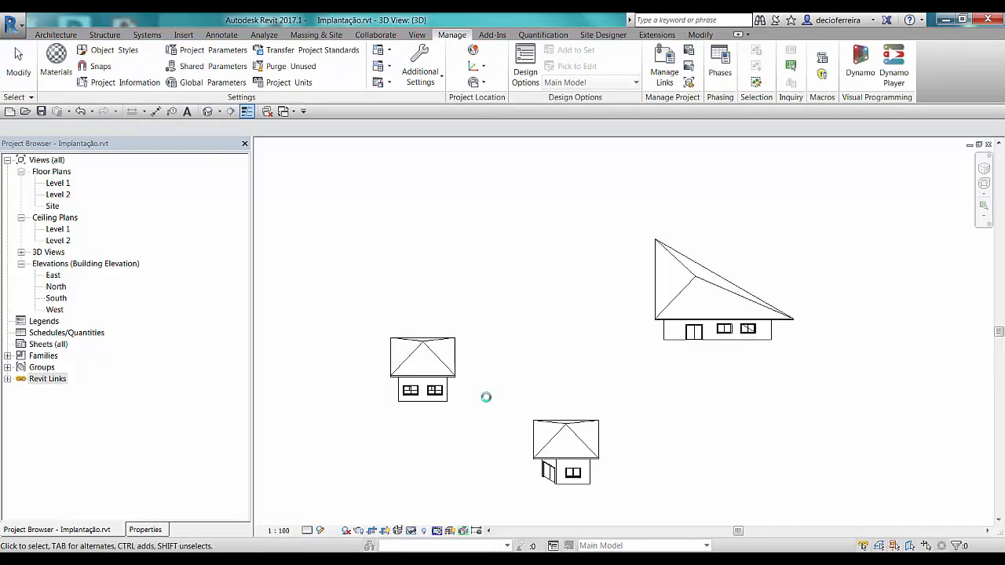
shift+middle_drag(486, 401, 631, 310)
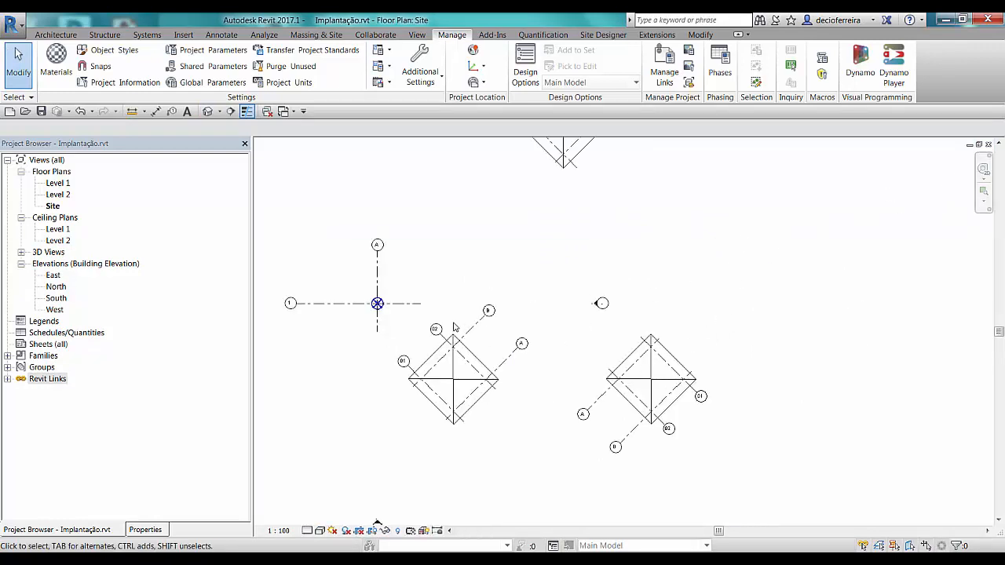
scroll(454, 327, down, 2)
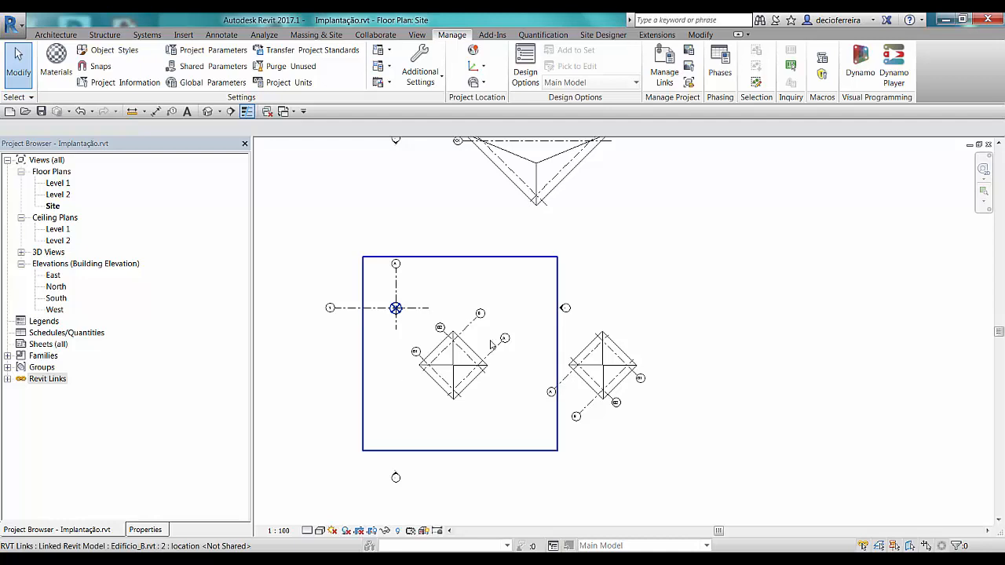
middle_drag(336, 274, 374, 313)
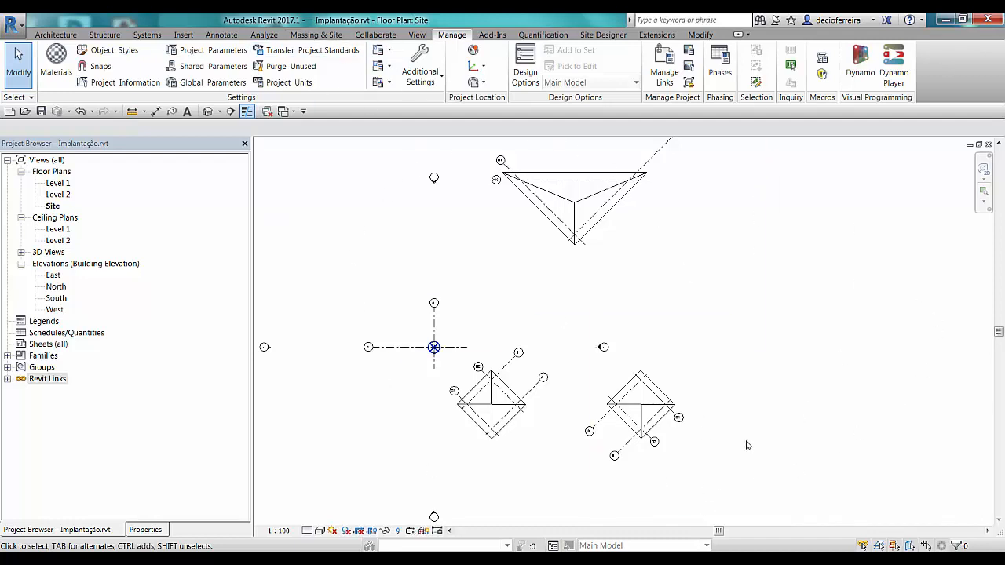
Step: Publish coordinates to the original Edificio_B link, renaming its Internal site position as Edifício B.01
click(479, 69)
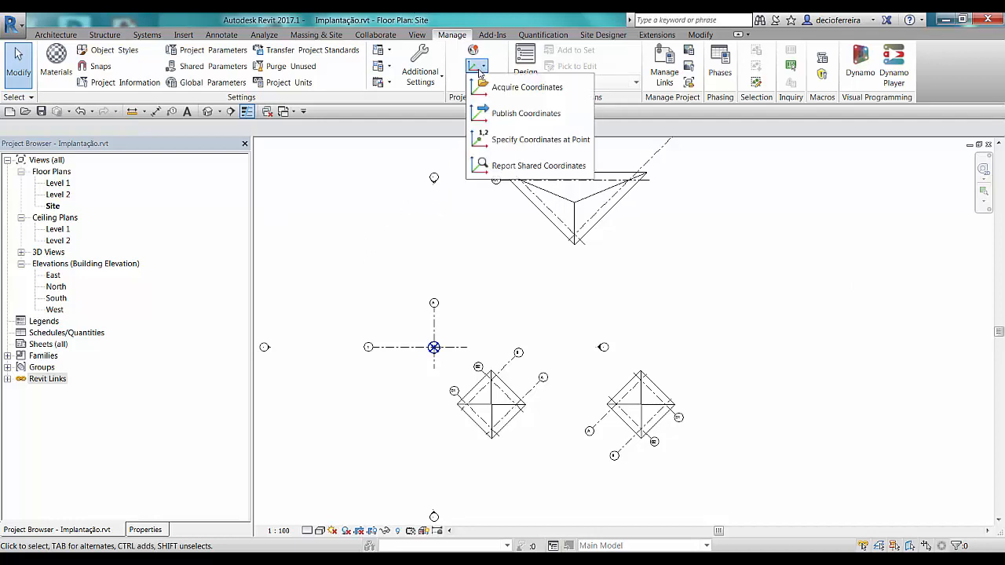
click(506, 113)
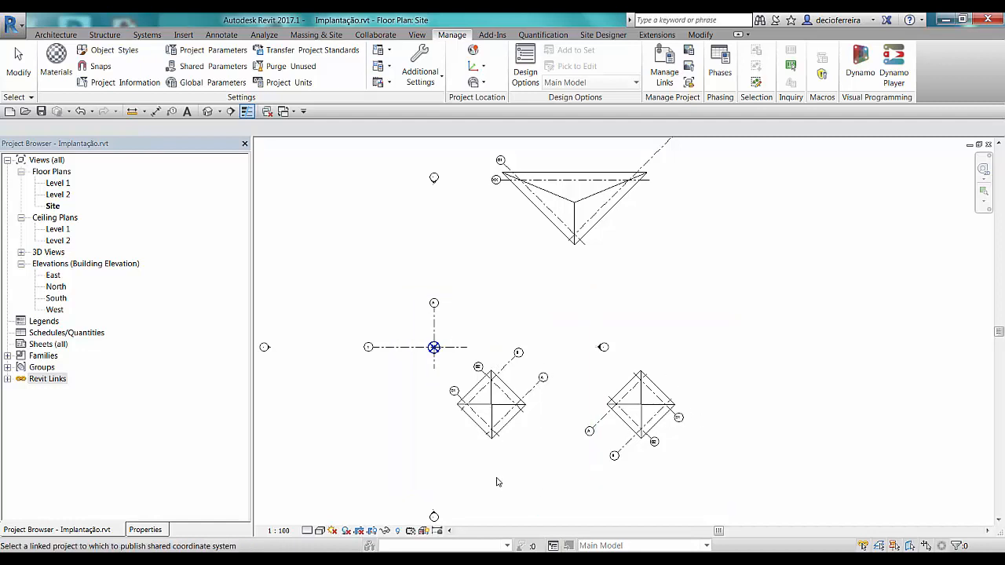
click(488, 409)
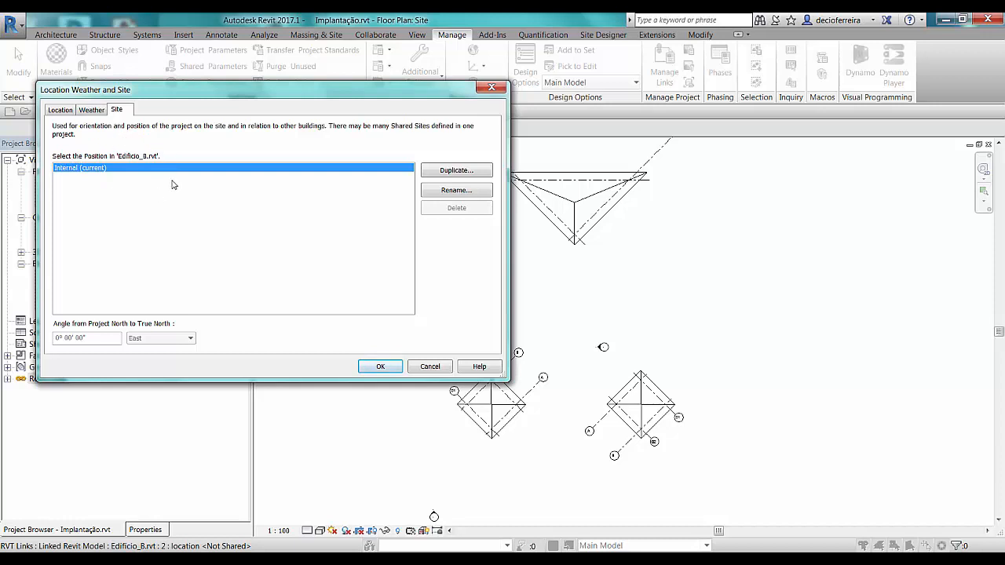
click(457, 190)
text(Edifício B.01)
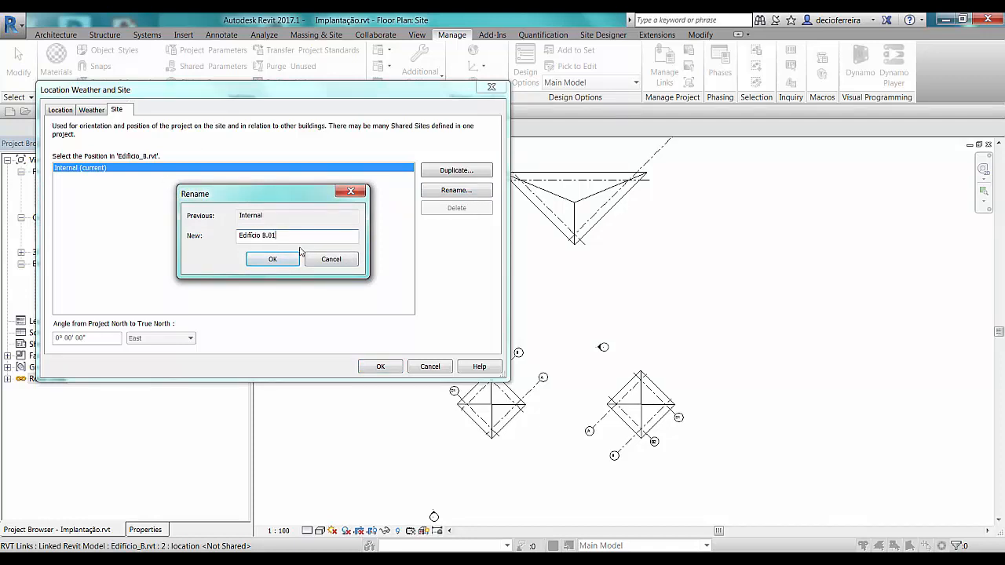
key(ctrl+a)
click(277, 262)
click(381, 366)
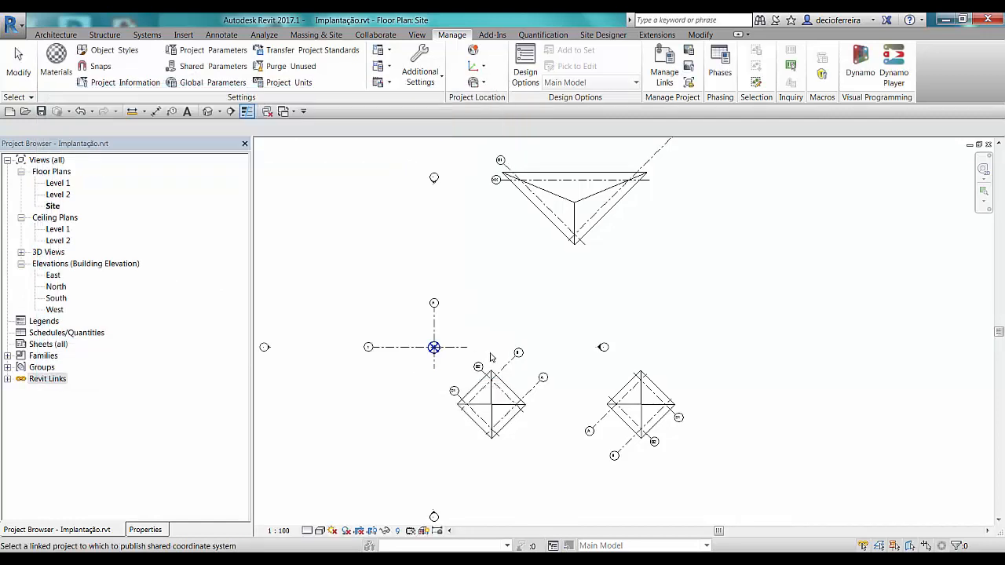
Step: Publish coordinates to the copied Edificio_B link, using a duplicate of the Edifício B.01 position named Edifício B.02
click(645, 415)
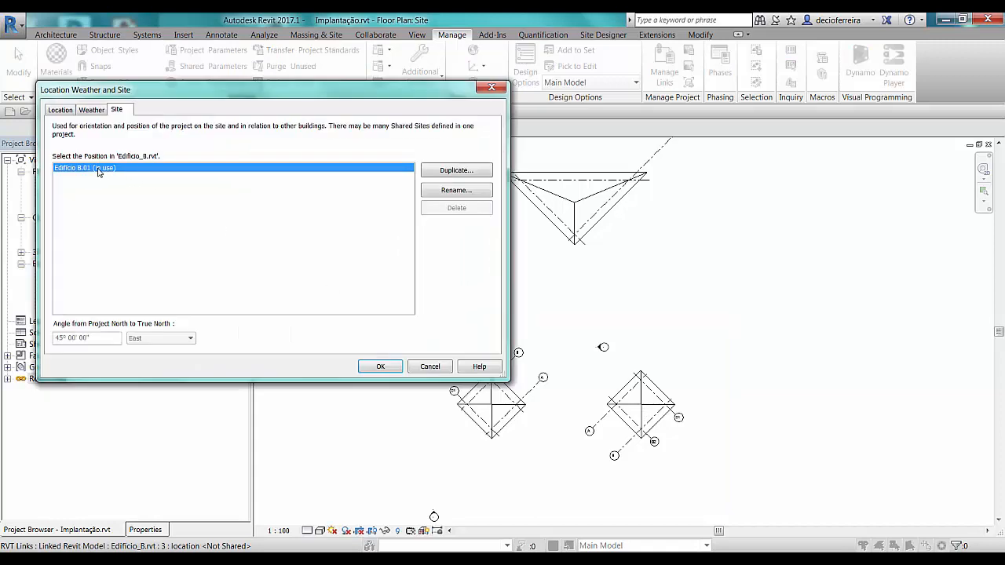
click(457, 171)
click(345, 234)
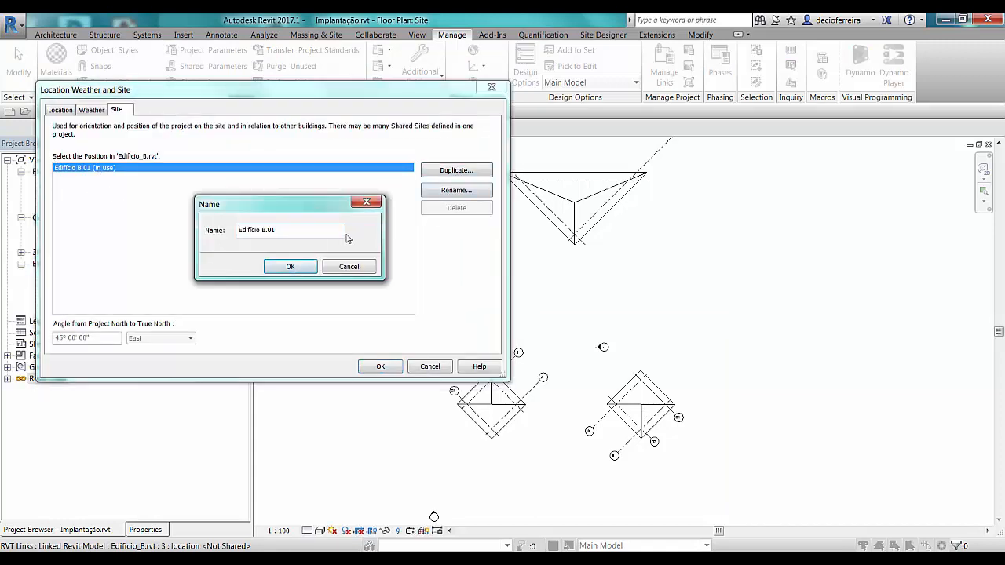
click(291, 267)
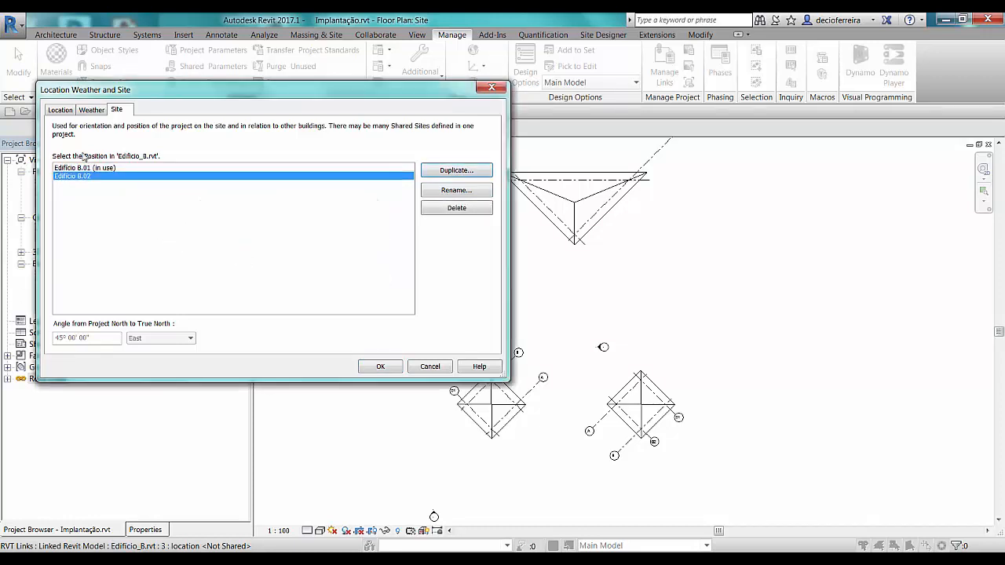
click(381, 366)
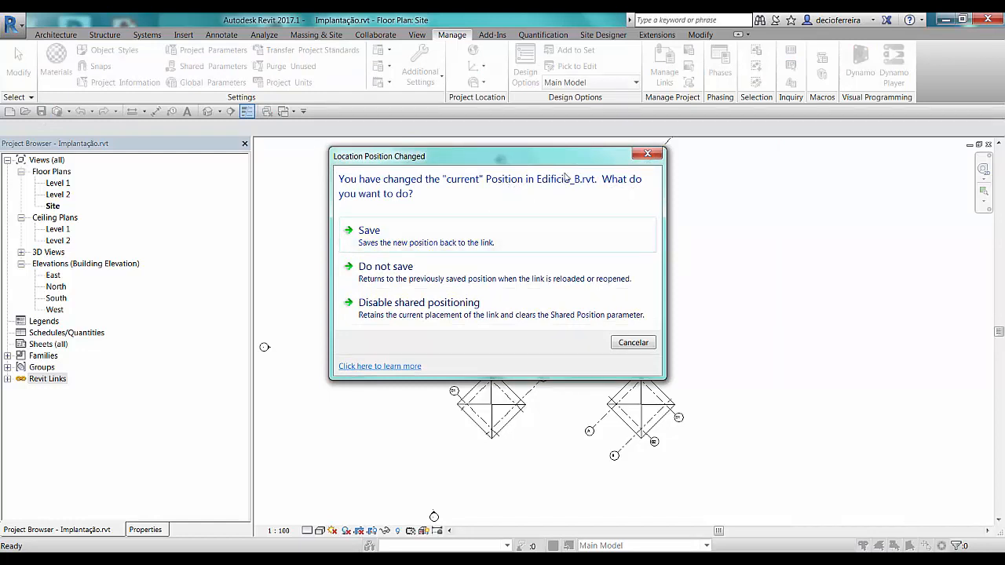
Step: Save the changed position back to the Edificio_B link and close the Implantação project
click(375, 247)
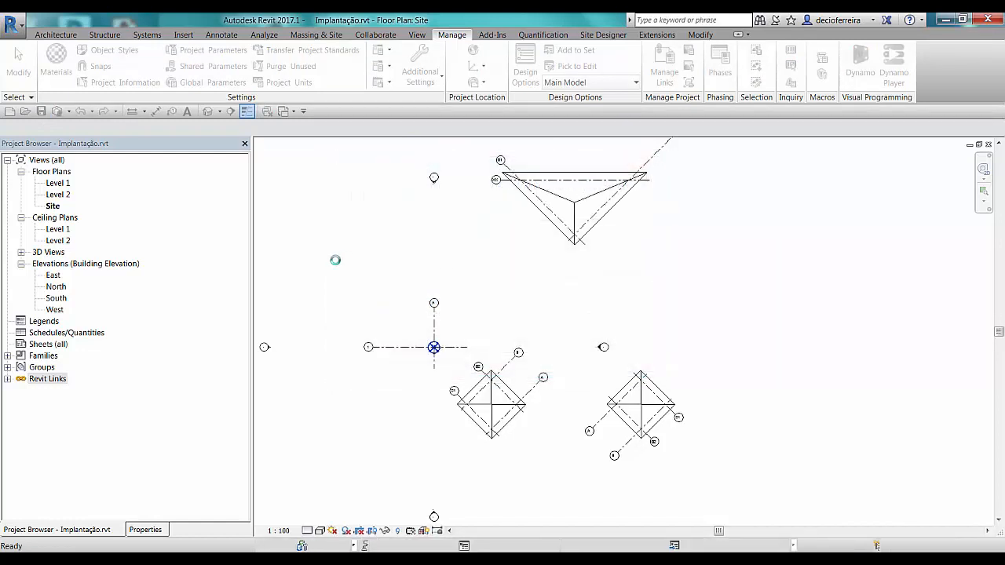
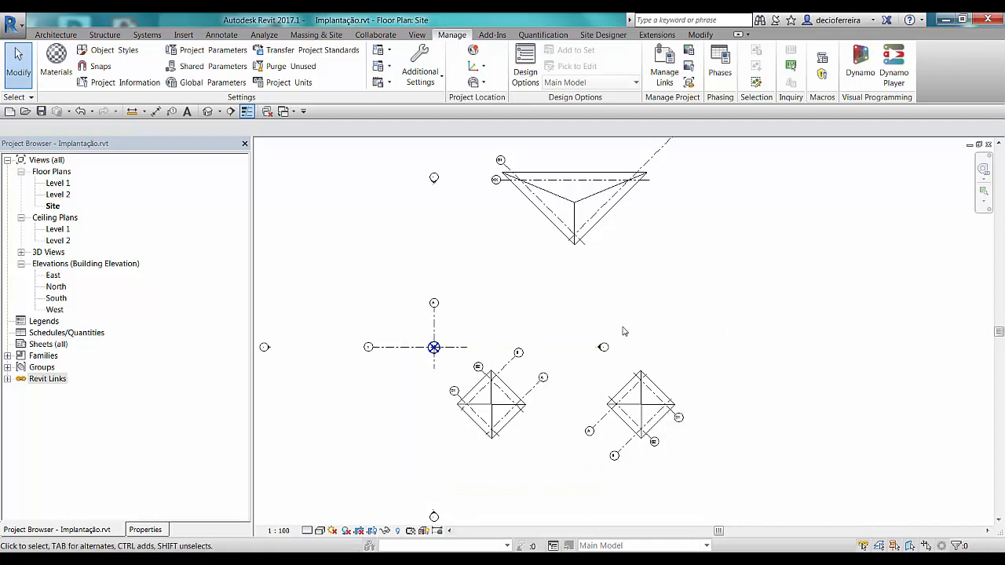
click(267, 110)
click(12, 25)
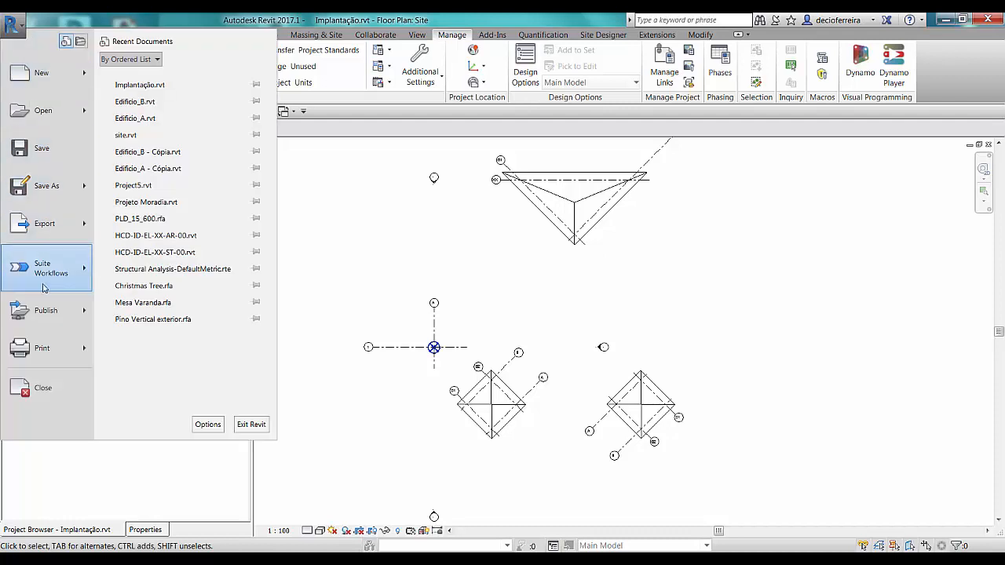
click(47, 388)
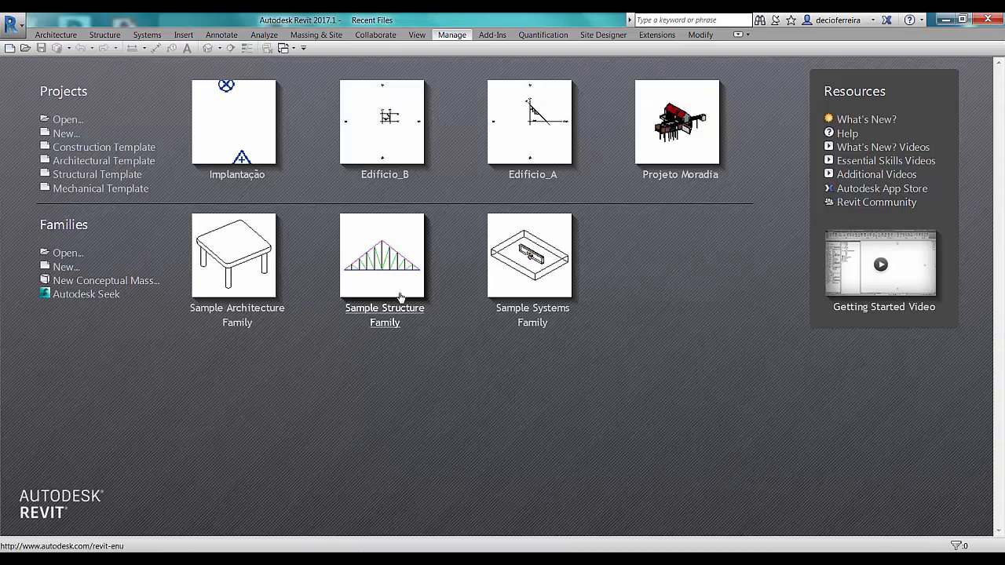
Step: Open the Edificio_B project, examine the building and its project base point in the Site floor plan, and return to Level 1
click(407, 149)
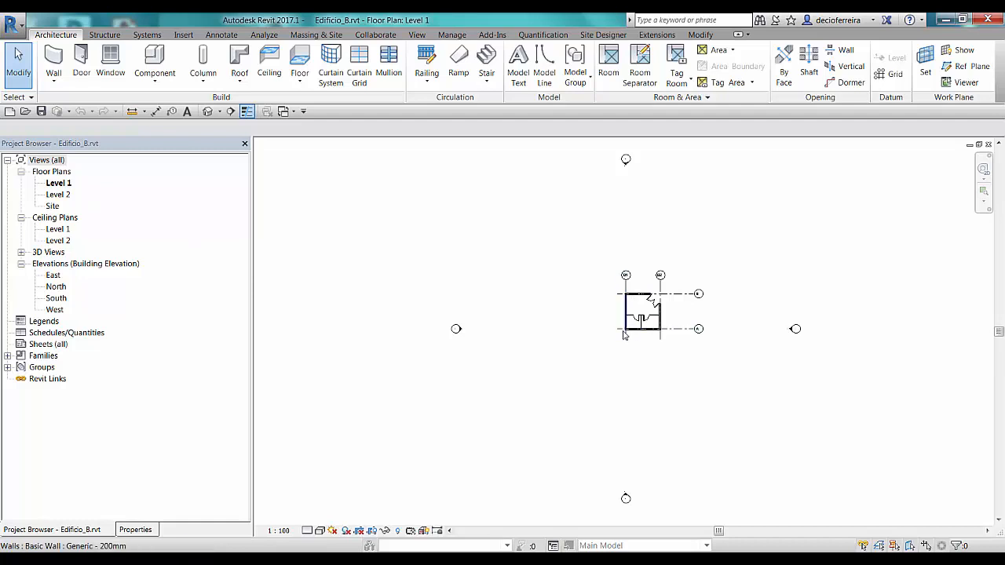
scroll(625, 335, up, 8)
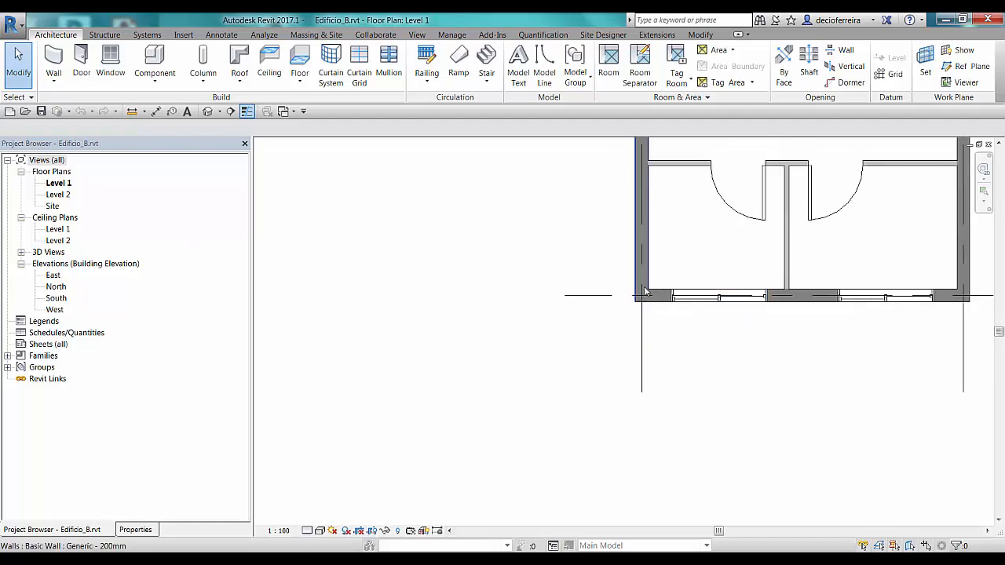
double_click(52, 206)
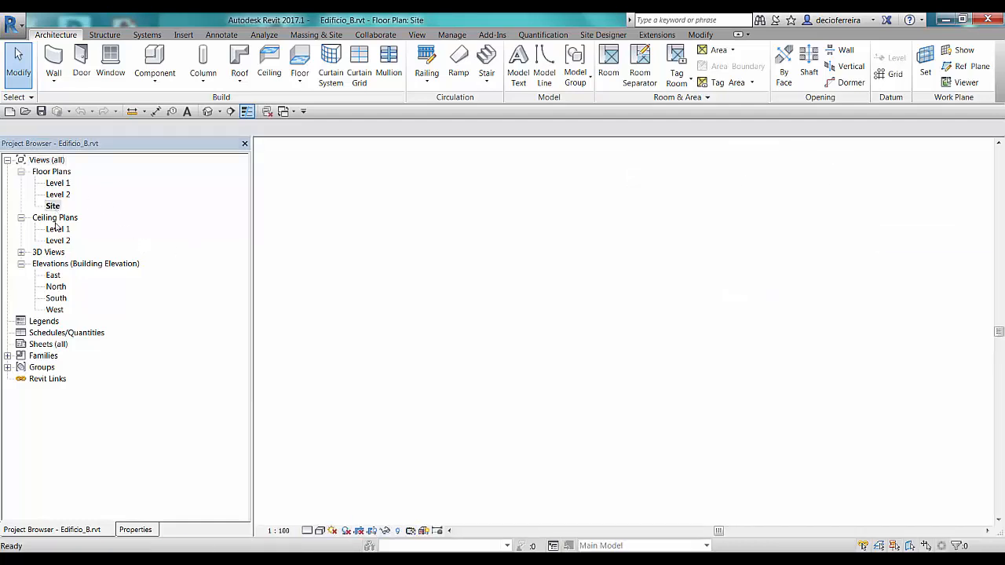
scroll(639, 285, up, 5)
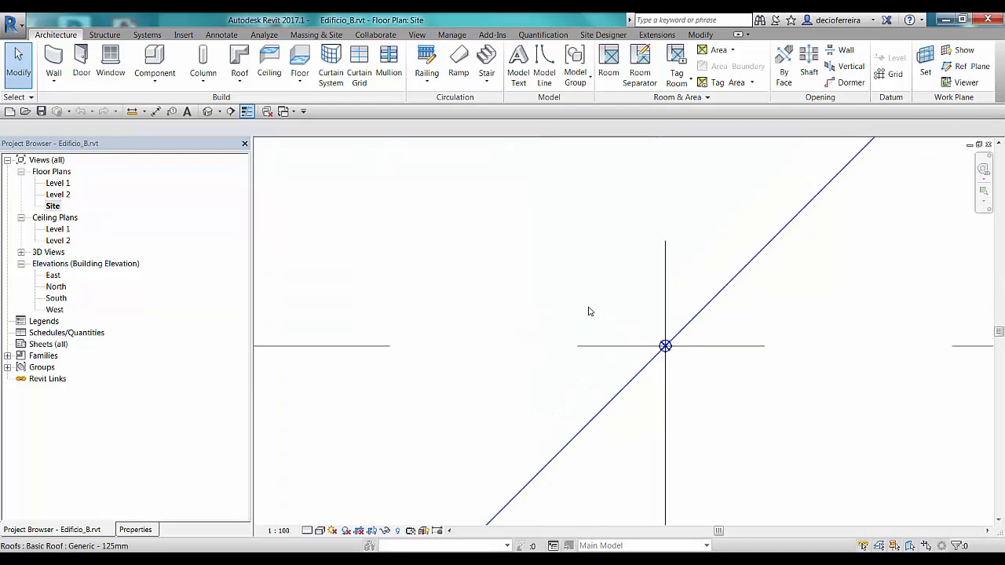
key(z)
key(f)
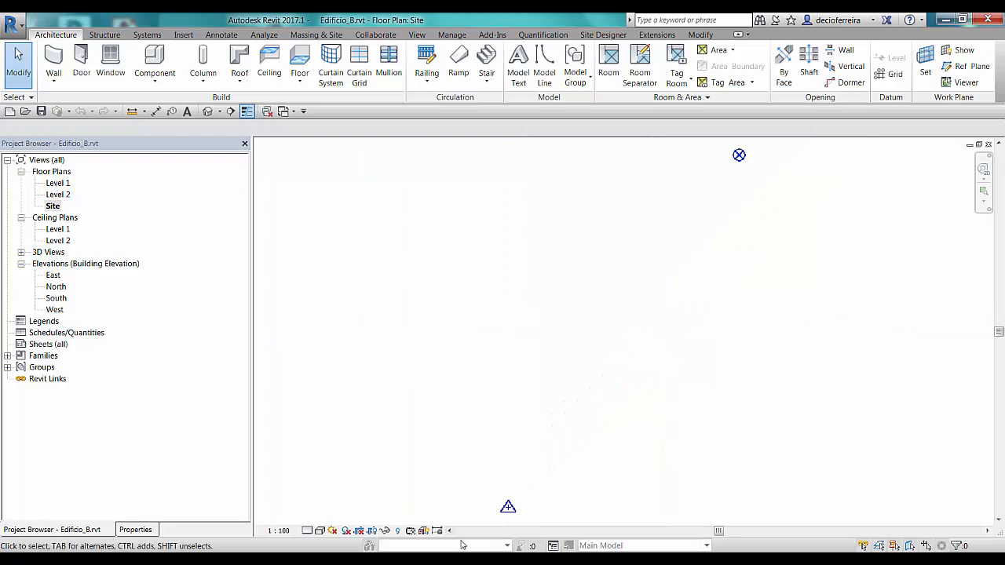
middle_drag(648, 329, 532, 442)
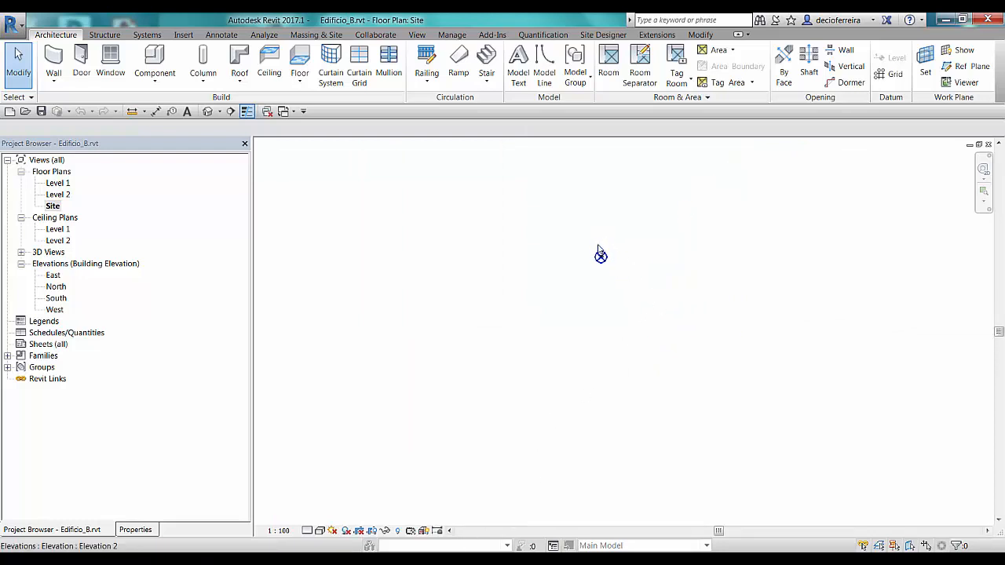
scroll(608, 275, up, 5)
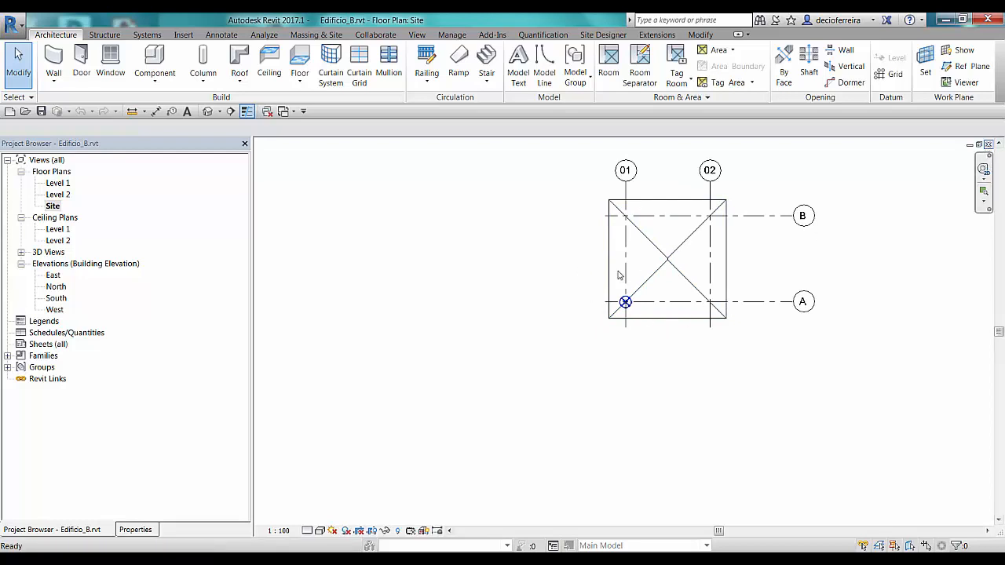
scroll(577, 257, down, 3)
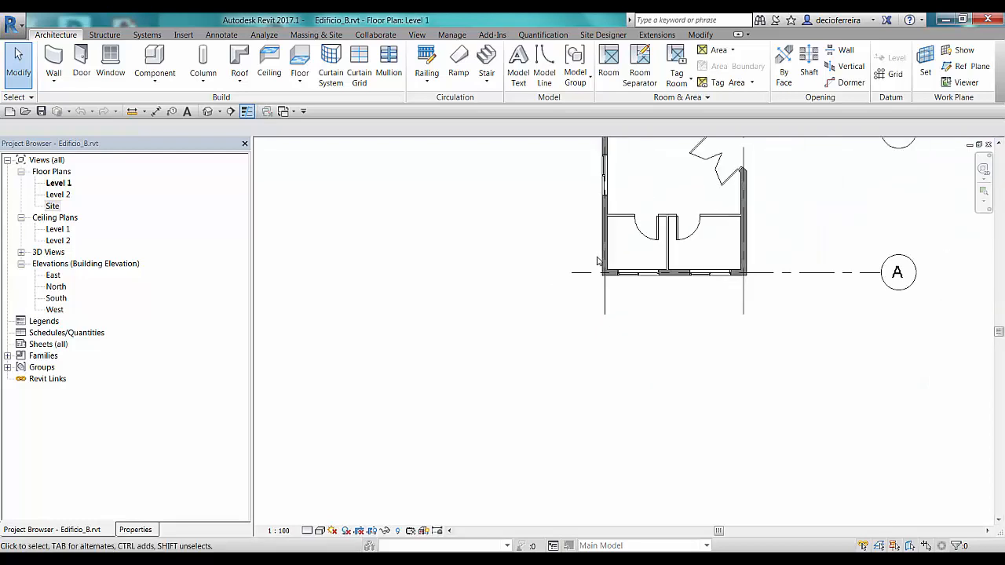
middle_drag(604, 265, 462, 365)
click(13, 24)
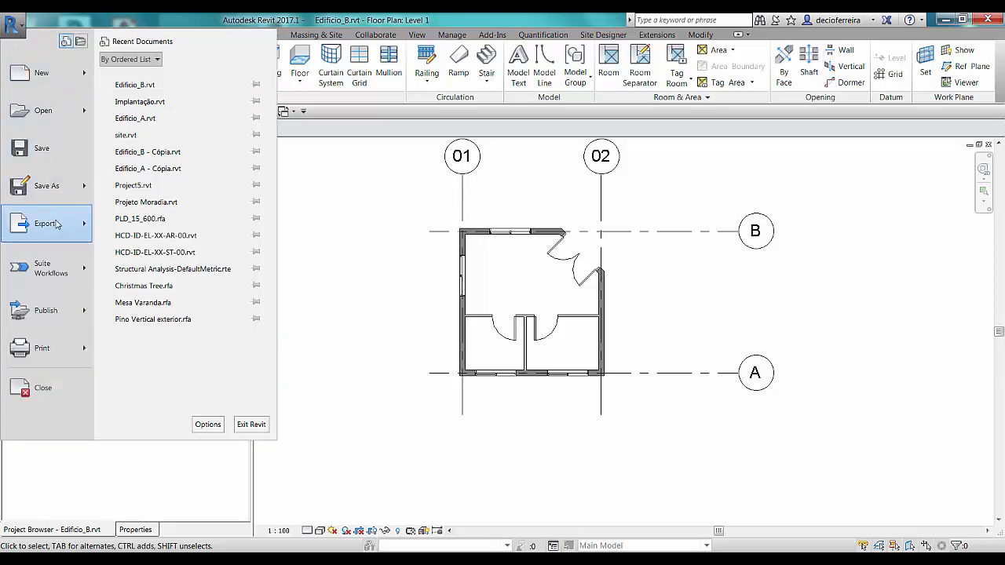
mouse_move(59, 226)
mouse_move(178, 74)
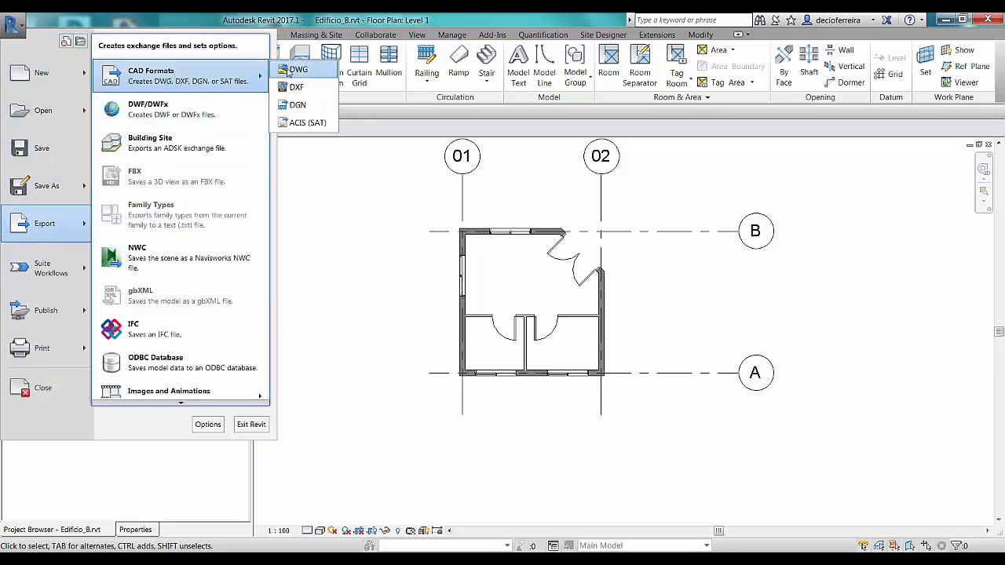
click(284, 69)
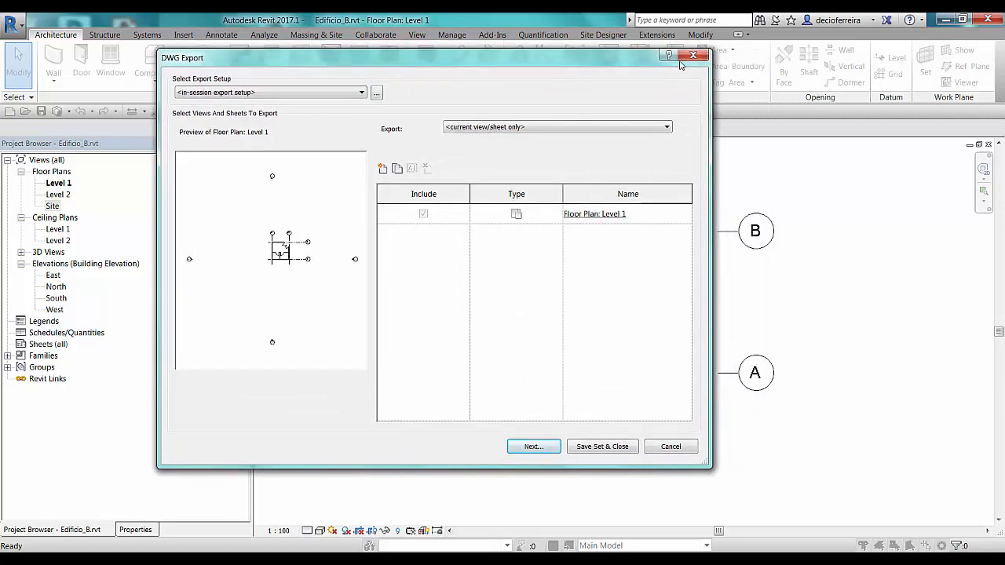
key(Escape)
Step: Start a DWG export of the Level 1 floor plan and set its coordinate system basis to Shared
click(12, 23)
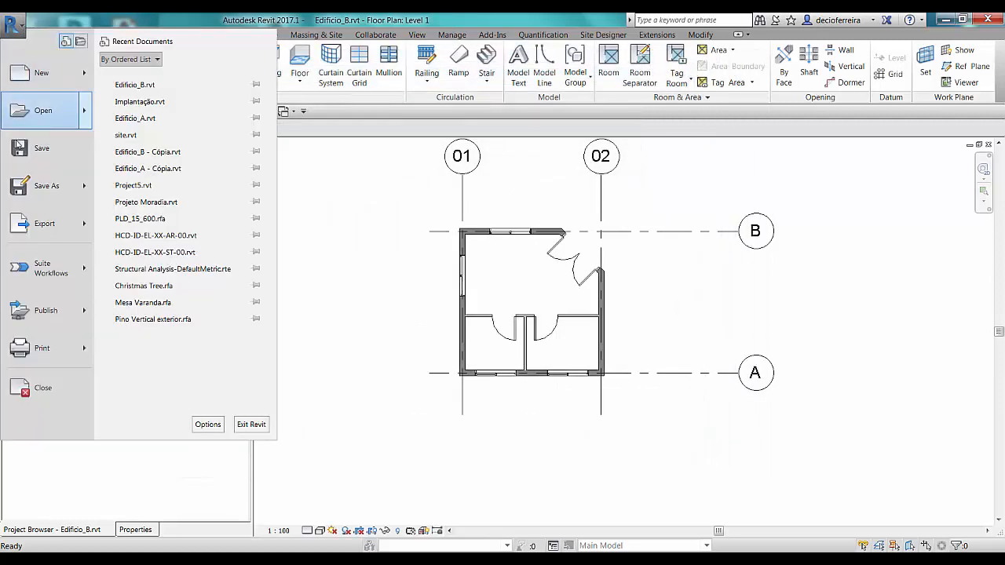
mouse_move(44, 228)
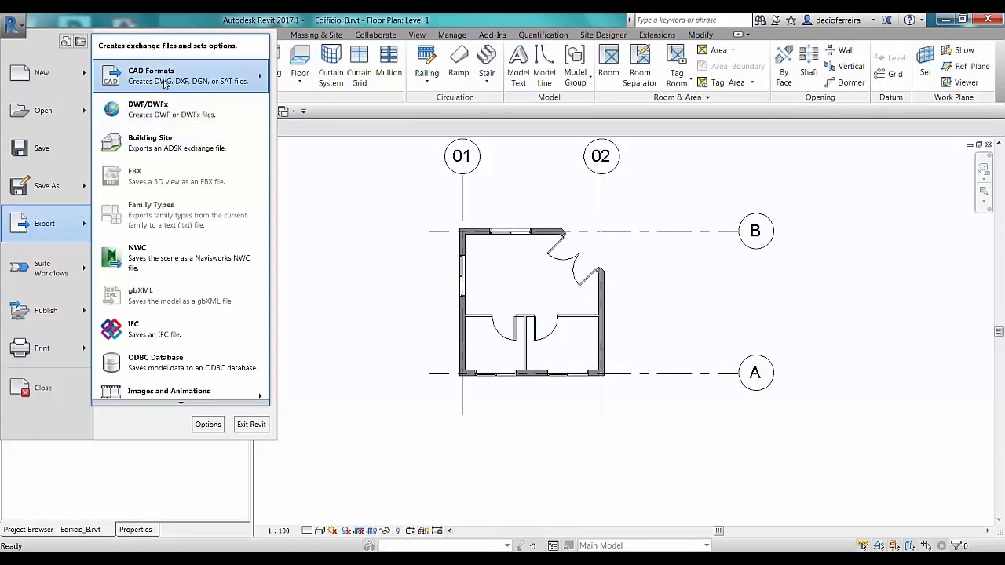
mouse_move(167, 85)
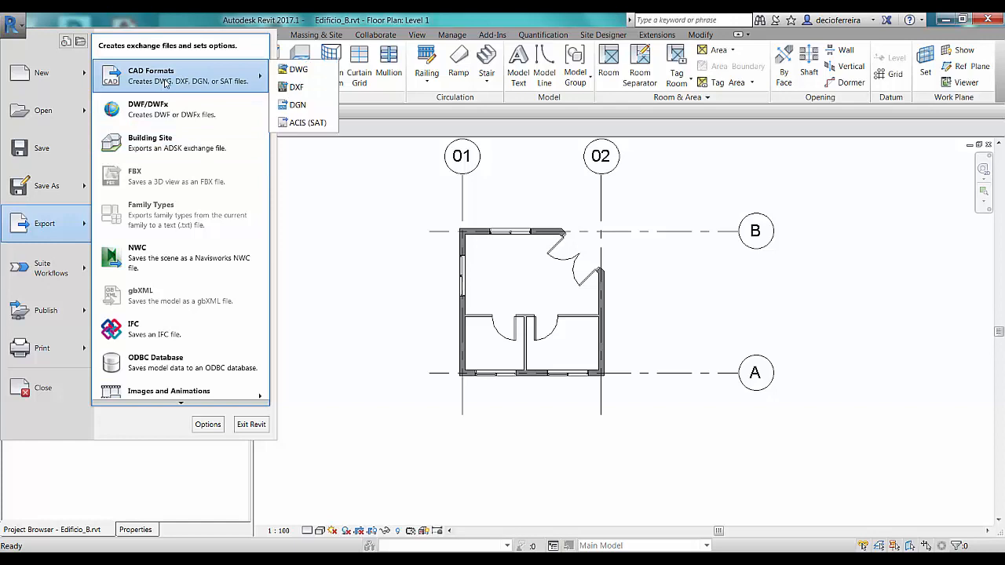
click(298, 71)
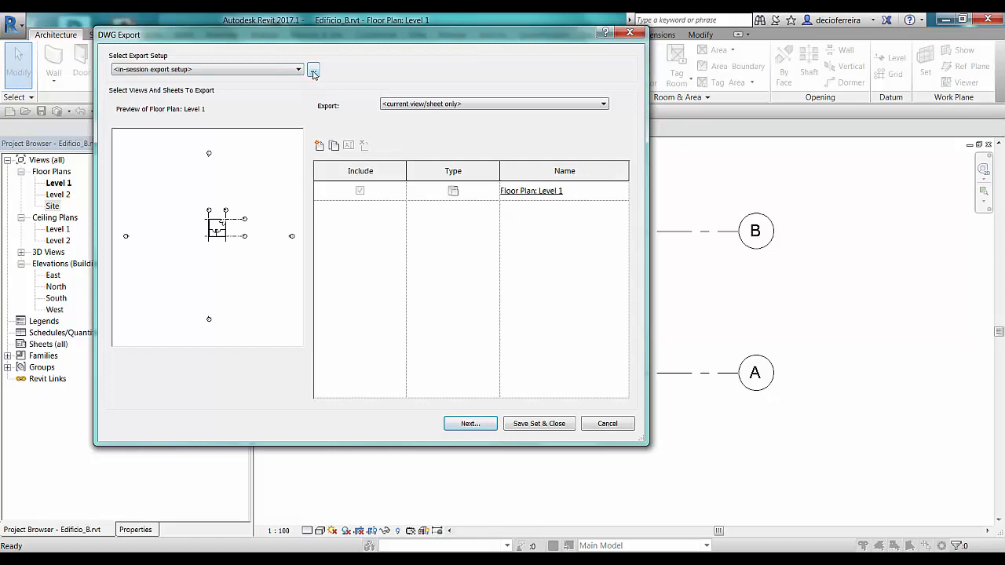
click(313, 73)
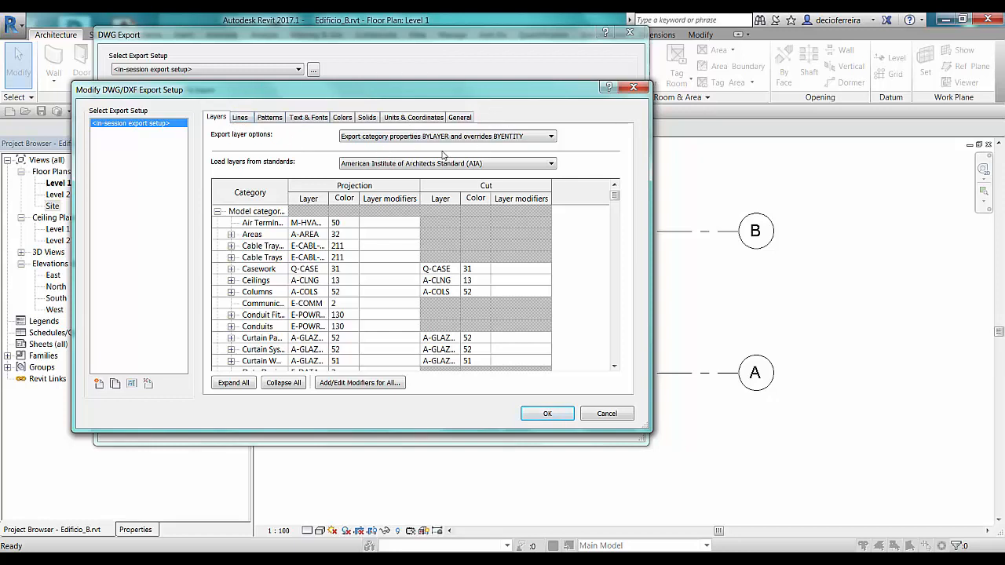
click(416, 119)
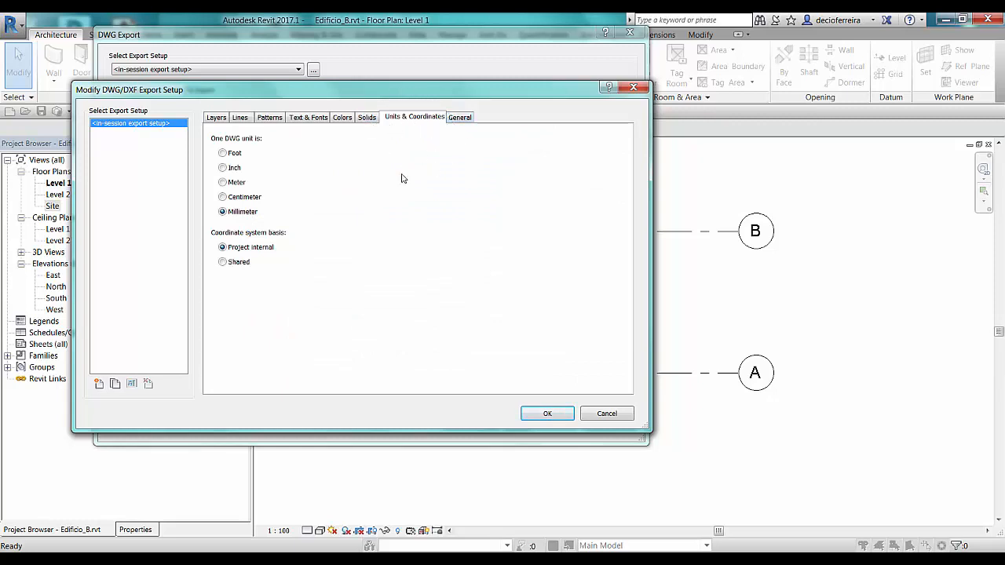
click(223, 264)
click(547, 414)
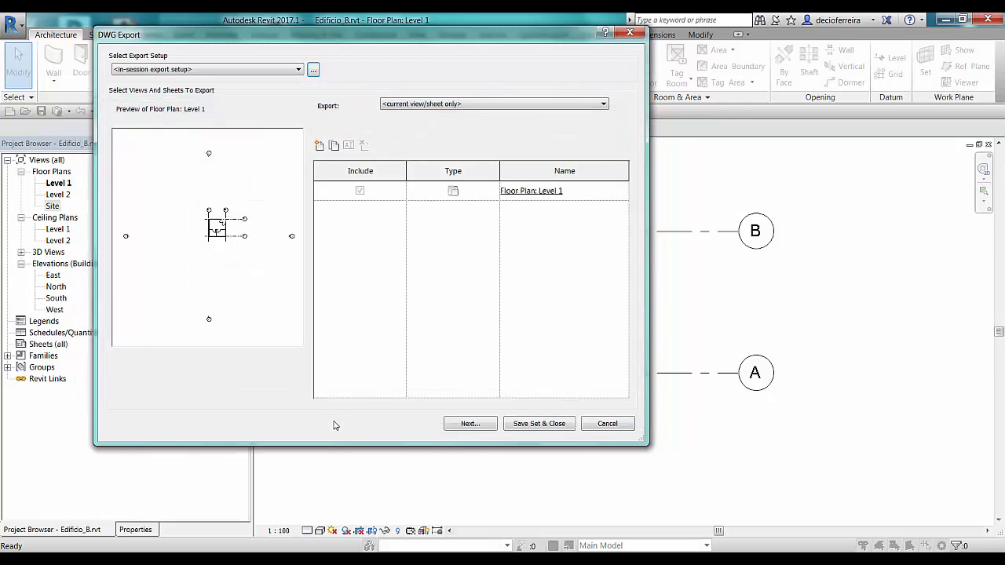
Step: Export the Level 1 plan to the 02_datasets folder as Edificio_B.01 in AutoCAD 2013 DWG format, with external references for views and links turned off
click(470, 424)
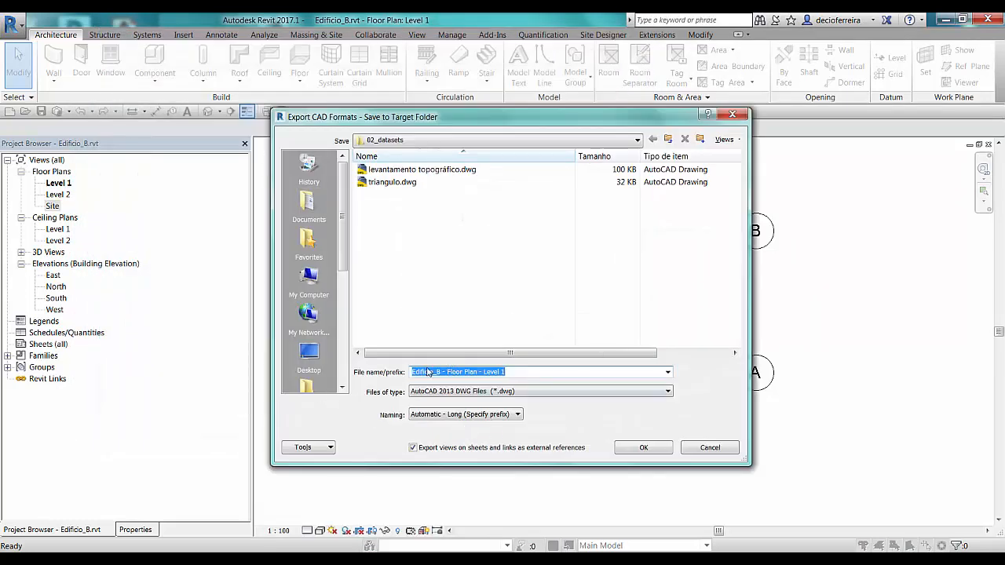
drag(443, 374, 613, 376)
key(BackSpace)
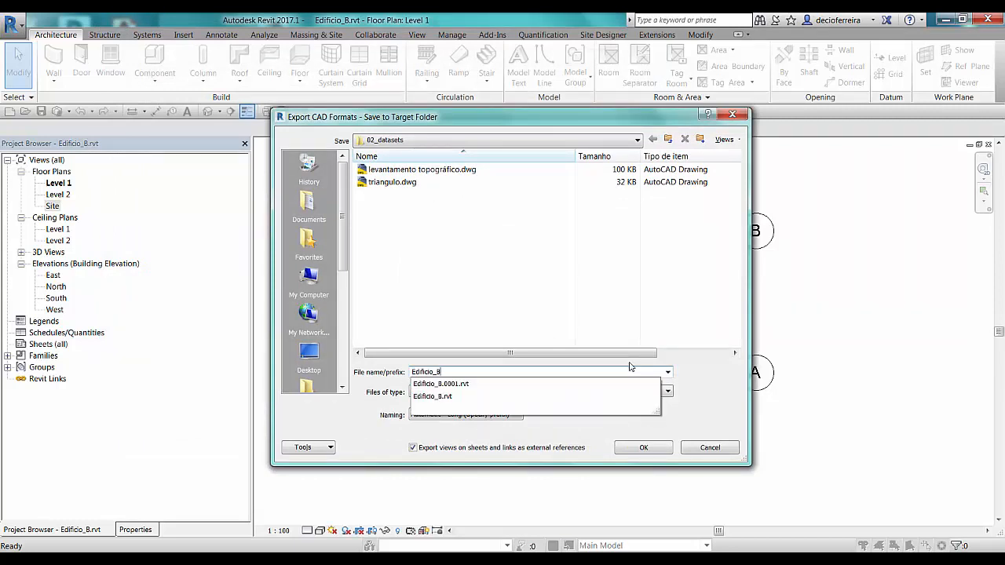
text(.01)
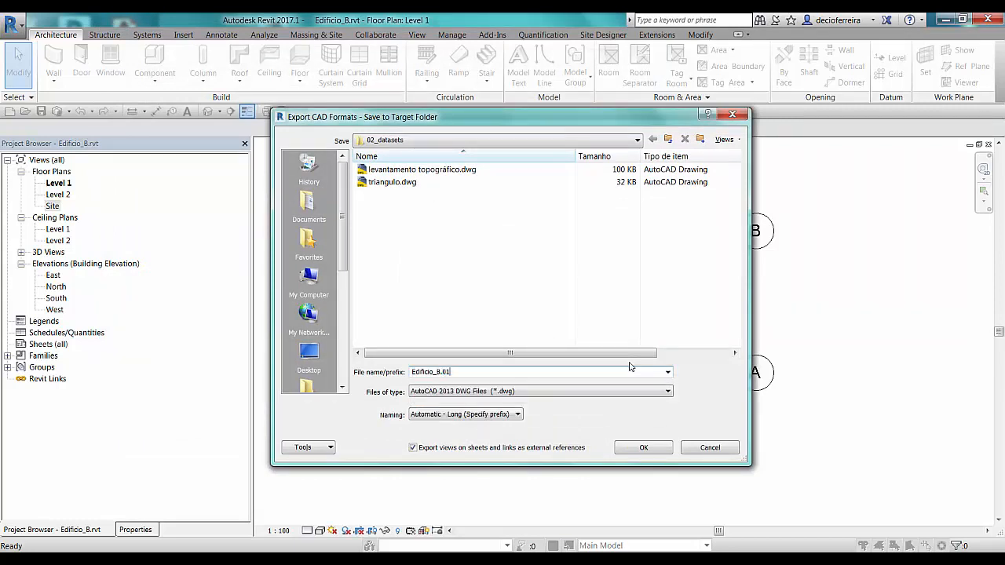
click(452, 453)
click(644, 448)
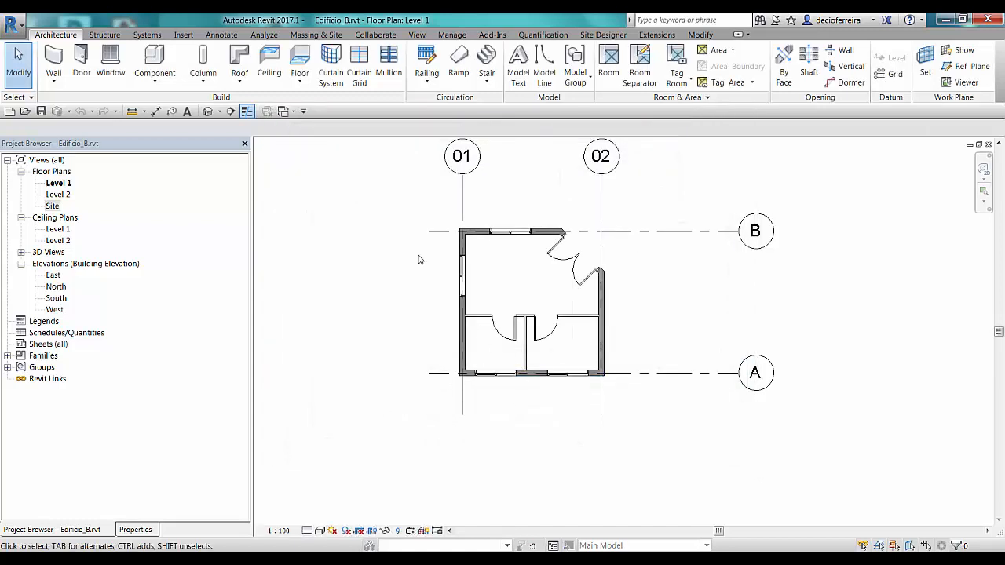
Step: Make Edifício B.02 the current shared site of the Edificio_B project
scroll(512, 251, down, 3)
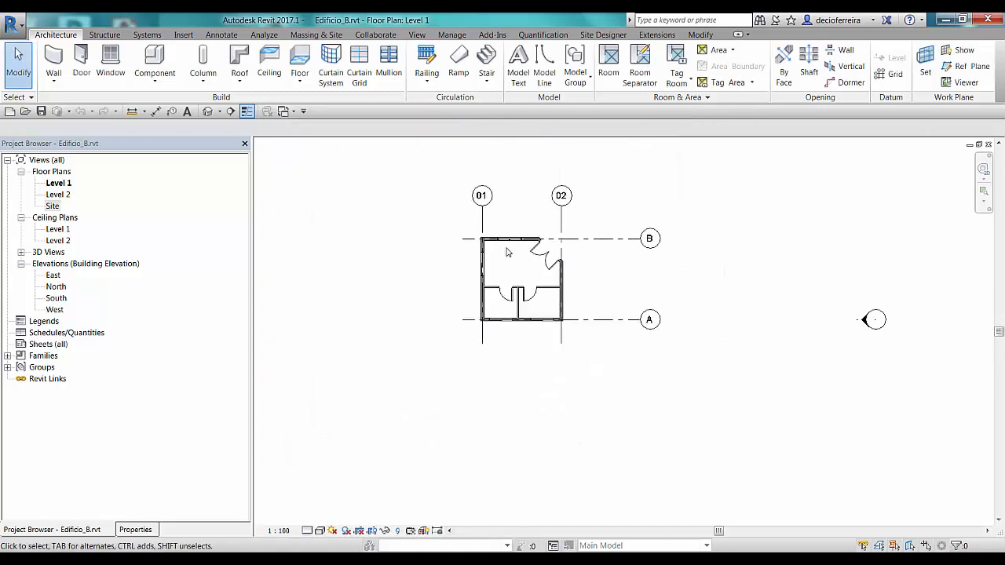
middle_drag(505, 252, 524, 288)
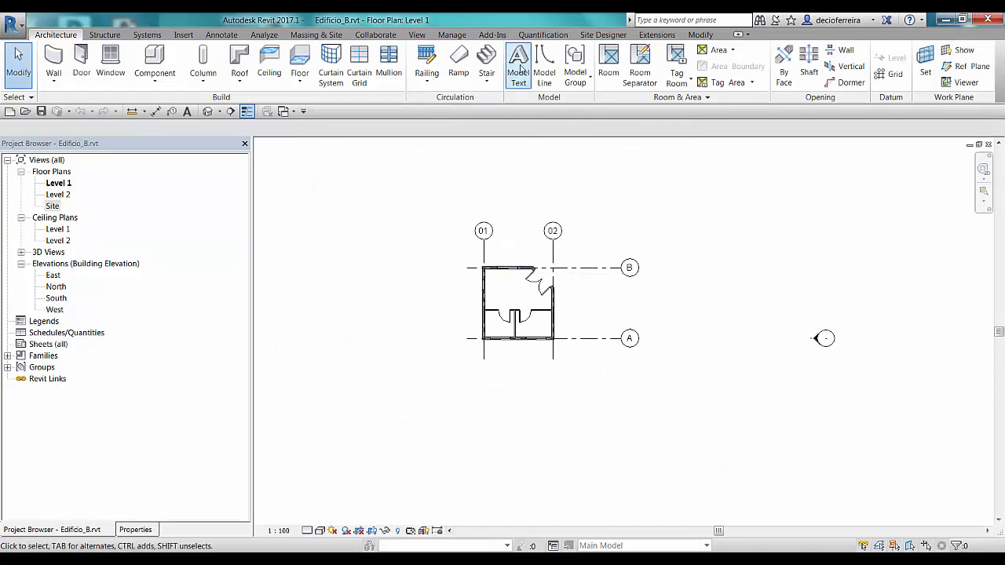
click(447, 36)
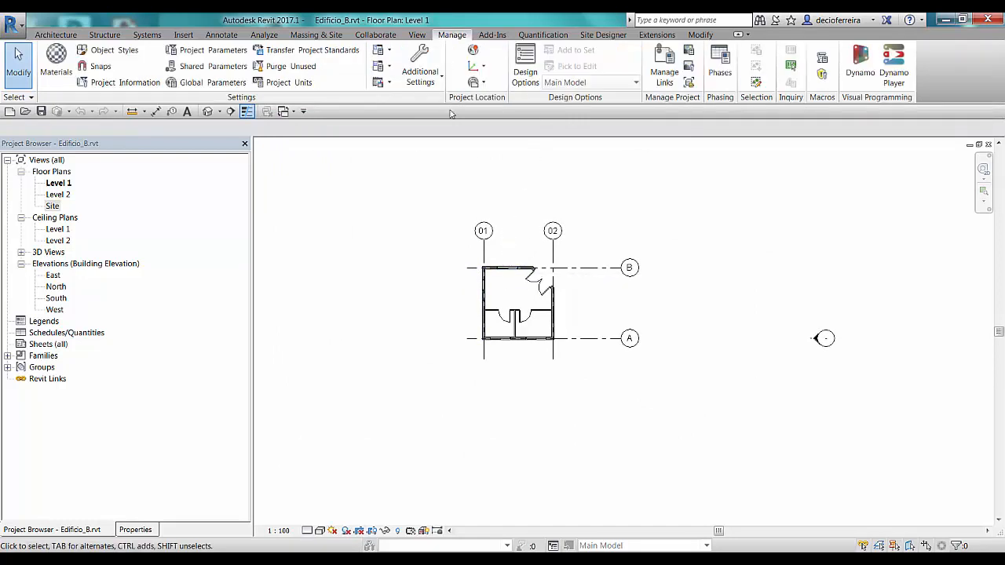
click(474, 52)
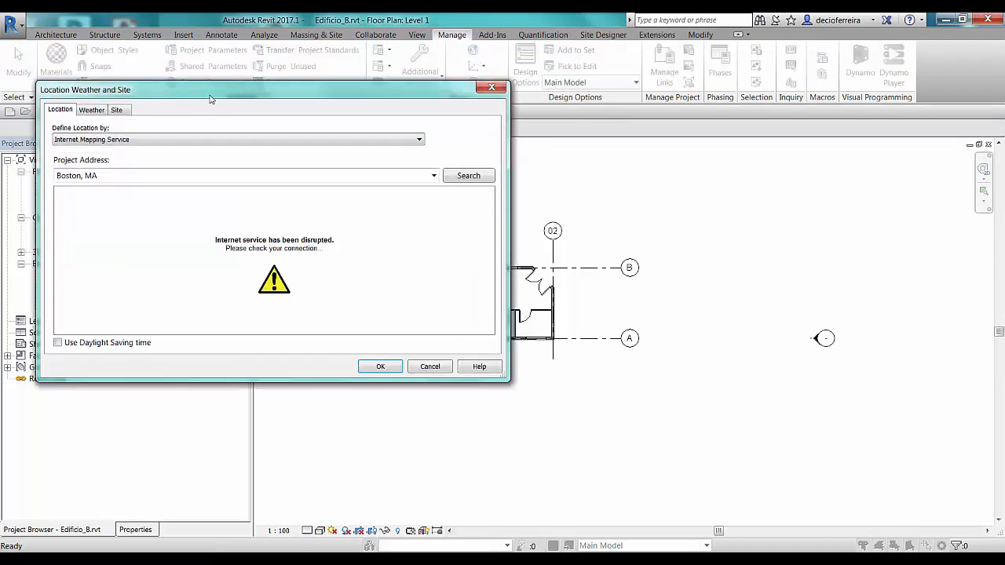
click(124, 111)
drag(185, 91, 245, 91)
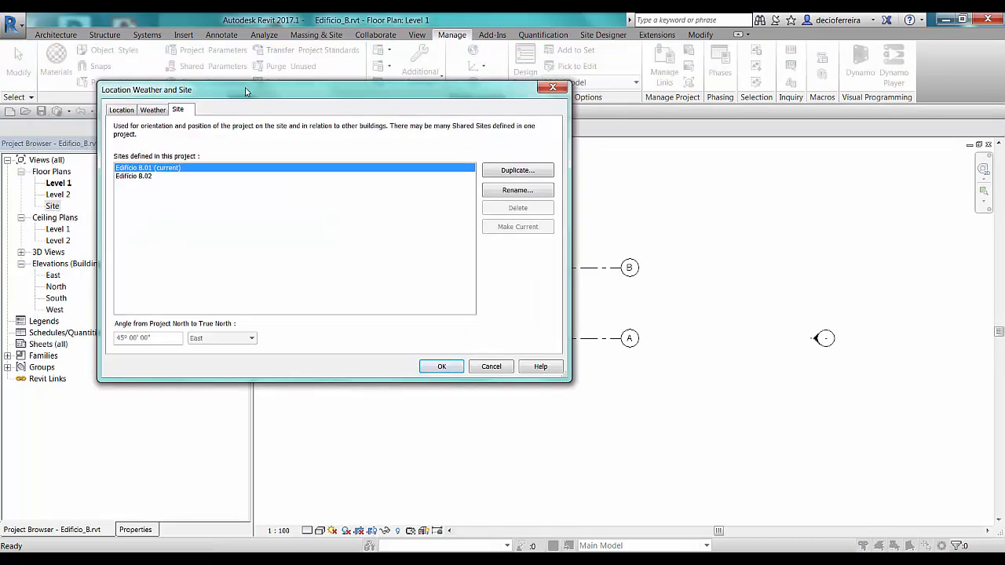
click(140, 176)
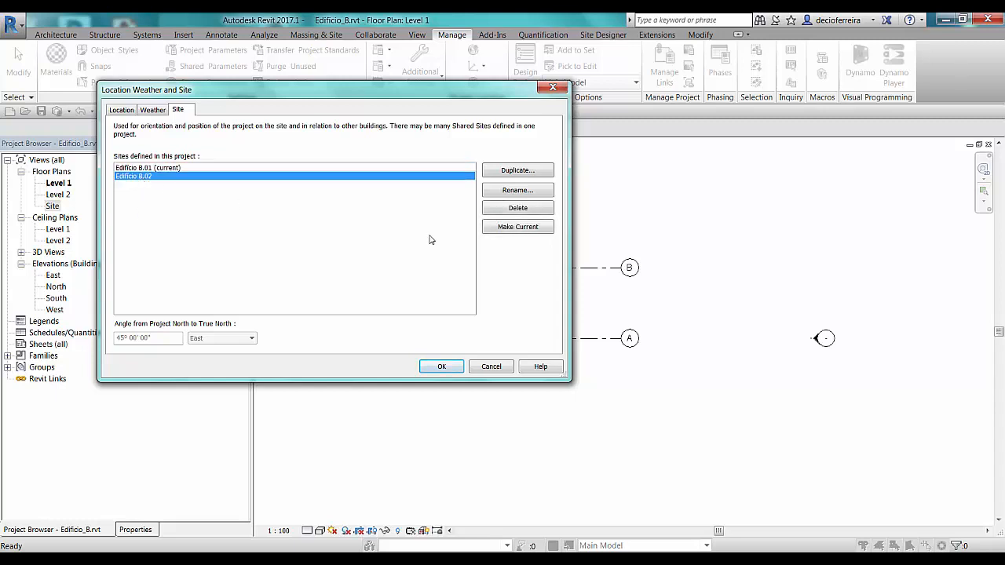
click(532, 230)
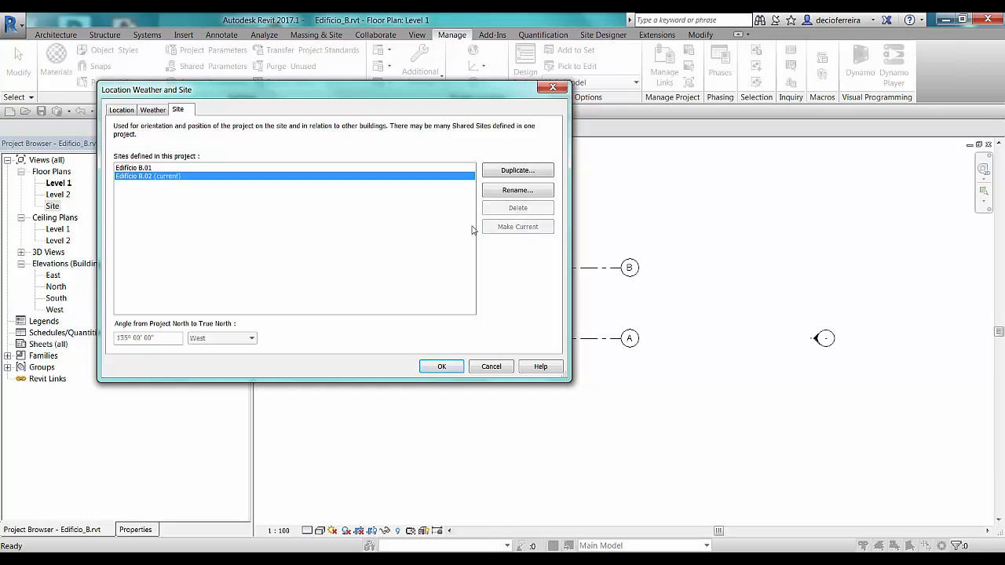
click(442, 366)
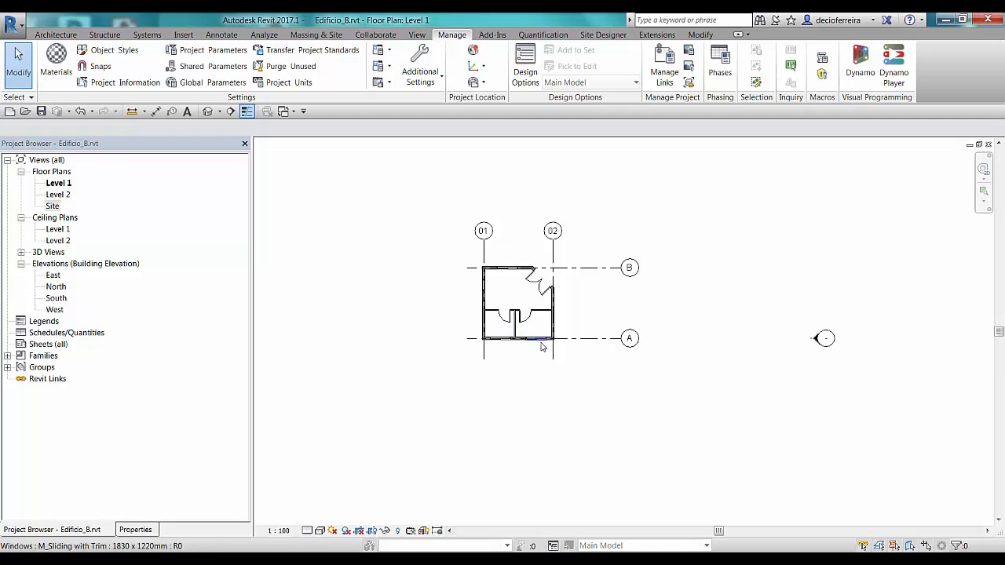
Step: Start a DWG export of the Edificio_B Level 1 plan, checking that its export setup uses Shared coordinates and millimetre units
click(12, 24)
mouse_move(64, 227)
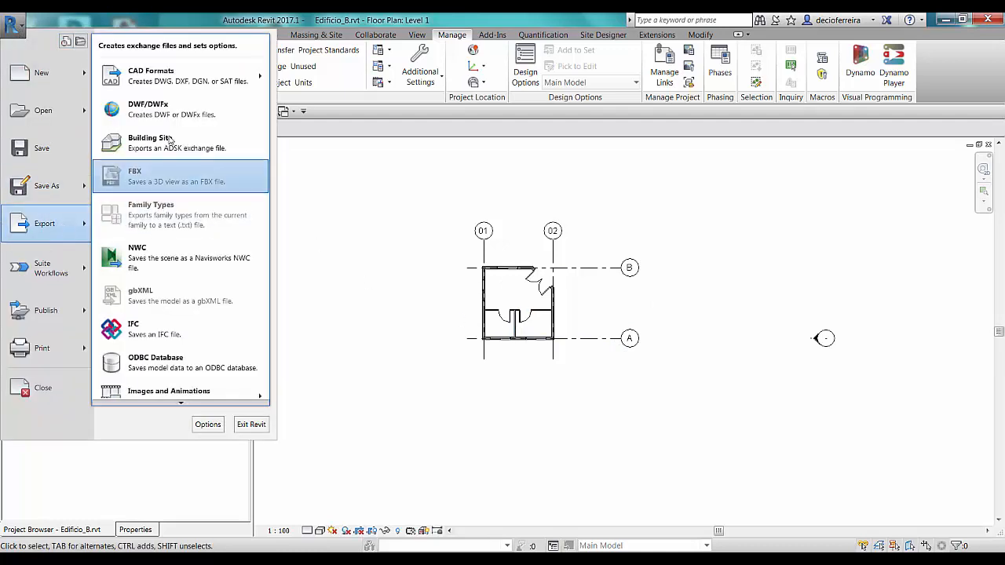
mouse_move(264, 82)
click(308, 72)
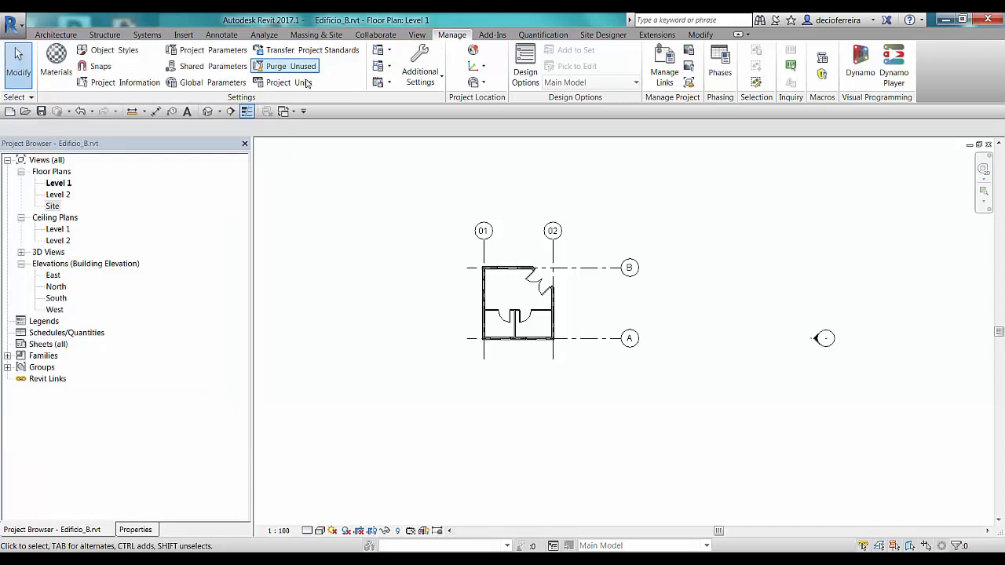
click(312, 71)
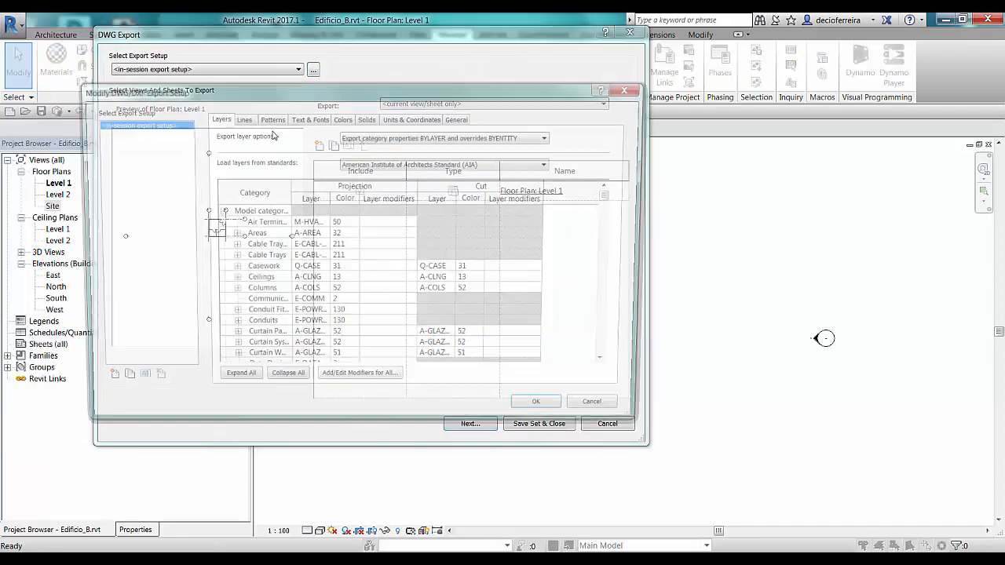
click(411, 117)
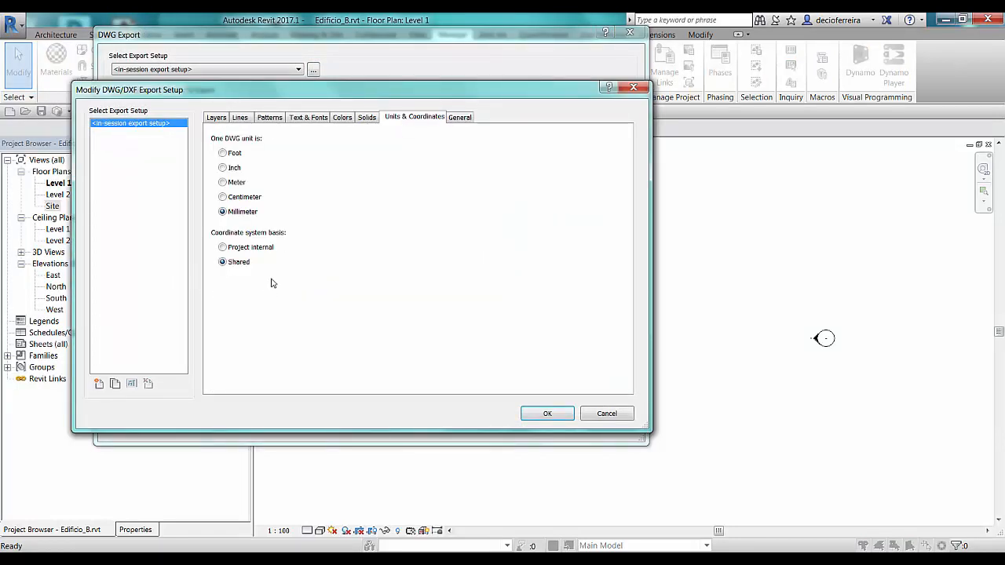
click(544, 414)
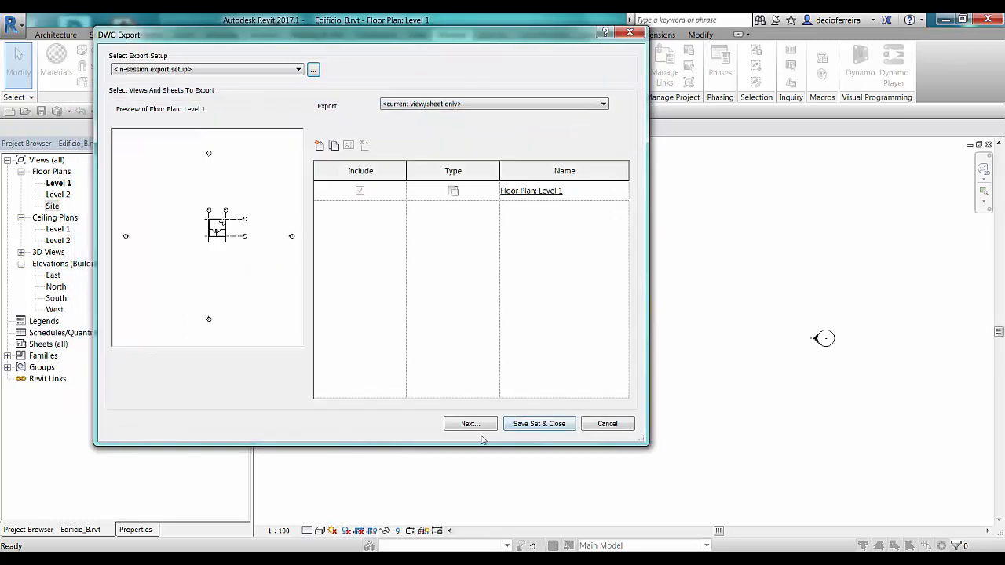
Step: Export the Level 1 plan to the 02_datasets folder as Edificio_B-02 in AutoCAD 2013 DWG format
click(468, 425)
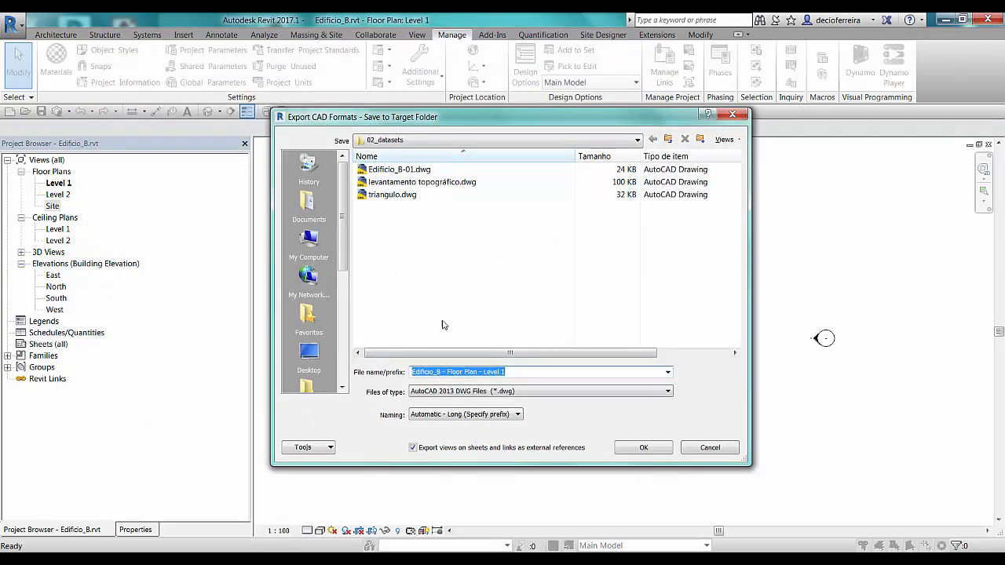
drag(440, 371, 591, 378)
key(BackSpace)
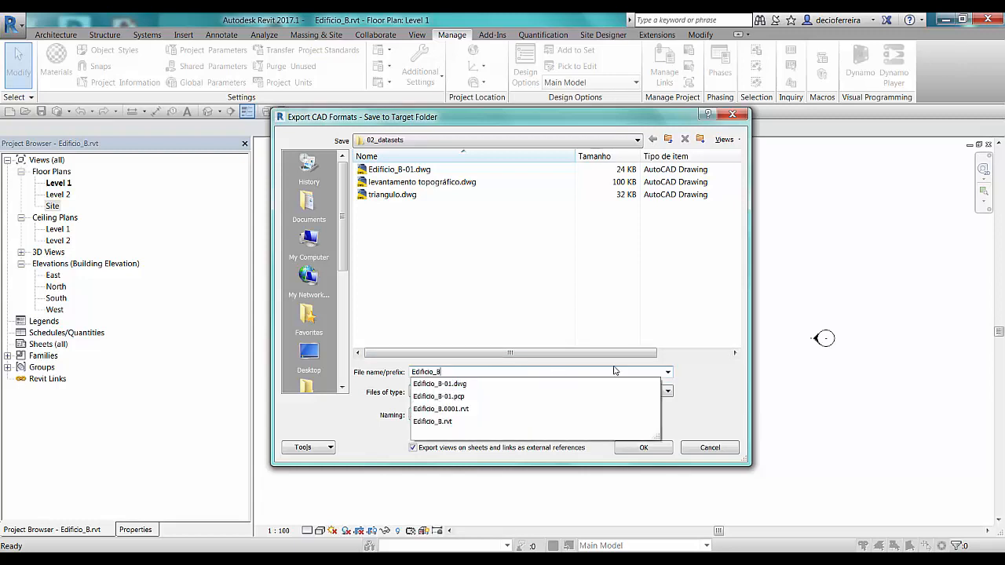
text(02)
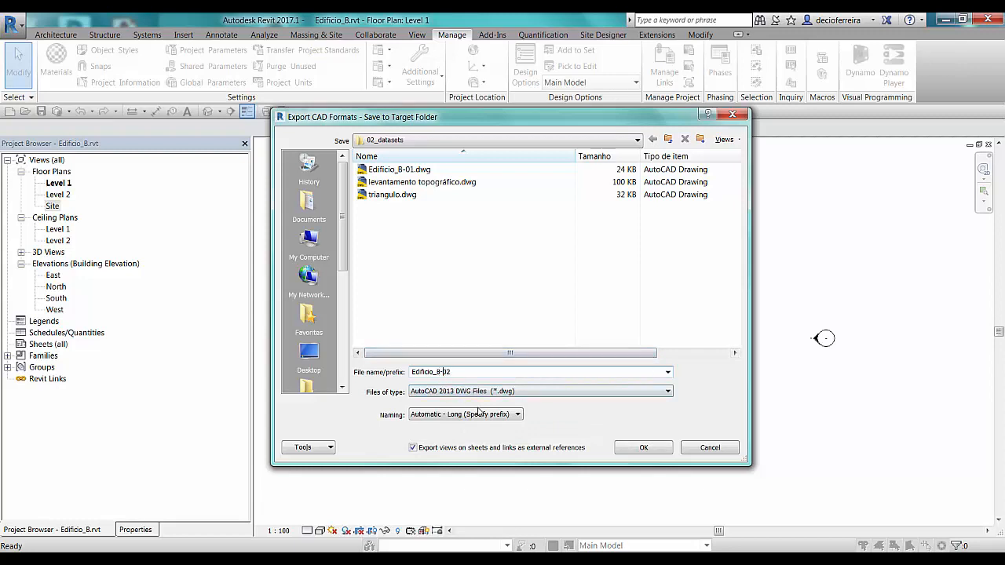
click(469, 448)
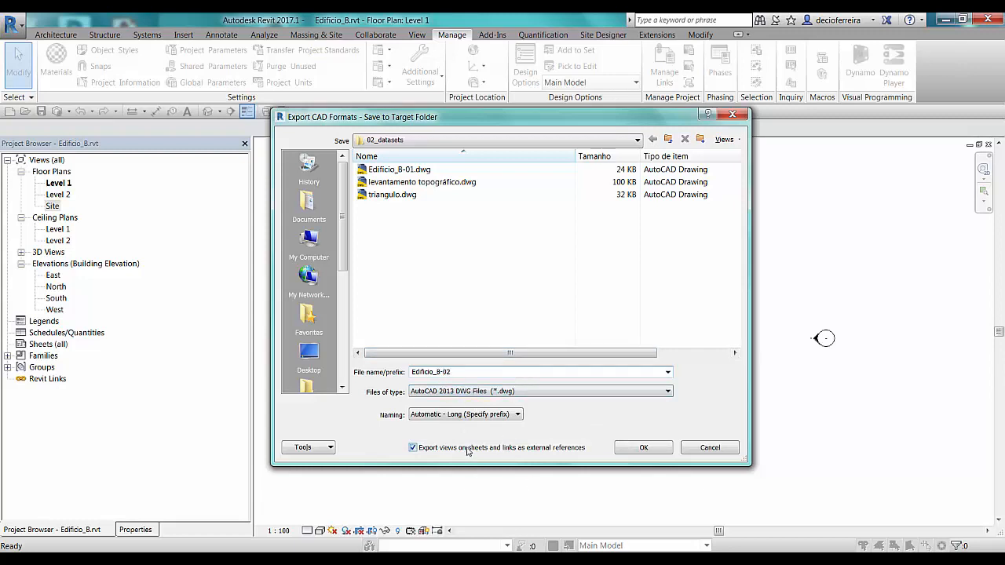
click(634, 451)
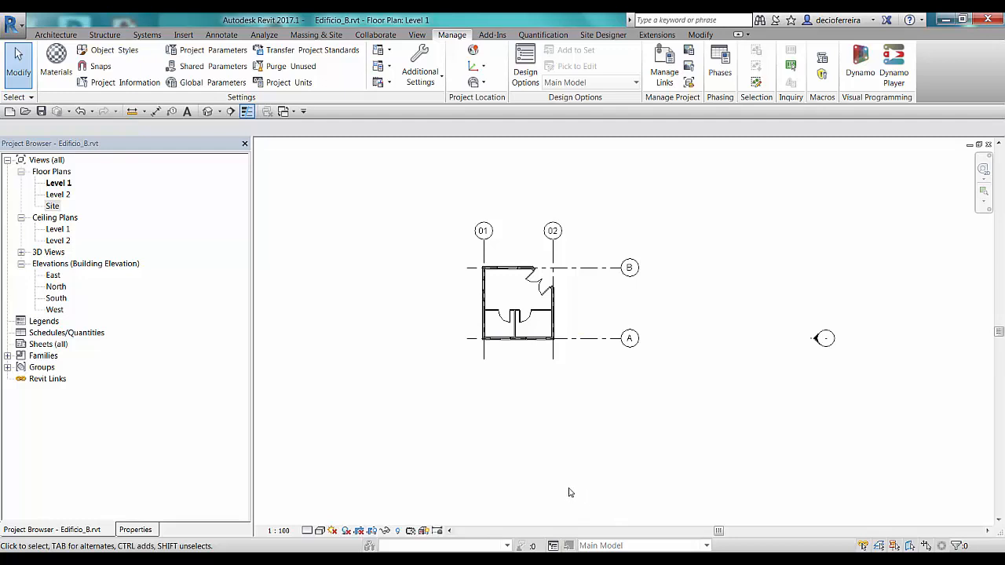
Step: Switch to AutoCAD to start opening a drawing file, and return to Revit to open the Edificio_A project
click(486, 474)
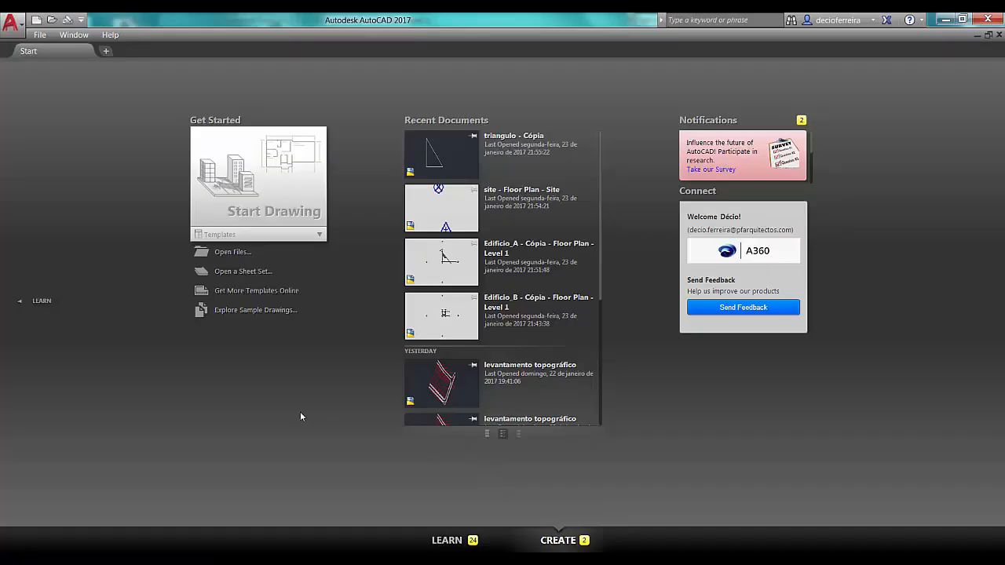
click(229, 255)
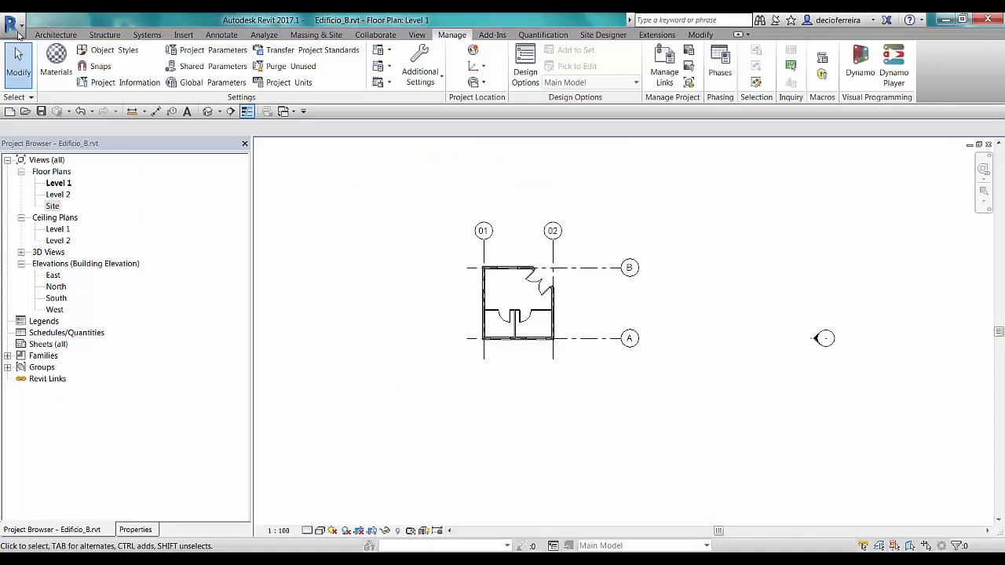
click(11, 26)
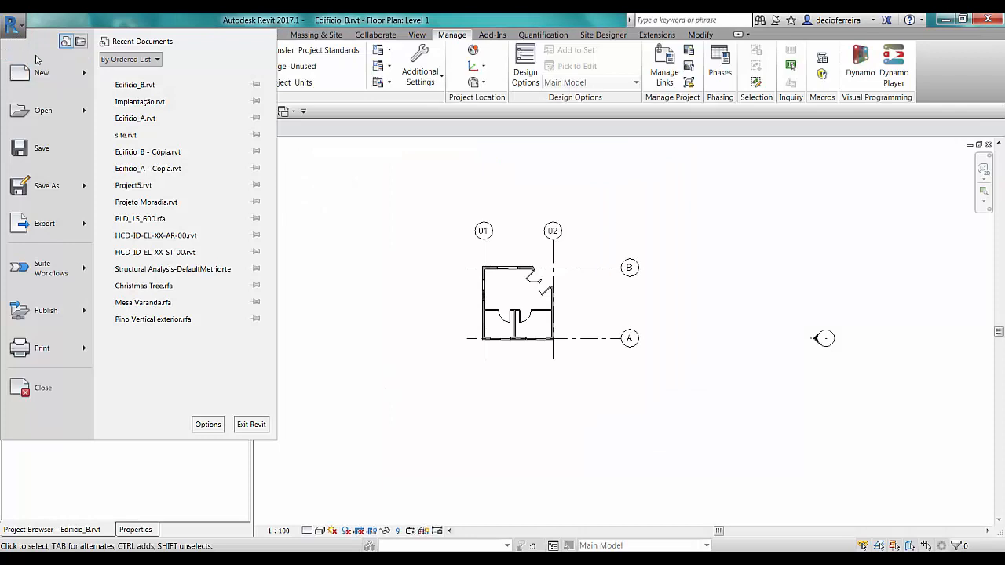
click(132, 119)
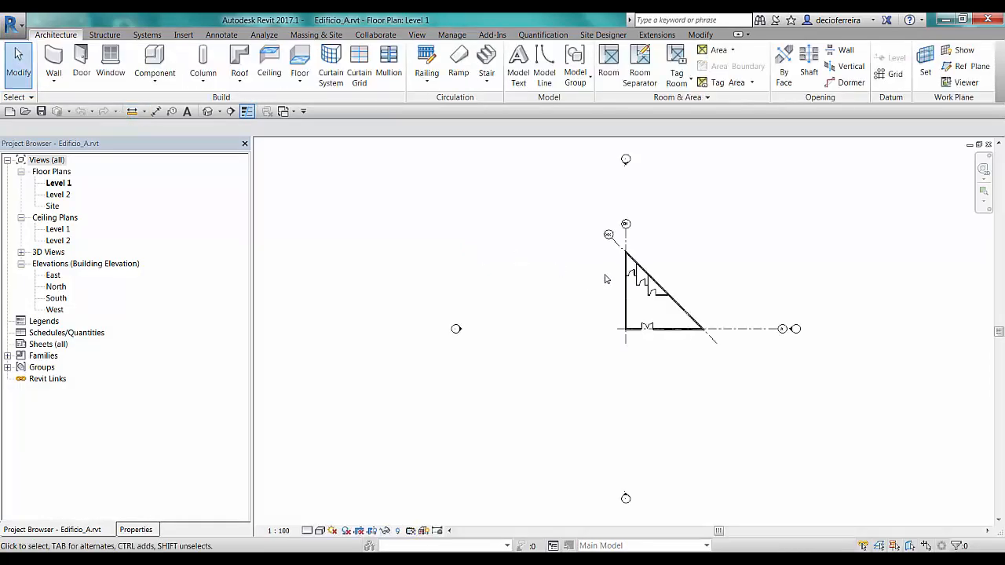
Step: Start a DWG export of the Edificio_A Level 1 plan, checking that its coordinate system basis is Shared
click(12, 23)
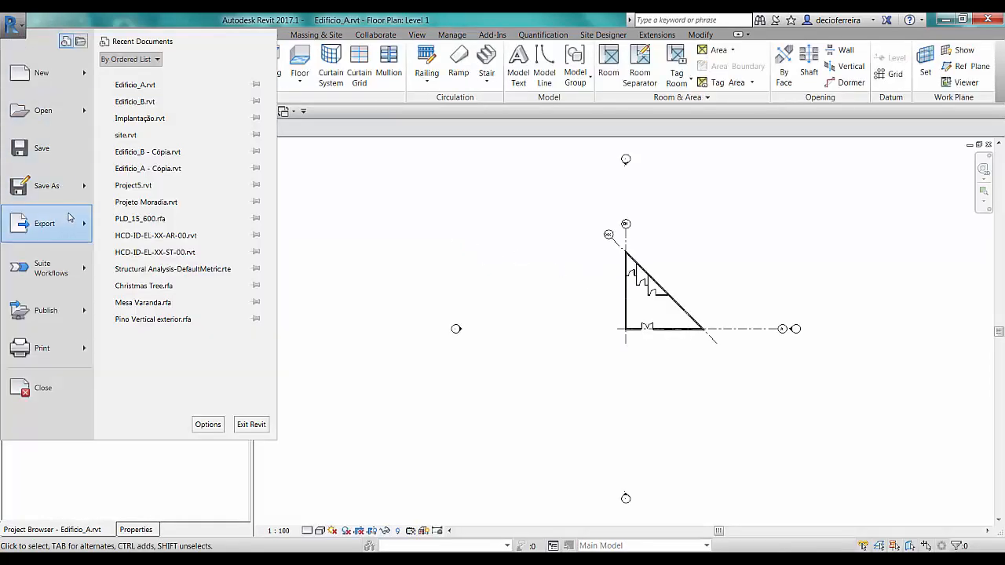
mouse_move(68, 216)
mouse_move(196, 69)
click(296, 69)
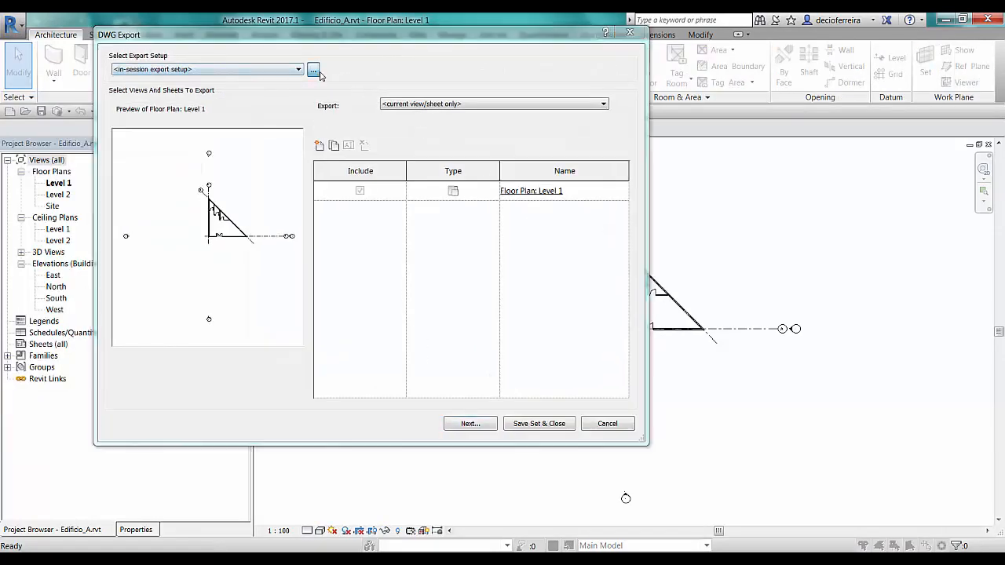
click(313, 69)
click(414, 116)
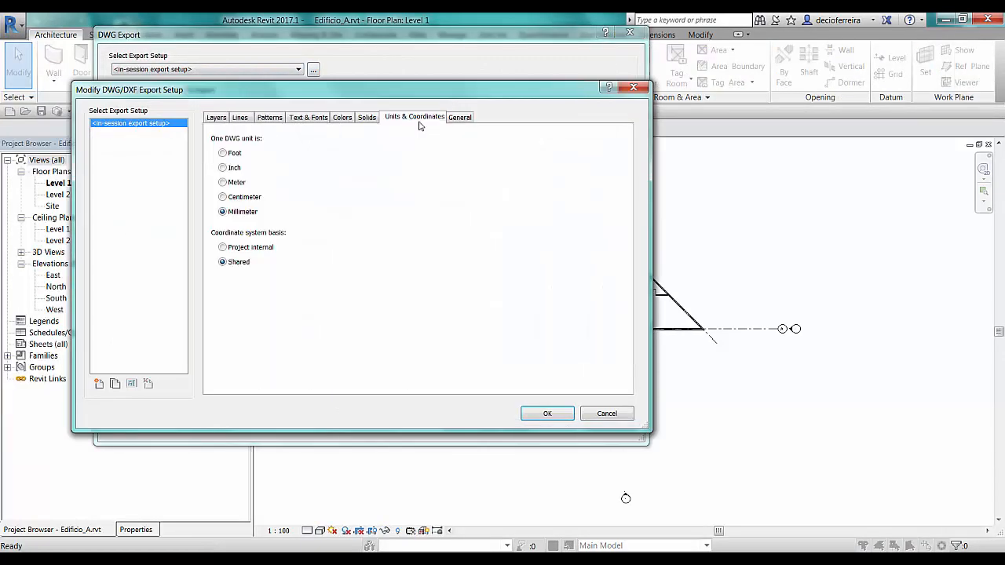
click(545, 414)
Step: Export the Level 1 plan to the 02_datasets folder as Edificio_A in AutoCAD 2013 DWG format
click(469, 424)
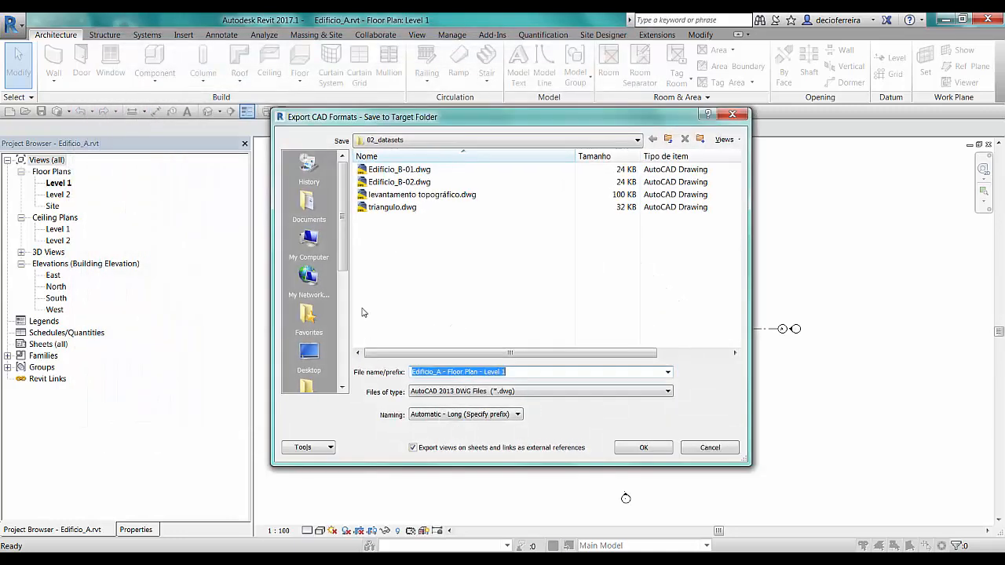
drag(441, 374, 640, 368)
text(.0001.rvt)
key(Escape)
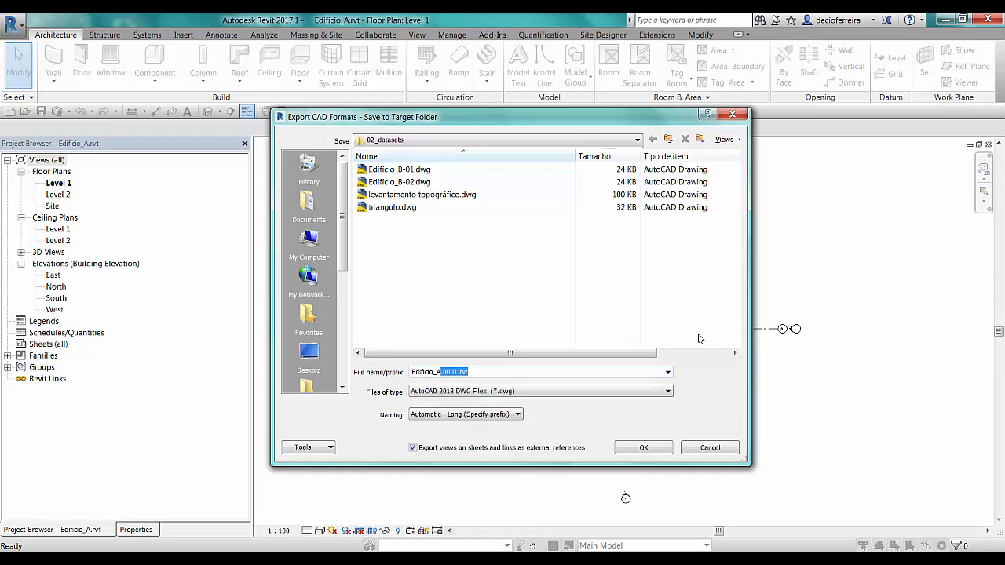
key(Delete)
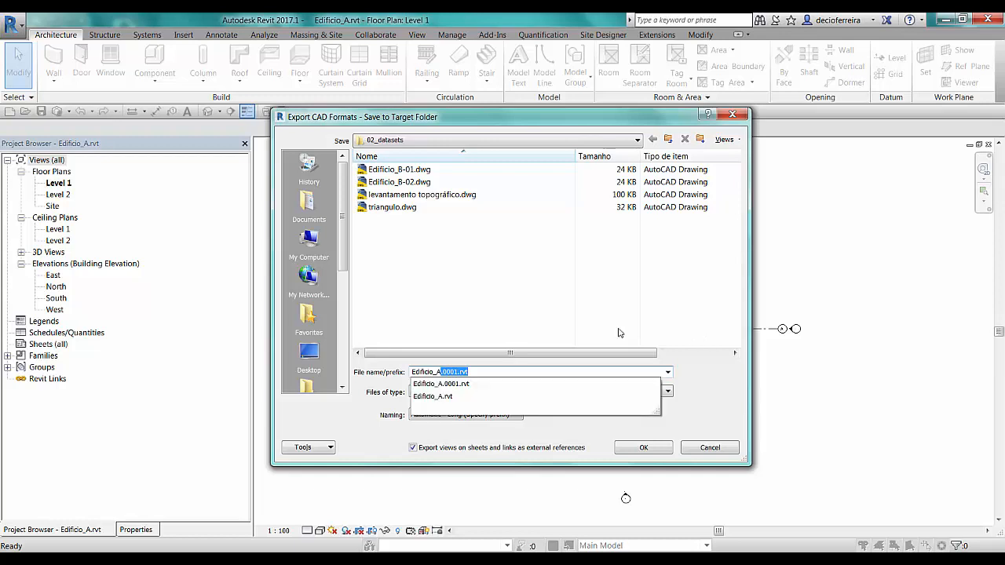
key(Escape)
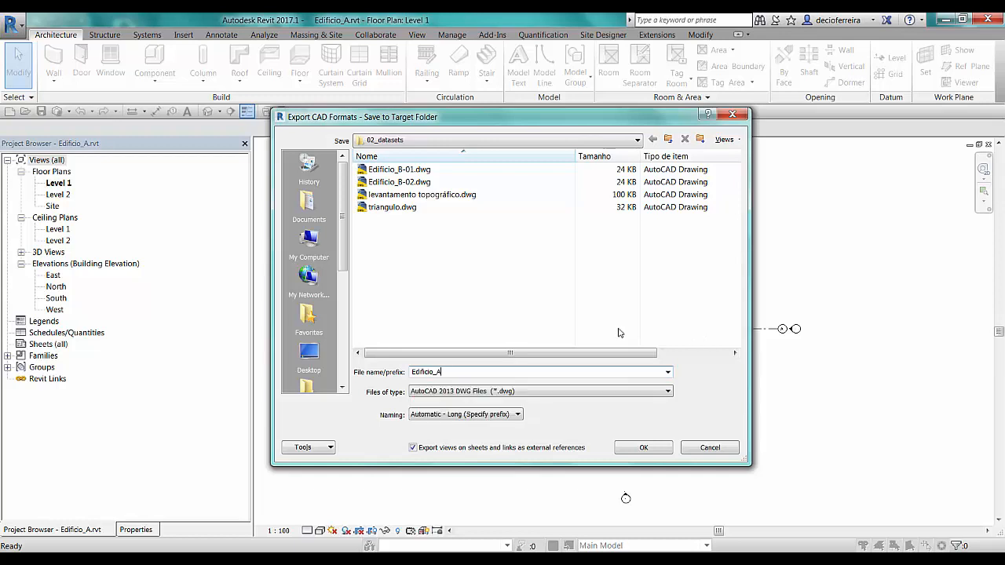
click(643, 448)
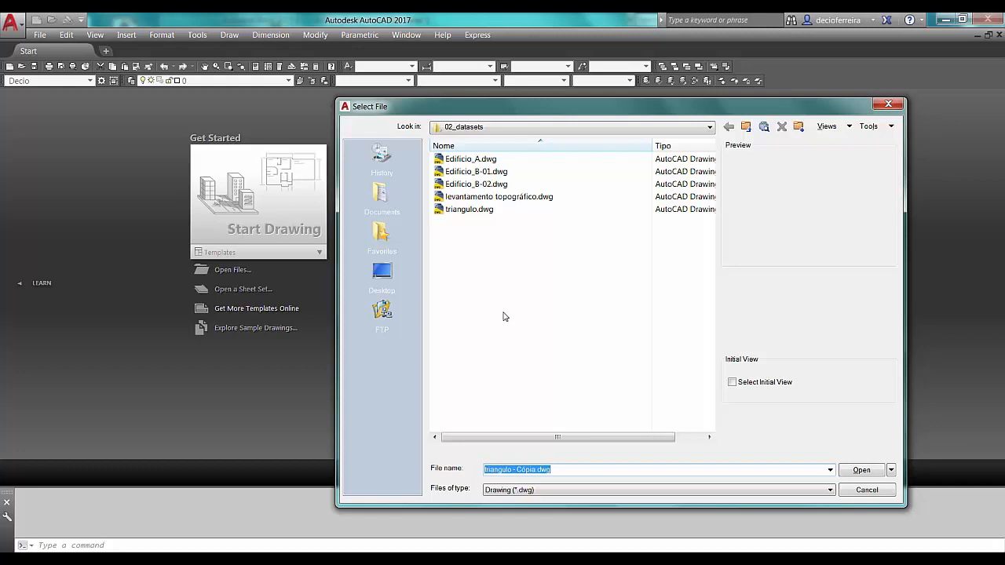
Step: In AutoCAD, open Edificio_A.dwg from the 02_datasets folder and bring the whole triangular building into view
click(471, 159)
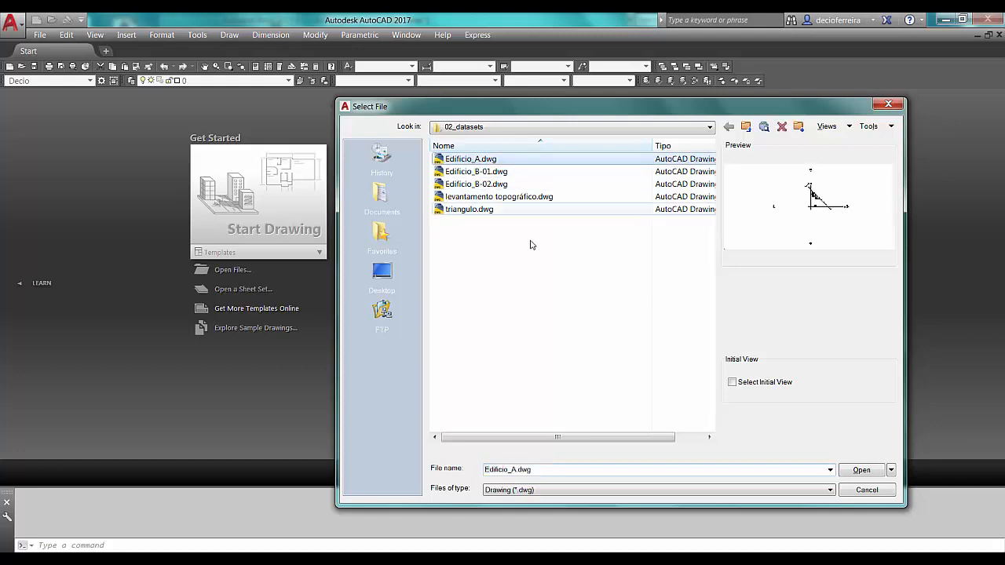
click(861, 470)
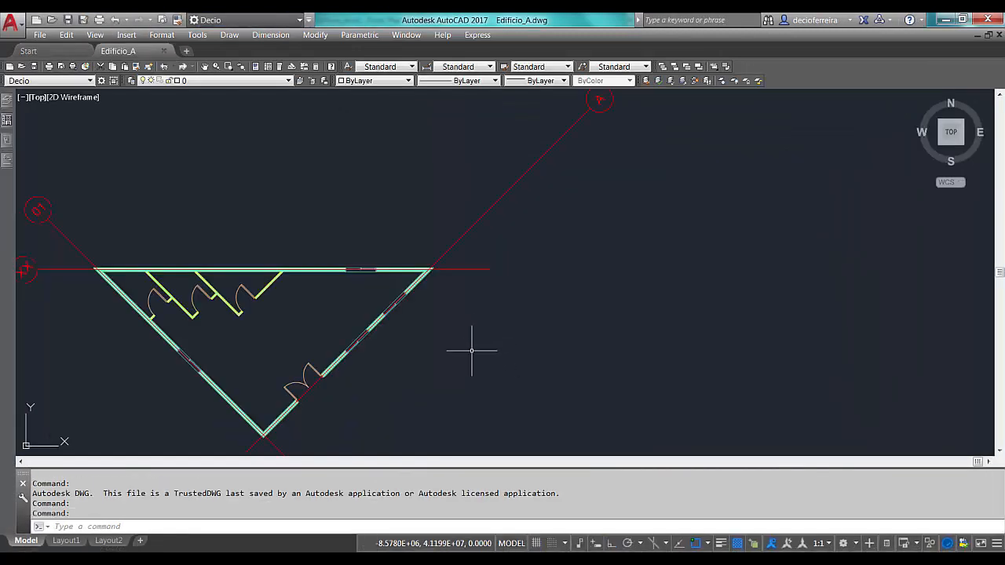
scroll(472, 351, down, 6)
scroll(455, 338, up, 4)
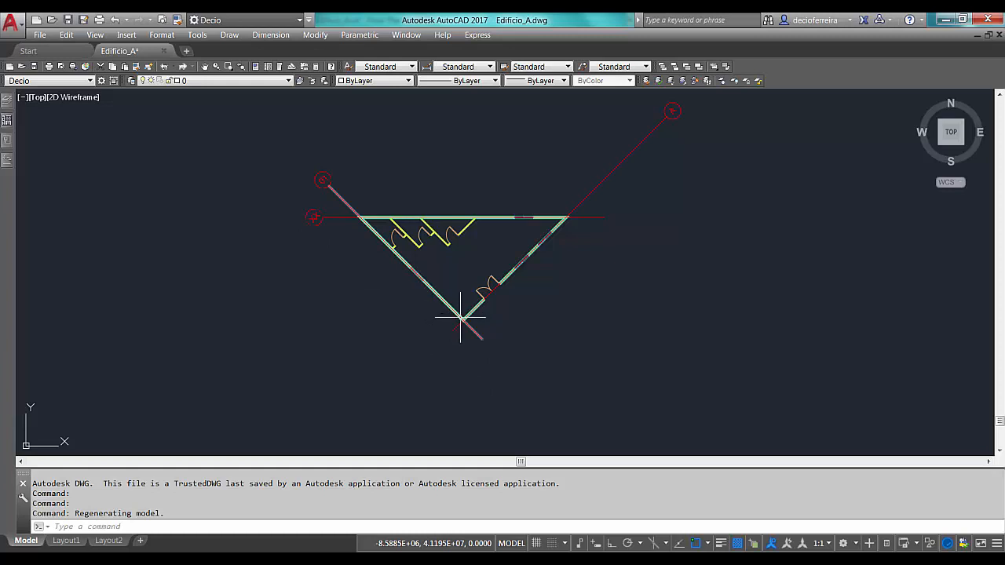
Step: Add two ordinate dimensions, one for X and one for Y, at the grid intersection in the triangular building's lowest corner
scroll(466, 330, up, 8)
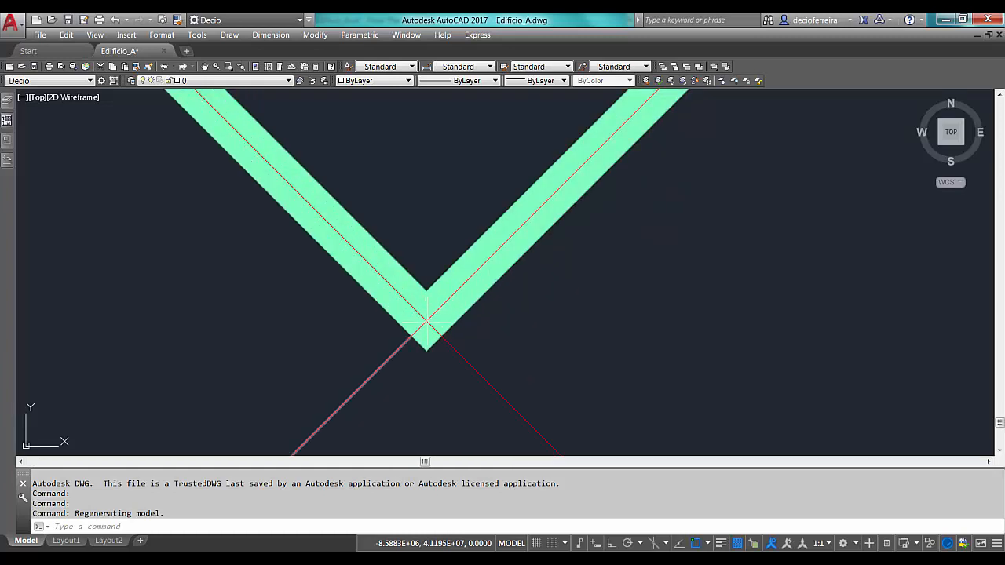
text(d)
key(Escape)
key(Escape)
key(Escape)
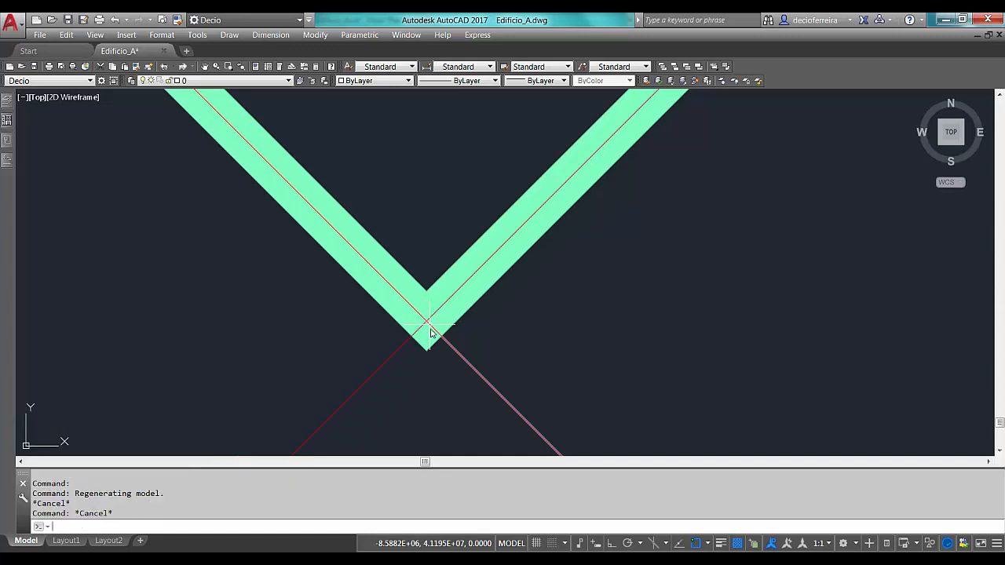
text(dor)
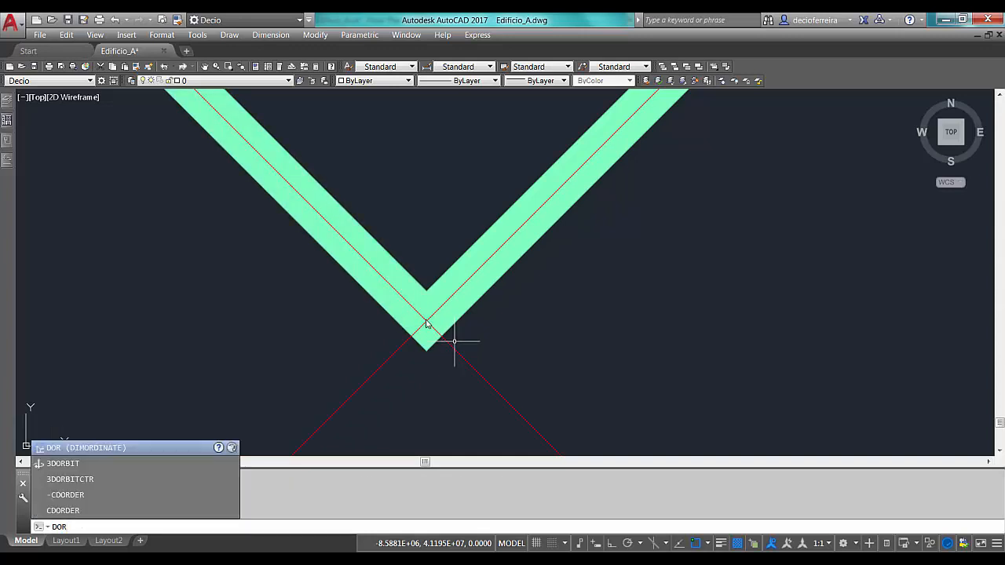
key(Return)
click(425, 321)
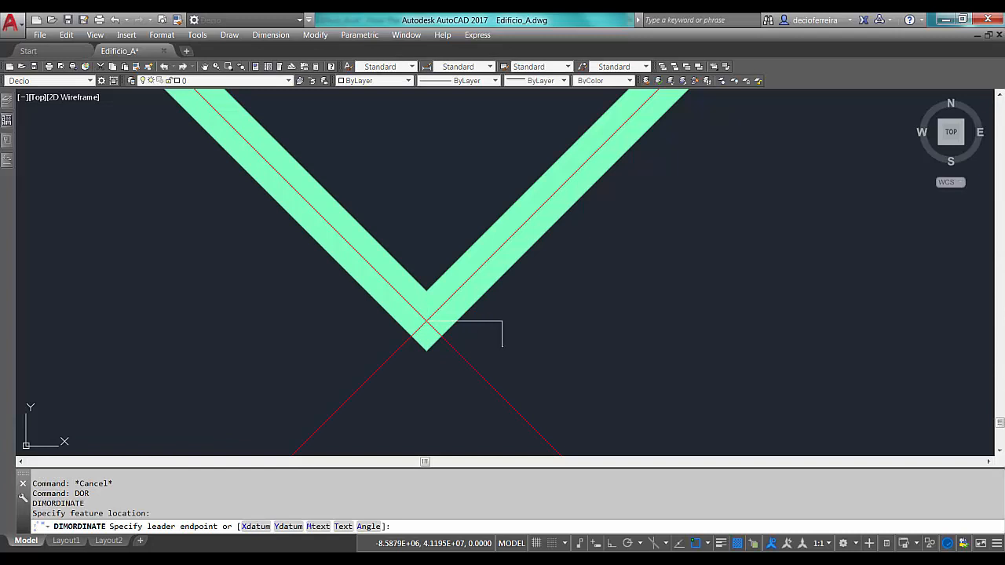
click(502, 343)
key(Return)
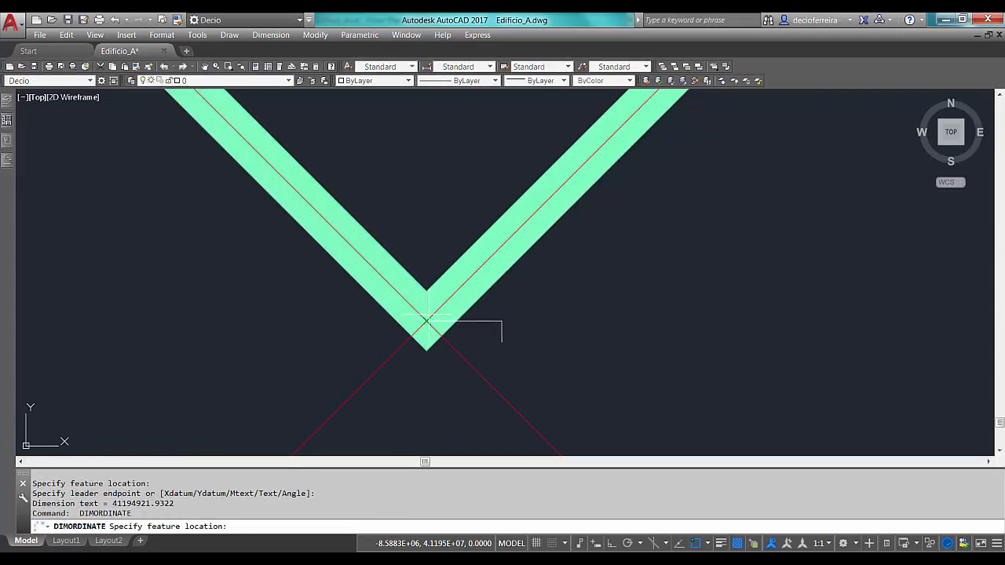
click(426, 321)
click(449, 207)
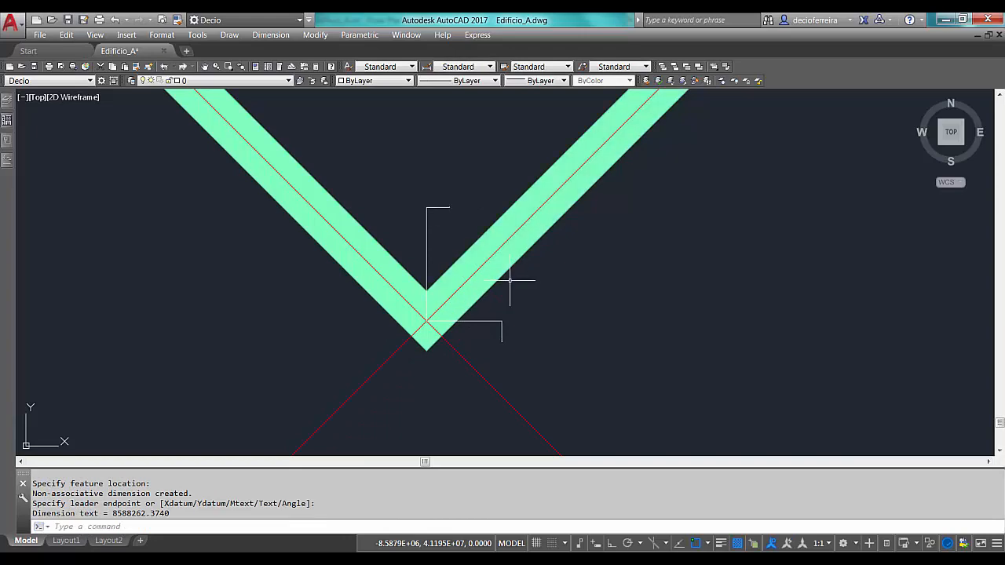
Step: Increase the overall scale of the Standard dimension style so that the ordinate dimension texts are legible
text(-d)
key(Return)
click(648, 260)
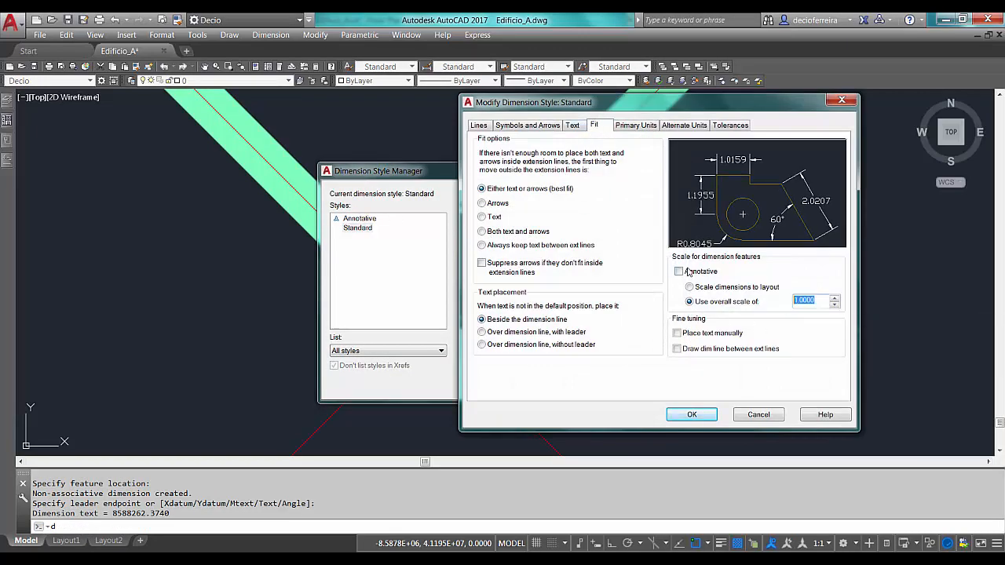
click(692, 415)
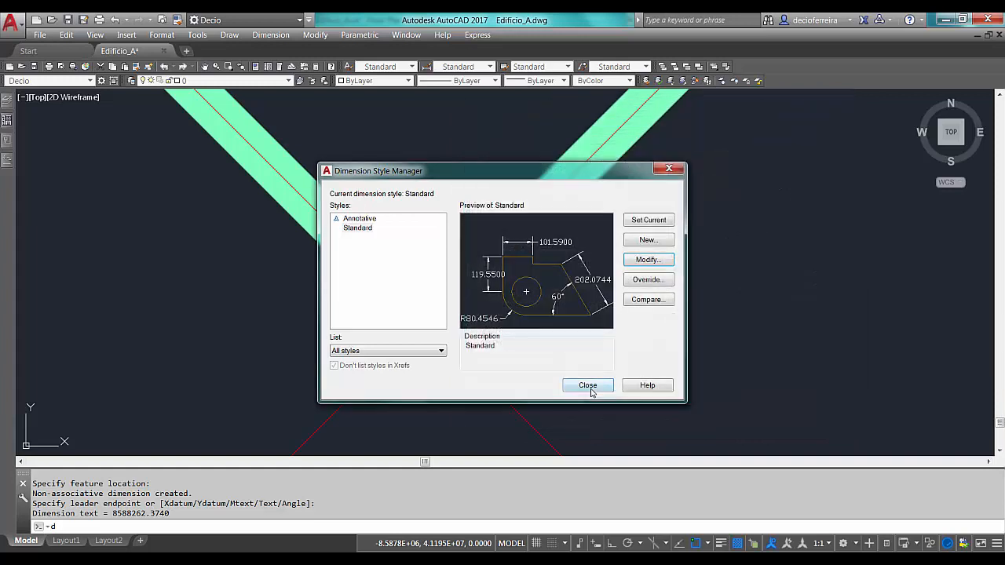
click(588, 391)
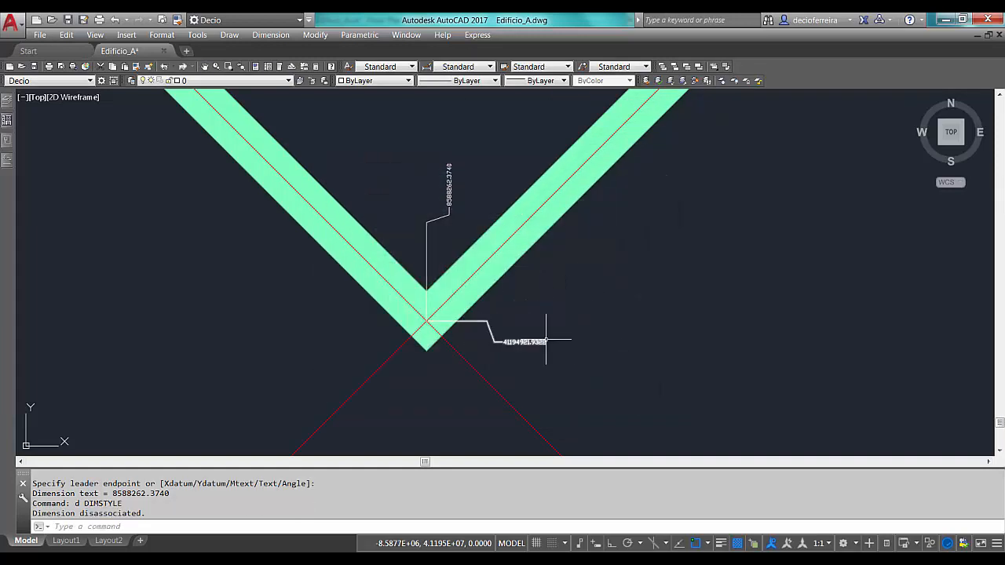
scroll(532, 348, up, 8)
scroll(513, 351, down, 6)
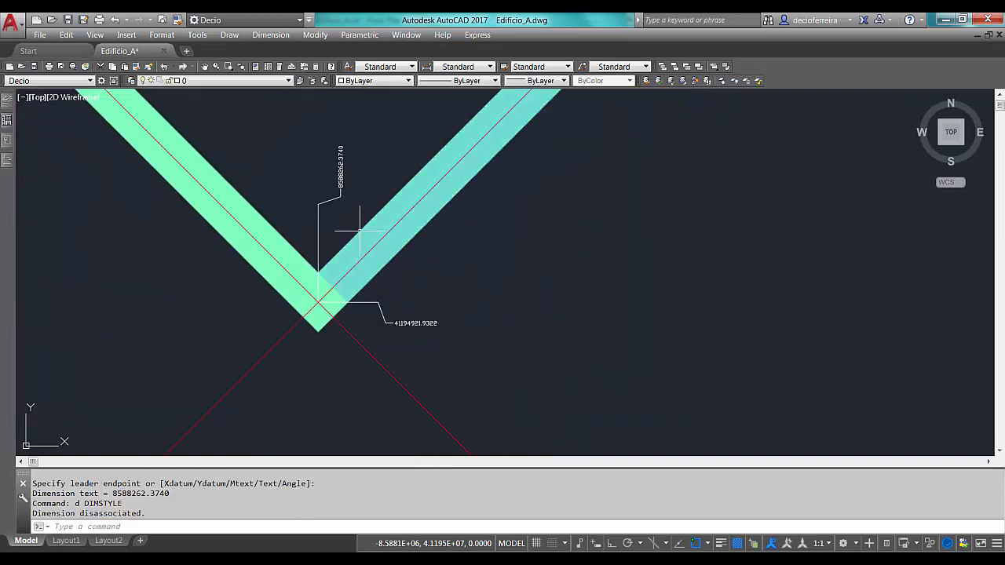
Step: In Revit, draw a short diagonal reference plane starting at the grid intersection in the building's lower-left corner on the Level 1 plan
scroll(450, 422, up, 2)
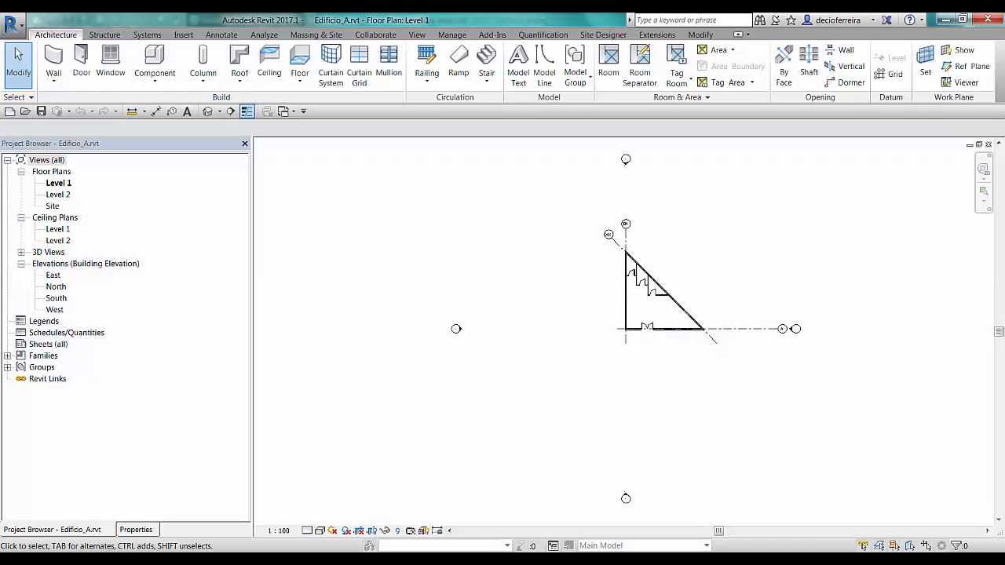
scroll(637, 335, up, 5)
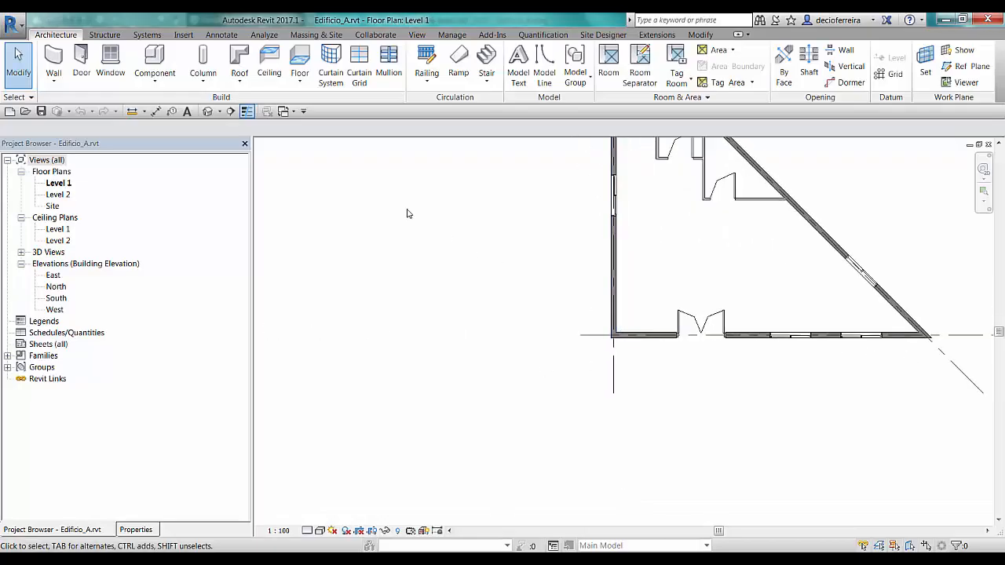
click(212, 35)
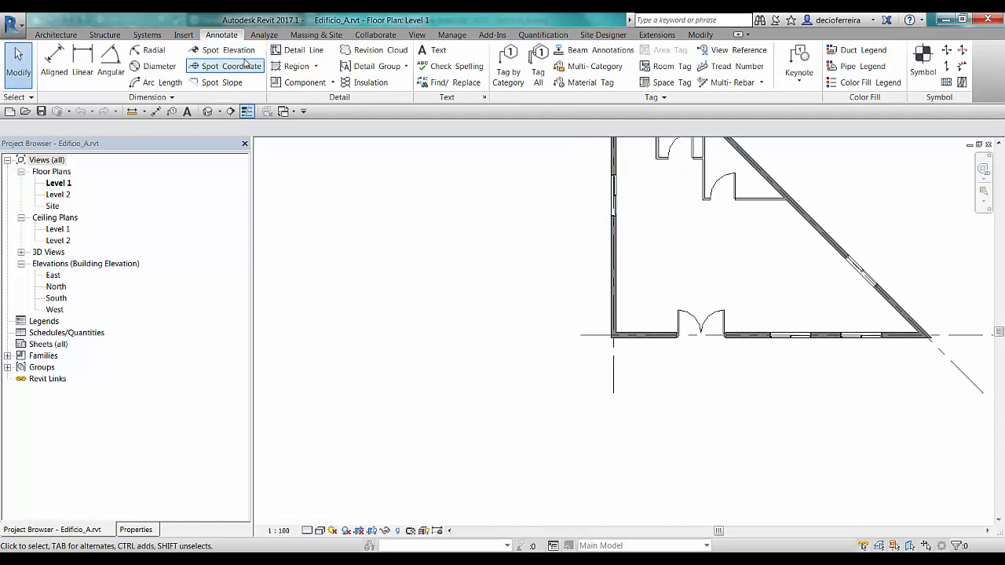
click(213, 45)
scroll(610, 336, up, 4)
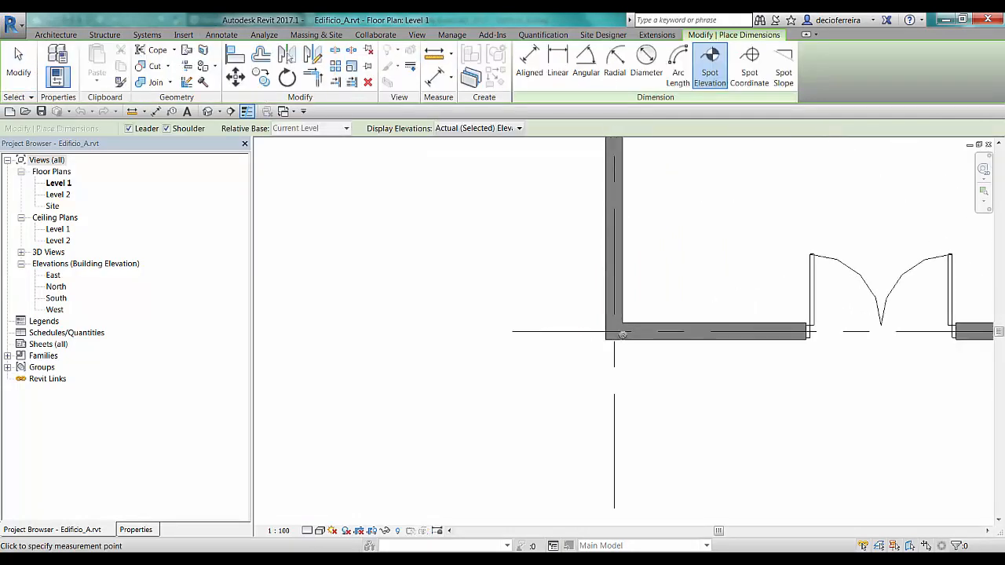
key(r)
key(p)
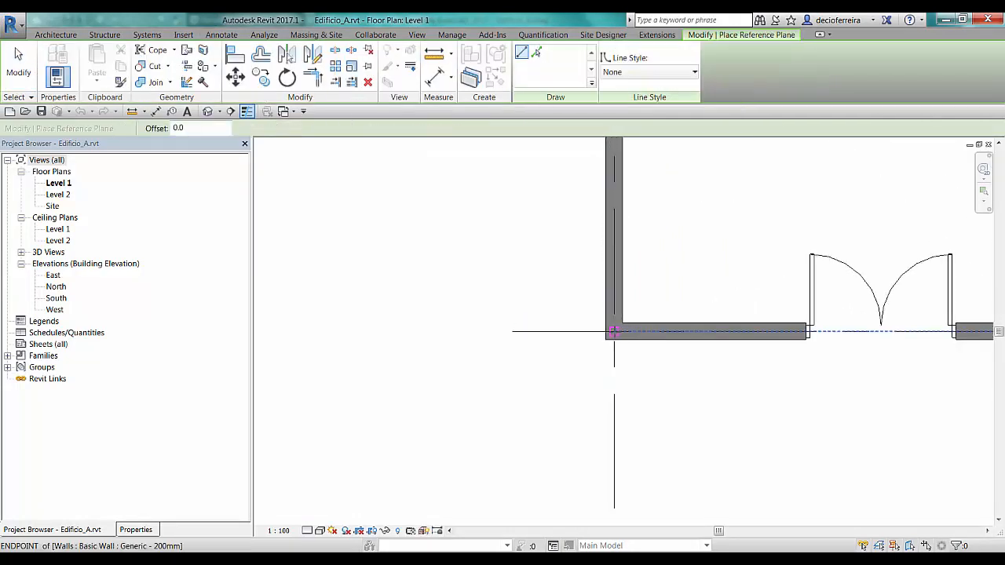
click(609, 328)
click(501, 242)
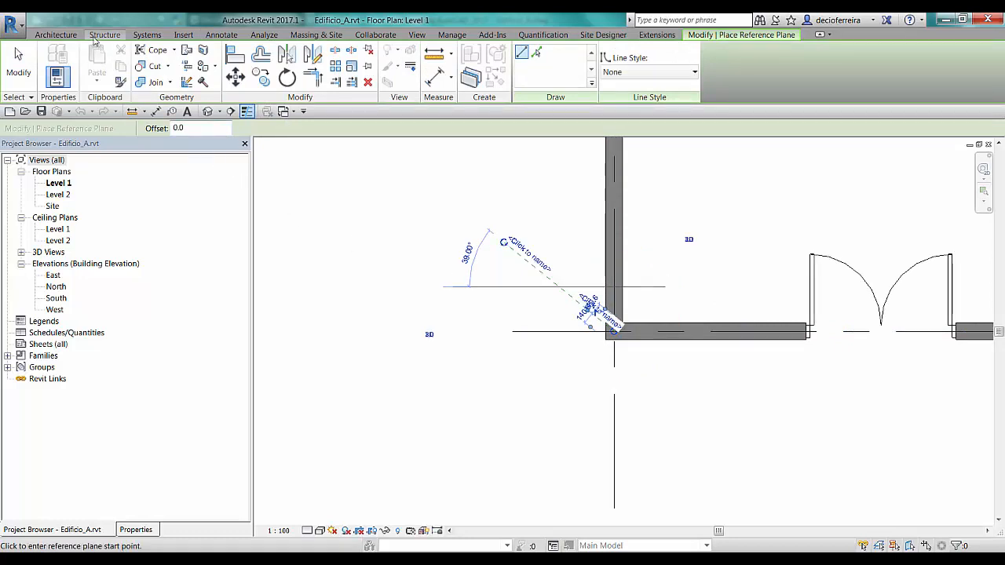
Step: Place a spot coordinate with leader and shoulder on the reference plane's endpoint at the corner grid intersection
click(440, 80)
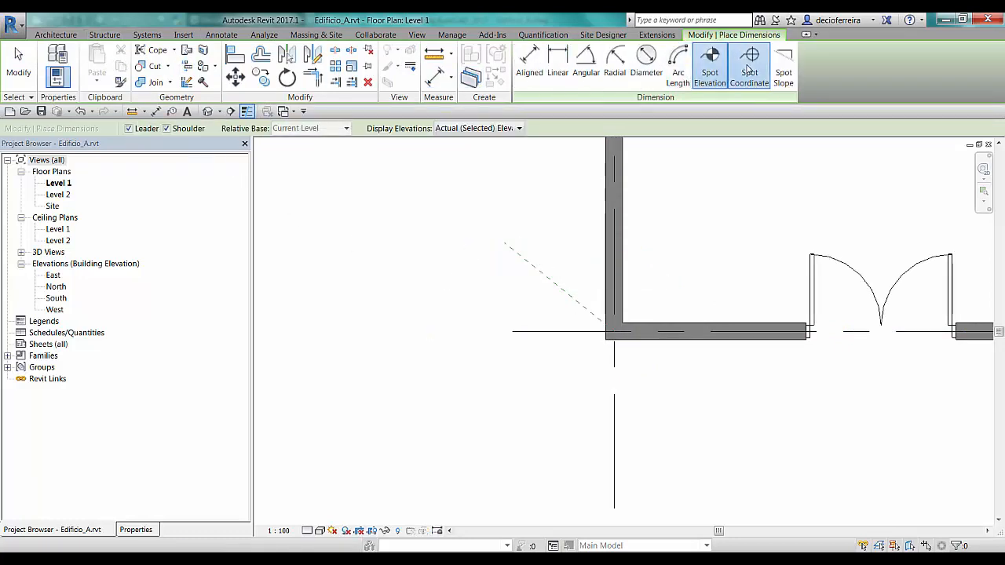
click(749, 63)
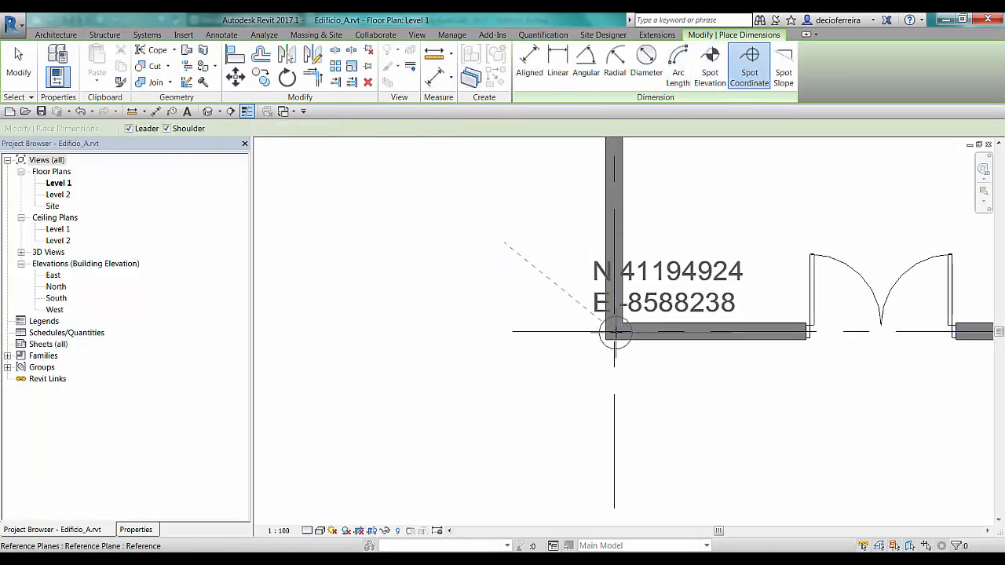
click(615, 332)
click(695, 457)
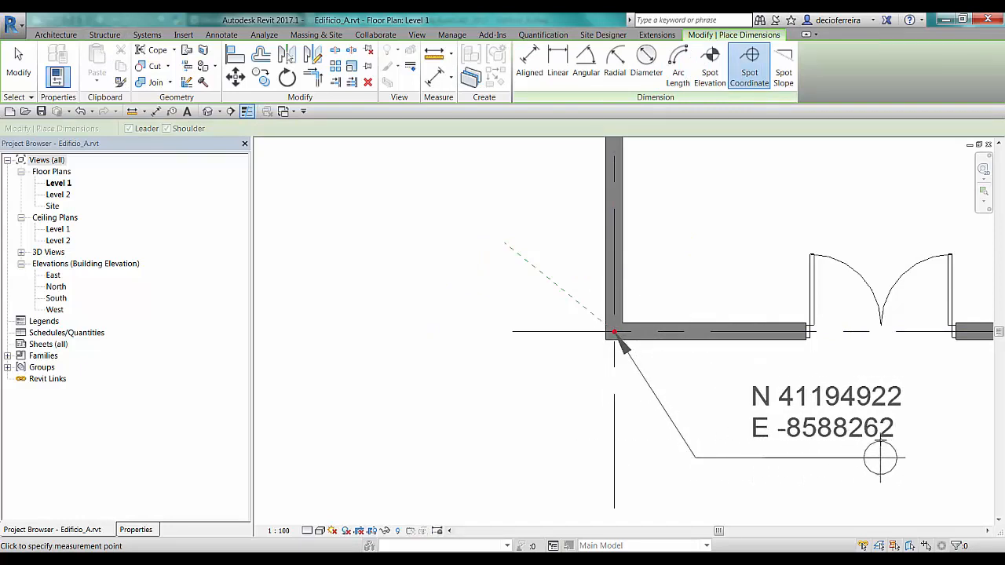
click(879, 458)
key(Escape)
key(Escape)
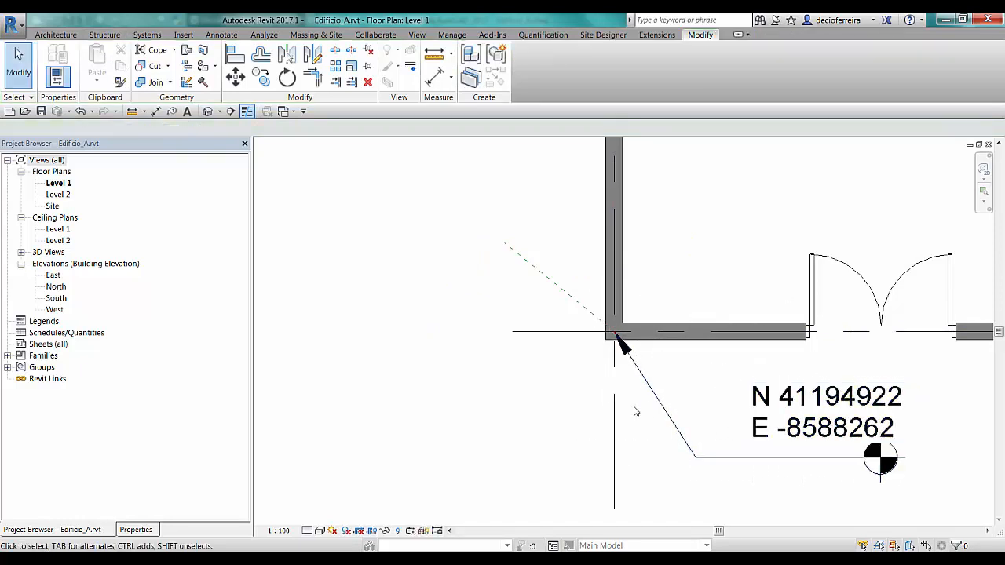
Step: Review the text and units format parameters in the type properties of the Horizontal spot coordinate
click(658, 410)
click(136, 529)
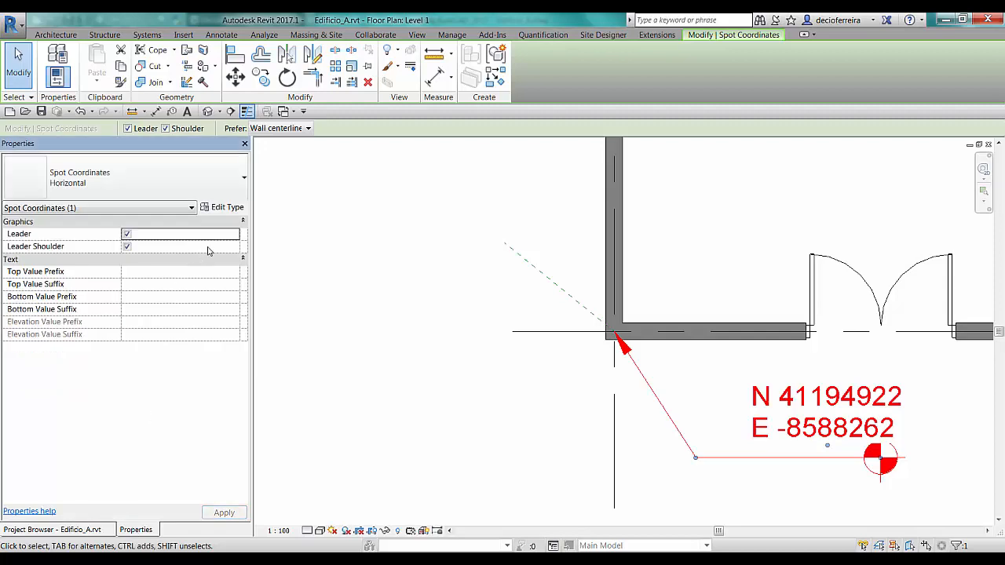
click(225, 207)
scroll(367, 261, down, 6)
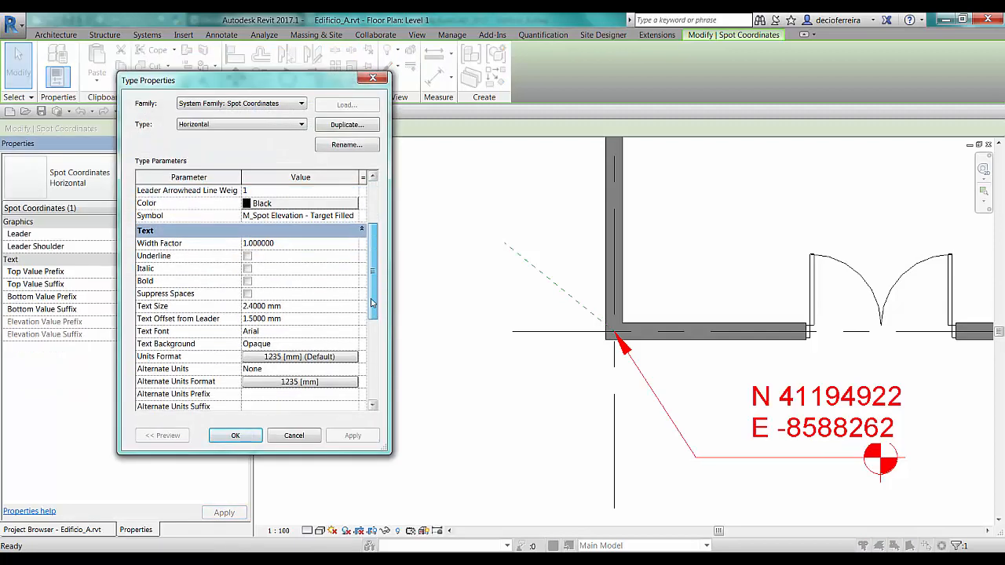
click(294, 435)
click(511, 447)
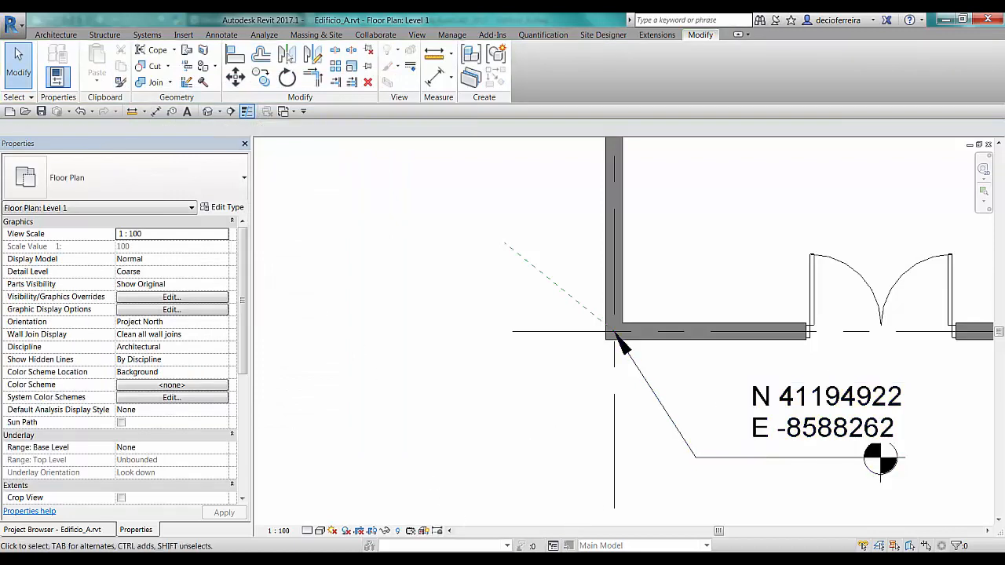
Step: In AutoCAD, attach Edificio_B-01.dwg as an external reference at insertion point 0,0,0 with scale 1 and rotation 0
key(alt+Tab)
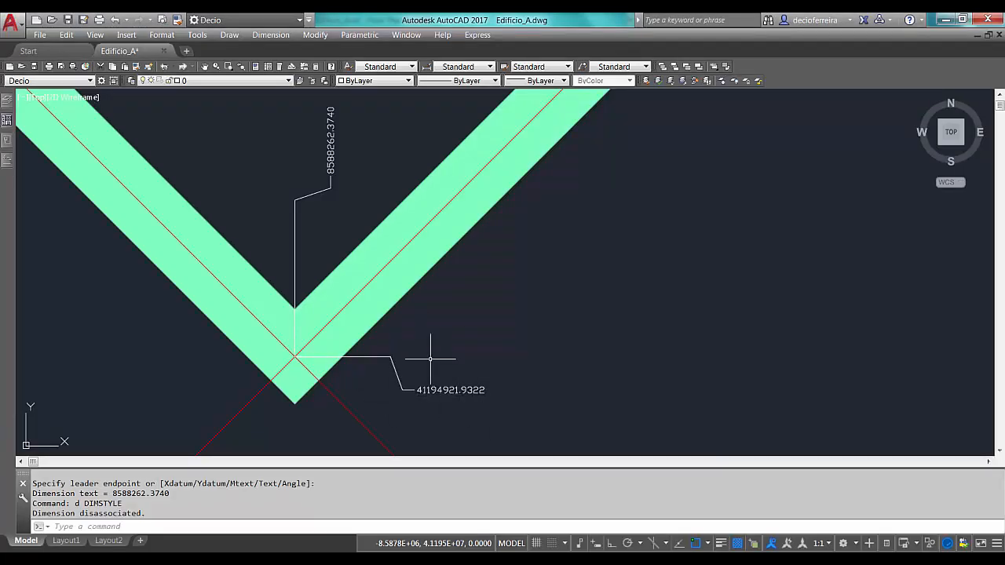
scroll(477, 270, down, 5)
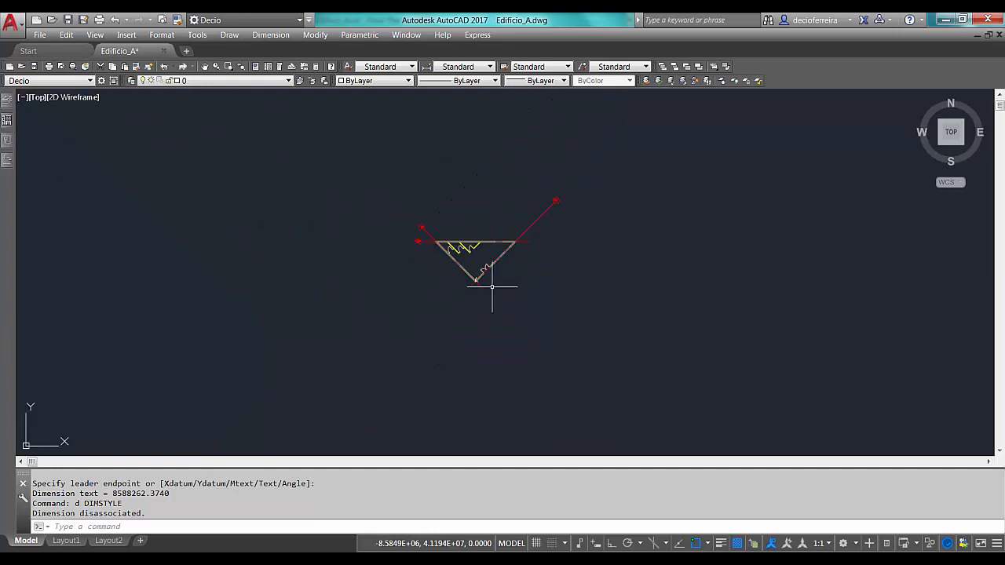
scroll(490, 282, down, 2)
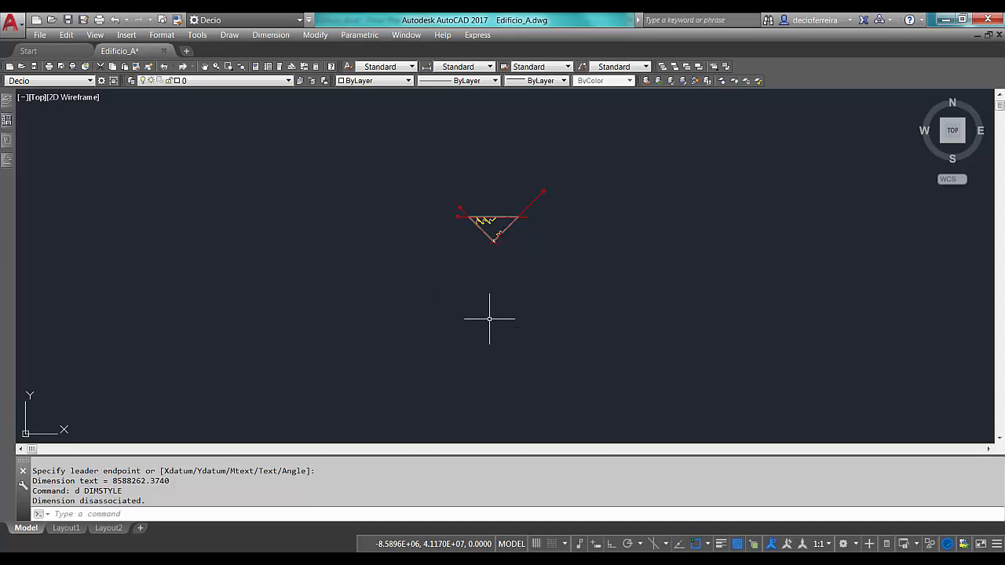
text(a)
key(Return)
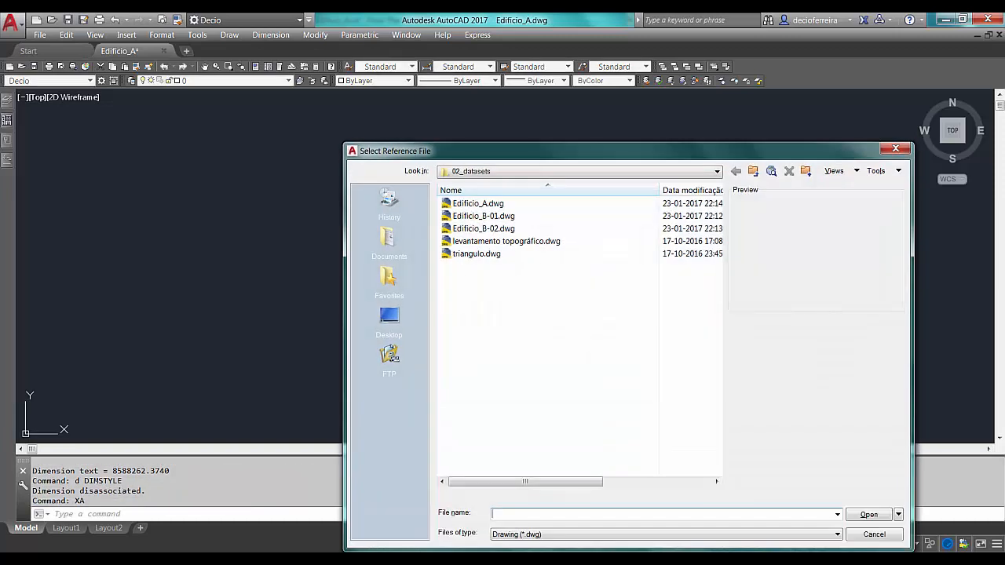
click(493, 217)
drag(529, 155, 474, 88)
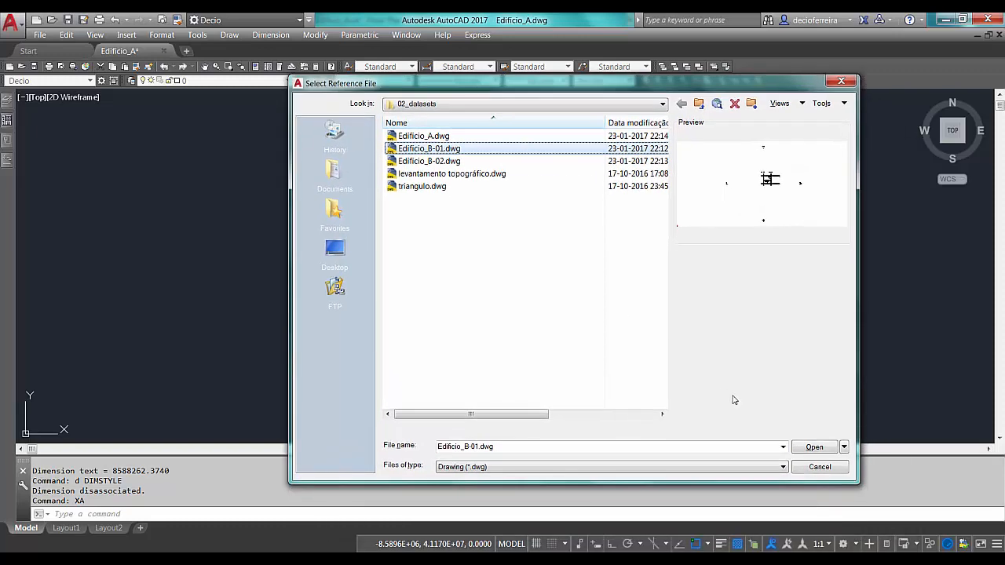
click(815, 447)
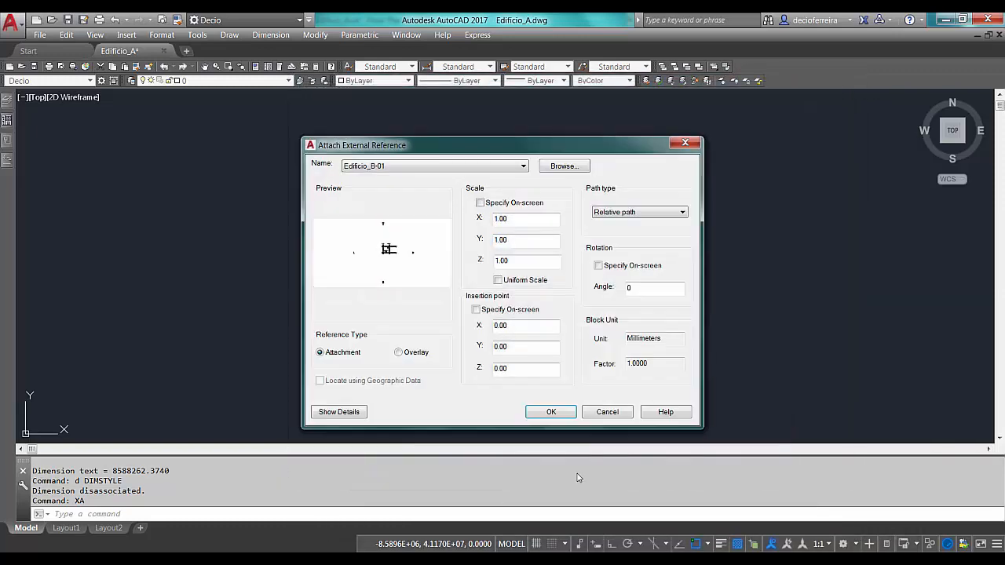
click(542, 410)
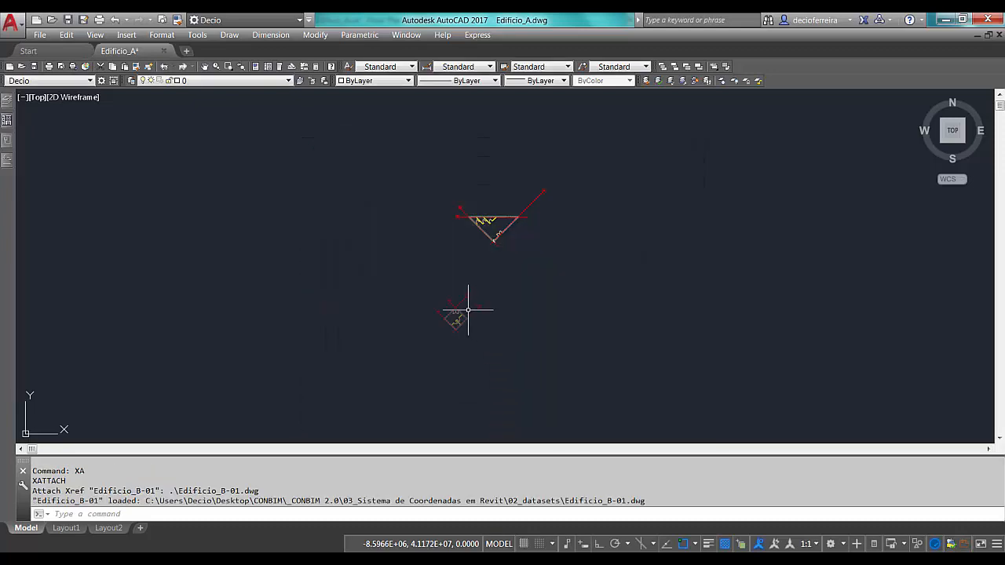
Step: Attach Edificio_B-02.dwg as a second external reference at insertion point 0,0,0 with scale 1 and rotation 0
key(Return)
click(444, 161)
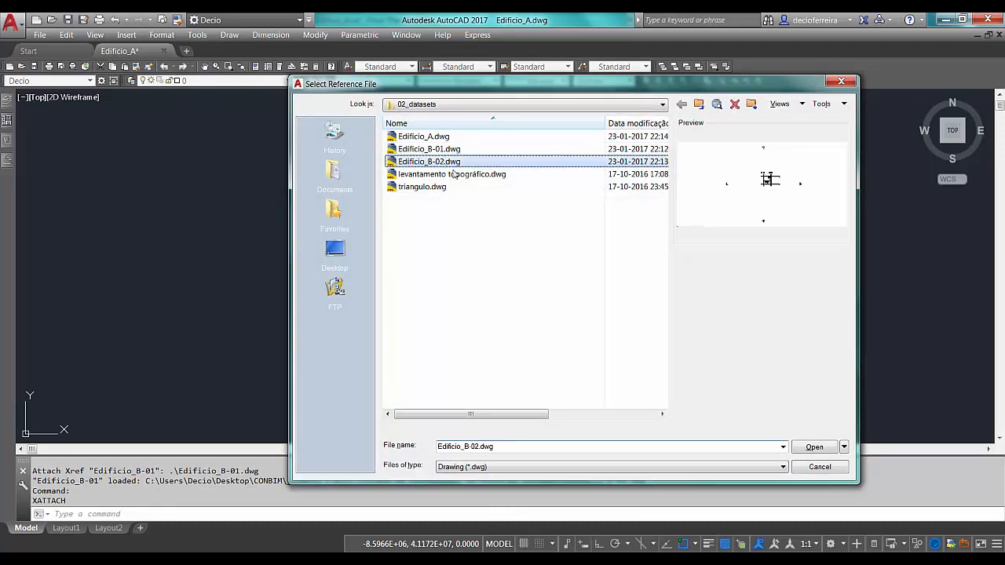
click(814, 448)
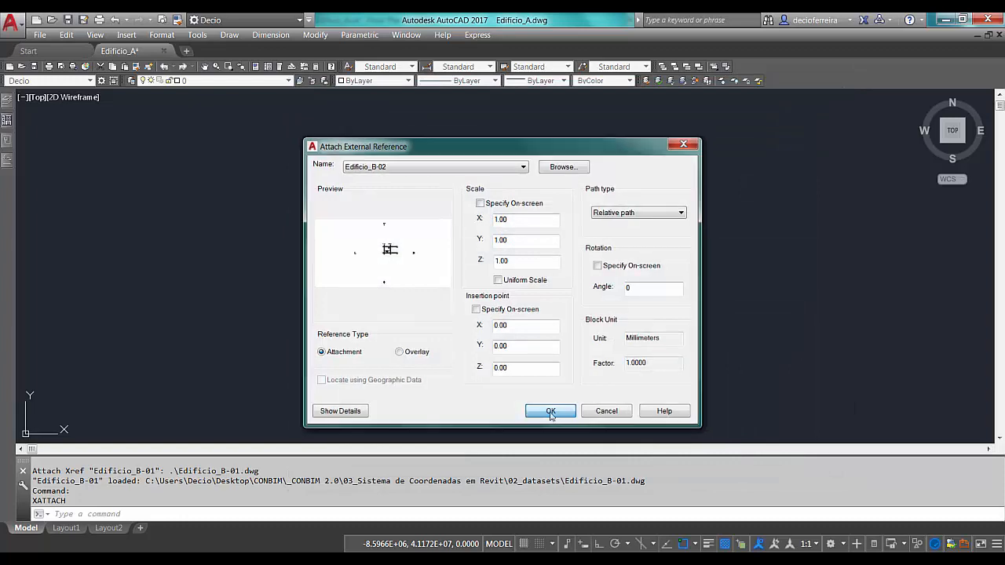
click(550, 411)
scroll(463, 259, up, 4)
scroll(486, 252, down, 2)
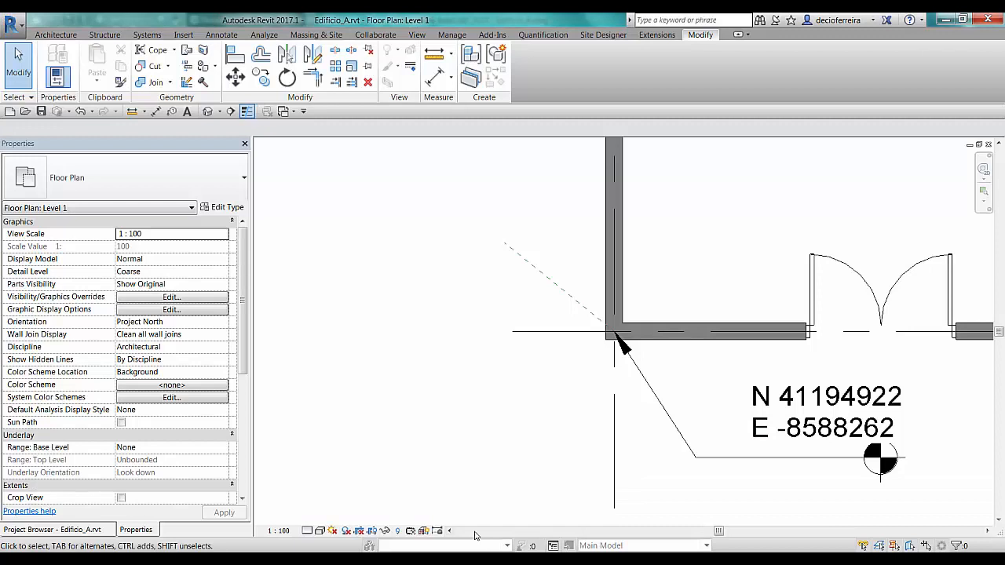
Step: In Revit, close the Edificio_A and Edificio_B projects, saving the changes to both
scroll(477, 369, down, 4)
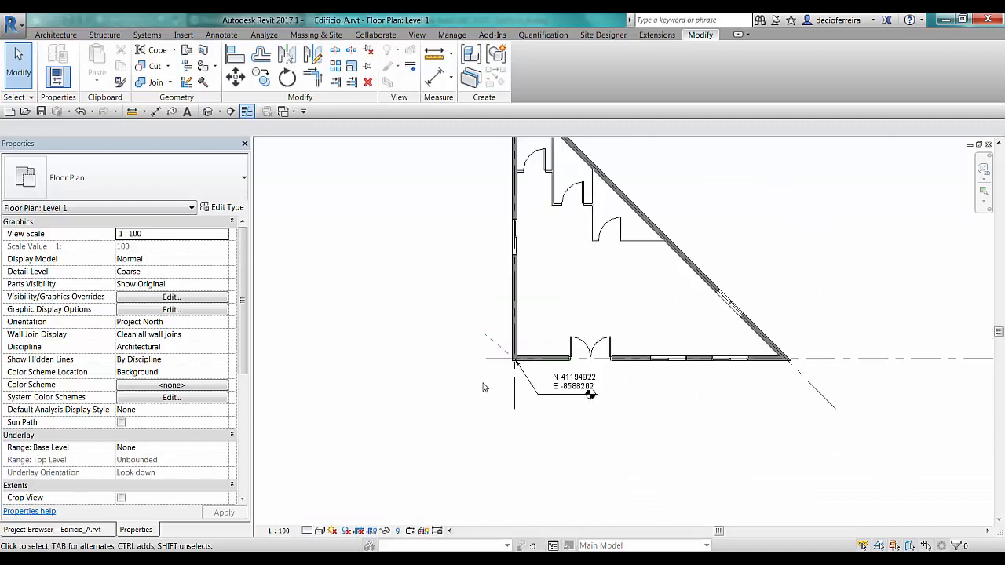
scroll(483, 387, down, 4)
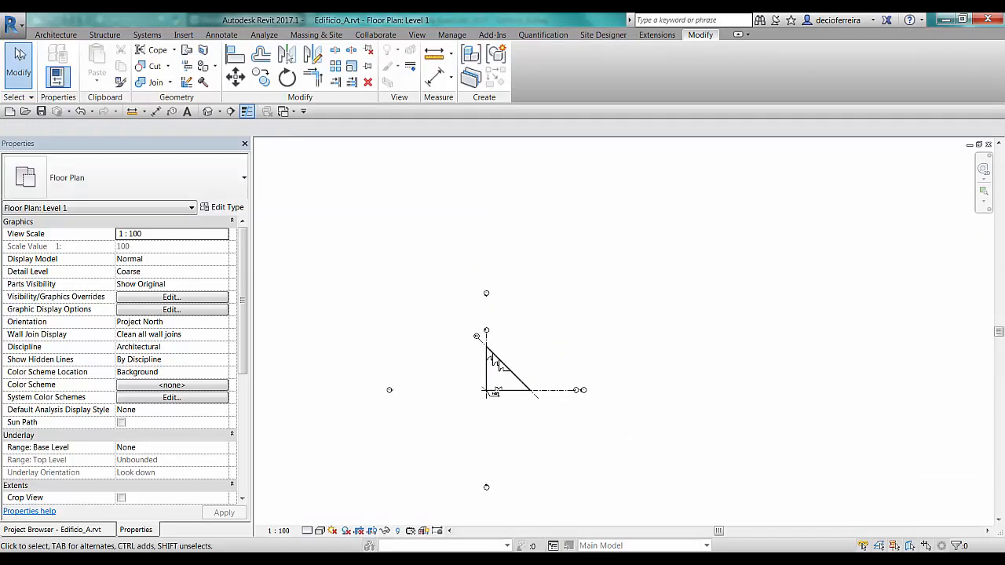
click(12, 23)
click(44, 386)
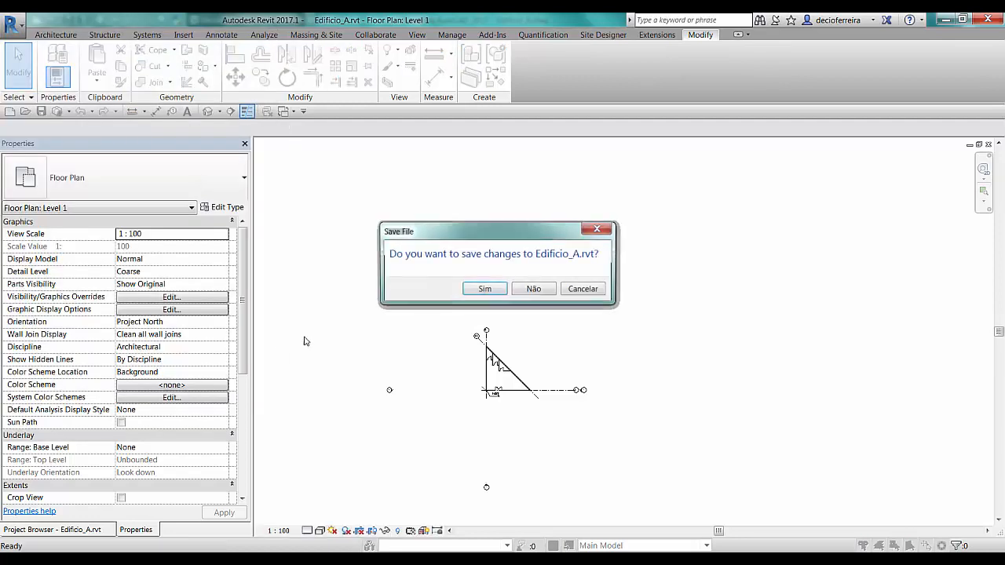
click(485, 289)
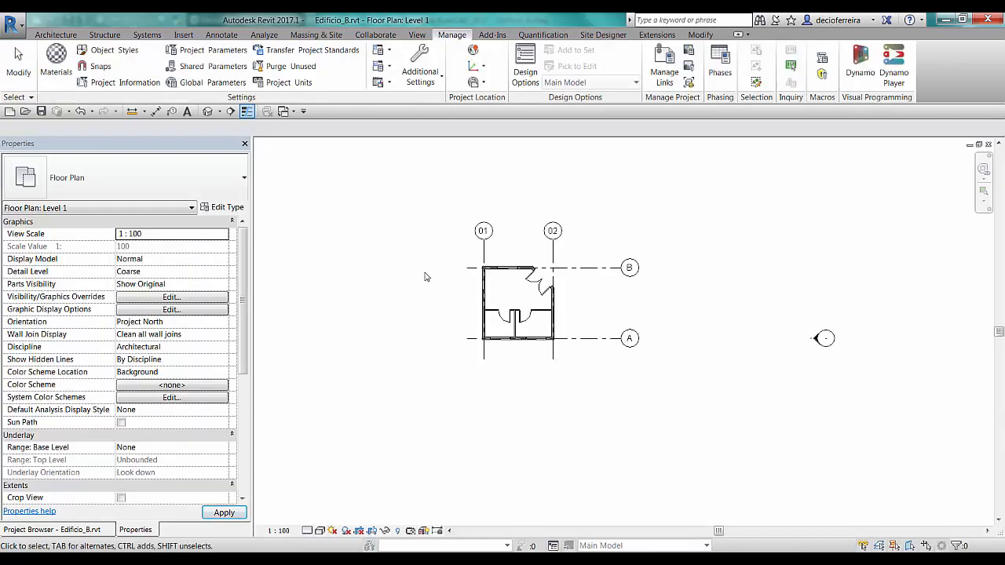
click(17, 26)
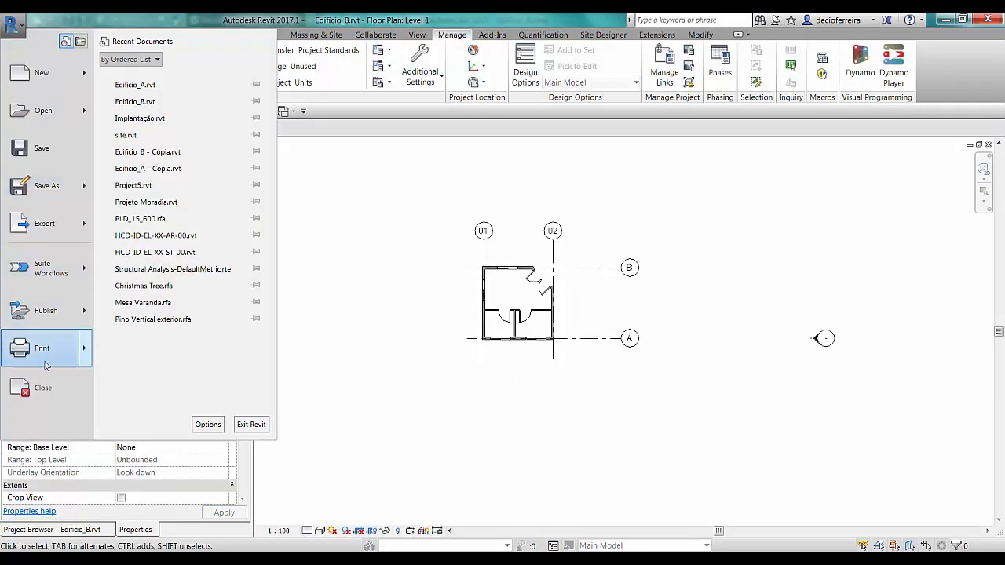
click(41, 387)
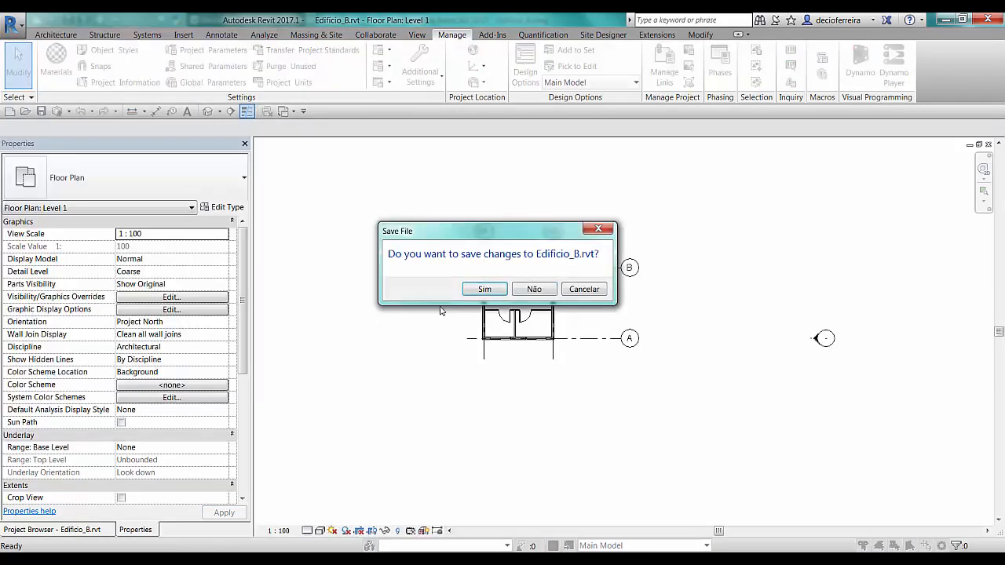
click(494, 291)
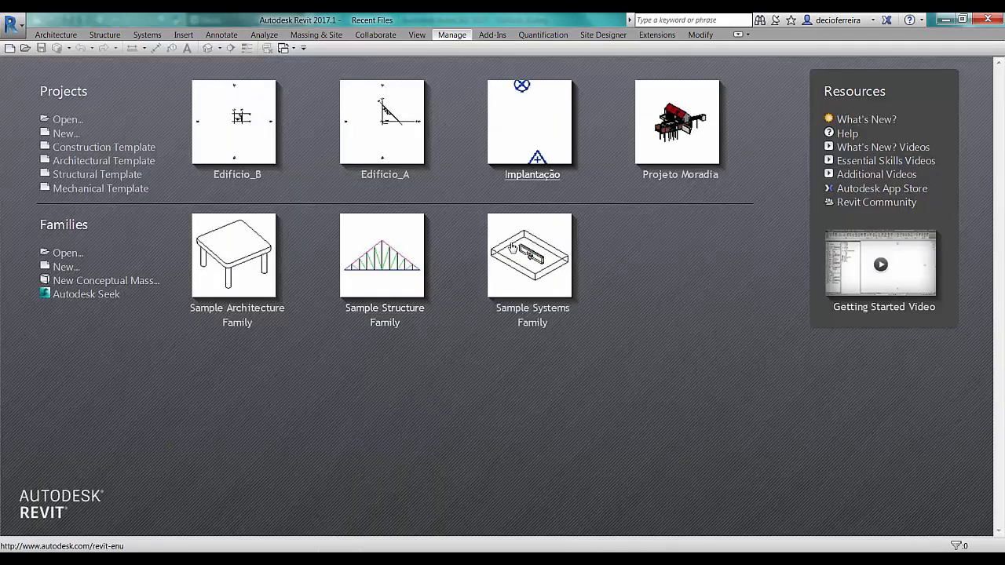
Step: Open the recent Implantação project and display its Level 1 floor plan
click(511, 257)
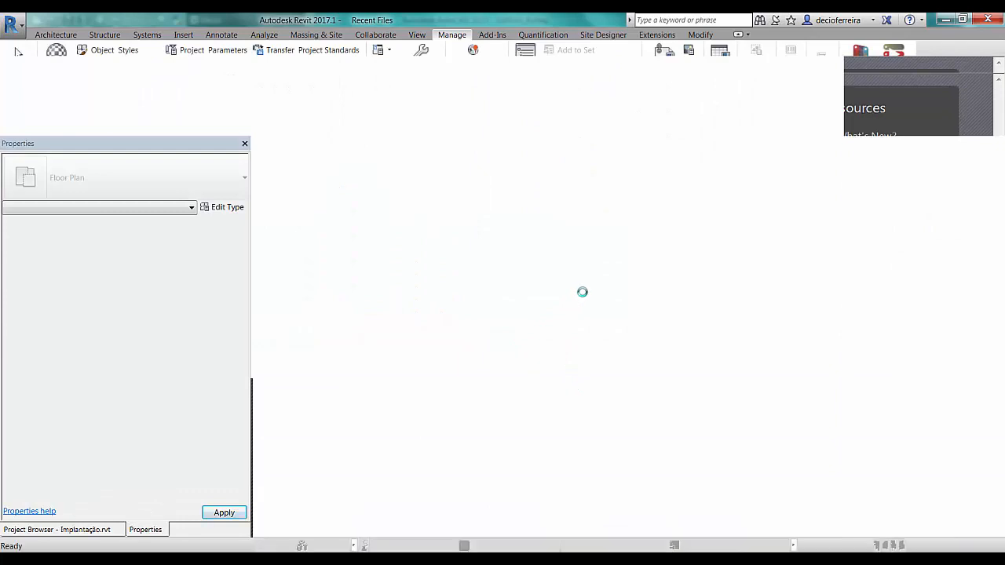
middle_drag(605, 248, 613, 263)
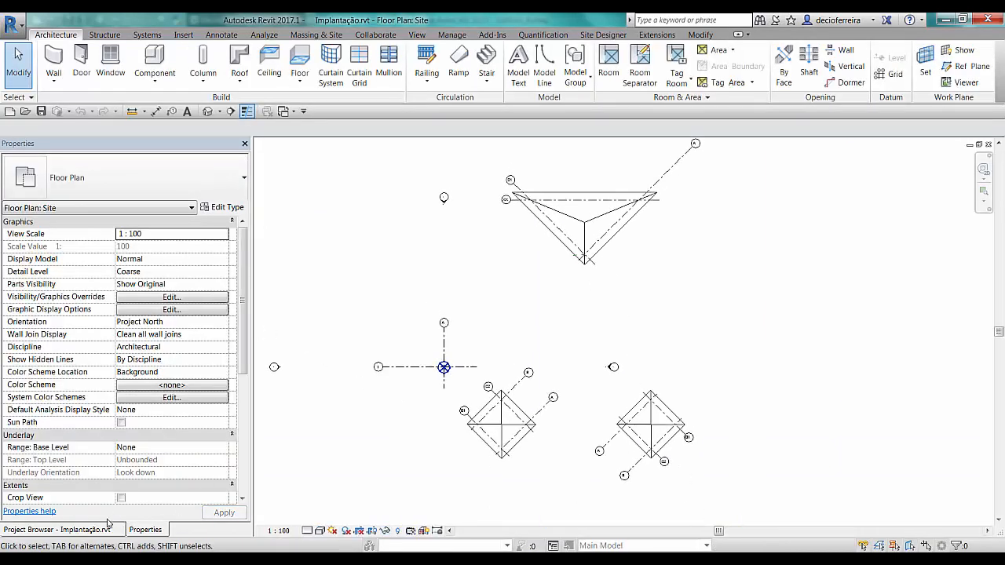
click(79, 529)
double_click(58, 183)
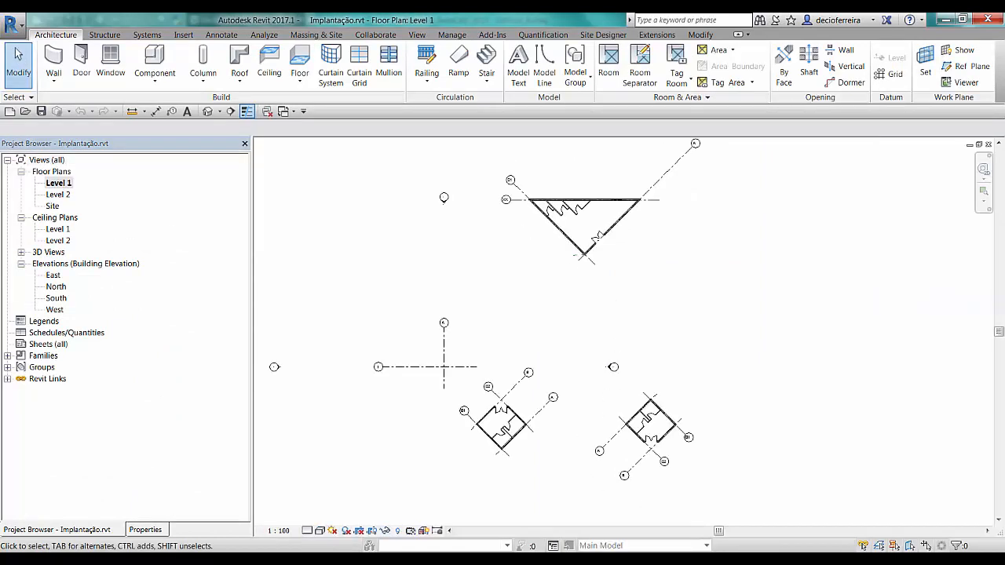
Step: Switch to AutoCAD and close the Edificio_A drawing
key(alt+Tab)
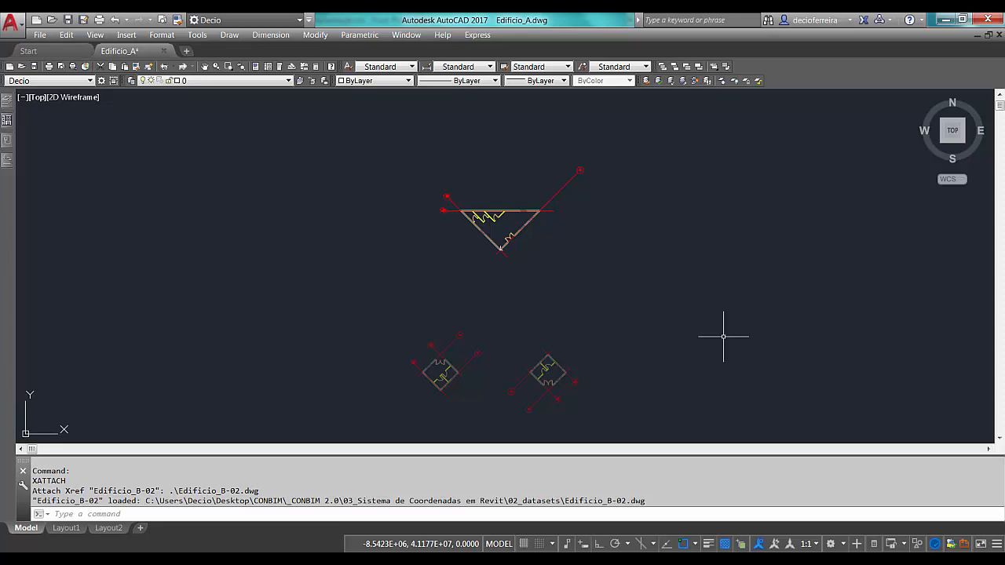
click(164, 51)
click(559, 322)
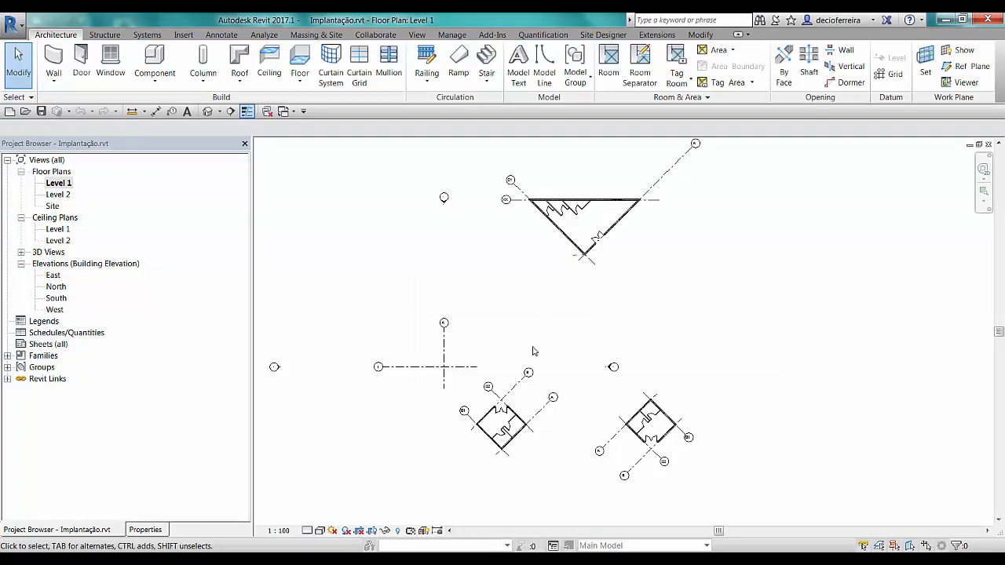
Step: Open the Site floor plan and set its DWG export to millimetre units with the Project internal coordinate basis
double_click(53, 206)
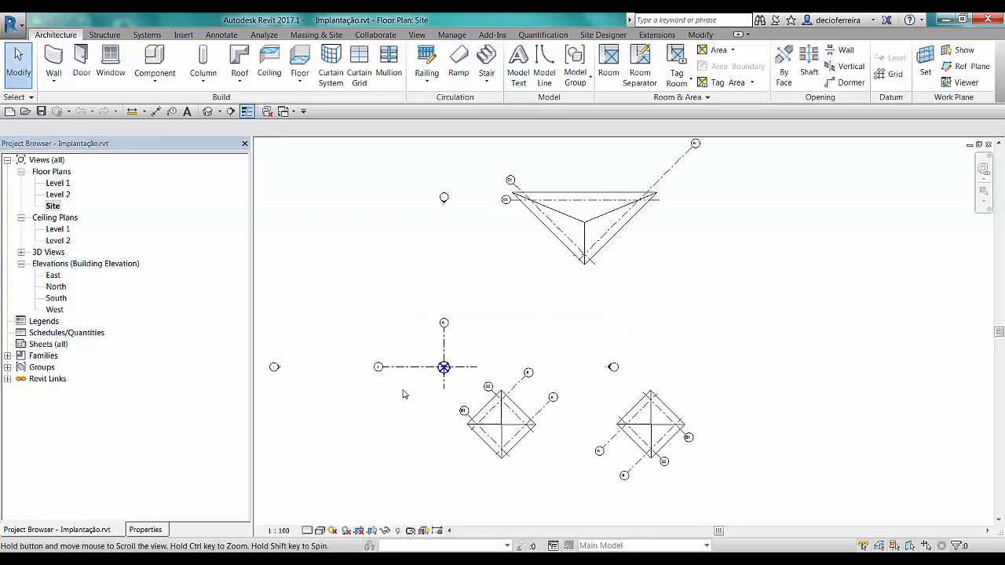
middle_drag(430, 429, 512, 403)
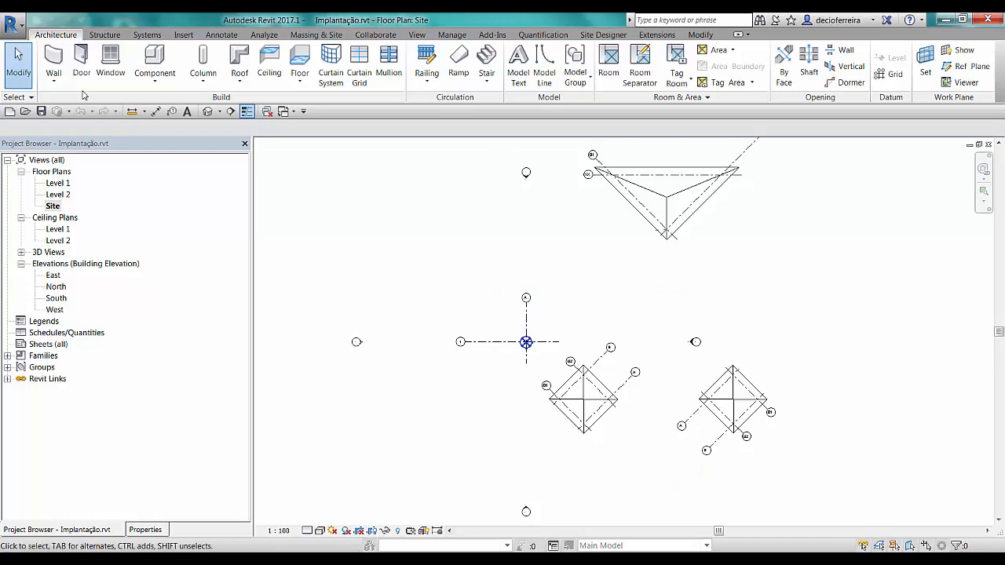
click(12, 24)
mouse_move(91, 228)
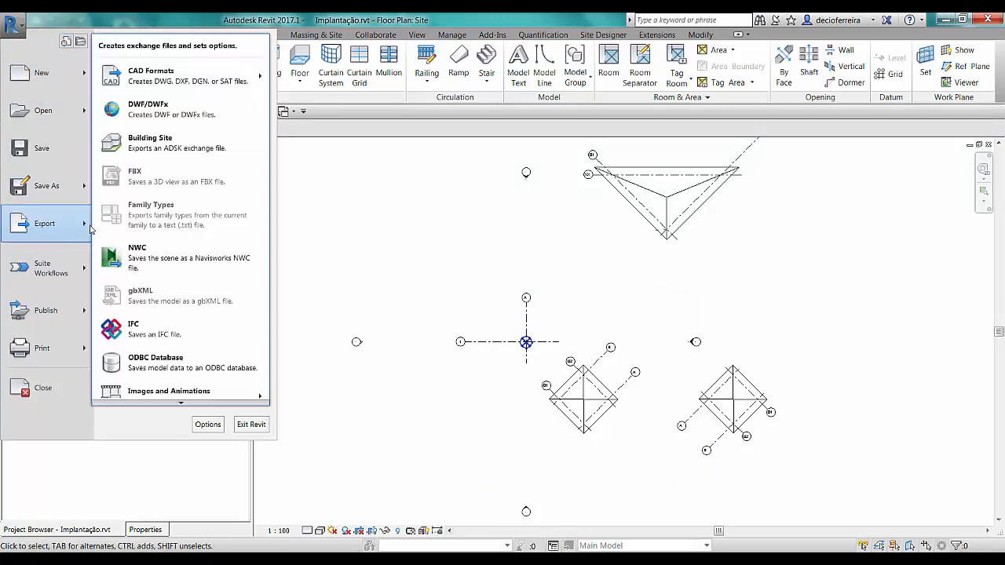
mouse_move(179, 82)
click(311, 71)
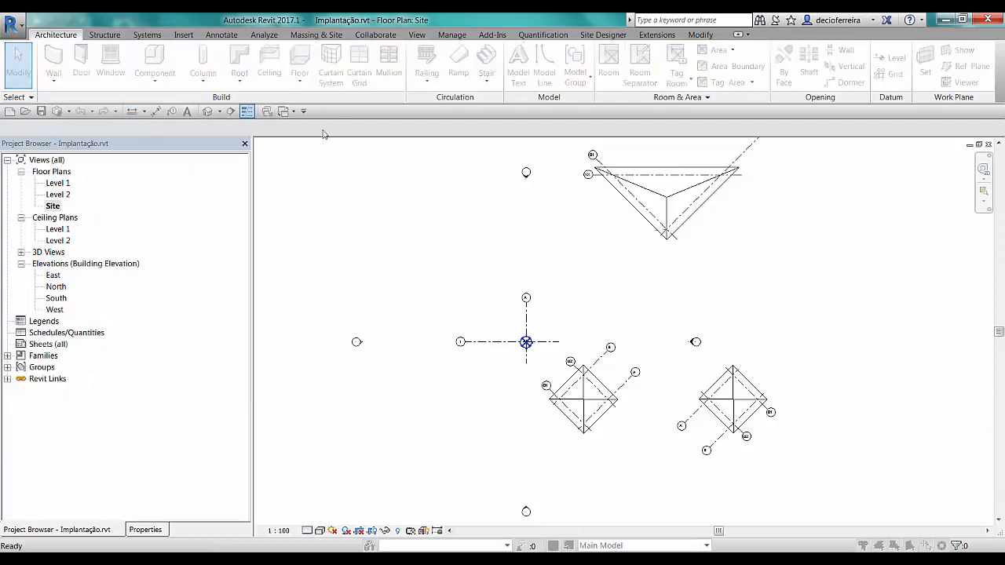
click(314, 71)
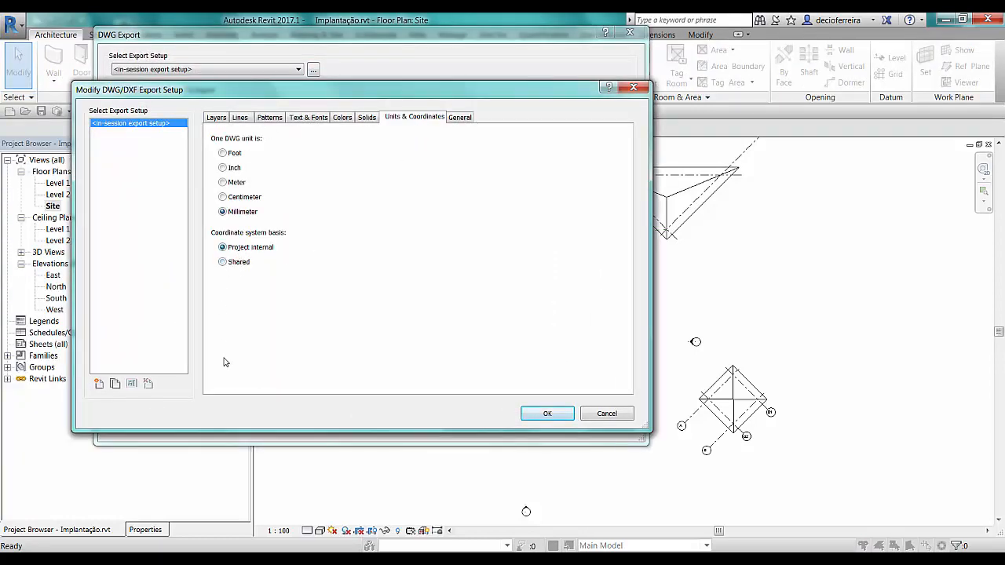
click(541, 414)
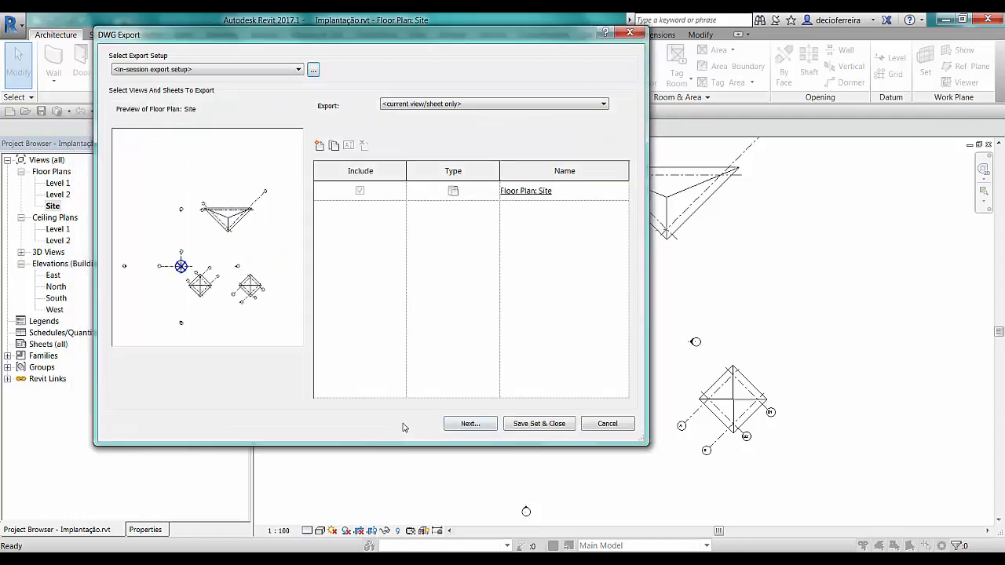
click(313, 68)
click(424, 118)
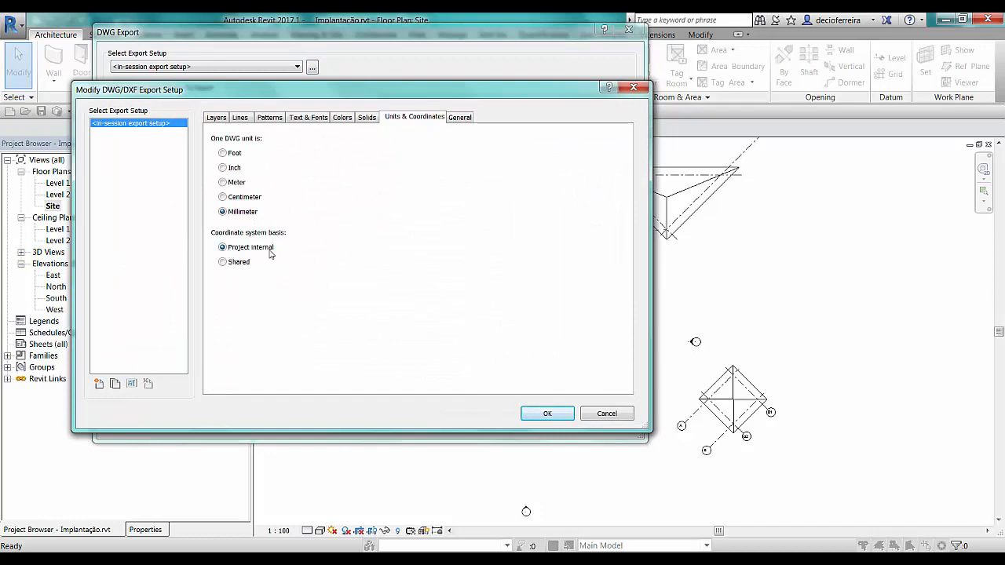
click(549, 414)
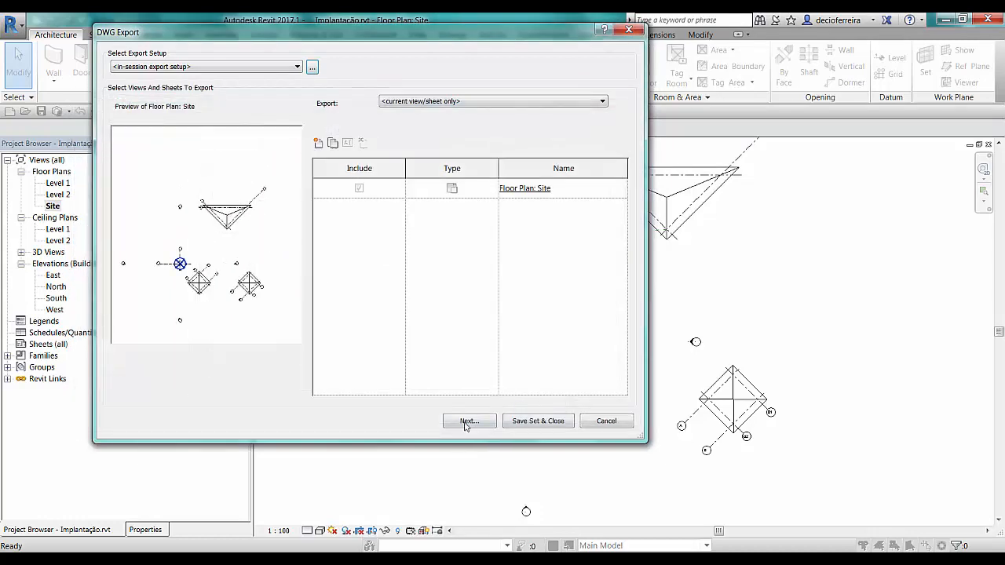
Step: Export the Site plan as Implantação to the 02_datasets folder in AutoCAD 2013 DWG format, with links as external references
click(468, 422)
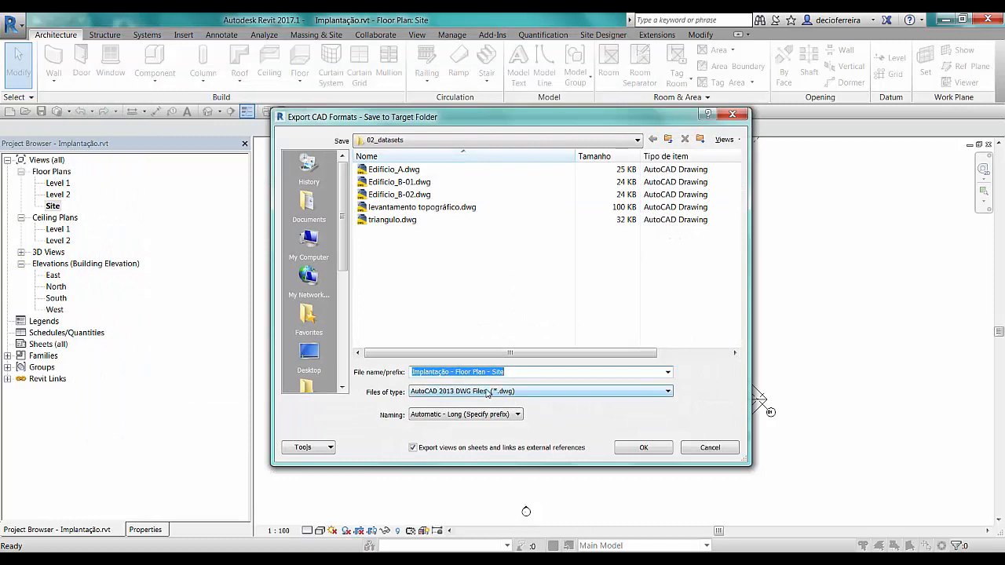
text(Implantação)
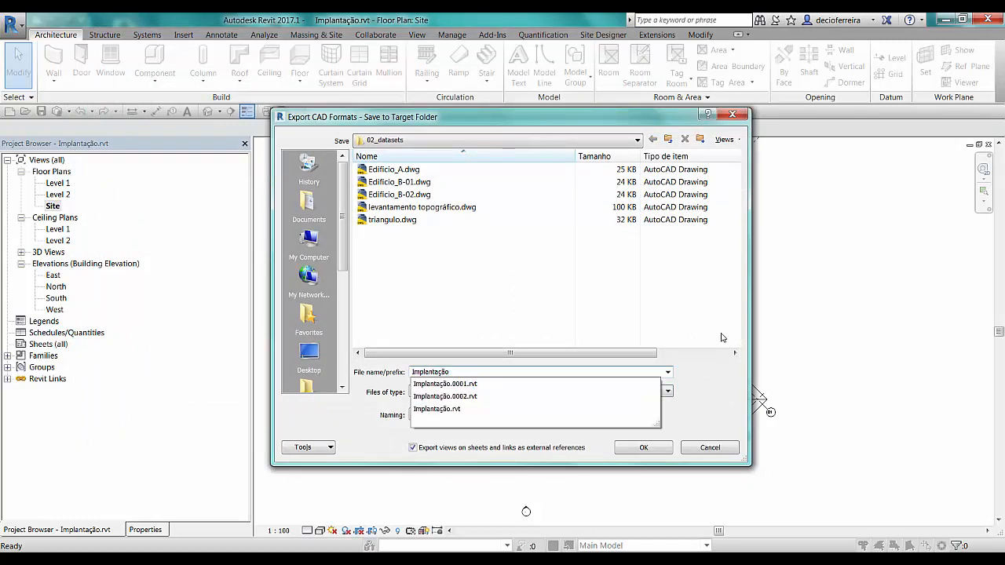
key(Escape)
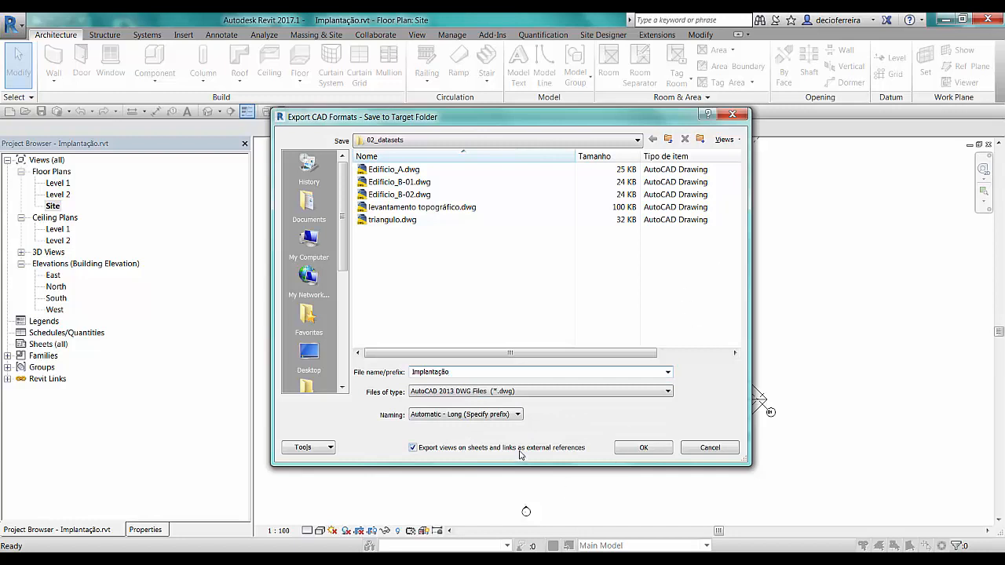
click(637, 447)
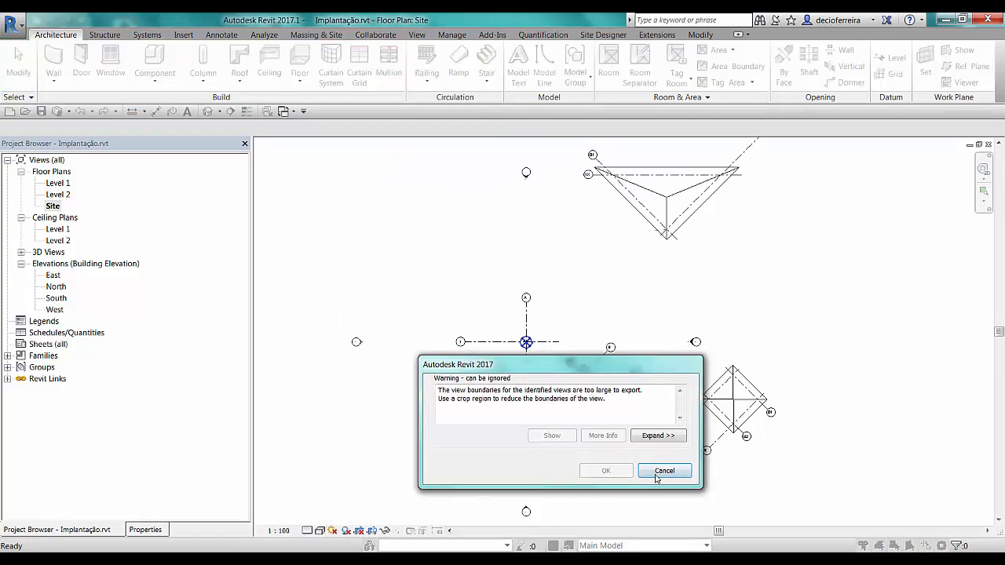
click(664, 470)
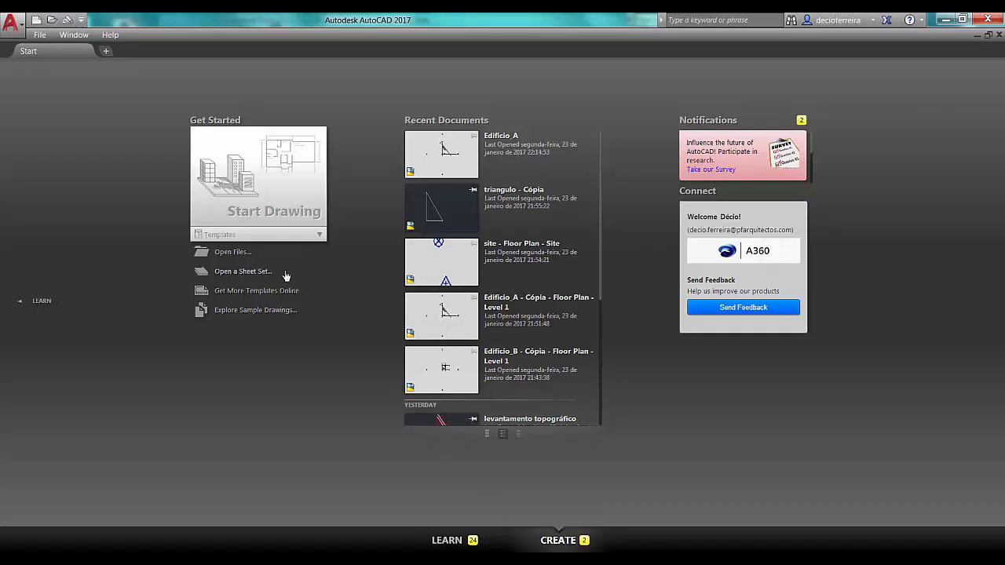
Step: Switch to AutoCAD and open Implantação.dwg from the 02_datasets folder
click(238, 256)
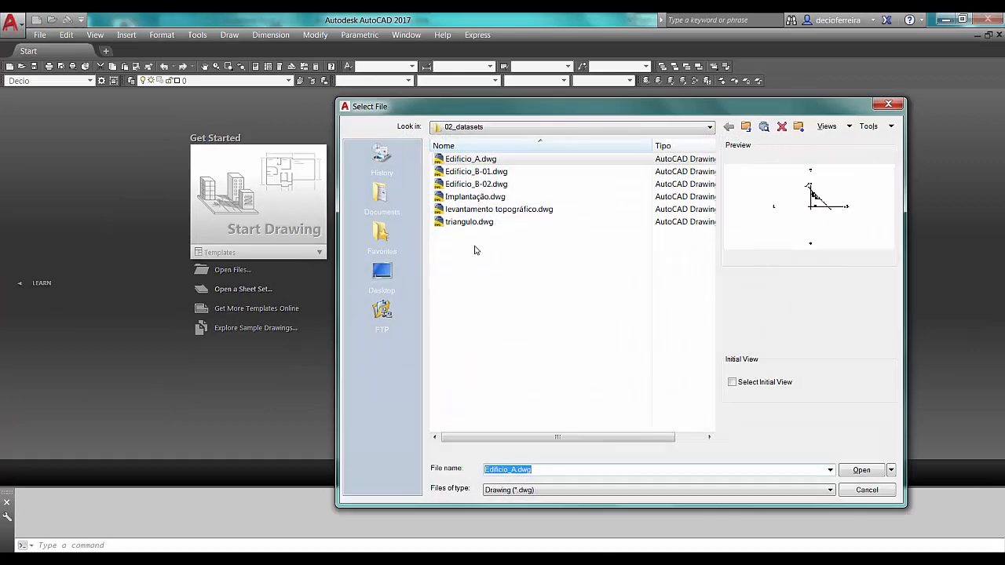
click(474, 196)
click(861, 469)
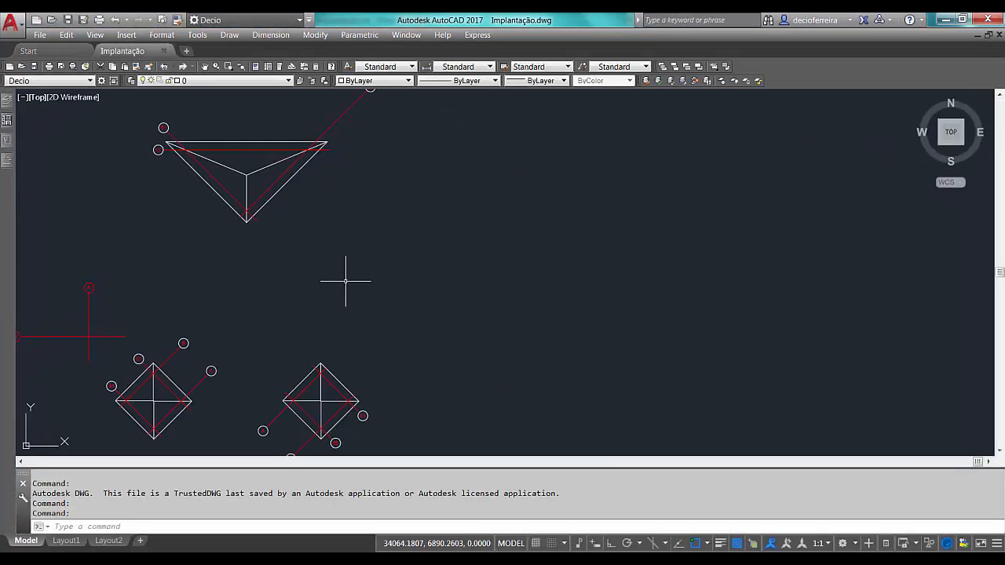
Step: Place two ordinate dimensions for the X and Y coordinates at the intersection of grids 1 and A
scroll(213, 332, up, 8)
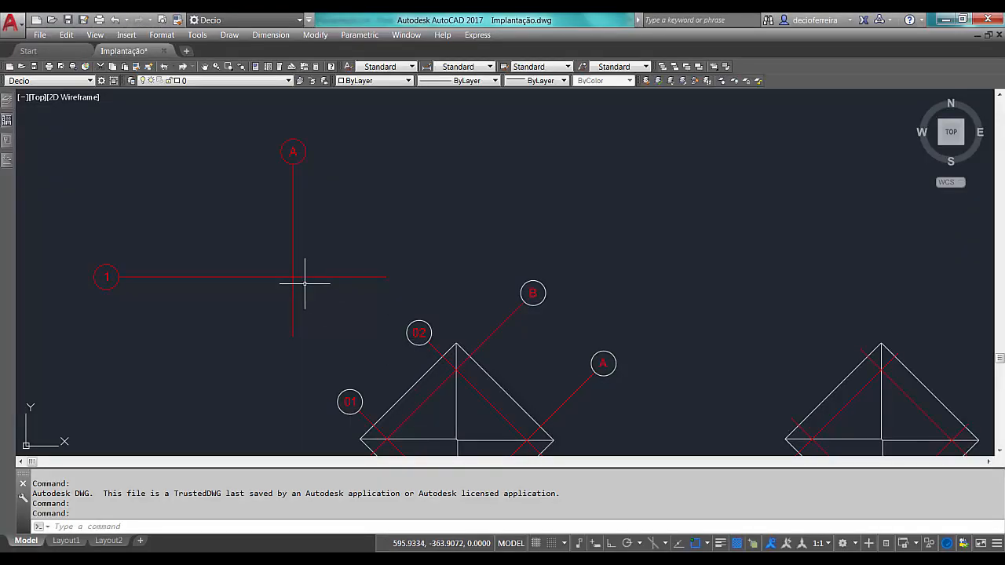
scroll(303, 280, up, 5)
text(d)
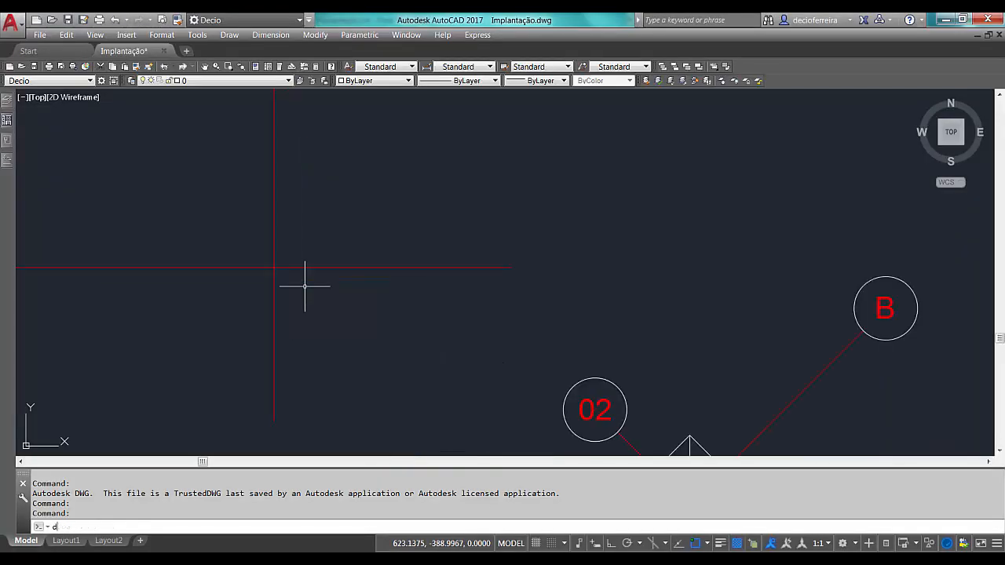
text(or)
key(Return)
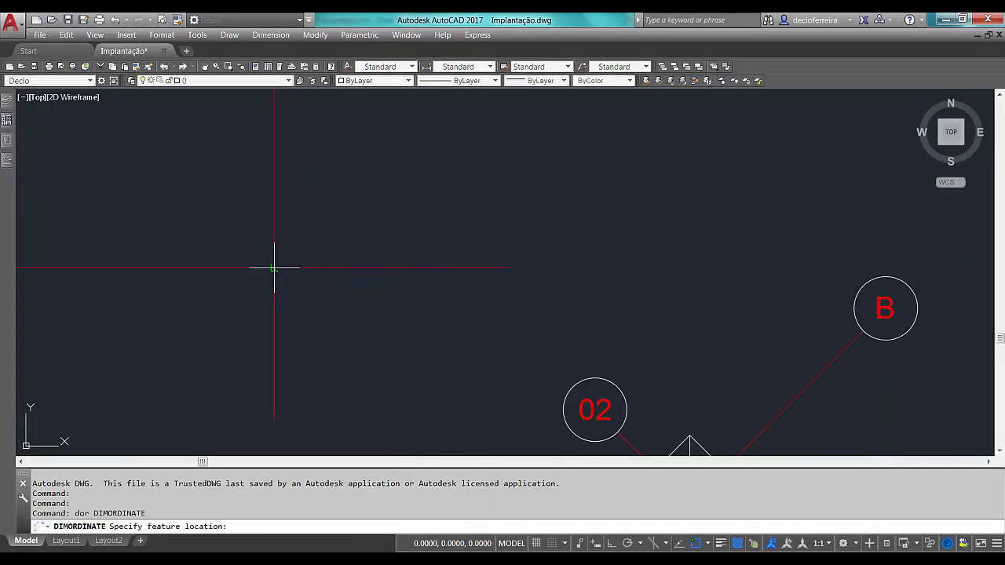
click(274, 268)
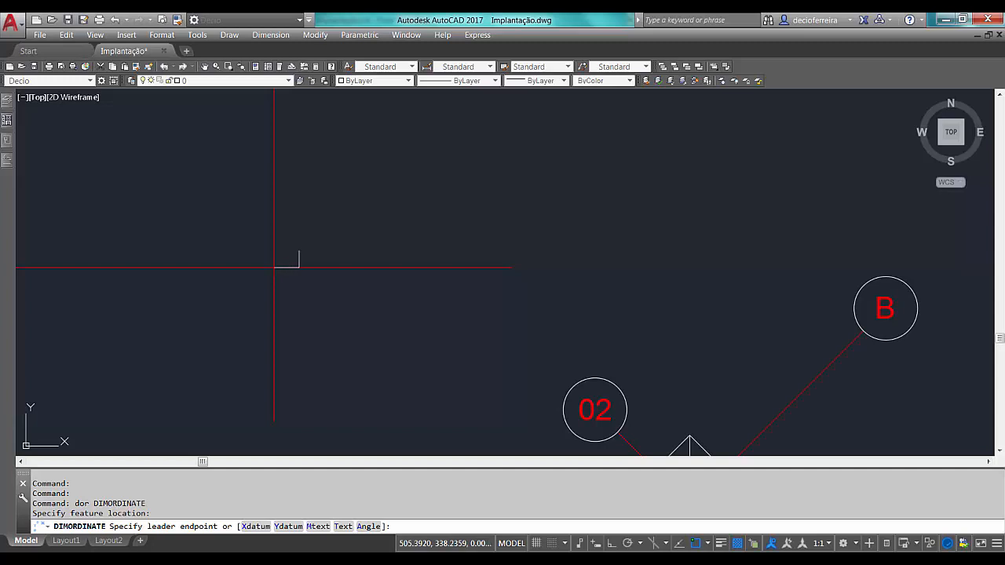
click(278, 261)
key(Return)
click(274, 267)
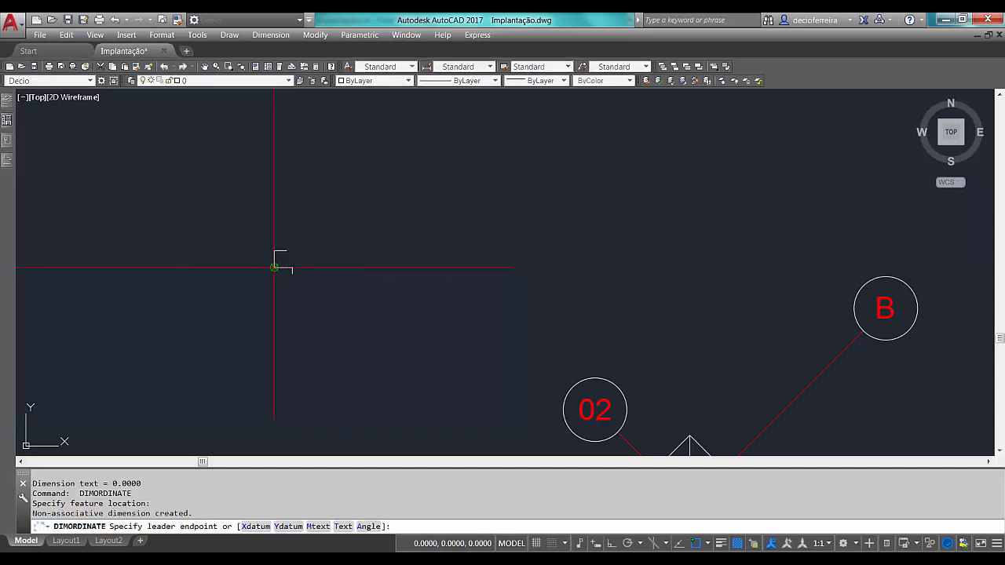
click(295, 276)
Step: Set the overall scale of the Standard dimension style to 1000 and examine the ordinate dimensions at the grid intersection
text(D)
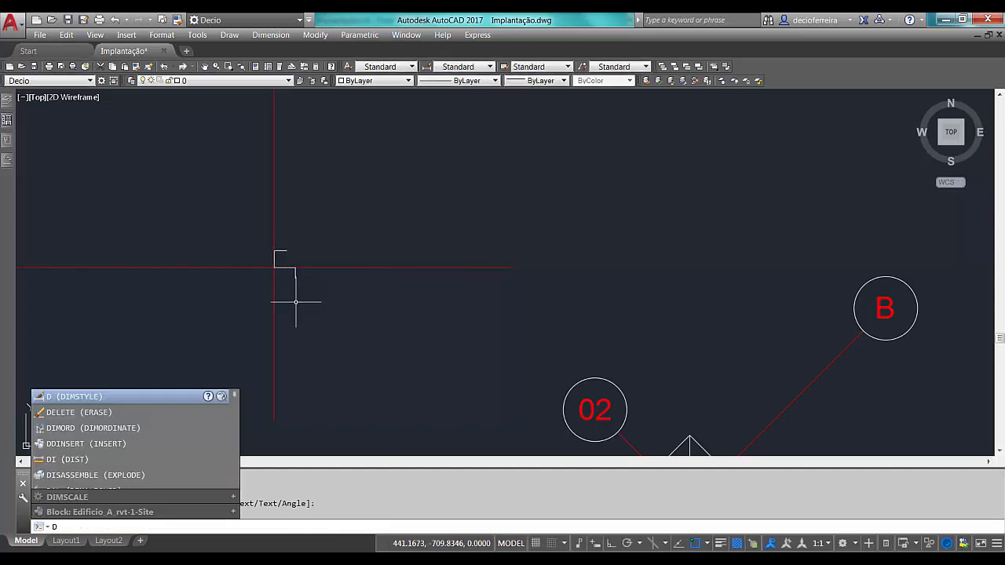
key(Return)
click(648, 262)
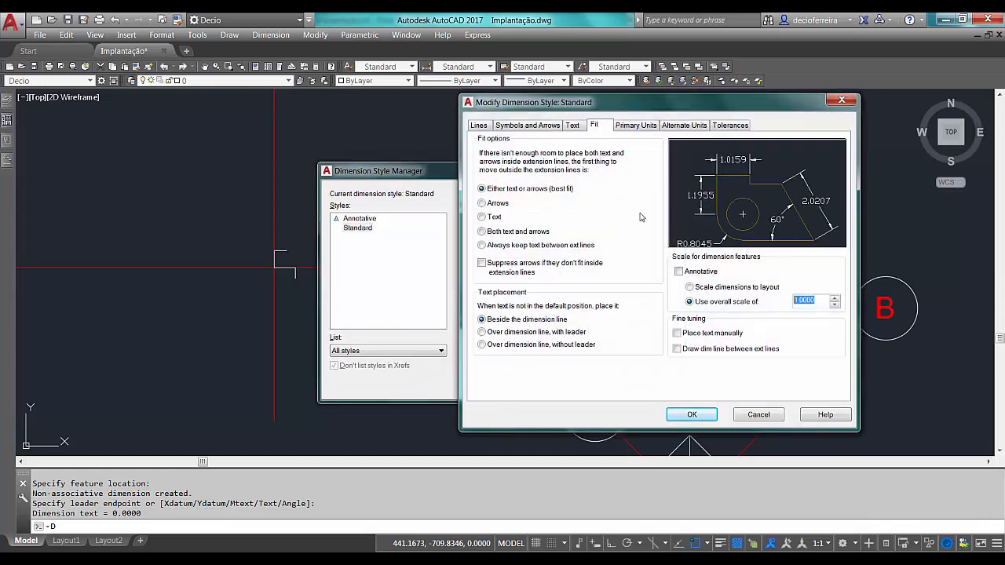
click(691, 415)
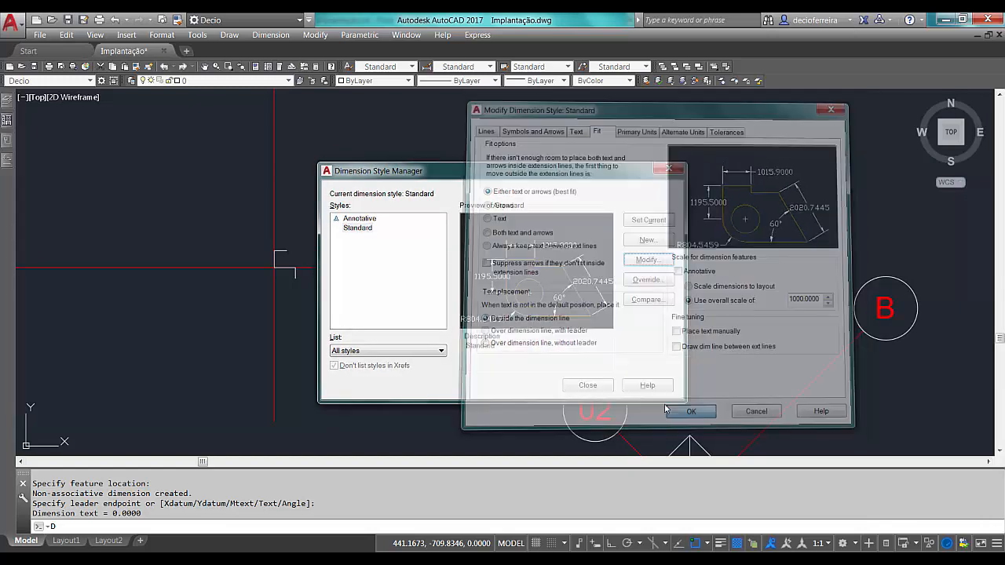
click(585, 385)
scroll(297, 271, up, 4)
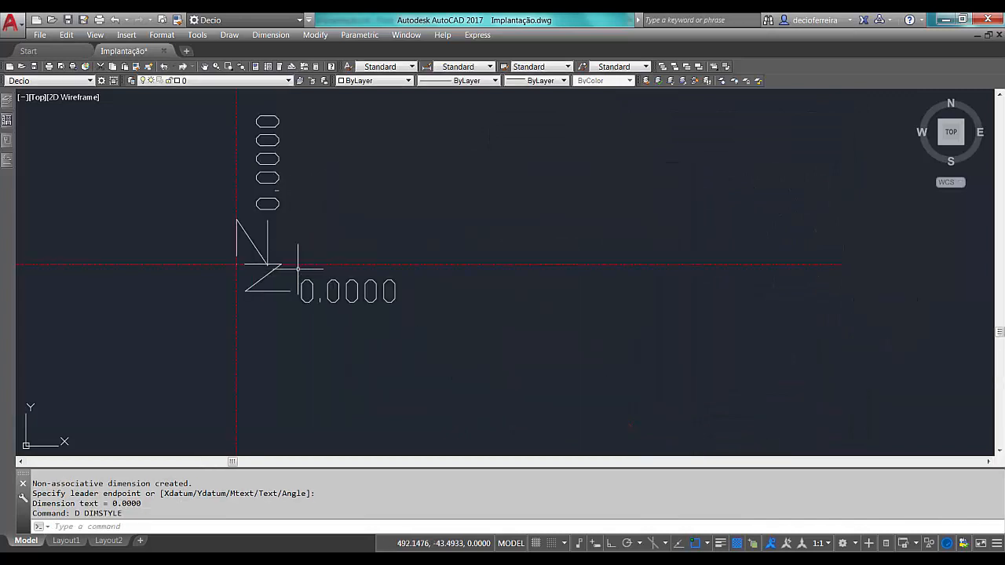
click(271, 279)
click(277, 289)
key(Escape)
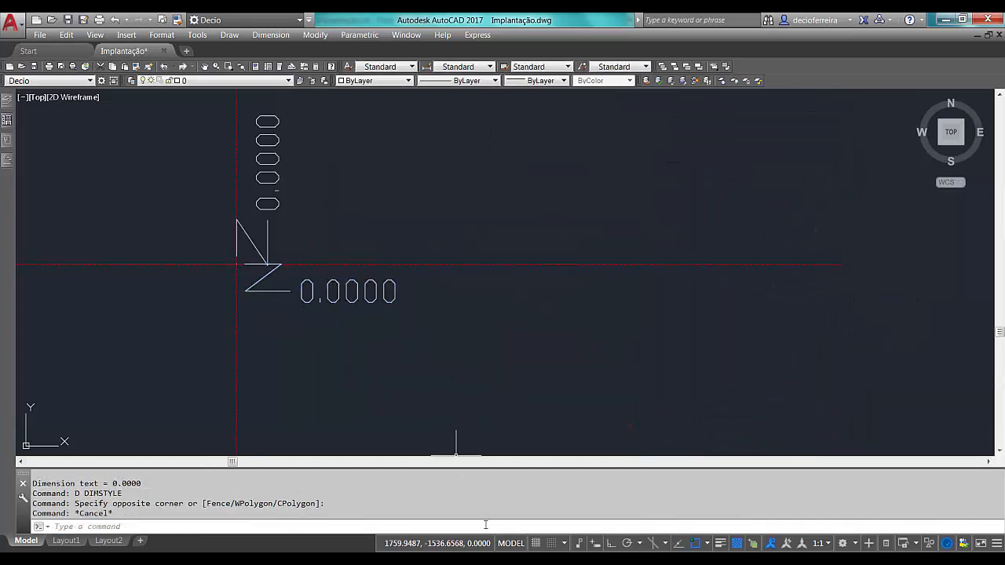
key(Escape)
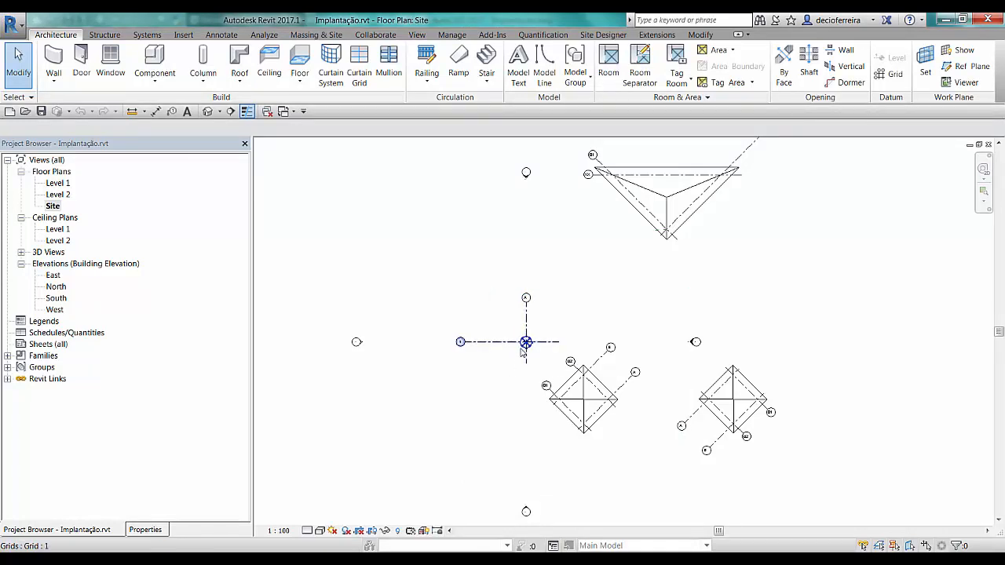
Step: Switch to Revit and move the project base point from the intersection of grids 1 and A to an empty spot southwest of it
click(516, 384)
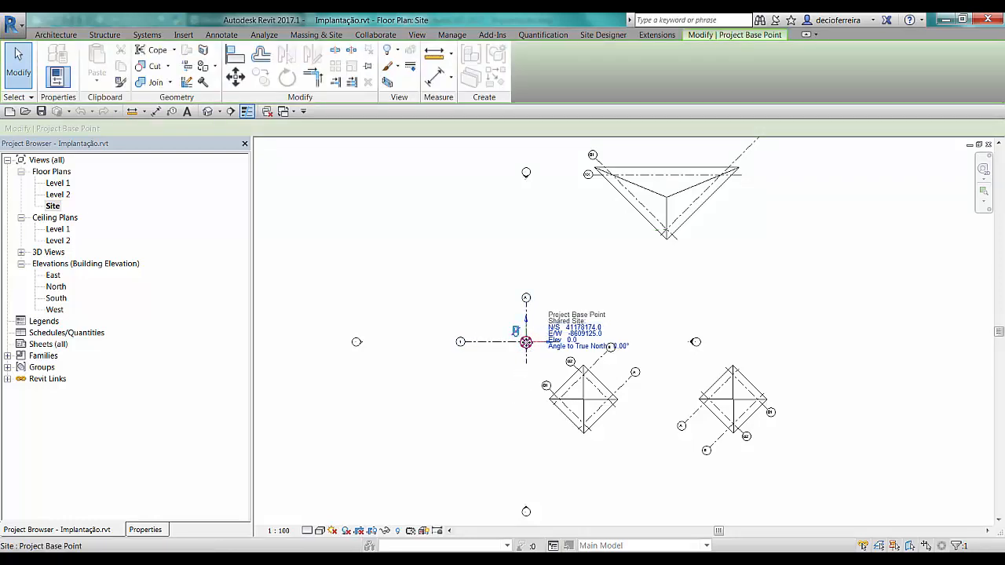
drag(526, 349, 391, 415)
click(411, 454)
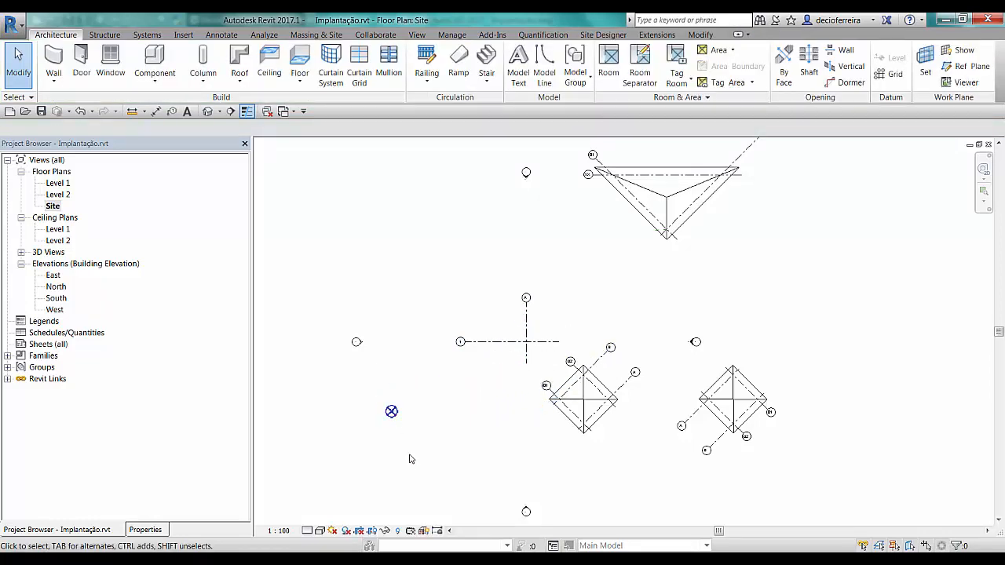
Step: Draw detail lines marking the moved project base point, one diagonal toward the southwest and one running straight up
key(d)
key(l)
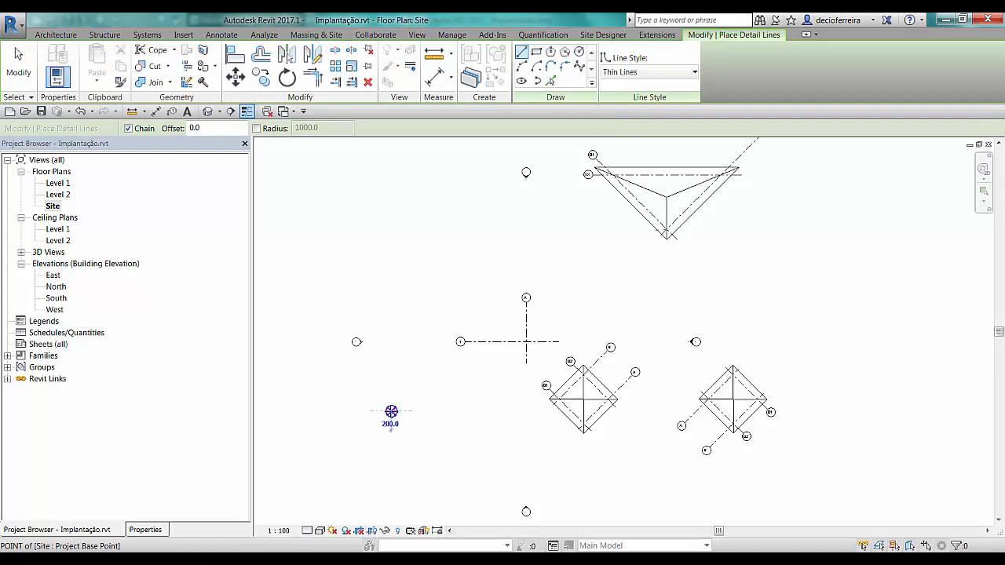
click(391, 412)
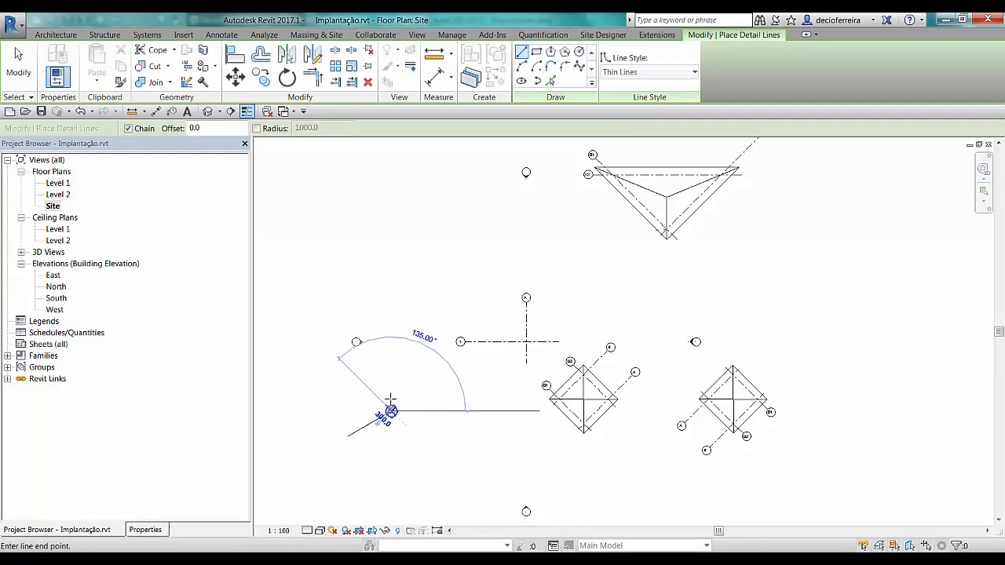
click(392, 364)
key(Escape)
key(Escape)
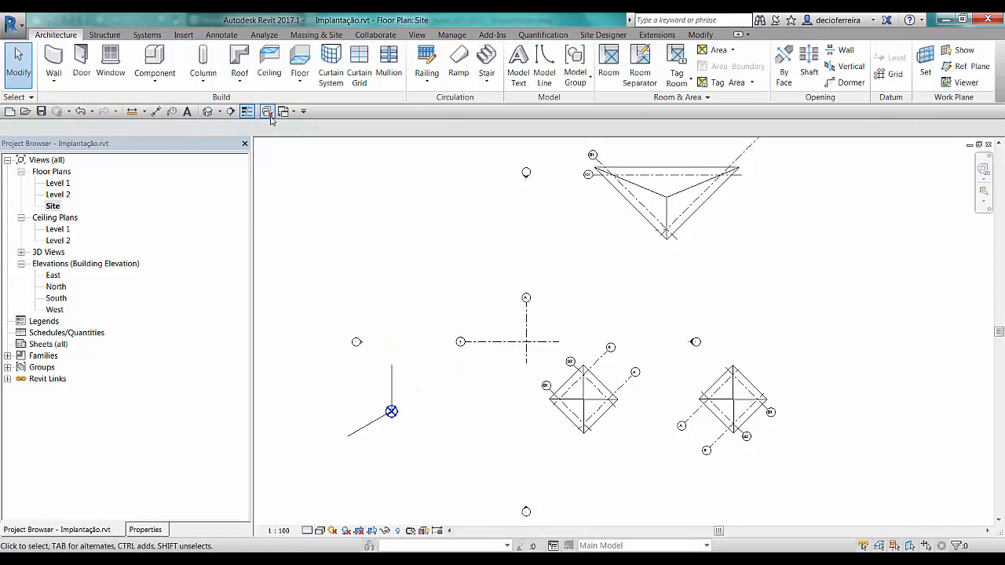
Step: Switch to AutoCAD and close the Implantação drawing without saving its changes
click(343, 561)
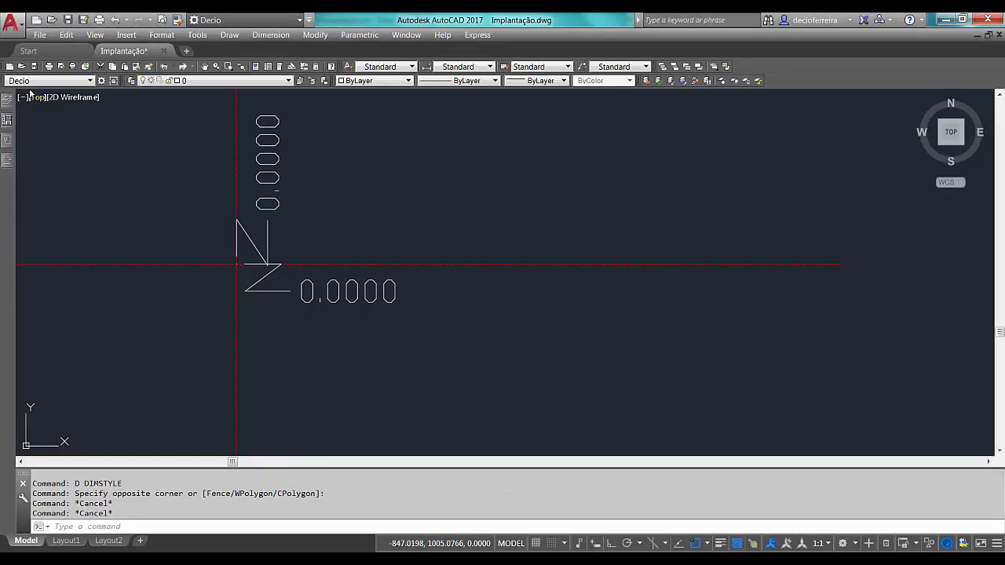
click(164, 51)
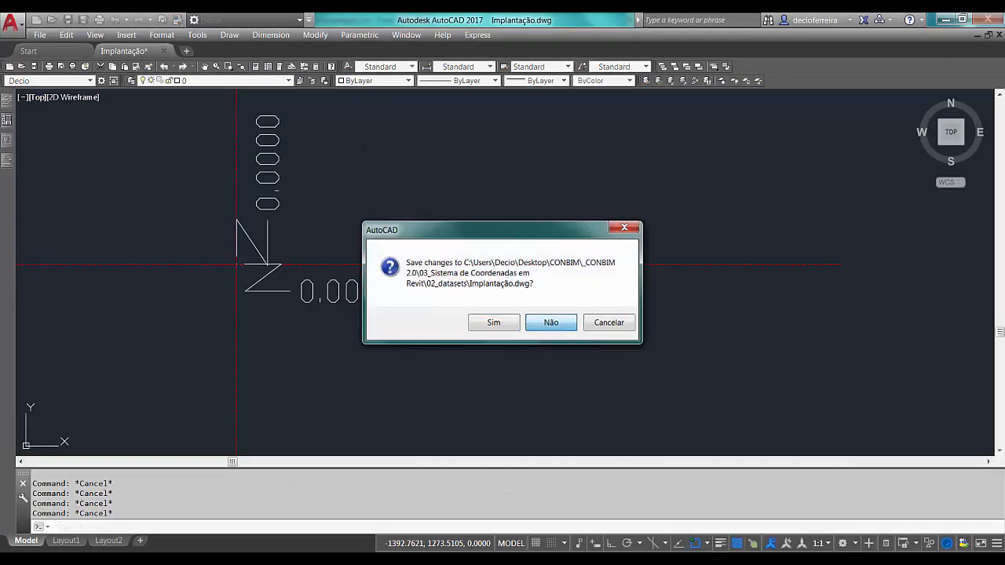
click(549, 322)
Step: Switch to Revit and start a DWG export of the Site plan with millimetre units and the project internal coordinate basis
key(alt+Tab)
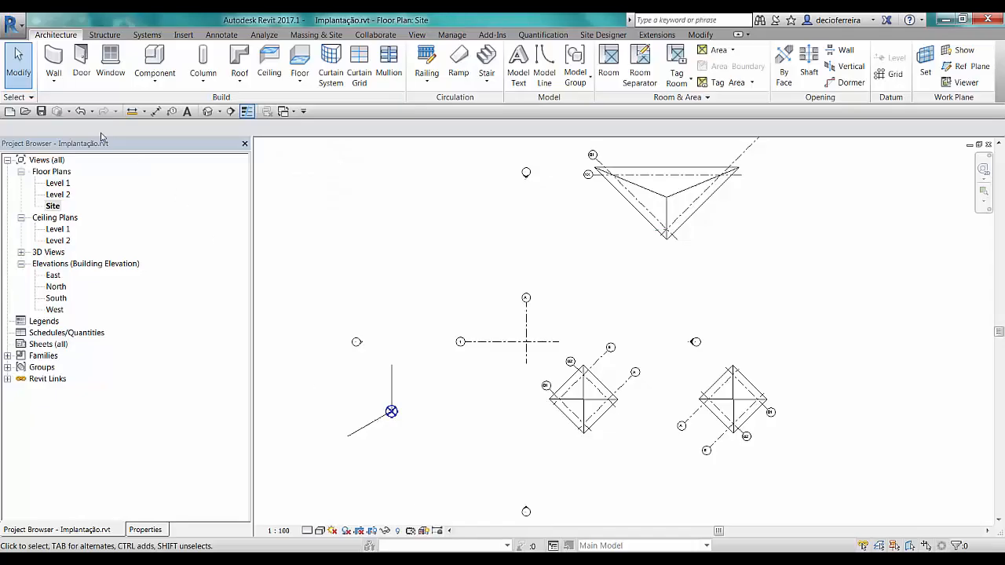
click(13, 24)
mouse_move(46, 224)
mouse_move(181, 75)
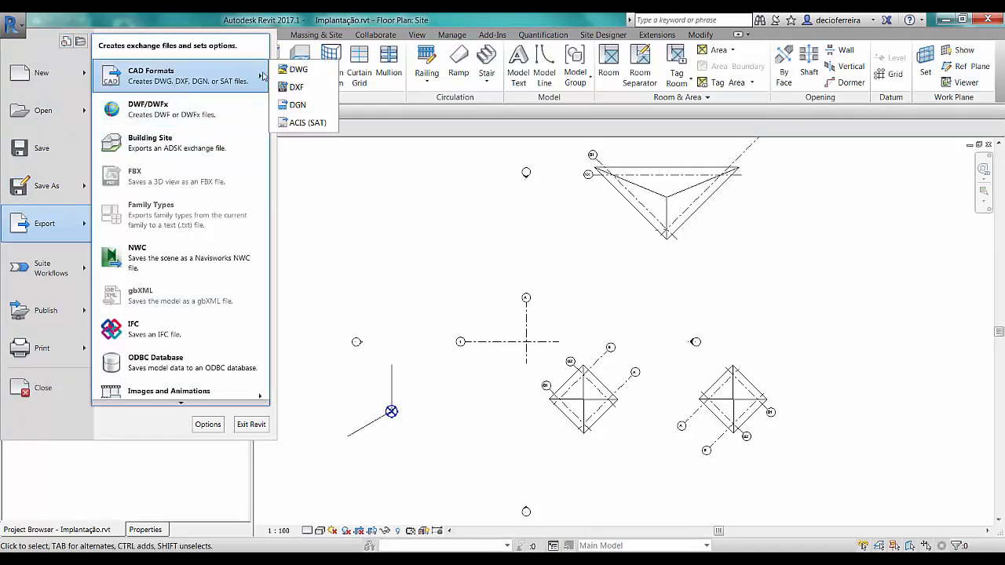
click(305, 67)
click(311, 66)
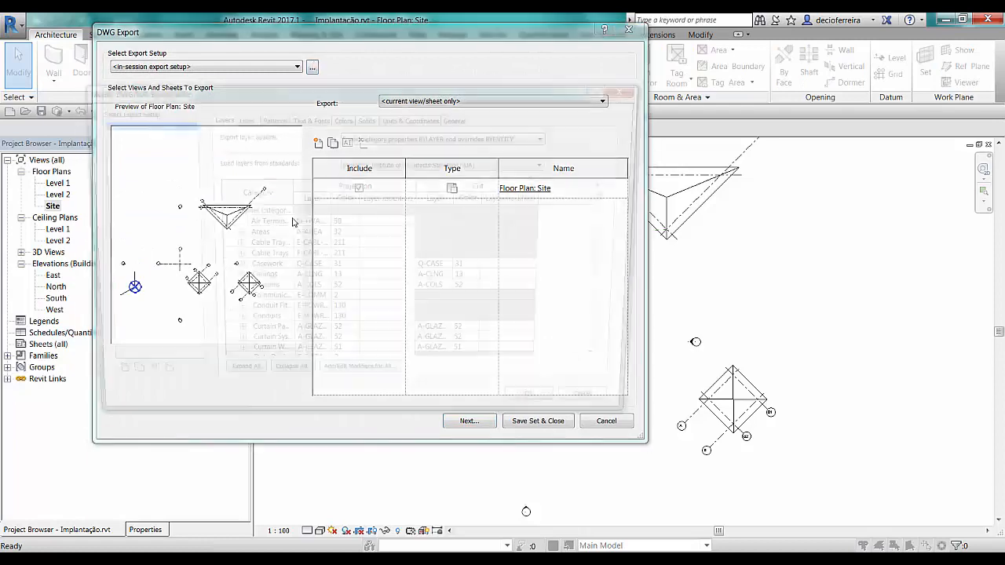
click(414, 117)
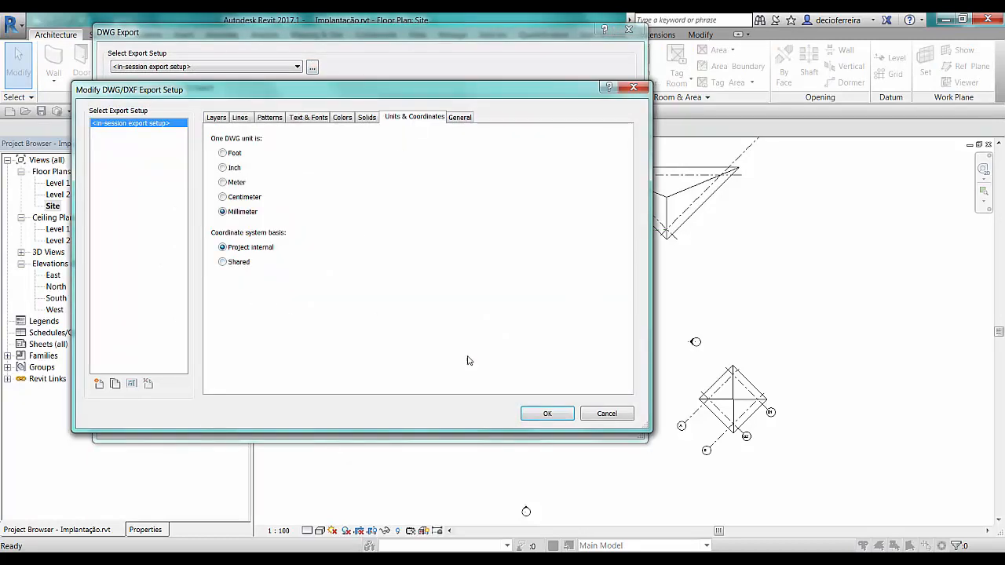
click(548, 415)
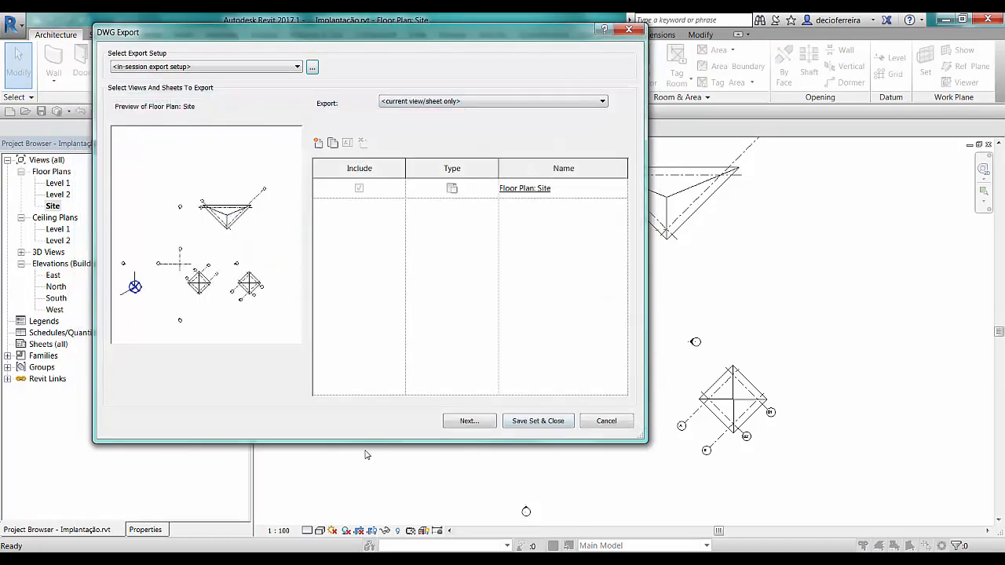
Step: Export the Site plan over the existing Implantação.dwg in the 02_datasets folder and dismiss the view boundary warning
click(471, 421)
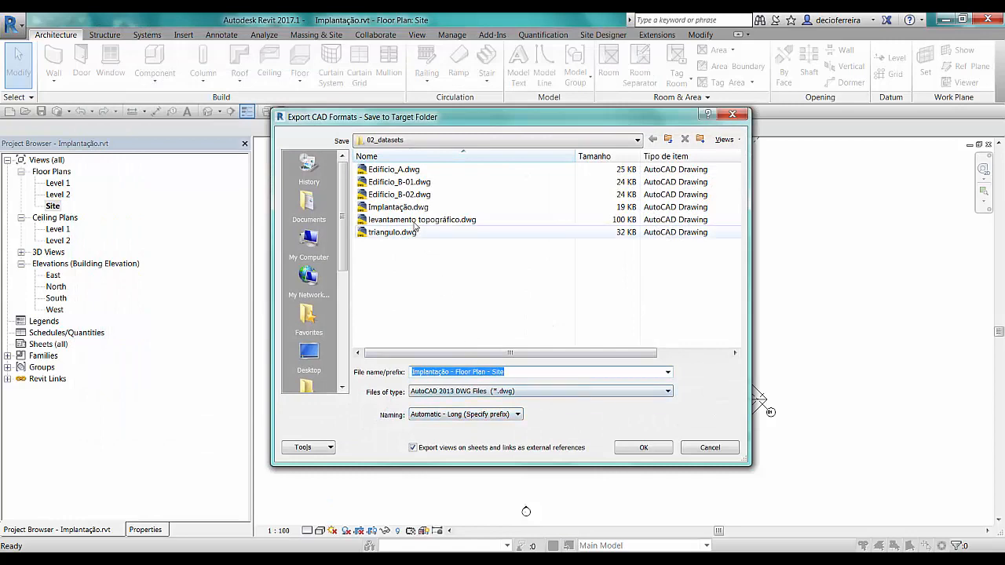
click(398, 207)
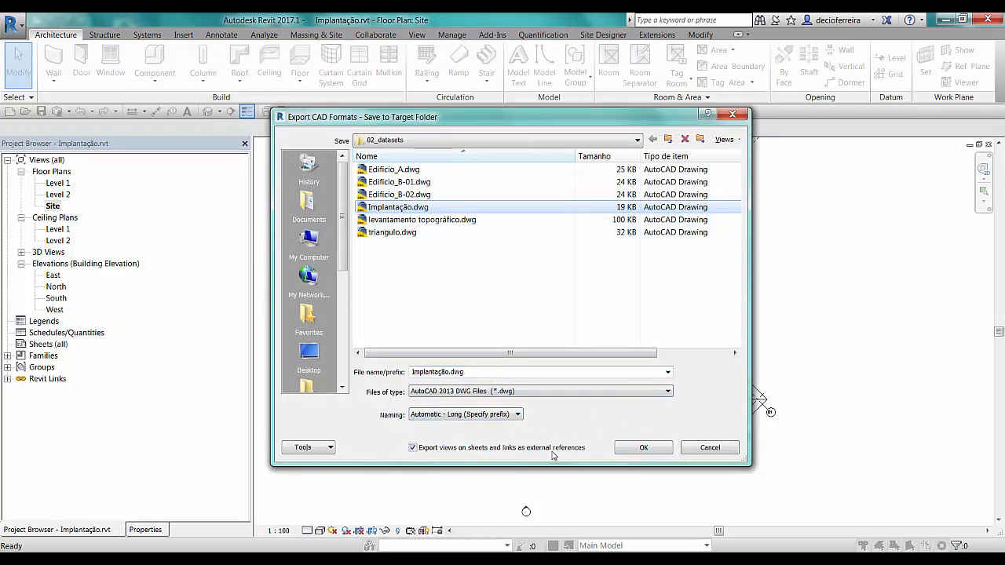
click(643, 448)
click(541, 318)
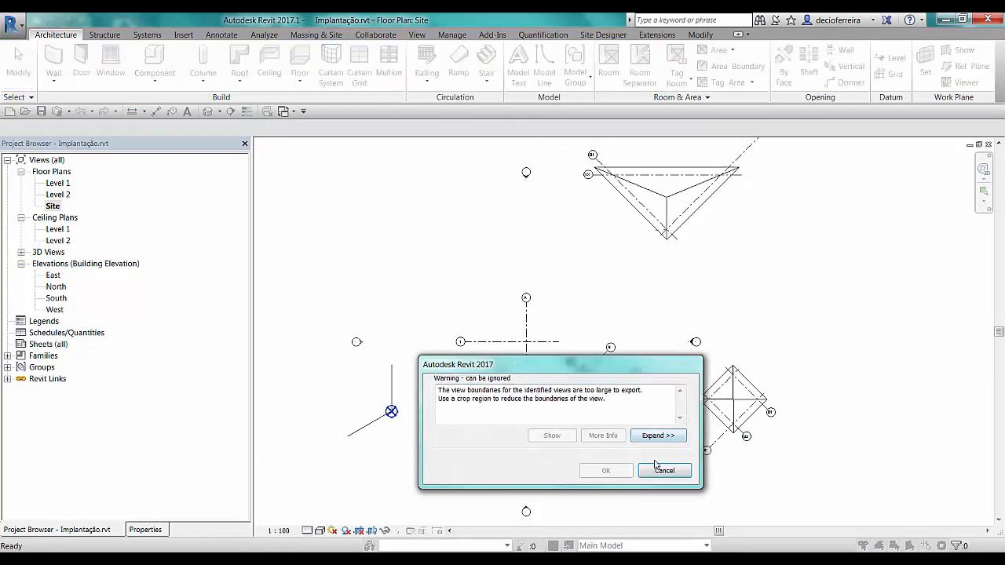
click(659, 469)
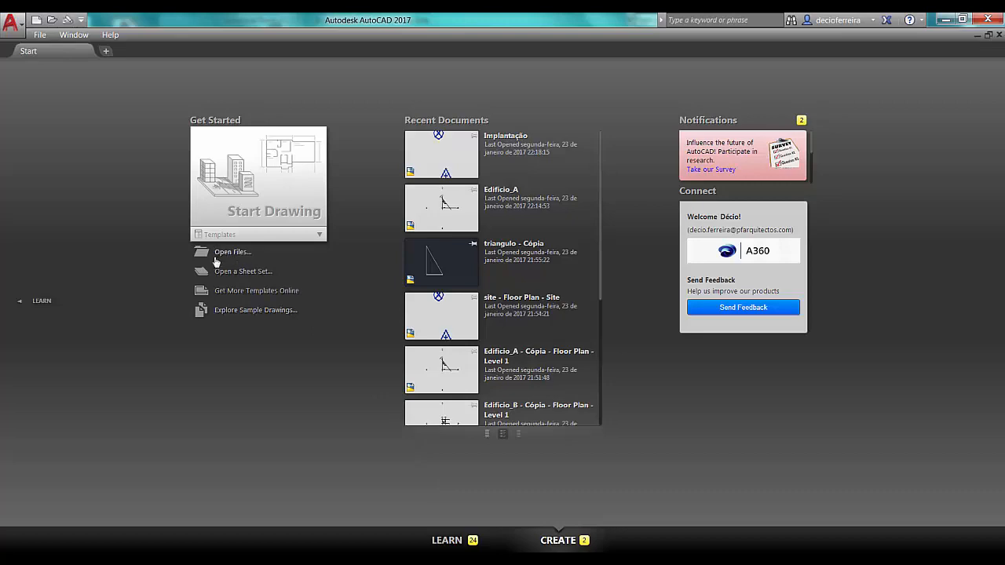
Step: Switch to AutoCAD and open Implantação.dwg from the 02_datasets folder
click(223, 252)
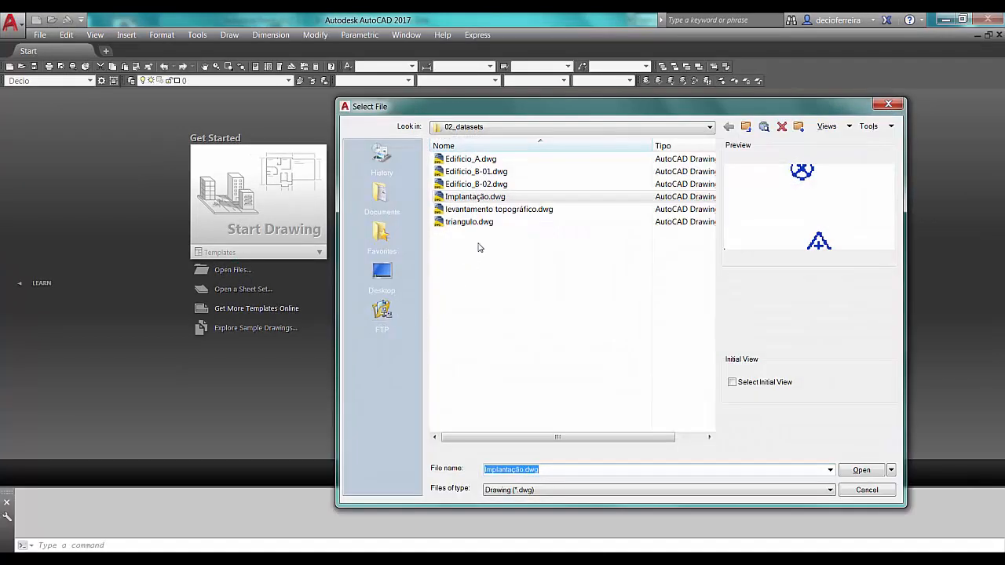
click(473, 199)
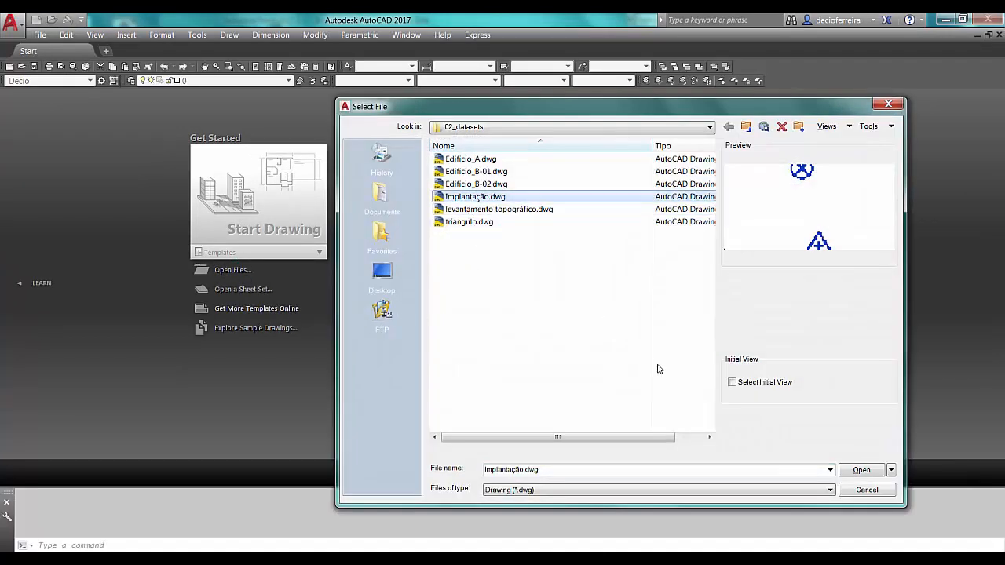
click(861, 471)
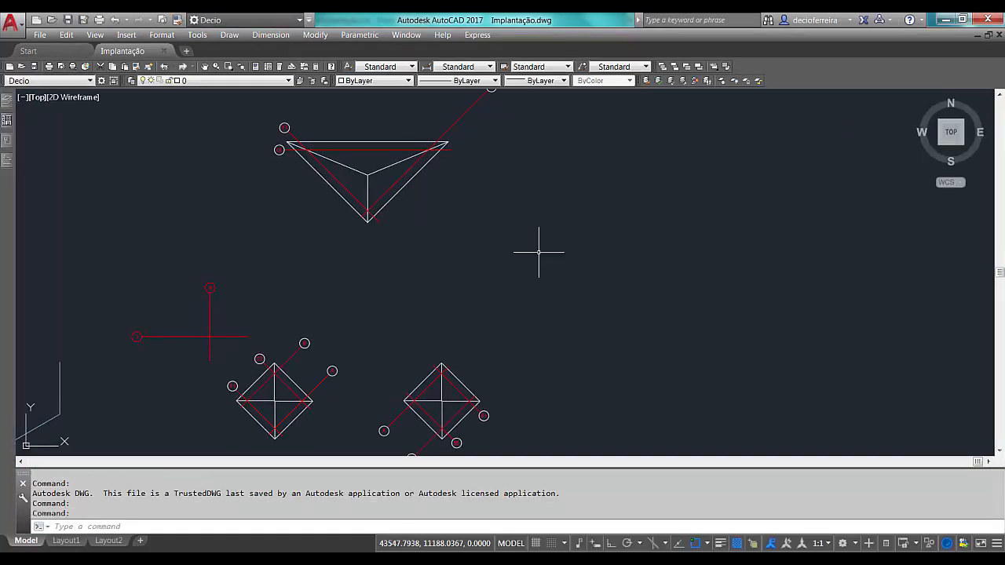
Step: Examine the exported grids and marker lines, switch to Revit and compare them with the project base point's position and coordinates
scroll(341, 286, down, 2)
middle_drag(347, 284, 586, 211)
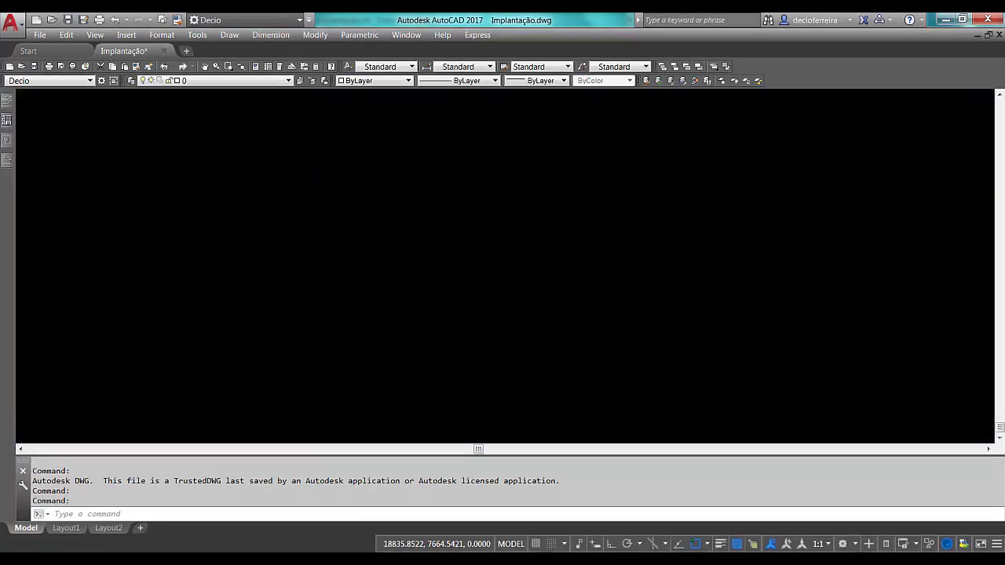
scroll(581, 211, up, 2)
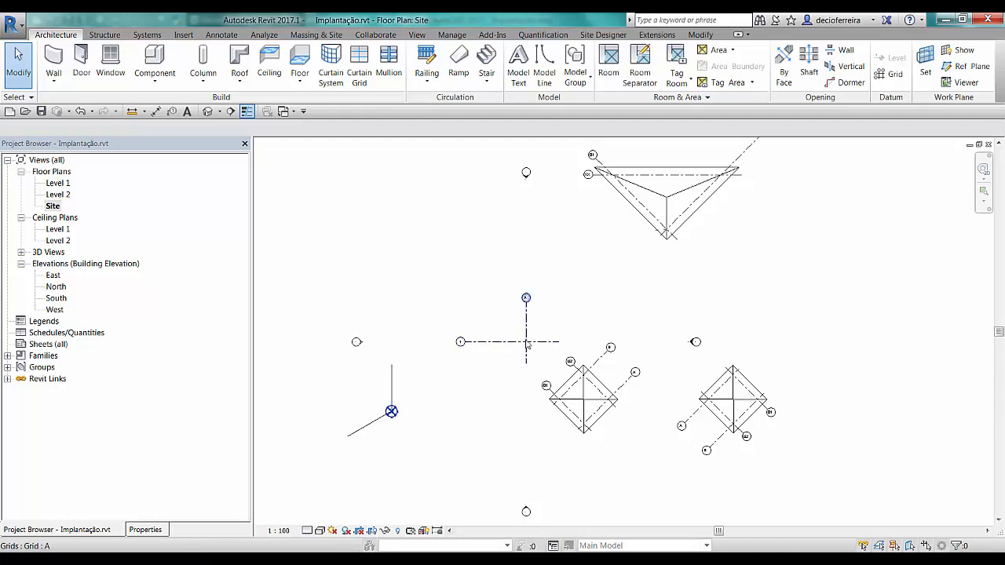
drag(366, 391, 420, 438)
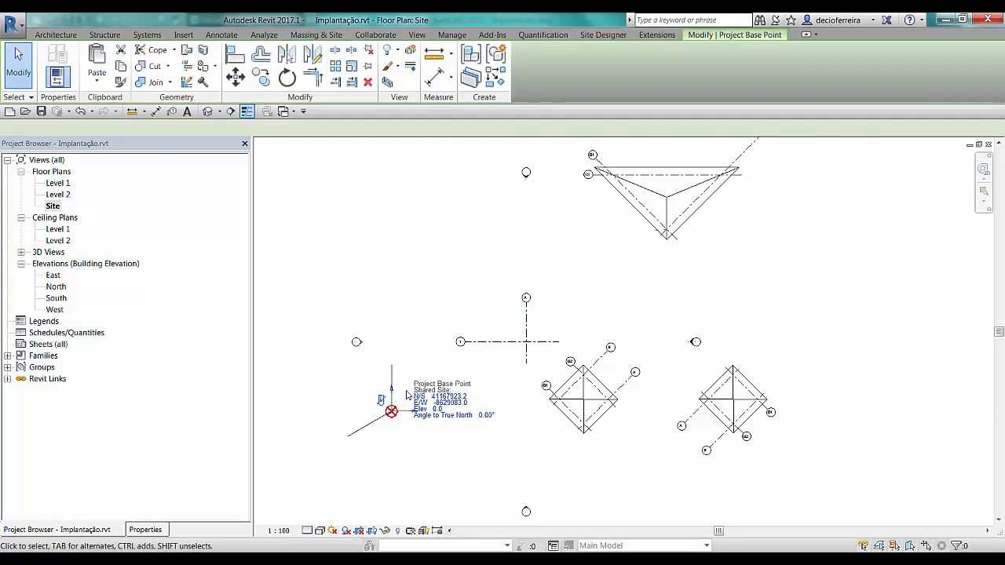
click(445, 476)
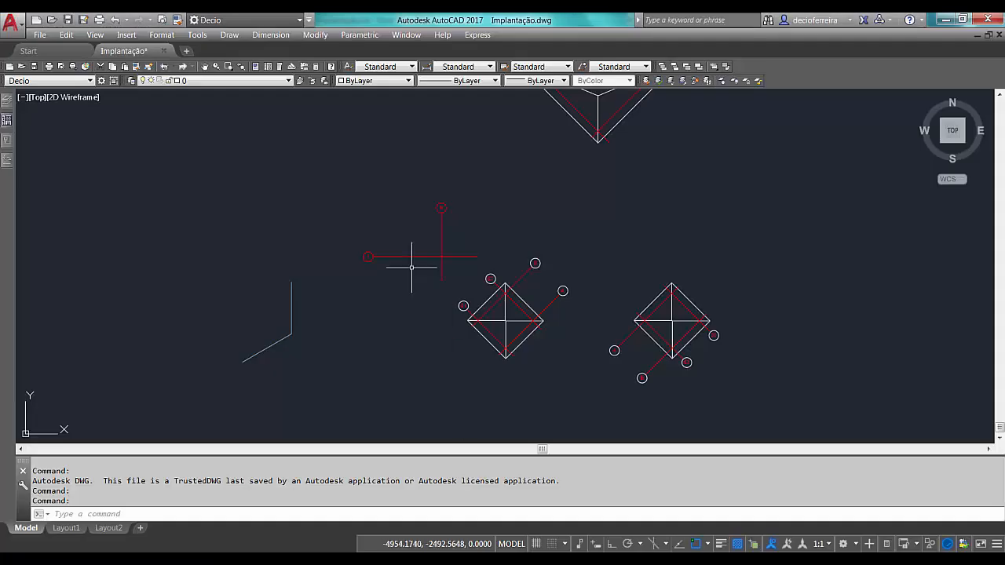
Step: Switch to AutoCAD and increase the overall scale of the Standard dimension style
scroll(424, 275, up, 4)
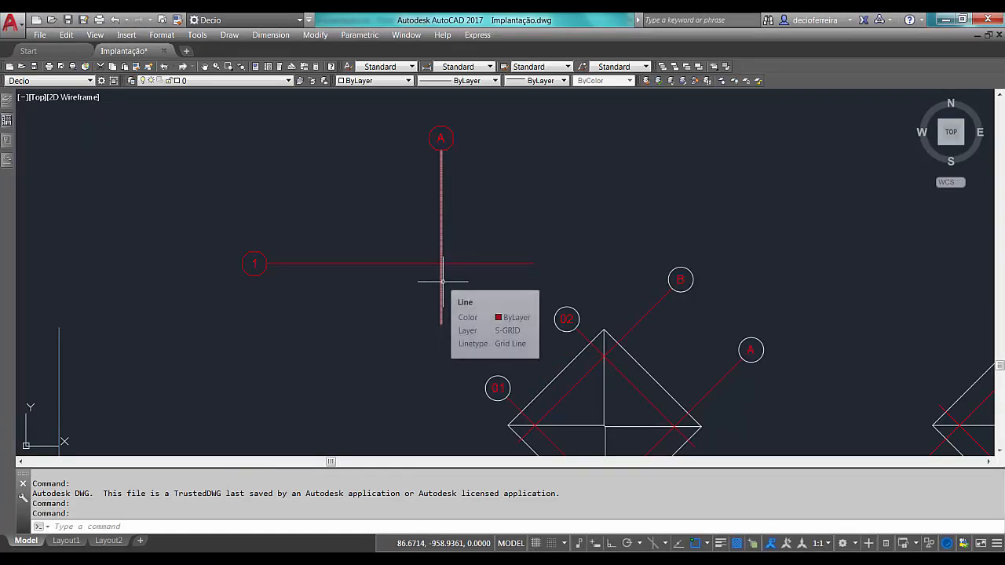
text(d)
key(Return)
click(648, 260)
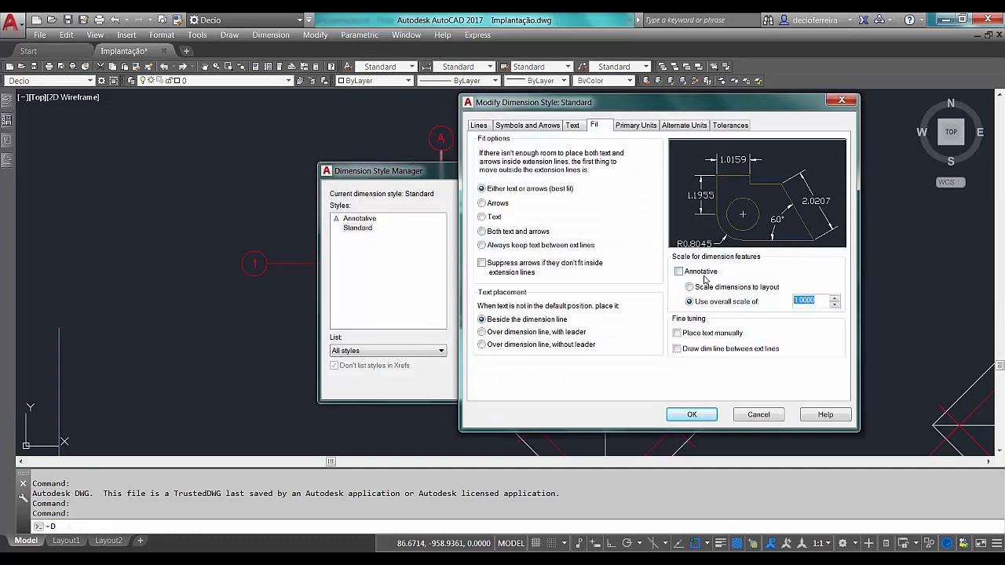
click(692, 414)
click(588, 385)
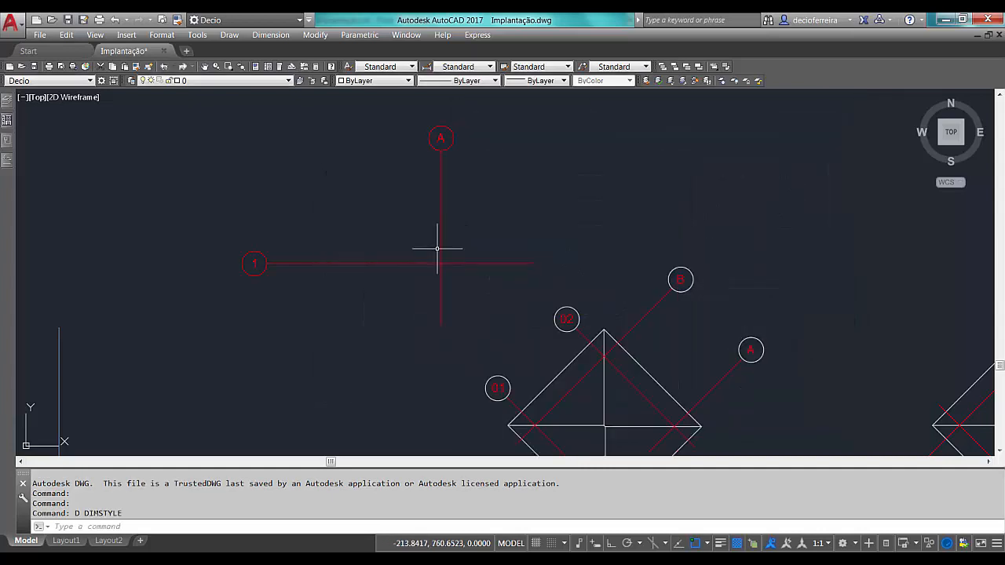
Step: Place Y and X ordinate dimensions at the intersection of grids 1 and A
text(dor)
key(Return)
key(F8)
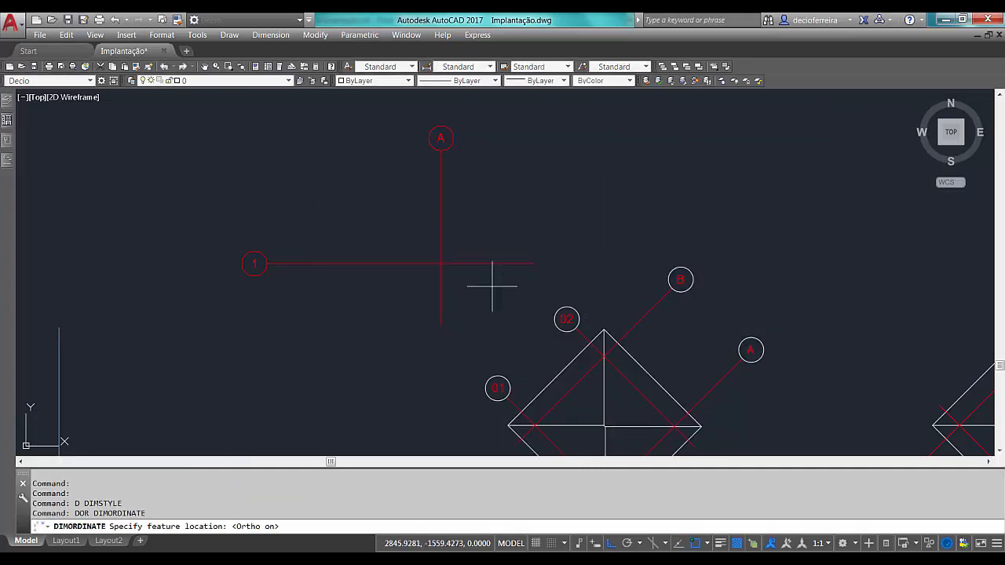
click(442, 263)
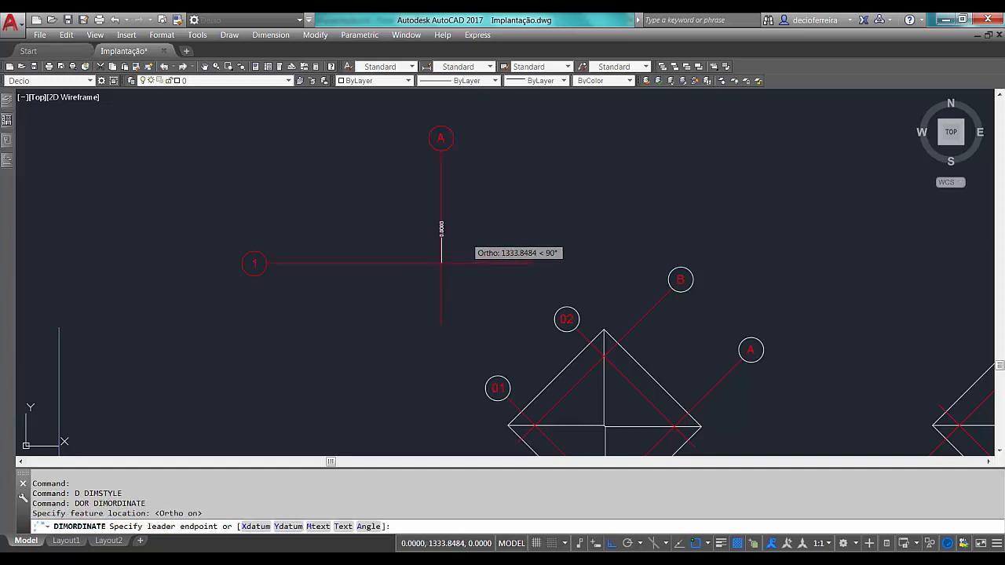
key(F8)
click(468, 233)
key(Return)
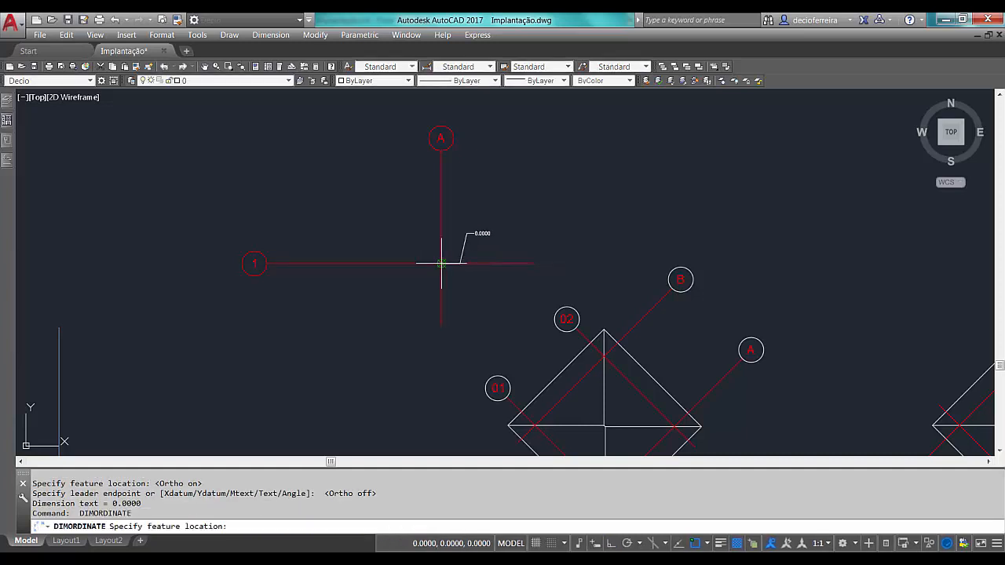
click(442, 263)
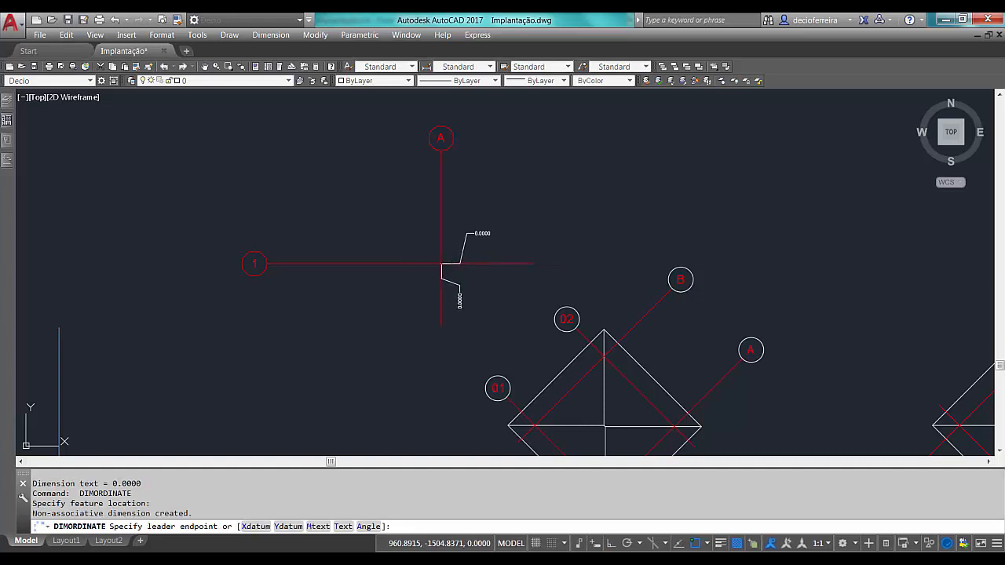
click(459, 302)
Step: Compare the ordinate dimensions and marker lines with the grid intersection and moved project base point in Revit's Site plan
middle_drag(382, 291, 469, 265)
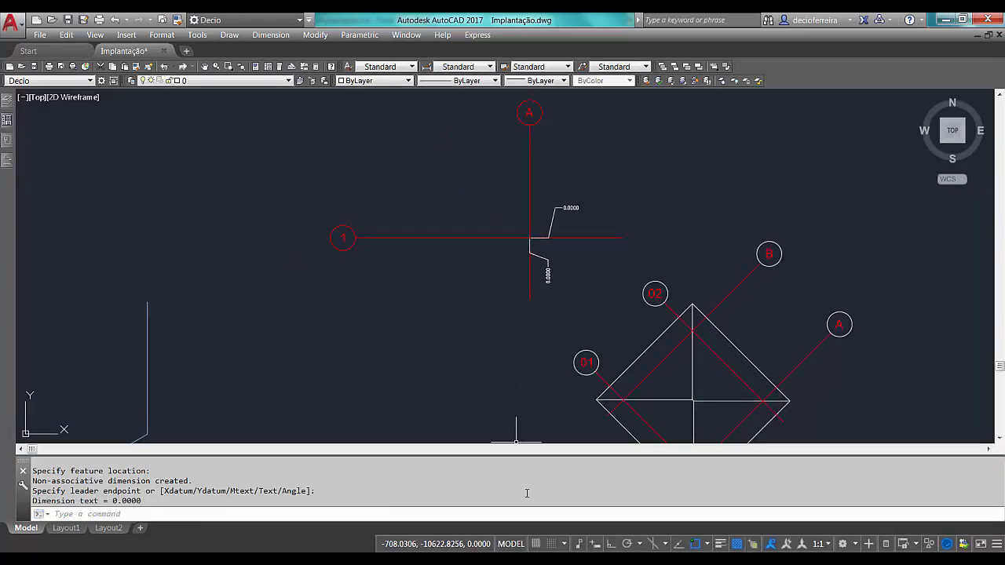
scroll(471, 381, down, 2)
middle_drag(471, 382, 511, 309)
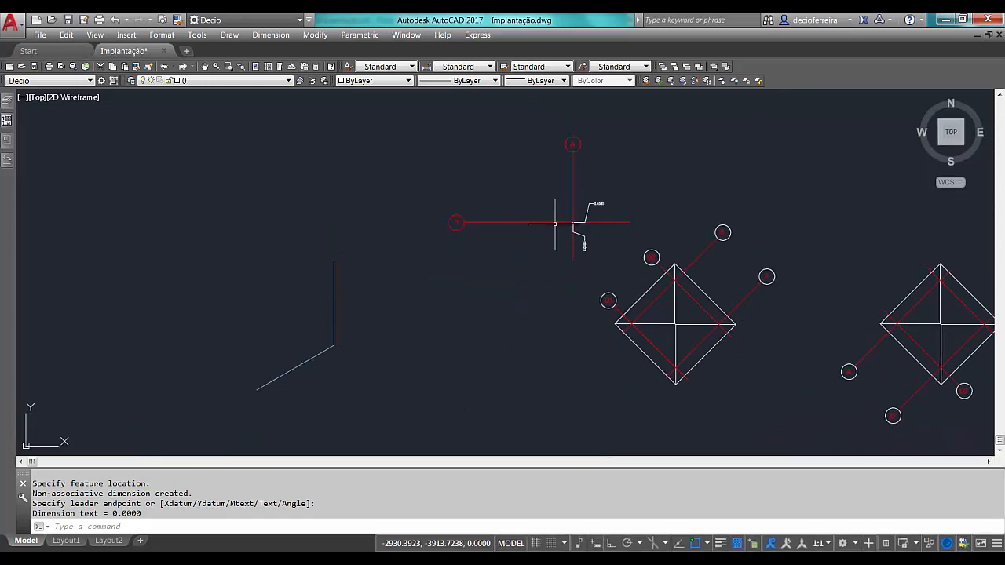
scroll(573, 214, up, 4)
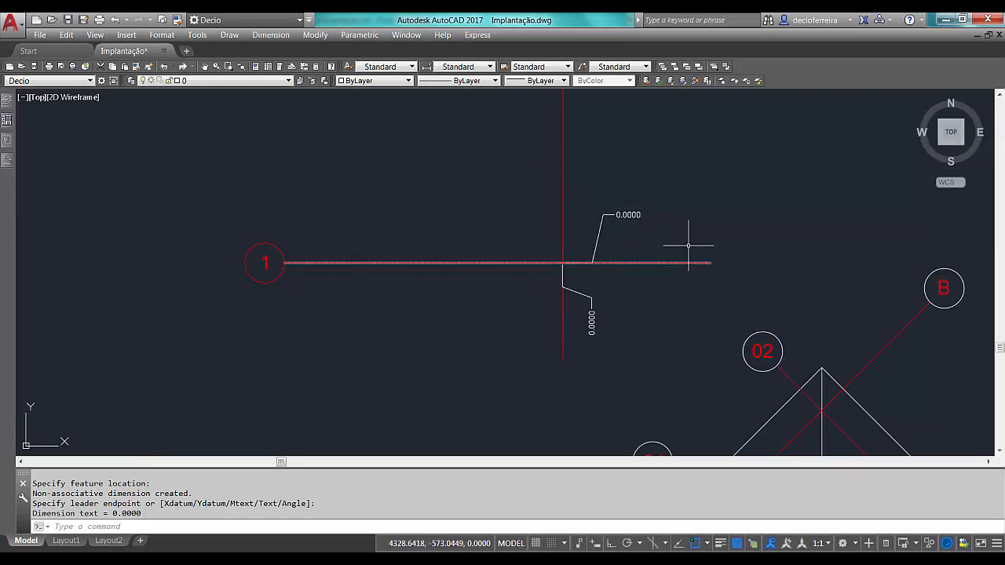
click(489, 551)
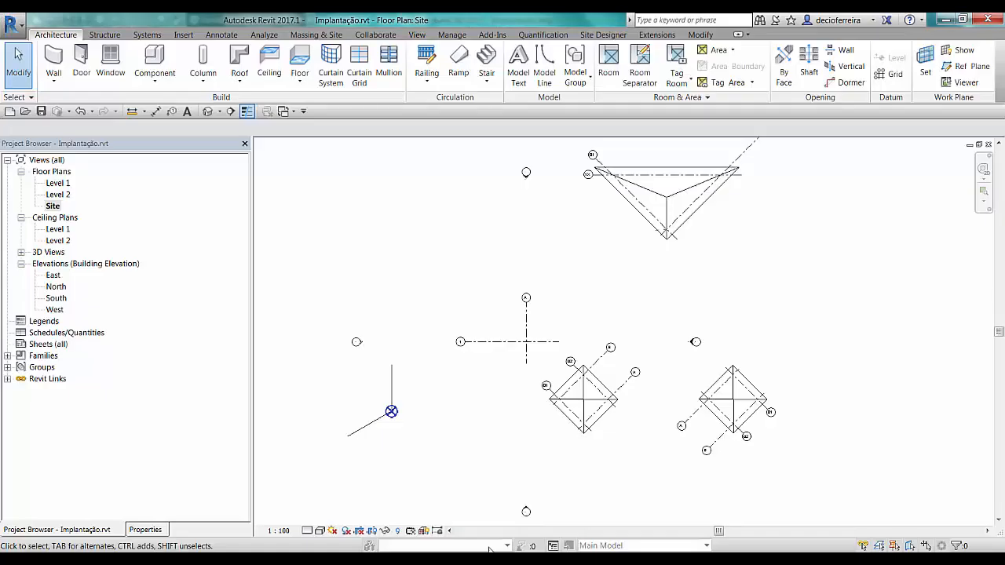
click(391, 413)
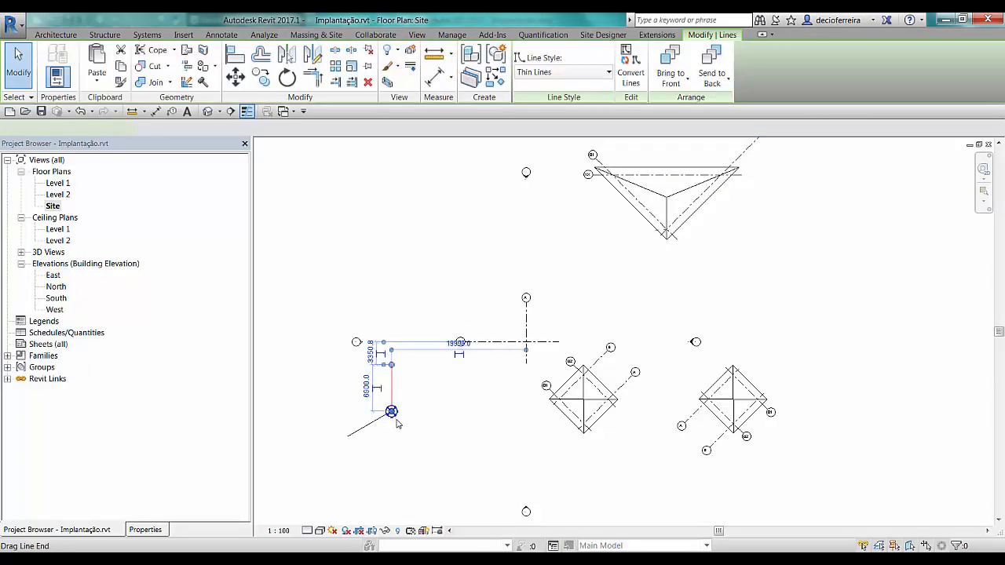
key(Escape)
scroll(391, 412, up, 5)
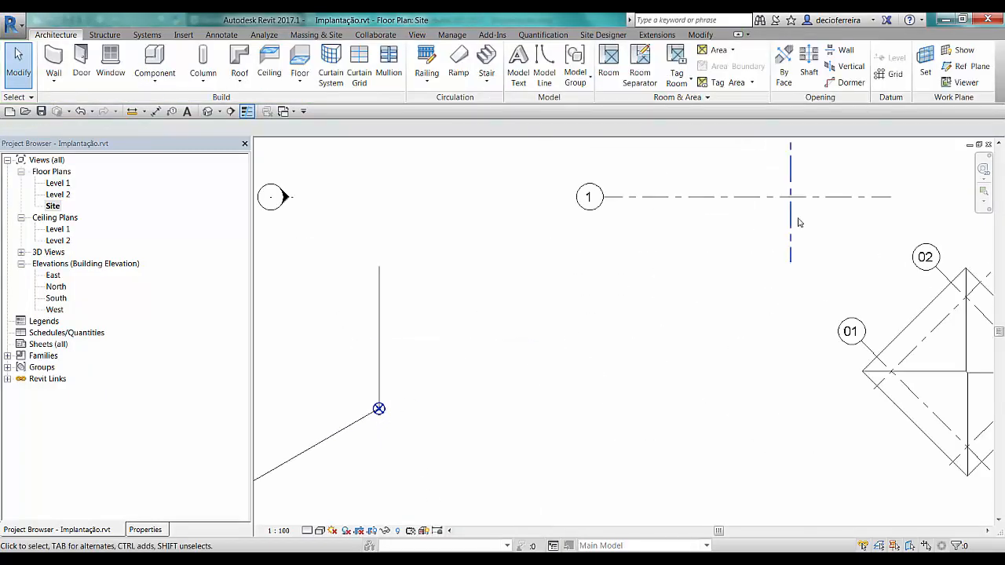